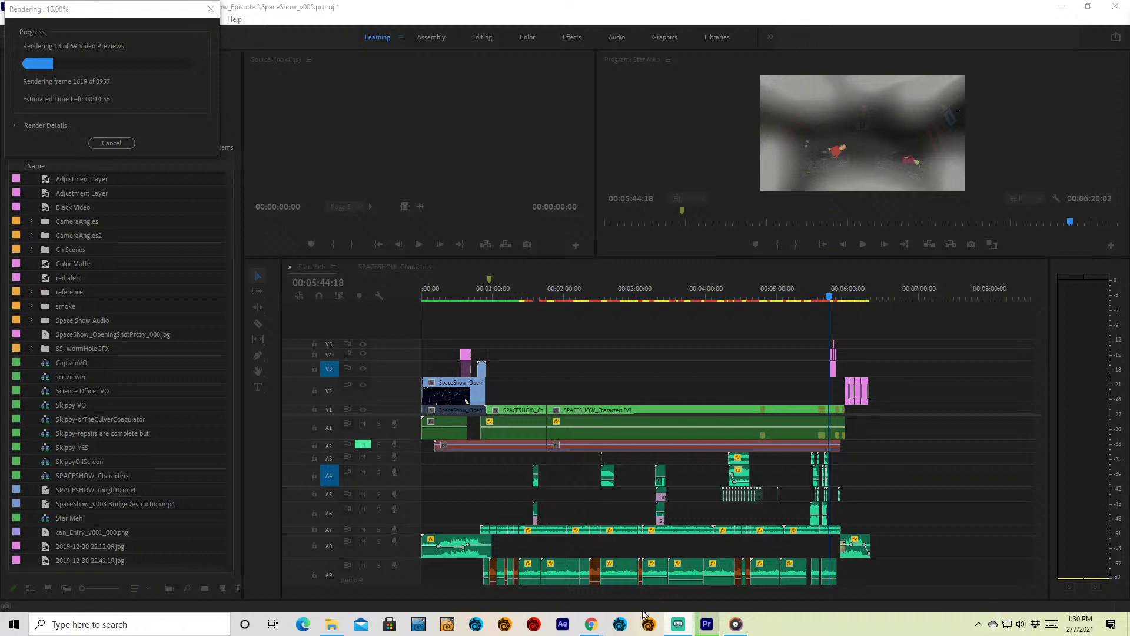
- Switch to the Star Meh page in Google Chrome and open its History section to read about the project
mouse_move(593, 628)
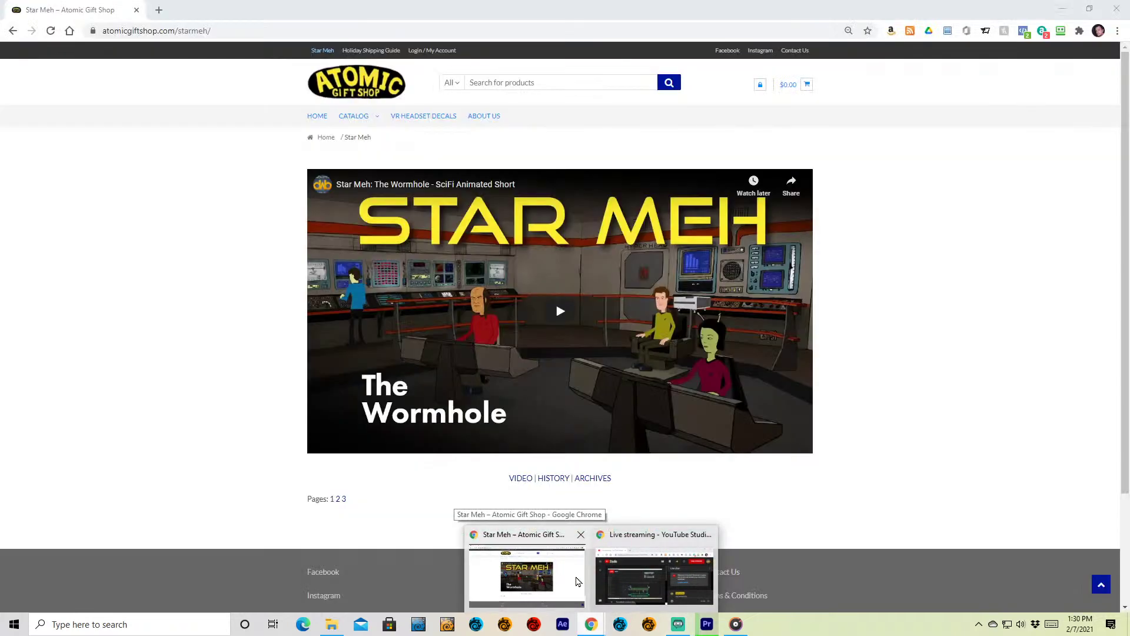
left_click(577, 582)
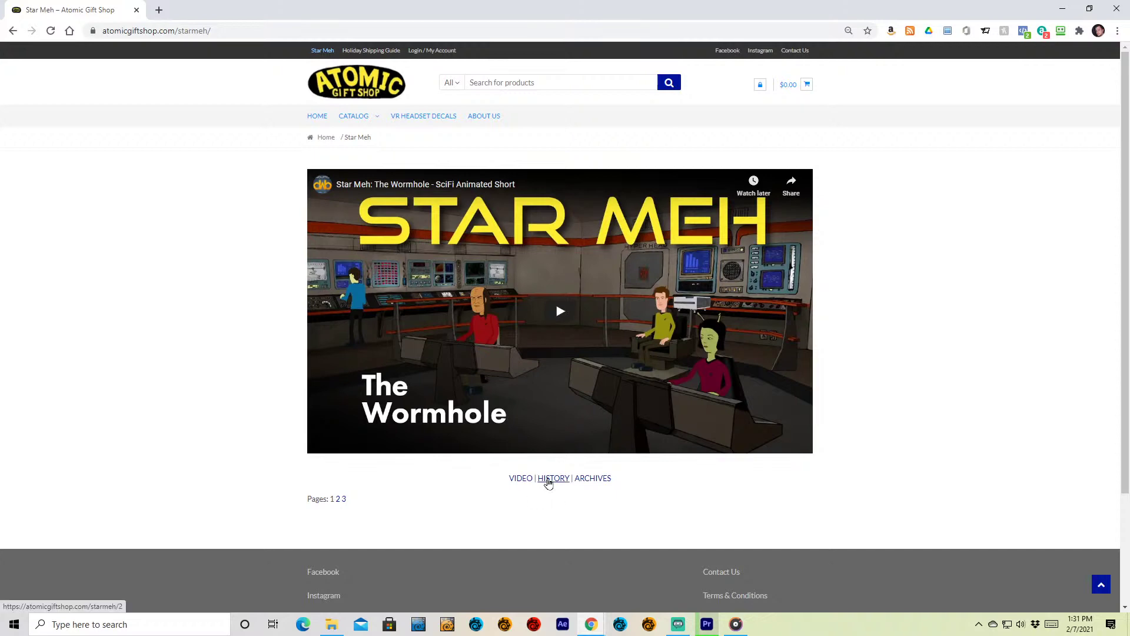
left_click(548, 479)
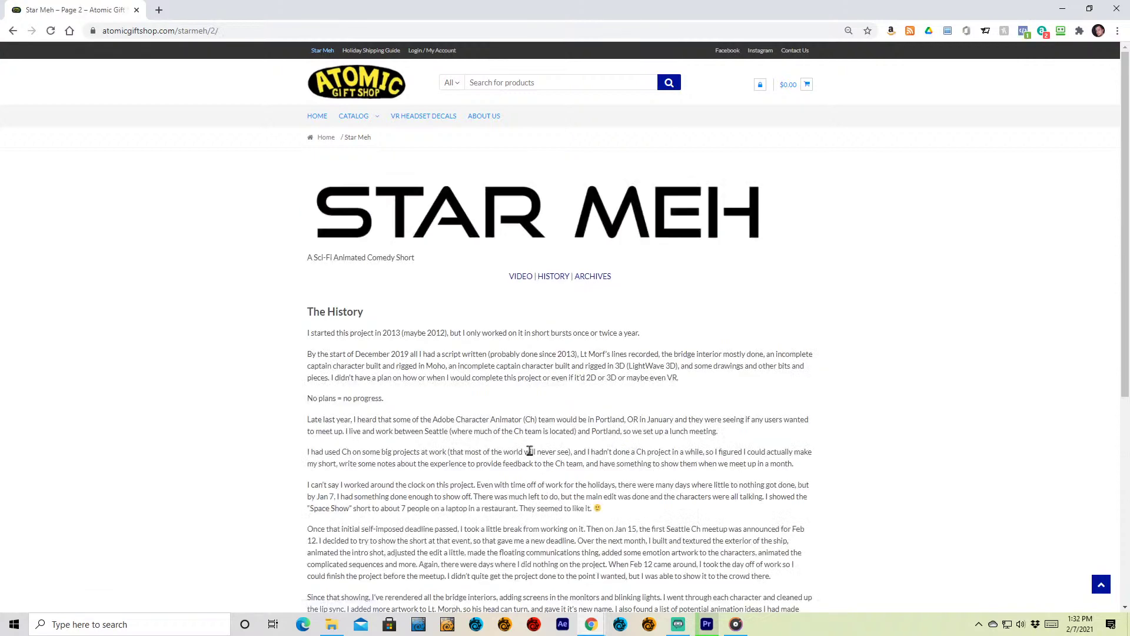
scroll(804, 261, "down", 2)
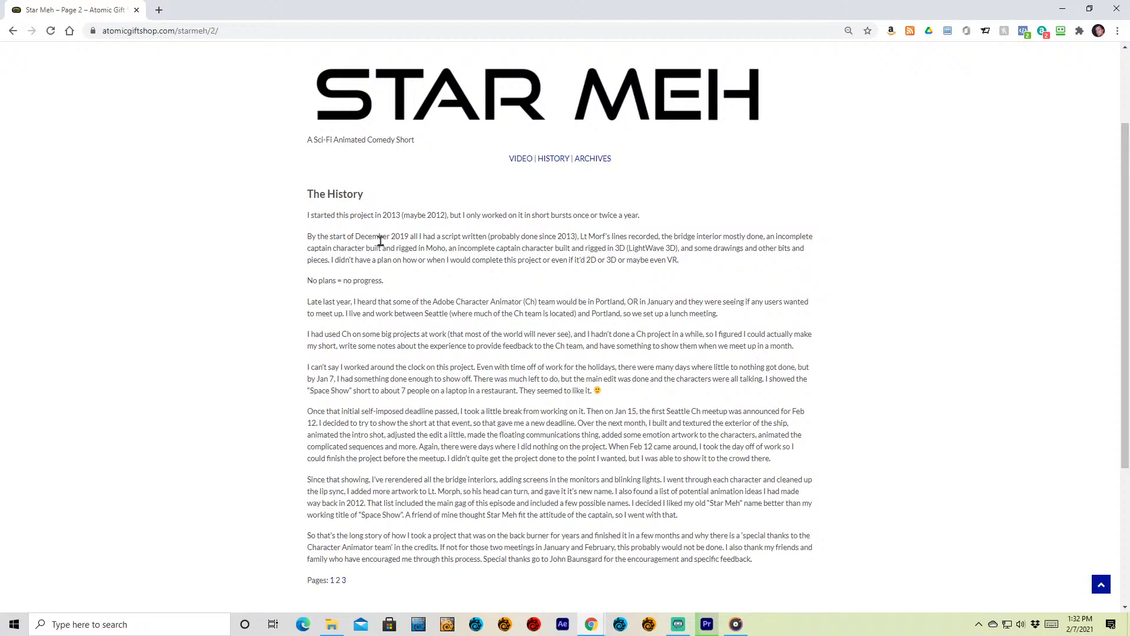
- Open the Star Meh Archives section, play the WMR home environment test video briefly and pause it
left_click(588, 165)
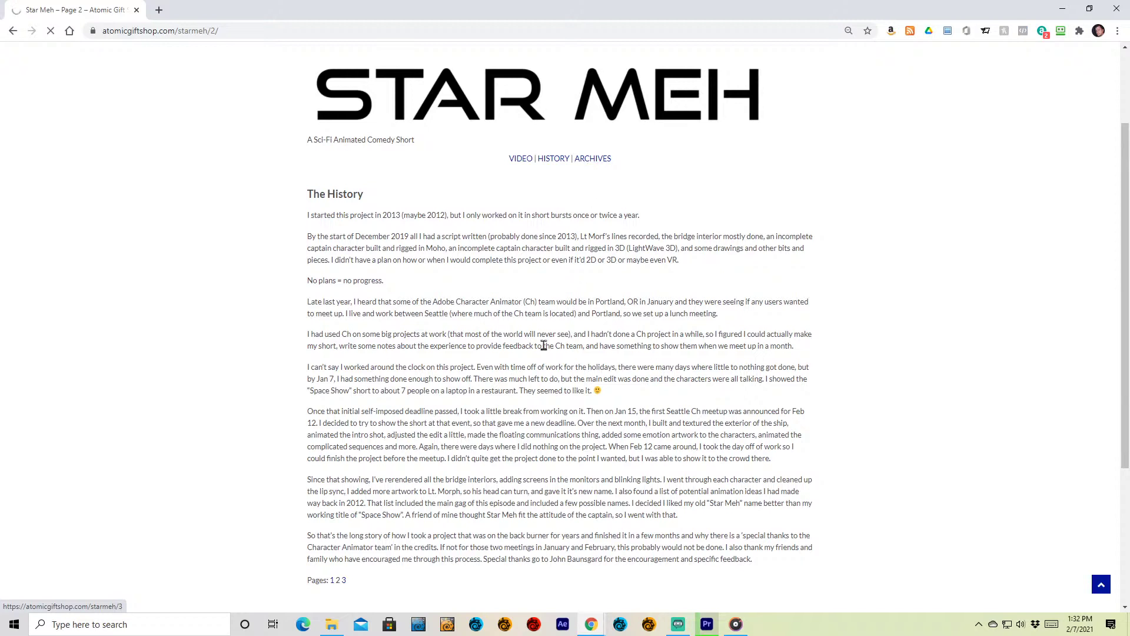
scroll(835, 354, "down", 3)
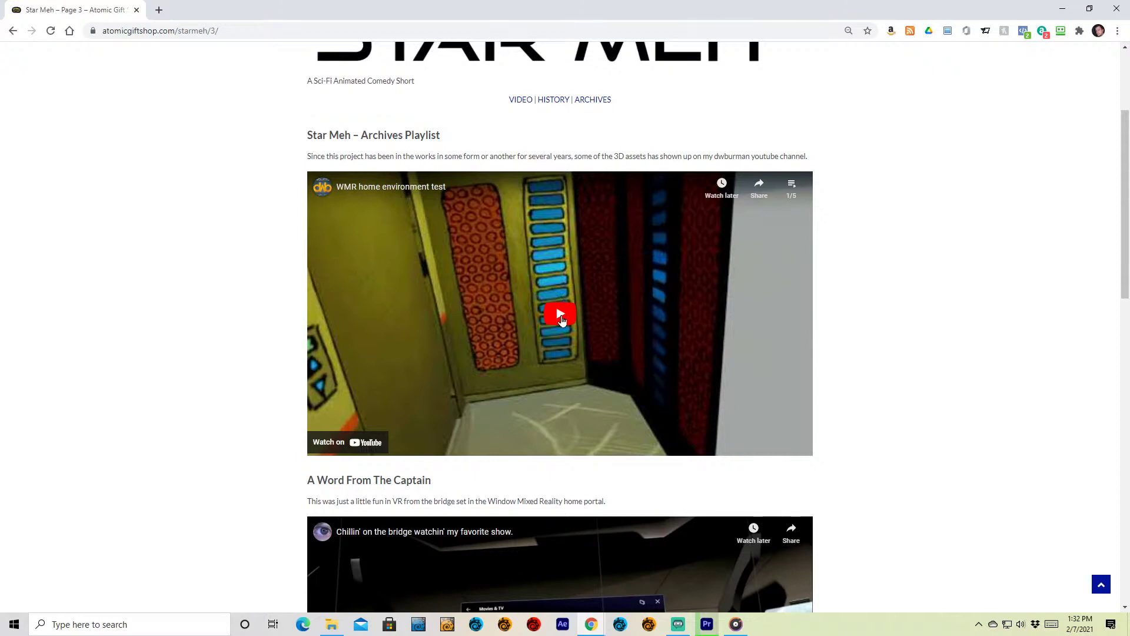
left_click(559, 320)
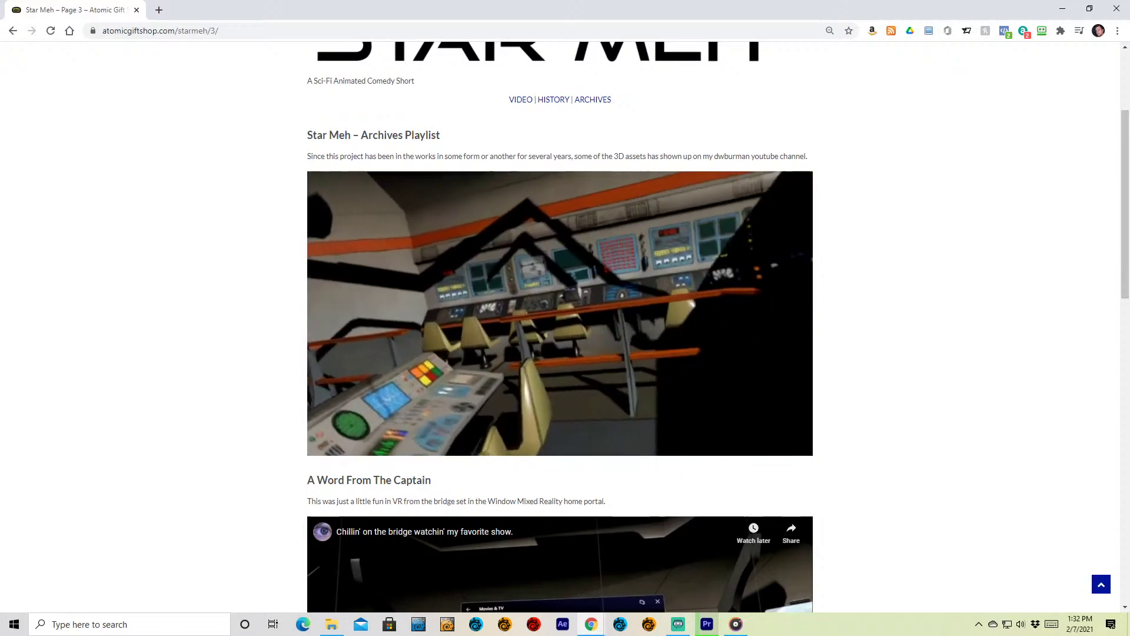
left_click(340, 447)
- Look through all the original 2013 interior line art drawings in the Archives slideshow, and return to the videos above it
scroll(707, 352, "down", 12)
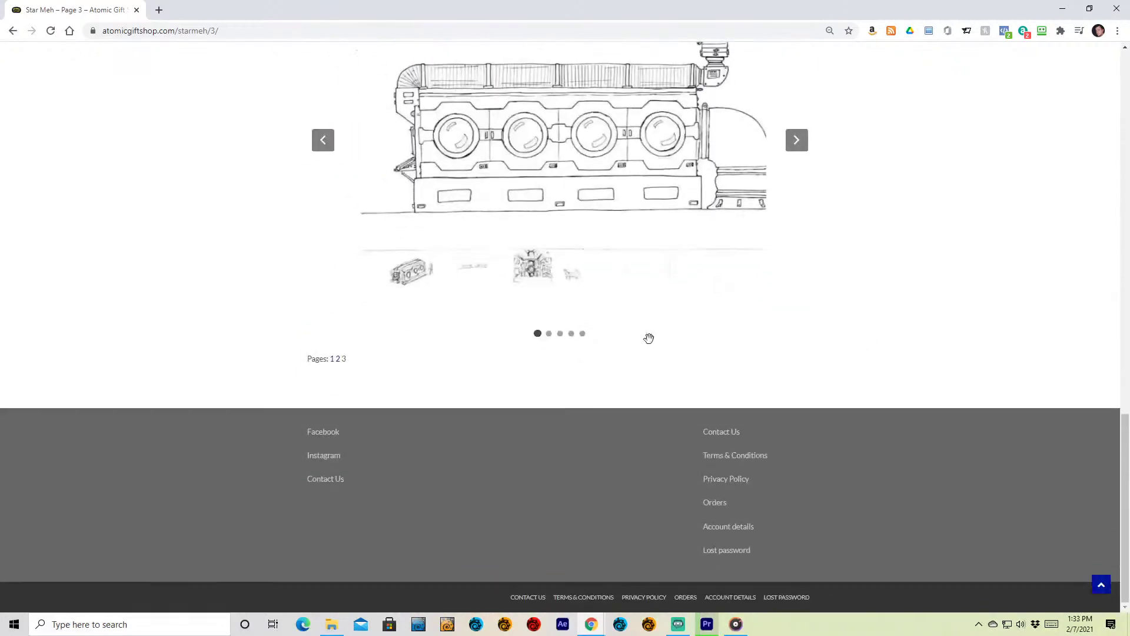
left_click(796, 142)
left_click(795, 141)
left_click(796, 141)
scroll(850, 196, "up", 4)
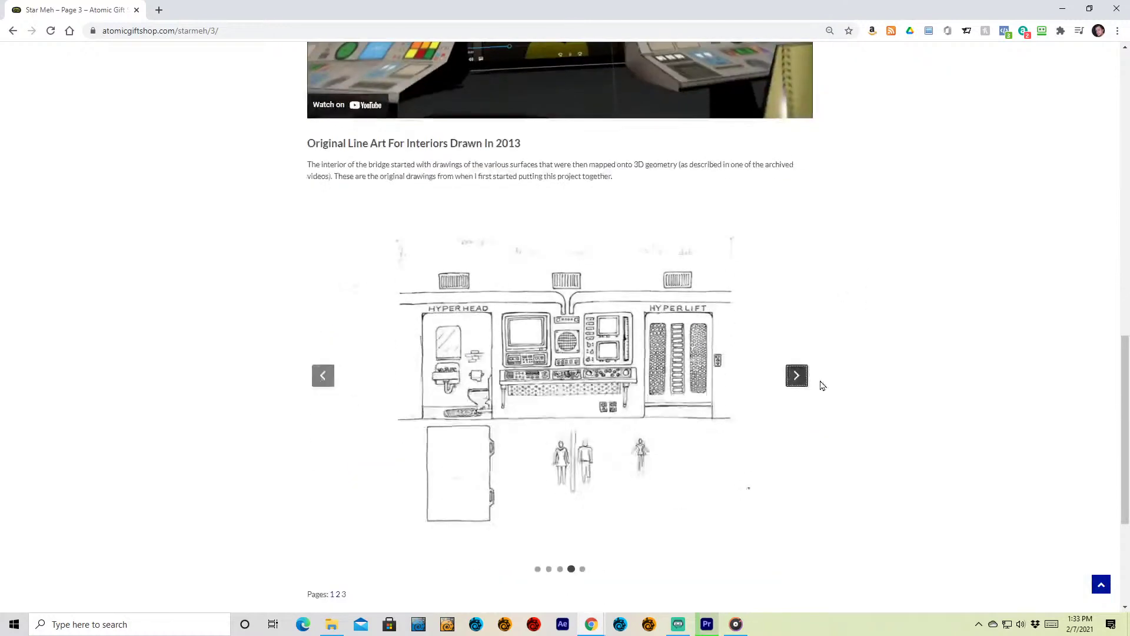
left_click(796, 375)
left_click(796, 375)
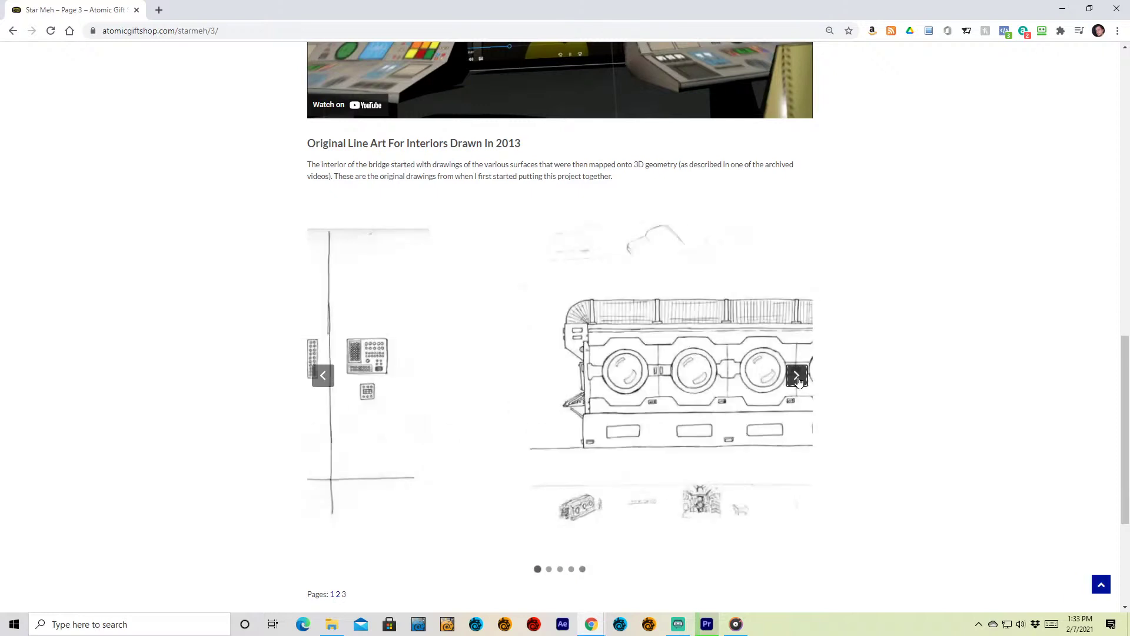
left_click(796, 375)
left_click(797, 376)
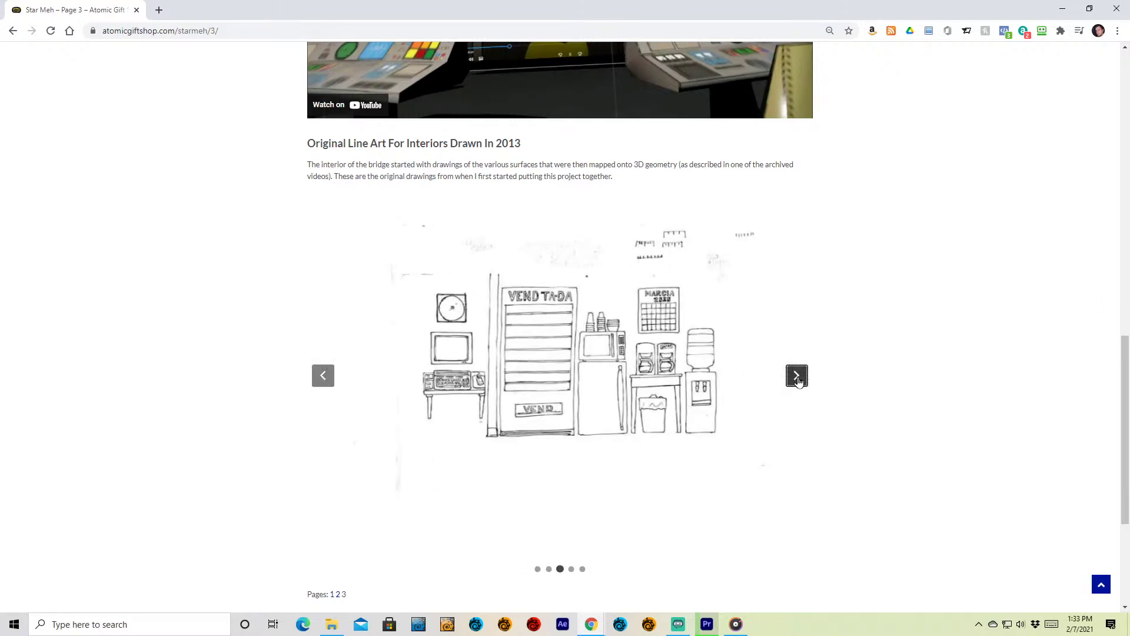
left_click(796, 375)
left_click(797, 376)
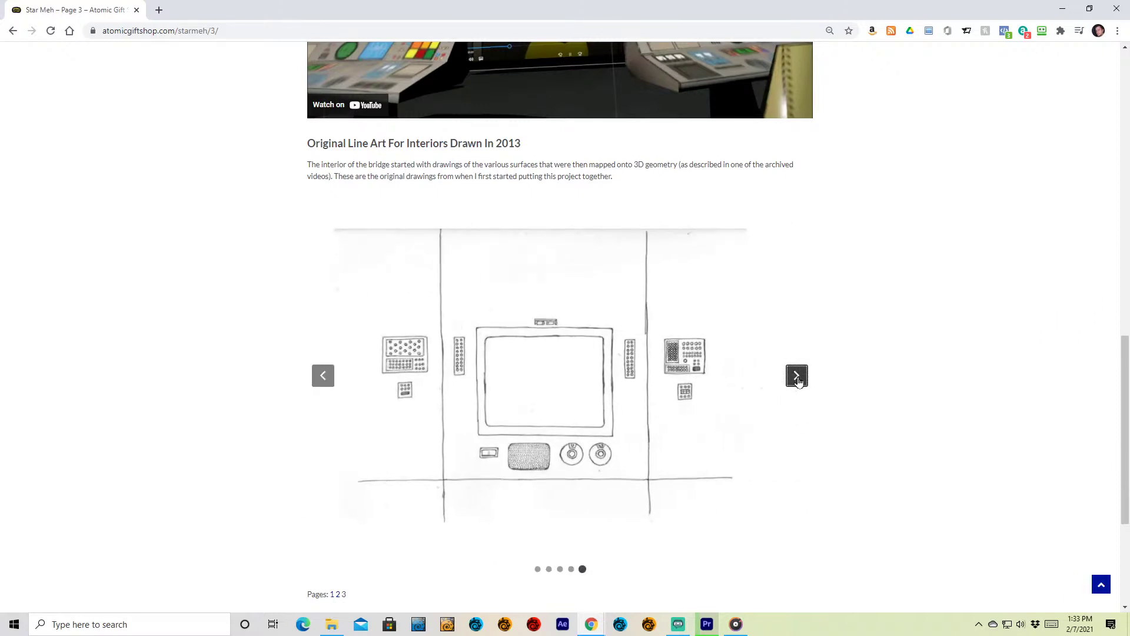
left_click(796, 376)
scroll(839, 361, "up", 7)
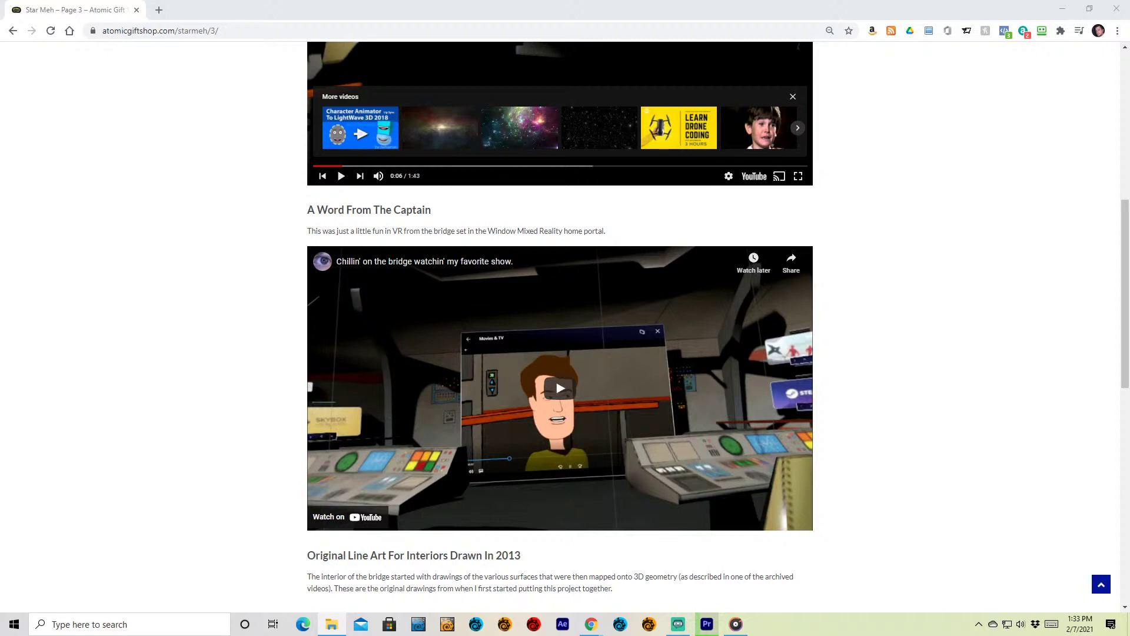
- Bring the File Explorer window into view, open the MiscProjects folder on drive Golf (G:) and look through its contents
left_click_drag(1129, 134, 711, 141)
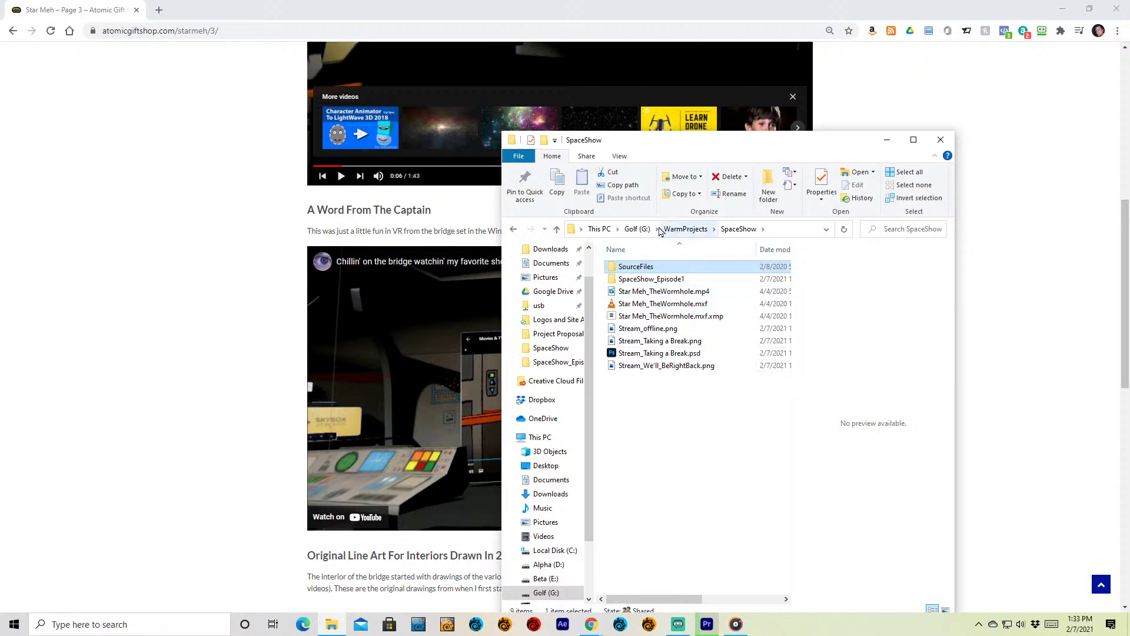
left_click(638, 229)
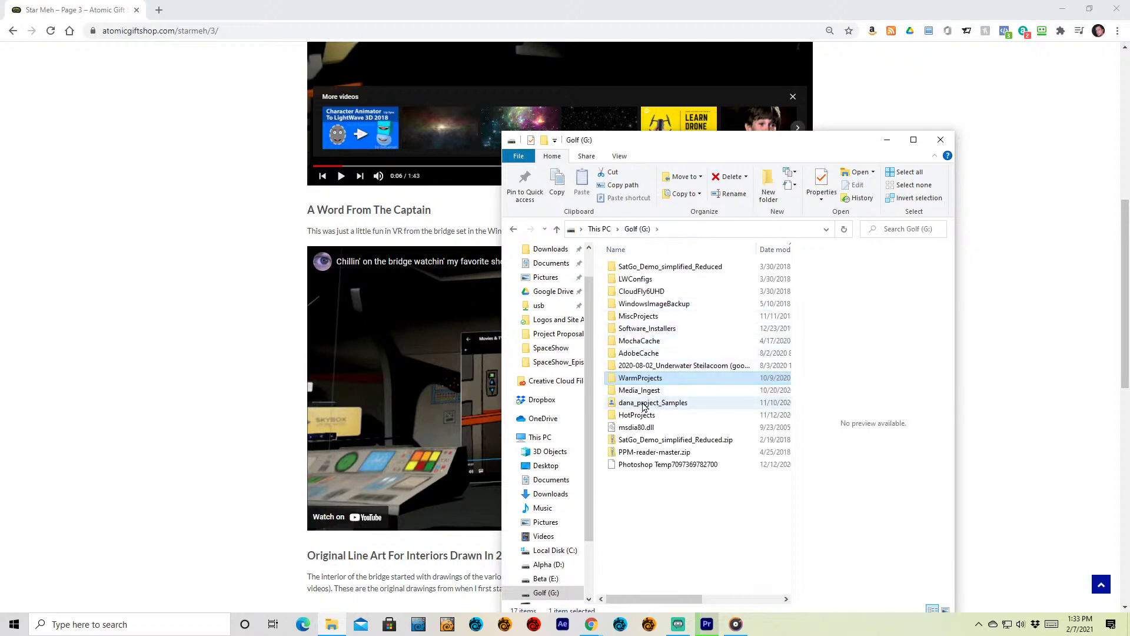
double_click(646, 317)
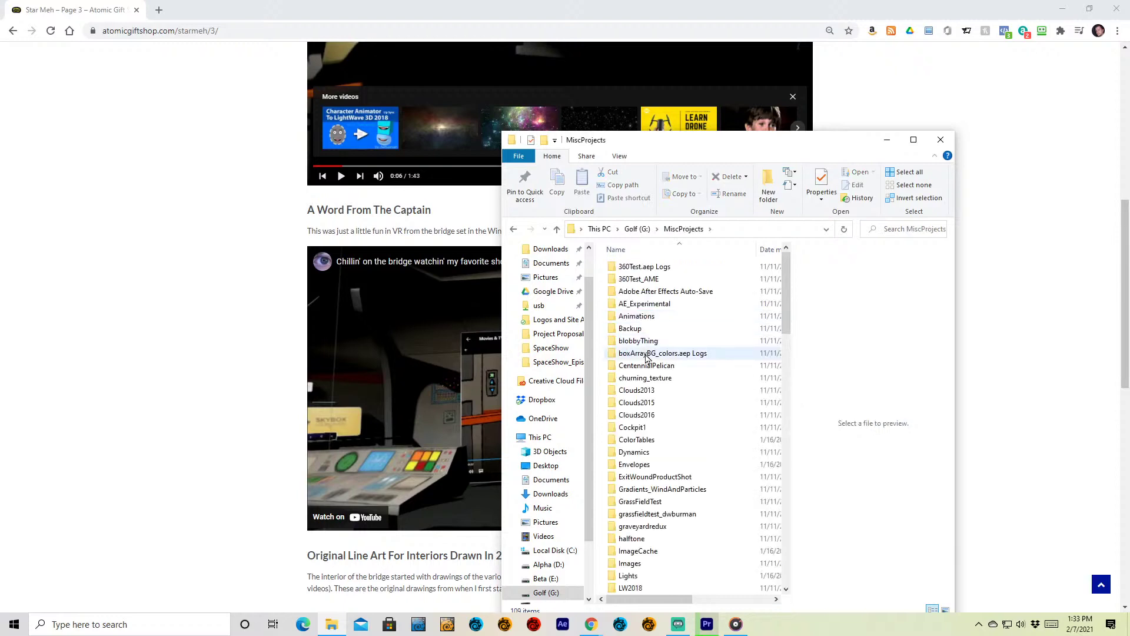
scroll(647, 359, "down", 15)
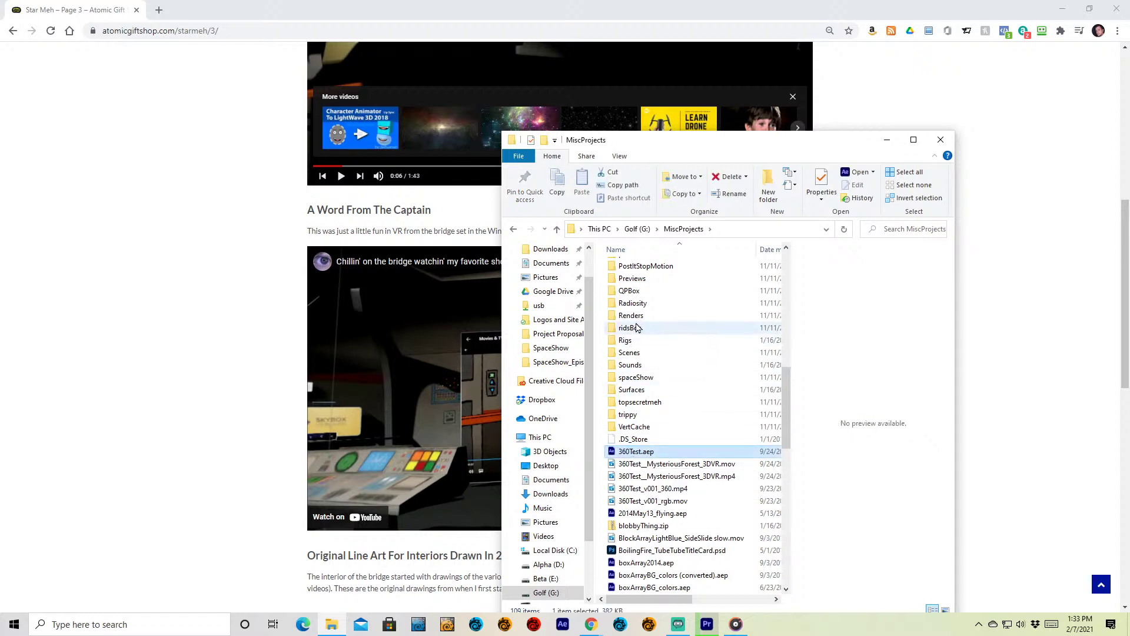
- Open the 360Test folder inside MiscProjects' Renders folder and look through its image sequence to the last frame
double_click(637, 317)
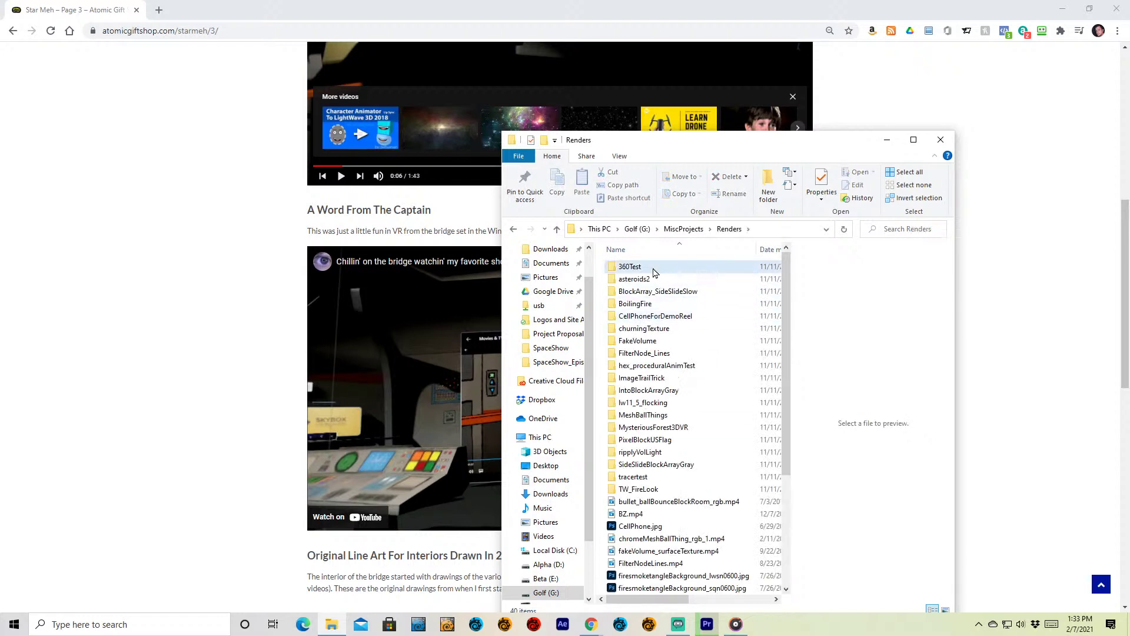
double_click(648, 267)
scroll(660, 339, "down", 10)
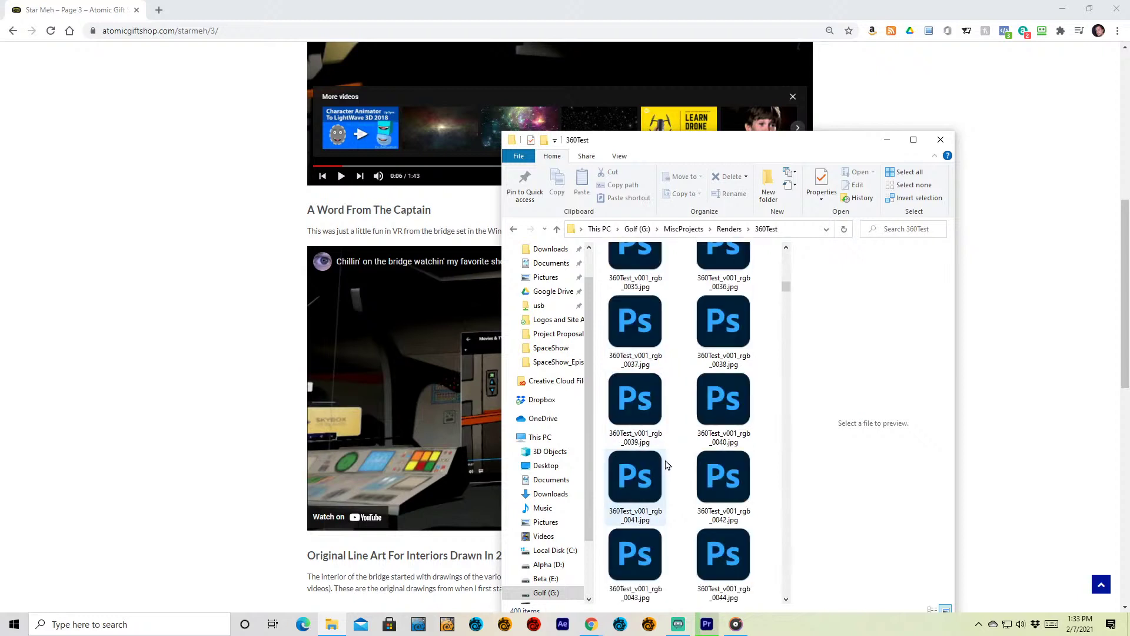
scroll(719, 436, "down", 20)
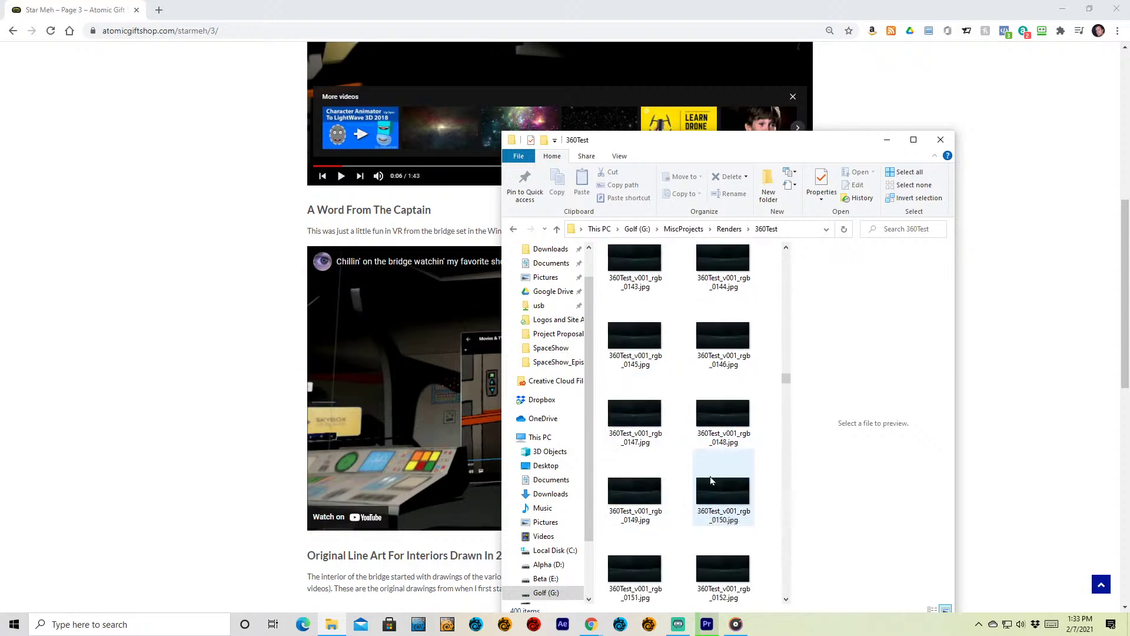
left_click_drag(786, 375, 809, 615)
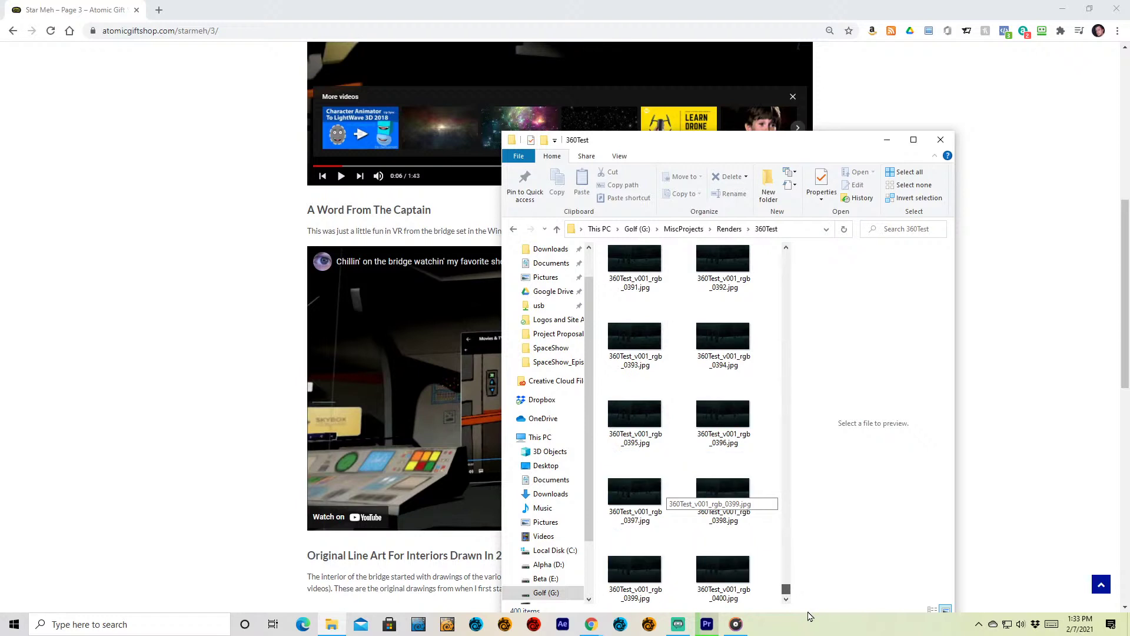
- Go back up to MiscProjects and open the Renders folder inside spaceShow
left_click(729, 228)
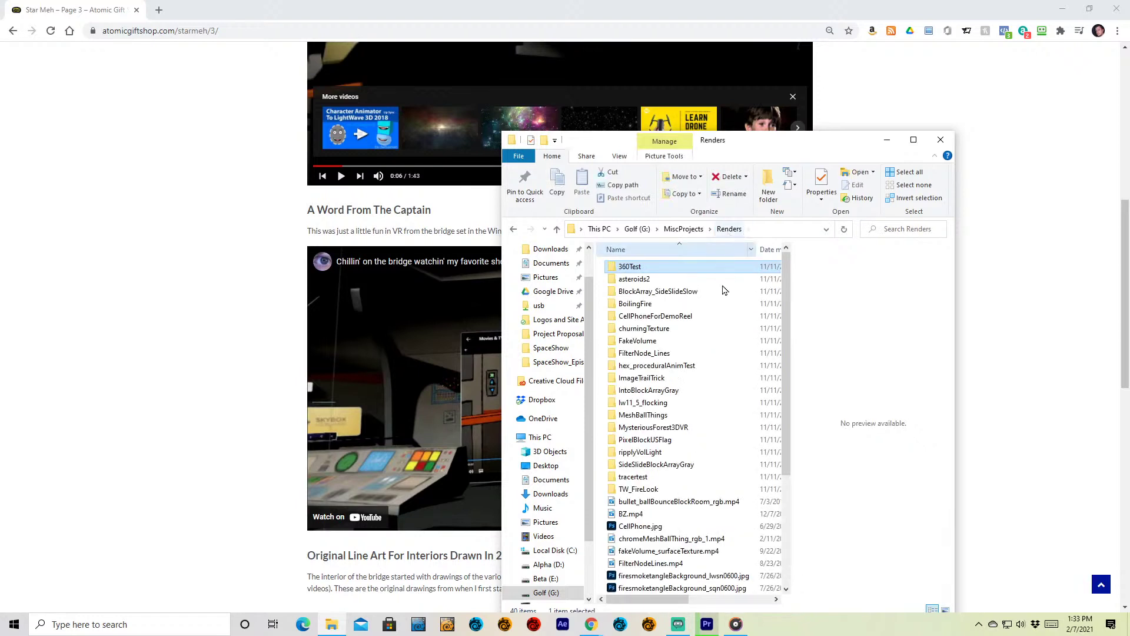
scroll(686, 303, "down", 2)
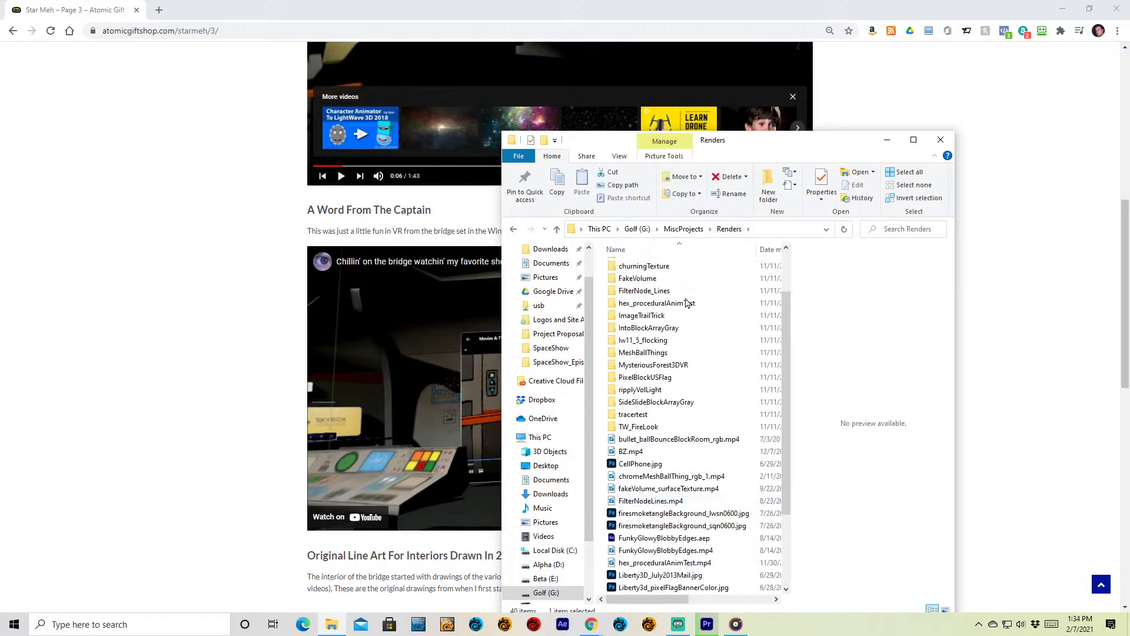
left_click(688, 232)
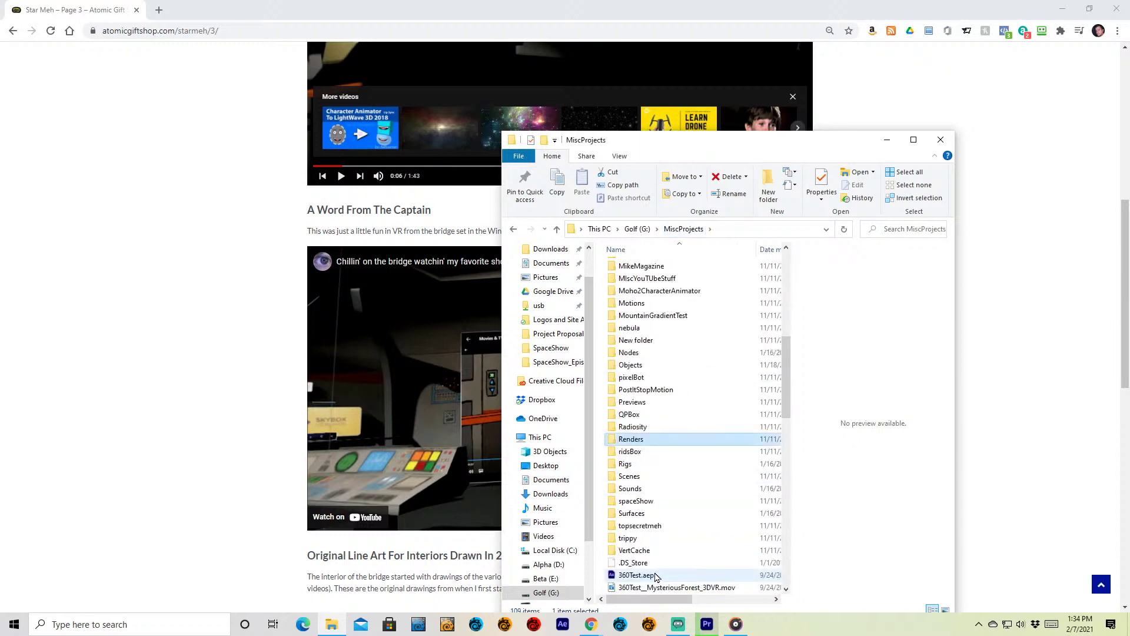
scroll(664, 441, "down", 5)
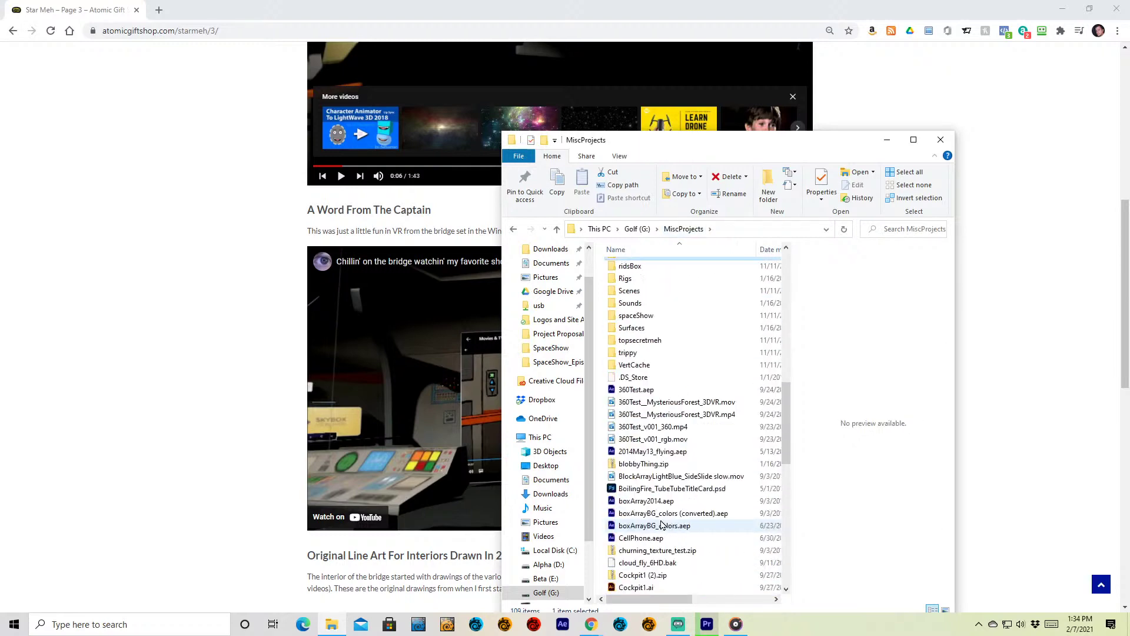
scroll(673, 517, "down", 3)
scroll(673, 517, "up", 6)
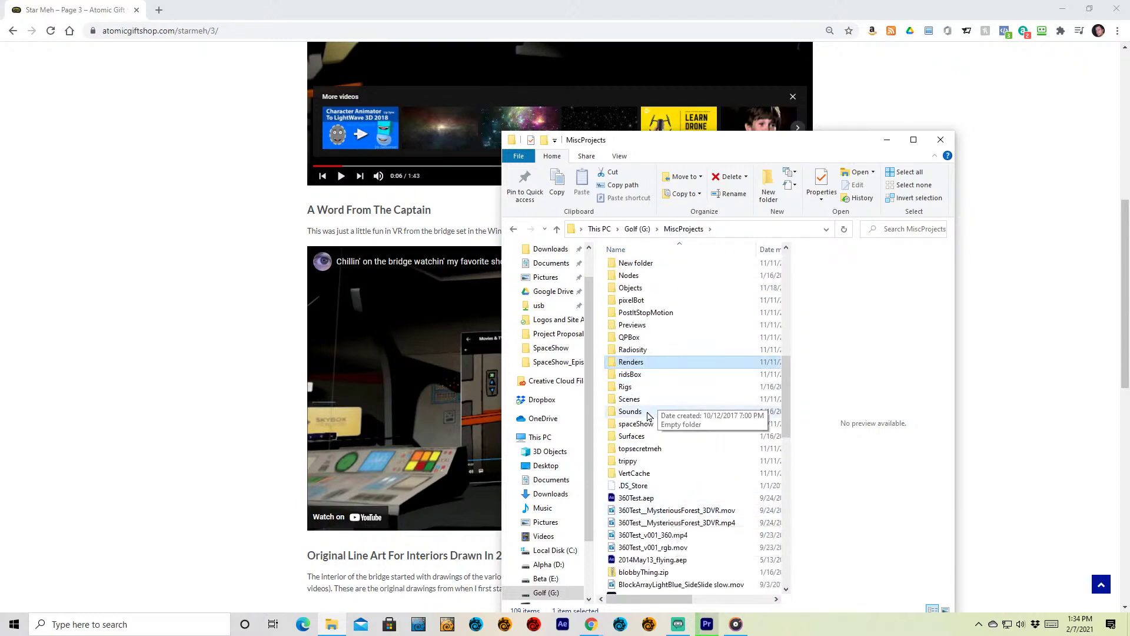
double_click(648, 423)
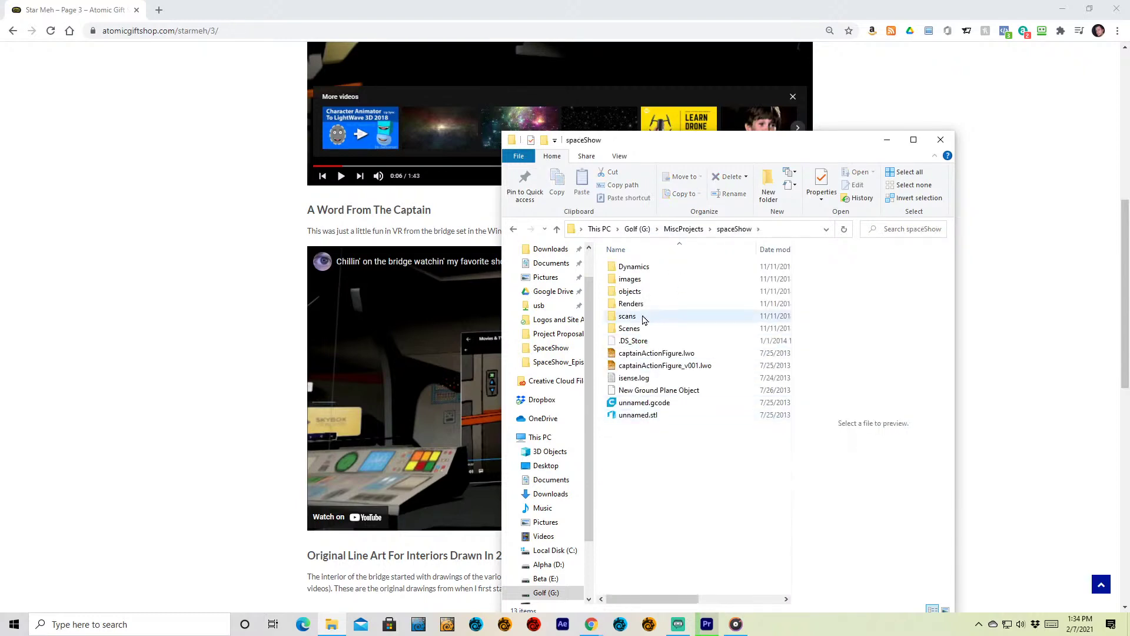
double_click(631, 304)
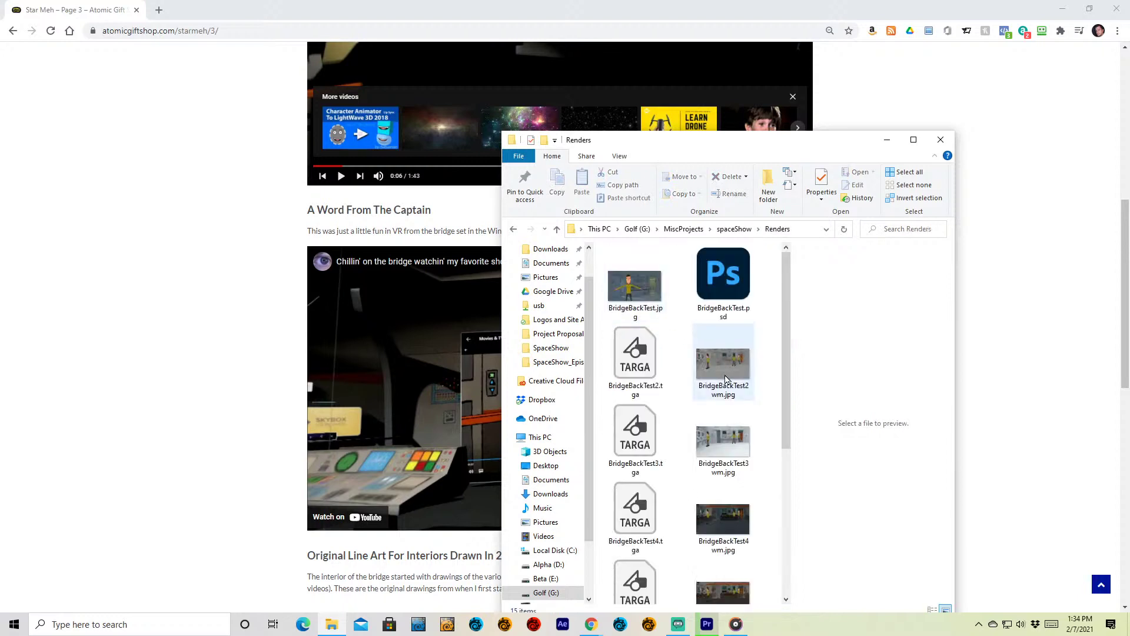
- Preview the BridgeBackTest2wm.jpg render and open it in Photoshop
left_click(729, 367)
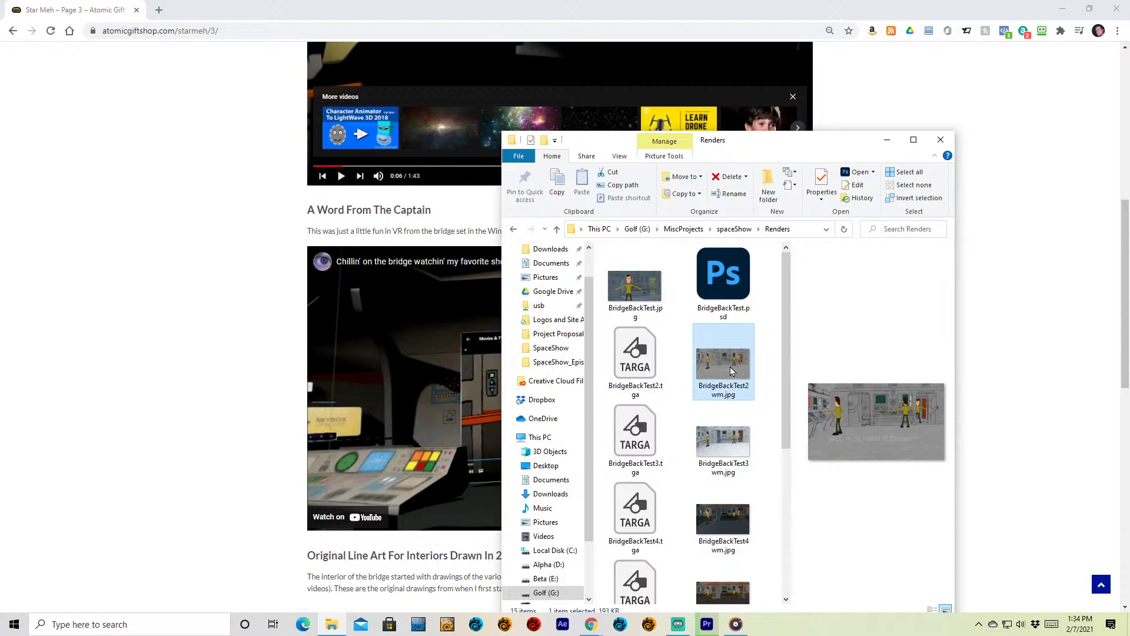
double_click(730, 366)
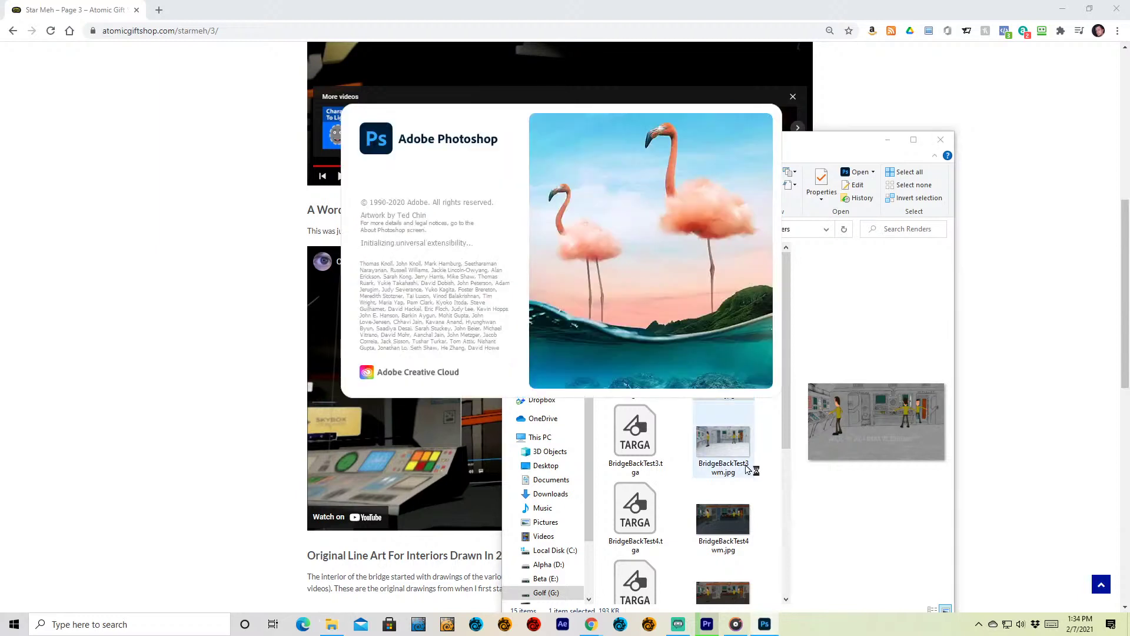
- Look through the remaining files in the spaceShow Renders folder and preview BridgeRightTest.jpg and BridgeBackTest3wm.jpg
scroll(728, 450, "down", 4)
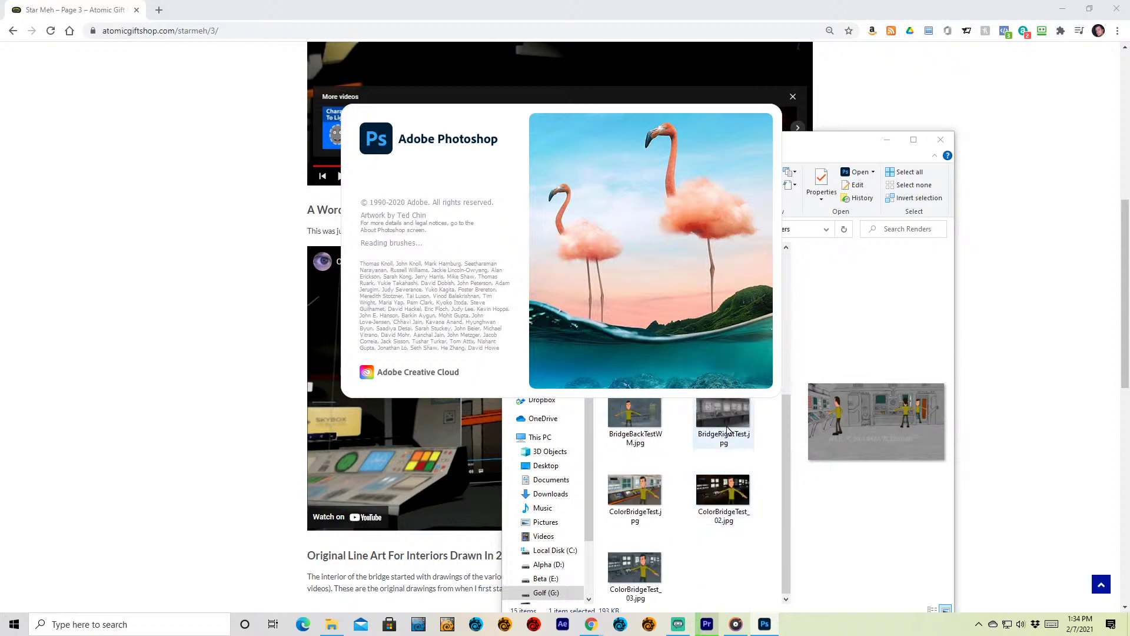
left_click(728, 431)
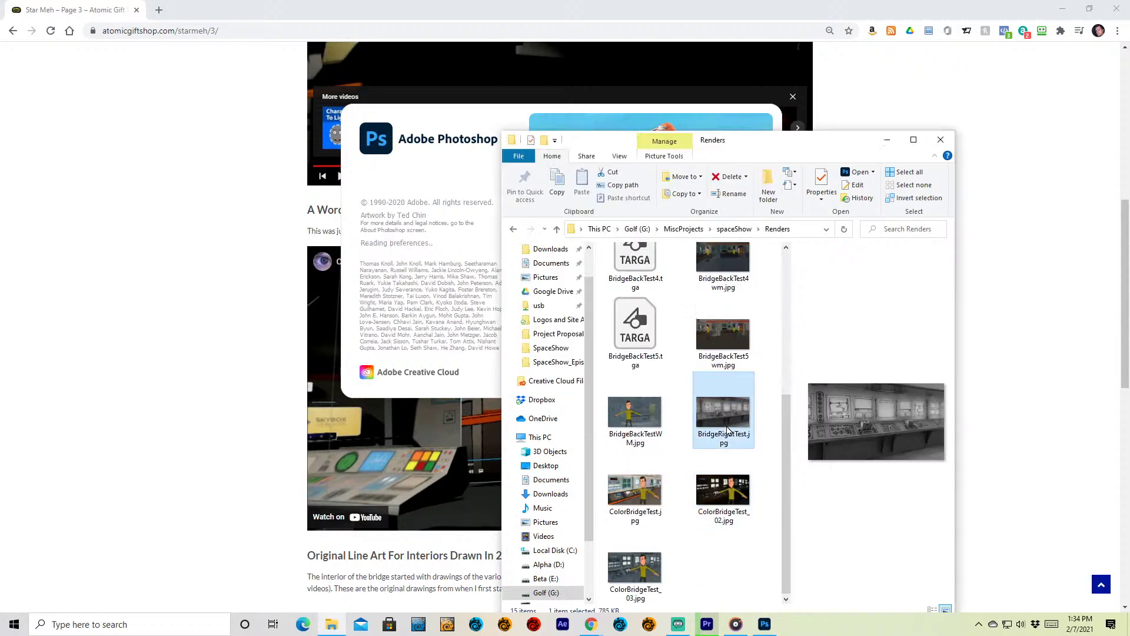
scroll(728, 432, "up", 4)
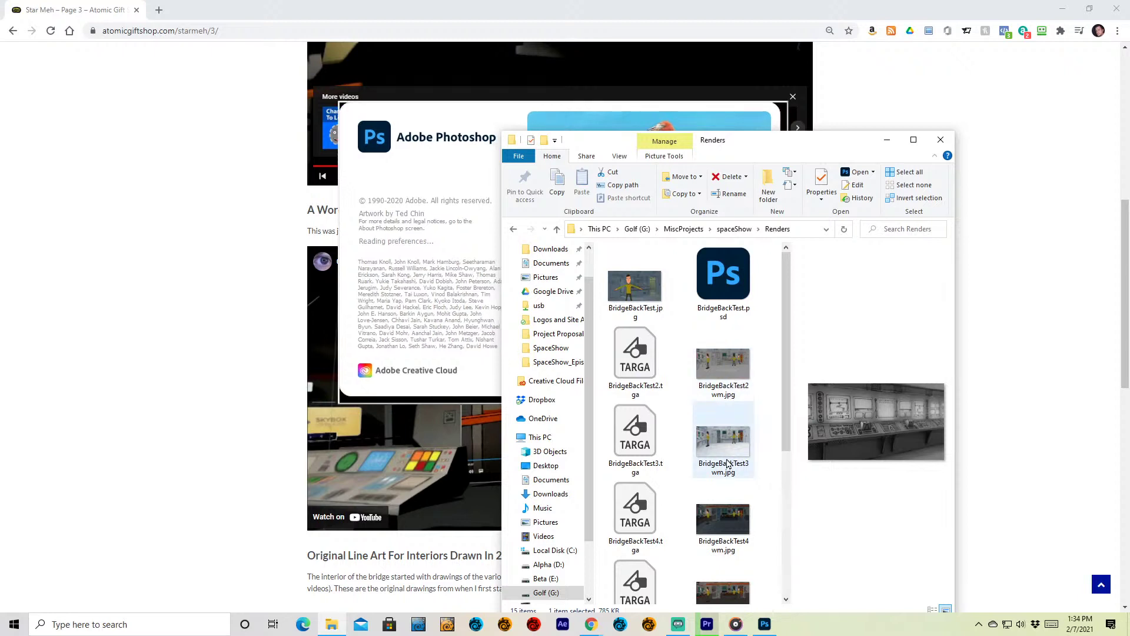
left_click(732, 446)
- Preview BridgeBackTest4wm.jpg, open it in Paint to view it at full size, and close Paint
left_click(723, 529)
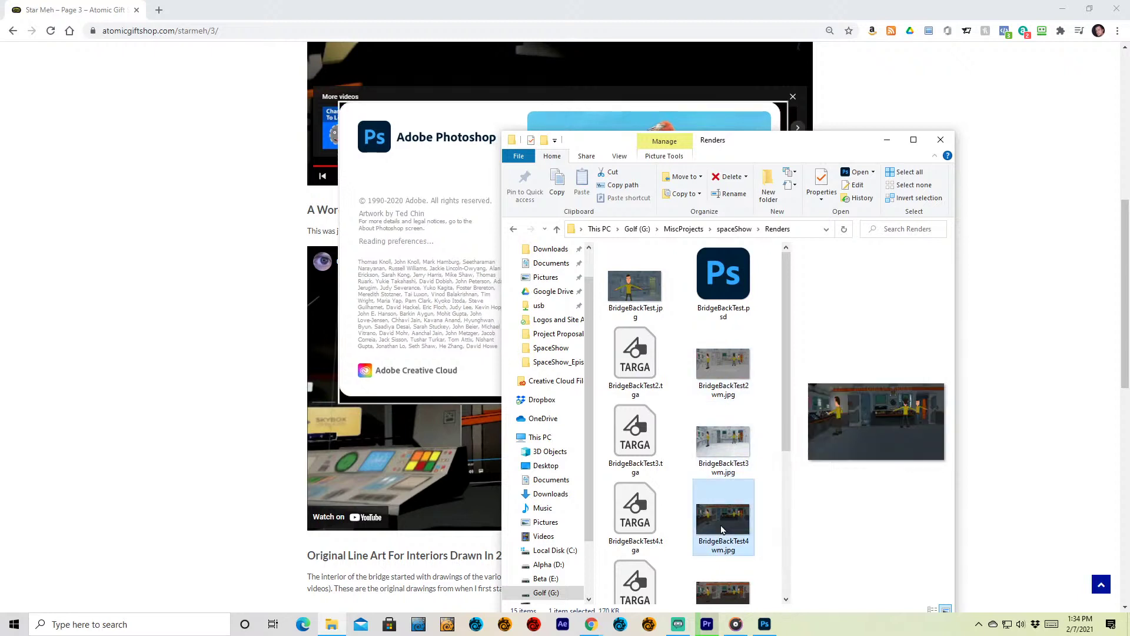
right_click(721, 526)
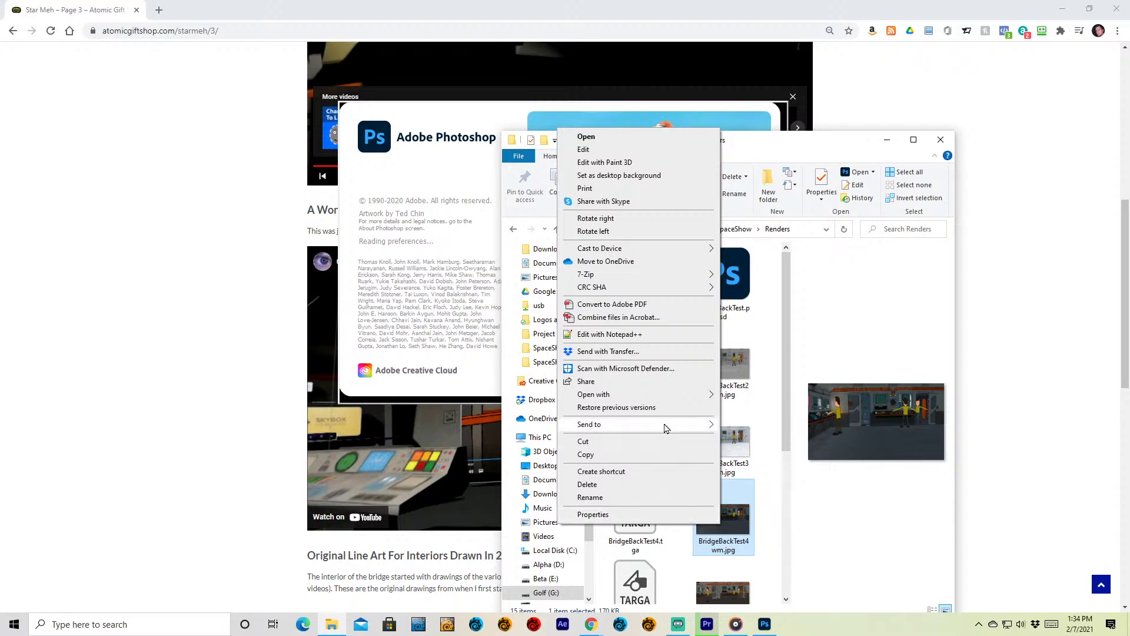
mouse_move(678, 399)
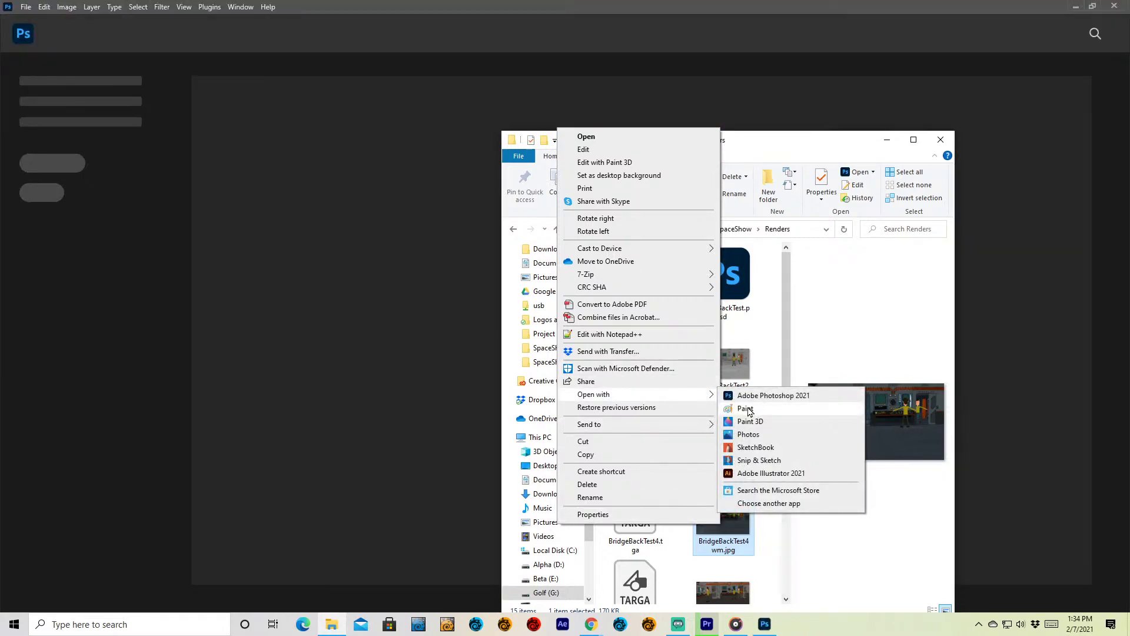
left_click(747, 409)
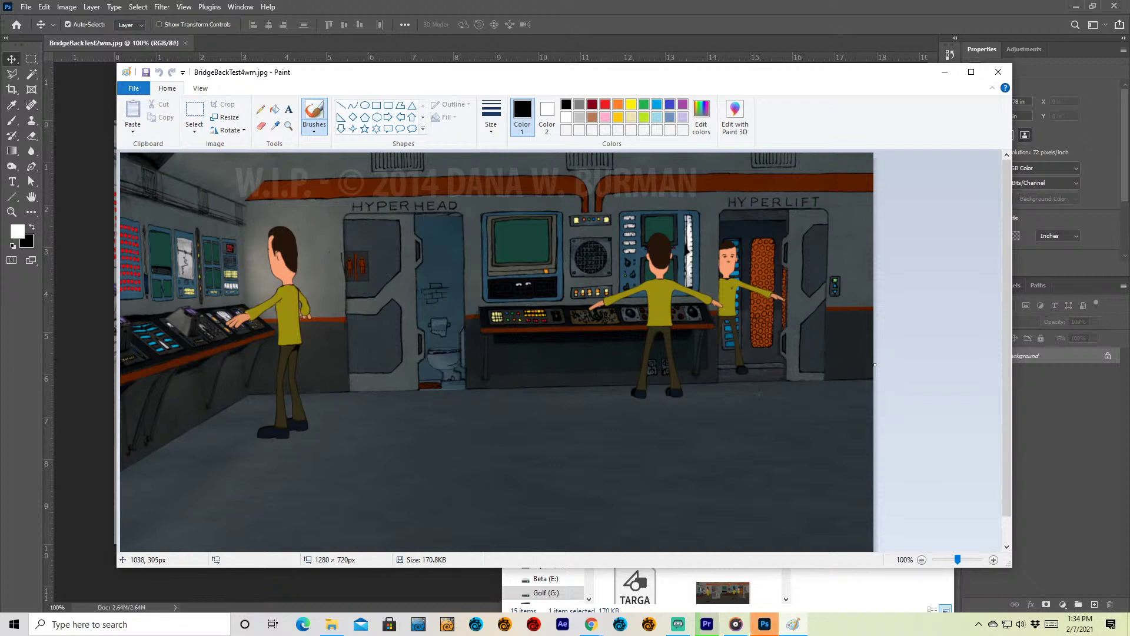
left_click(998, 72)
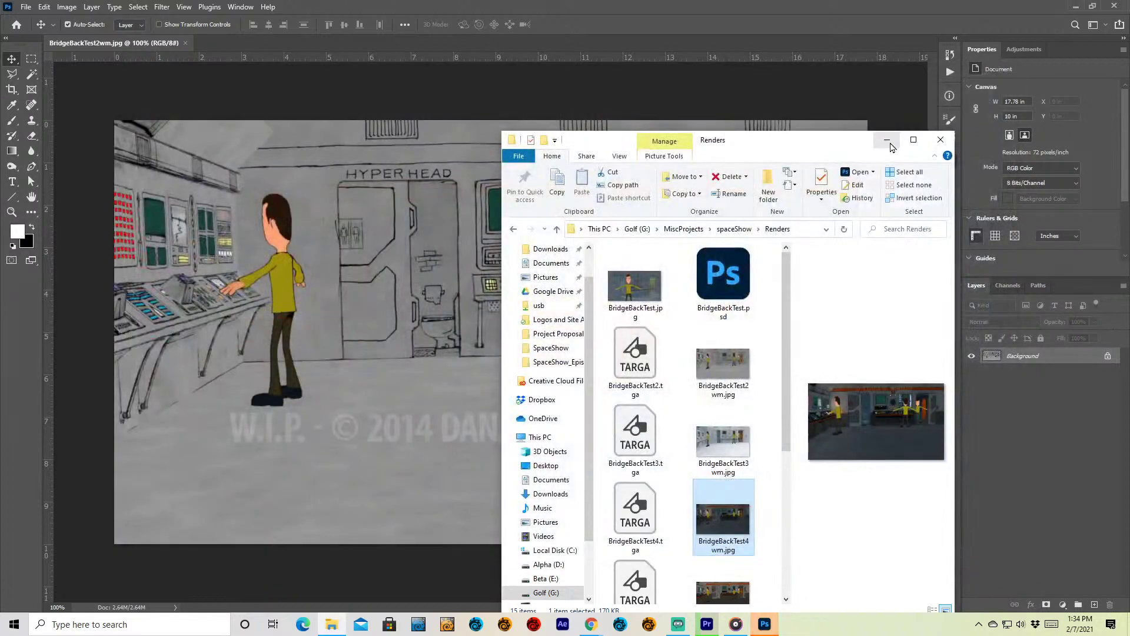
- Look over the remaining bridge renders, go up to MiscProjects to check its folders, and reopen spaceShow
left_click_drag(833, 149, 766, 132)
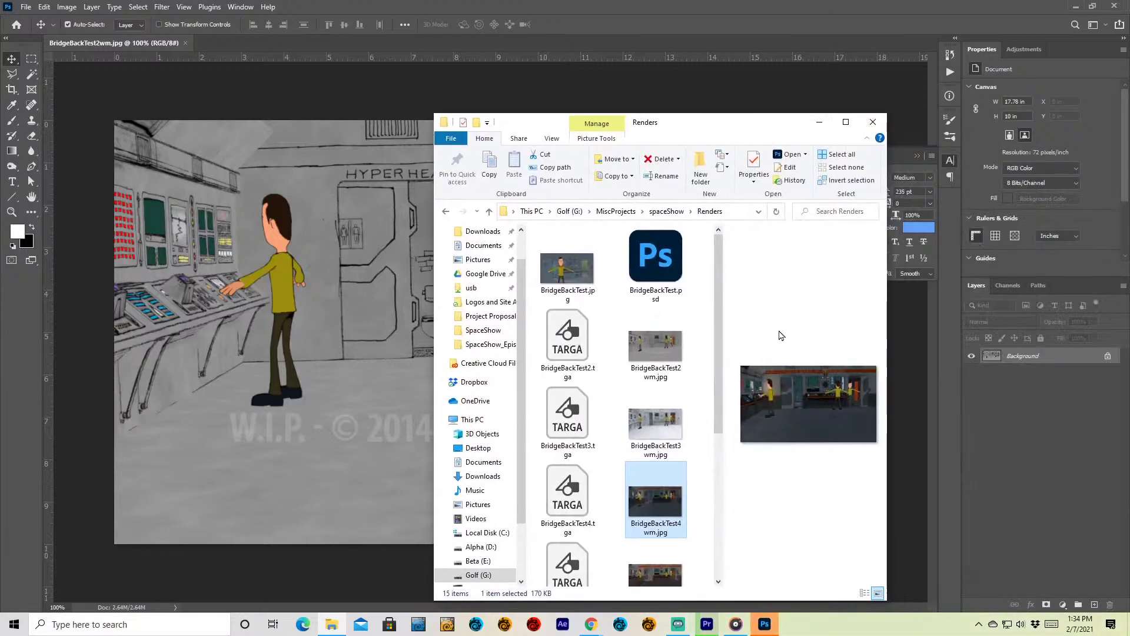
scroll(620, 387, "down", 3)
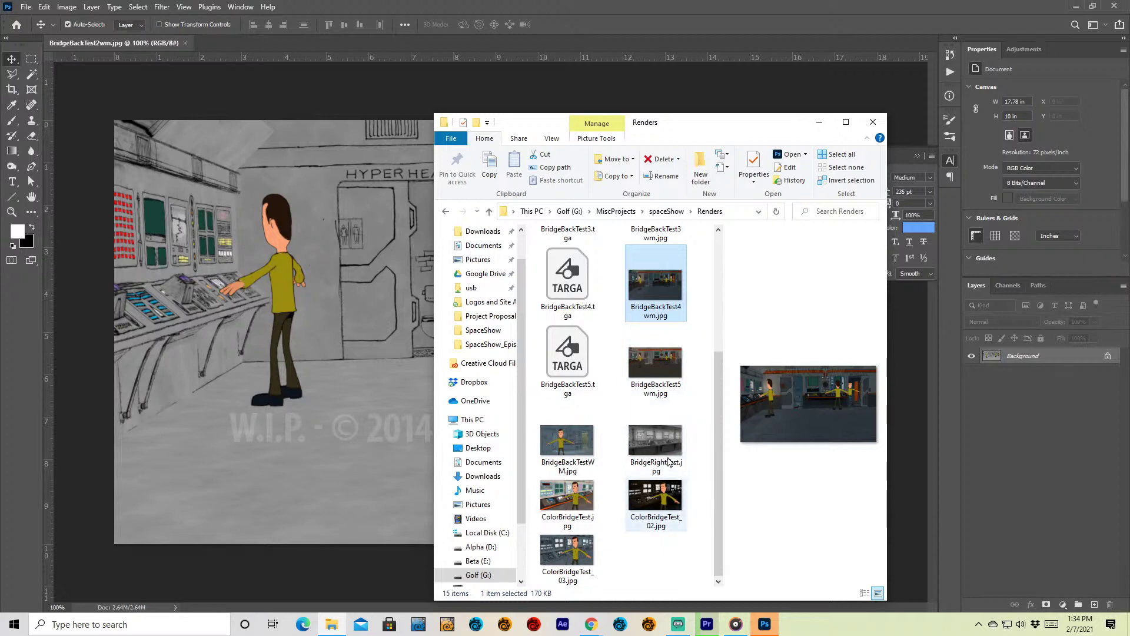
left_click(665, 211)
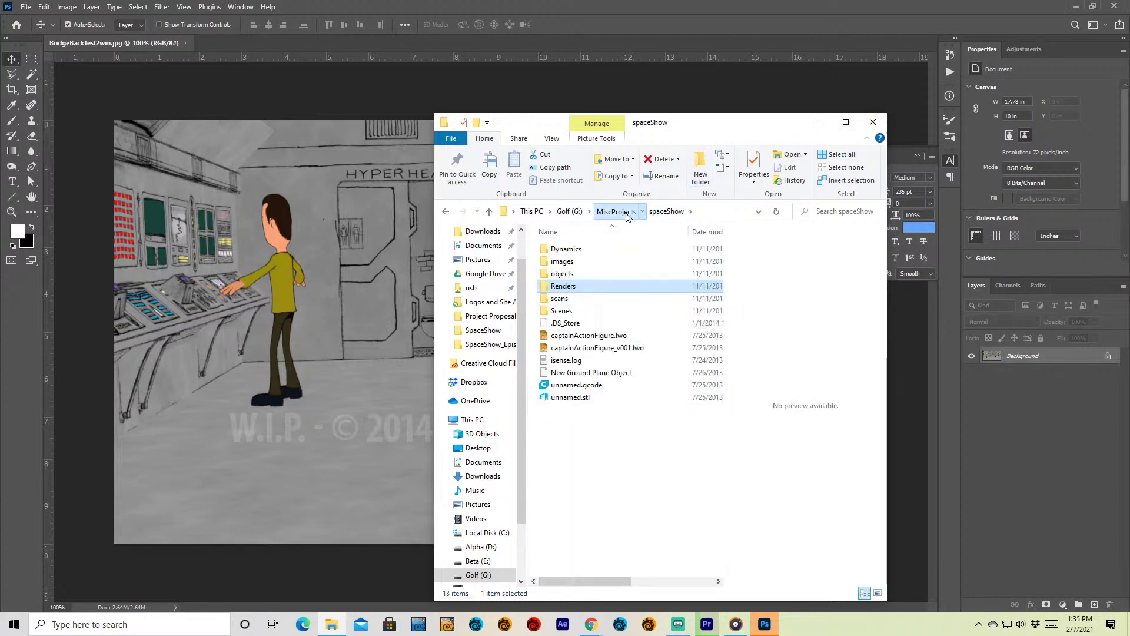
left_click(617, 212)
scroll(624, 436, "down", 7)
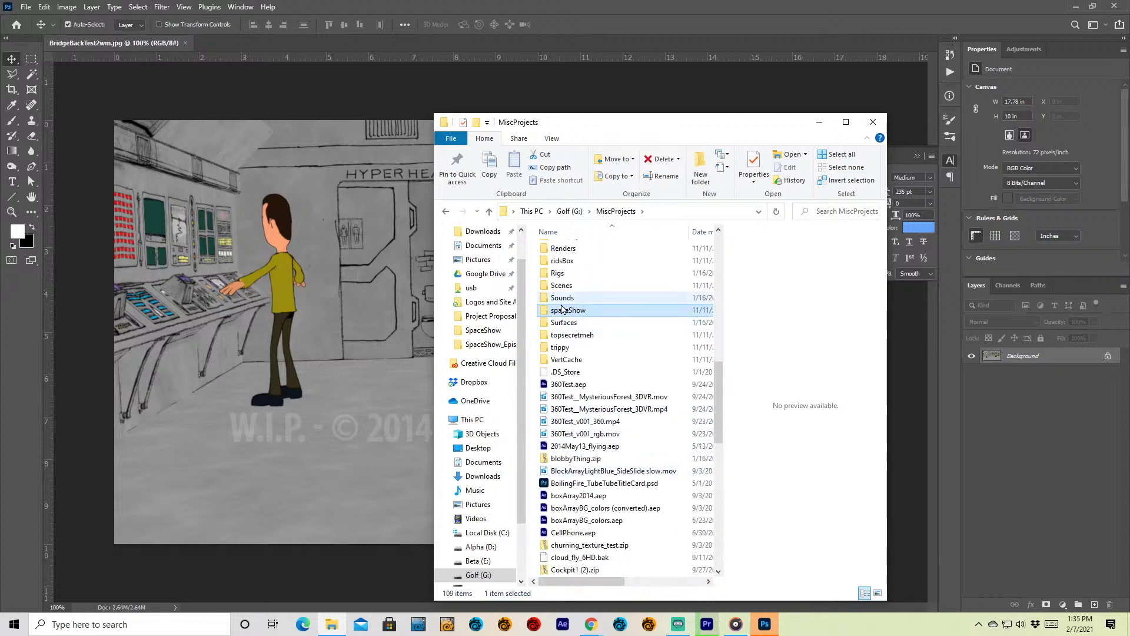
double_click(569, 312)
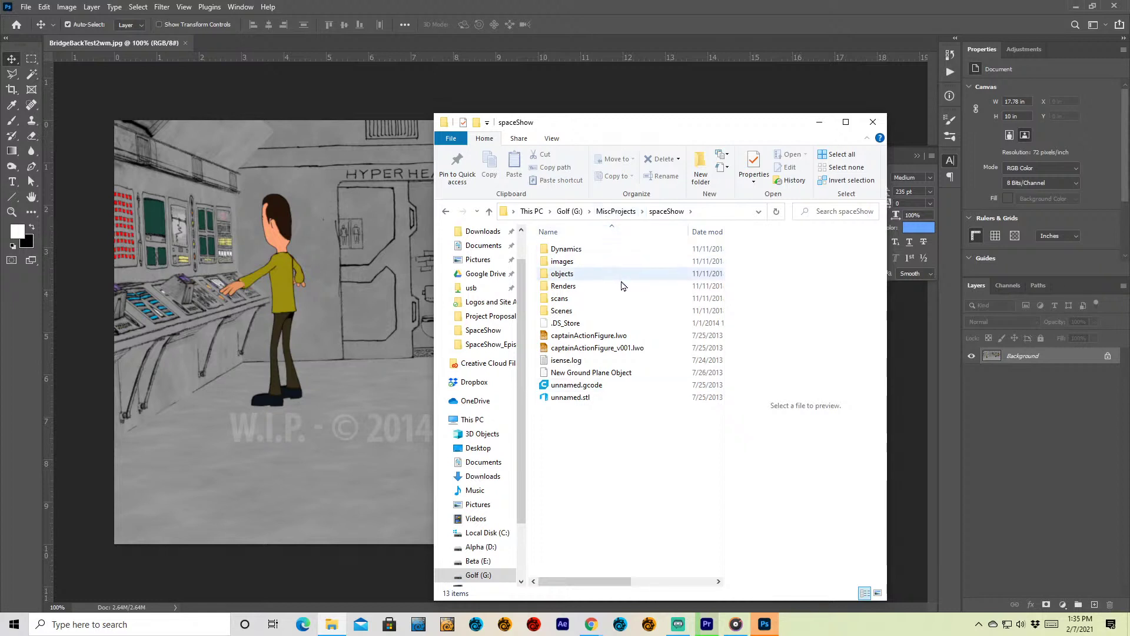
- Go back up to drive Golf (G:), then close the File Explorer window and Photoshop
left_click(635, 211)
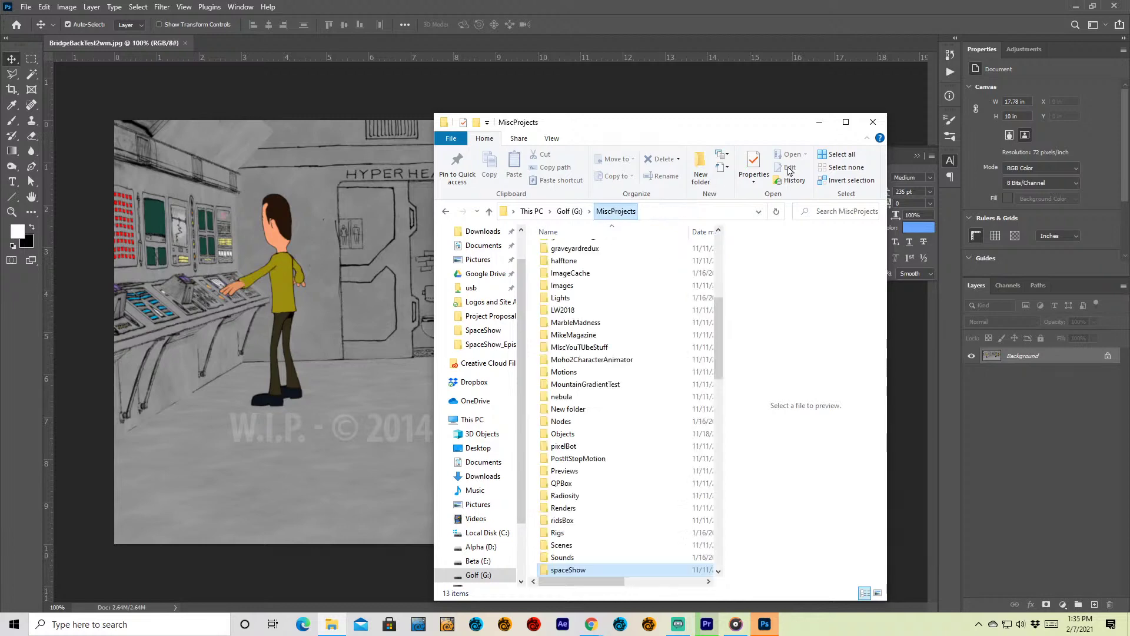
left_click(570, 212)
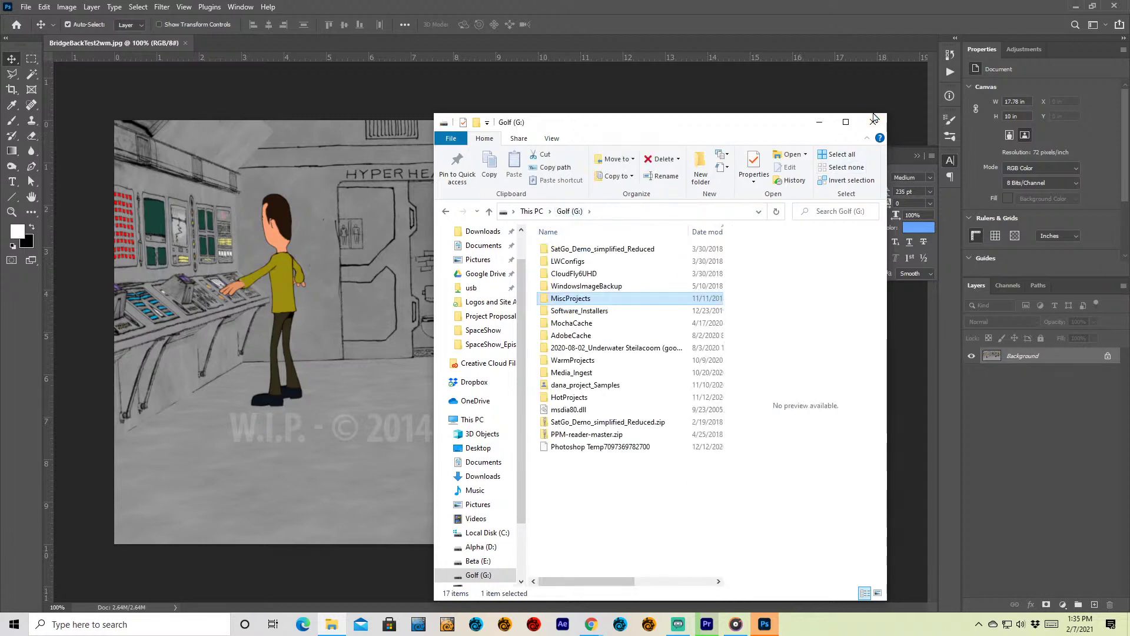
left_click(873, 120)
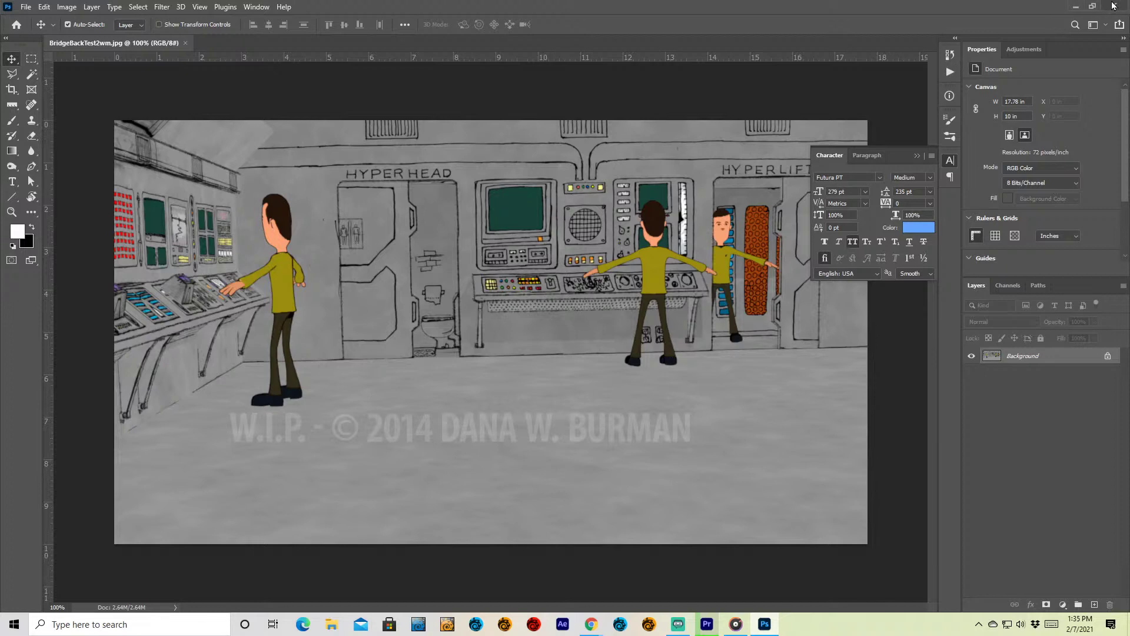
left_click(1113, 5)
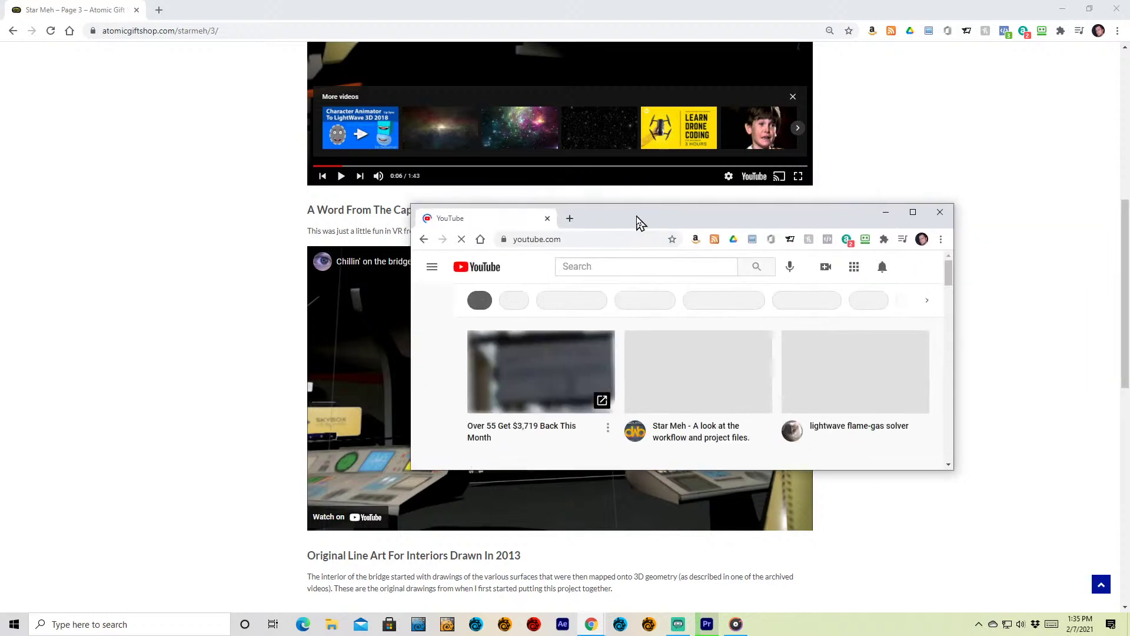
- Move and enlarge the YouTube window and open the Videos page of the signed-in account's channel
left_click_drag(638, 222, 429, 136)
left_click_drag(456, 375, 439, 580)
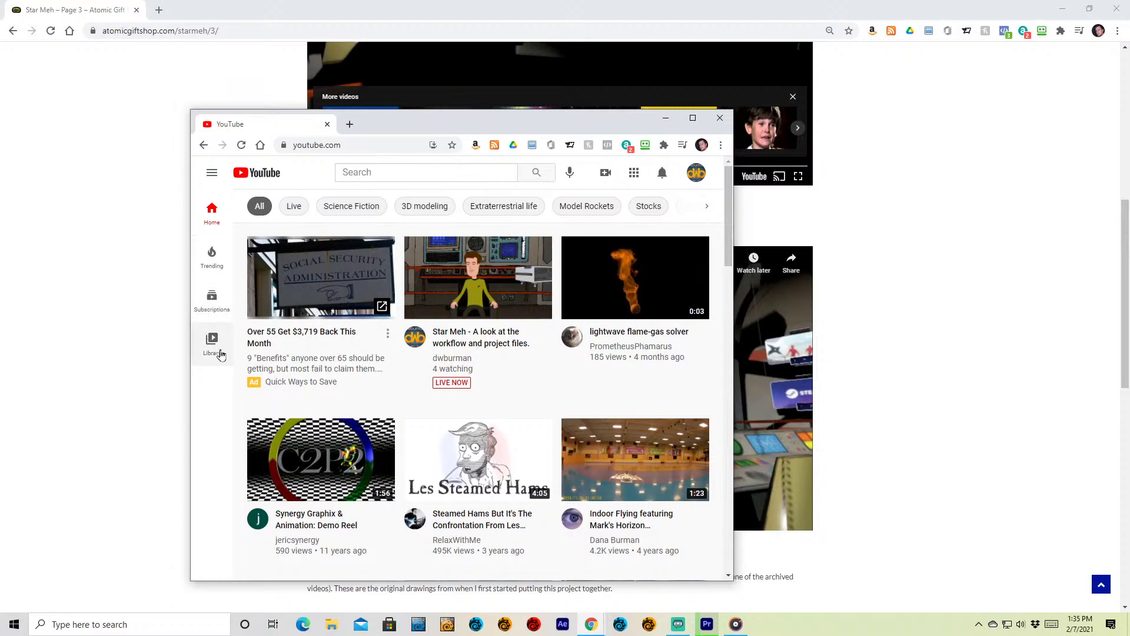
left_click(697, 176)
left_click(549, 229)
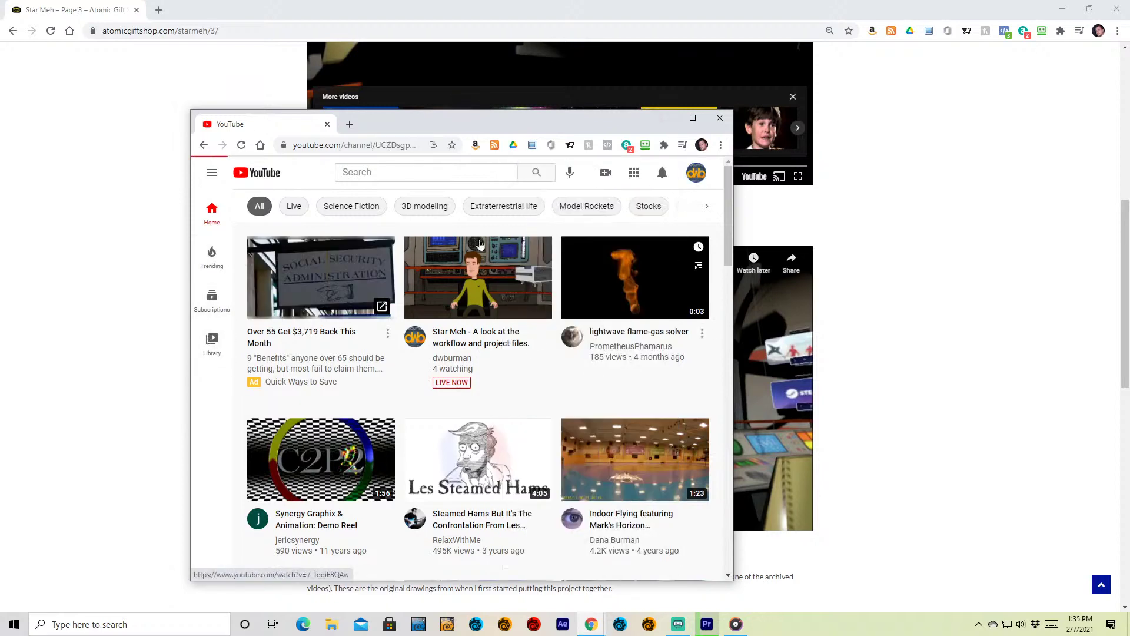
left_click(391, 353)
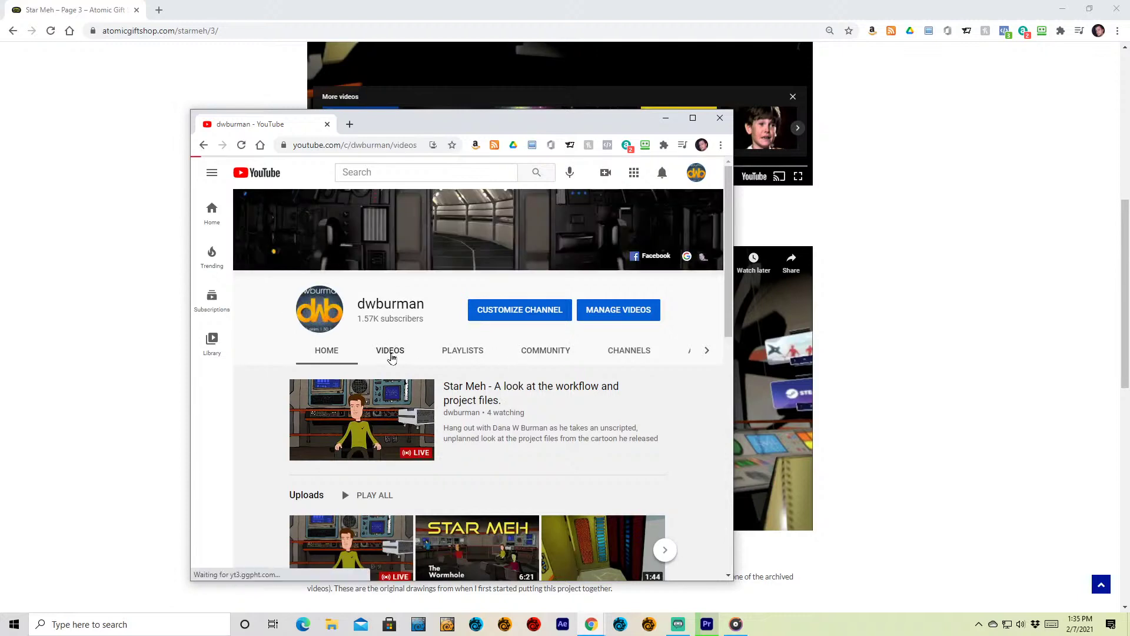
- Enlarge the YouTube window, look through the channel's older uploads and open the video "Spaceship Bridge Test 360 (low Resolution)"
scroll(547, 436, "down", 3)
scroll(546, 436, "down", 2)
scroll(546, 436, "up", 2)
left_click_drag(547, 129, 567, 27)
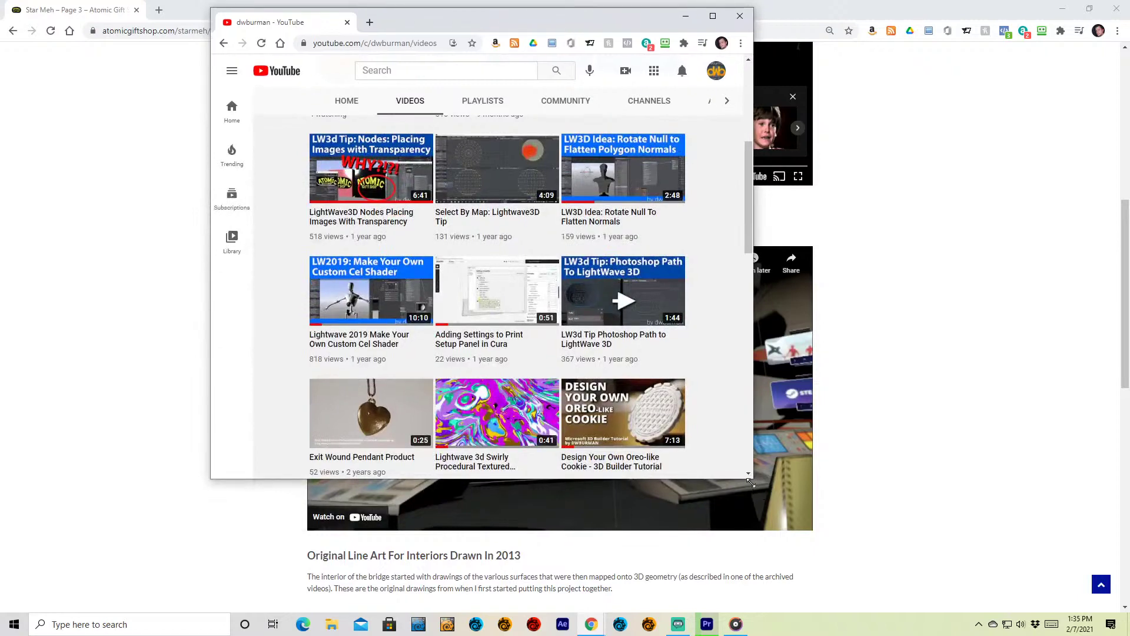
left_click_drag(752, 480, 953, 612)
scroll(590, 341, "down", 2)
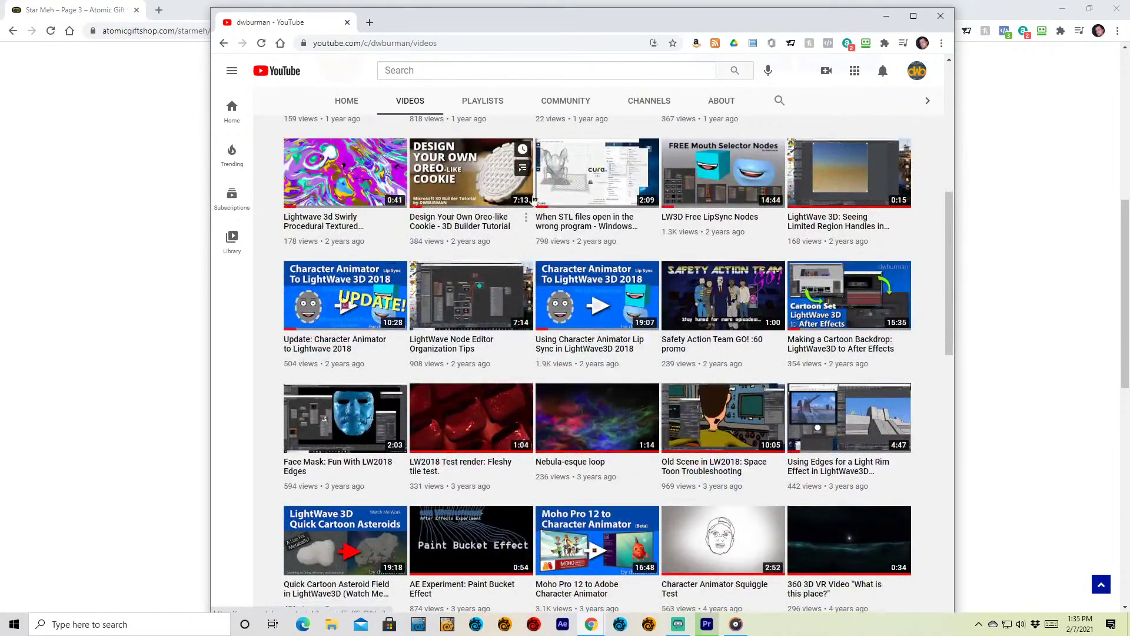
scroll(499, 368, "down", 2)
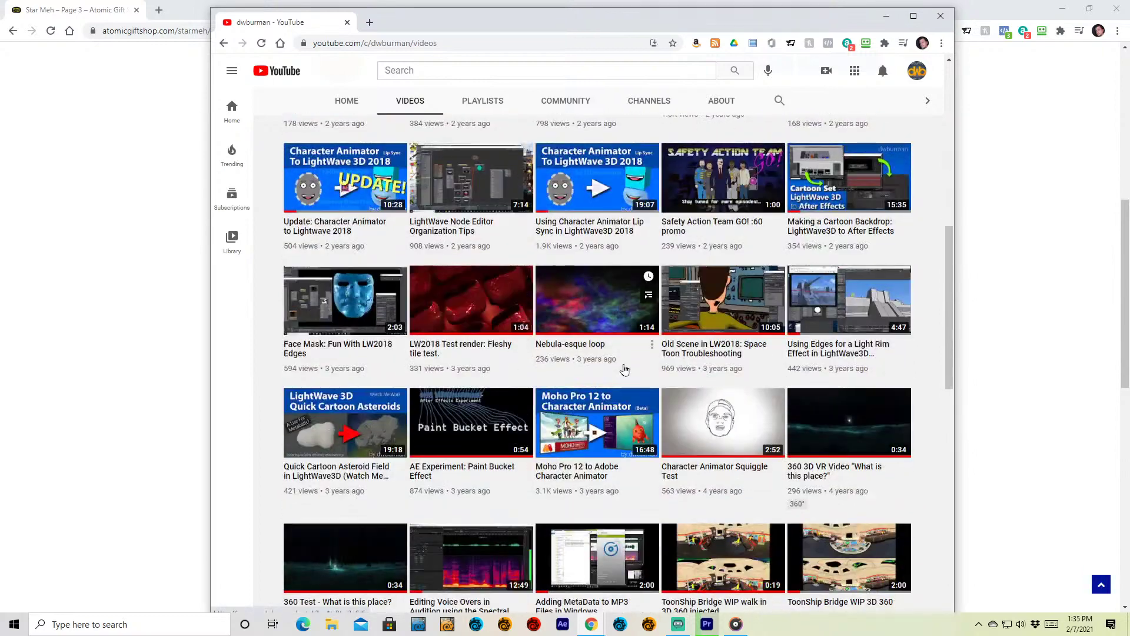
scroll(690, 383, "down", 2)
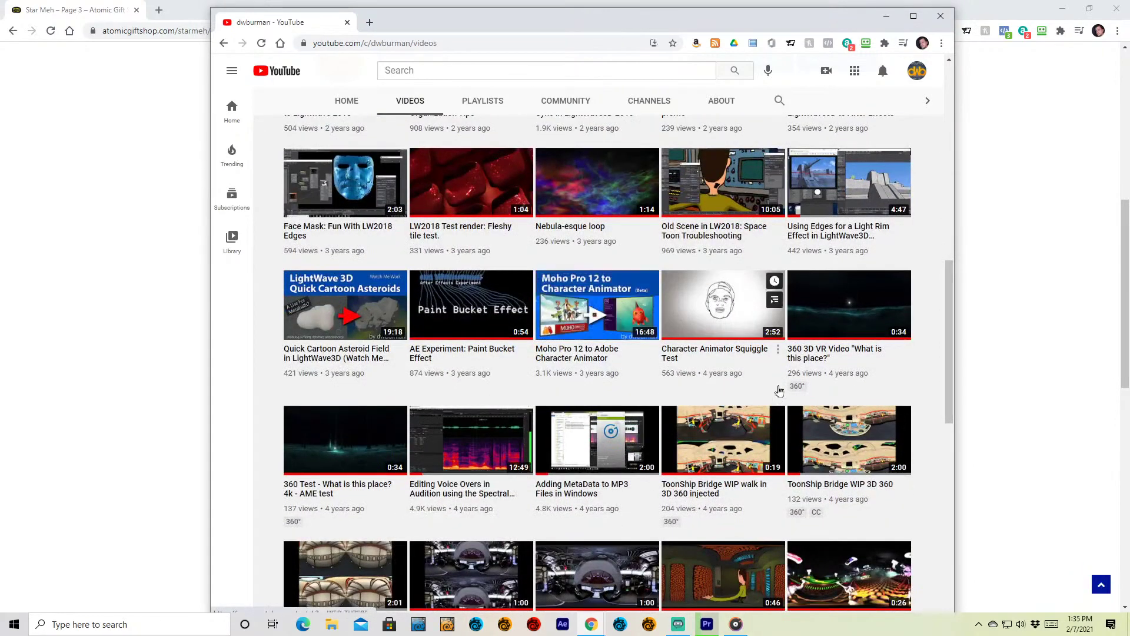
scroll(459, 469, "down", 3)
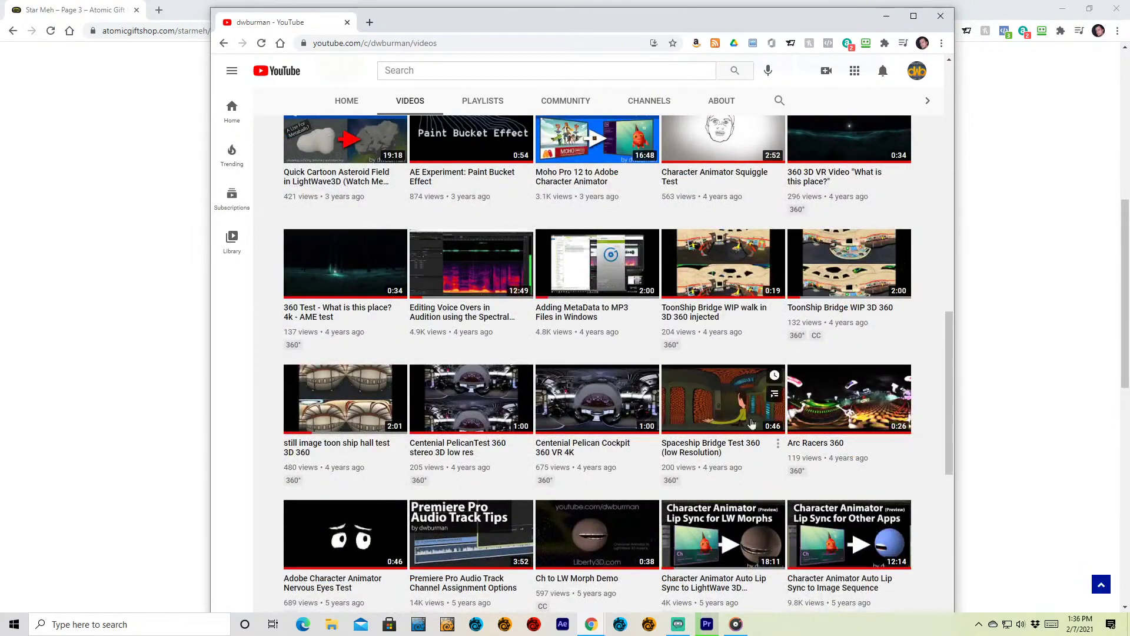
left_click(716, 399)
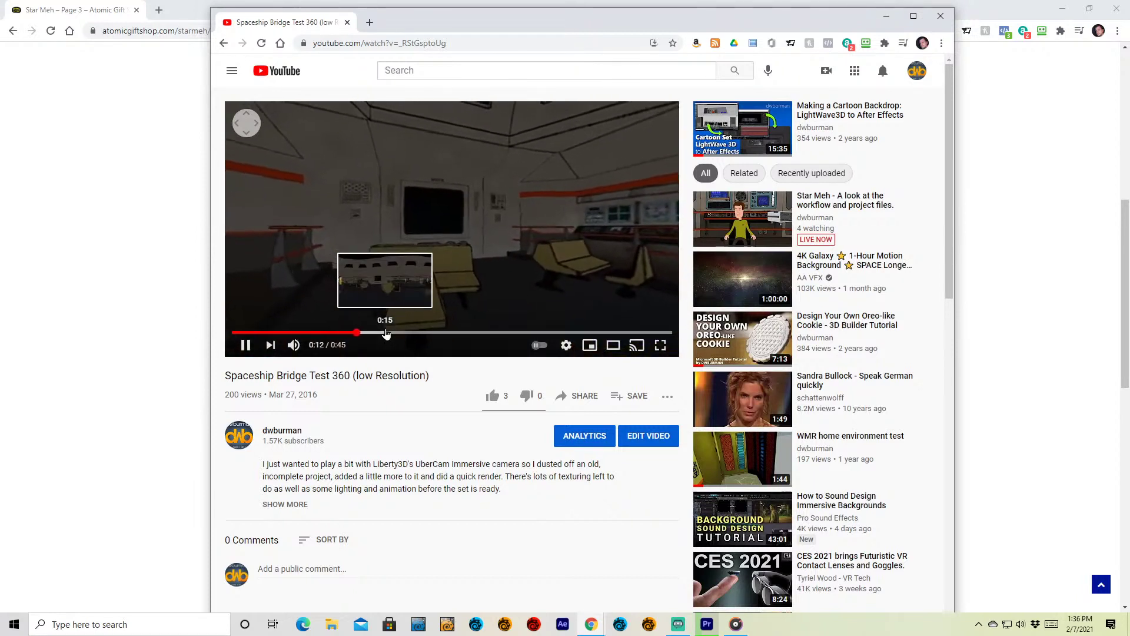
- Watch the Spaceship Bridge Test 360 video, look around its 360 view, and close the YouTube window
mouse_move(701, 269)
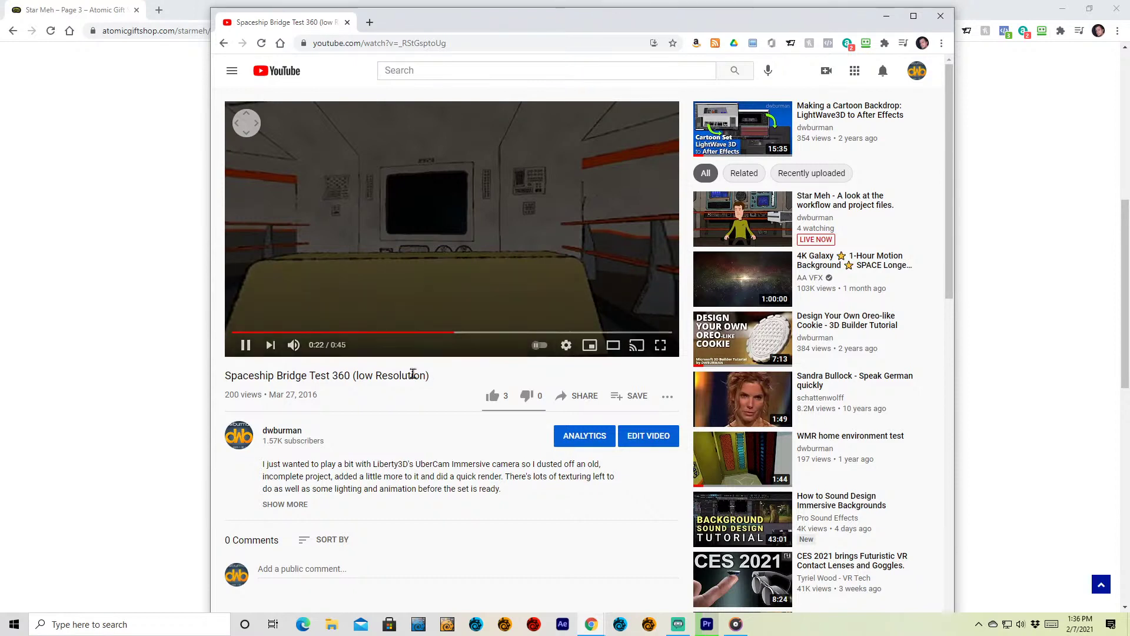
left_click_drag(532, 333, 624, 348)
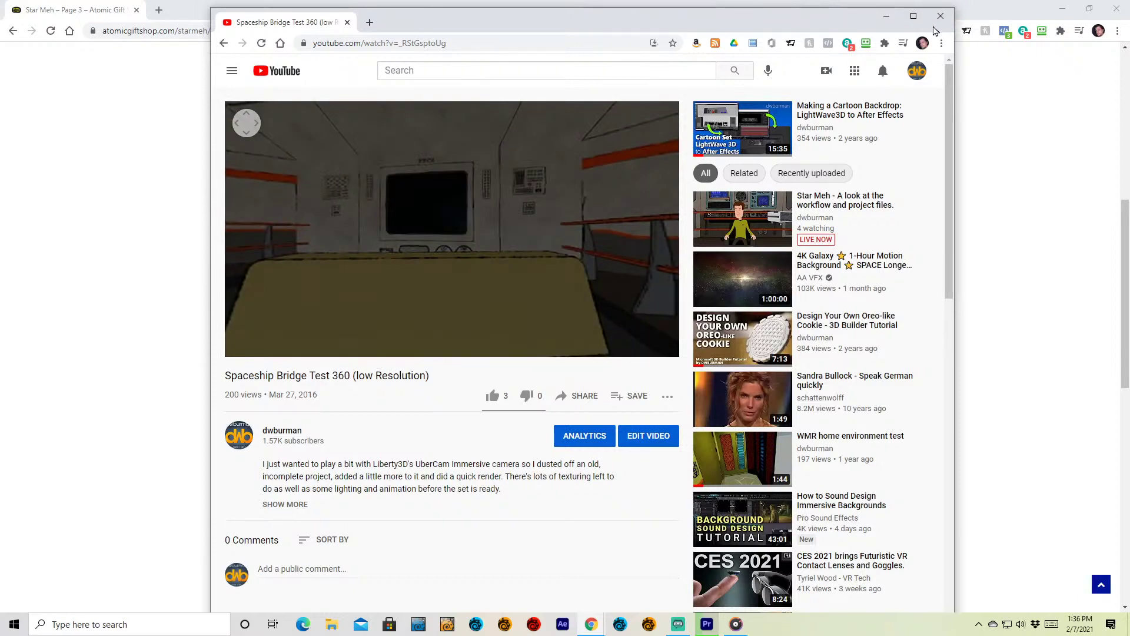
key("ctrl+w")
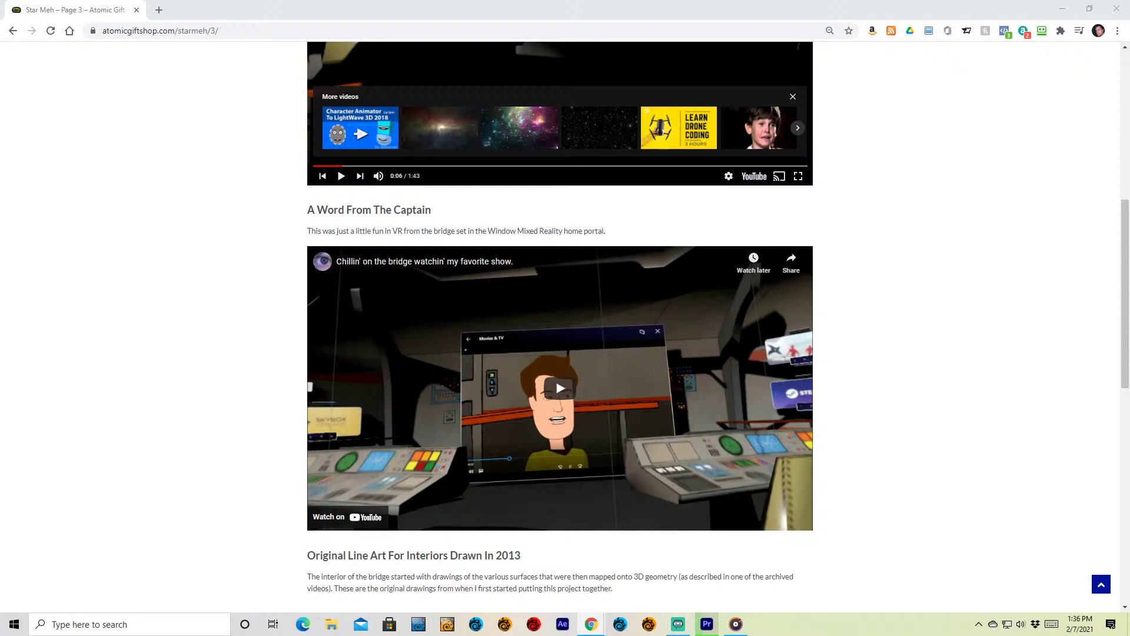
- Open the Star Meh History page, read through the project's history, and go to the Video page
key("F5")
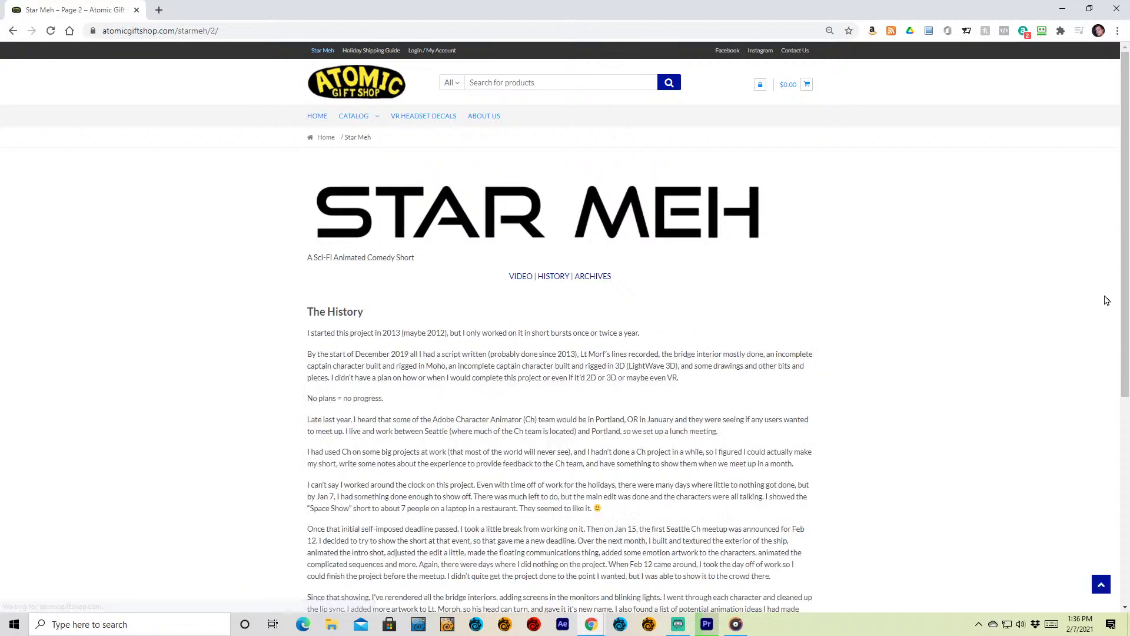
scroll(777, 171, "down", 1)
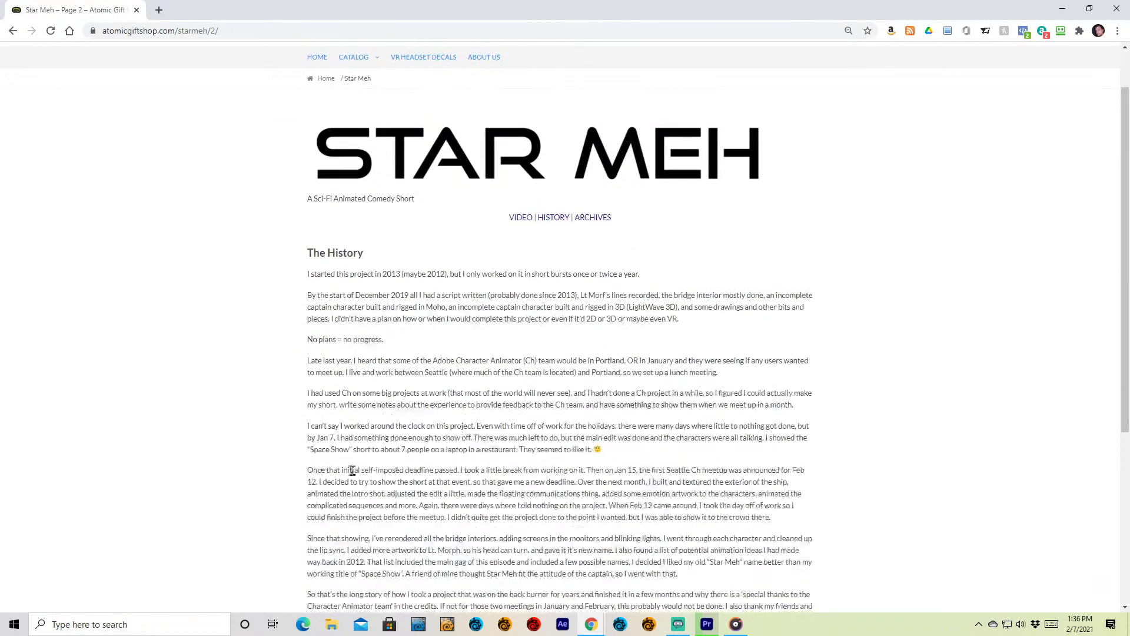
scroll(515, 468, "down", 2)
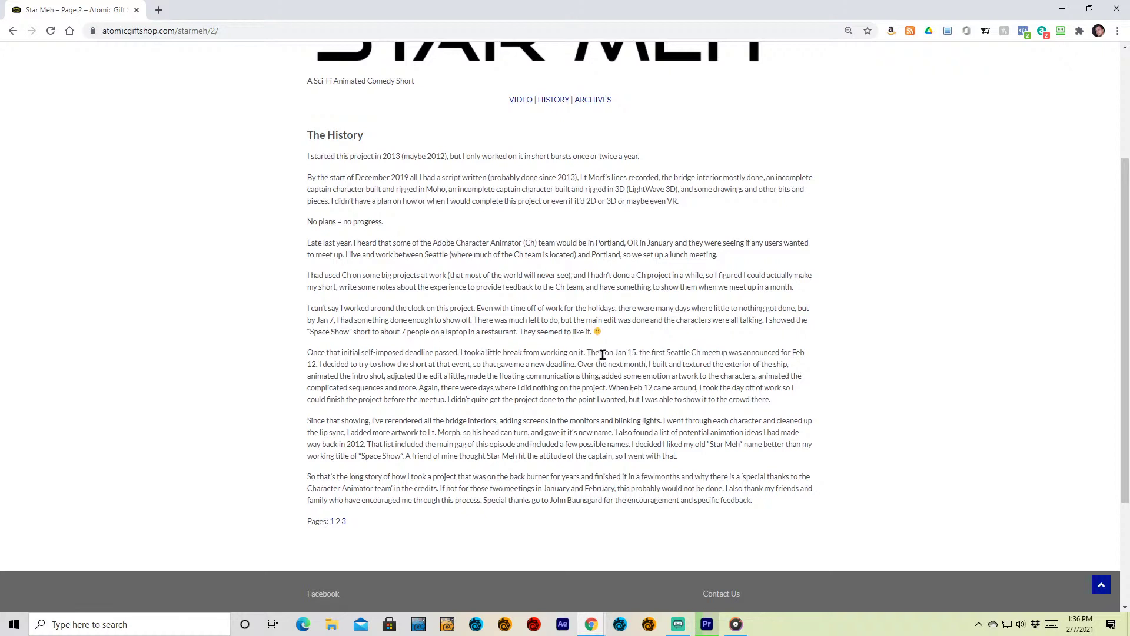
left_click_drag(621, 360, 634, 356)
left_click(649, 334)
scroll(879, 441, "up", 3)
left_click(528, 278)
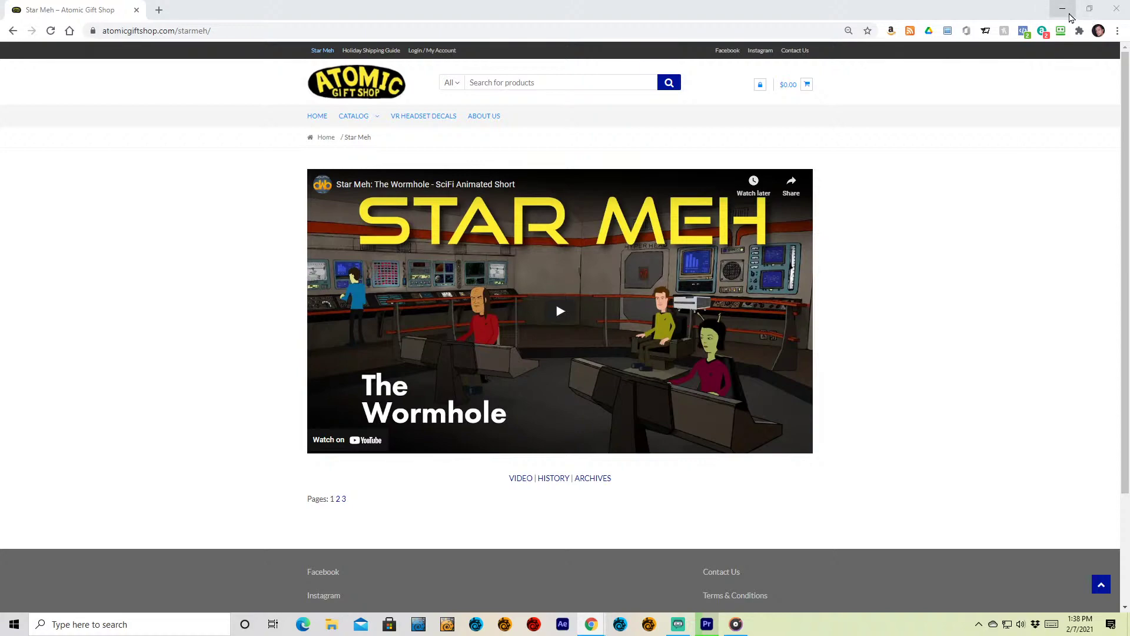
- Minimize the browser to return to Premiere Pro and cancel the running preview render of the Star Meh sequence
left_click(1070, 15)
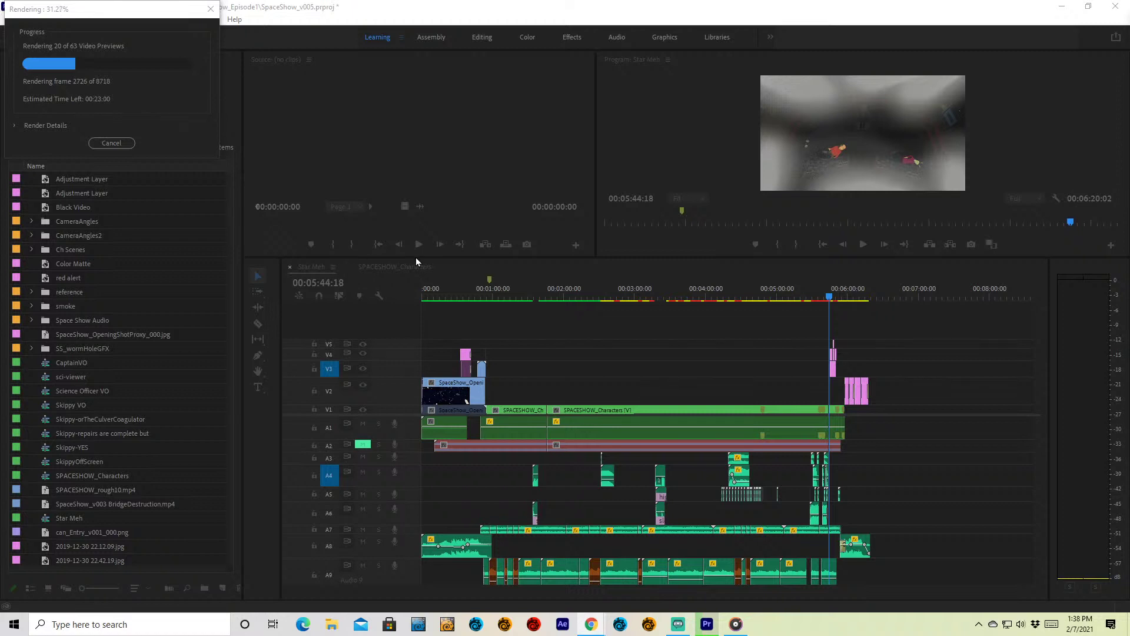
left_click(112, 143)
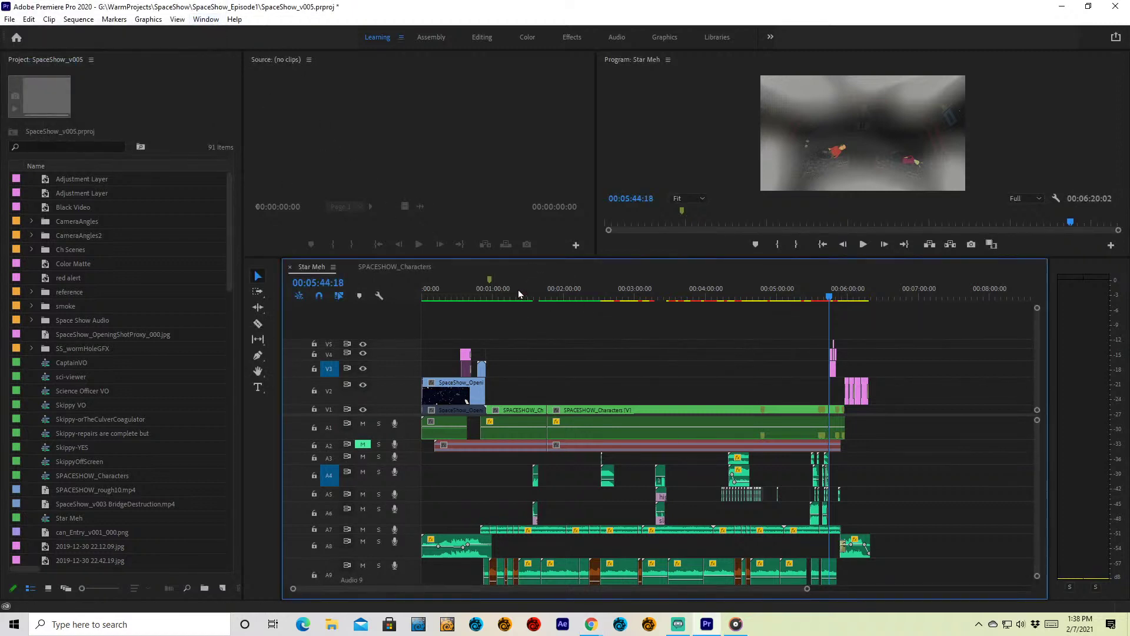
- Enlarge the Program monitor in both directions and play the opening of the Star Meh sequence from near its start
left_click(442, 288)
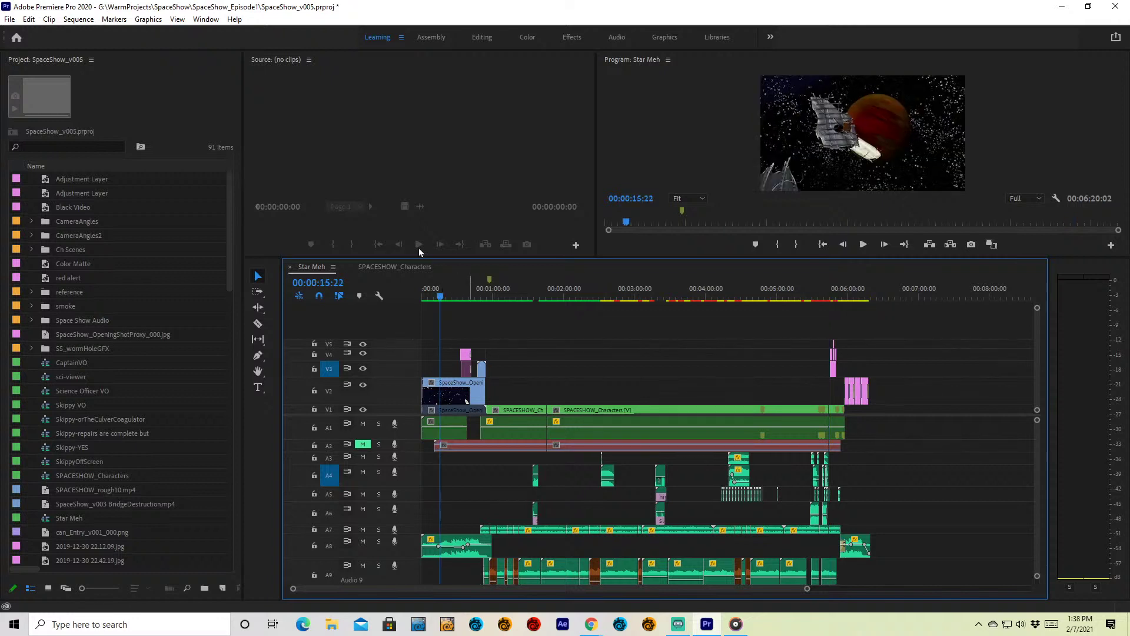
left_click(426, 290)
left_click_drag(585, 258, 585, 400)
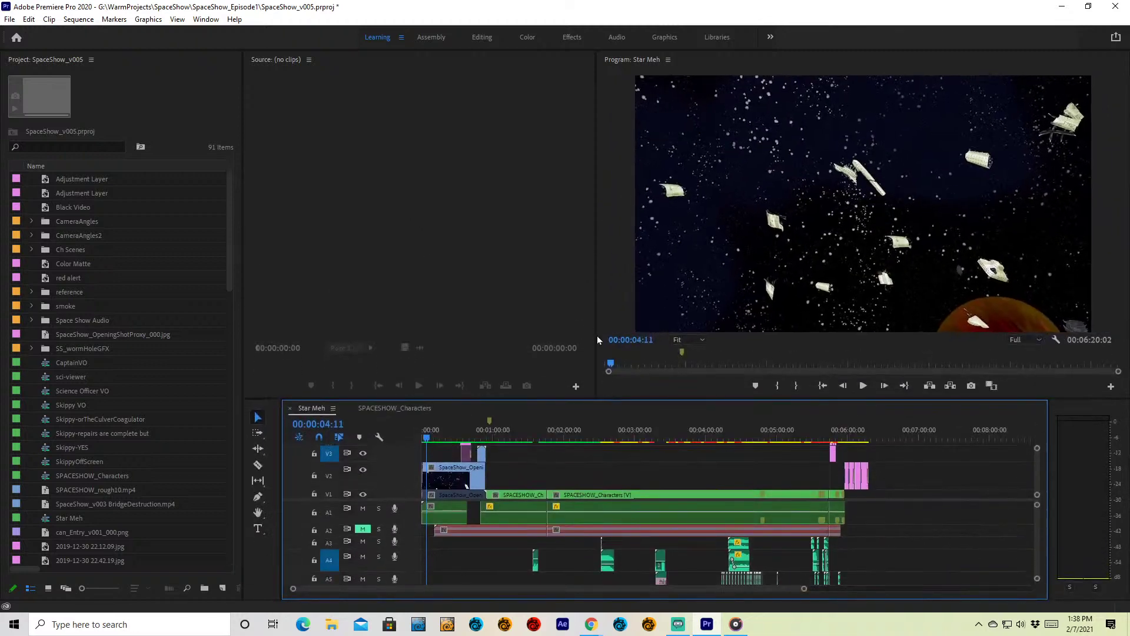
left_click_drag(596, 333, 371, 341)
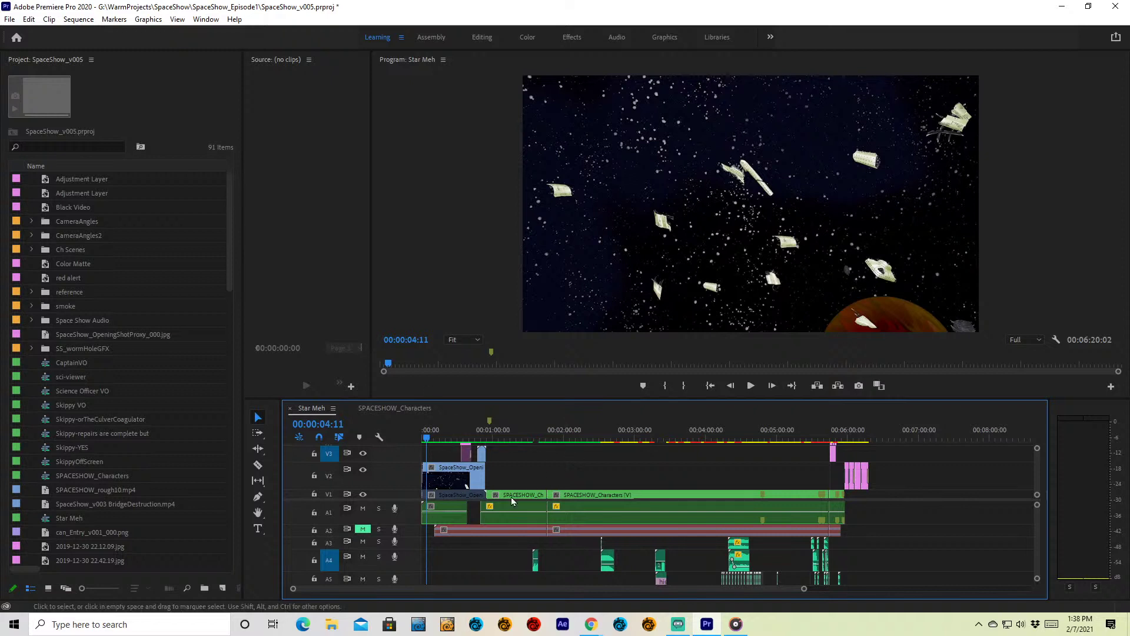
key("space")
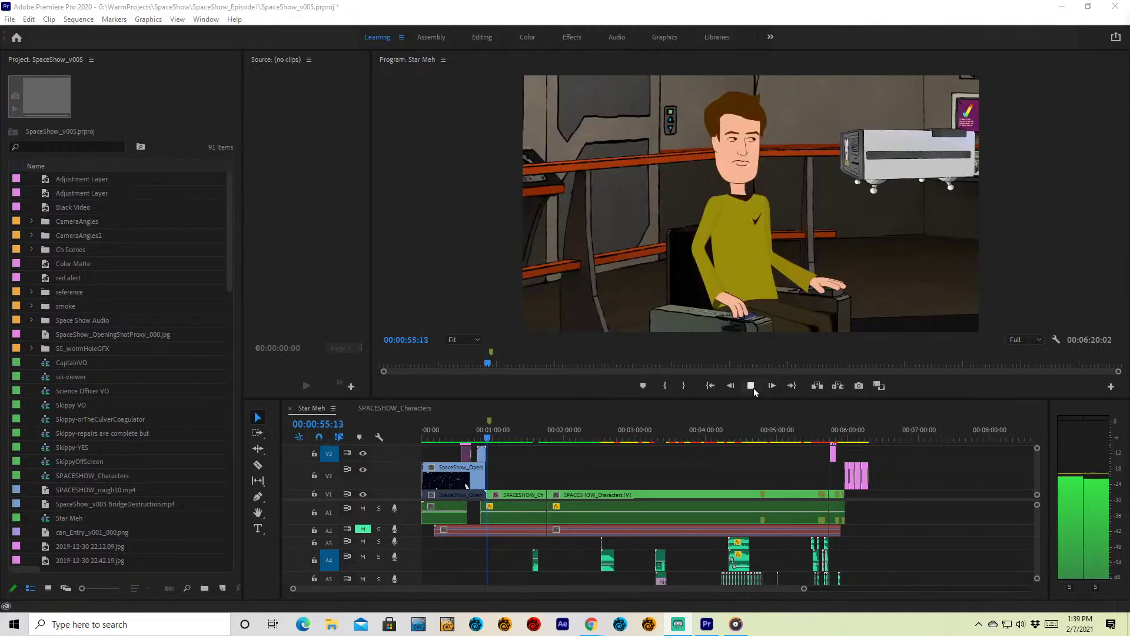
left_click(751, 386)
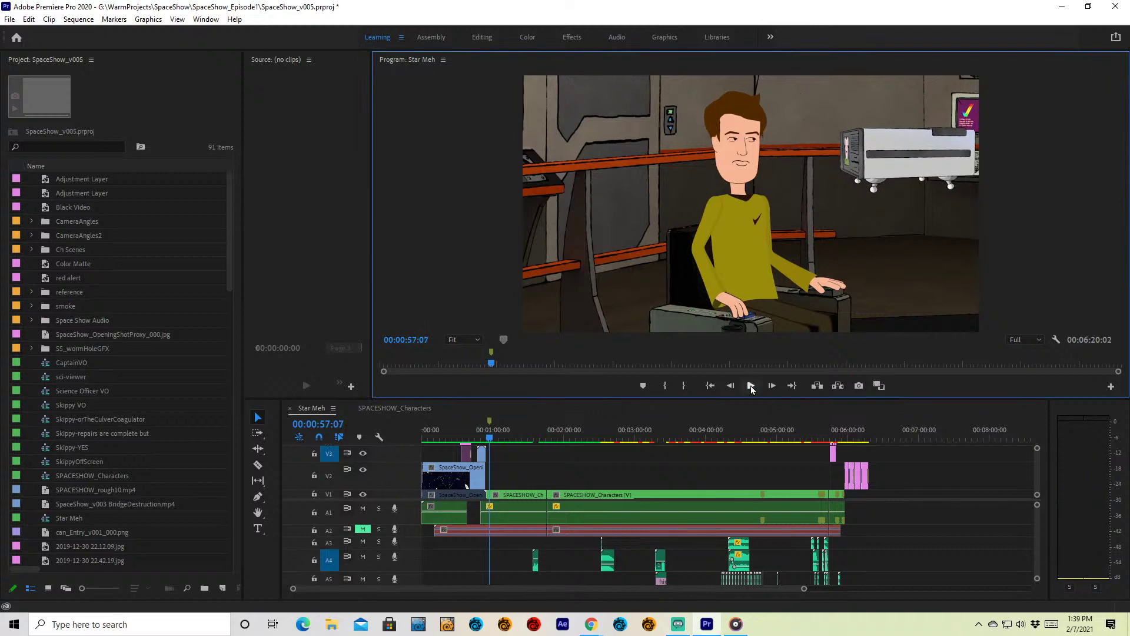
- Review the Star Meh title shot and the earlier shot of the ship passing the planet
left_click(459, 441)
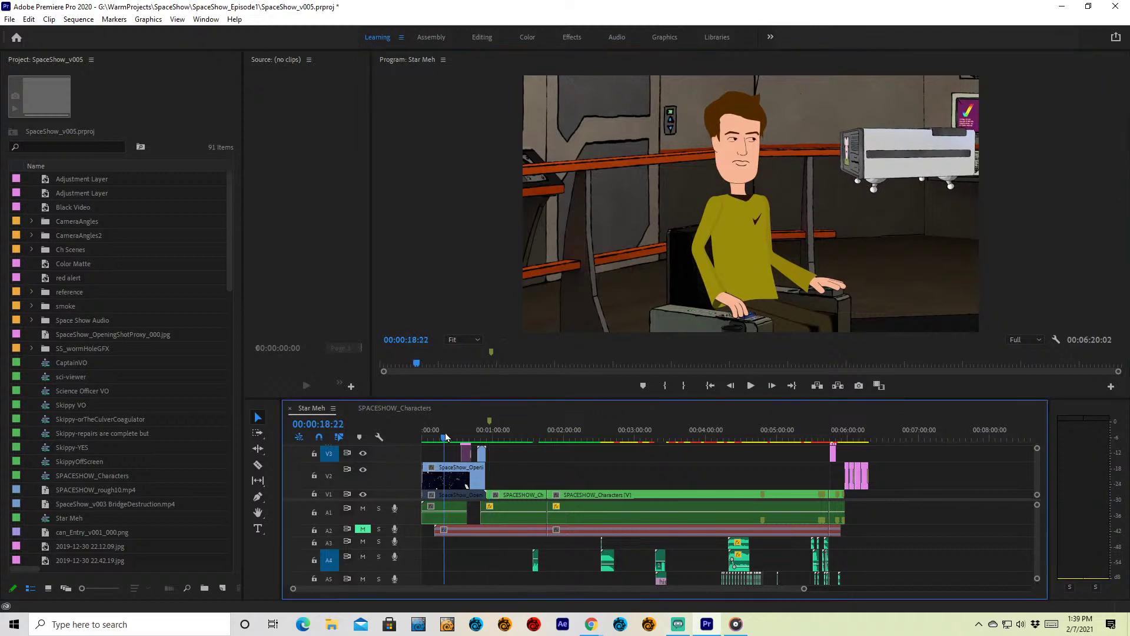
left_click_drag(461, 446, 466, 440)
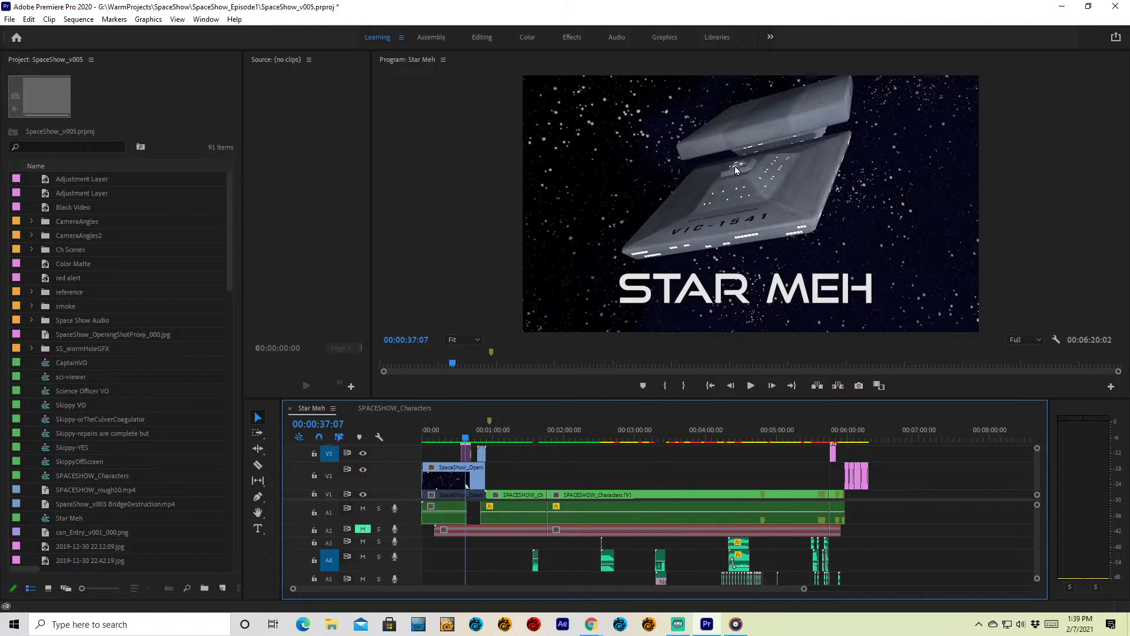
left_click(451, 440)
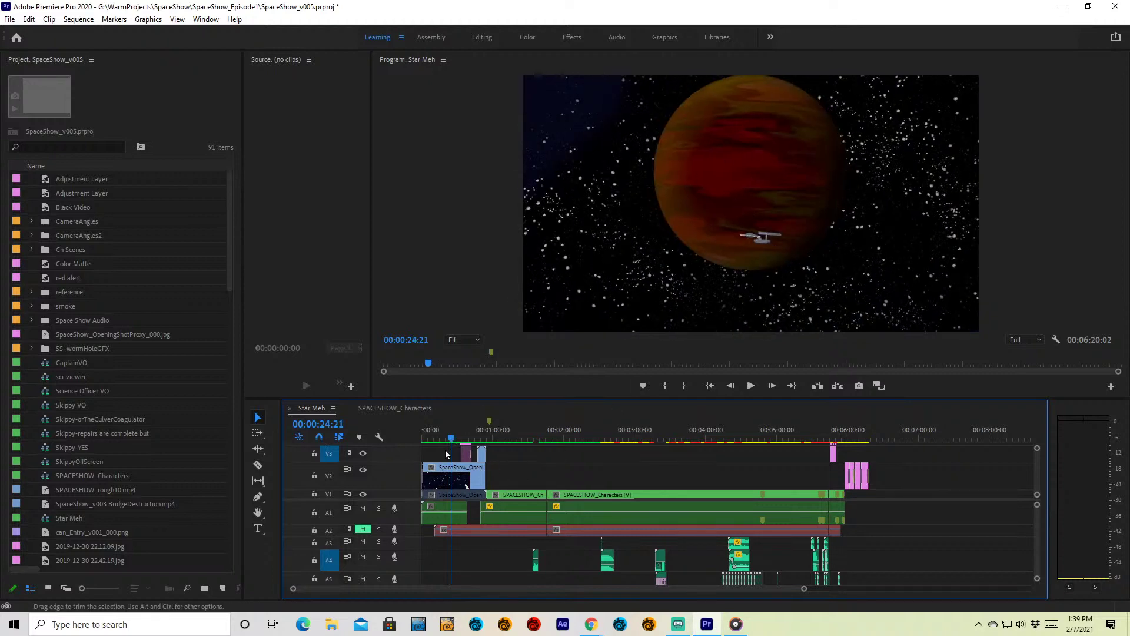
- Scrub through the spaceship debris shots of the opening and on to the first bridge scene with the captain
left_click(428, 436)
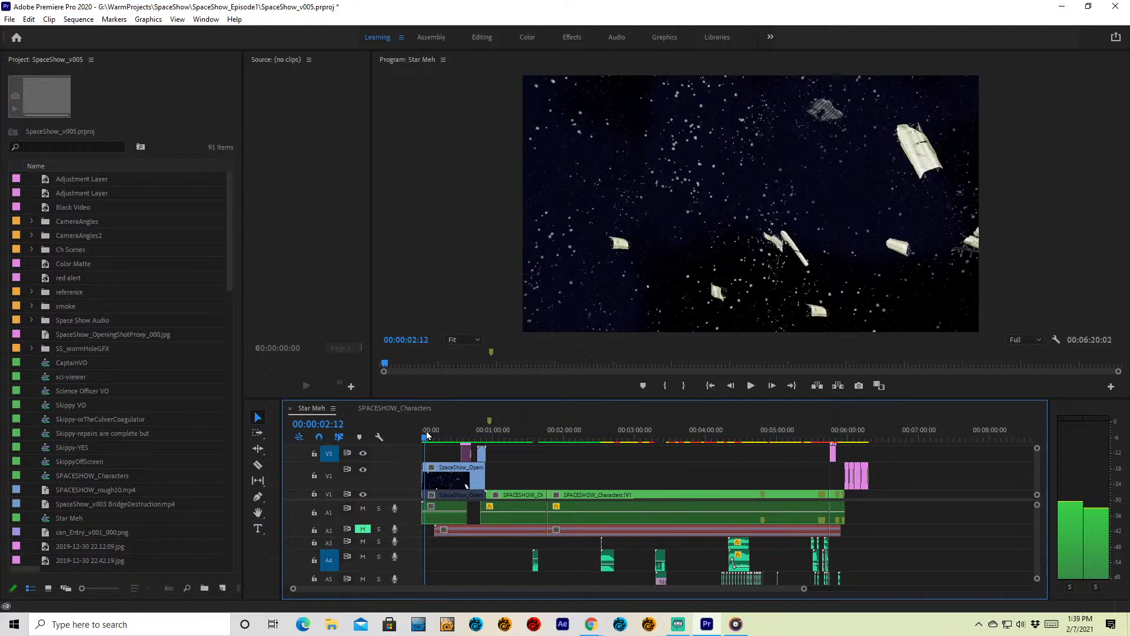
left_click(431, 436)
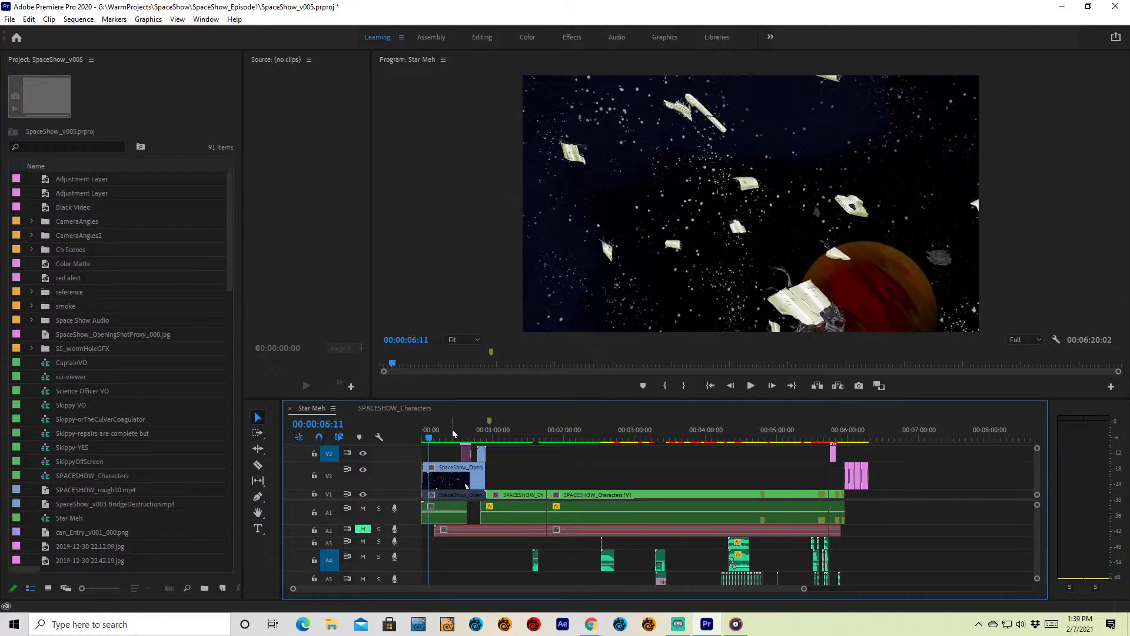
left_click(453, 432)
left_click_drag(450, 429, 438, 423)
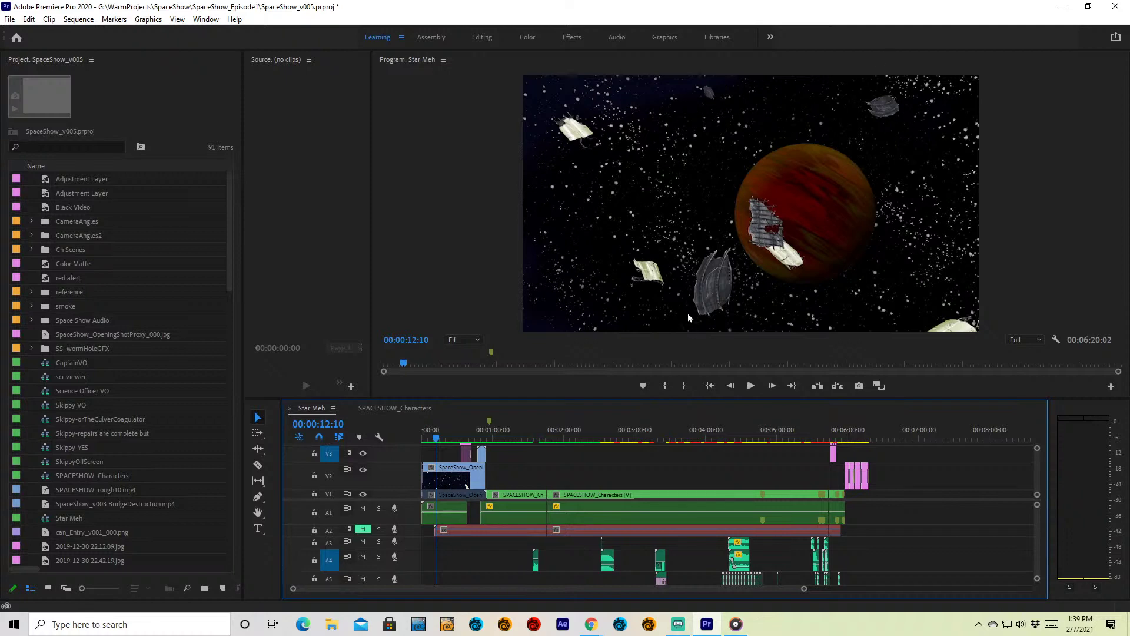
left_click(441, 438)
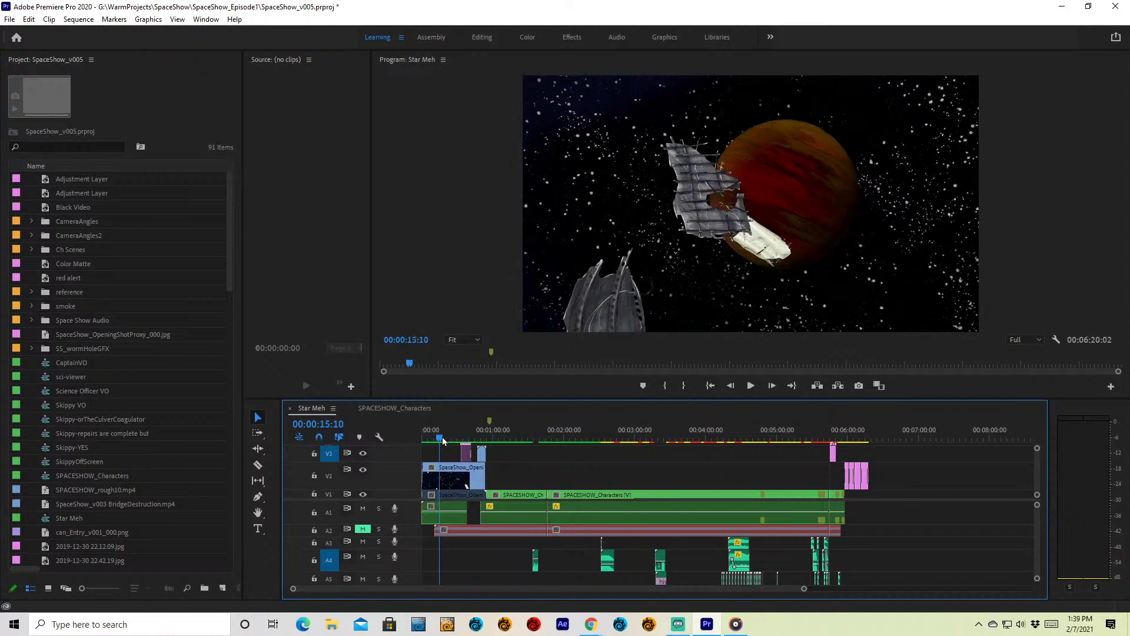
left_click_drag(443, 436, 431, 441)
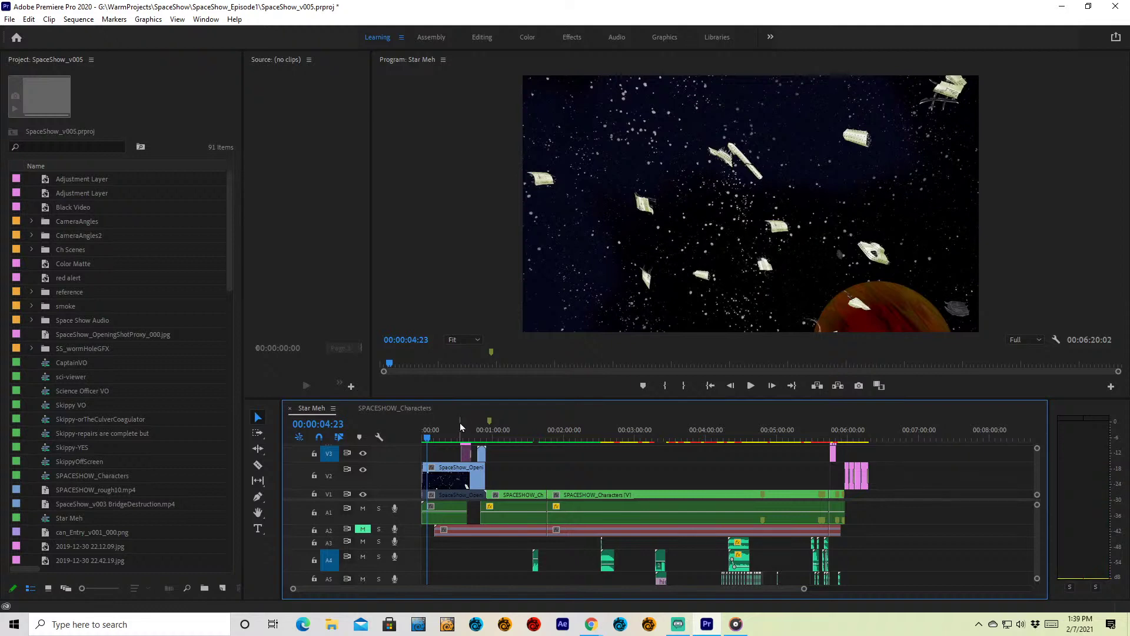
left_click_drag(430, 439, 487, 496)
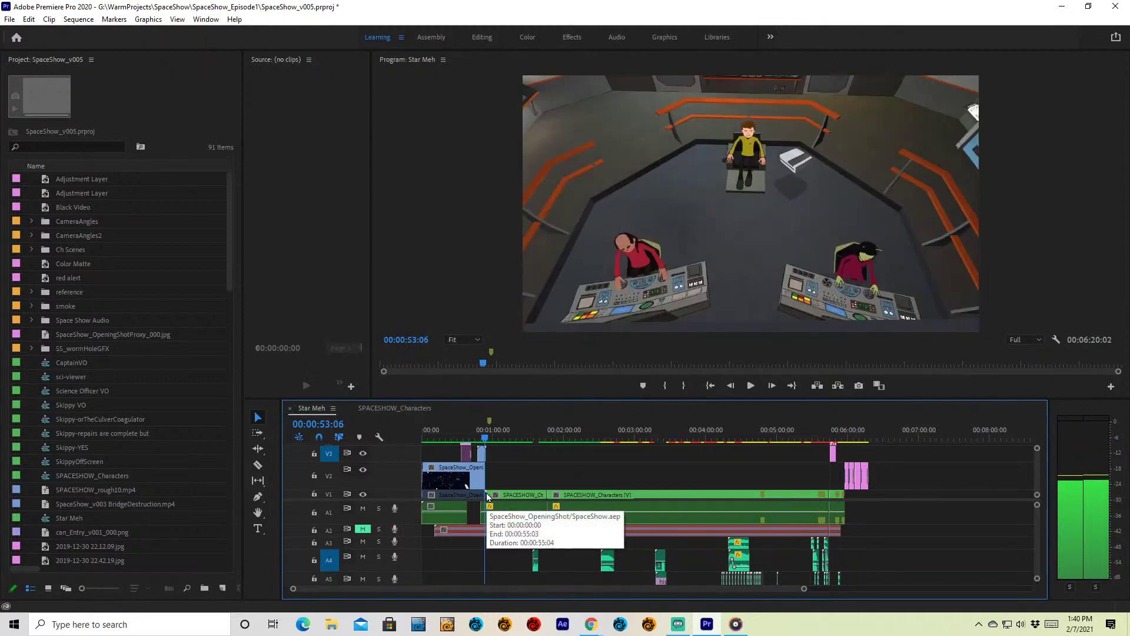
left_click_drag(487, 496, 489, 499)
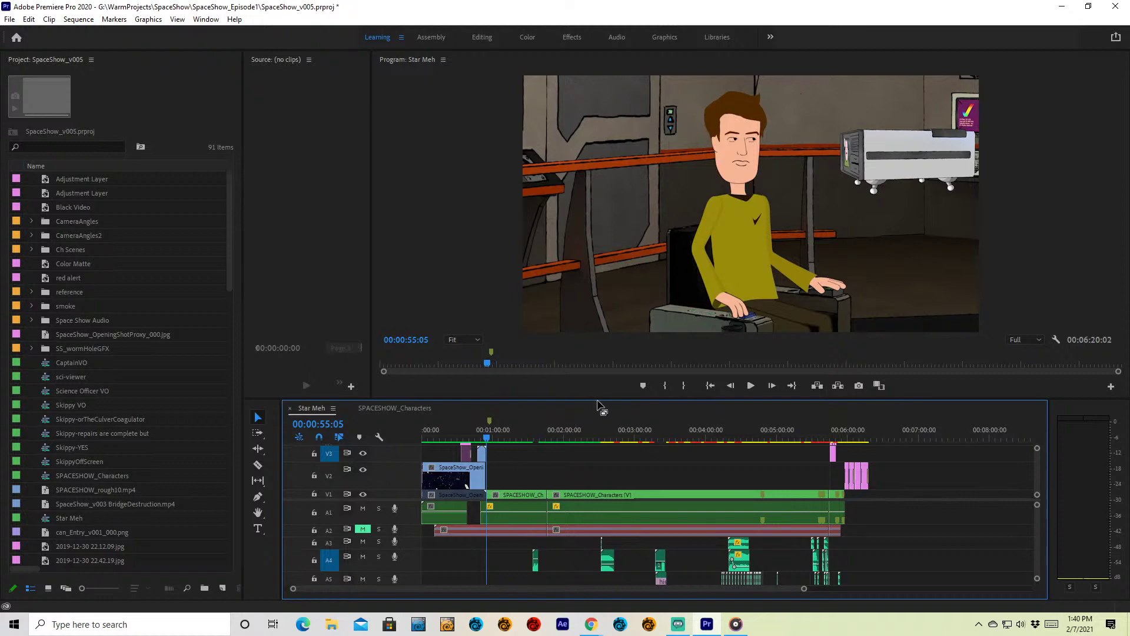
- Enlarge the timeline to show all Star Meh tracks and select the SPACESHOW_Characters clips on V1
left_click_drag(598, 399, 599, 166)
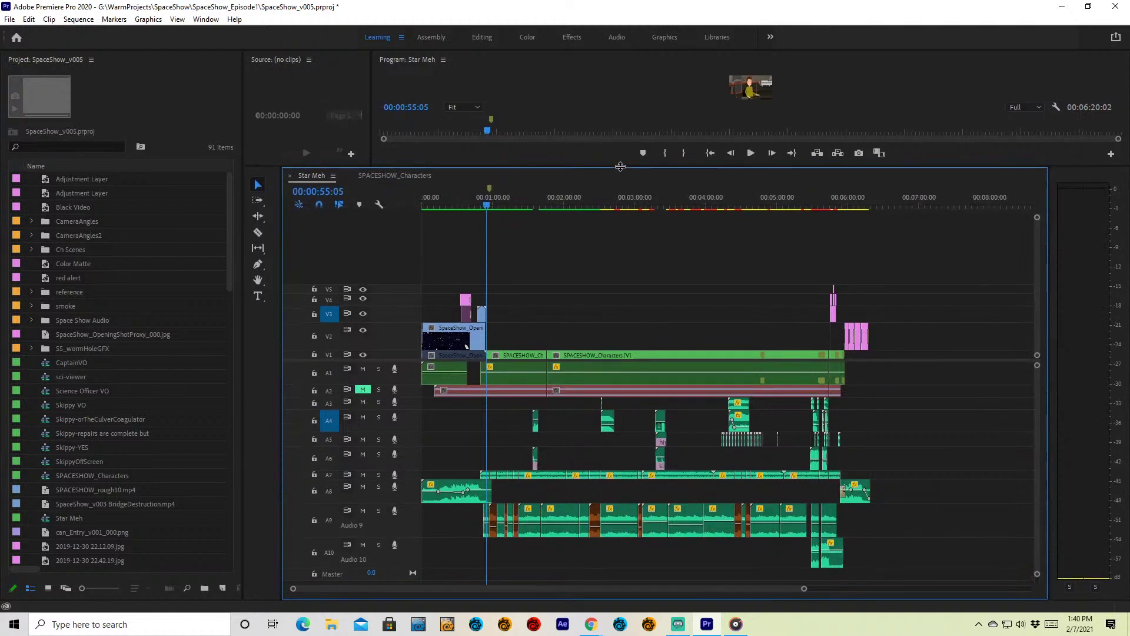
left_click_drag(887, 401, 441, 471)
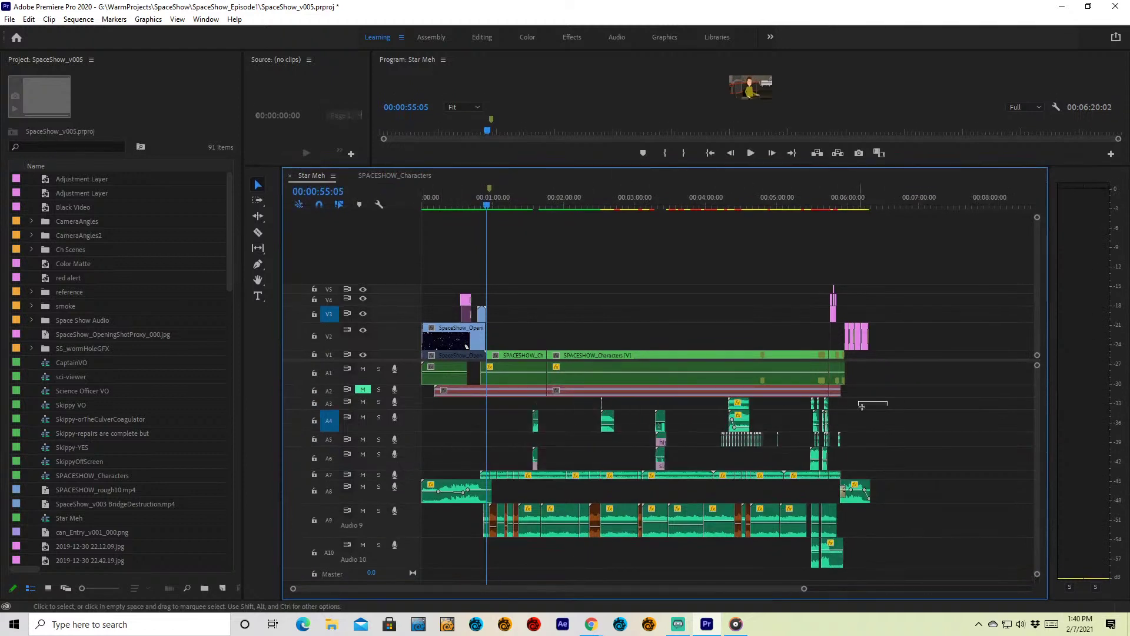
left_click(659, 356)
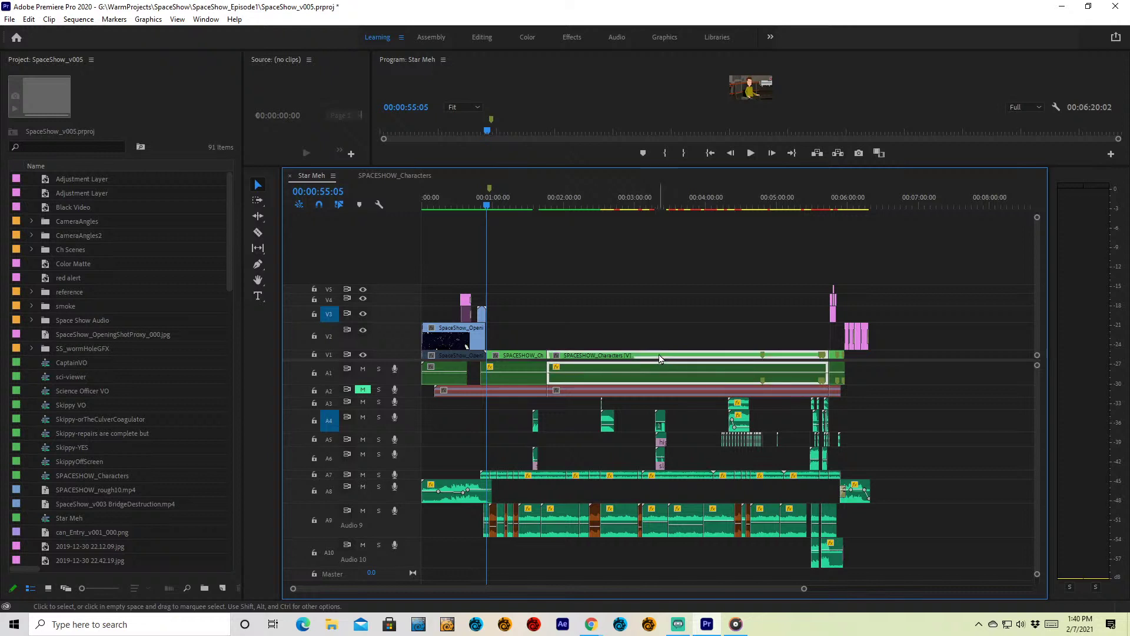
left_click_drag(515, 330, 808, 359)
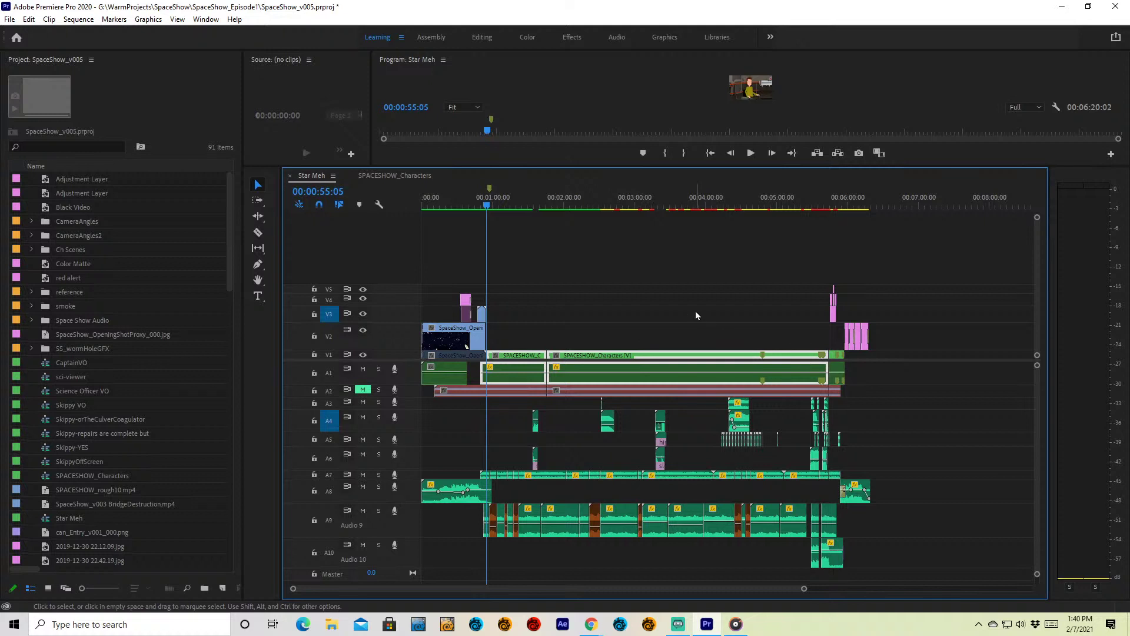
left_click_drag(908, 359, 539, 377)
- Undo the accidental changes to the audio clips in the Star Meh sequence
key("ctrl+v")
left_click_drag(550, 206, 528, 306)
key("ctrl+z")
key("ctrl+z")
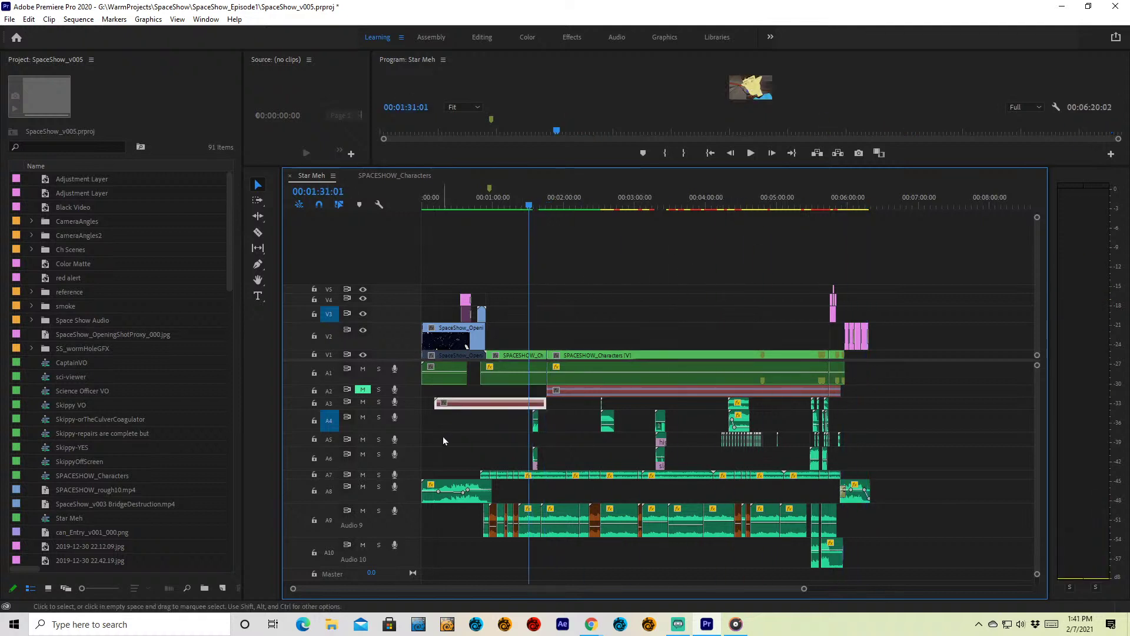
key("ctrl+shift+z")
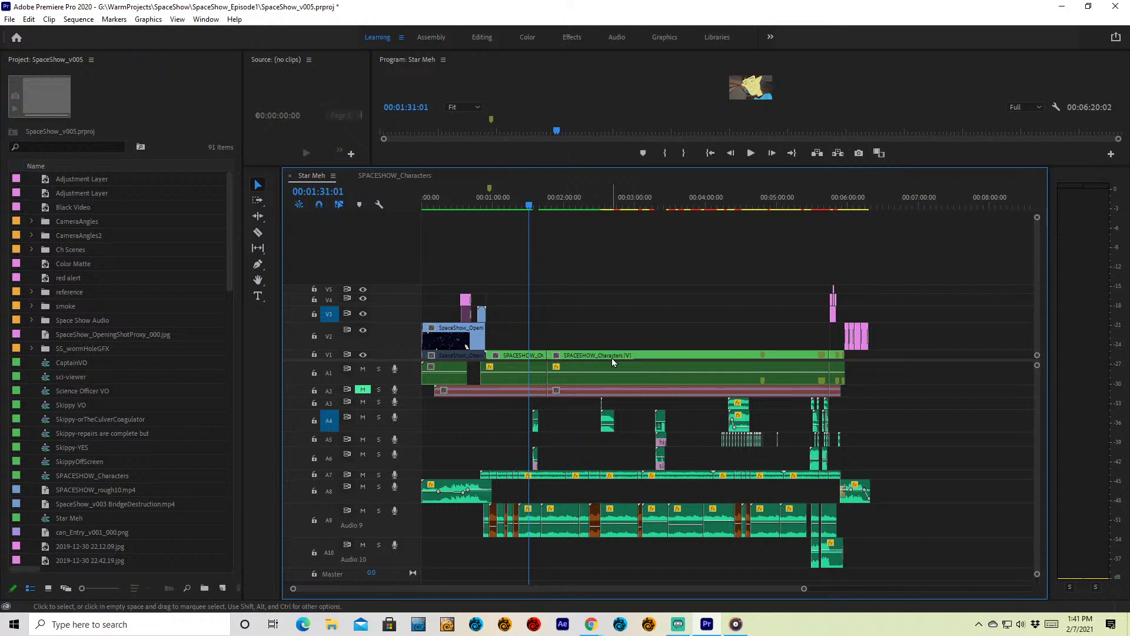
- Open the SPACESHOW_Characters sequence, enlarge its preview, and bring the A1 audio track into view
left_click(415, 174)
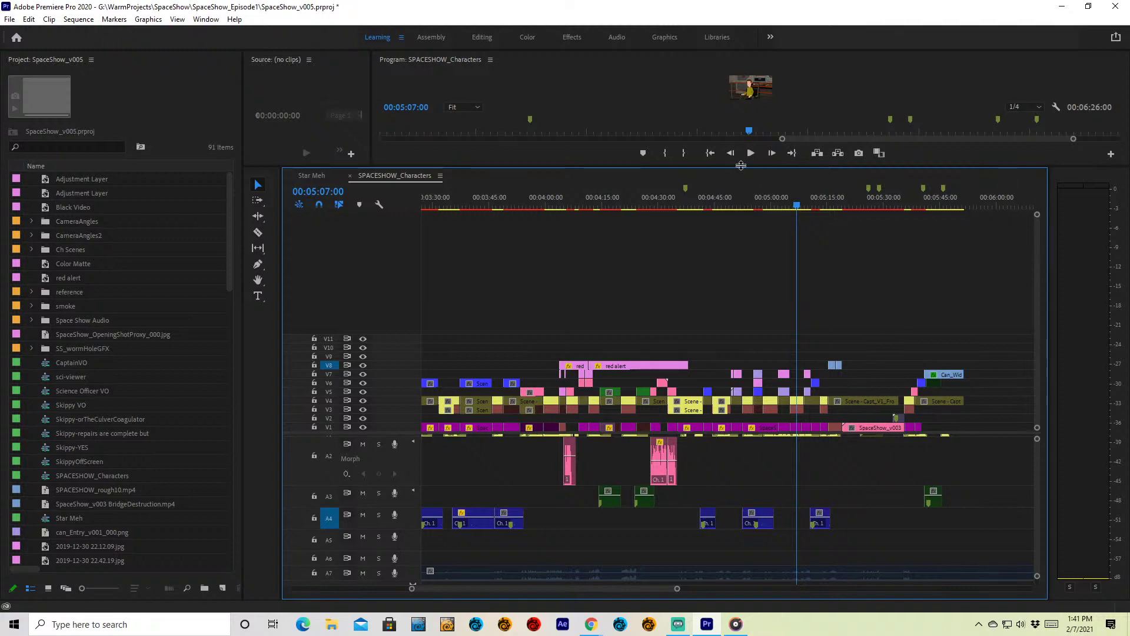
left_click_drag(741, 170, 718, 282)
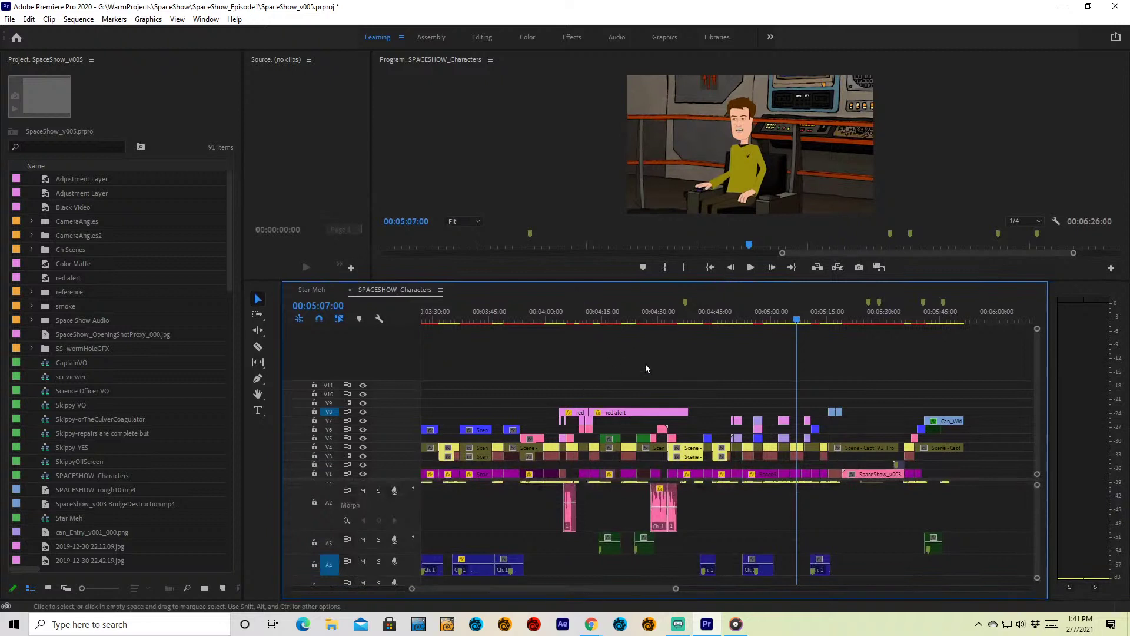
scroll(621, 406, "up", 2)
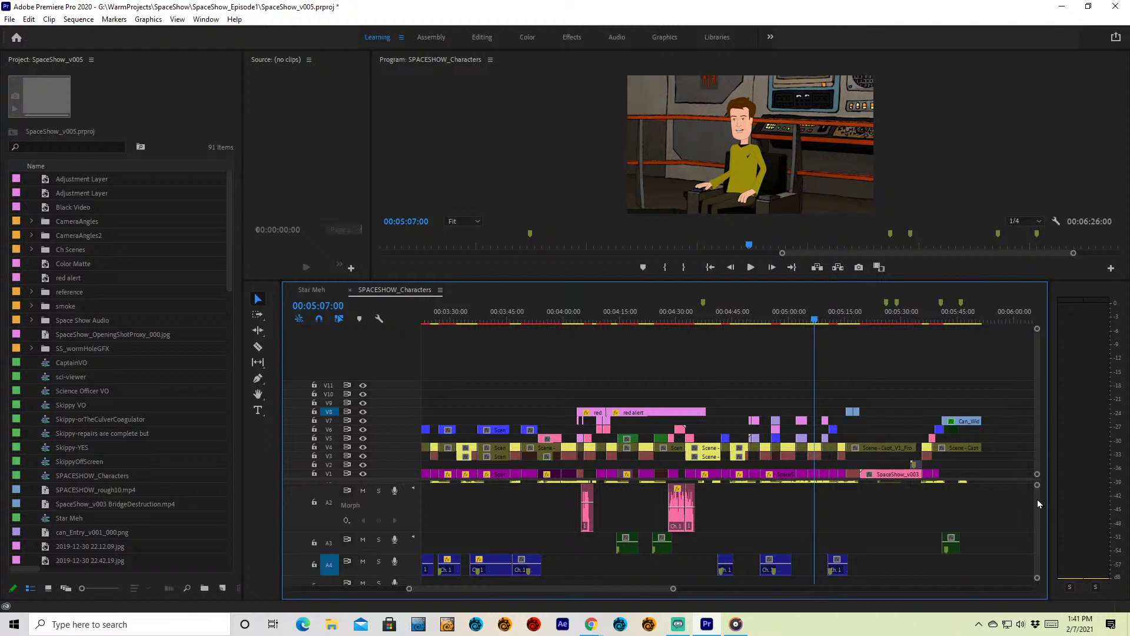
scroll(1037, 499, "up", 2)
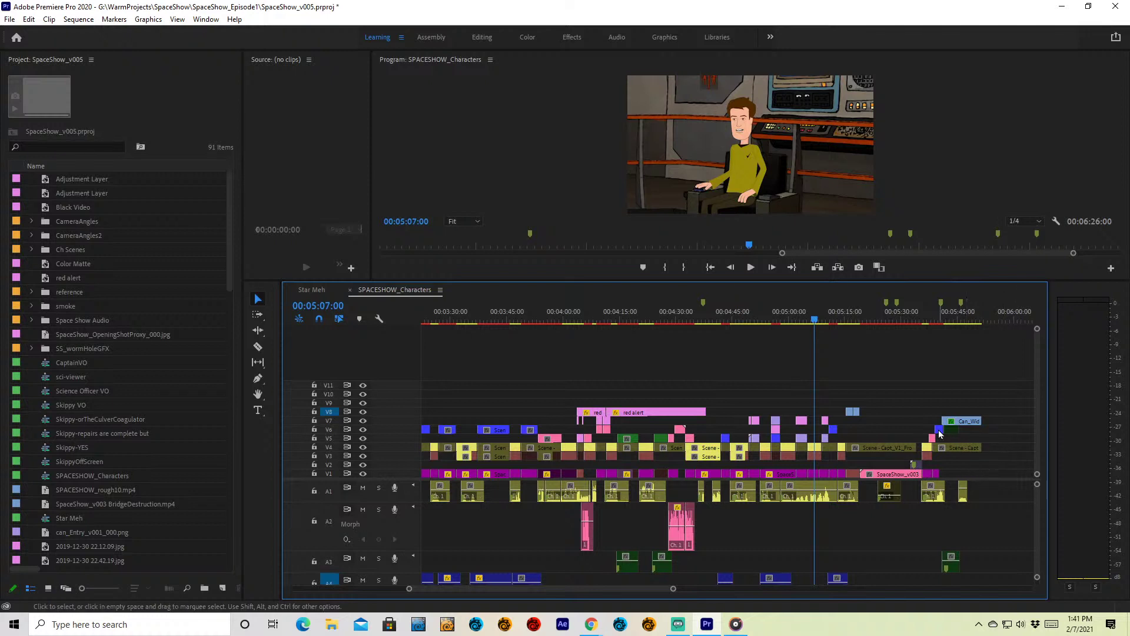
- Review the bridge destruction, captain, science officer and can shots at several points of the SPACESHOW_Characters sequence
left_click(921, 318)
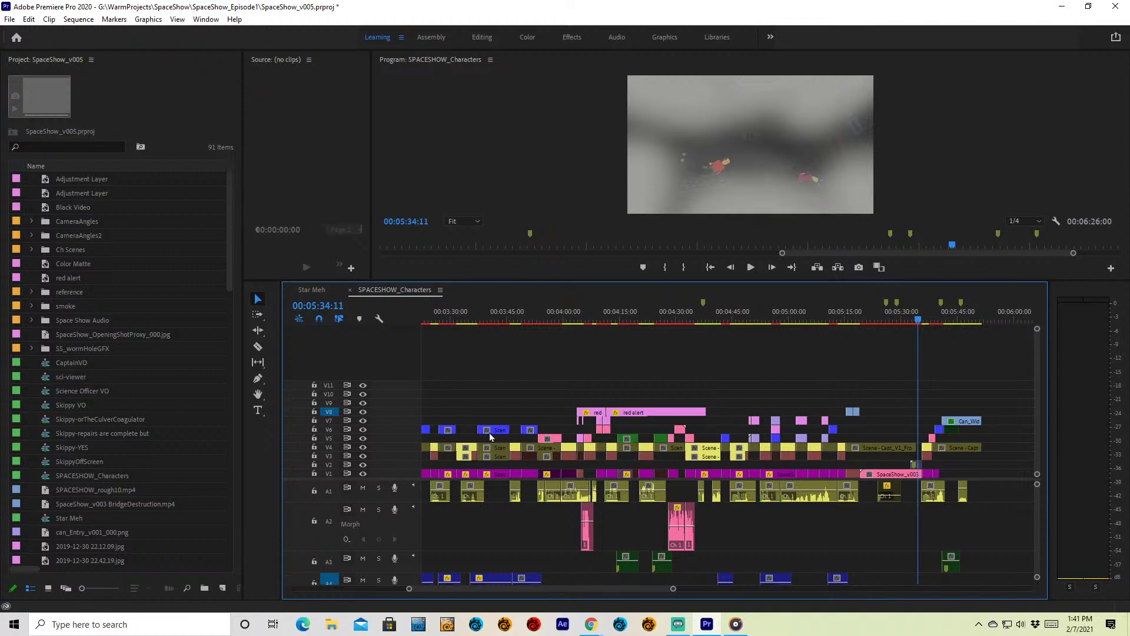
left_click(788, 319)
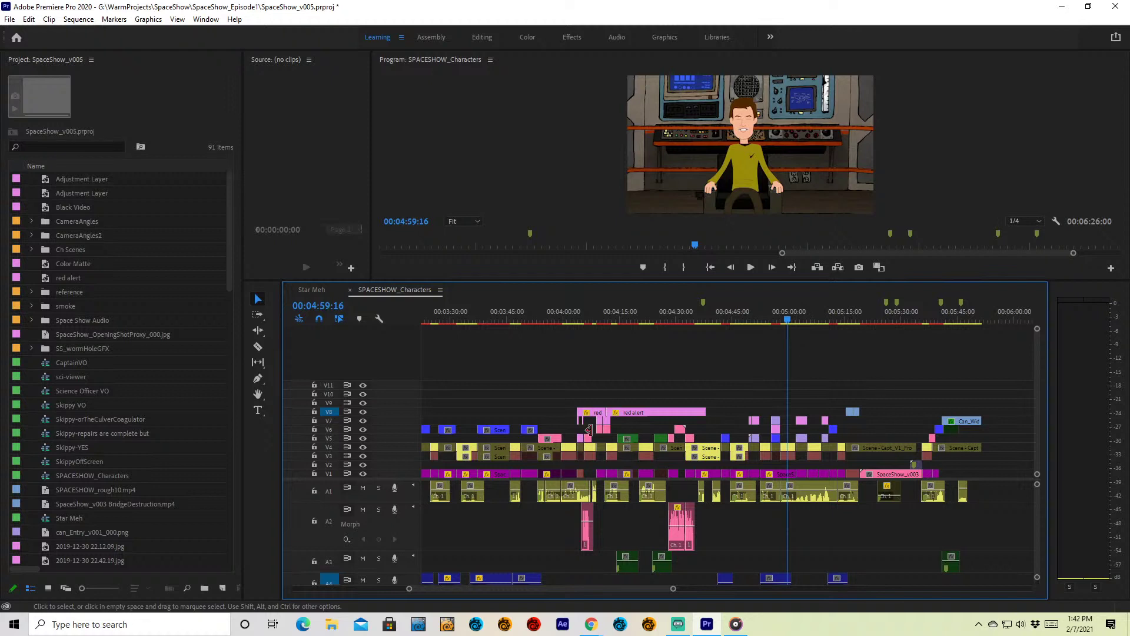
left_click(552, 317)
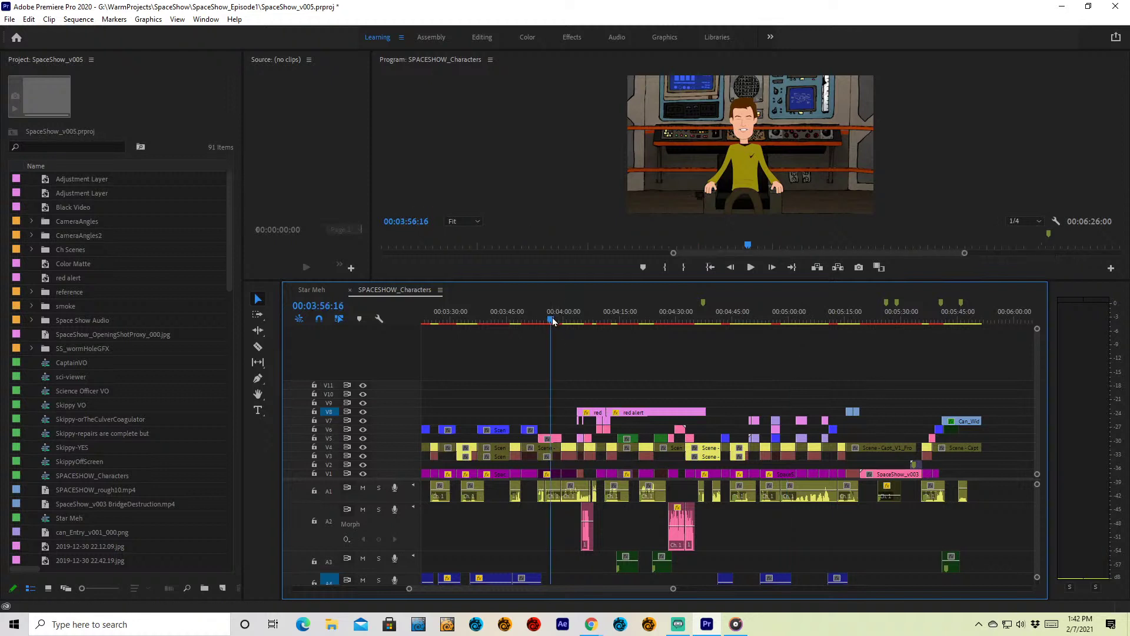
left_click(724, 316)
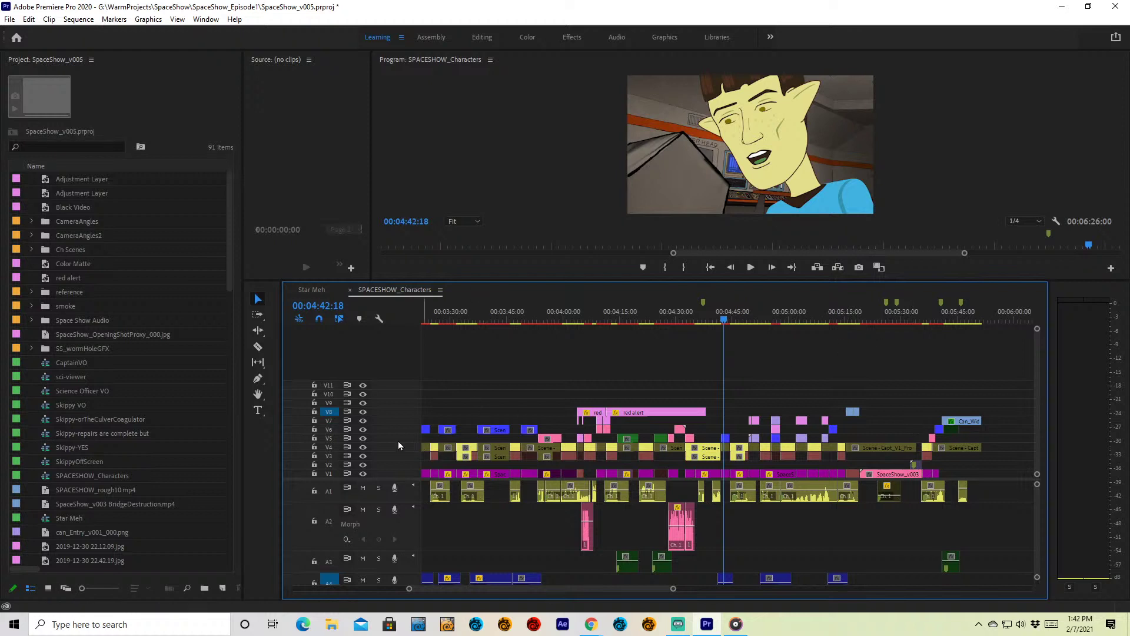
left_click(532, 320)
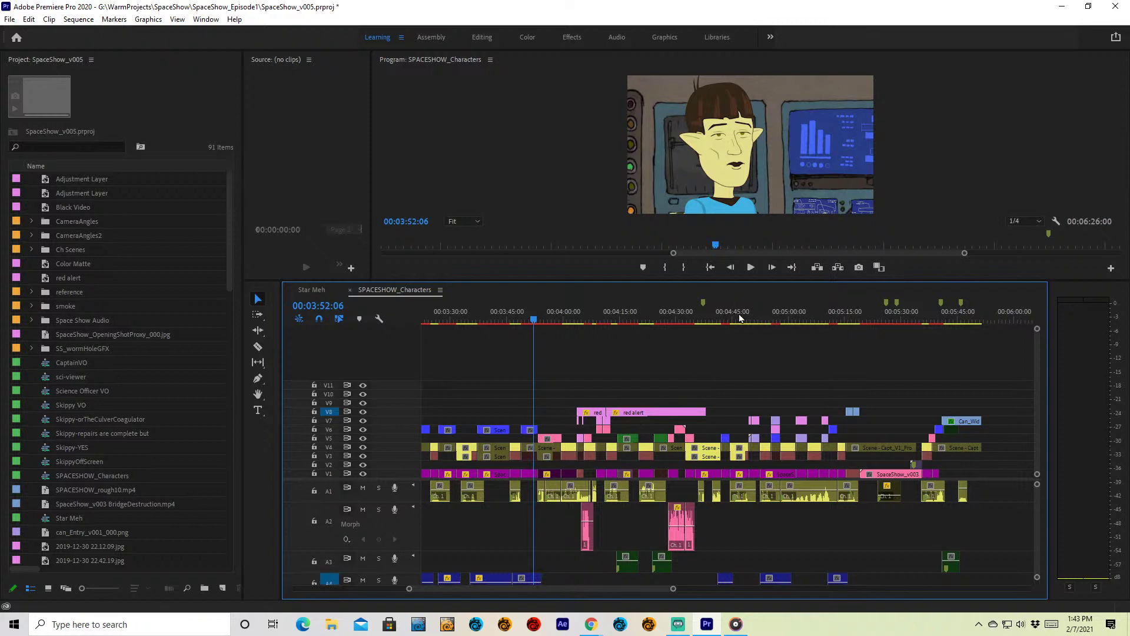
left_click(753, 323)
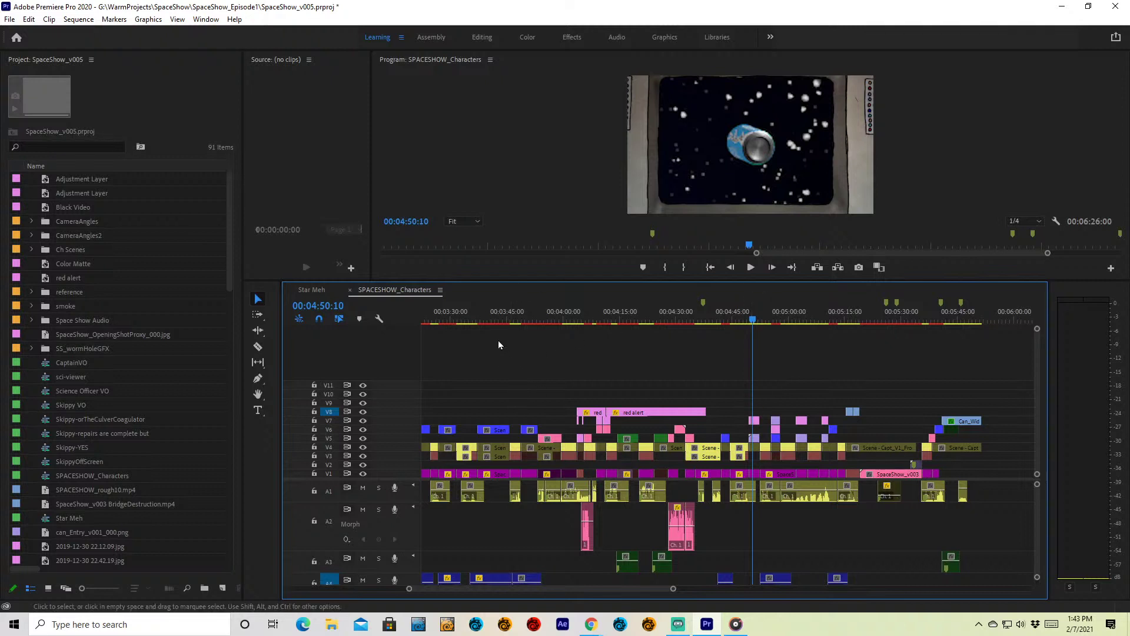
- Inspect the scenes around 3:41 and 4:17, selecting the V5 and V6 clips beneath the red alert clip
left_click(492, 320)
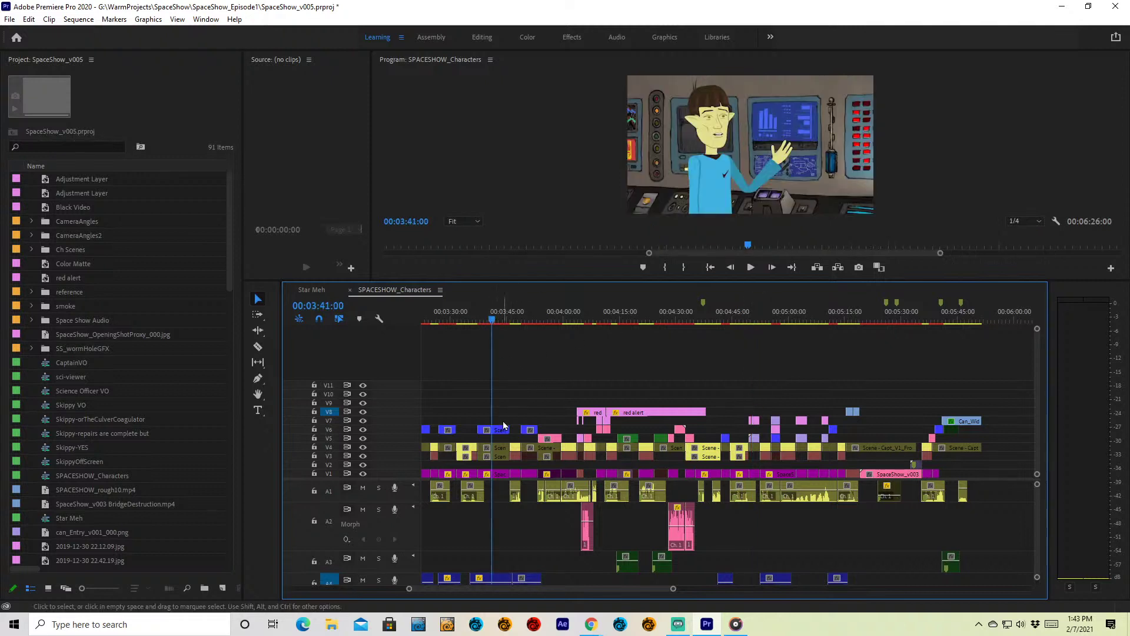
left_click(628, 319)
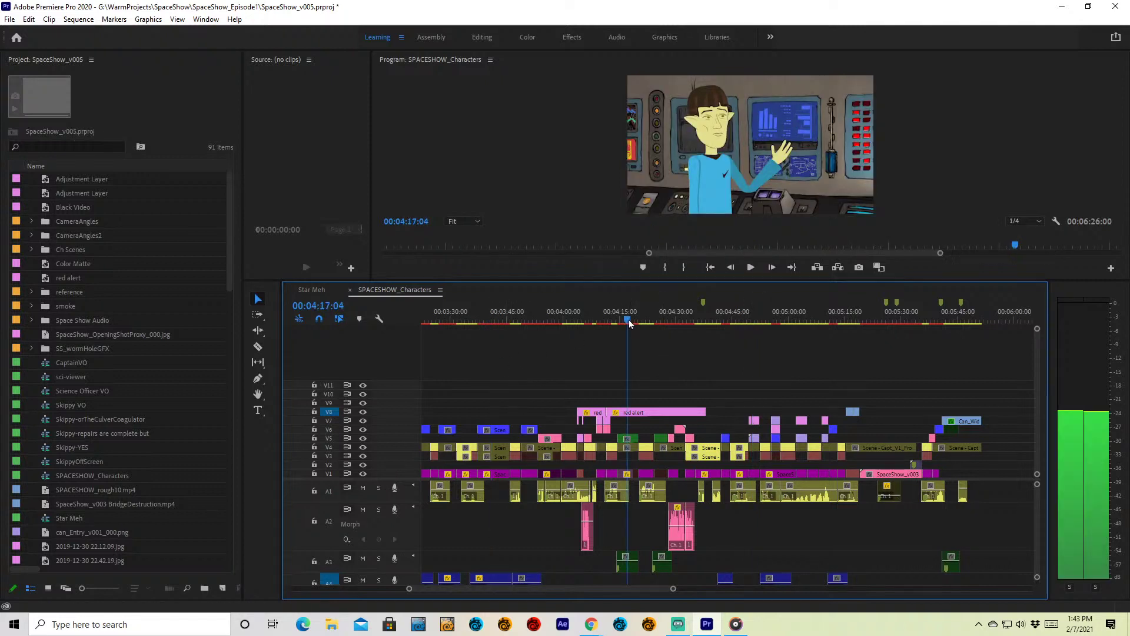
left_click(633, 440)
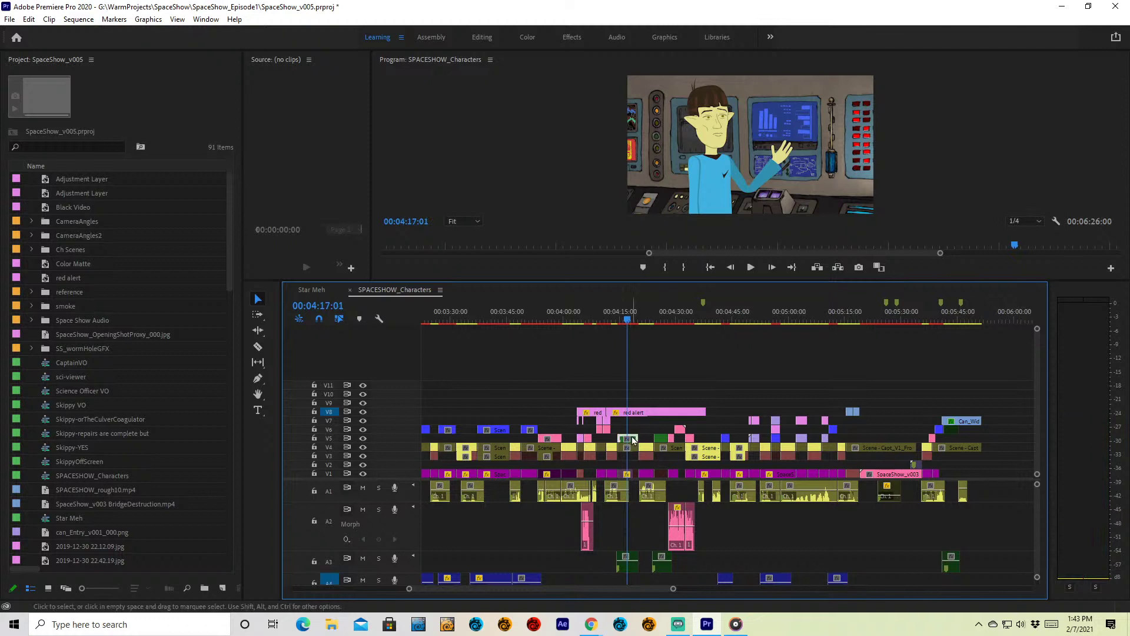
left_click(644, 429)
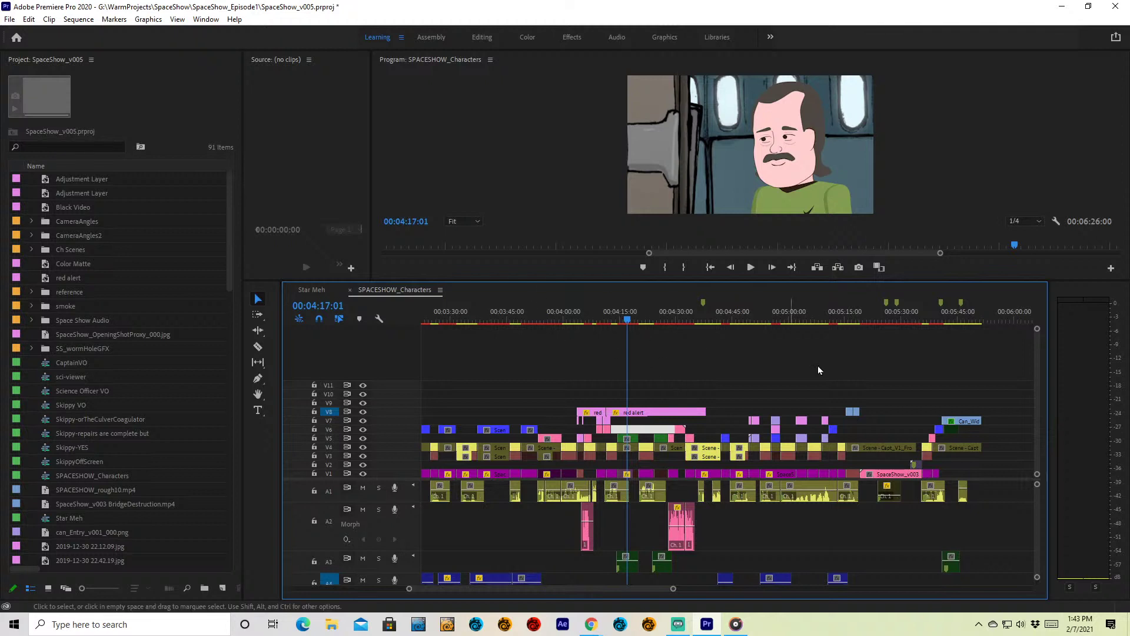
- View the science officer shot near 4:56 and the can shot near 5:02, and select the long red alert clip
left_click(775, 321)
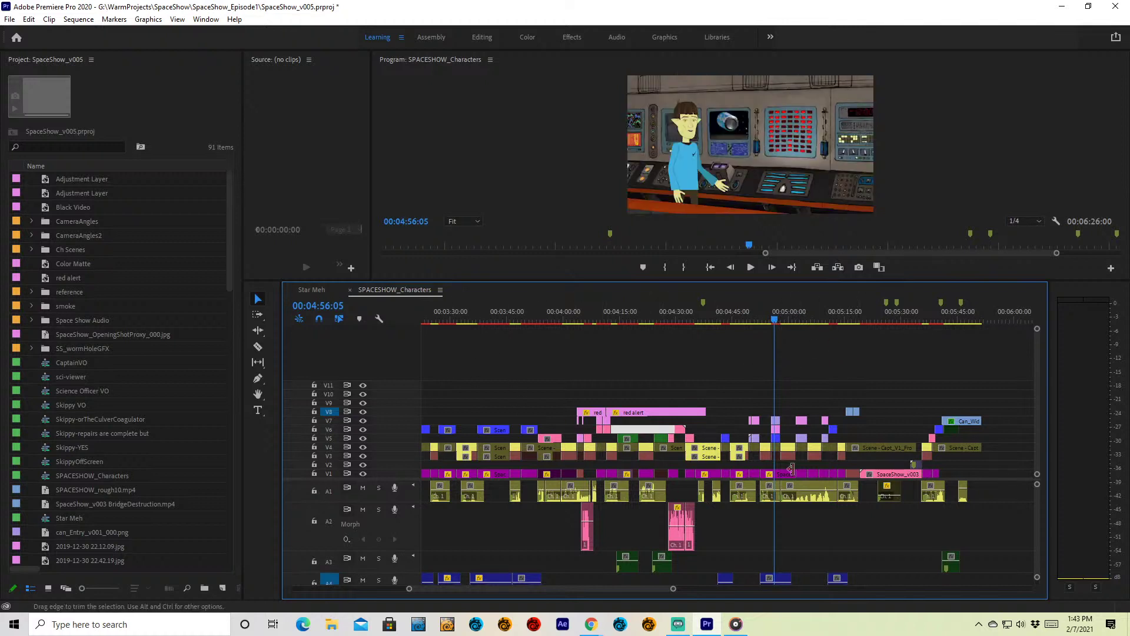
left_click(798, 322)
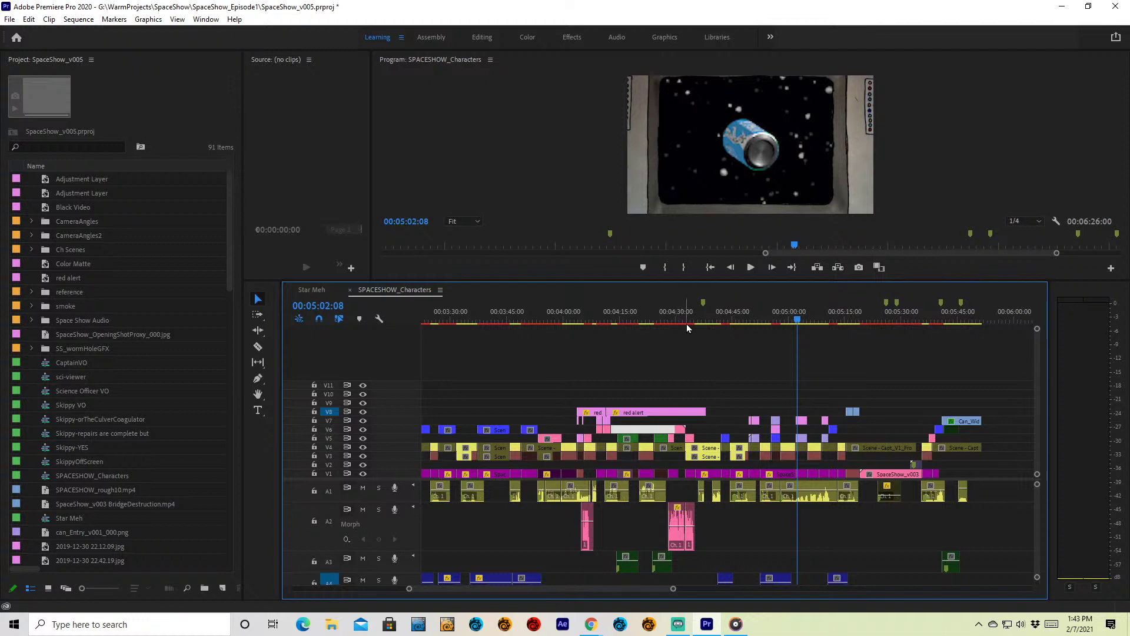
left_click(634, 414)
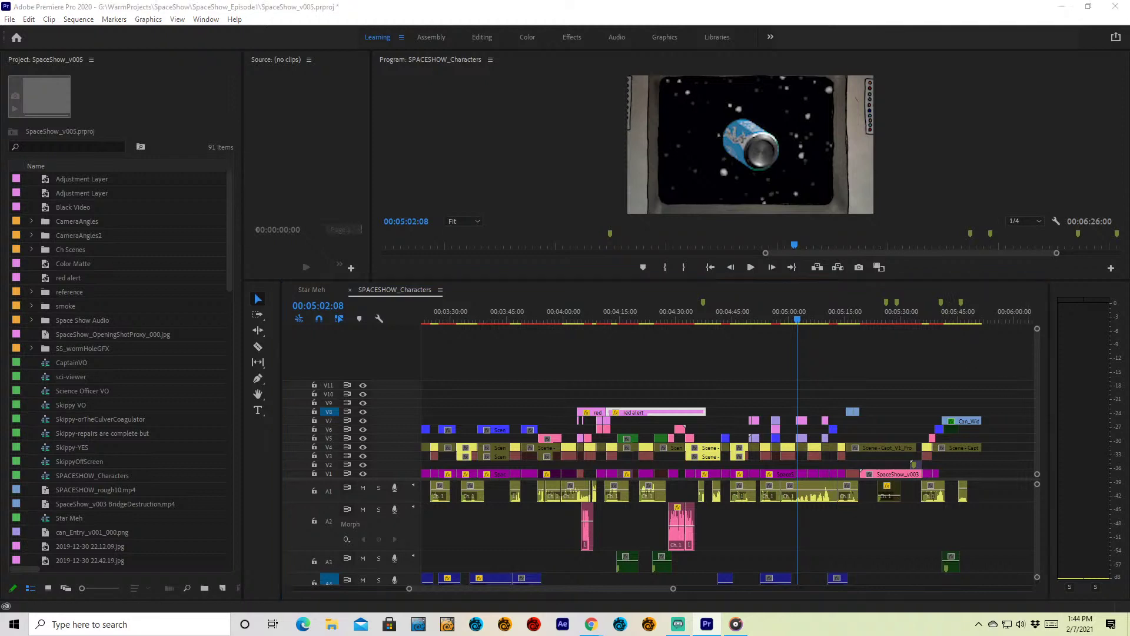
- Switch to File Explorer, go to the SpaceShow project's SourceFiles folder, and play SPACESHOW_TEMP_SHOT1.mp4
key("super+e")
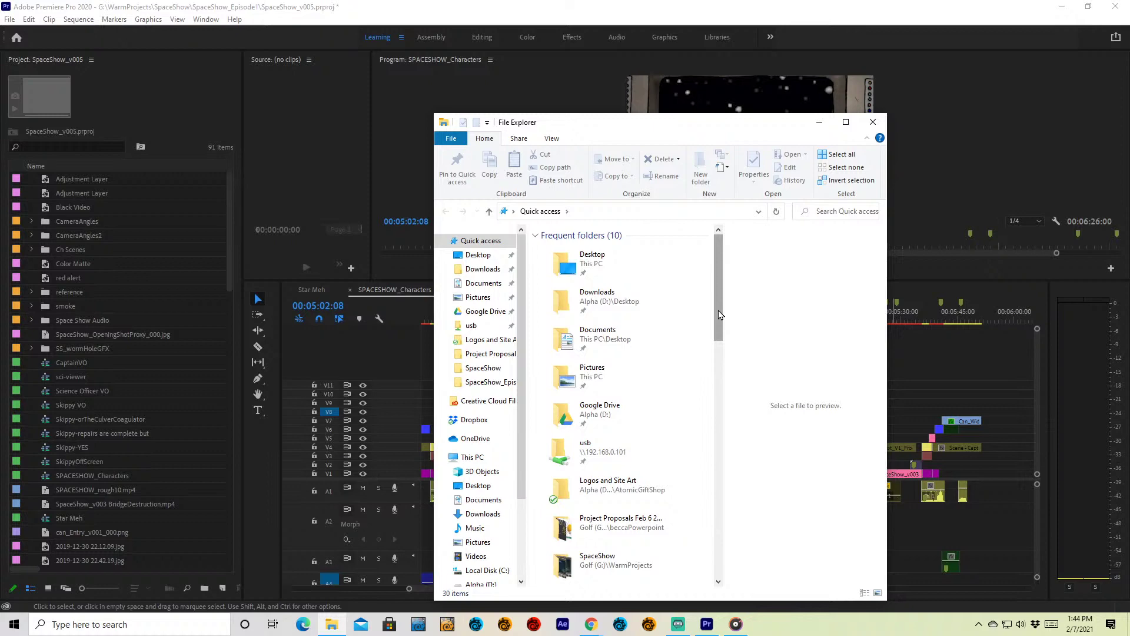
mouse_move(719, 315)
left_mouse_down()
mouse_move(719, 424)
mouse_move(732, 315)
mouse_move(736, 328)
left_mouse_up()
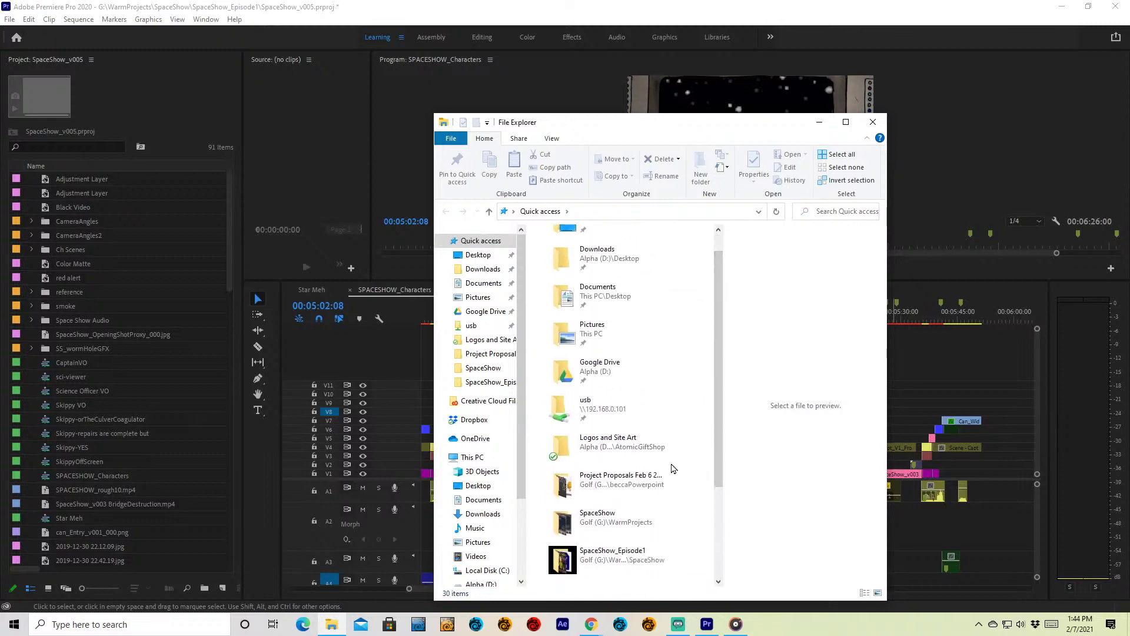
double_click(626, 520)
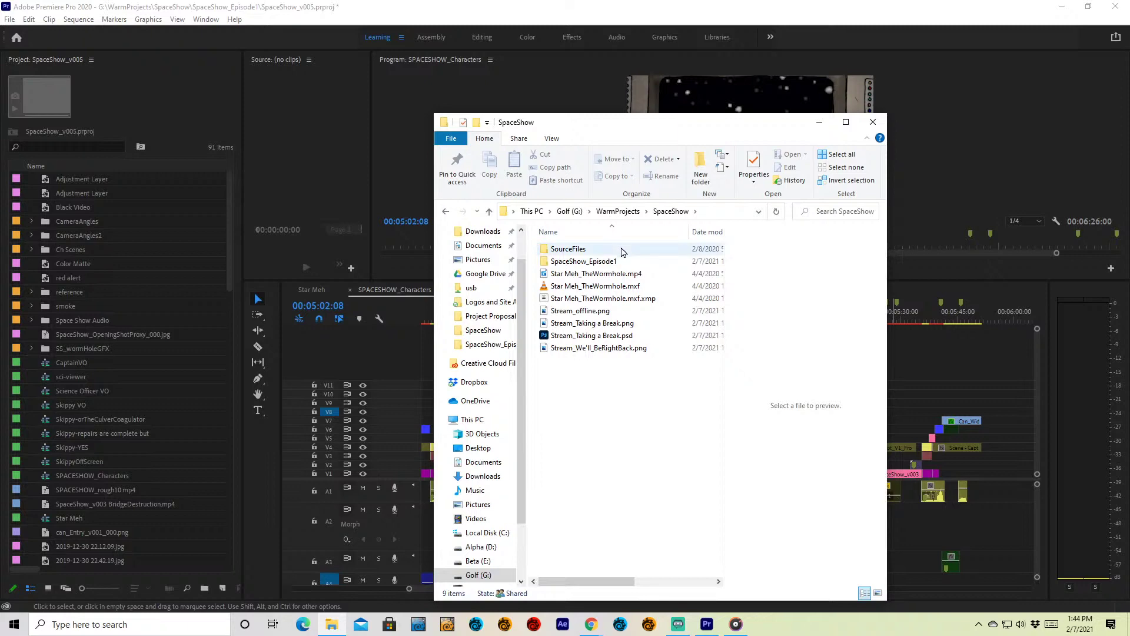
left_click(587, 250)
double_click(587, 249)
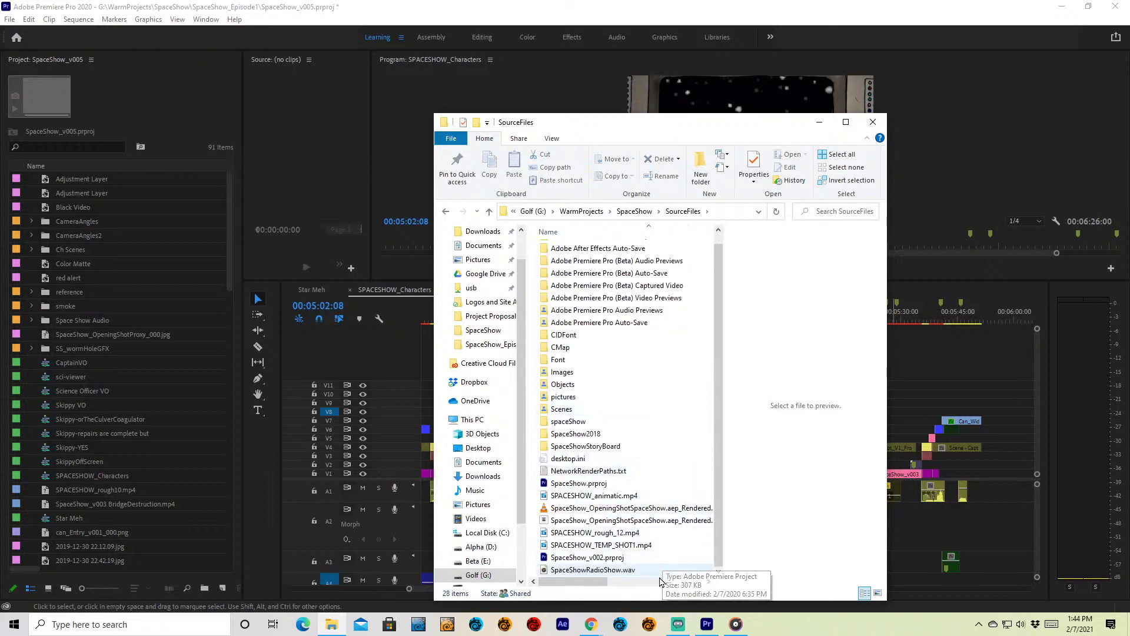
left_click(665, 545)
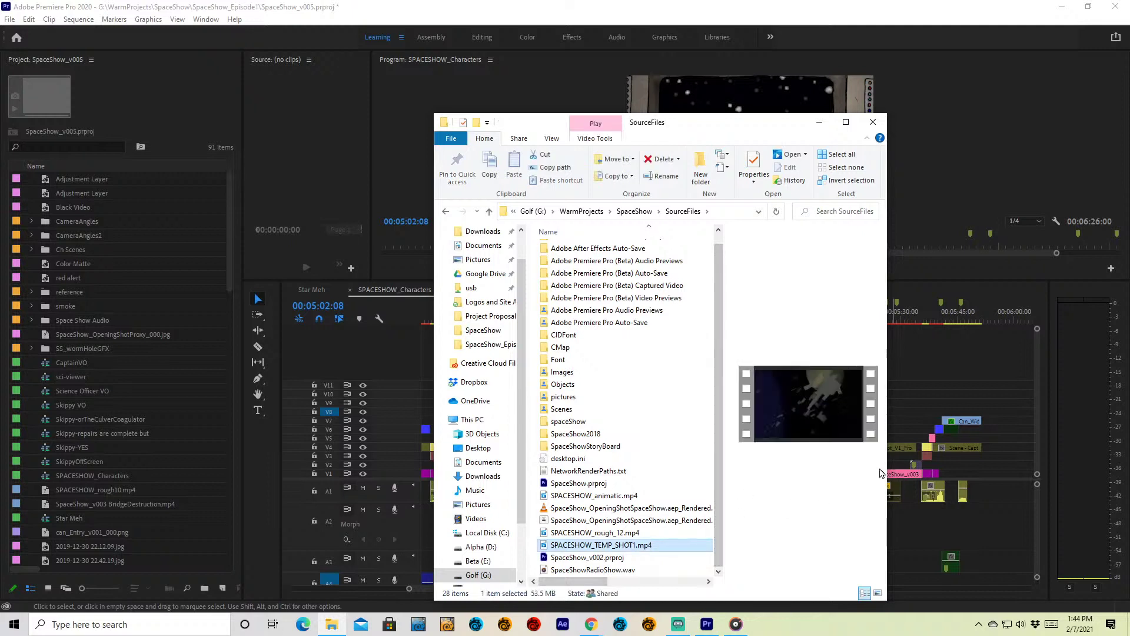
double_click(646, 546)
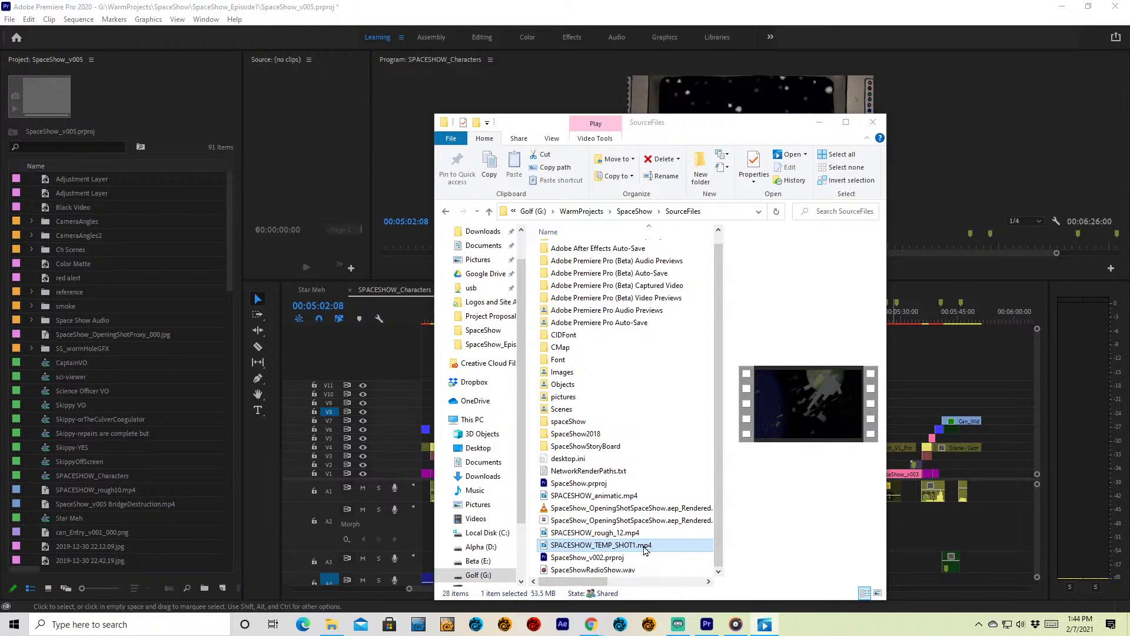
- Move the video player clear of the file list, lower its volume to 2, skim through the temp shot, and close it
left_click_drag(1115, 125, 236, 194)
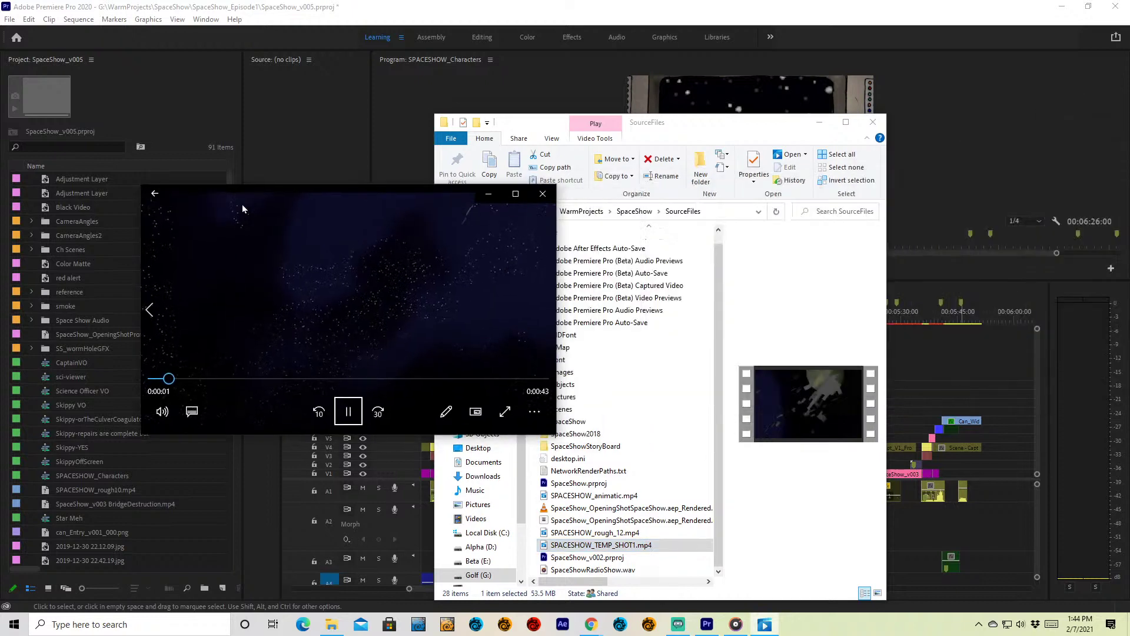
left_click(163, 412)
left_click(222, 373)
left_click_drag(220, 374, 190, 373)
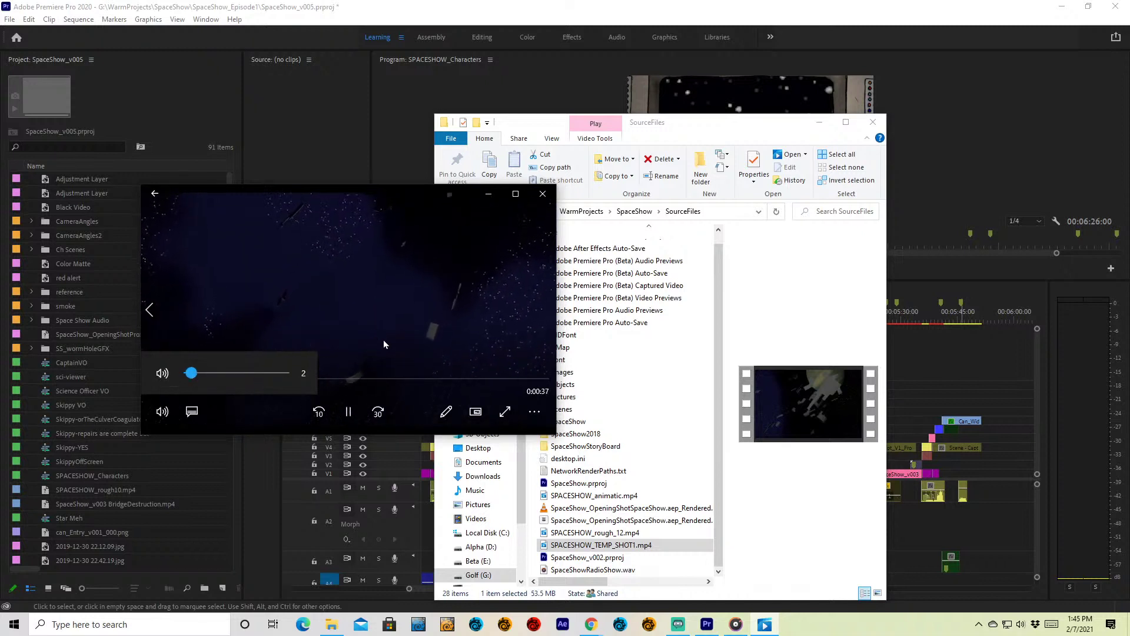
left_click(270, 378)
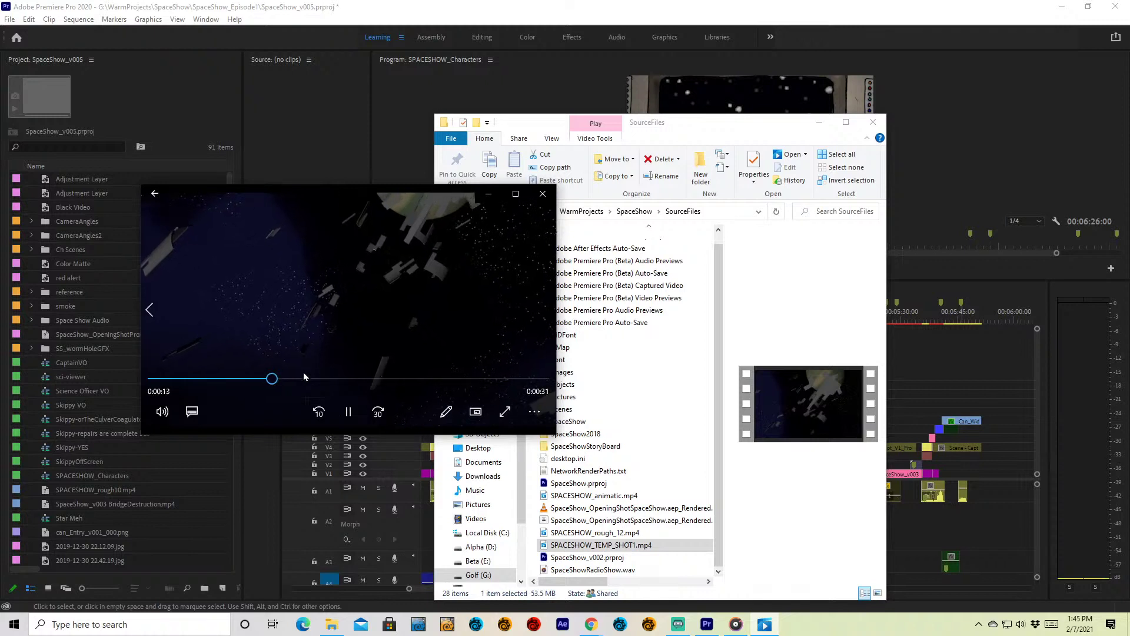
left_click(336, 379)
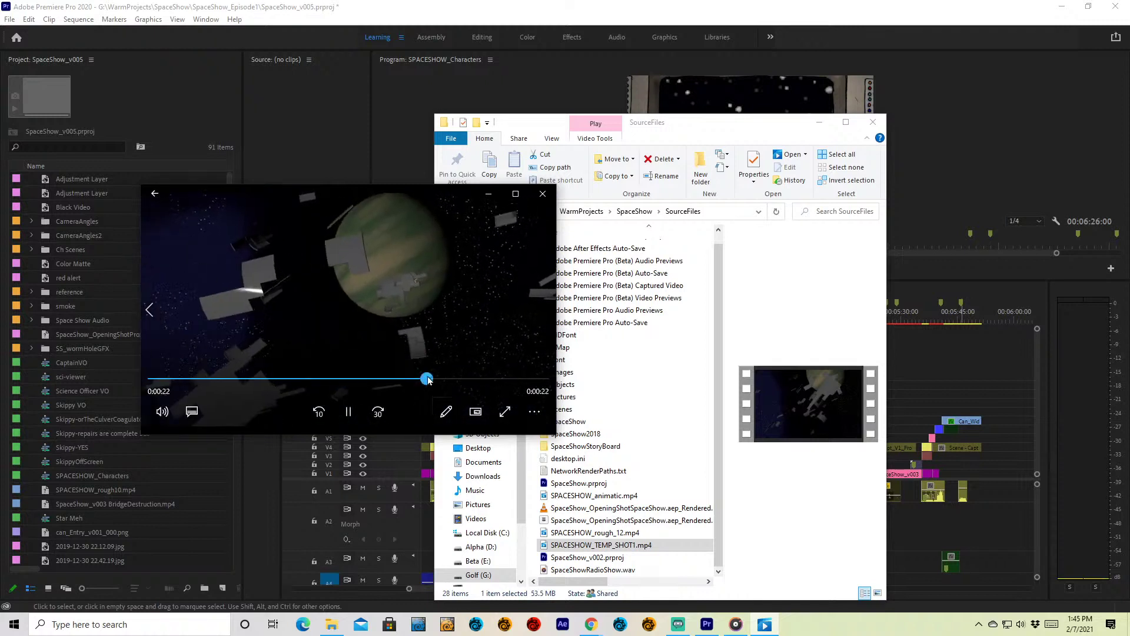
left_click(422, 378)
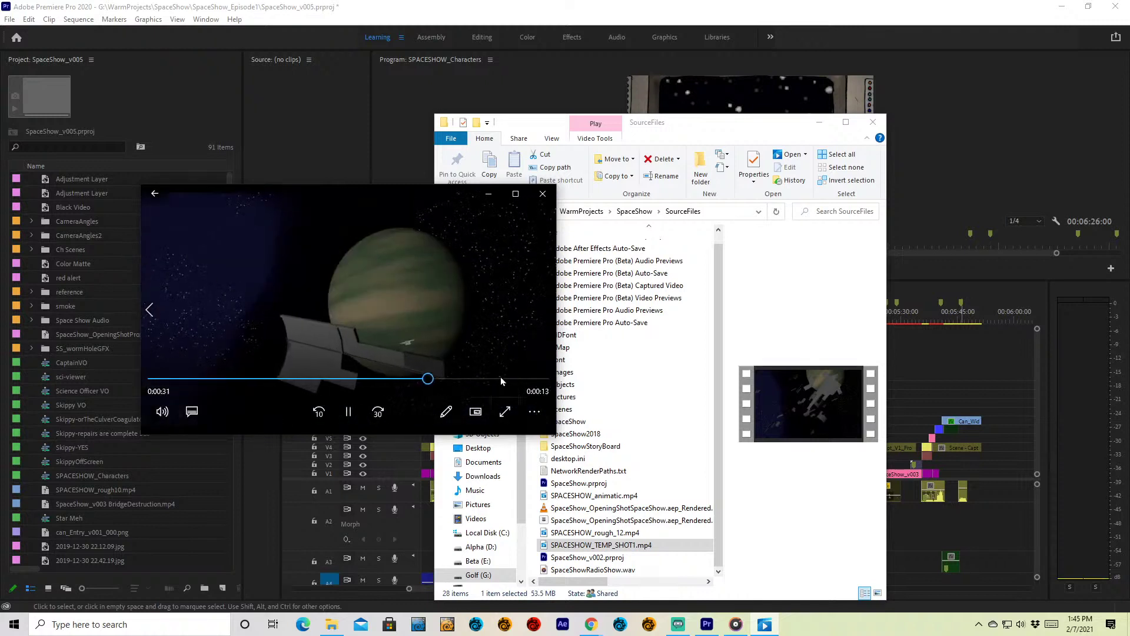
left_click(544, 197)
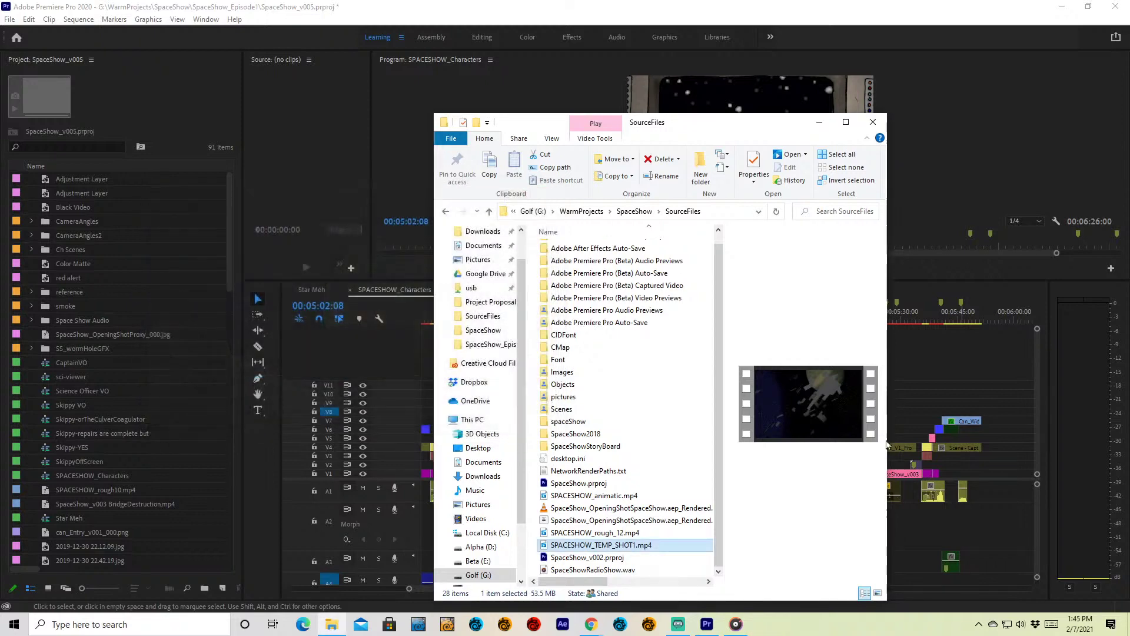
- Play SPACESHOW_animatic.mp4, skip to about 0:58, and make the player window taller
double_click(603, 501)
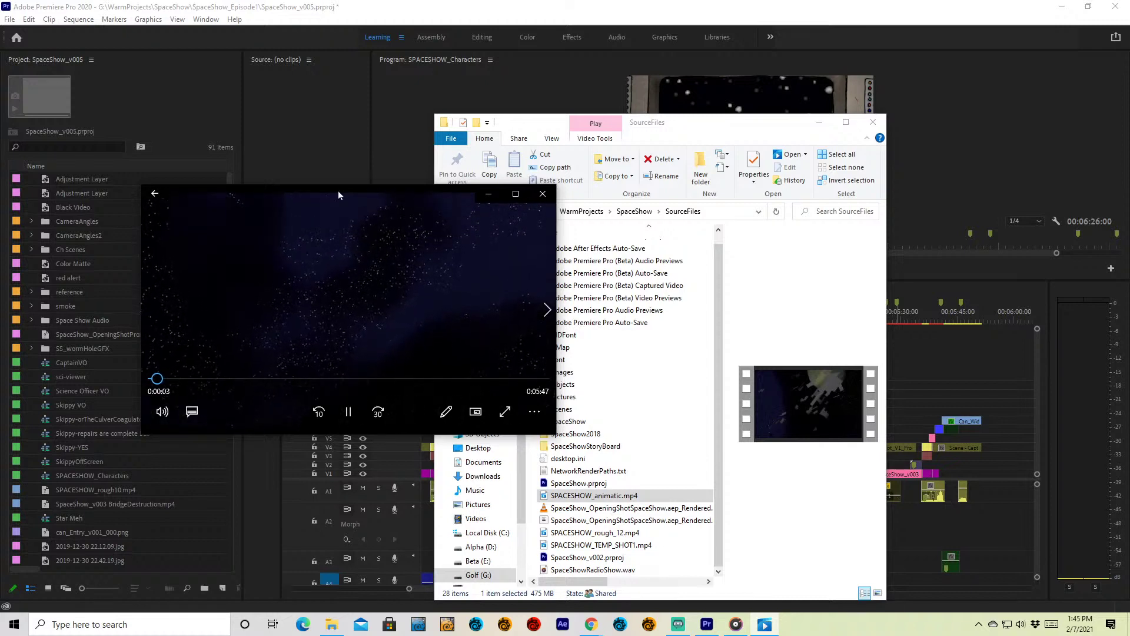
left_click_drag(344, 192, 354, 163)
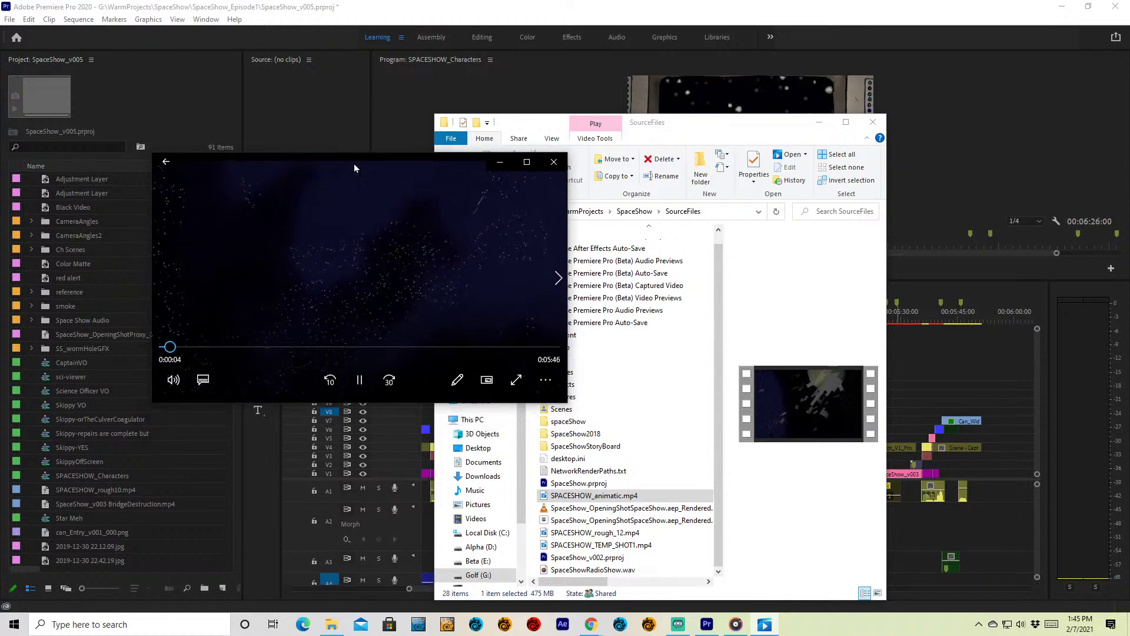
left_click(191, 347)
left_click(230, 348)
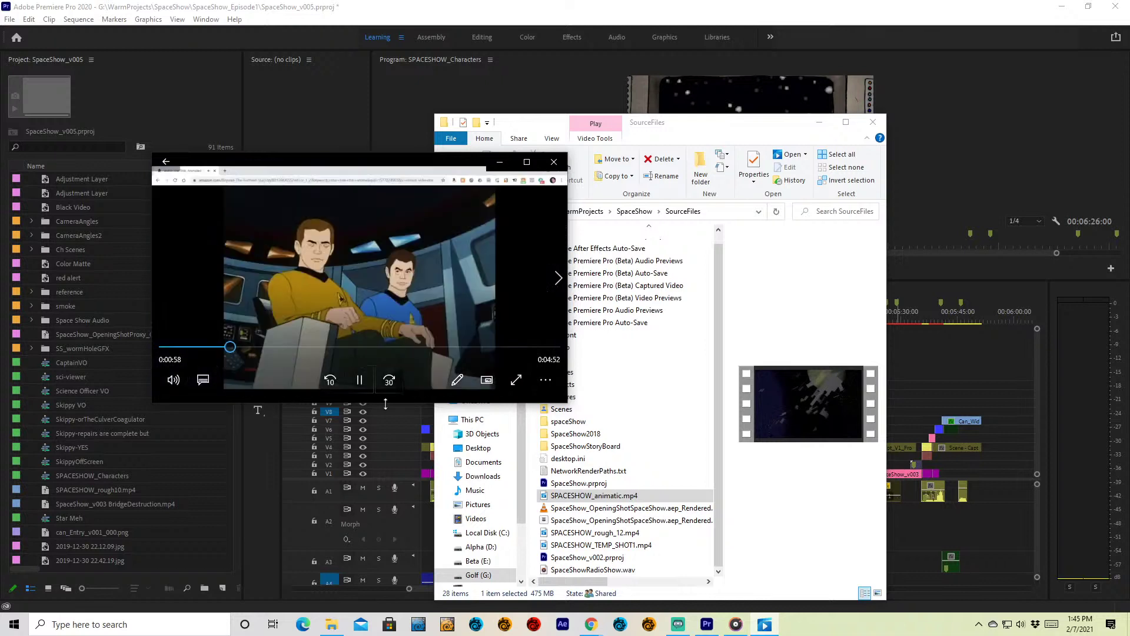
left_click_drag(398, 403, 398, 493)
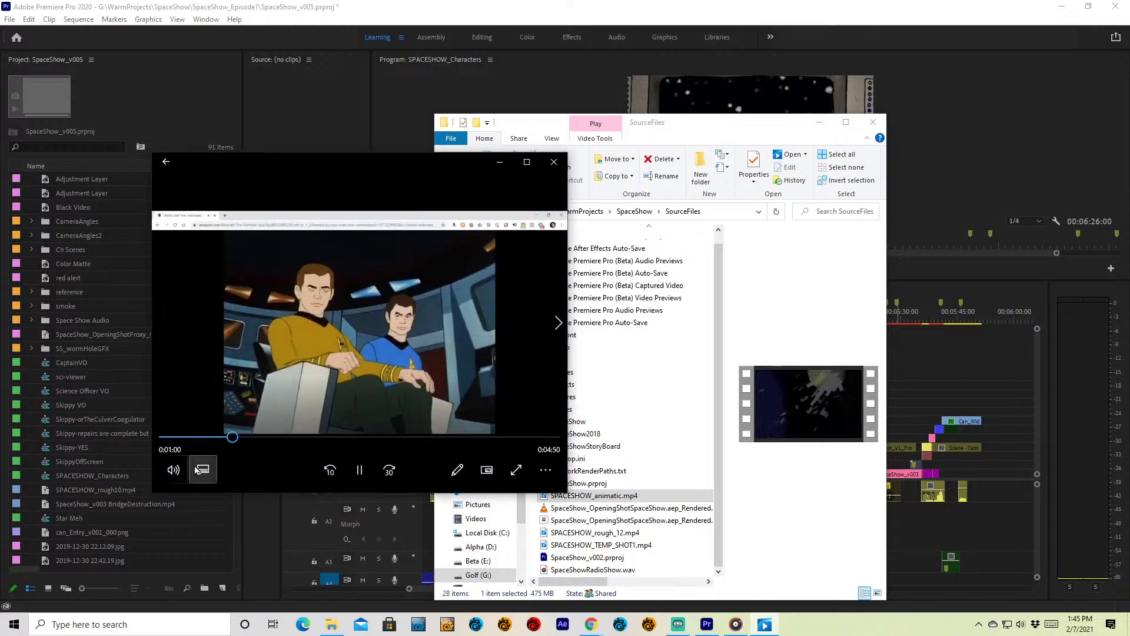
- Raise the animatic's playback volume to listen to it, and close the player and the SourceFiles window
left_click(173, 469)
left_click_drag(203, 432, 277, 449)
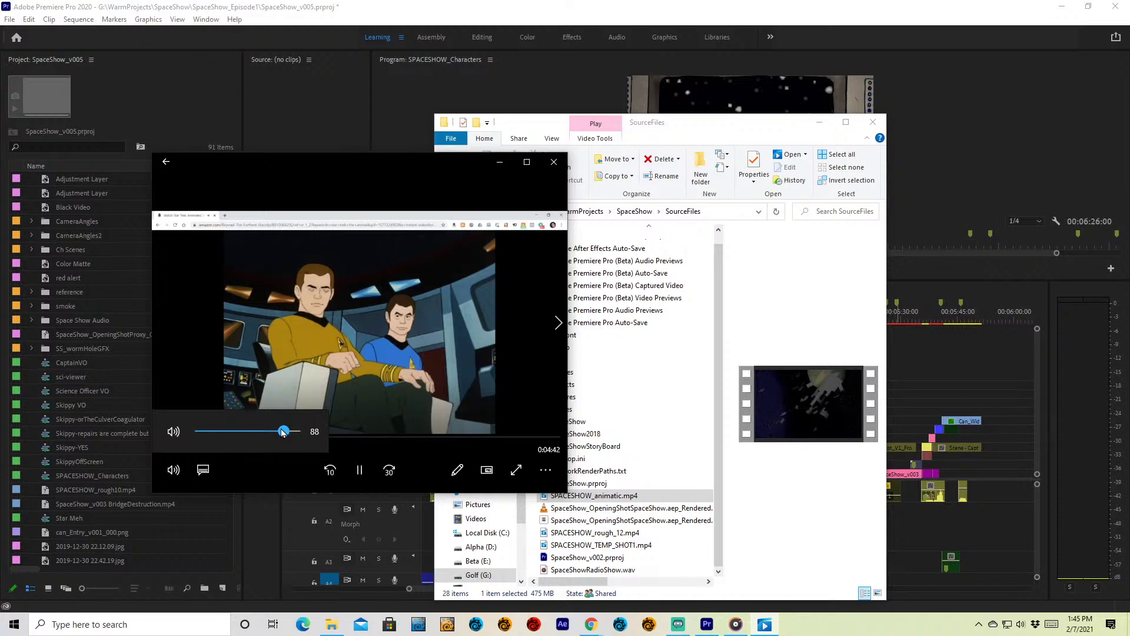
left_click_drag(283, 432, 298, 431)
left_click(554, 161)
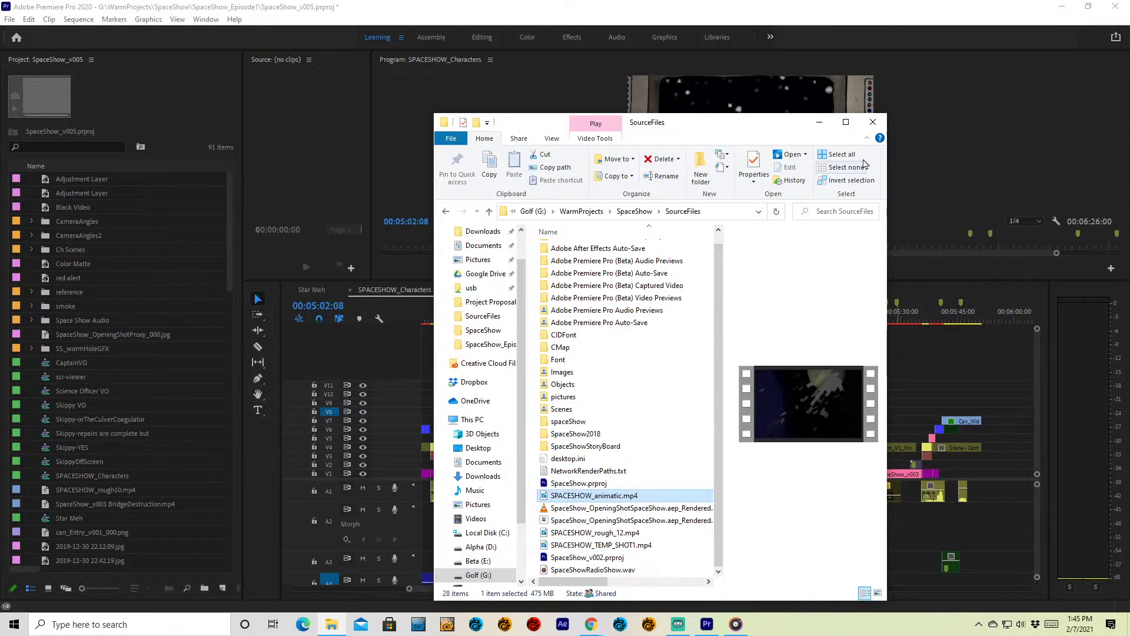
left_click(873, 123)
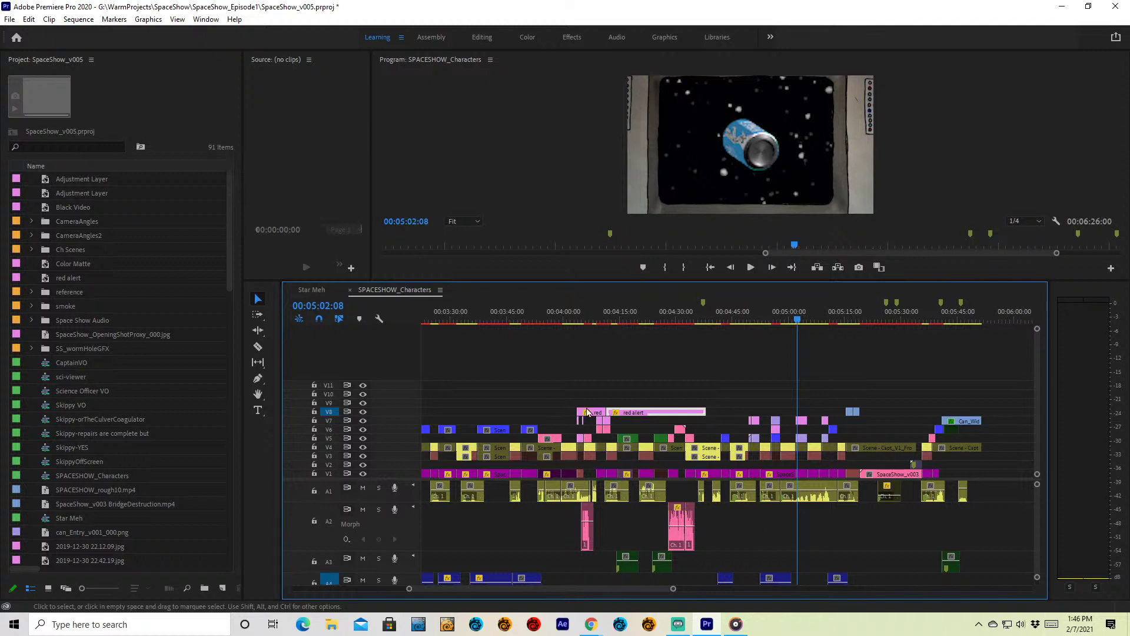
- Show the captain shot near 4:00 and open SpaceShow_CameraA_001.png from the CameraAngles bin in the Source monitor
left_click(567, 319)
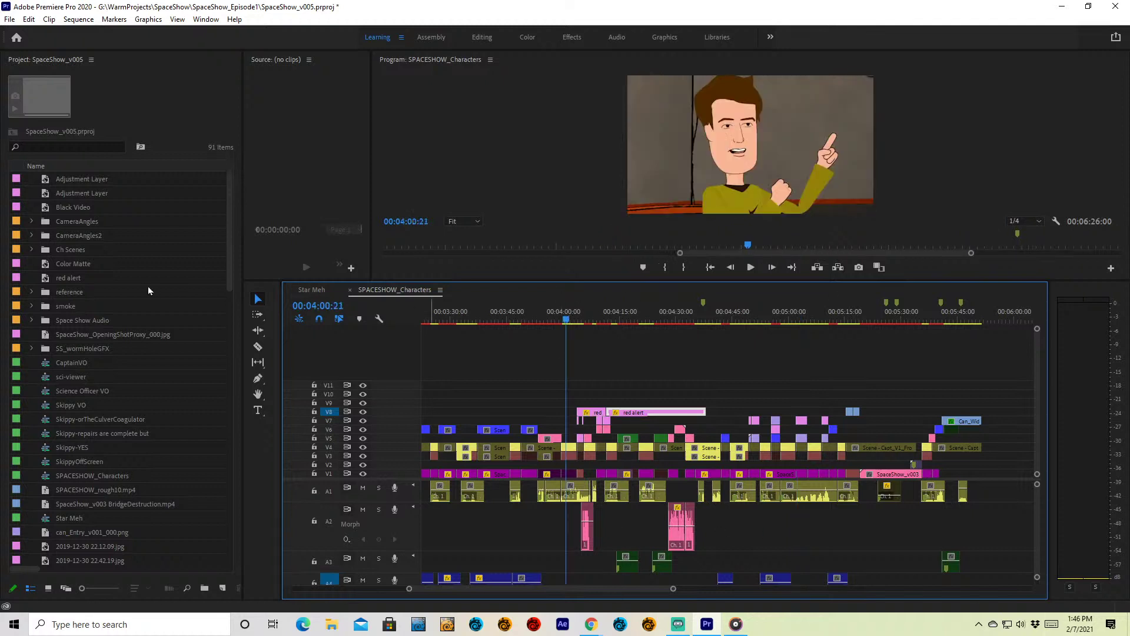
left_click(239, 218)
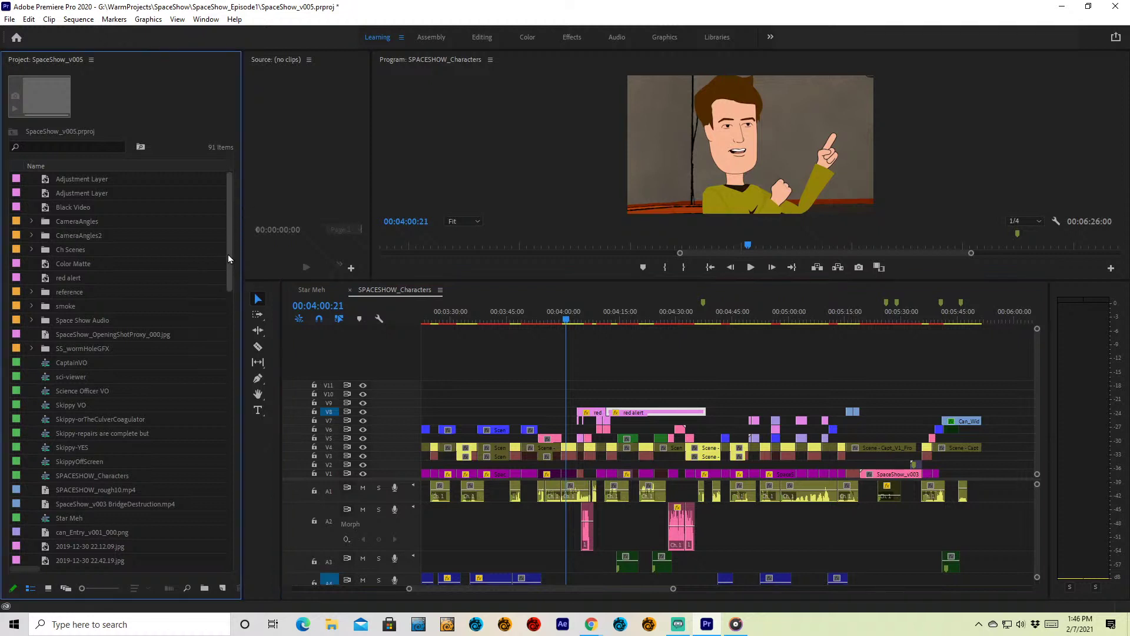
left_click(32, 221)
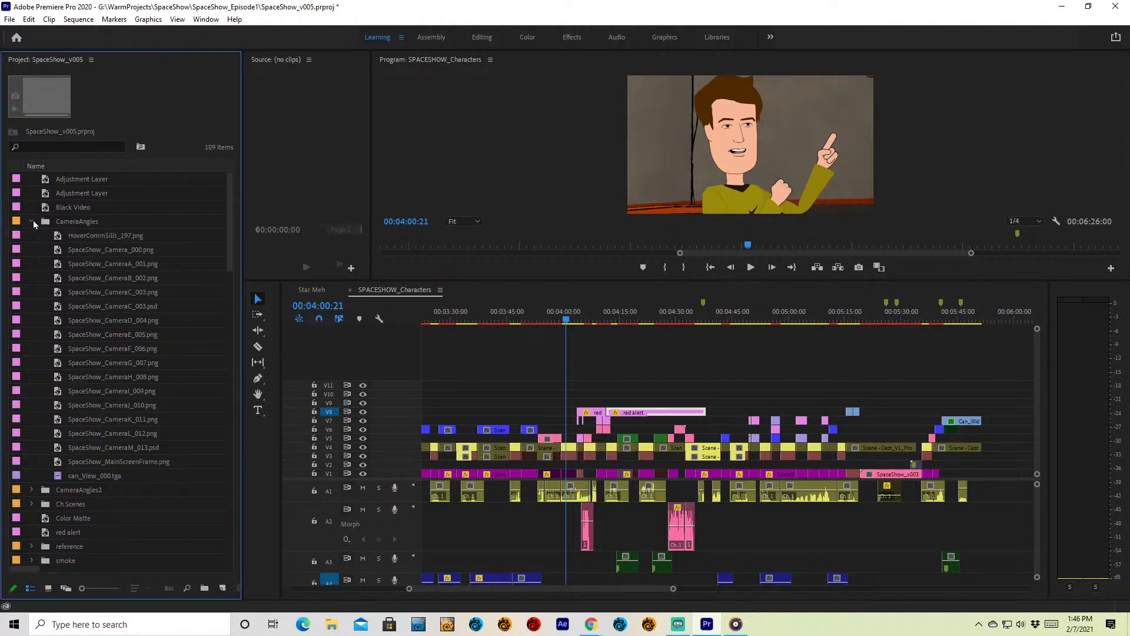
left_click(97, 263)
left_click(97, 263)
double_click(97, 263)
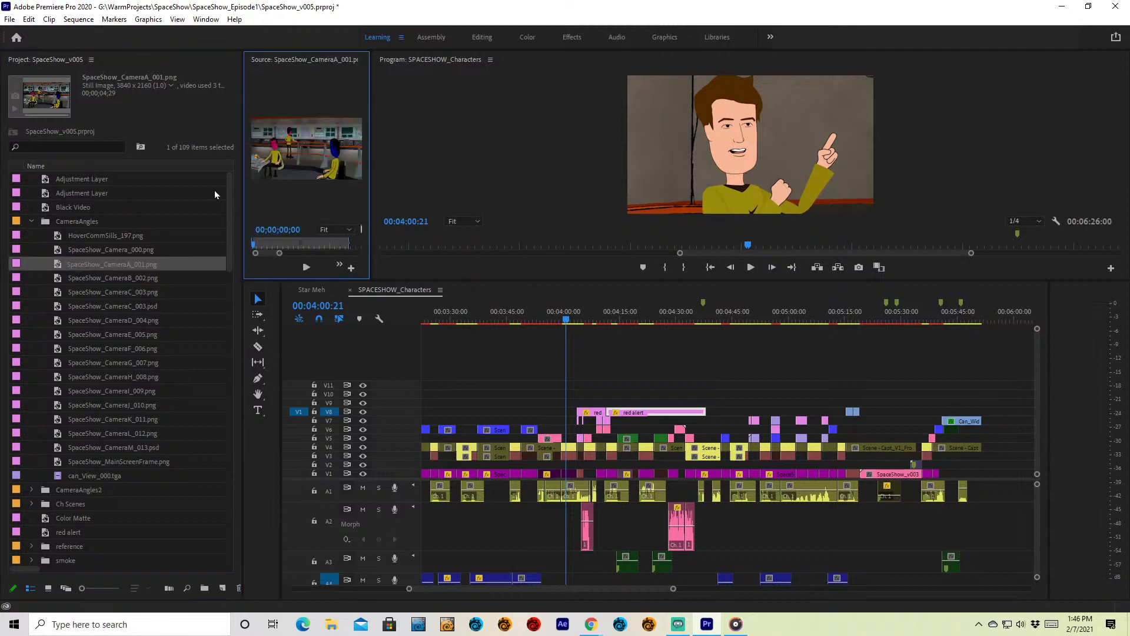
- Enlarge the Source monitor in width and height so the CameraA_001 still fills most of the workspace
left_click_drag(363, 158, 887, 180)
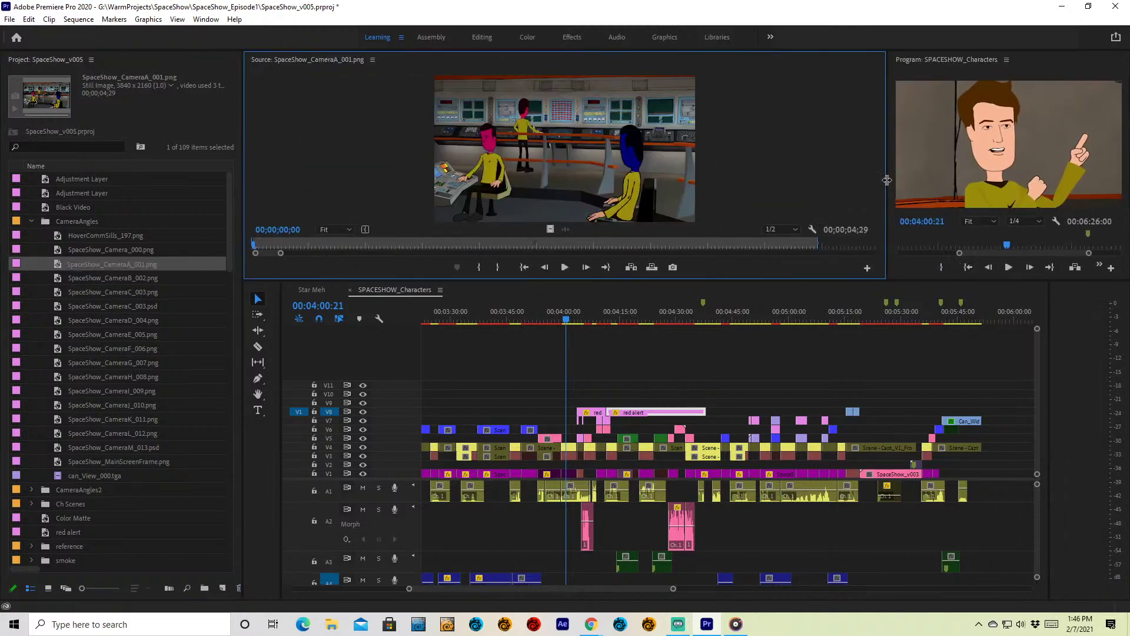
left_click_drag(598, 281, 598, 283)
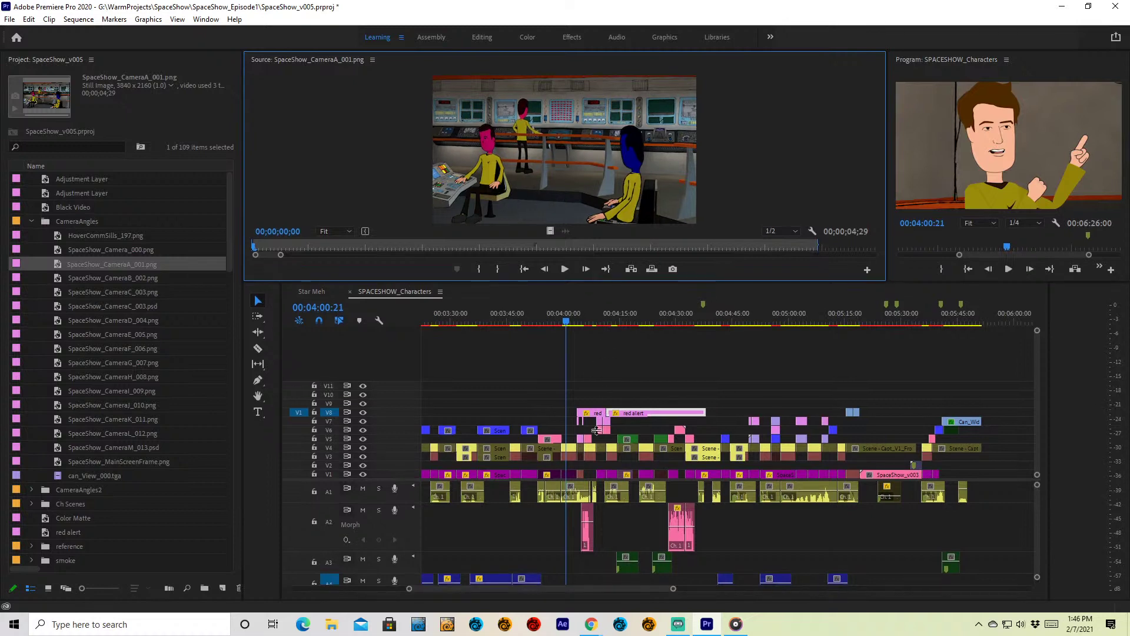
left_click_drag(594, 435, 595, 435)
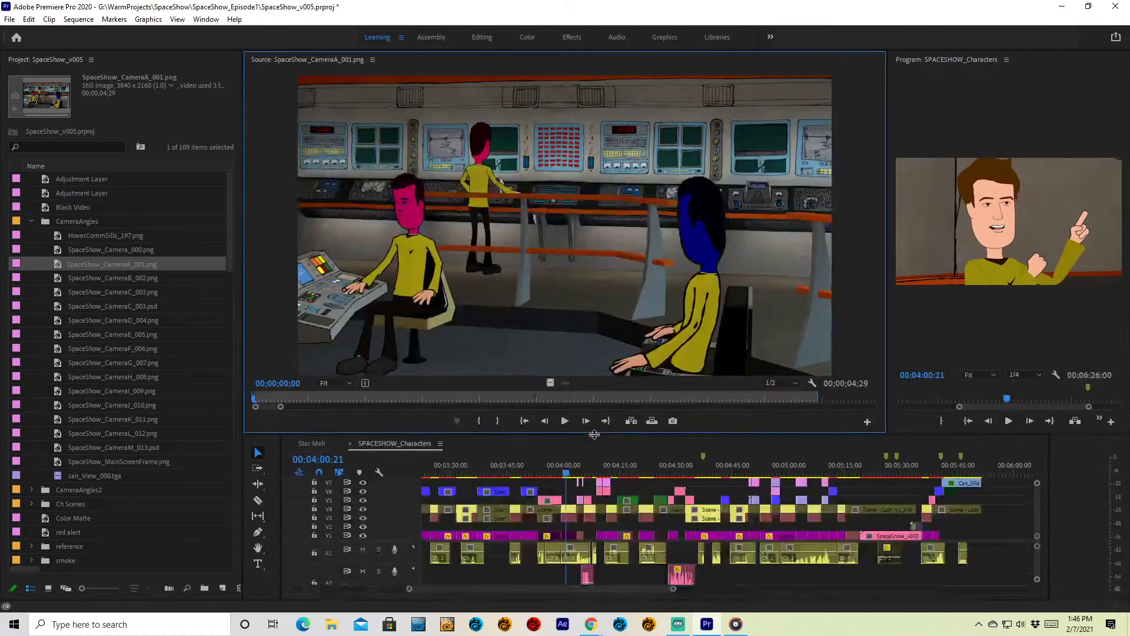
- View the SpaceShow camera stills one after another in the Source monitor, from CameraB_002.png through CameraG_007.png, skipping the PSD
left_click(122, 279)
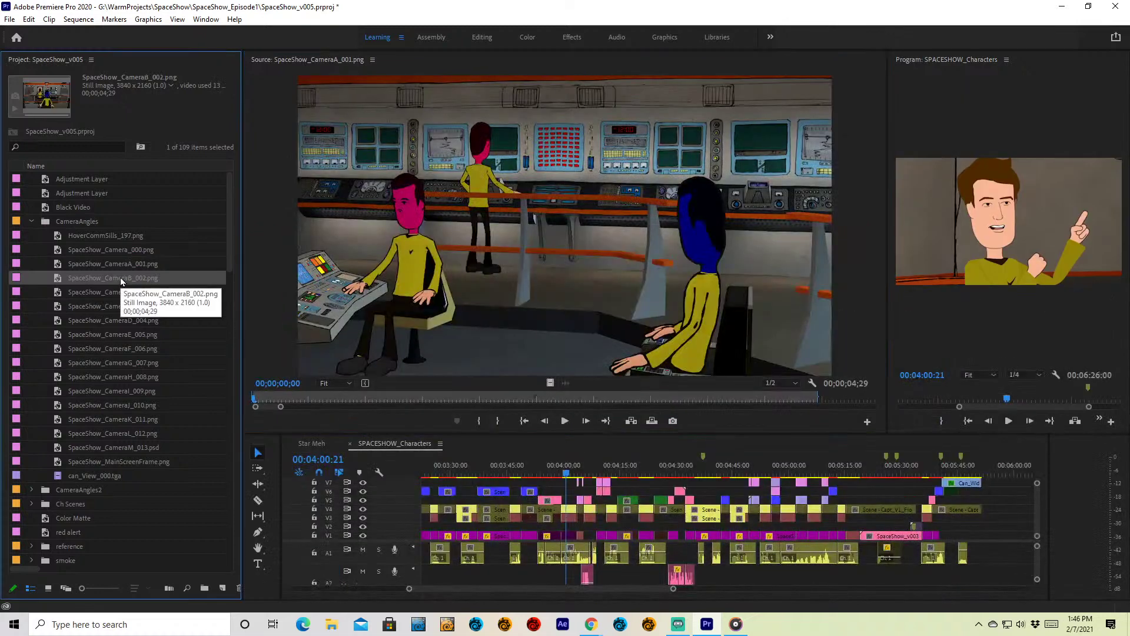
double_click(61, 282)
double_click(57, 293)
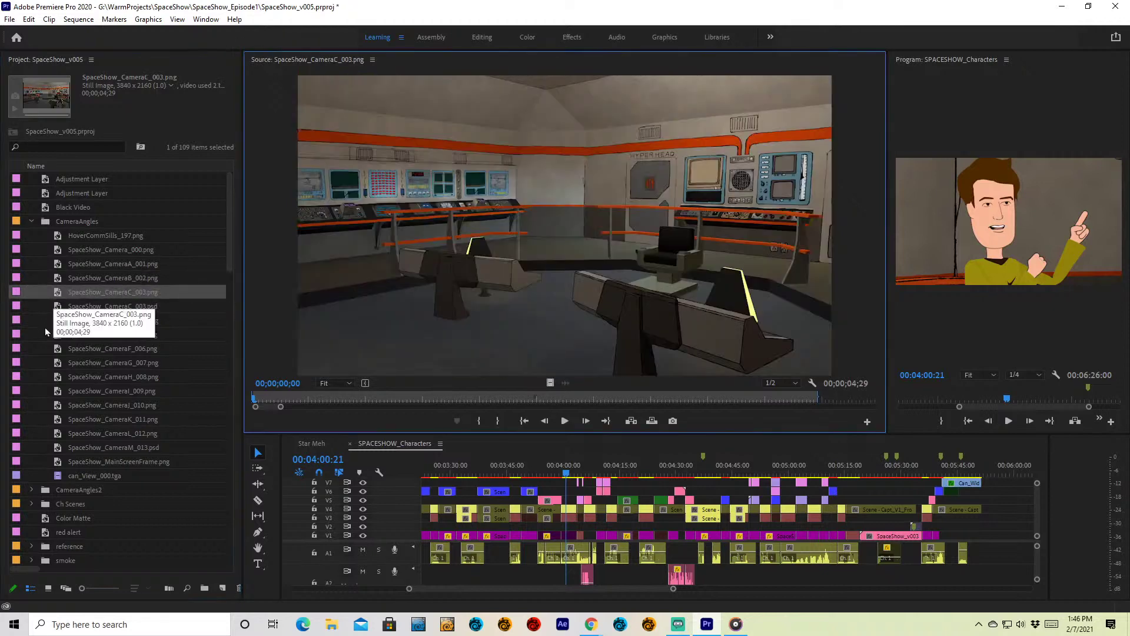
double_click(58, 321)
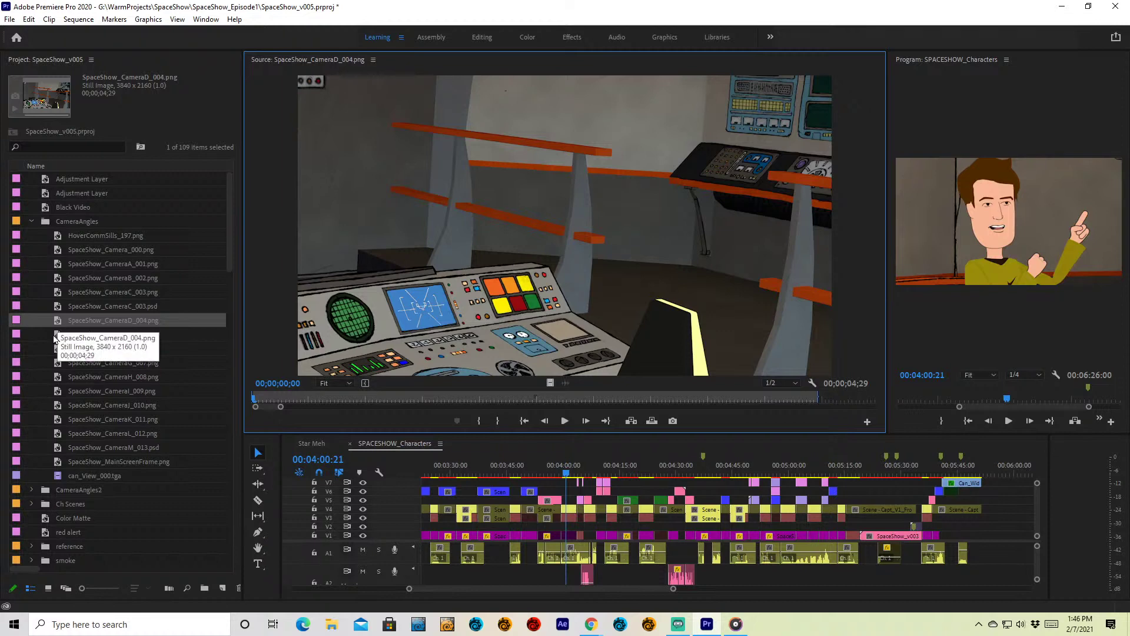
double_click(61, 334)
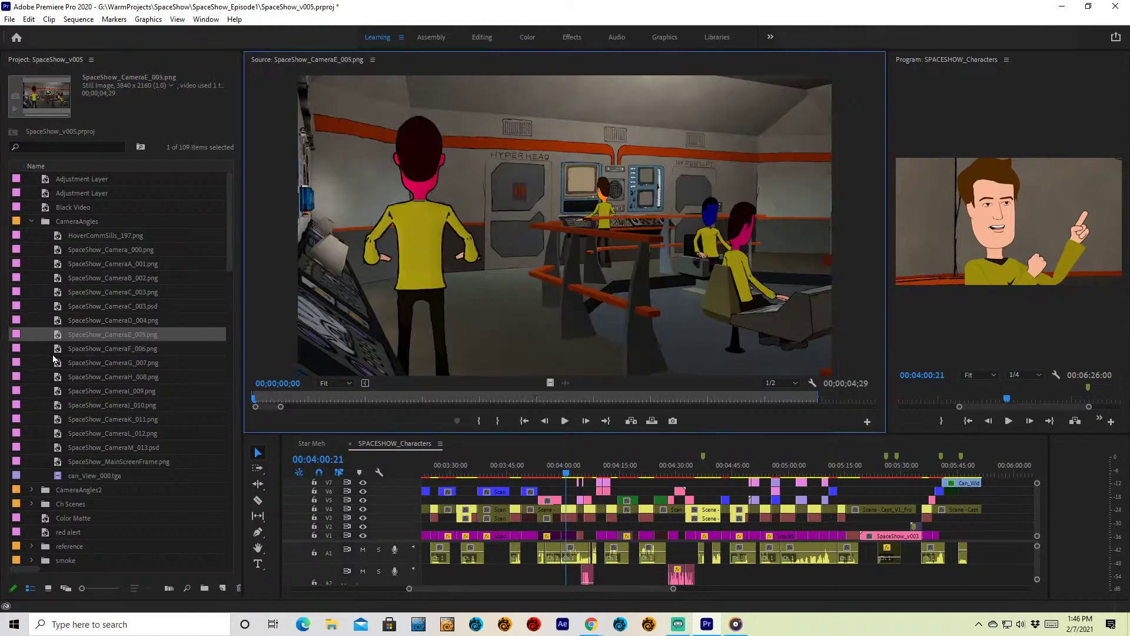
double_click(60, 349)
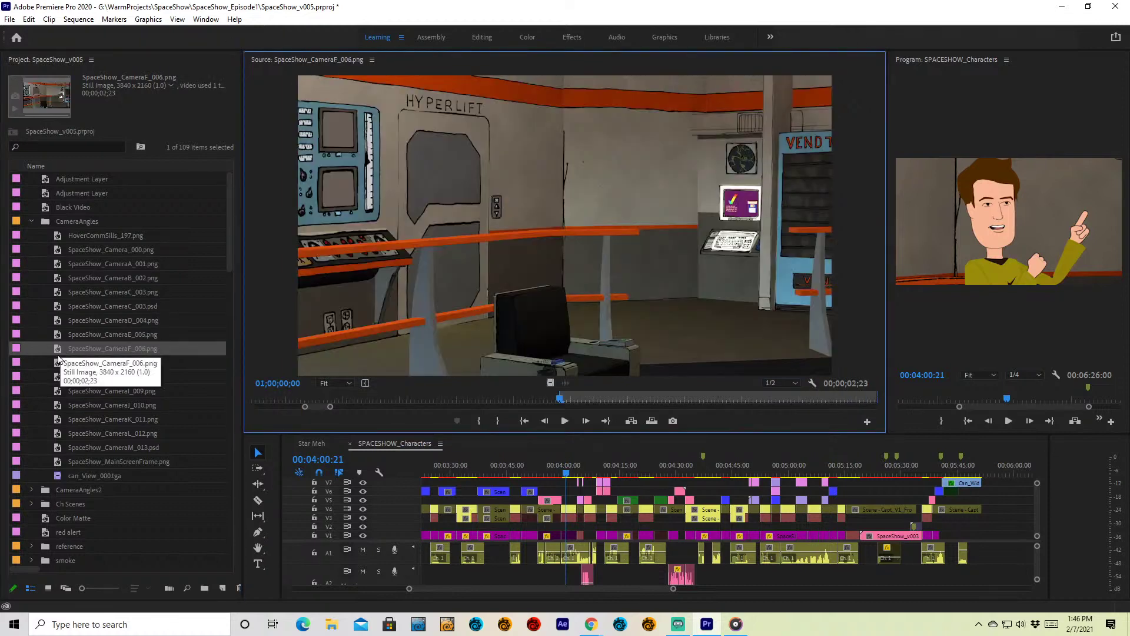
double_click(57, 362)
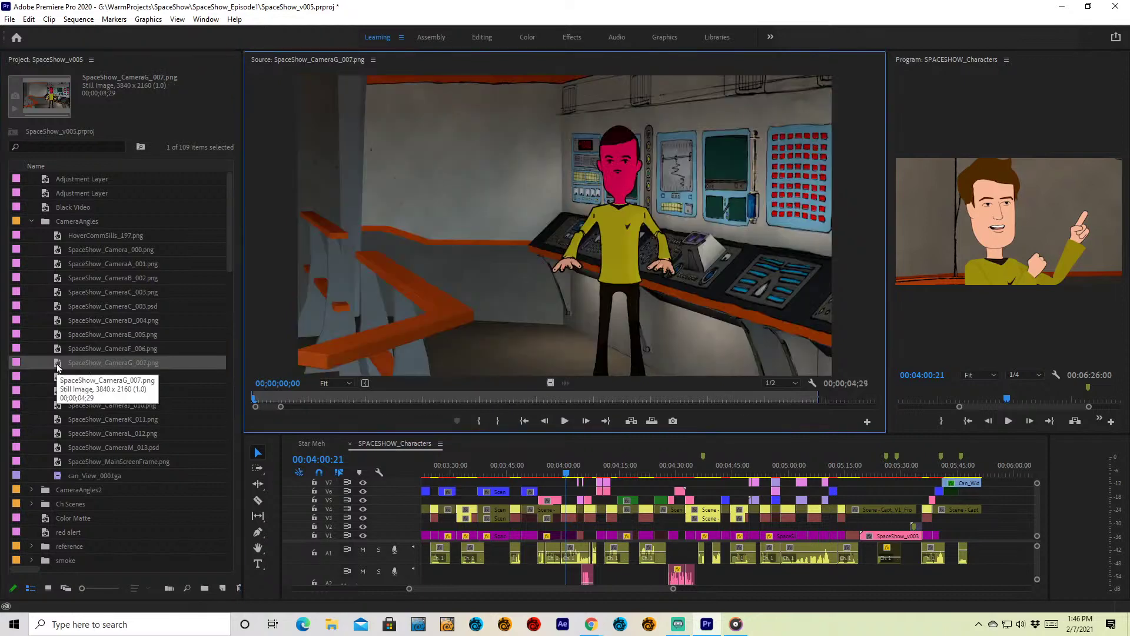
- View the remaining bridge stills, HoverCommSills_197.png and SpaceShow_Camera_000.png from the CameraAngles bin in the Source monitor
double_click(58, 378)
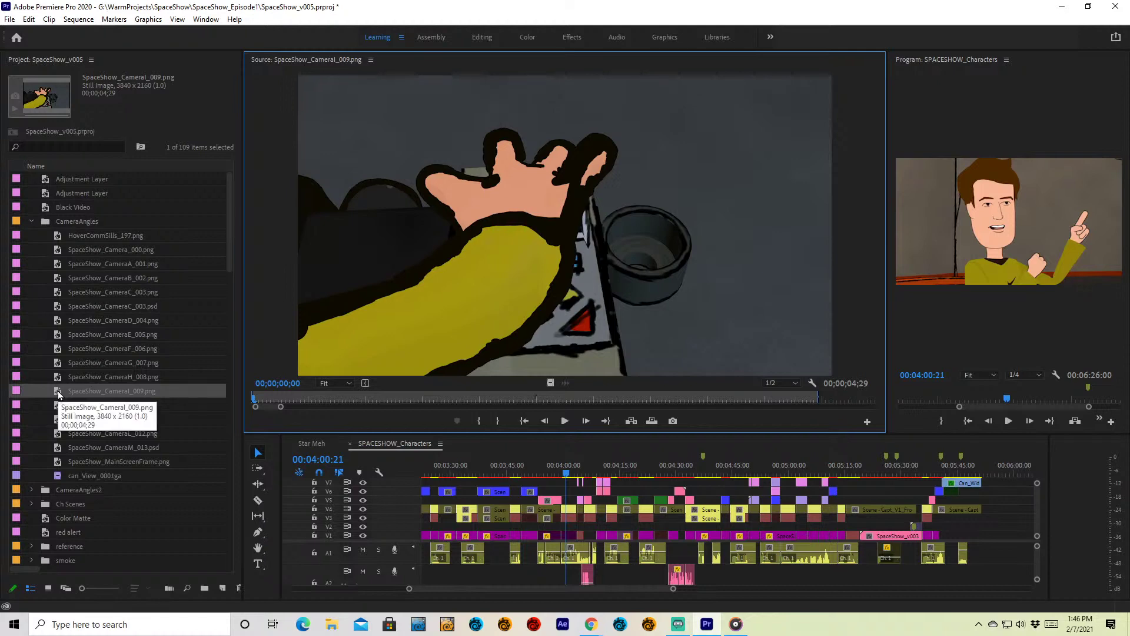
double_click(58, 407)
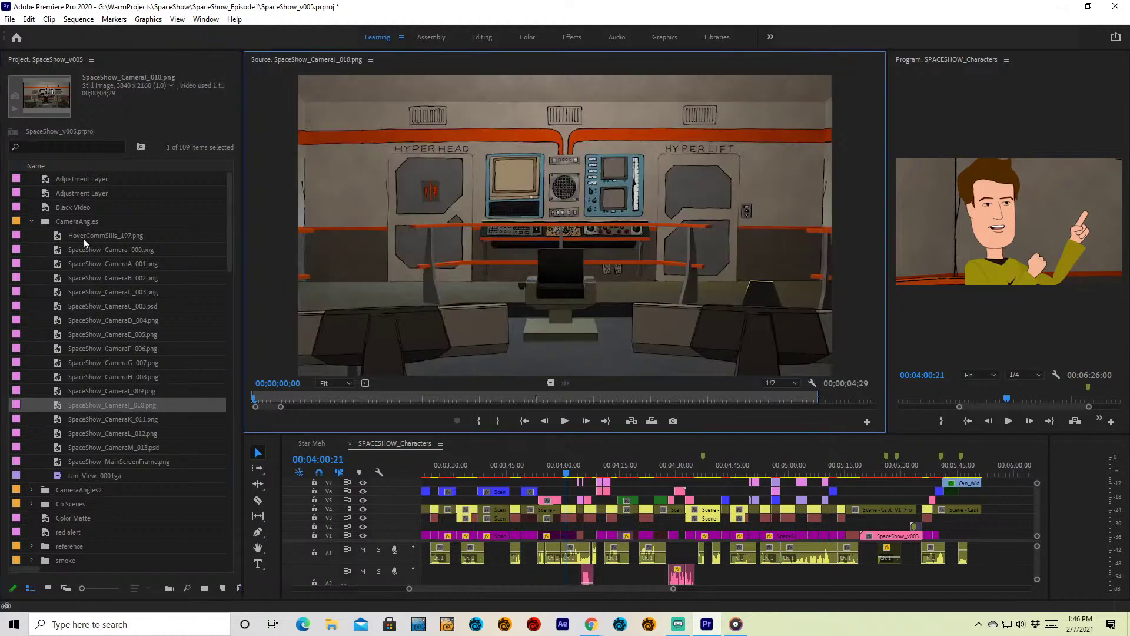
double_click(64, 236)
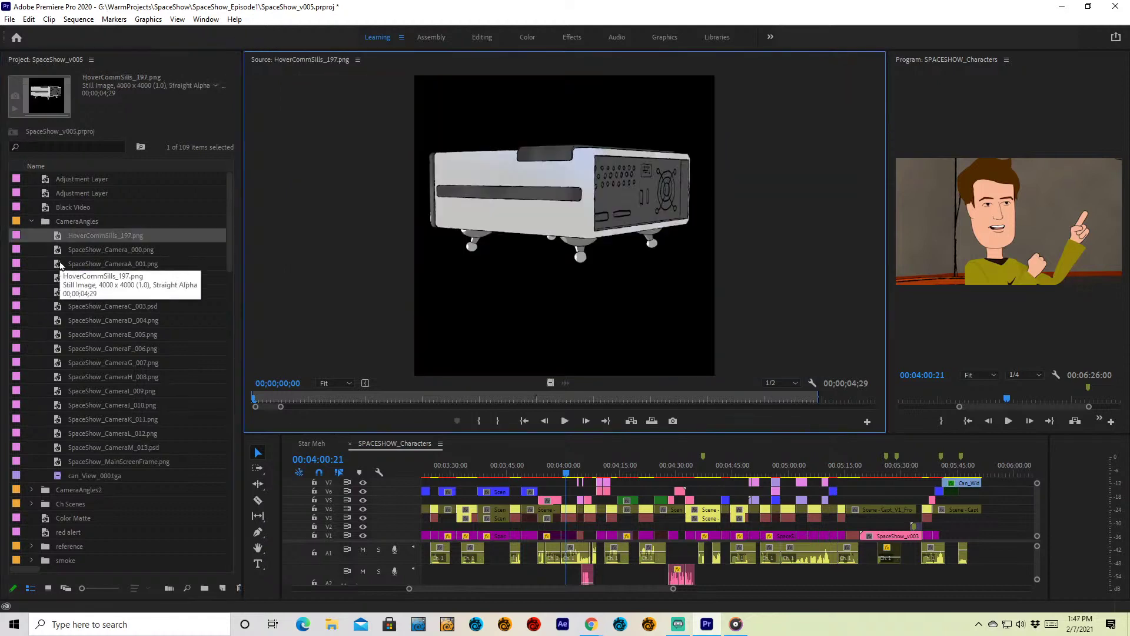
double_click(61, 248)
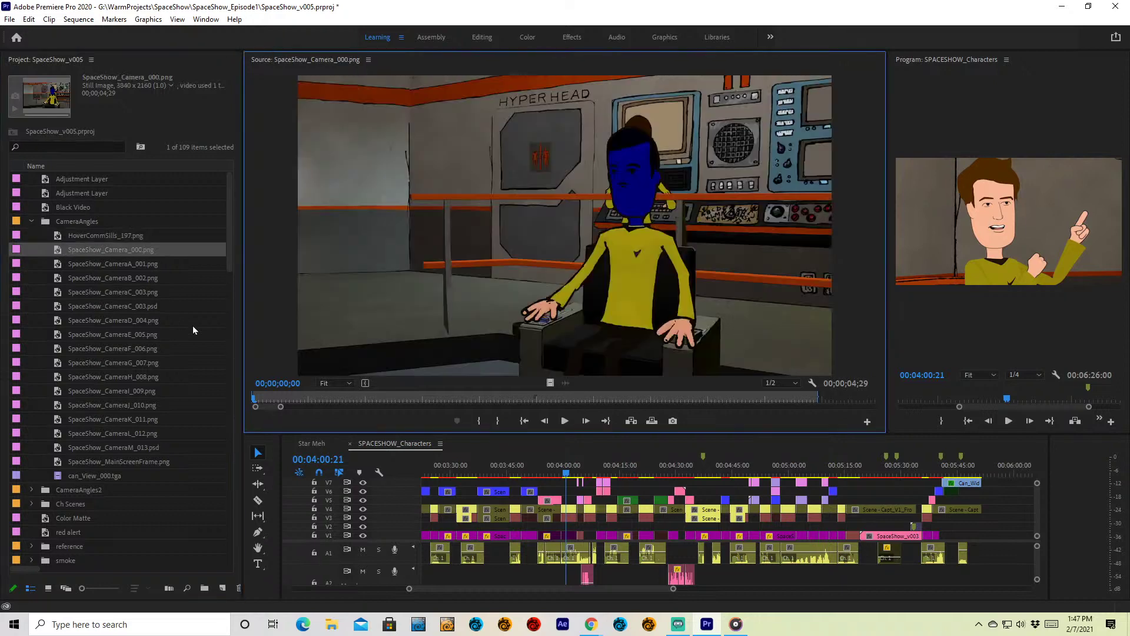
- Browse the project's full item list and collapse the CameraAngles bin
left_click_drag(231, 242, 214, 311)
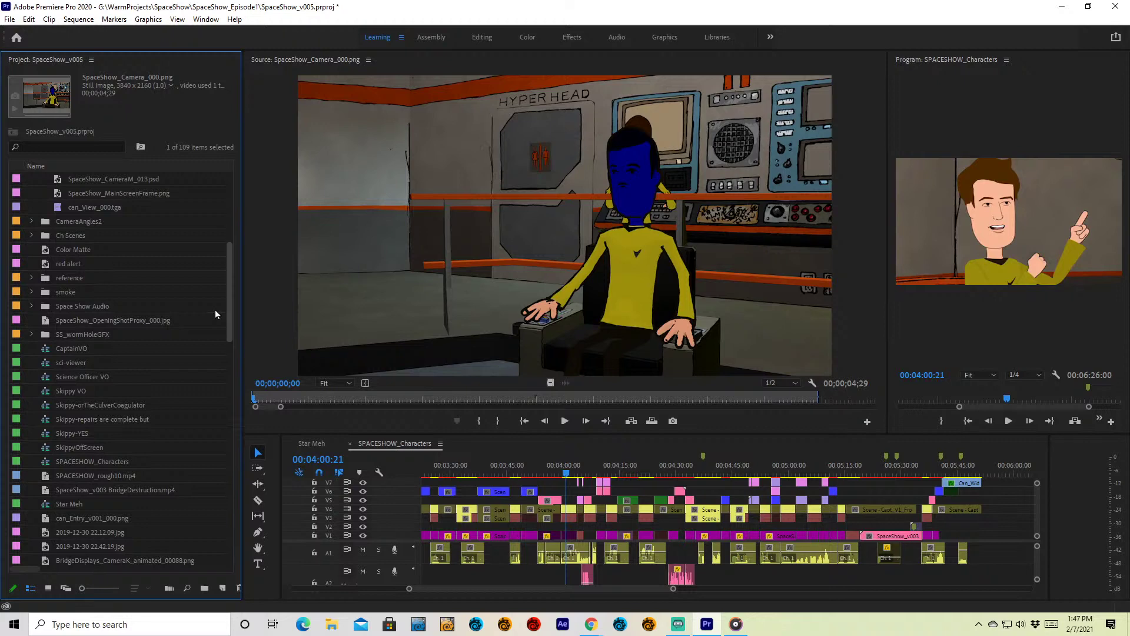
left_click_drag(215, 313, 252, 558)
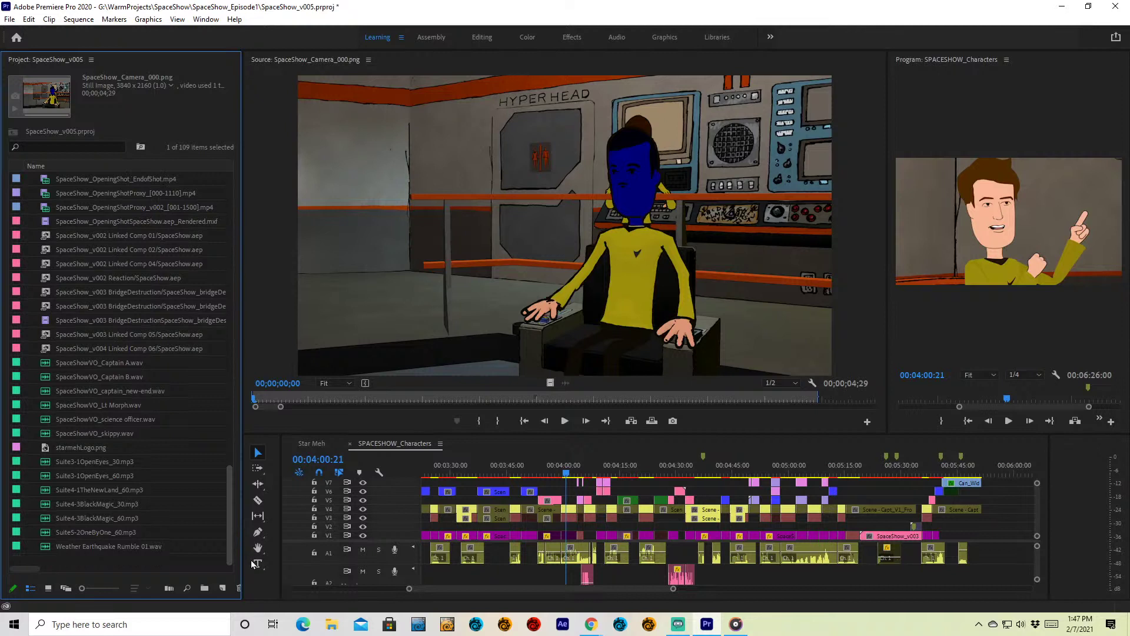
scroll(34, 224, "up", 10)
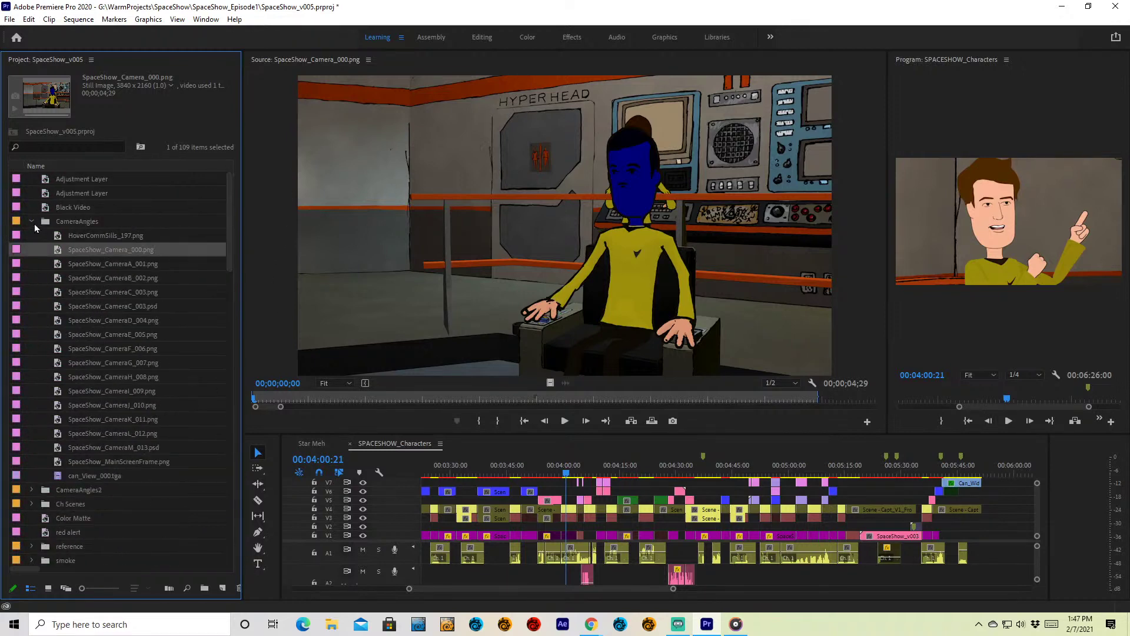
left_click(32, 221)
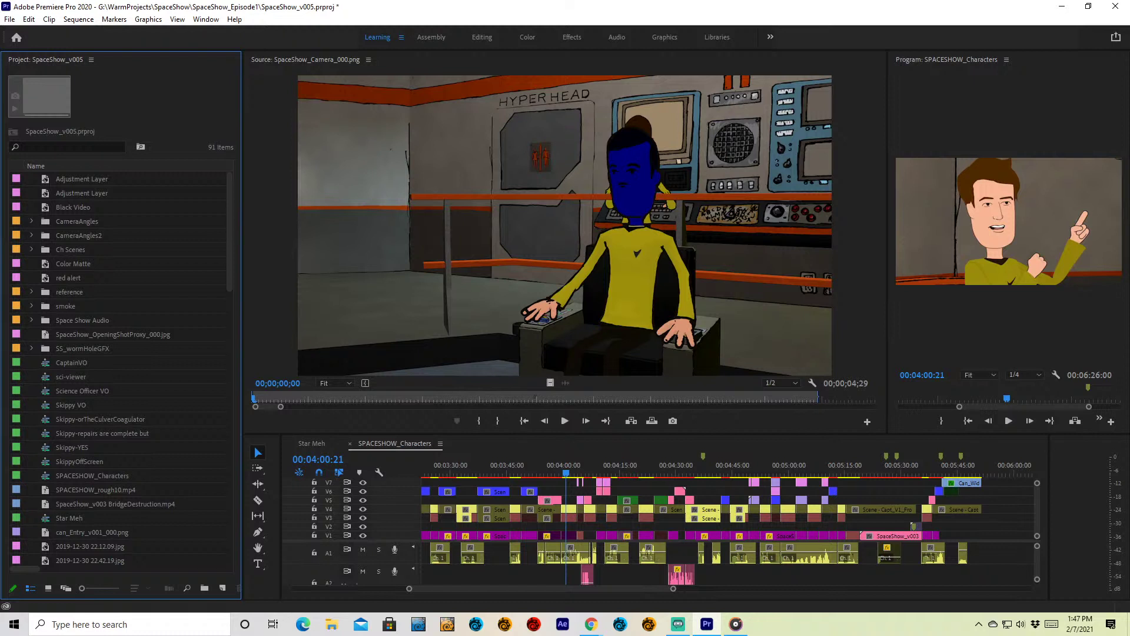
- Raise the system output volume to 73 and dismiss the volume control
key("super+alt+r")
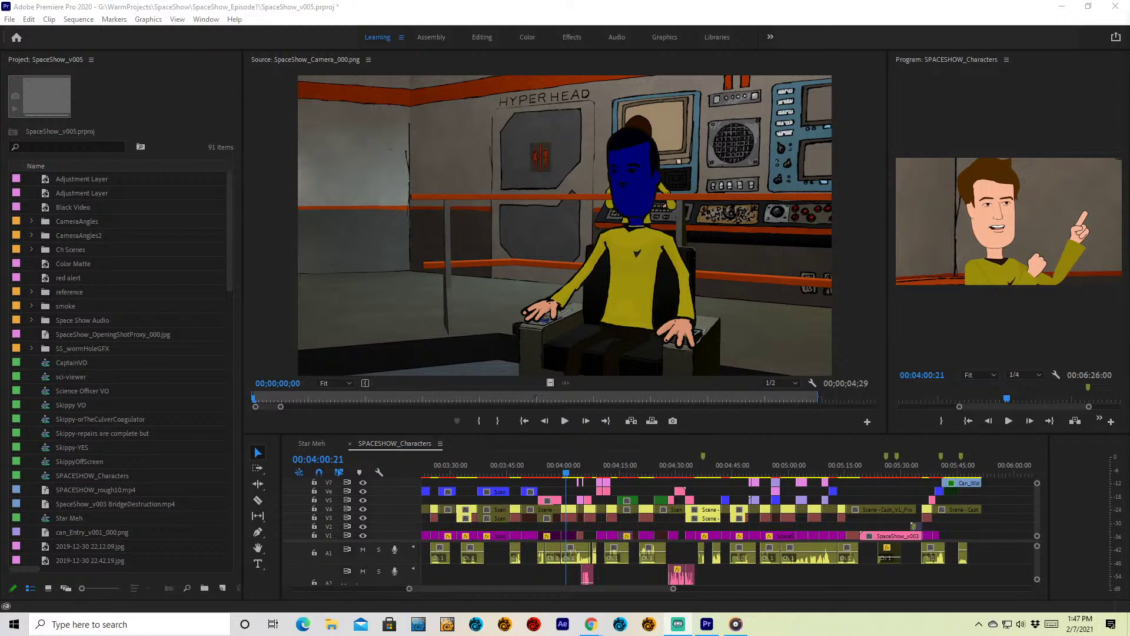
left_click(1020, 624)
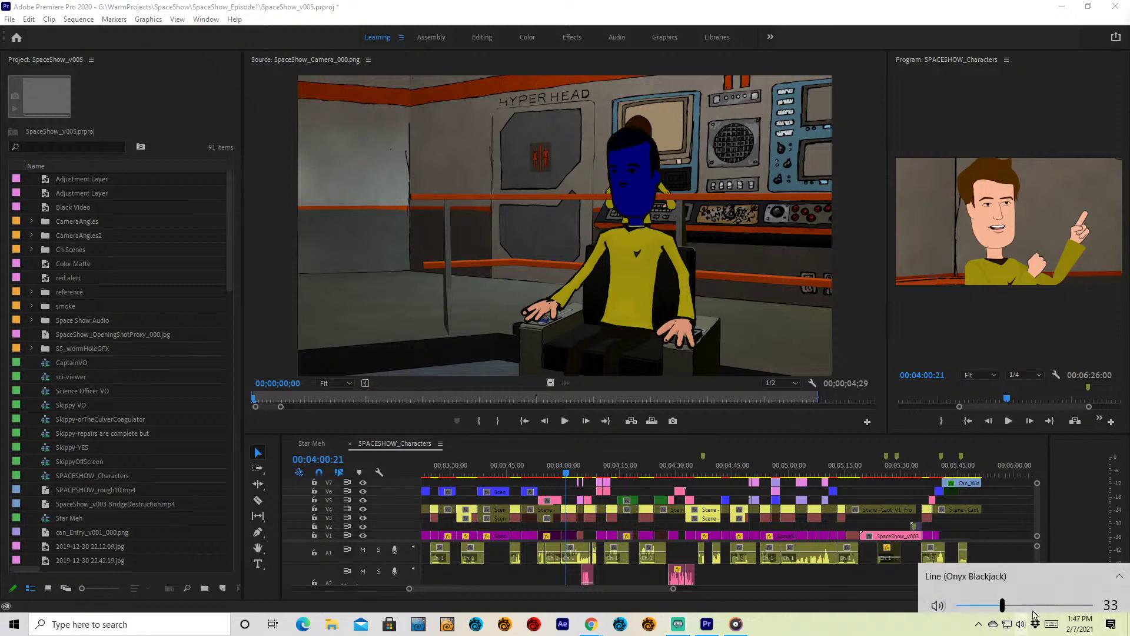
left_click(1055, 597)
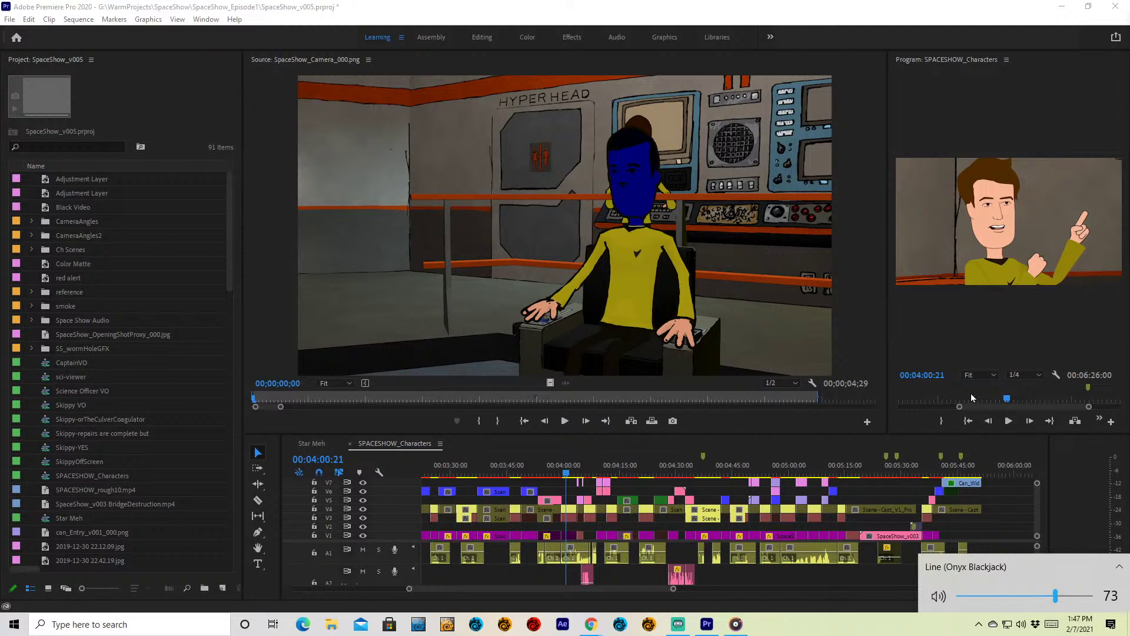
left_click(932, 19)
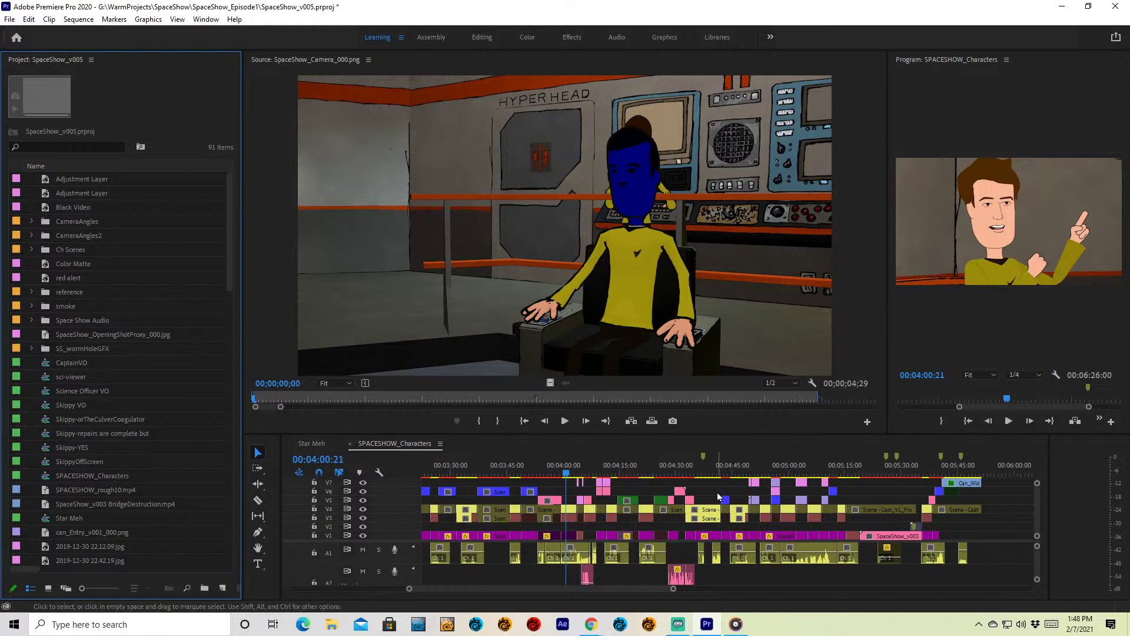
- Show the planet shot at 00:00:28:09 in the Star Meh sequence and widen the Program monitor
left_click(552, 506)
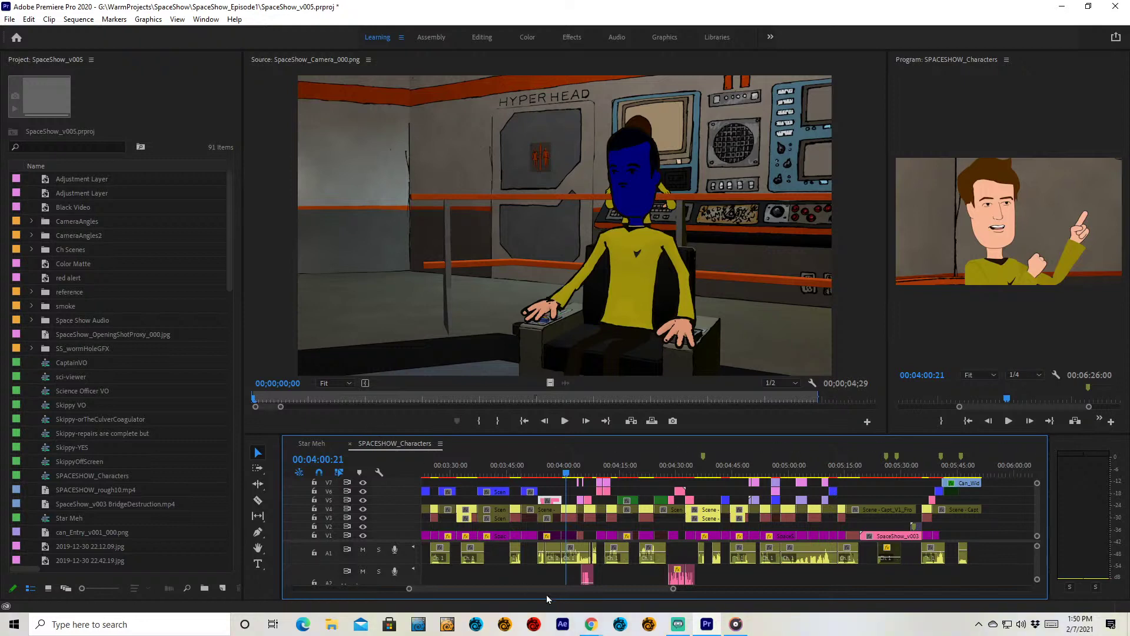
left_click_drag(547, 588, 413, 587)
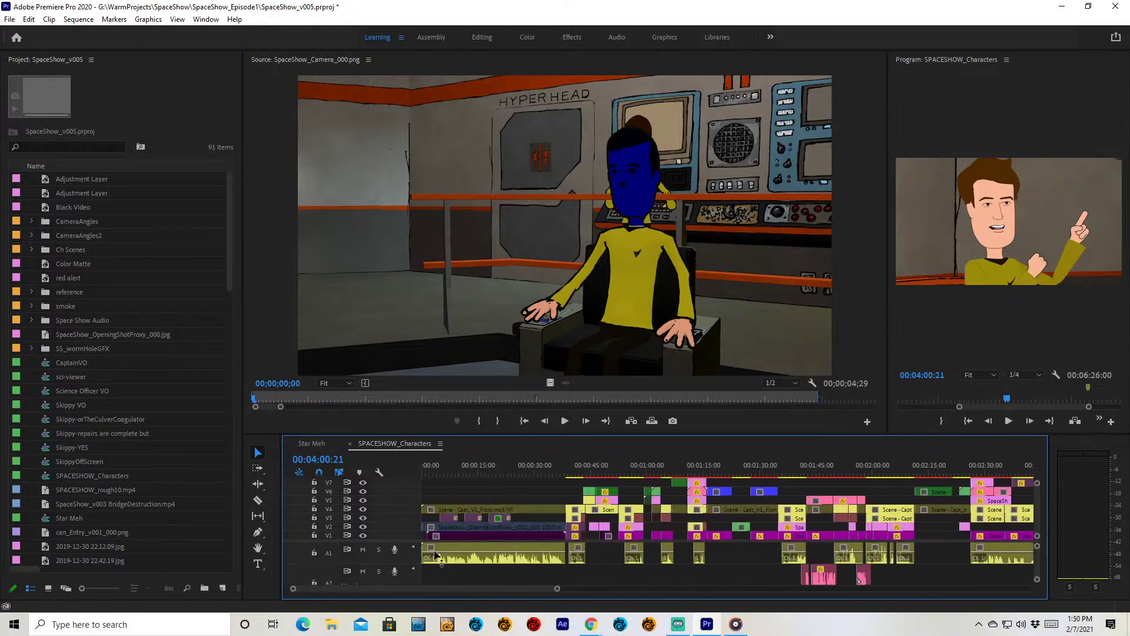
left_click(320, 444)
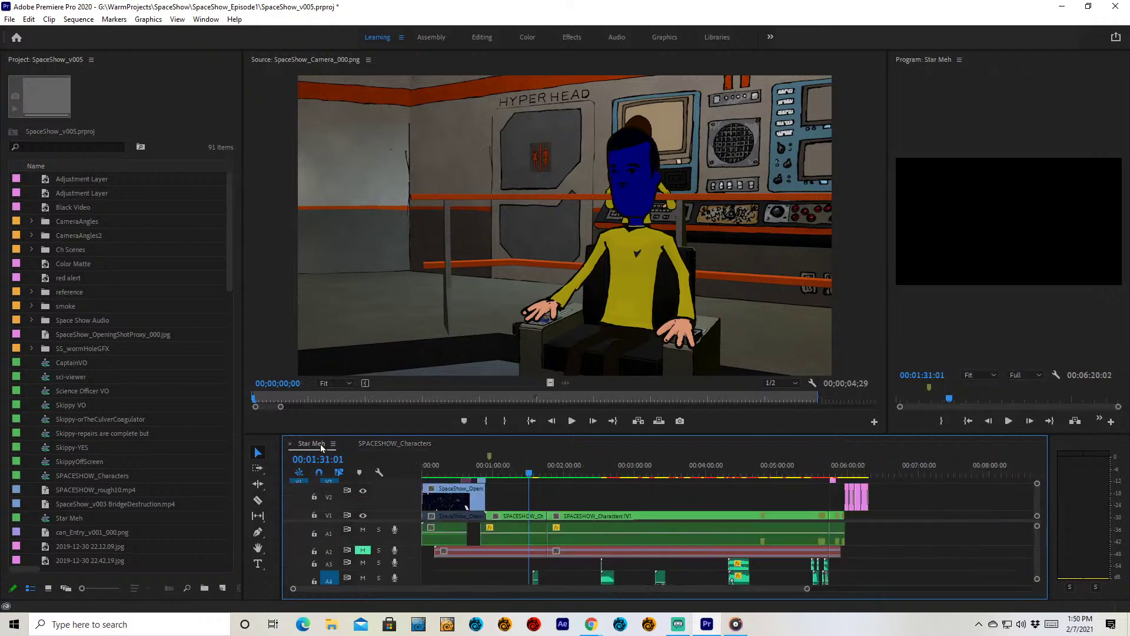
left_click(456, 472)
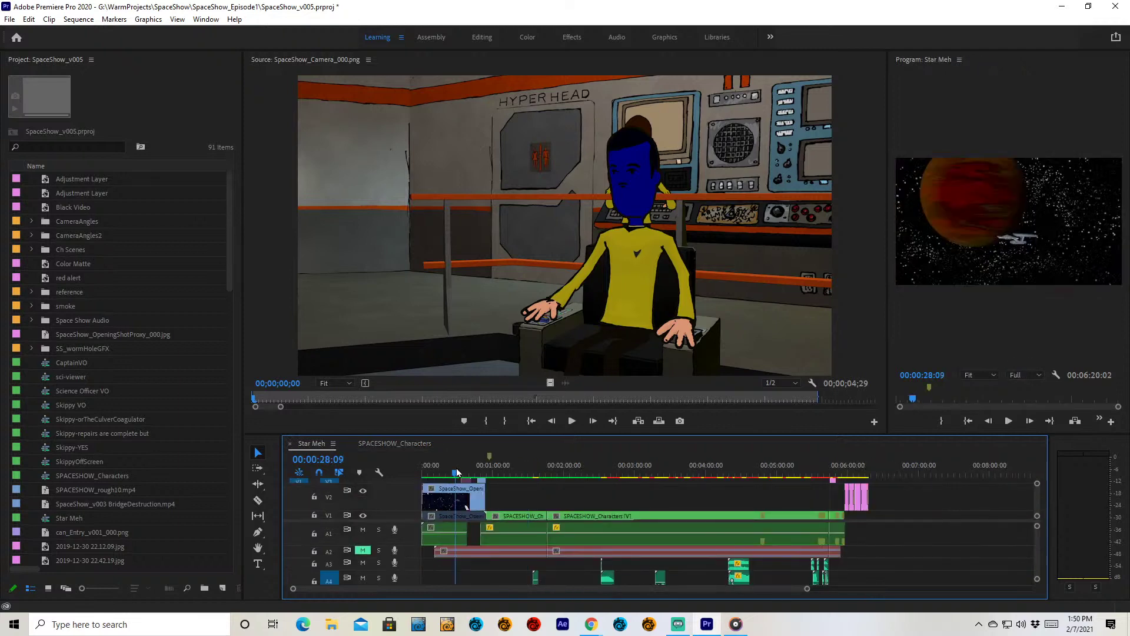
left_click_drag(888, 332, 419, 332)
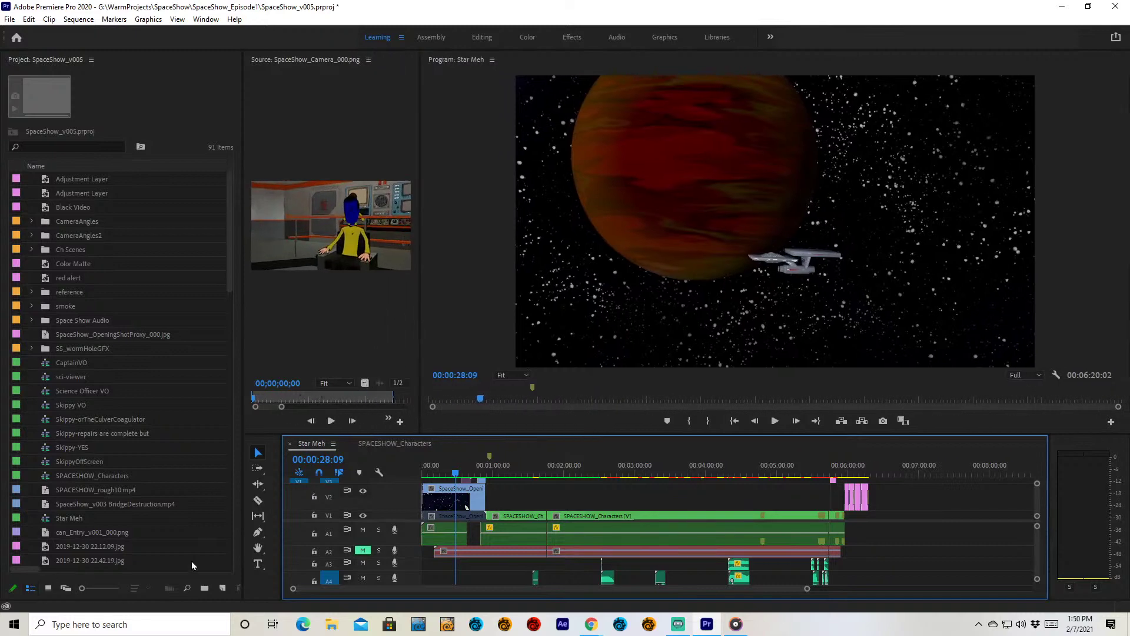
- Open the SpaceShow_Episode1 folder inside WarmProjects\SpaceShow in File Explorer
left_click(334, 628)
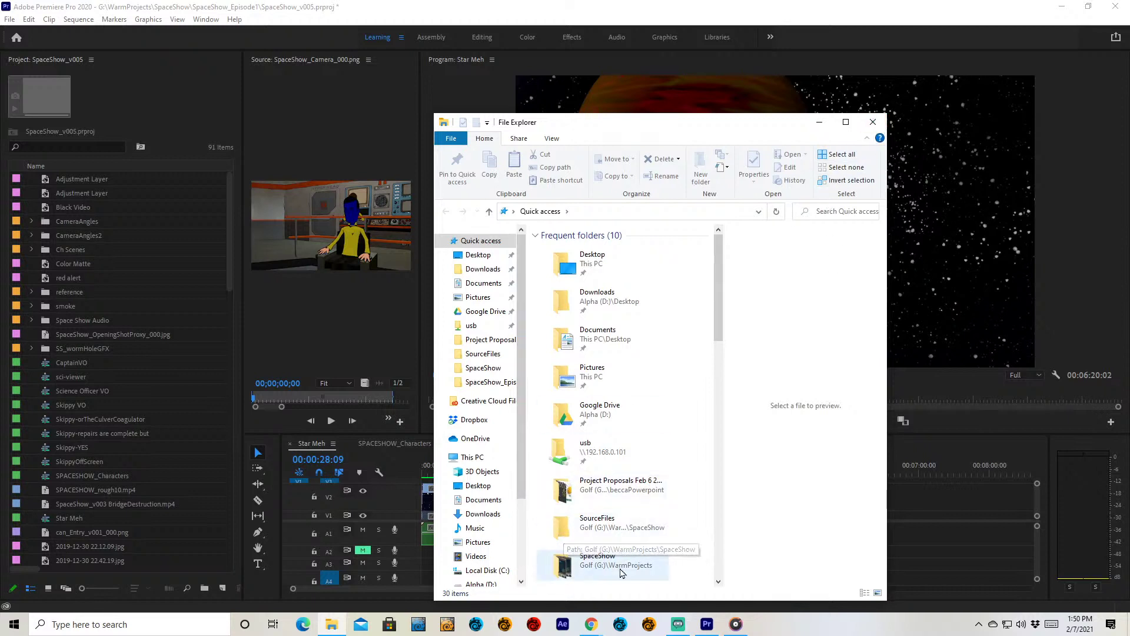
left_click(621, 570)
double_click(621, 570)
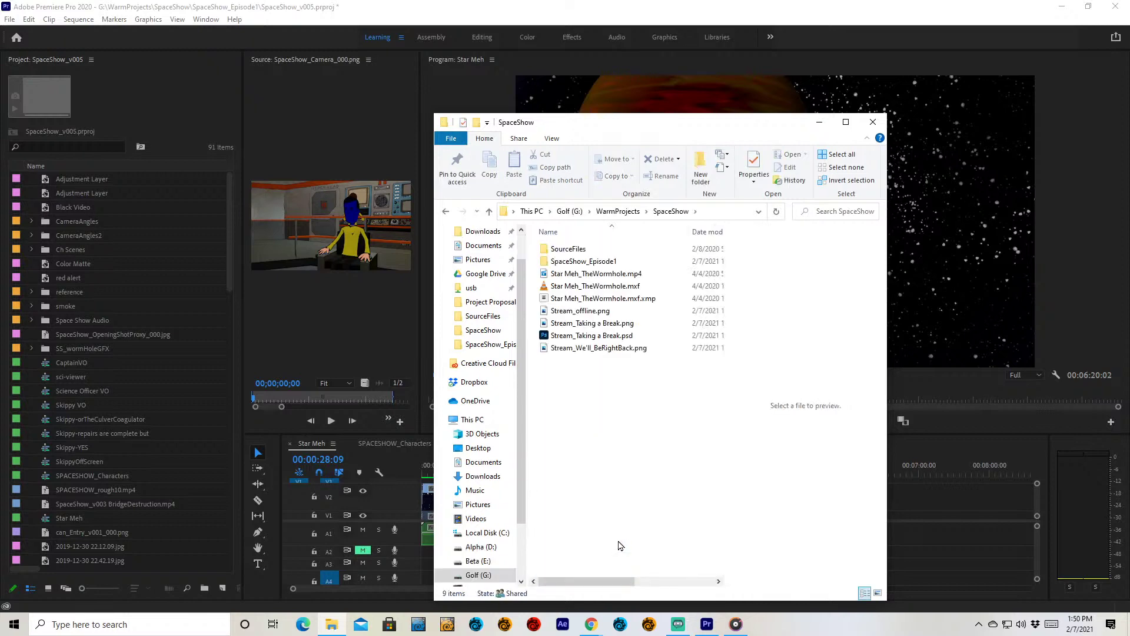
left_click(618, 211)
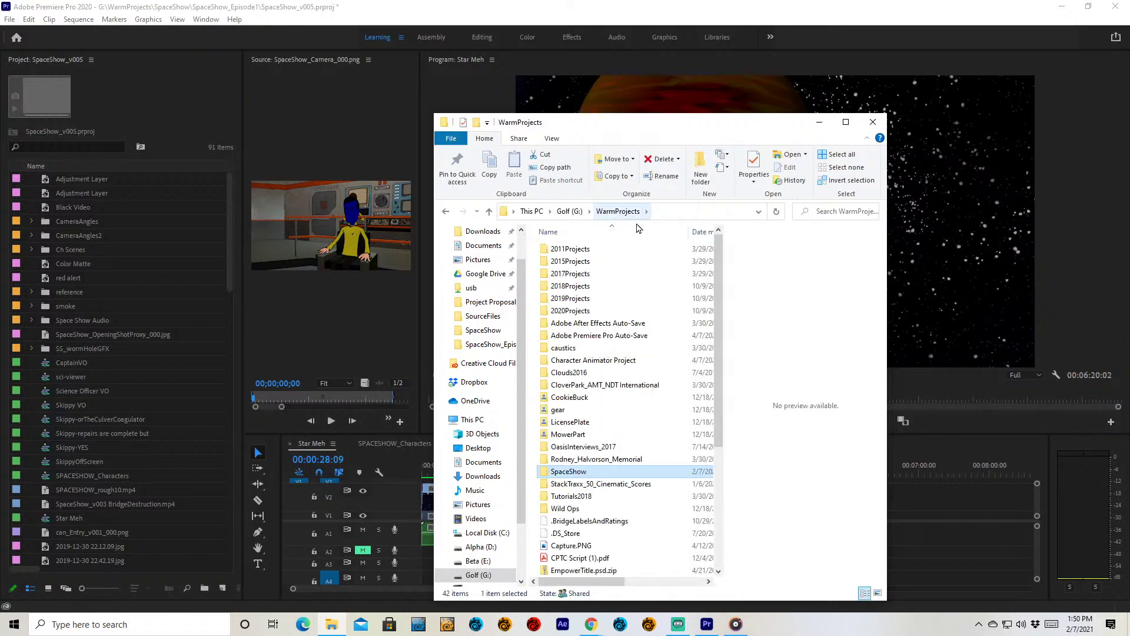
double_click(566, 465)
double_click(583, 261)
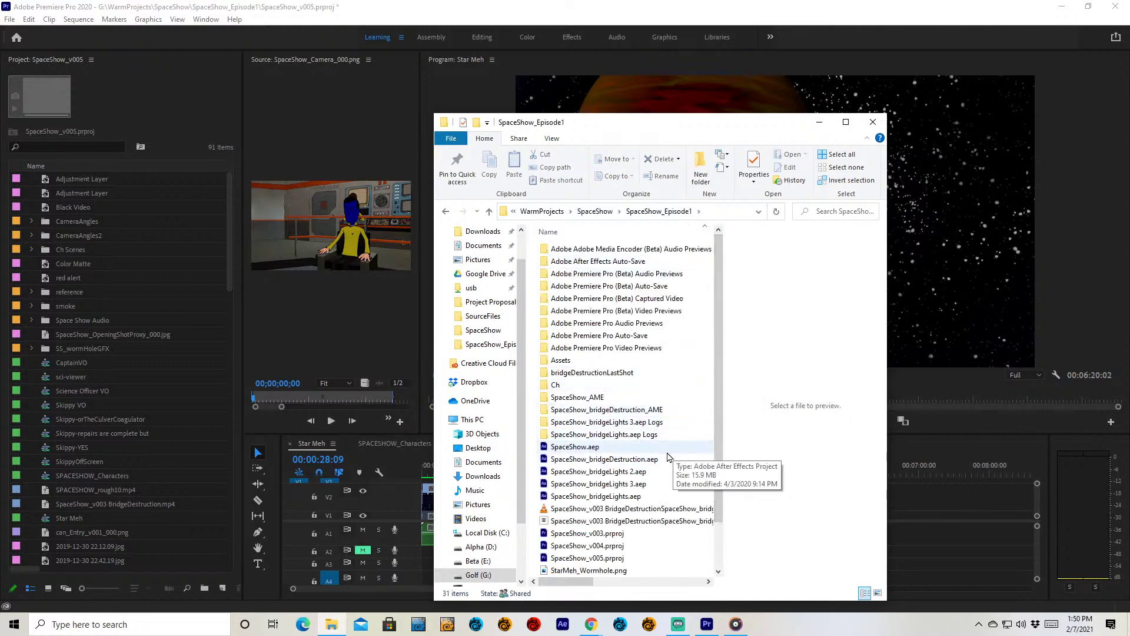
- Widen the folder window and open SpaceShow_v005.prproj with Adobe Premiere Pro 2020
left_click(659, 448)
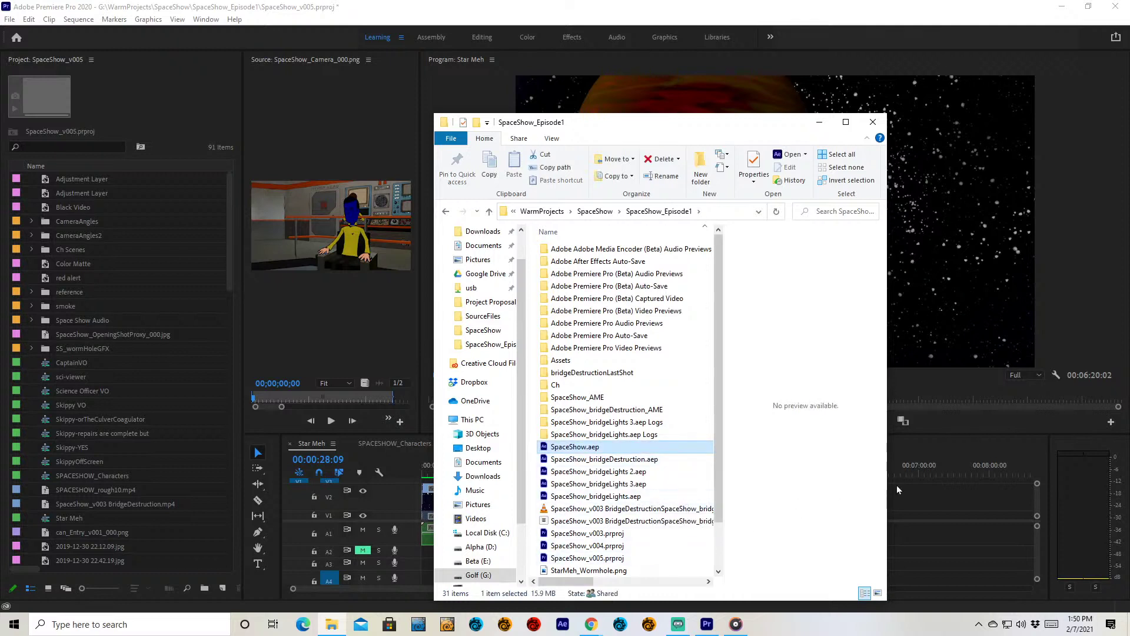
left_click_drag(887, 466, 1008, 468)
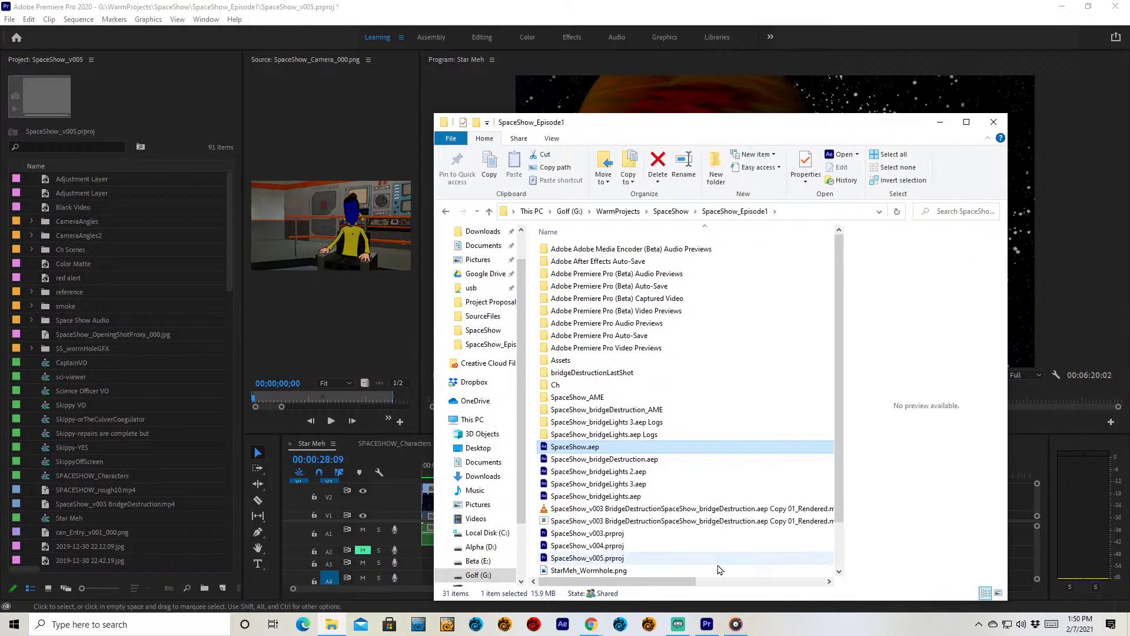
left_click(665, 558)
scroll(667, 558, "down", 1)
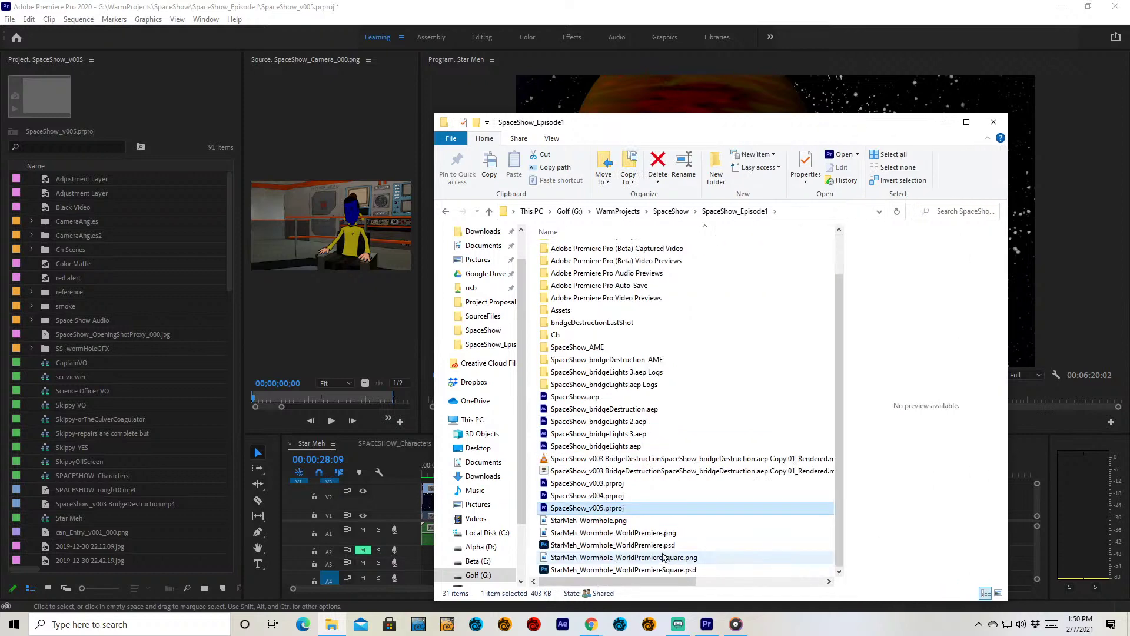
double_click(583, 508)
right_click(583, 508)
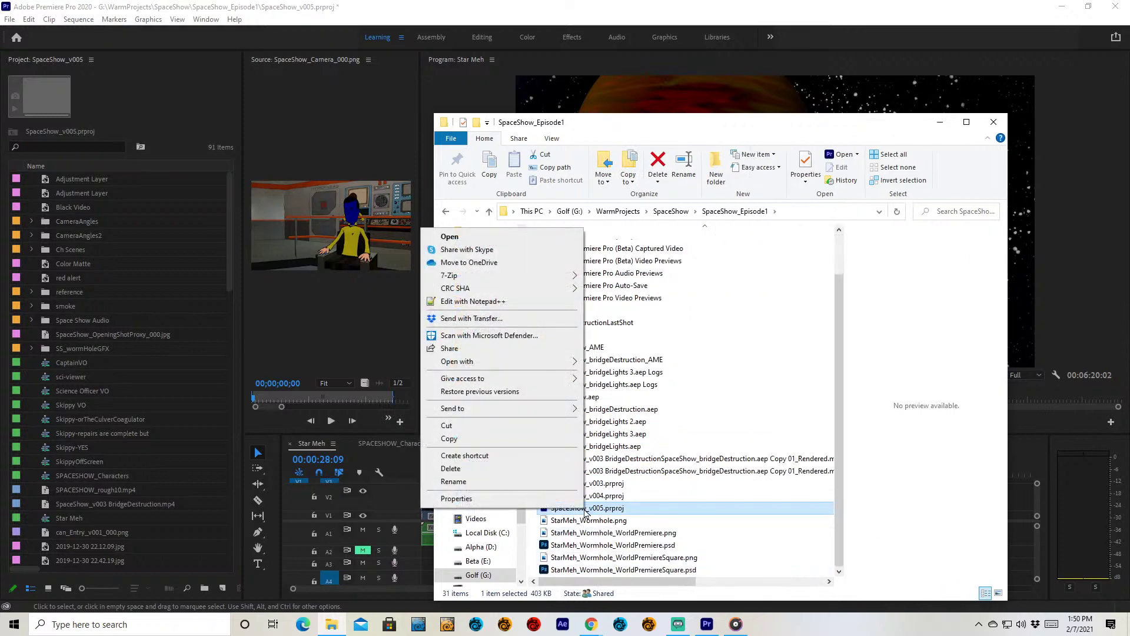
mouse_move(553, 365)
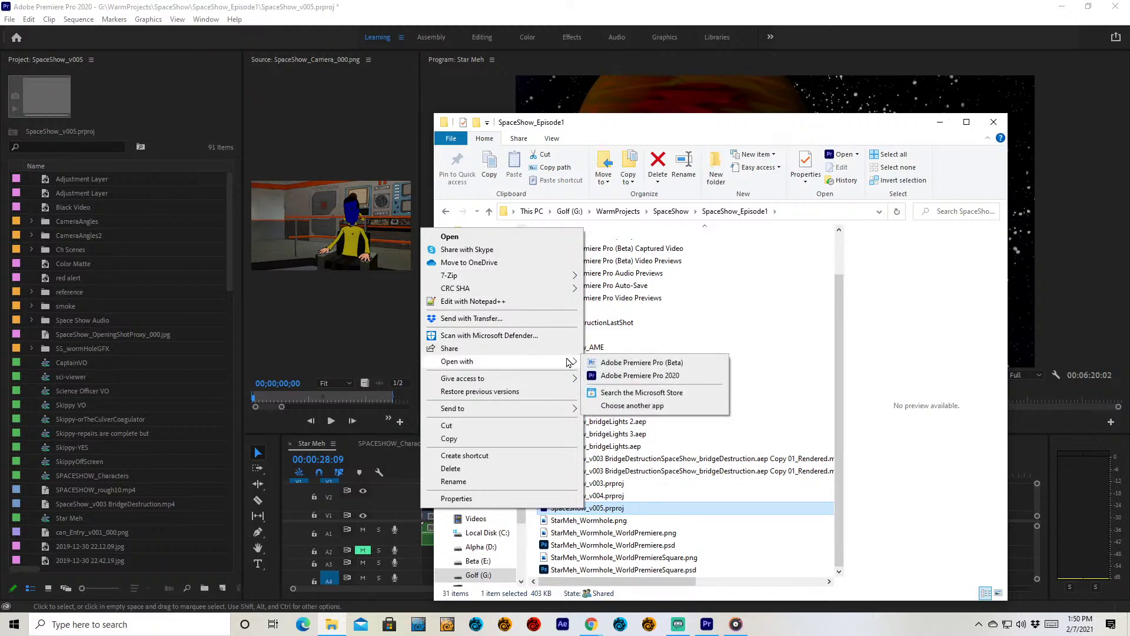
left_click(650, 379)
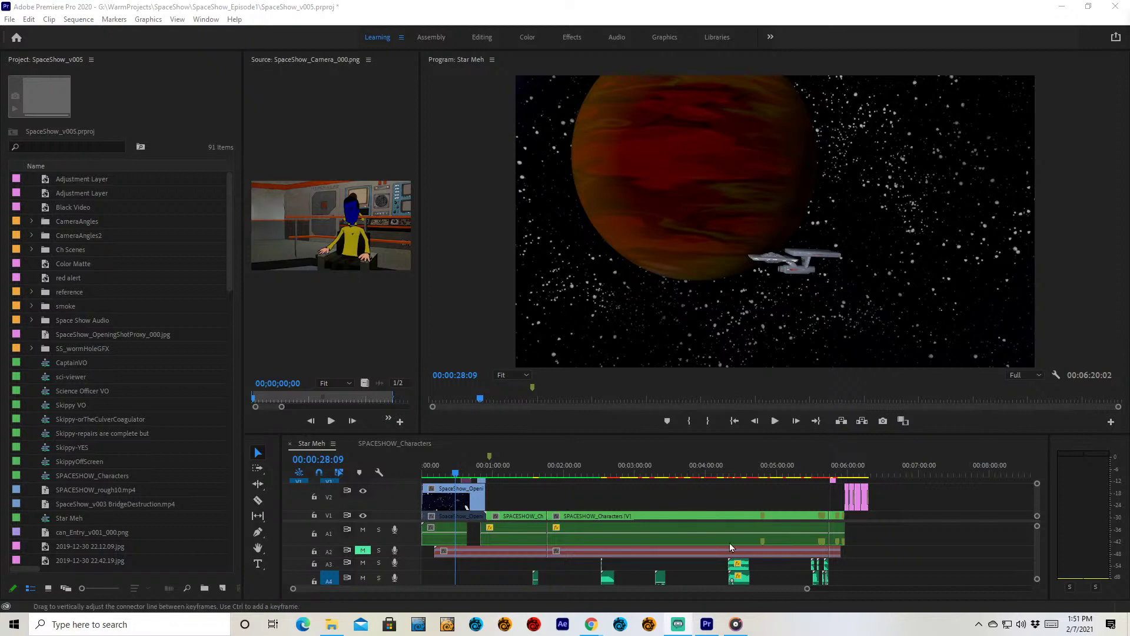
- Try again to open SpaceShow_v005.prproj from the Episode1 folder, choosing Adobe Premiere Pro 2020 as the program
left_click(339, 631)
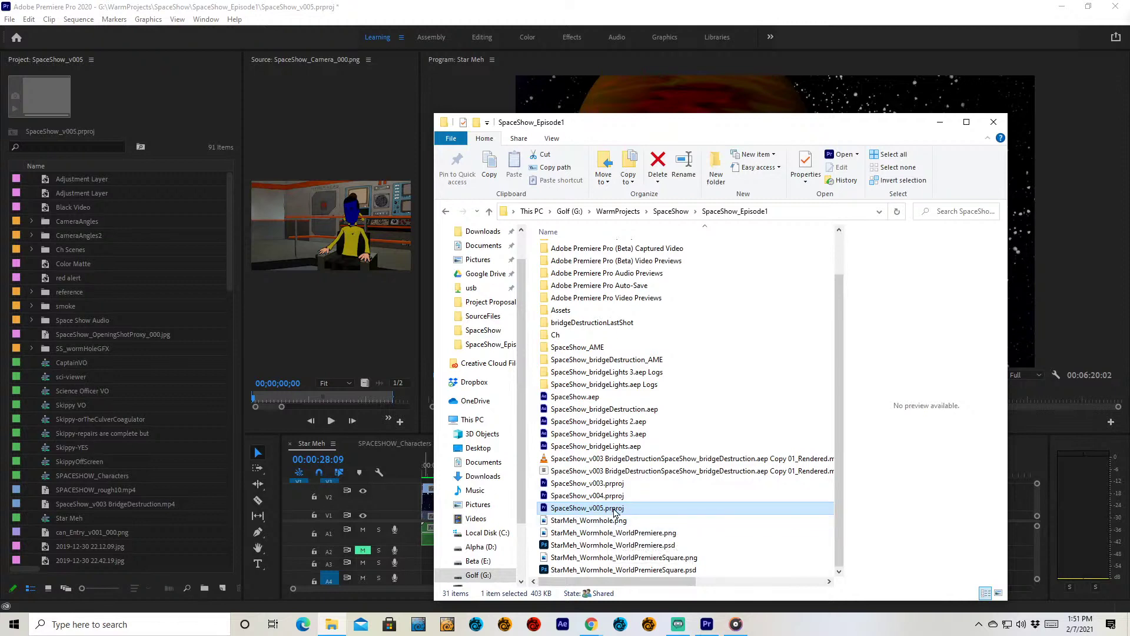
right_click(614, 511)
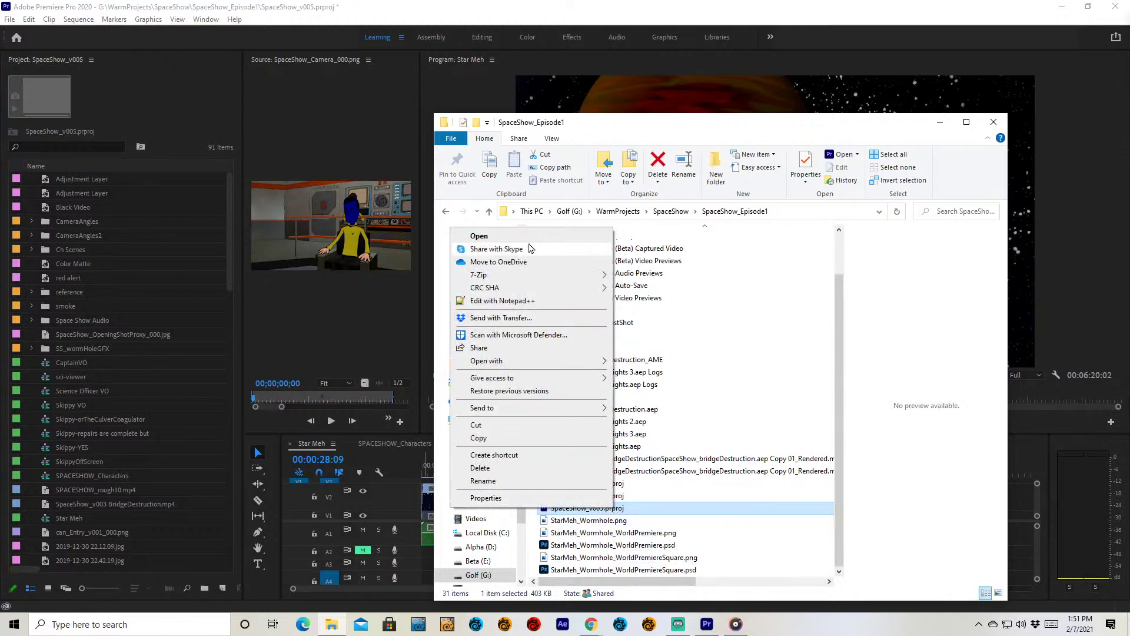
mouse_move(568, 362)
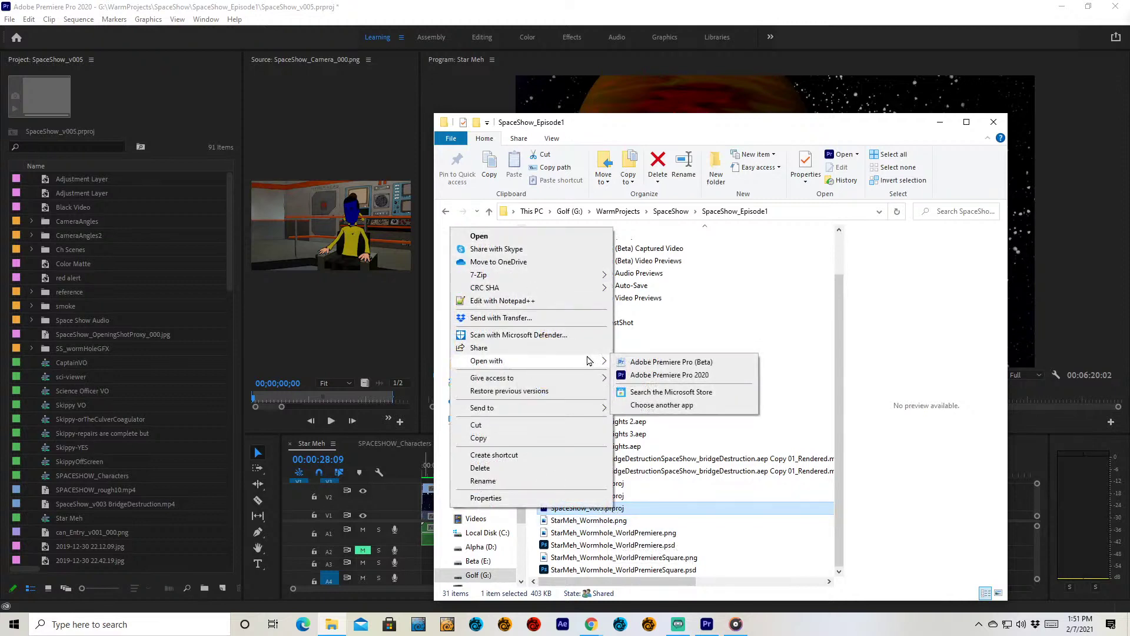
left_click(650, 377)
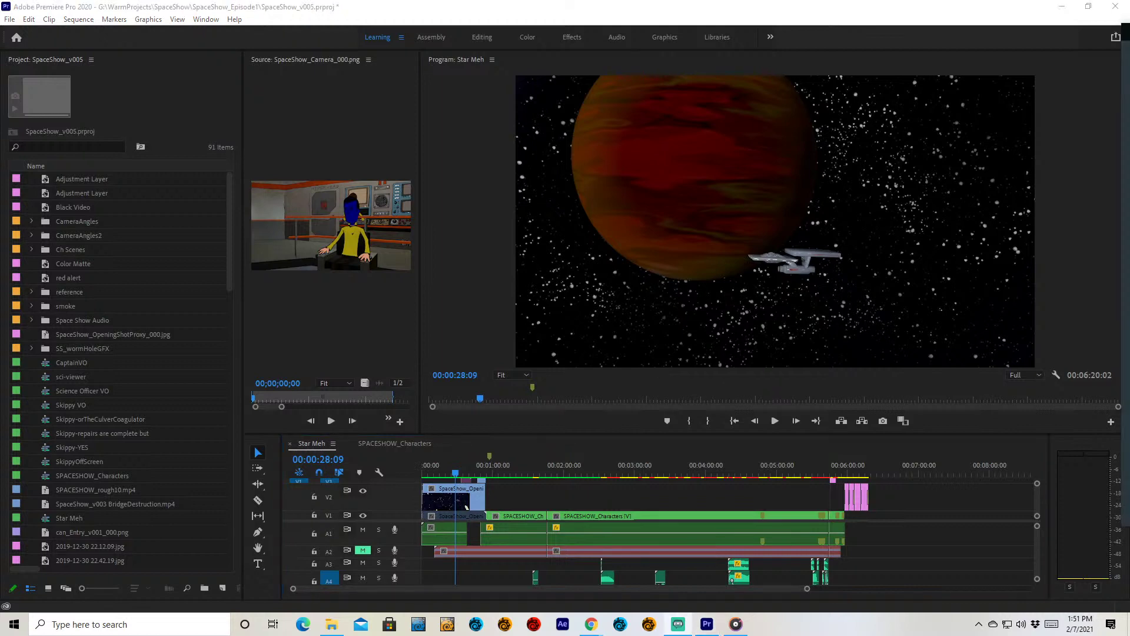
- Switch to Streamlabs OBS, check the mixer's advanced audio settings, and move the window off this screen
left_click(678, 624)
left_click_drag(672, 121, 578, 57)
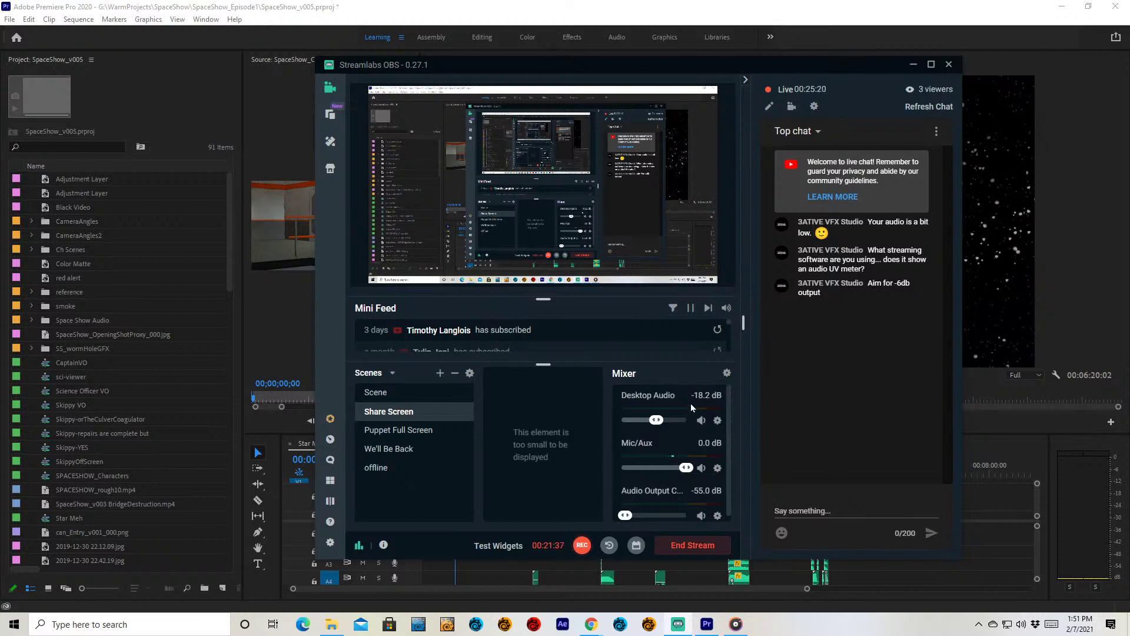
left_click(728, 375)
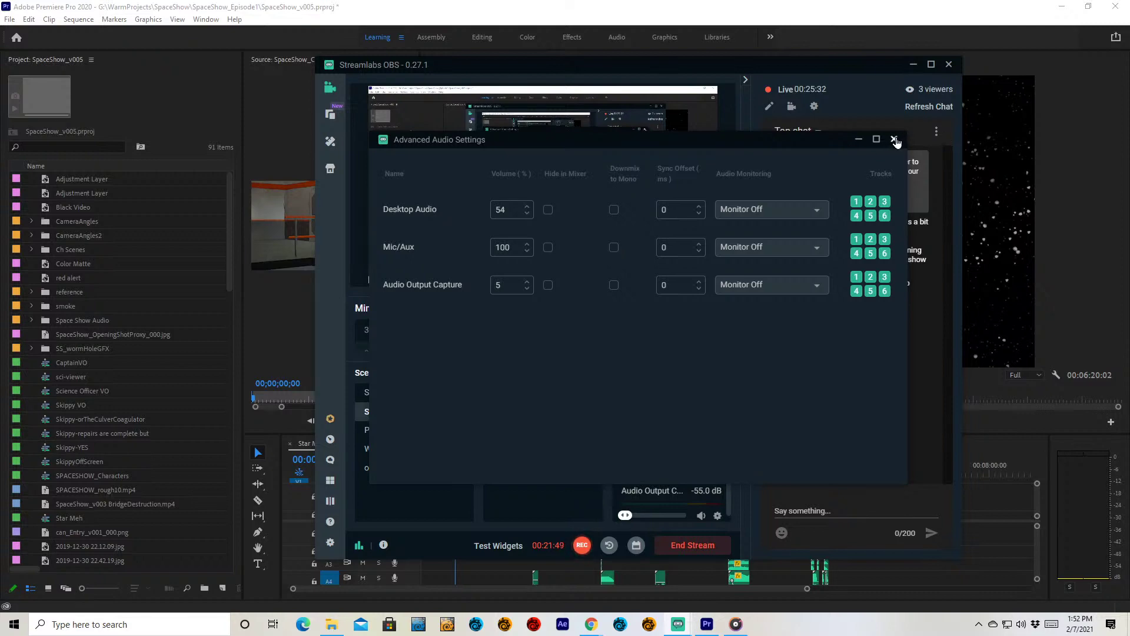
left_click(895, 140)
left_click_drag(735, 66, 1129, 77)
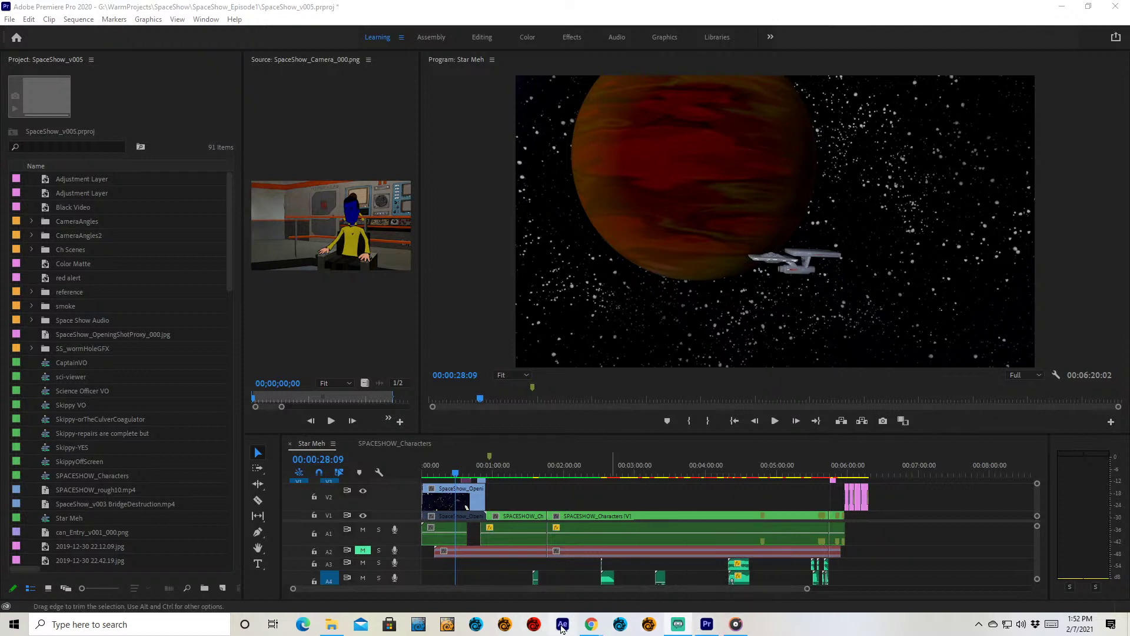
- Switch to After Effects 2020 and start opening an existing project
left_click(562, 625)
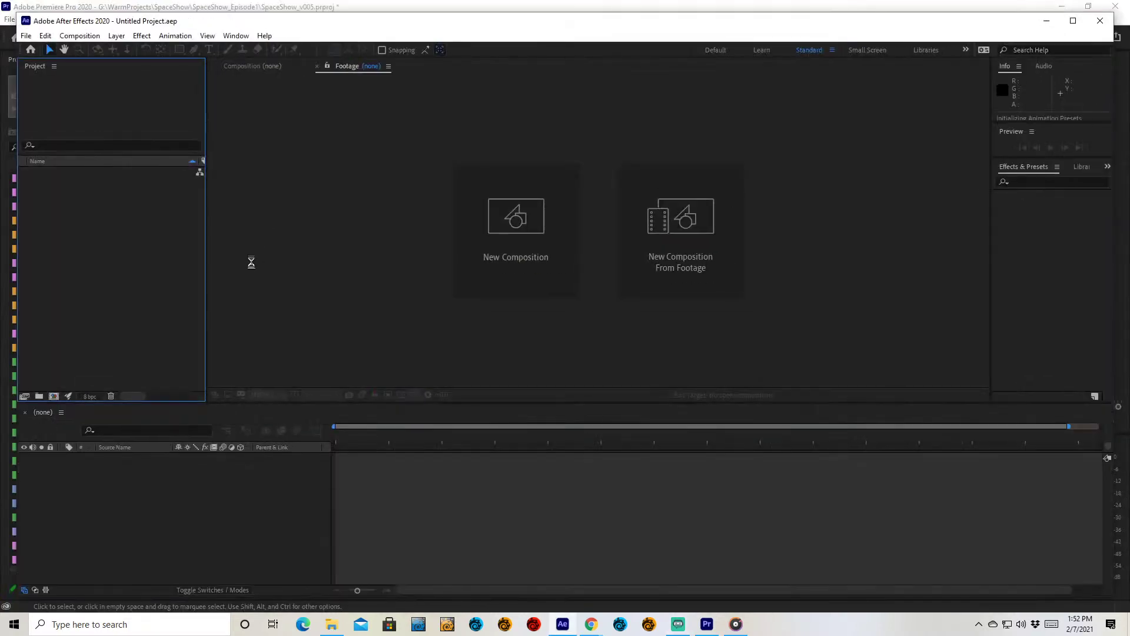
left_click(27, 36)
left_click(73, 74)
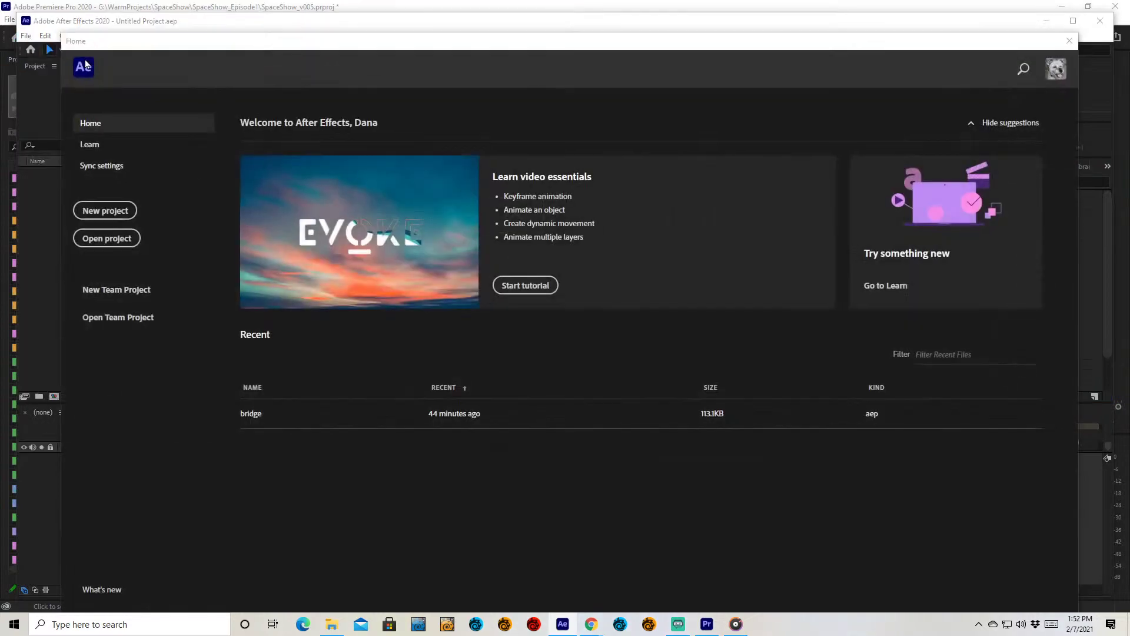
left_click(119, 238)
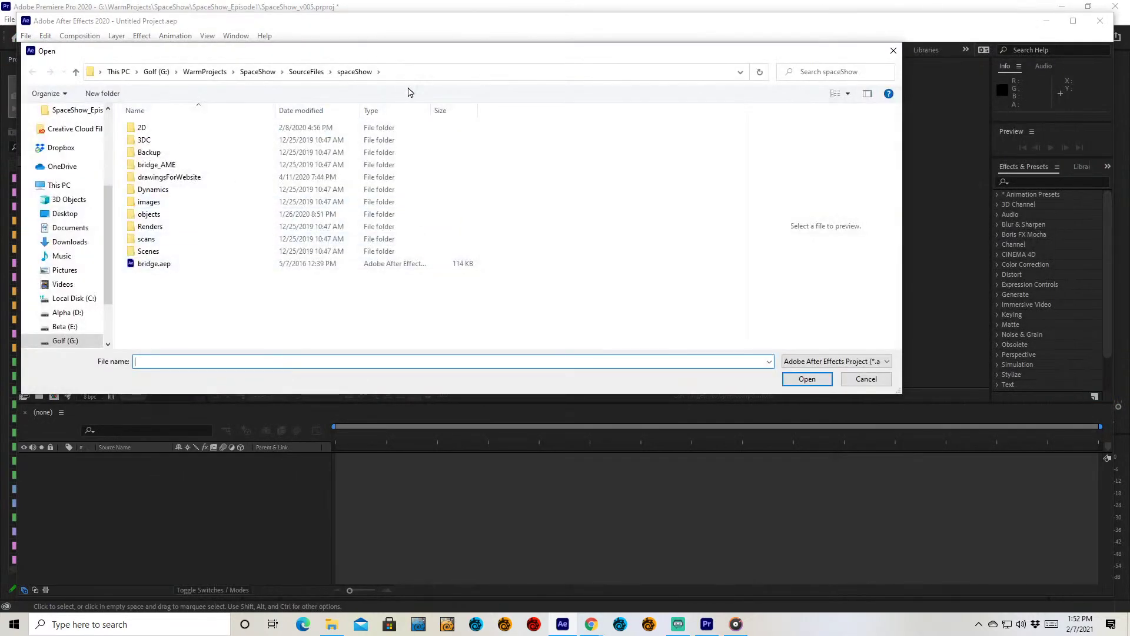
- Open SpaceShow.aep from the WarmProjects\SpaceShow\SpaceShow_Episode1 folder
left_click(204, 72)
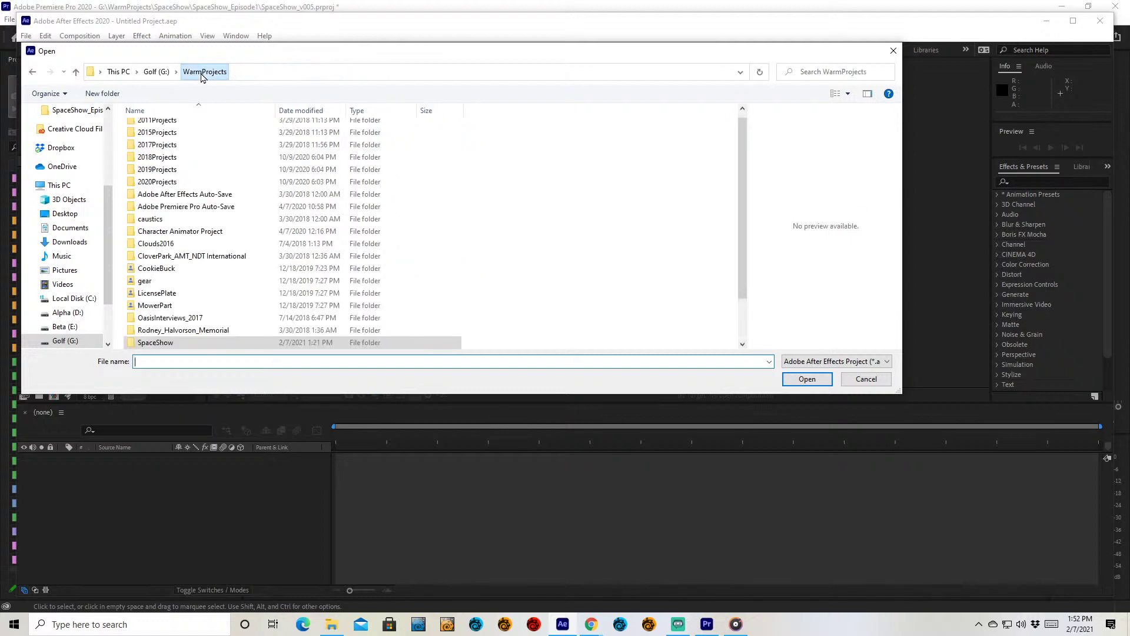
double_click(167, 343)
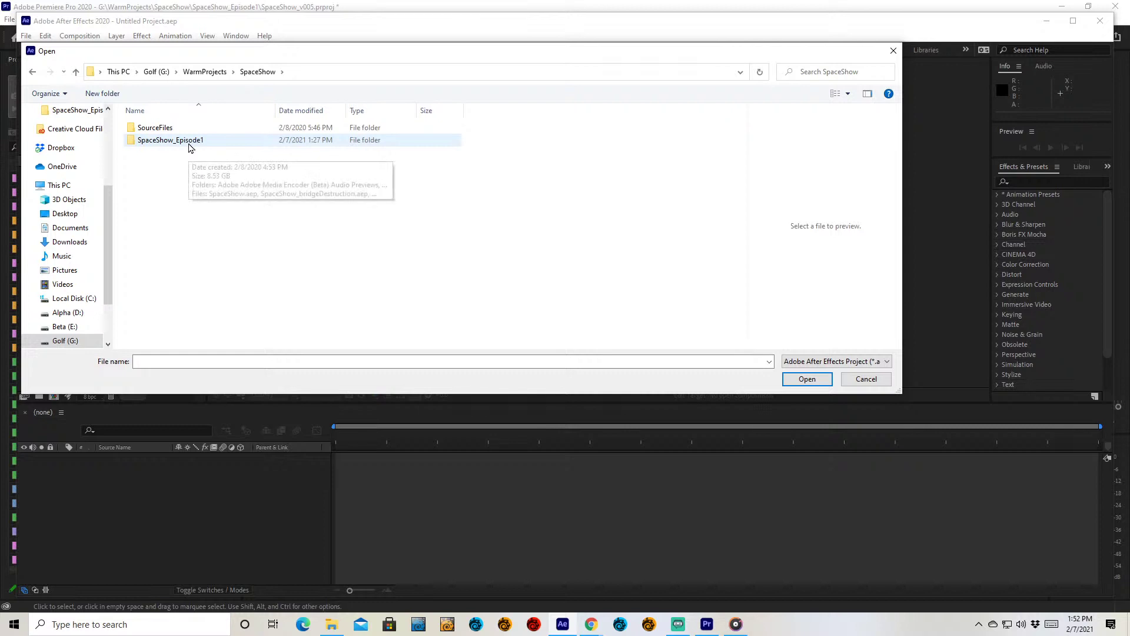
double_click(189, 141)
scroll(230, 335, "down", 1)
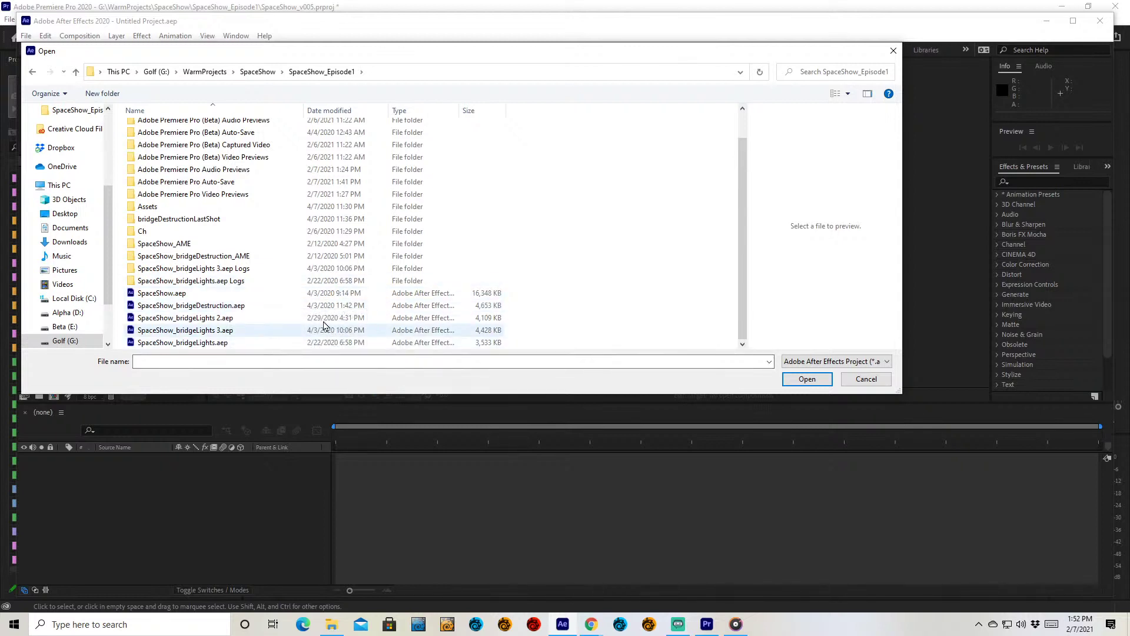
left_click(318, 294)
left_click(804, 379)
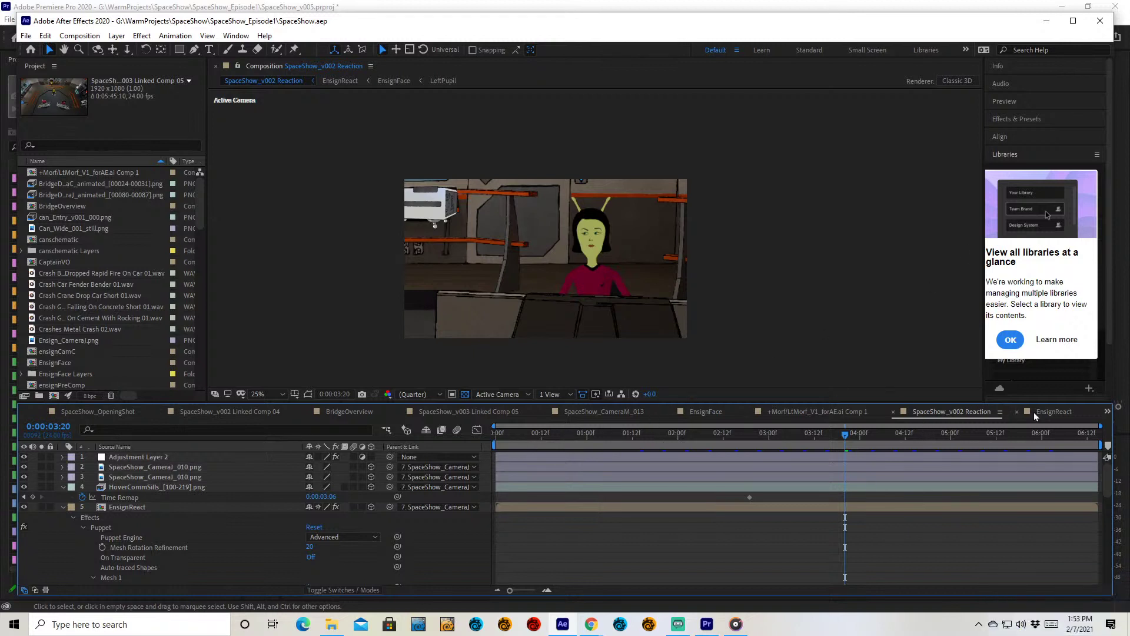
- Bring up the SpaceShow_OpeningShot composition with a larger timeline, fit it in the viewer, and preview it at 0:00:22:15 and 0:00:09:00
left_click(85, 412)
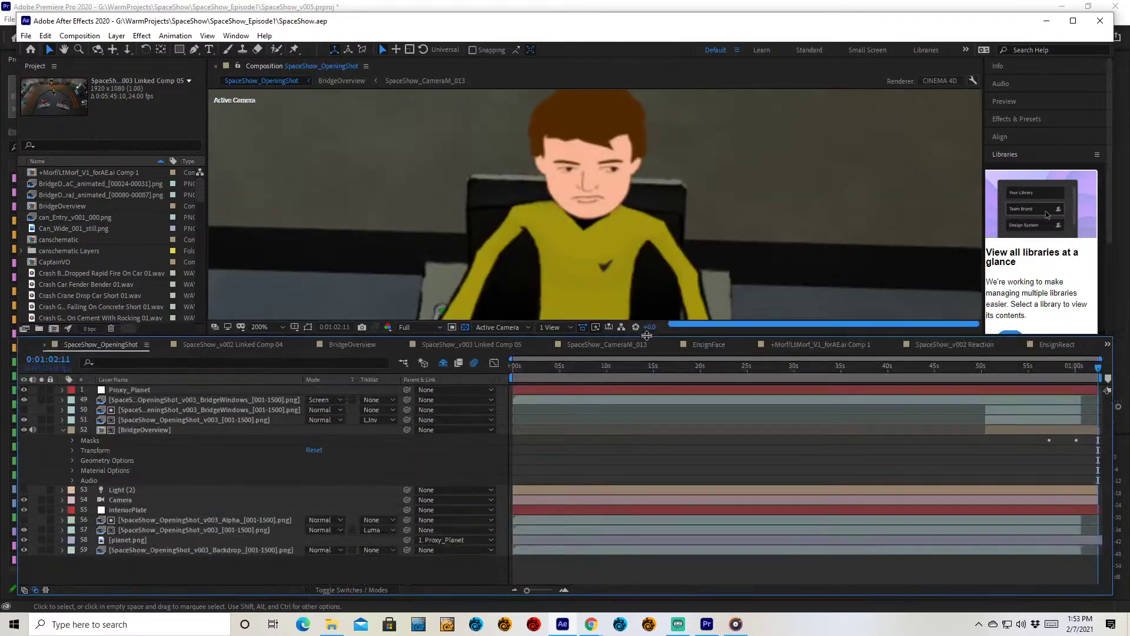
left_click_drag(633, 404, 653, 360)
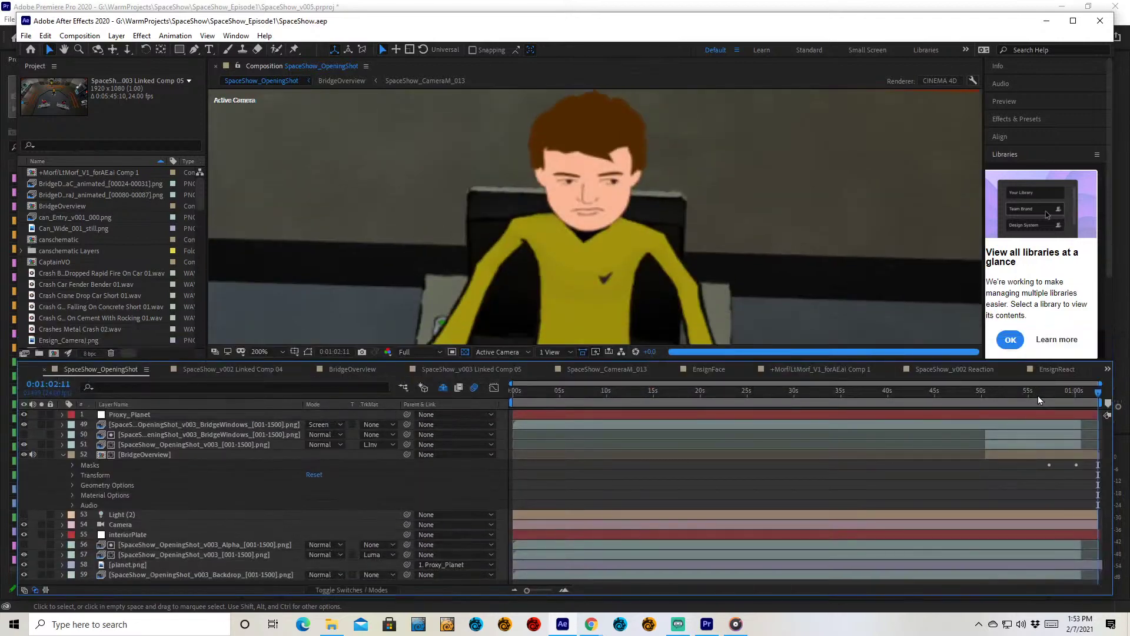
left_click_drag(1040, 391, 725, 392)
left_click(266, 352)
left_click(273, 562)
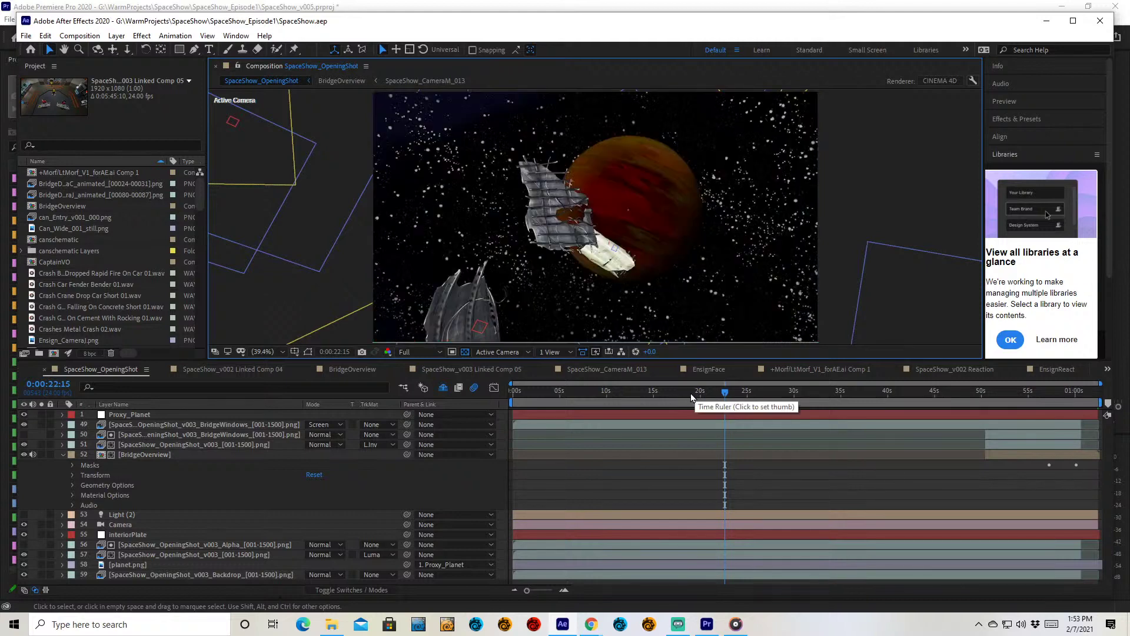
left_click(596, 398)
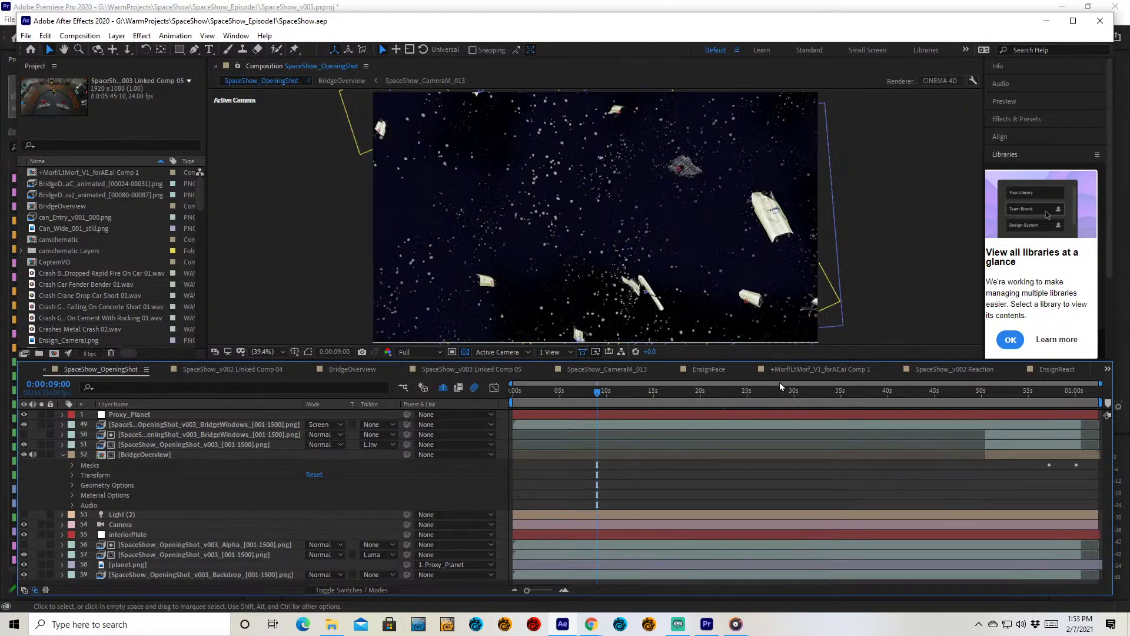
- Try to move the large debris layer sideways out of the frame at 0:00:09:00, and undo the move
left_click(781, 231)
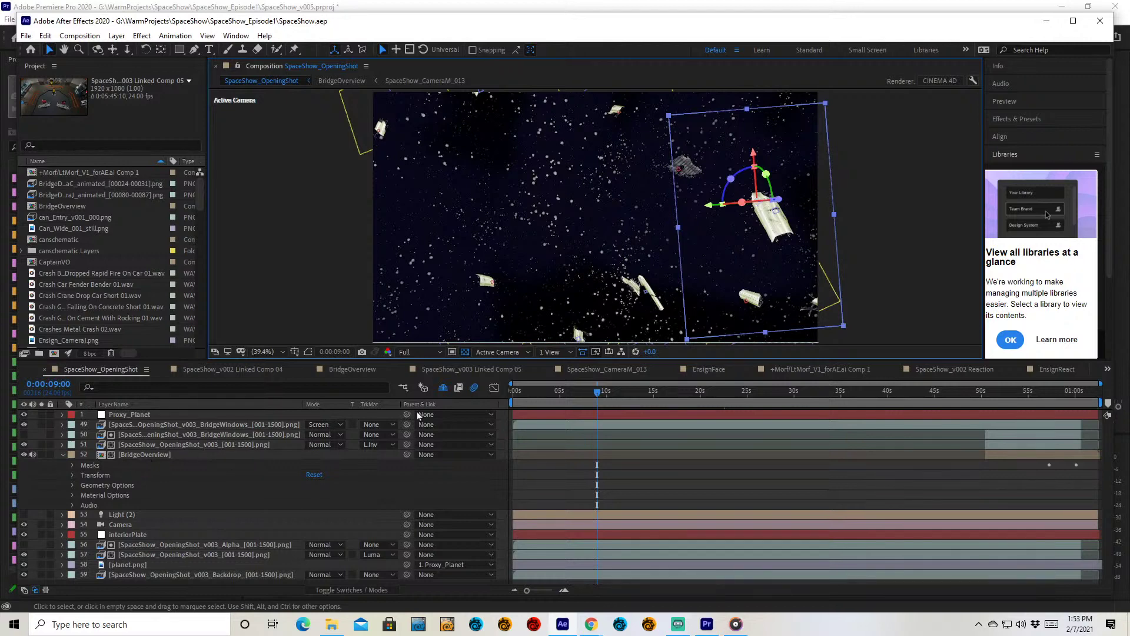
left_click_drag(763, 202, 910, 217)
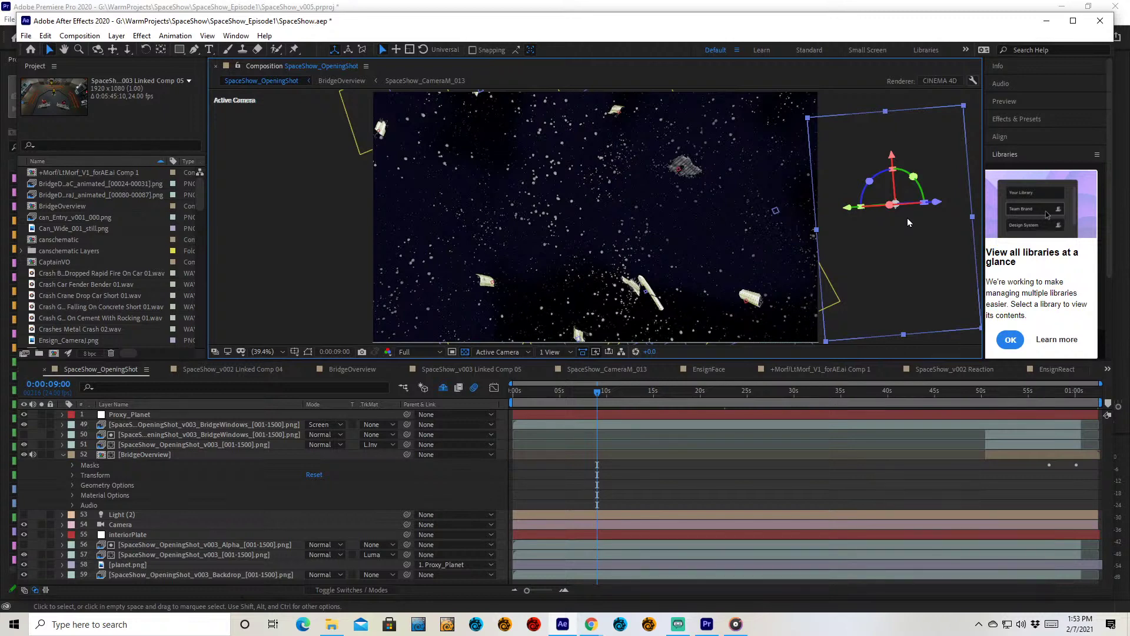
key("ctrl+z")
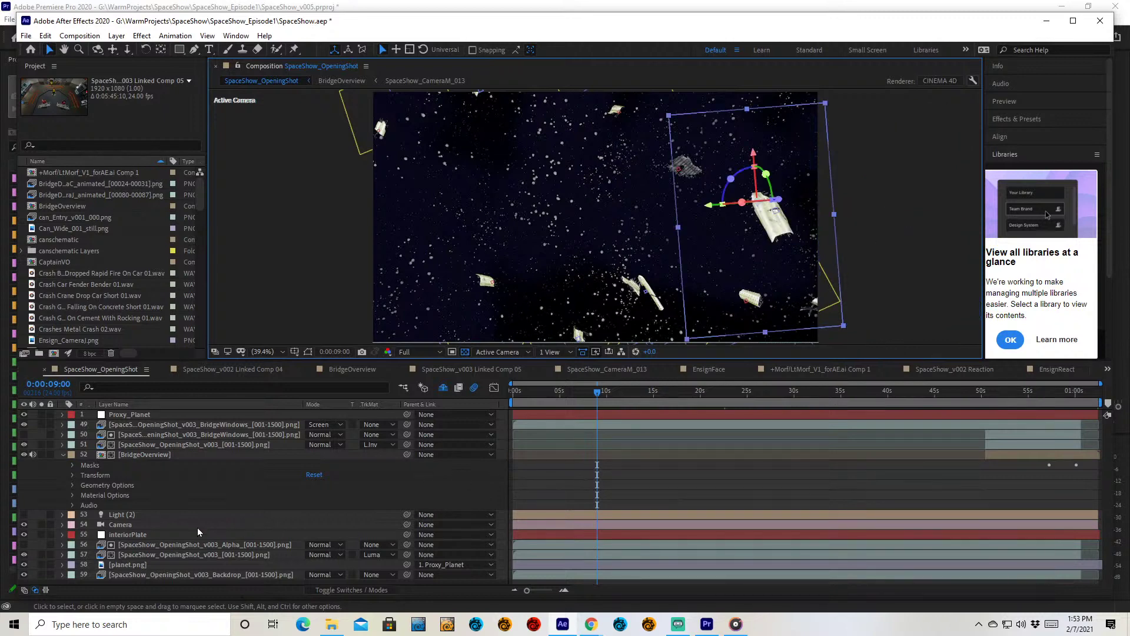
- Examine the Camera and interiorPlate layers, temporarily soloing interiorPlate to view it at 0:00:40:09 and 0:00:54:10
left_click(199, 525)
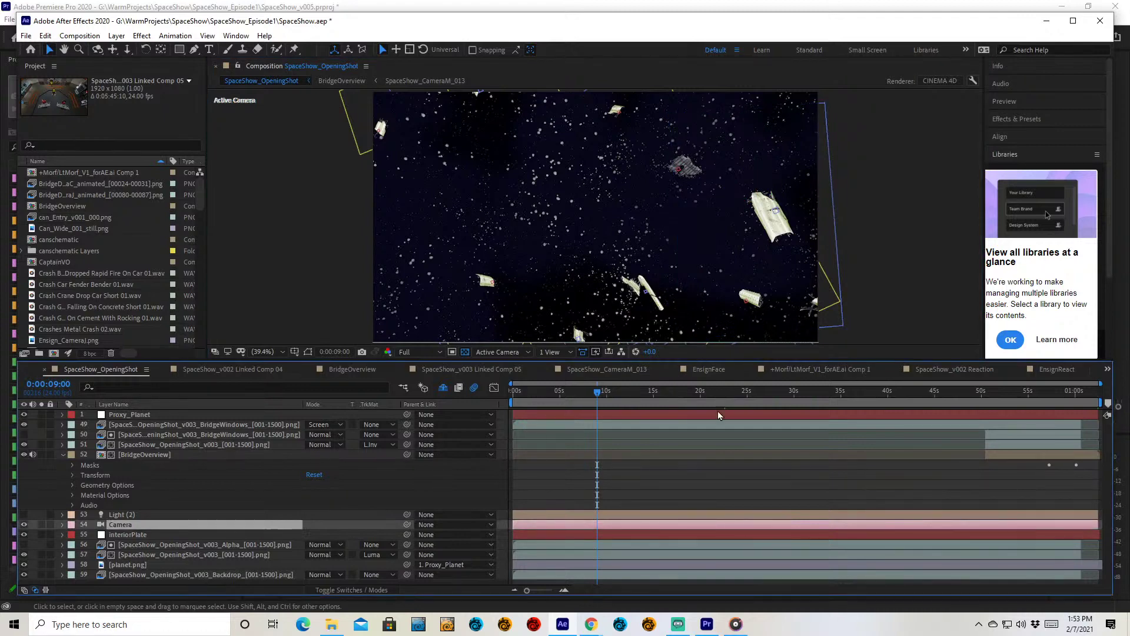
left_click(629, 396)
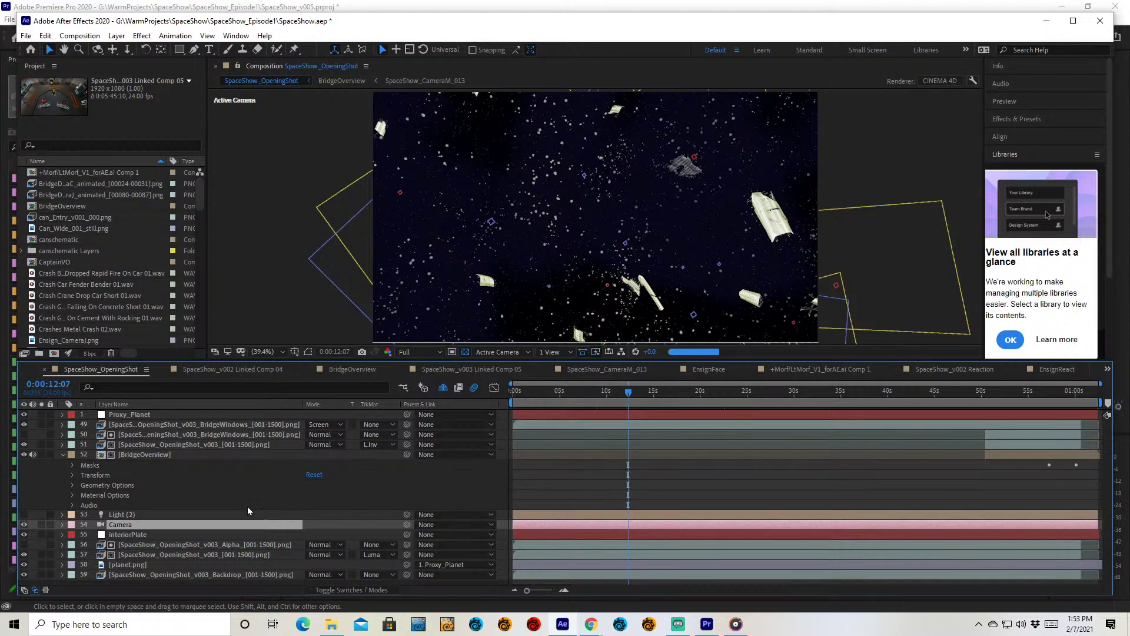
left_click(126, 535)
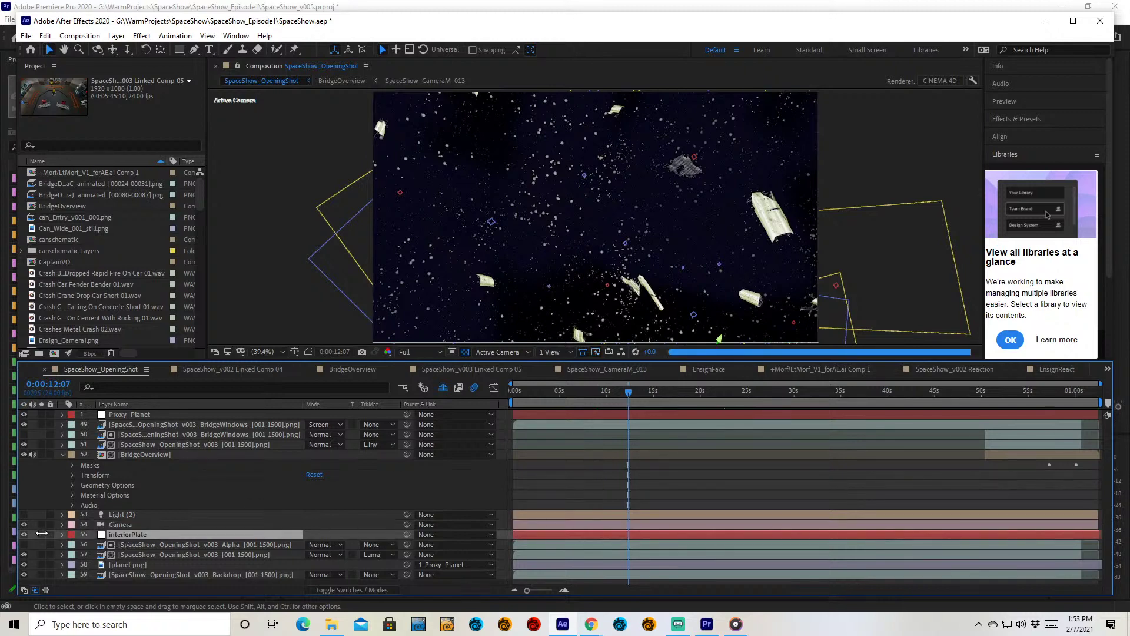
left_click(39, 535)
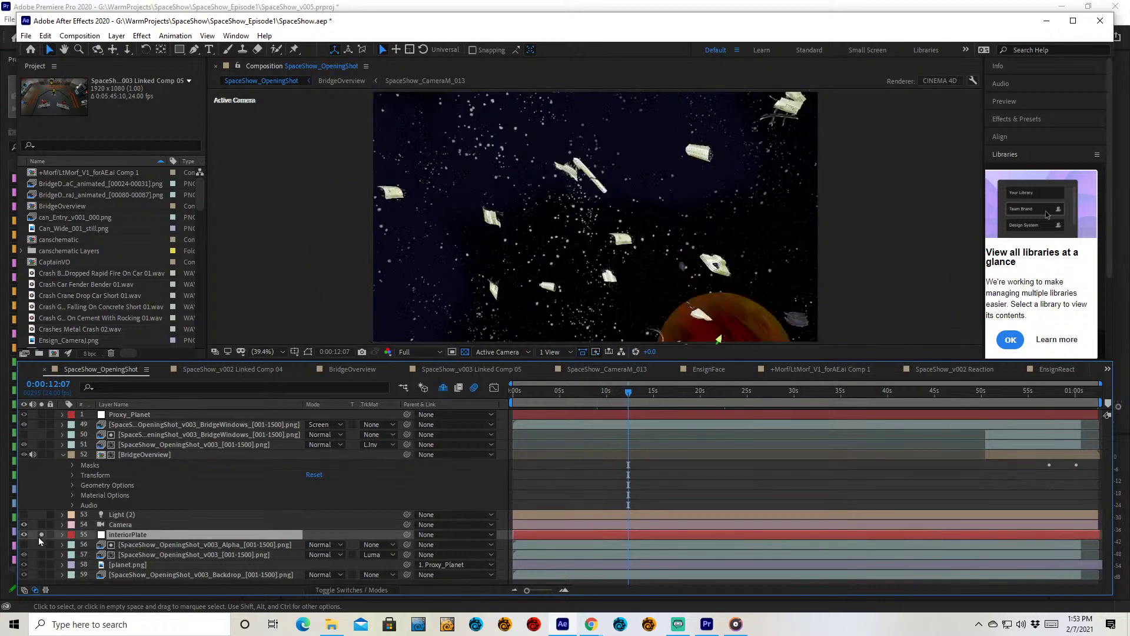
left_click(891, 400)
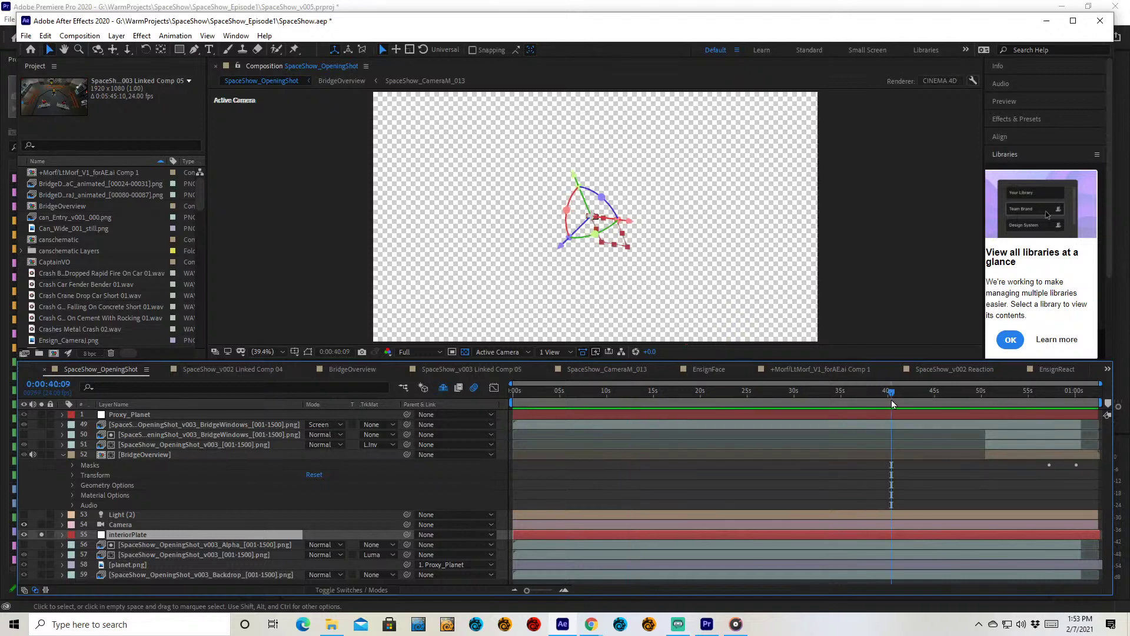
left_click(1022, 407)
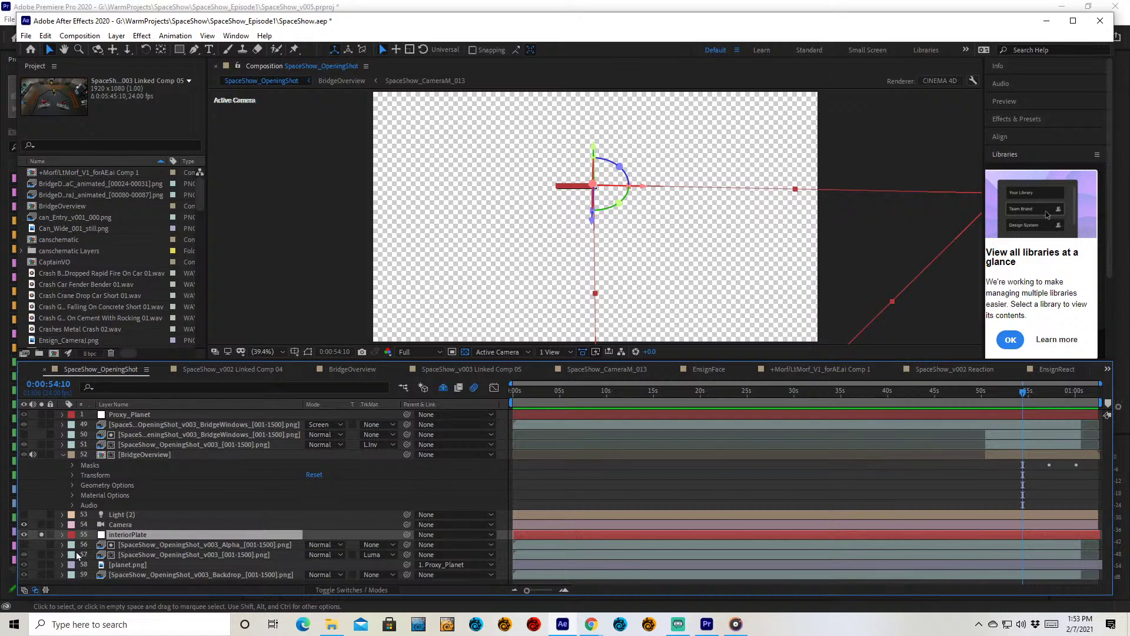
left_click(40, 535)
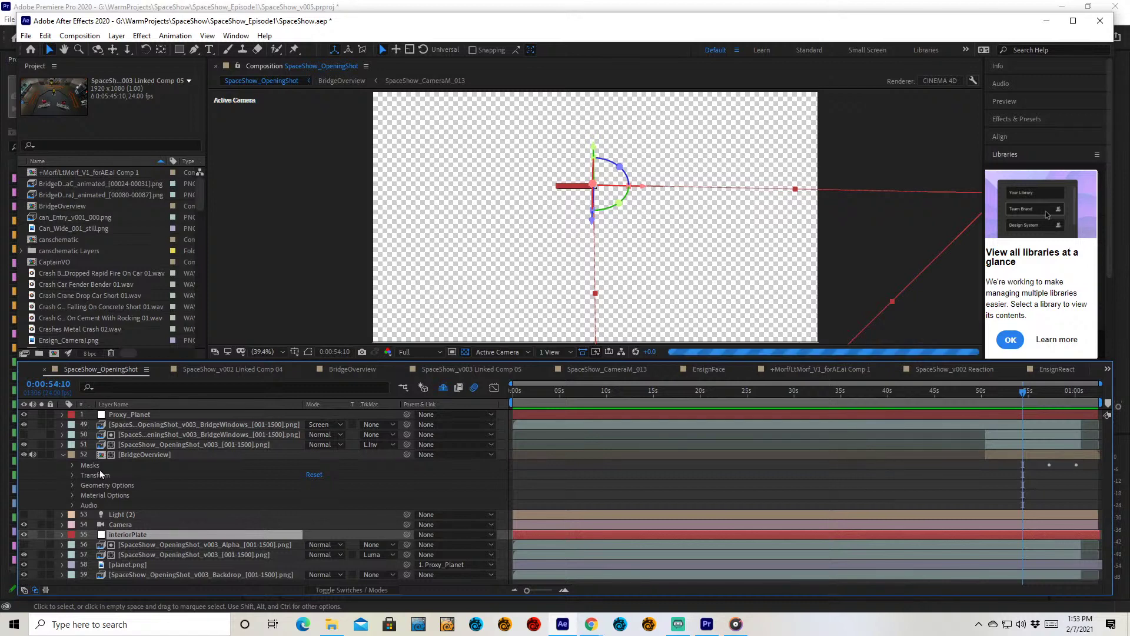
- Solo the BridgeOverview layer and preview it at 0:00:58:15 and 0:01:00:21
left_click(40, 455)
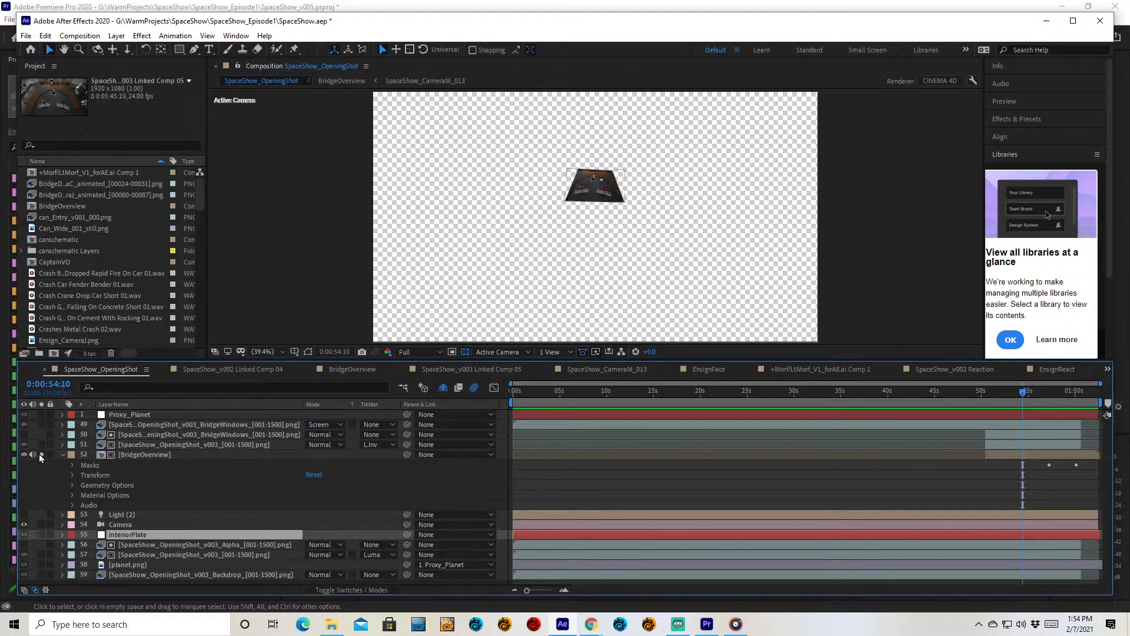
left_click(1063, 393)
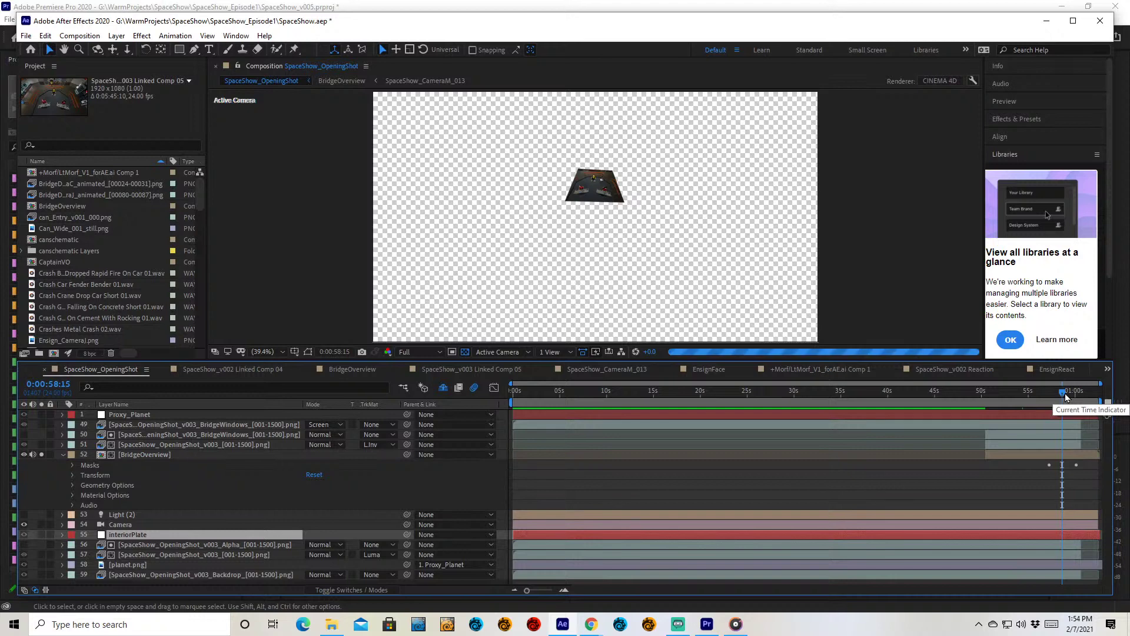
left_click(1081, 392)
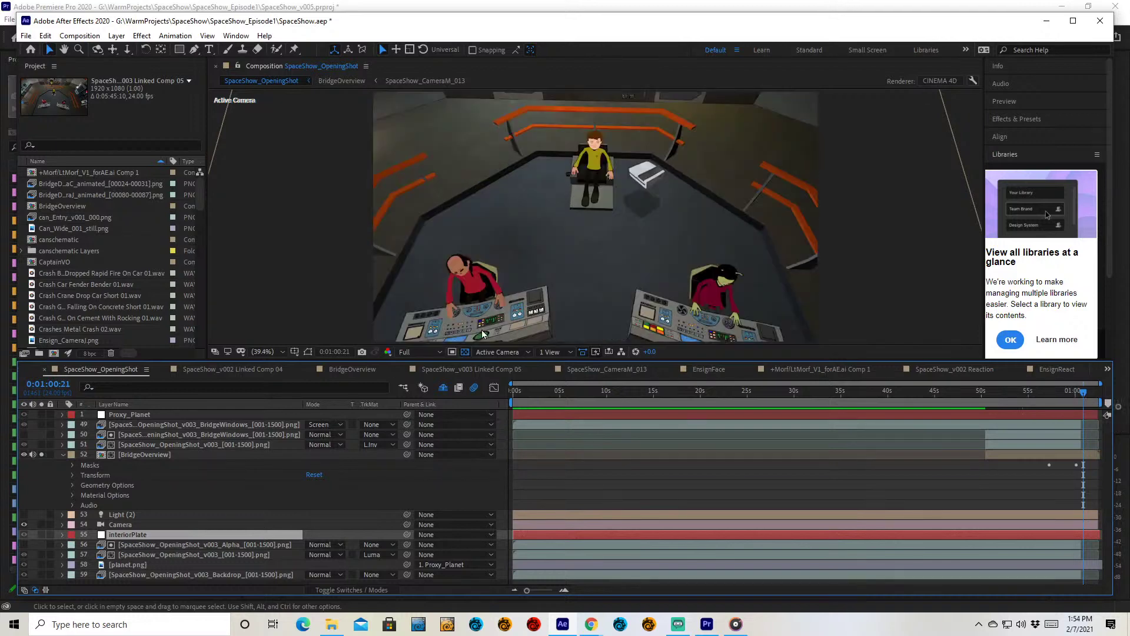
- Open the nested BridgeOverview composition and fit it in the viewer
double_click(1040, 453)
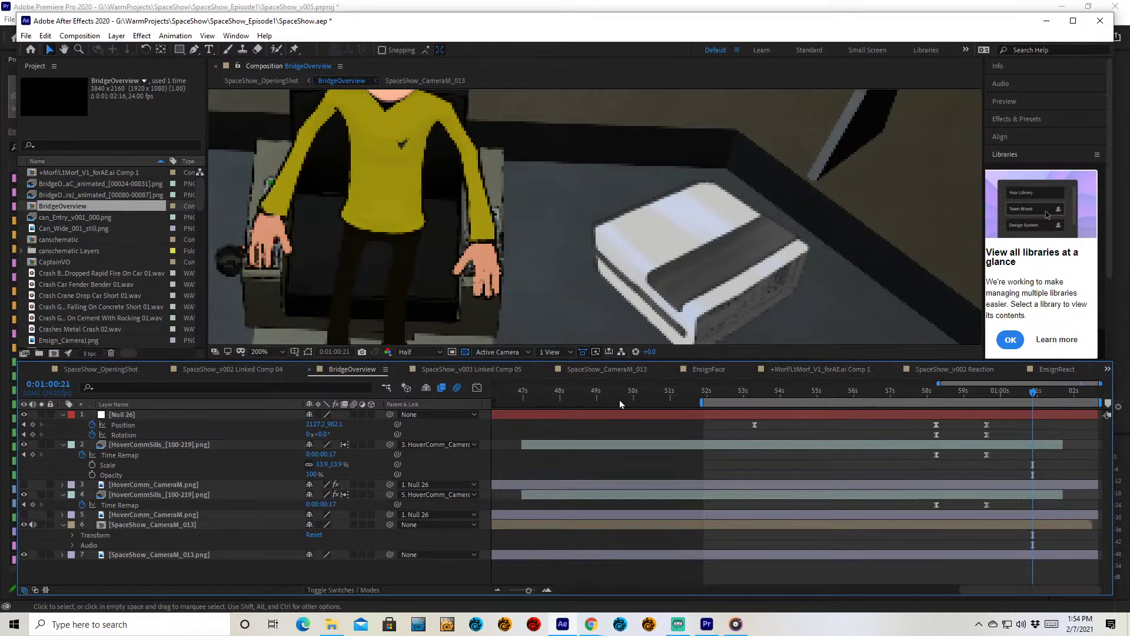
left_click(259, 352)
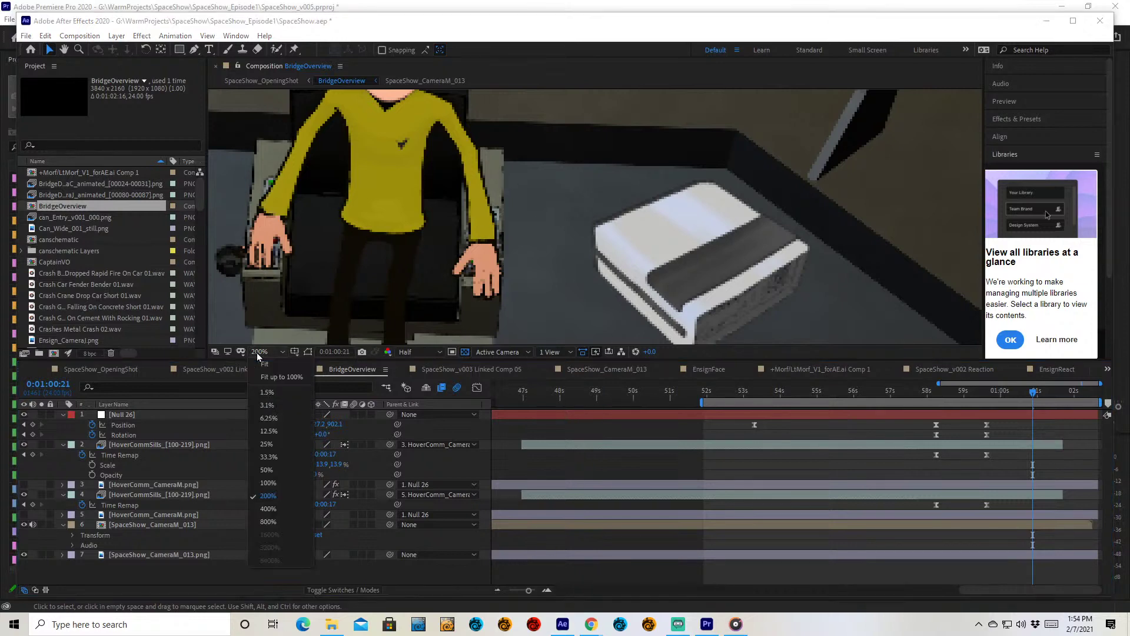
left_click(268, 365)
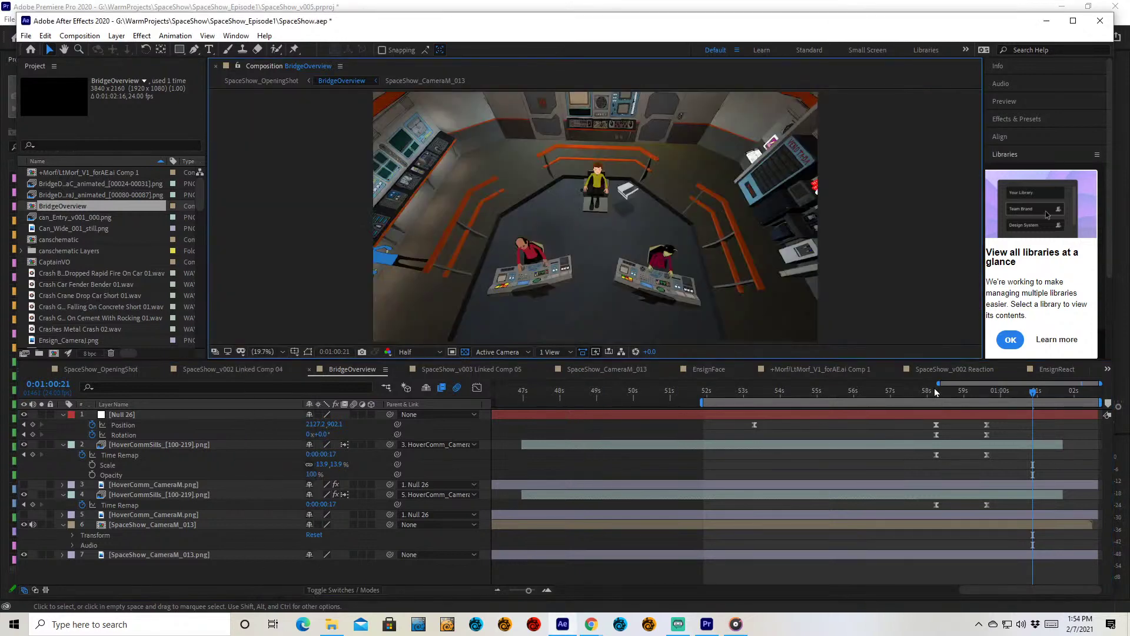
- Select the upper HoverCommSills layer and preview its animation between 0:00:57:03 and 0:01:00:13
left_click(894, 392)
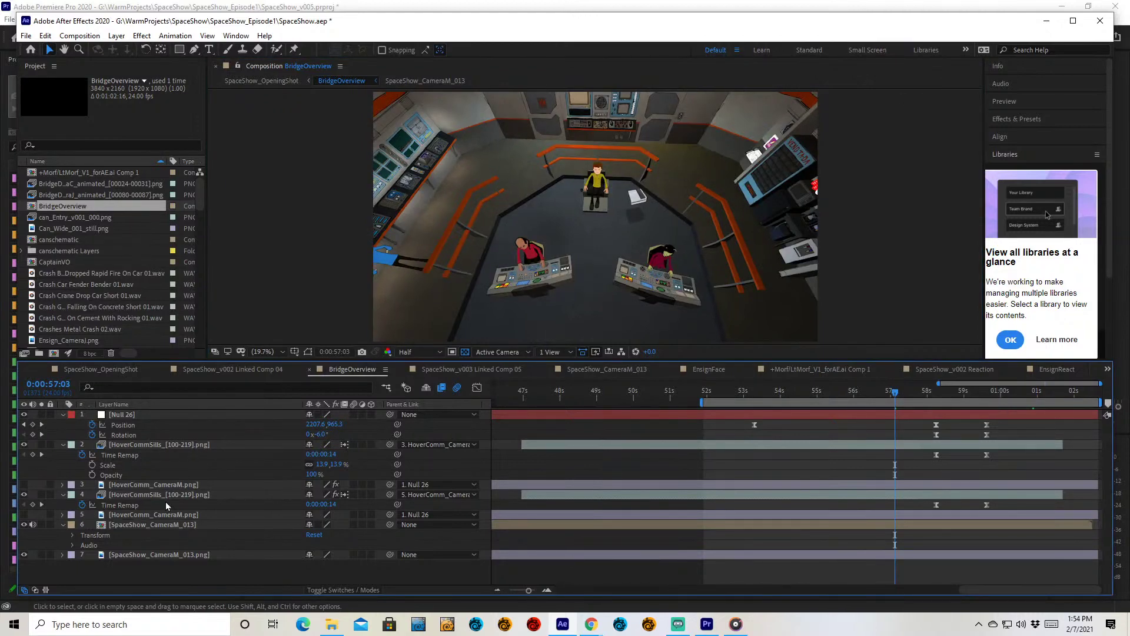
left_click(157, 446)
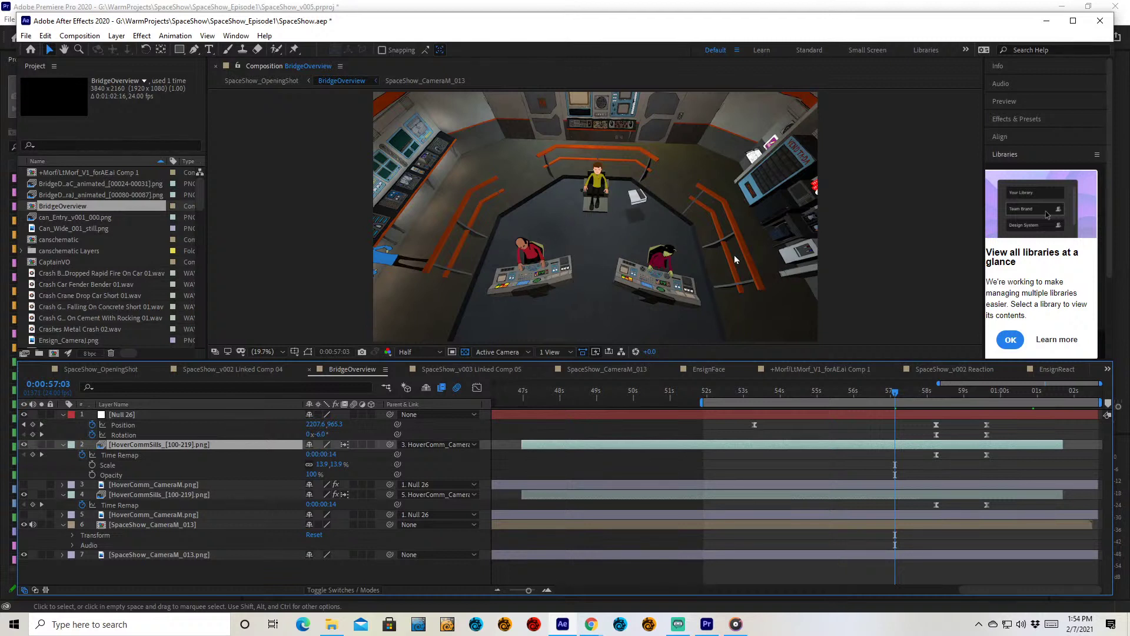
left_click(965, 391)
left_click(1021, 395)
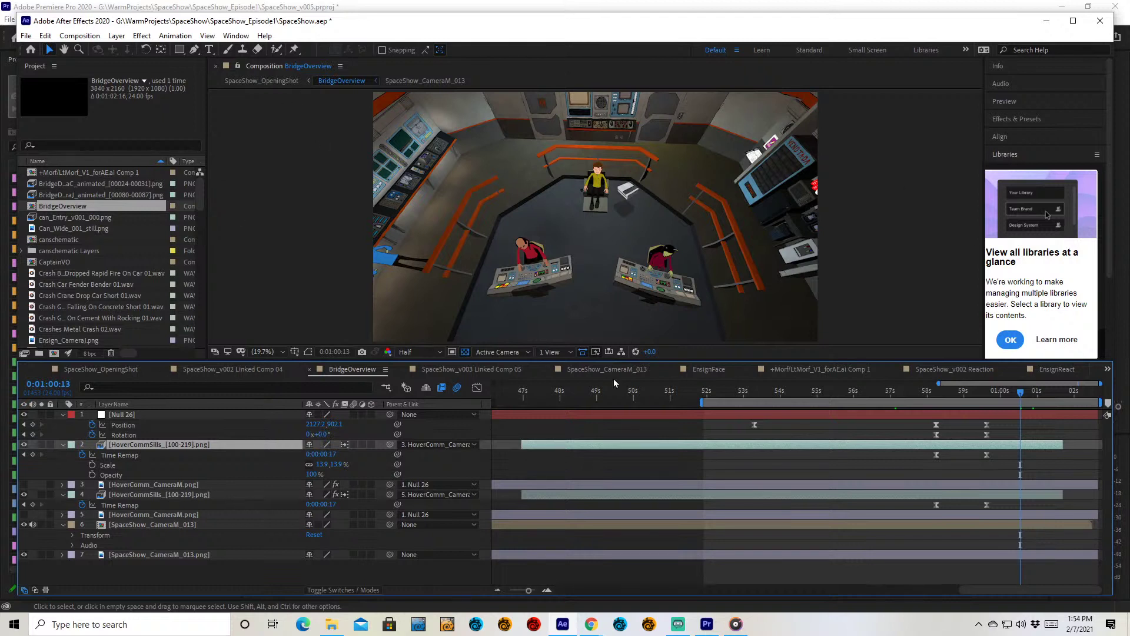
- Close the BridgeOverview composition and bring up the canschematic composition
left_click(310, 372)
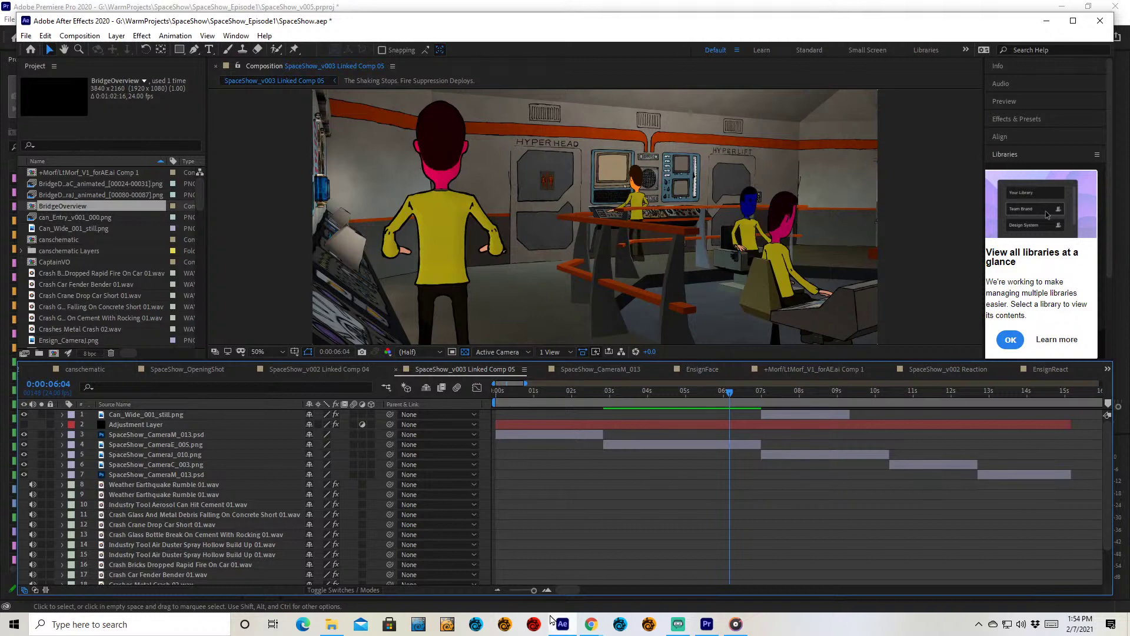
left_click_drag(566, 595, 511, 595)
left_click(1107, 369)
left_click(86, 368)
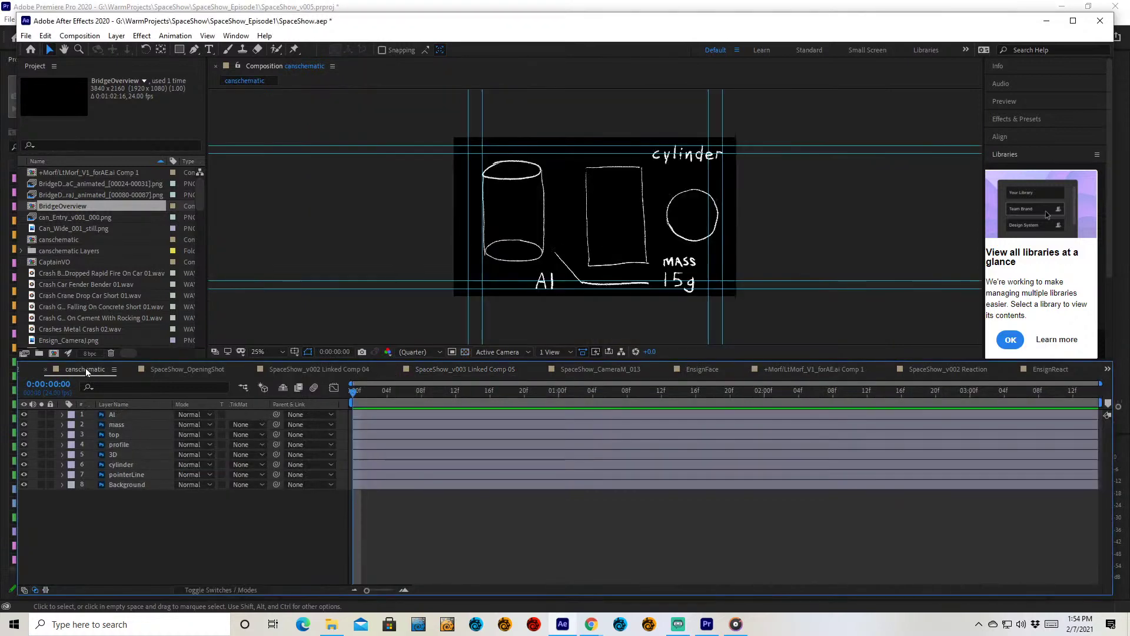
- Preview canschematic up to 0:00:02:18 in the maximized window, and switch to the SpaceShow_v002 Linked Comp 02 composition
double_click(421, 22)
left_click_drag(390, 393, 763, 393)
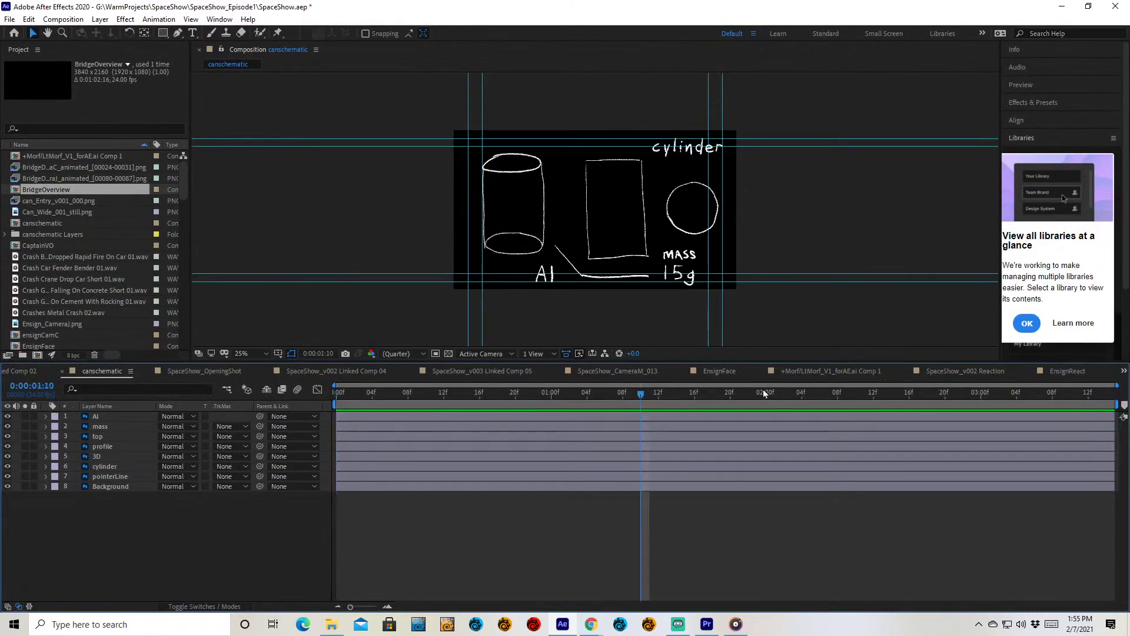
left_click(927, 393)
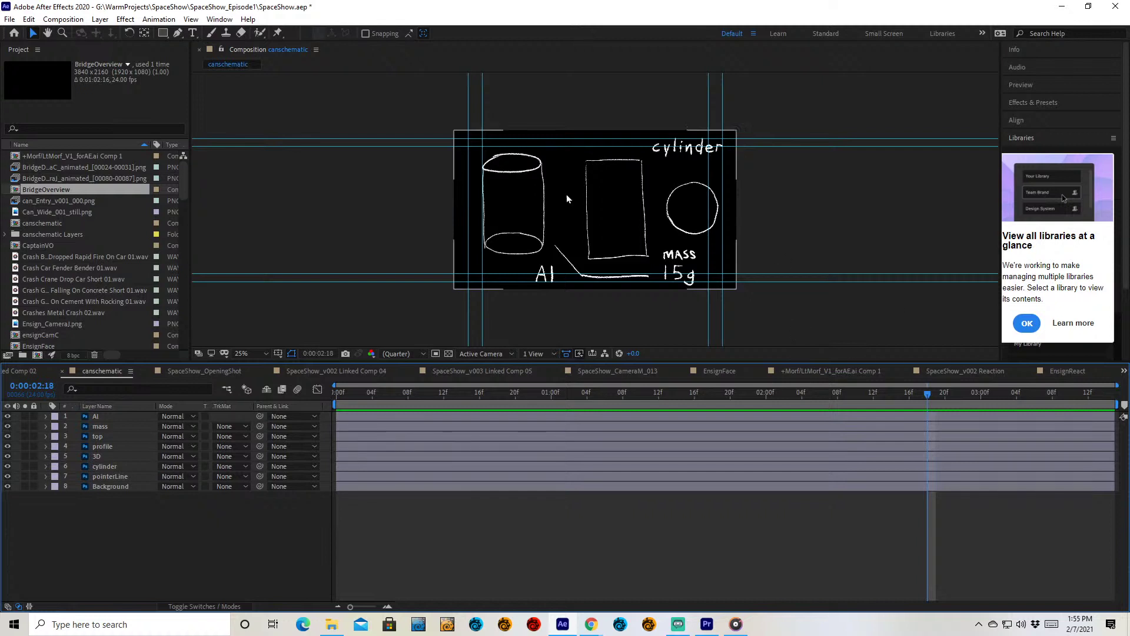
left_click(19, 372)
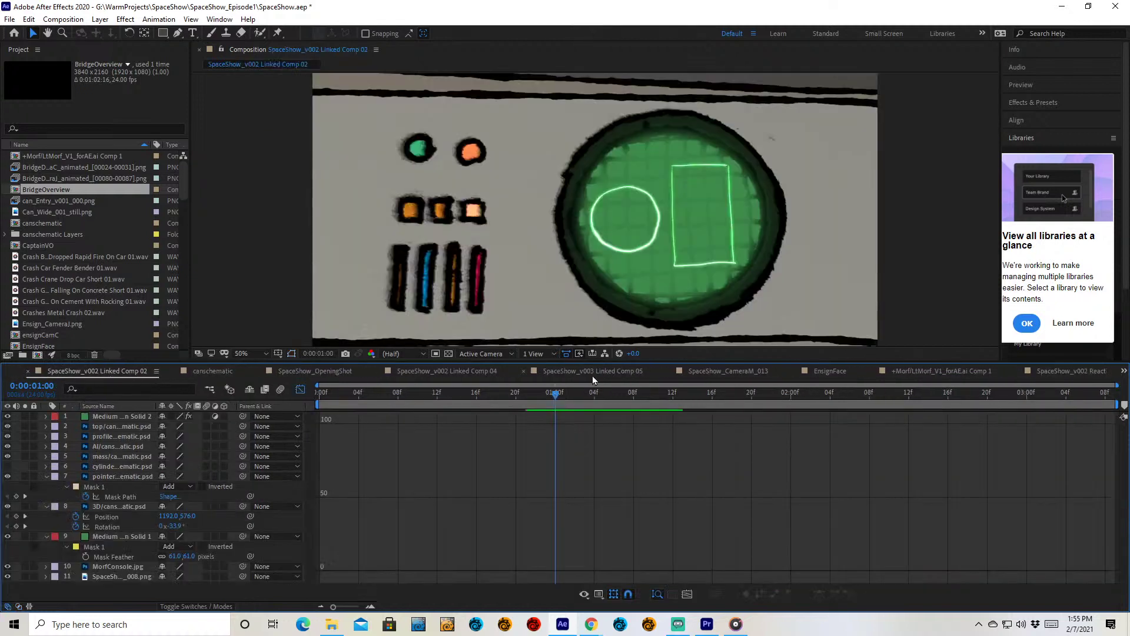
- Set the current time to 0:00:01:08, and search the project items for "brid" and "intro" before clearing the search
left_click(629, 396)
left_click(183, 176)
left_click(126, 131)
type("brid")
key("BackSpace")
key("BackSpace")
key("BackSpace")
key("BackSpace")
key("BackSpace")
type("intro")
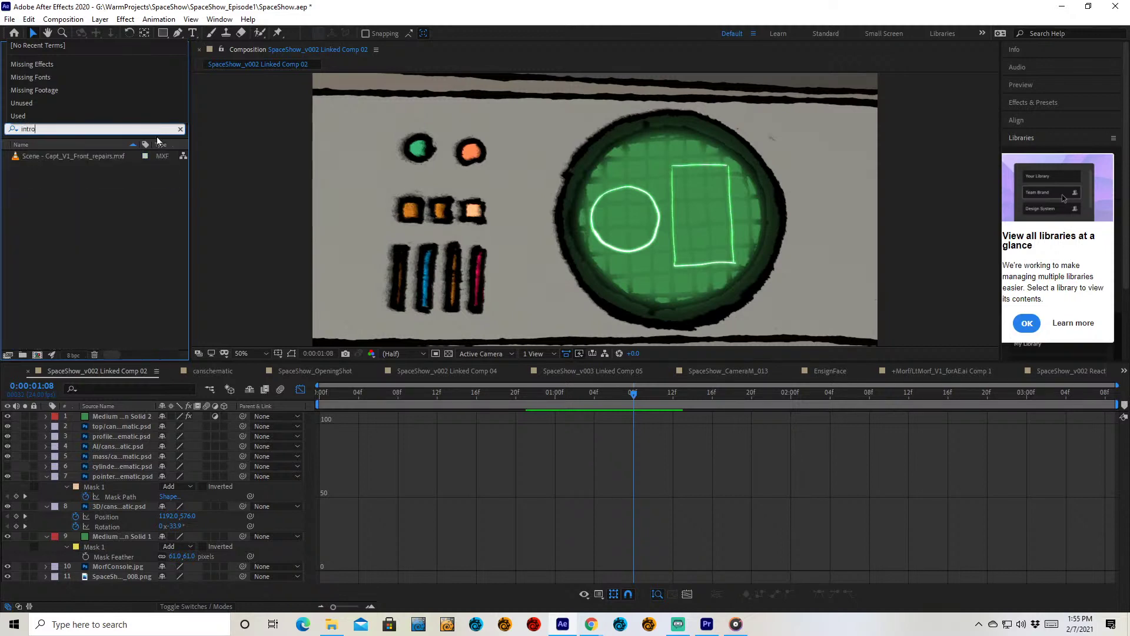
key("BackSpace")
key("BackSpace")
key("BackSpace")
key("BackSpace")
key("BackSpace")
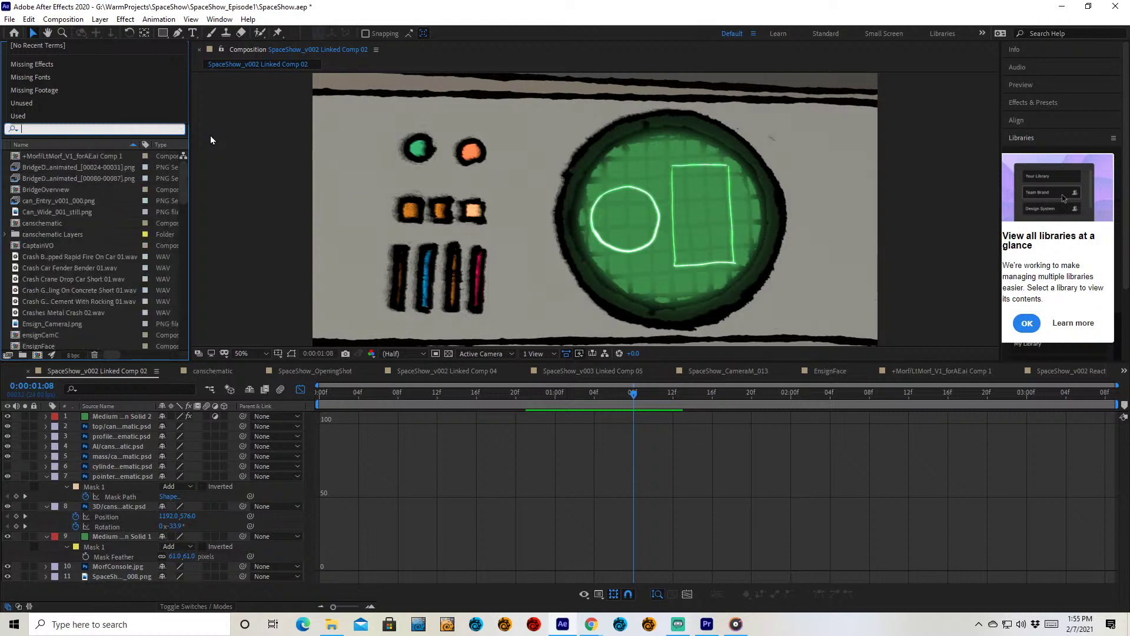
- Find the SpaceShow_CameraC_003 composition among the project items and open it
left_click(120, 224)
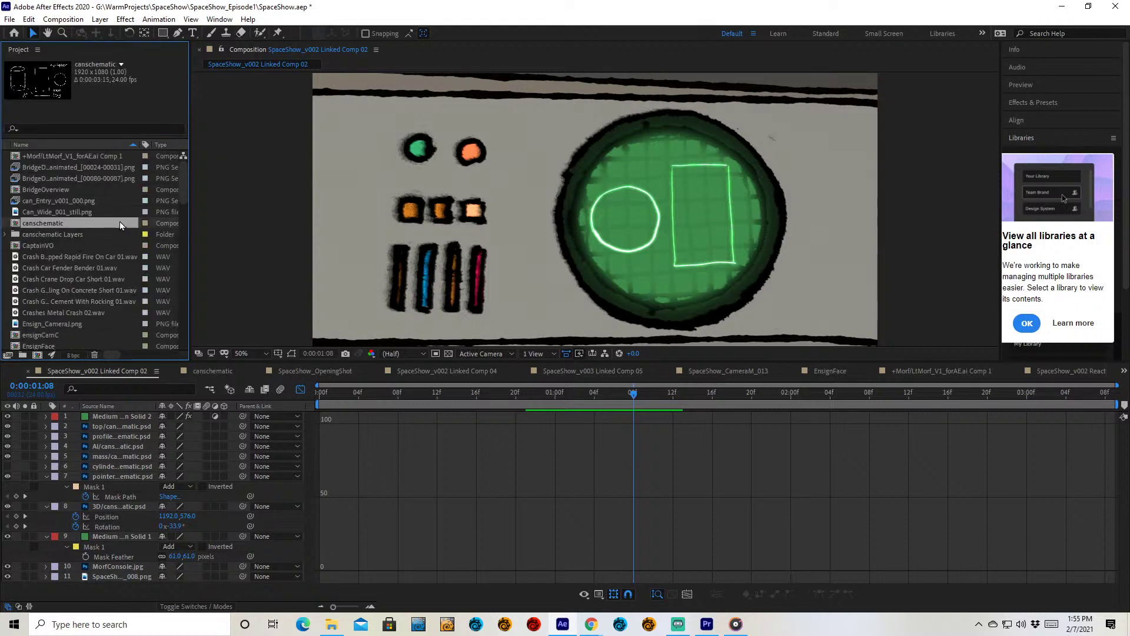
scroll(117, 313, "down", 6)
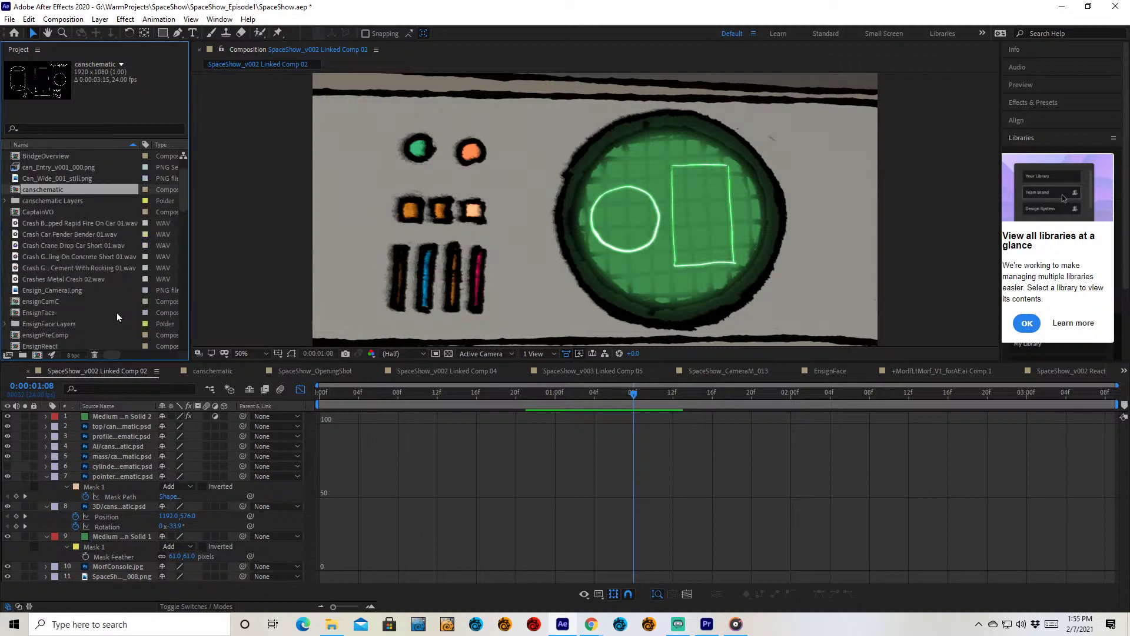
scroll(127, 299, "down", 4)
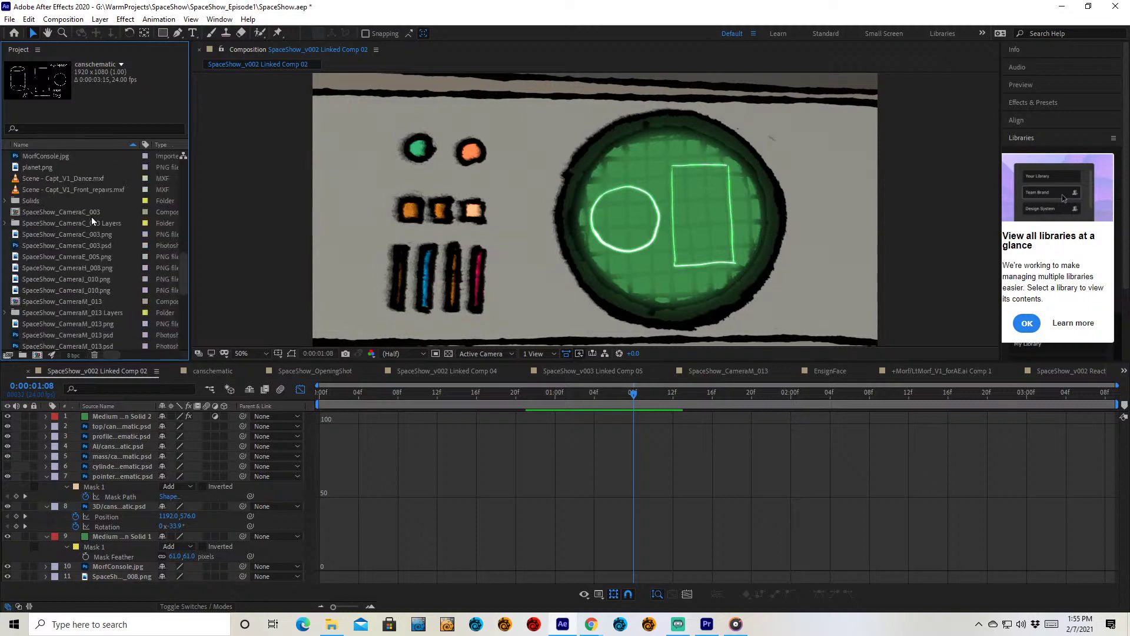
left_click(62, 224)
left_click(86, 260)
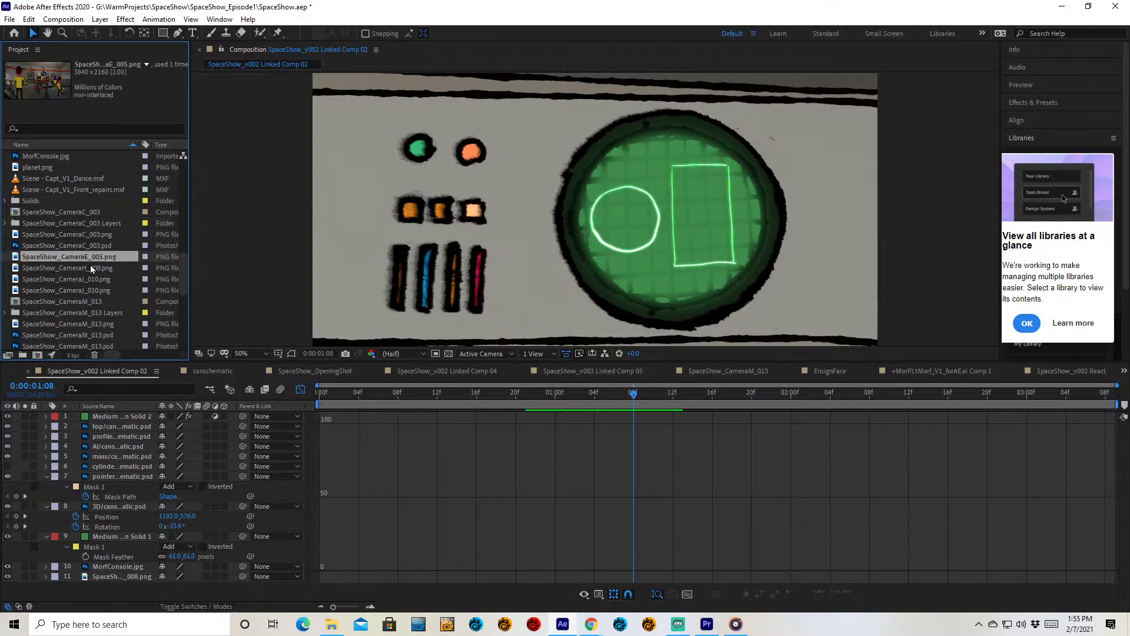
left_click(104, 223)
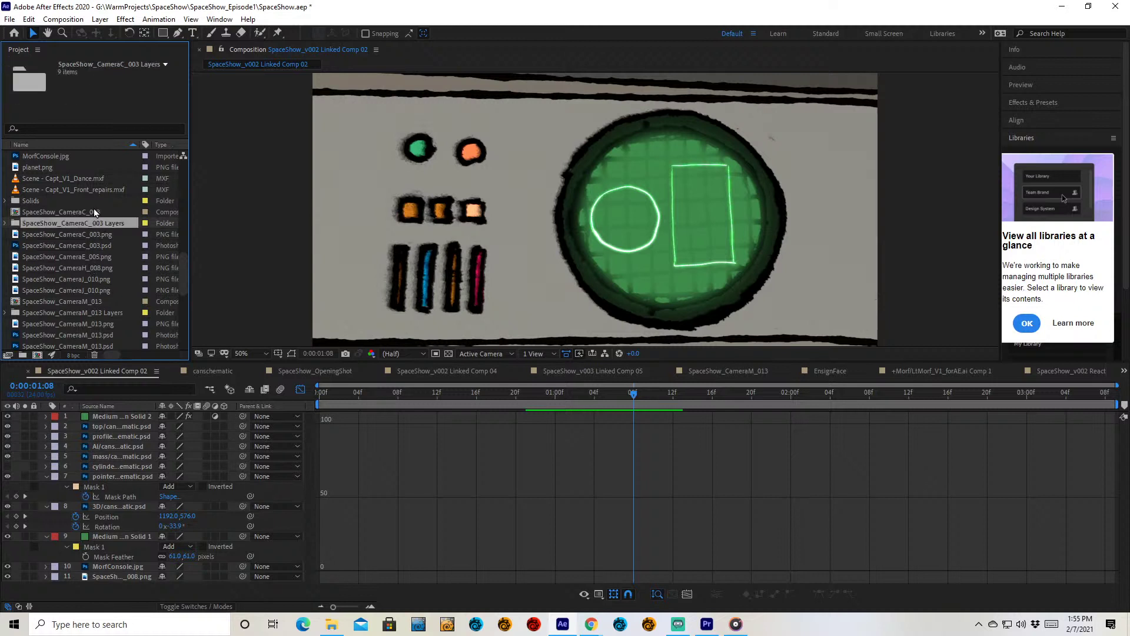
left_click(93, 211)
double_click(94, 210)
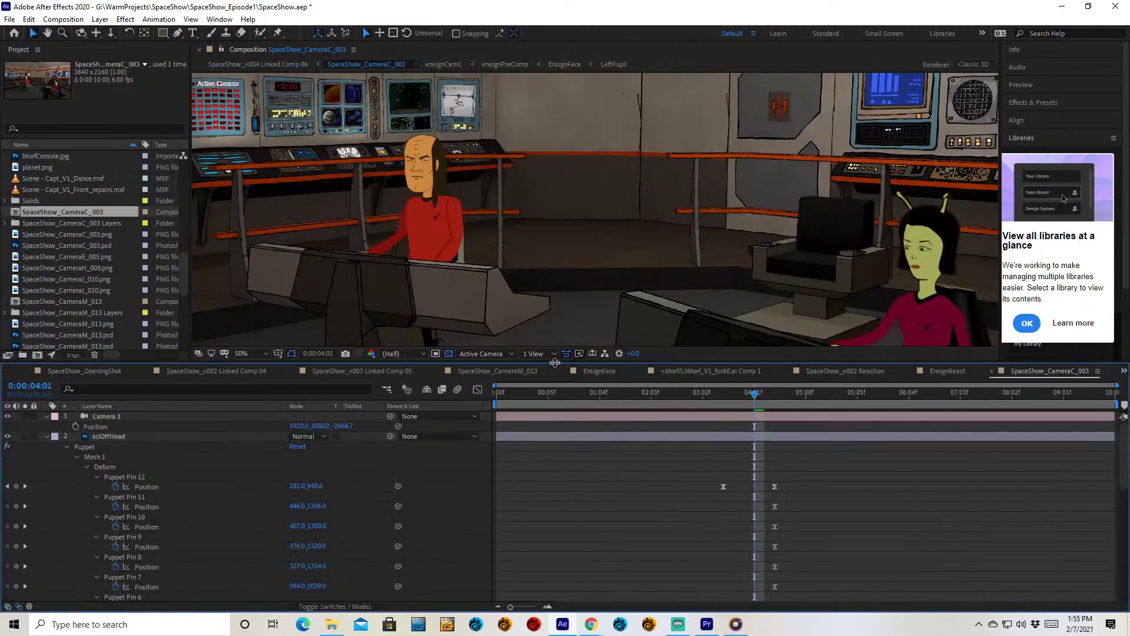
- Enlarge the timeline area, select the sciOffHead layer and scrub to 0:00:05:05
left_click_drag(554, 363, 555, 302)
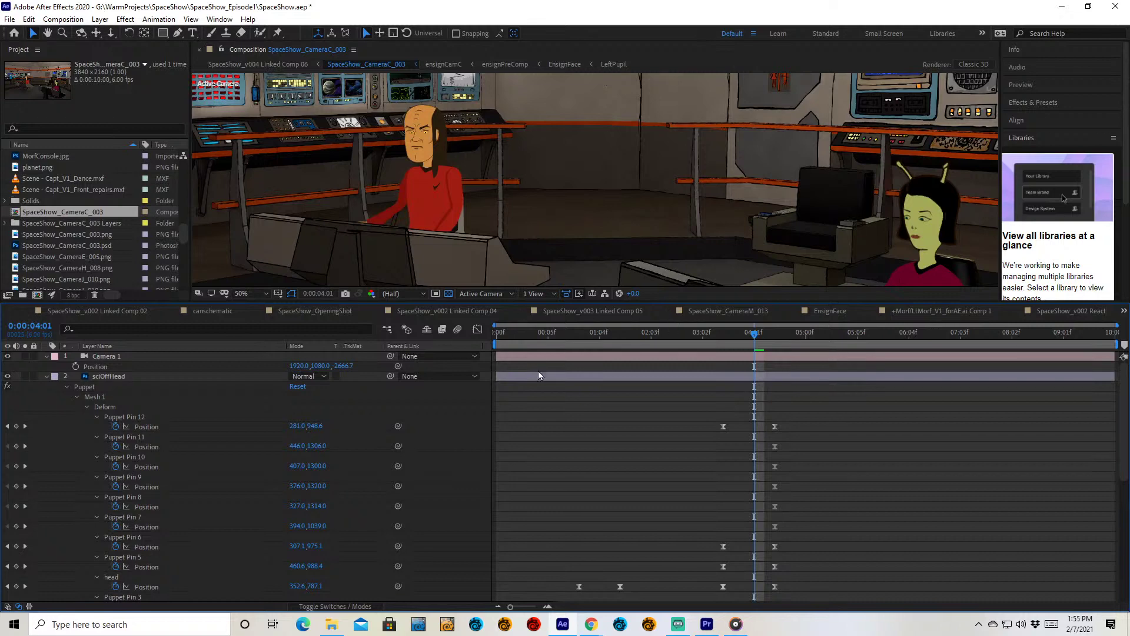
left_click(147, 374)
left_click_drag(786, 335, 858, 336)
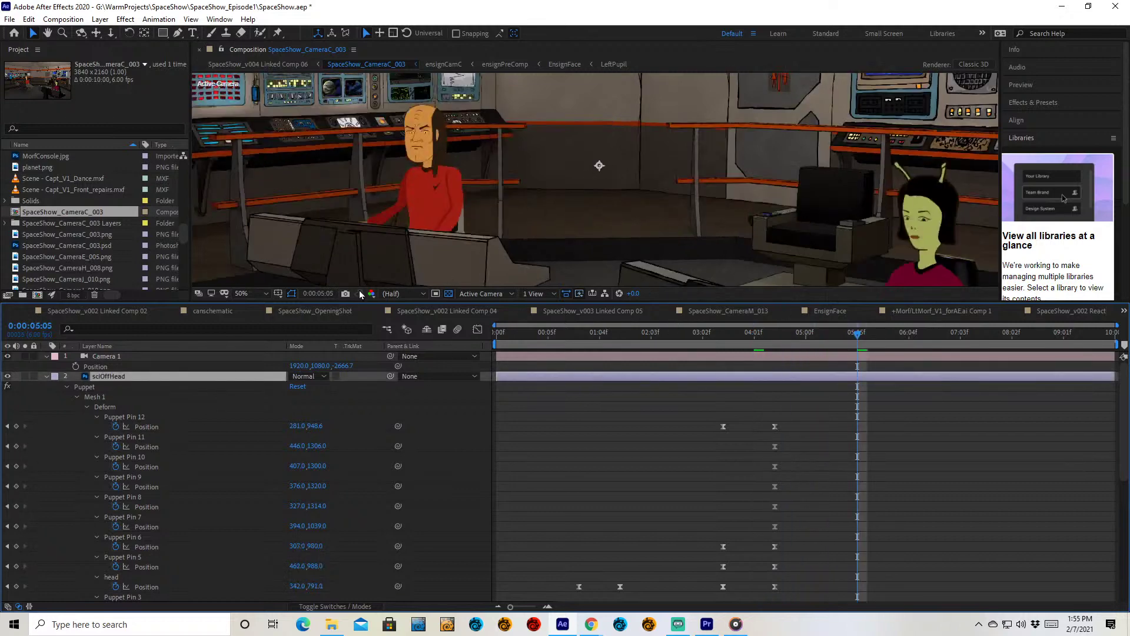
- Fit the composition in an enlarged viewer and preview frames between 0:00:01:03 and 0:00:04:00, stopping at 0:00:02:01
left_click(249, 299)
left_click(260, 308)
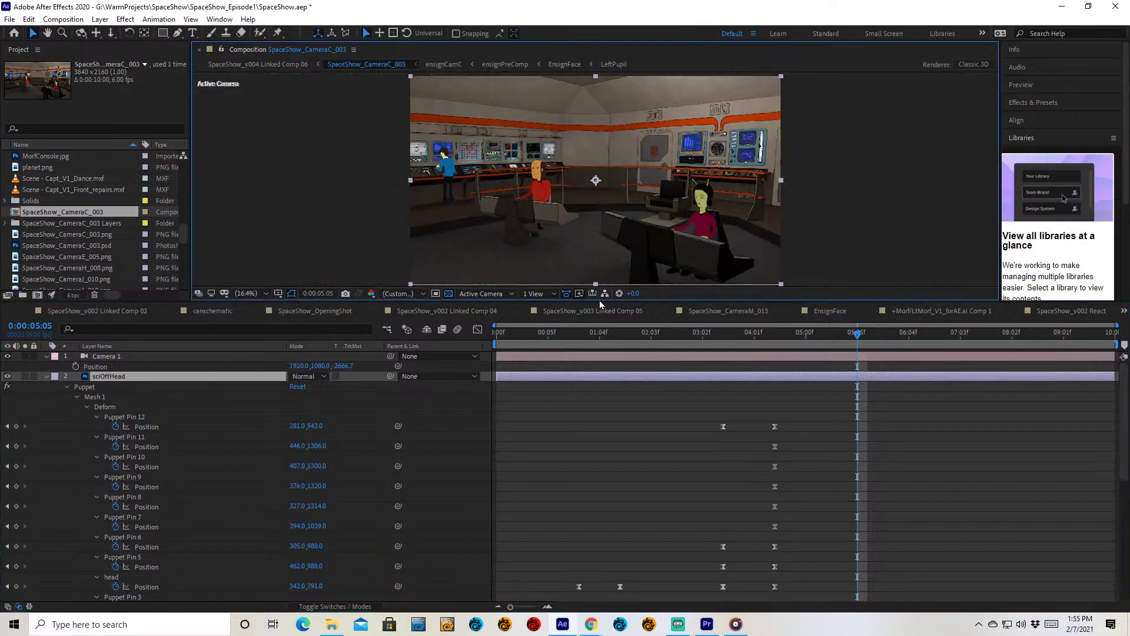
left_click_drag(591, 301, 591, 482)
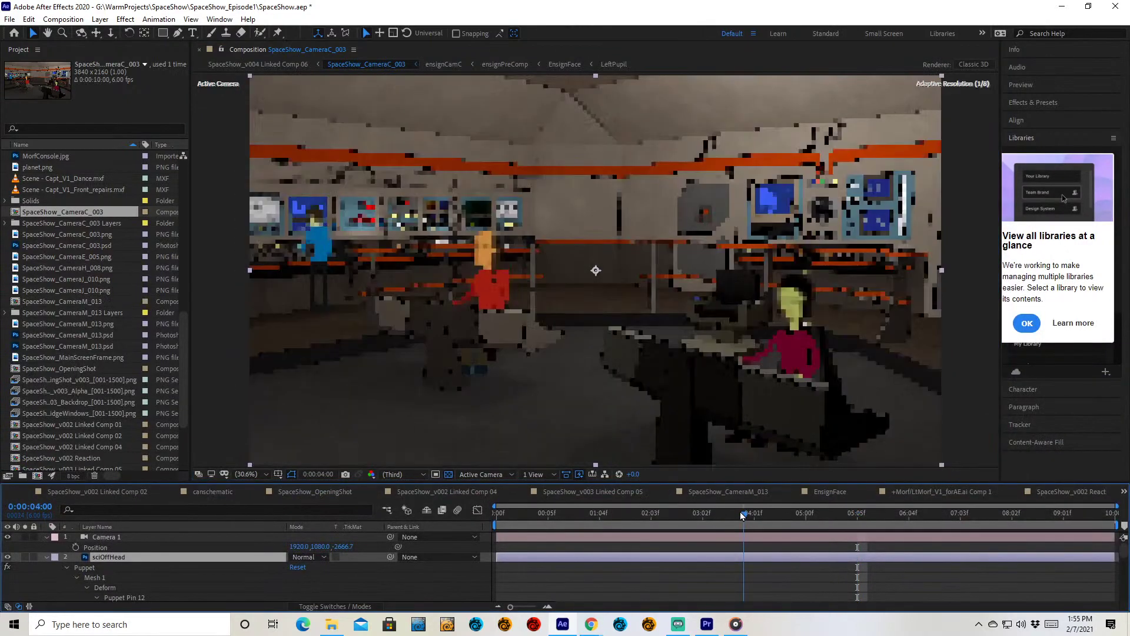
left_click(740, 512)
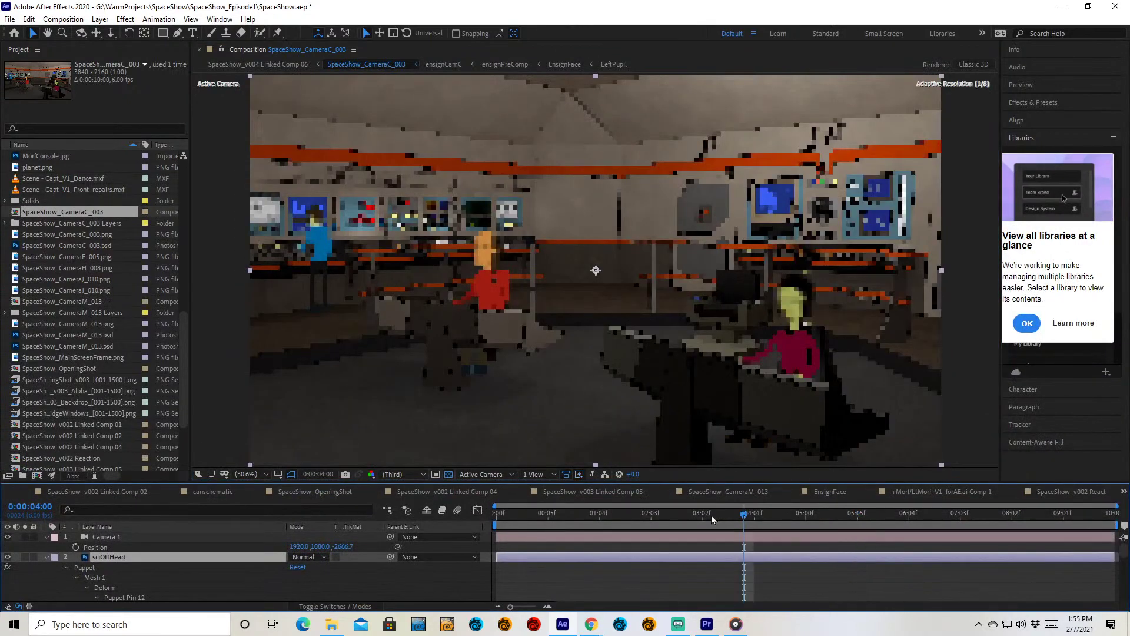
left_click(640, 514)
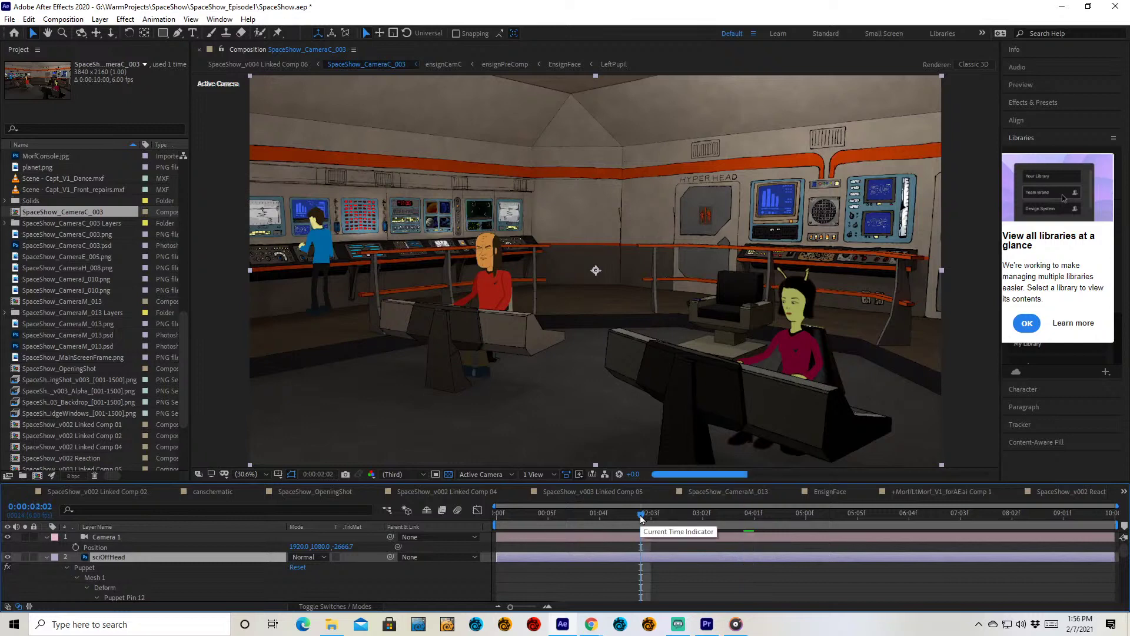
left_click(591, 517)
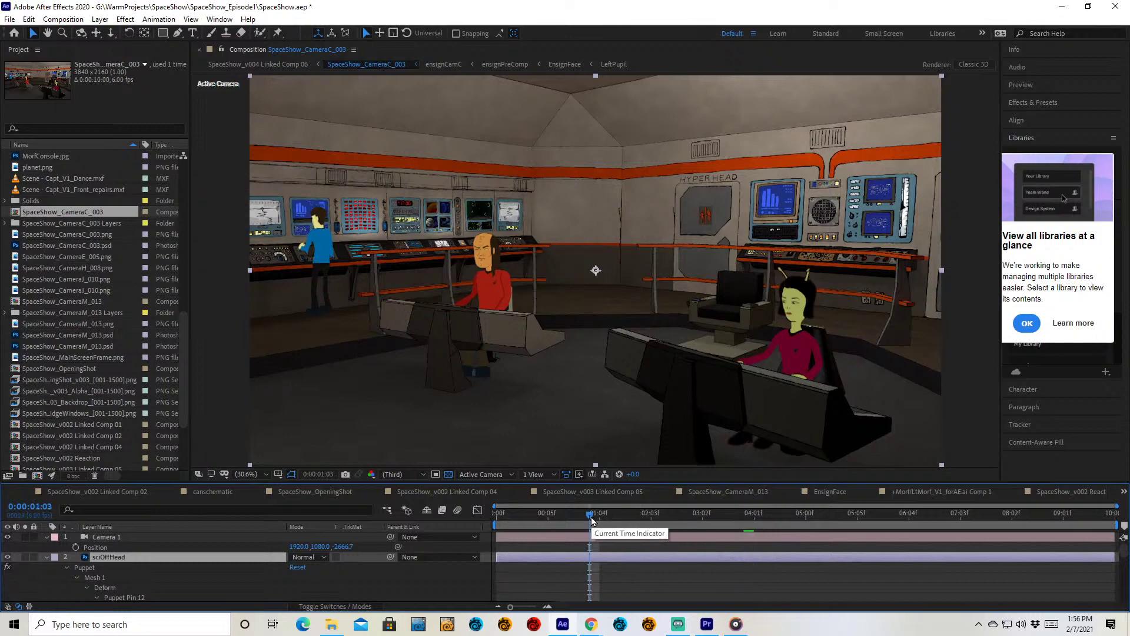
left_click(633, 517)
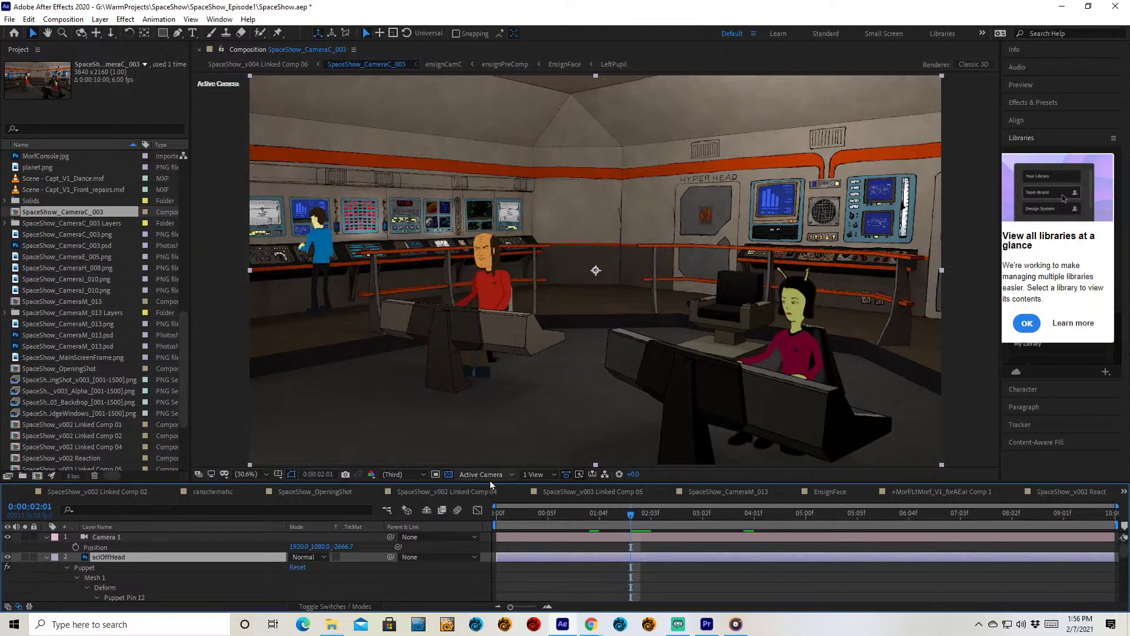
- Give the timeline more room, collapse the properties of the sciOffHead and ensignCamC layers, and select the Morf layer
left_click_drag(491, 482, 491, 333)
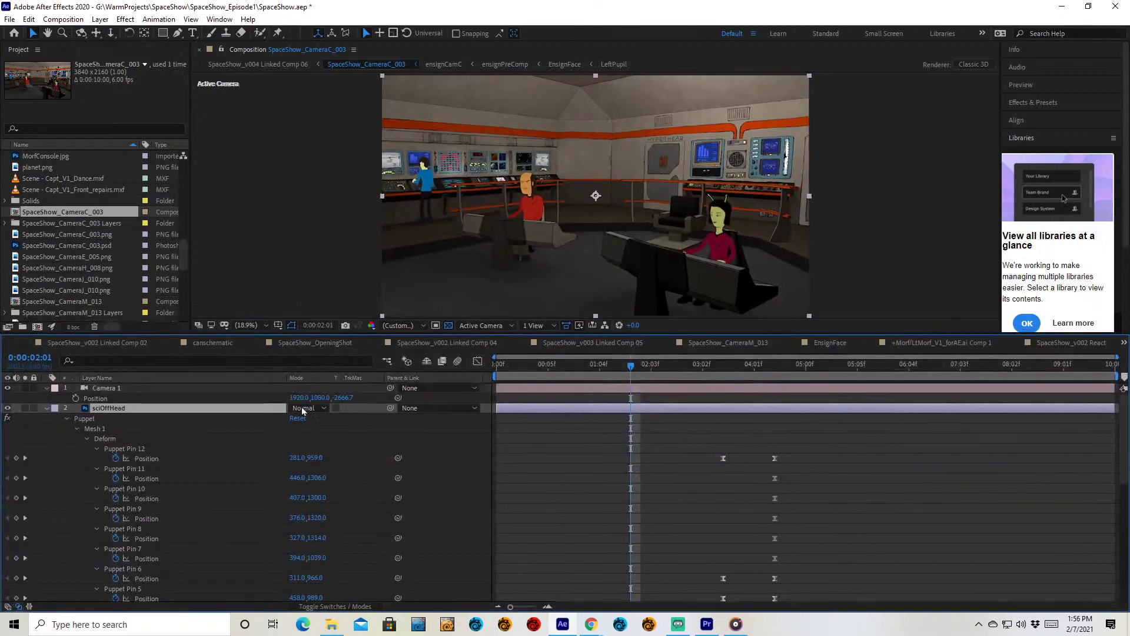
left_click(47, 409)
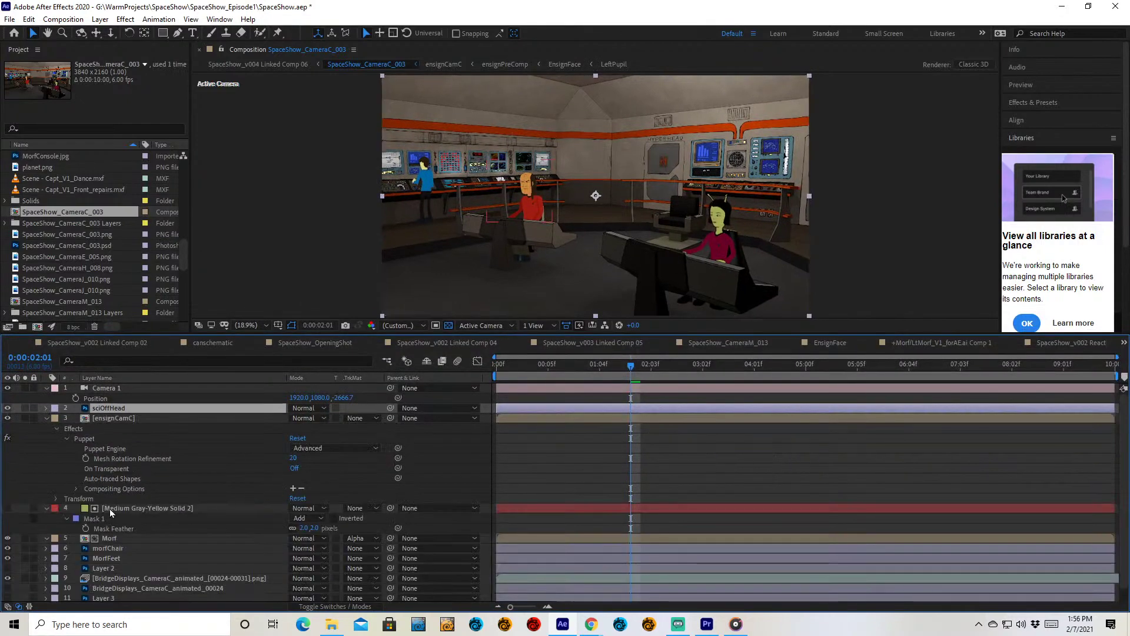
left_click(46, 417)
left_click(131, 460)
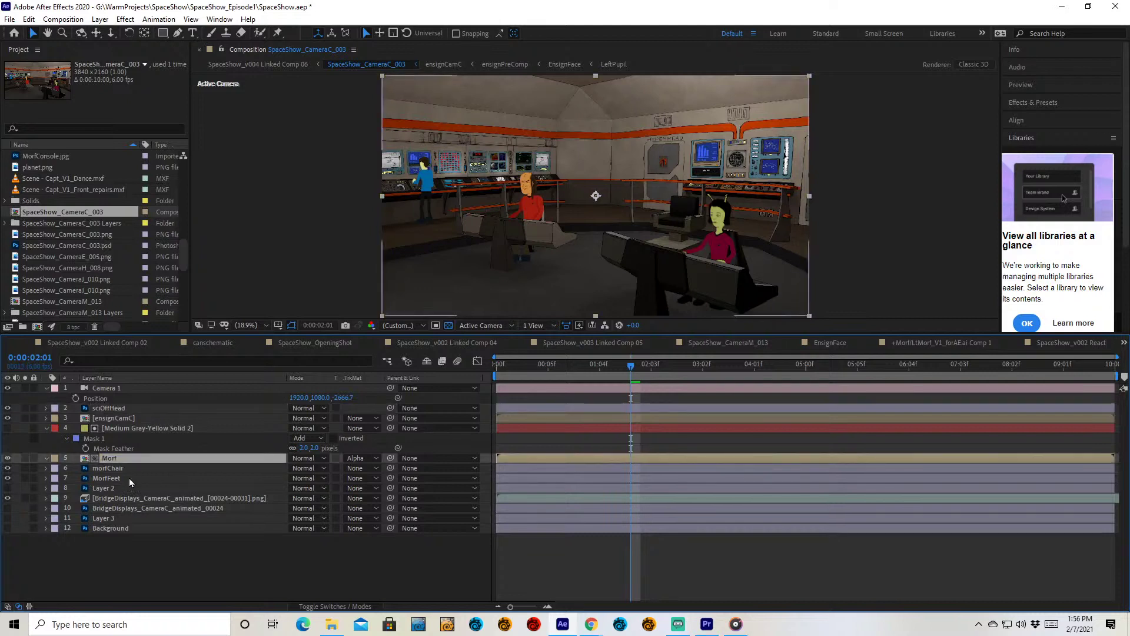
left_click(131, 499)
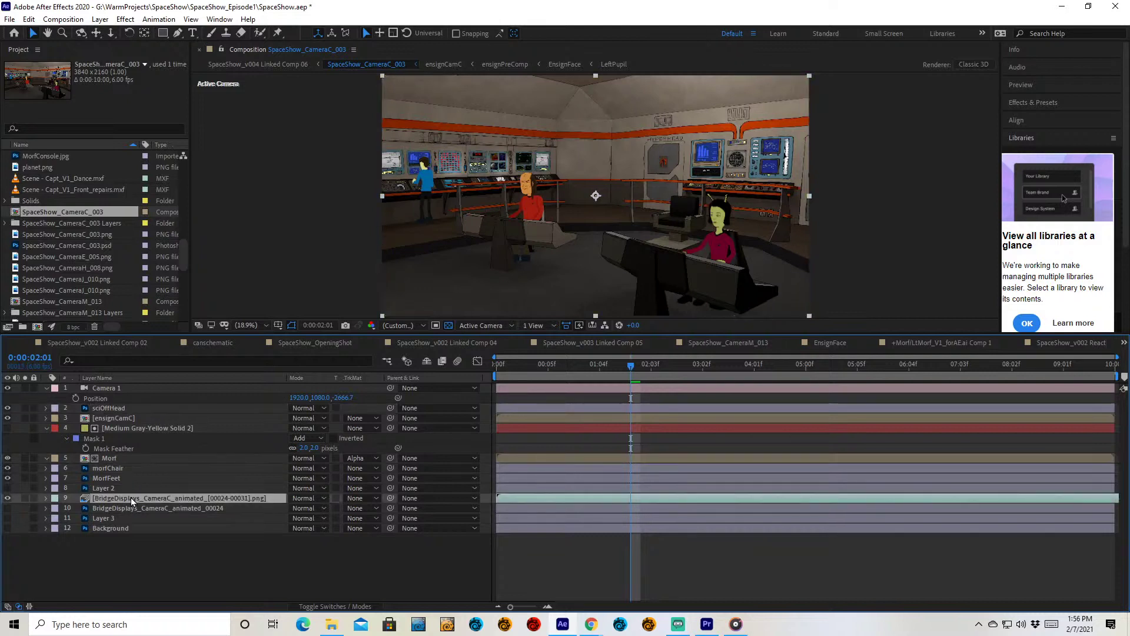
double_click(102, 501)
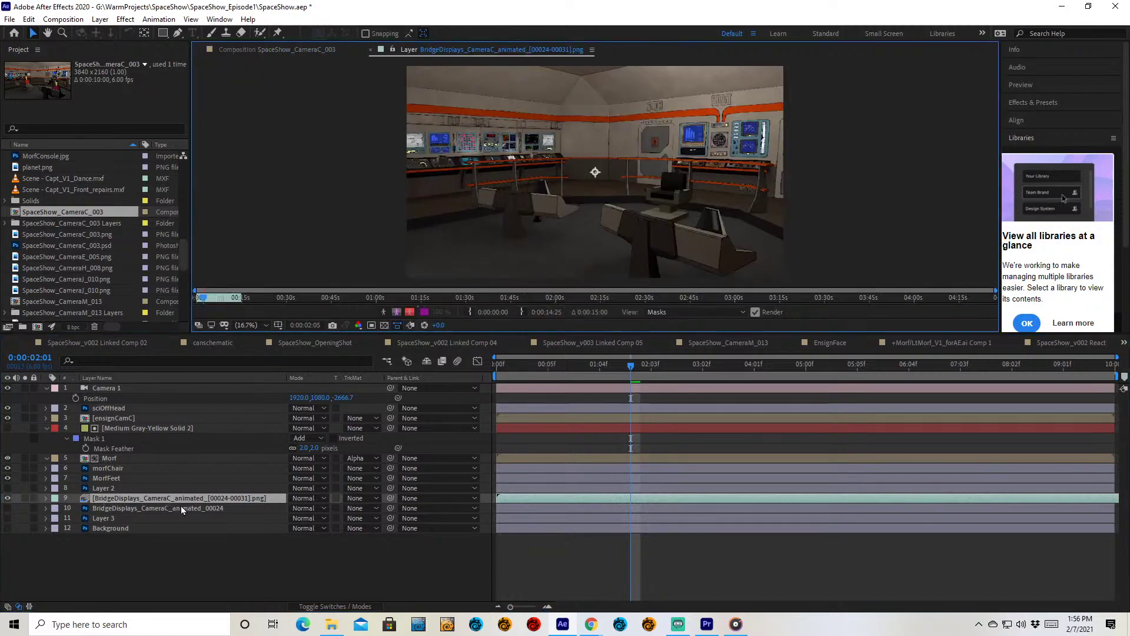
left_click_drag(372, 296, 648, 289)
left_click(748, 298)
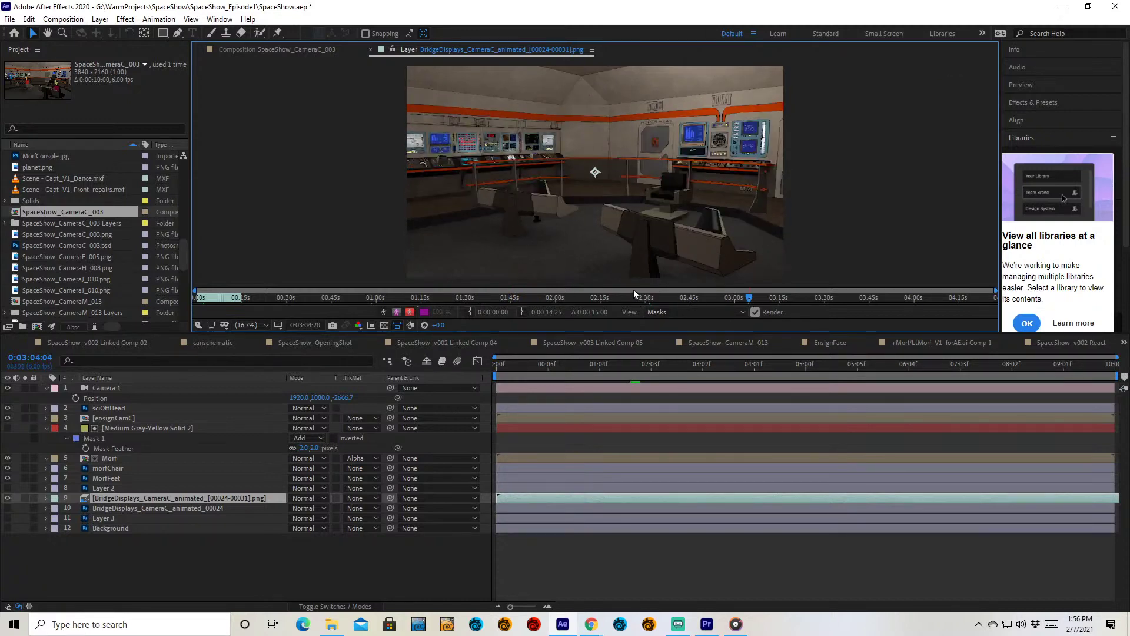
left_click(482, 297)
- Switch to the SpaceShow_v003 Linked Comp 05 composition and preview the frames at 0:00:00:23 and 0:00:11:16
left_click(595, 344)
left_click_drag(622, 371, 517, 378)
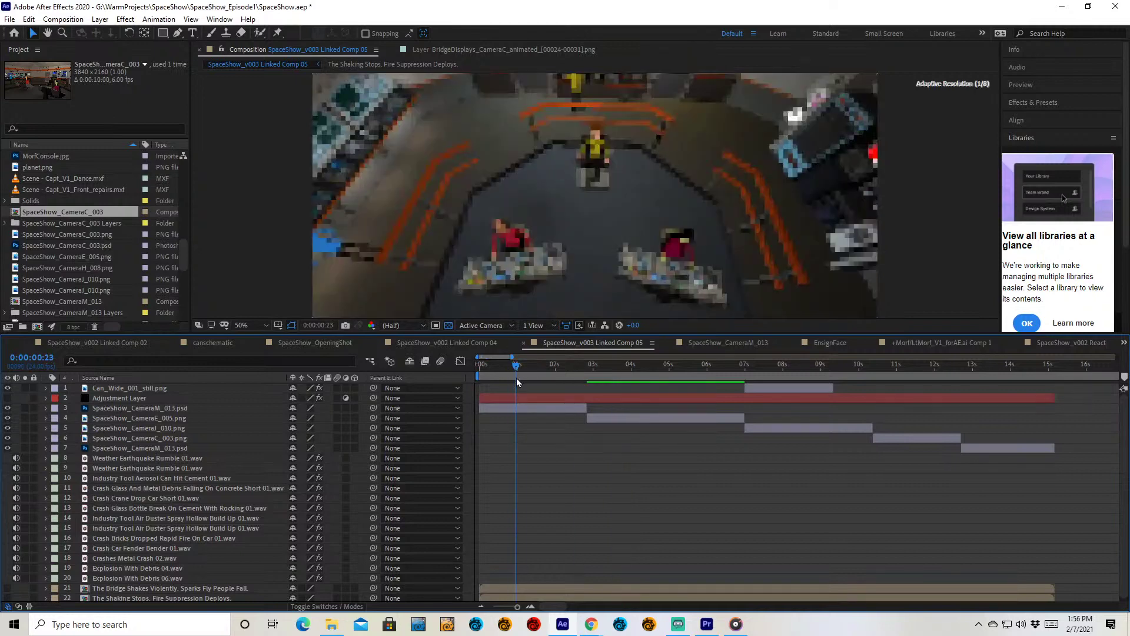
left_click(922, 366)
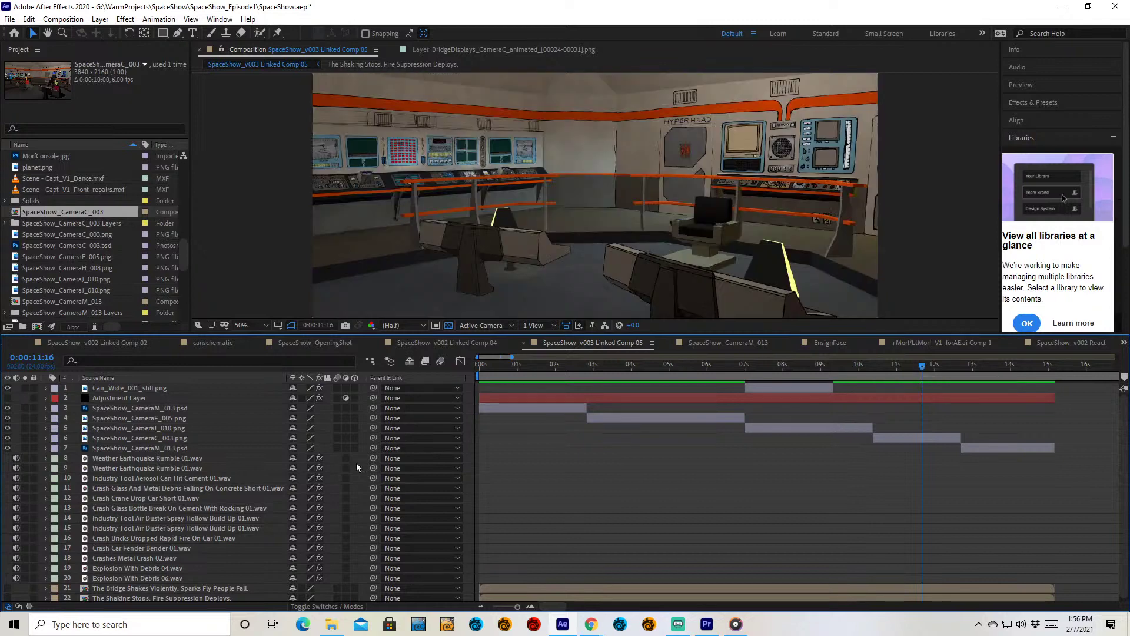
- Open the SpaceShow_v004 Linked Comp 06 composition and preview the masked characters at 0:00:01:16 and 0:00:02:12
scroll(104, 273, "down", 5)
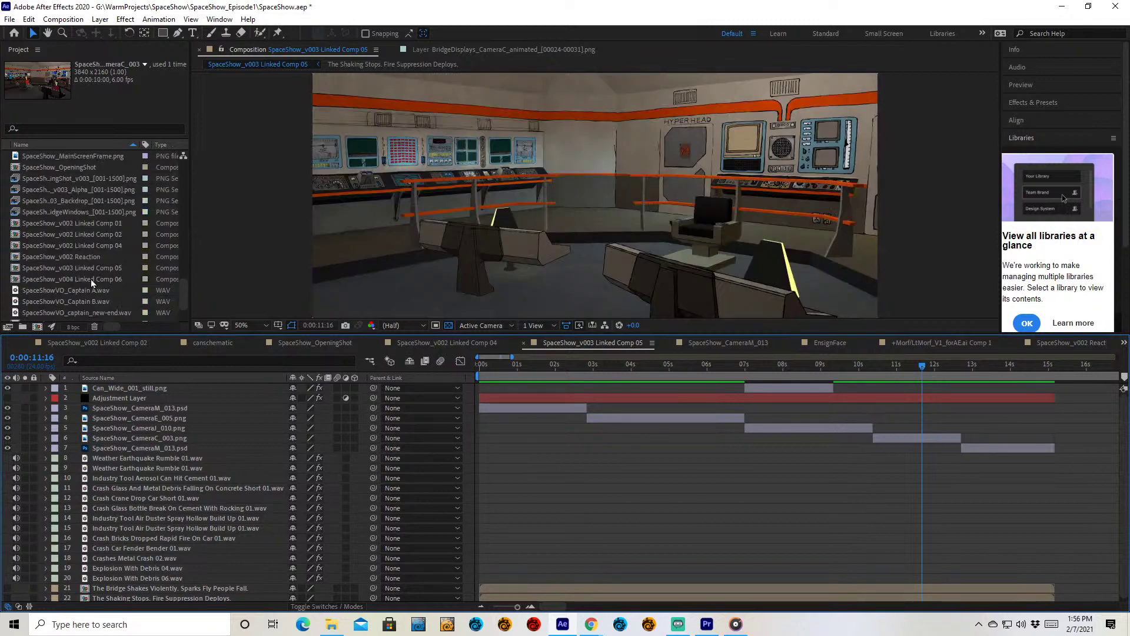
left_click(90, 279)
double_click(91, 279)
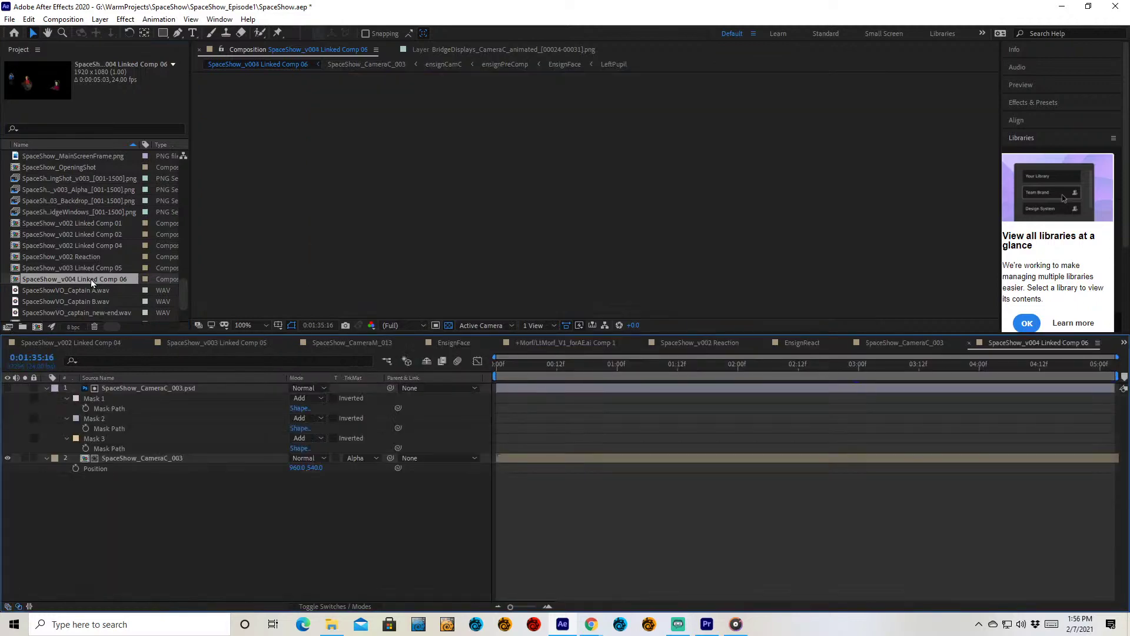
left_click_drag(584, 369, 698, 368)
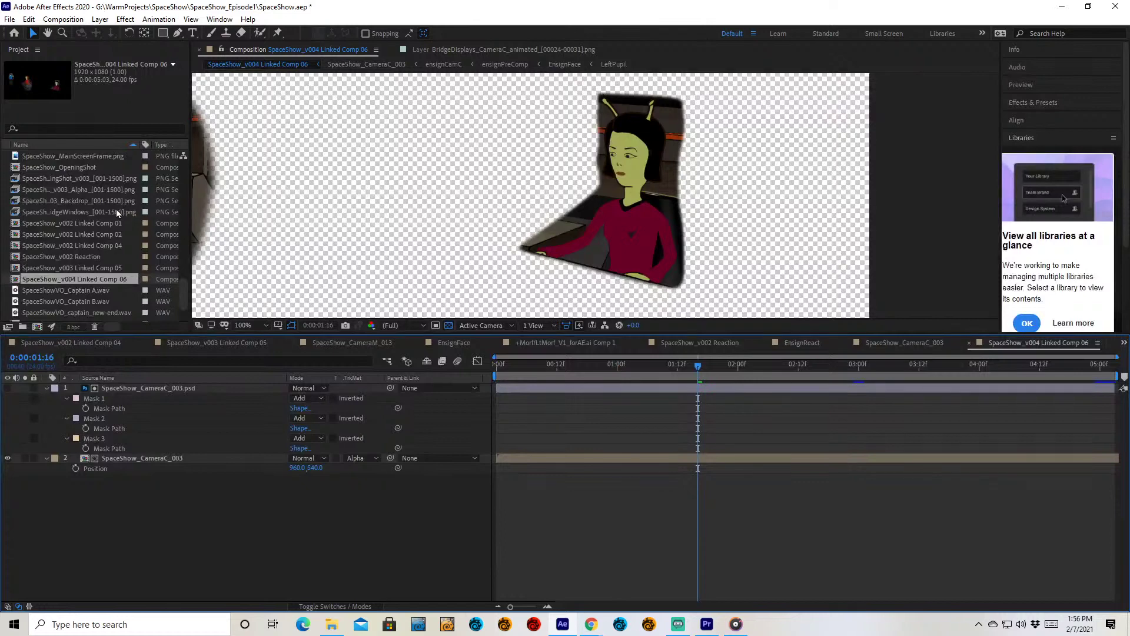
scroll(117, 213, "down", 2)
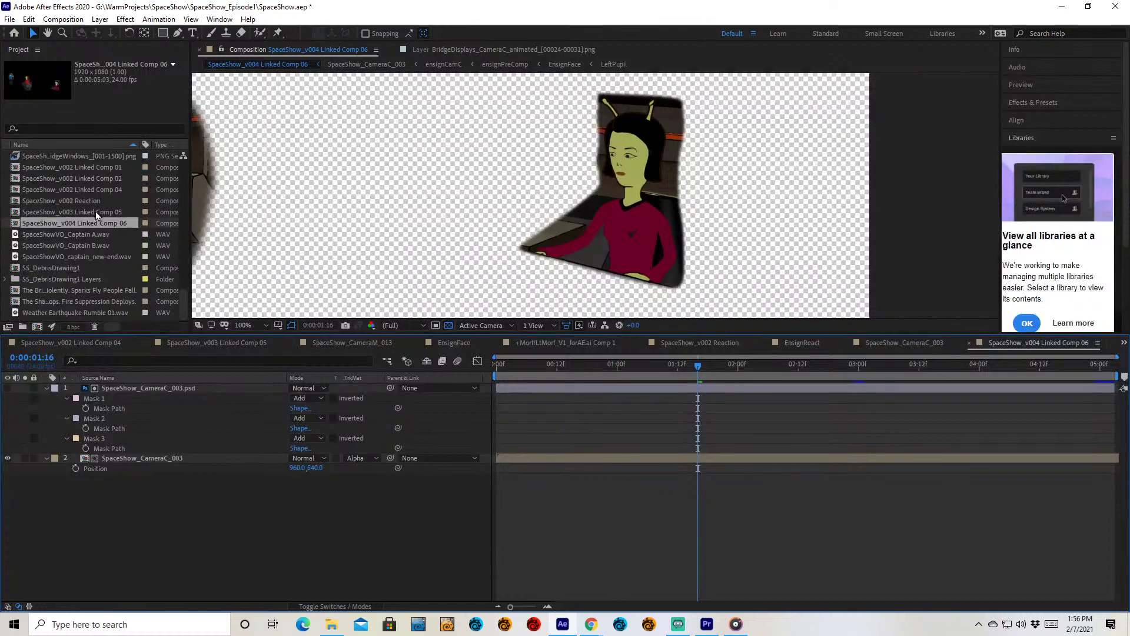
left_click(798, 372)
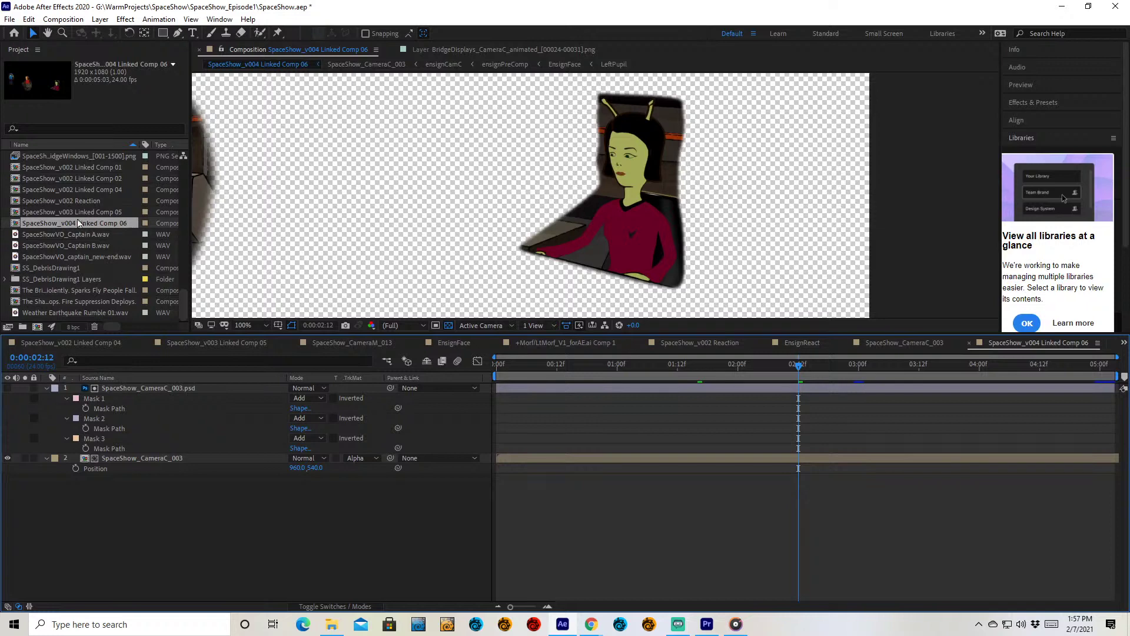
- Open the SS_DebrisDrawing1 composition and temporarily enlarge the viewer to examine the wreckage pieces
scroll(76, 237, "up", 3)
scroll(104, 292, "down", 3)
double_click(82, 268)
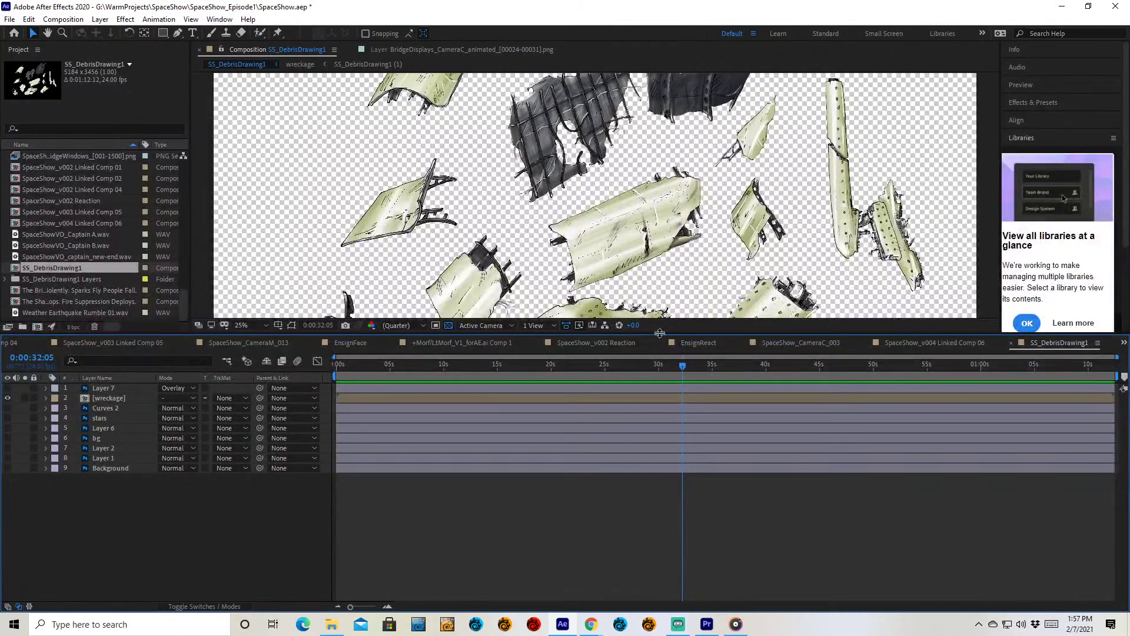
left_click_drag(666, 337, 666, 516)
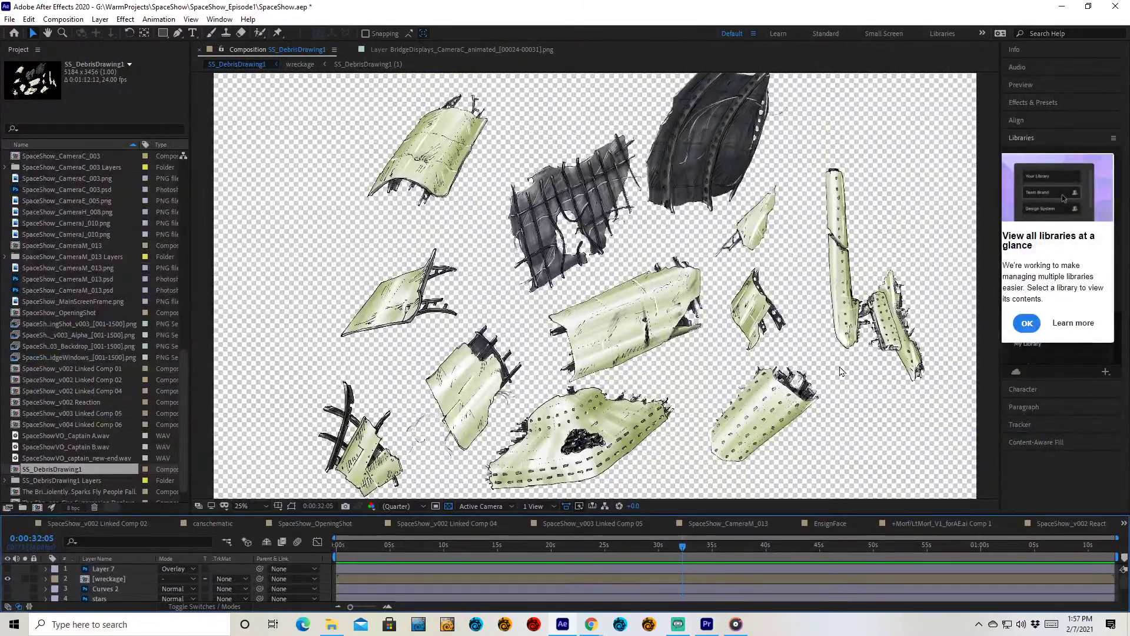
left_click_drag(647, 516, 656, 344)
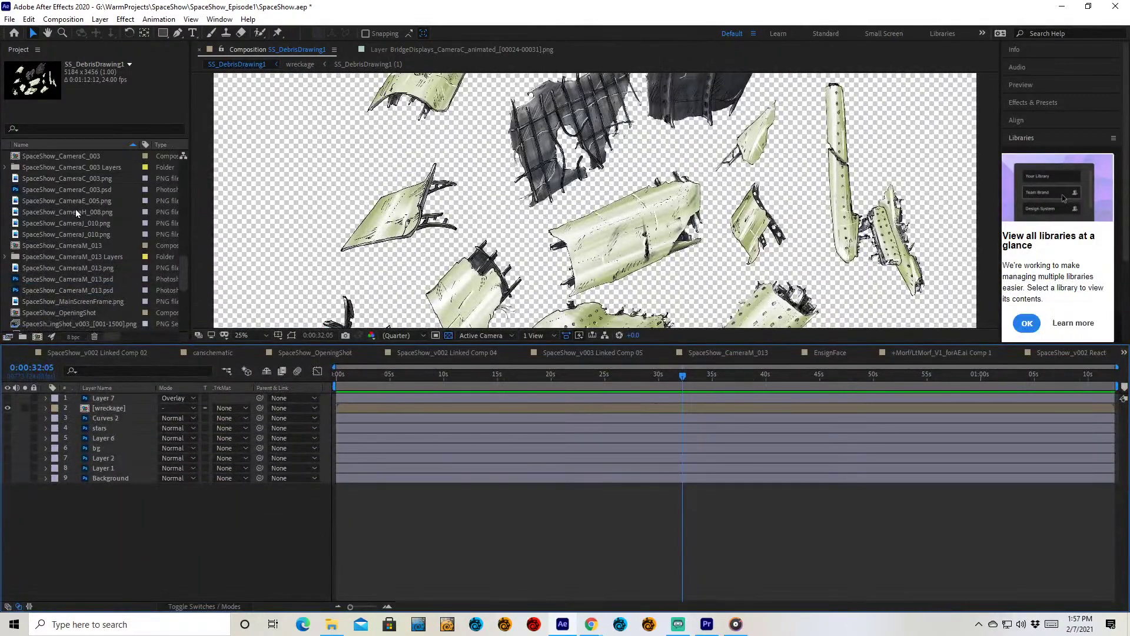
- Locate the Scene - Capt_V1_Dance.mxf footage among the project items and select it
scroll(76, 209, "down", 4)
scroll(96, 289, "up", 10)
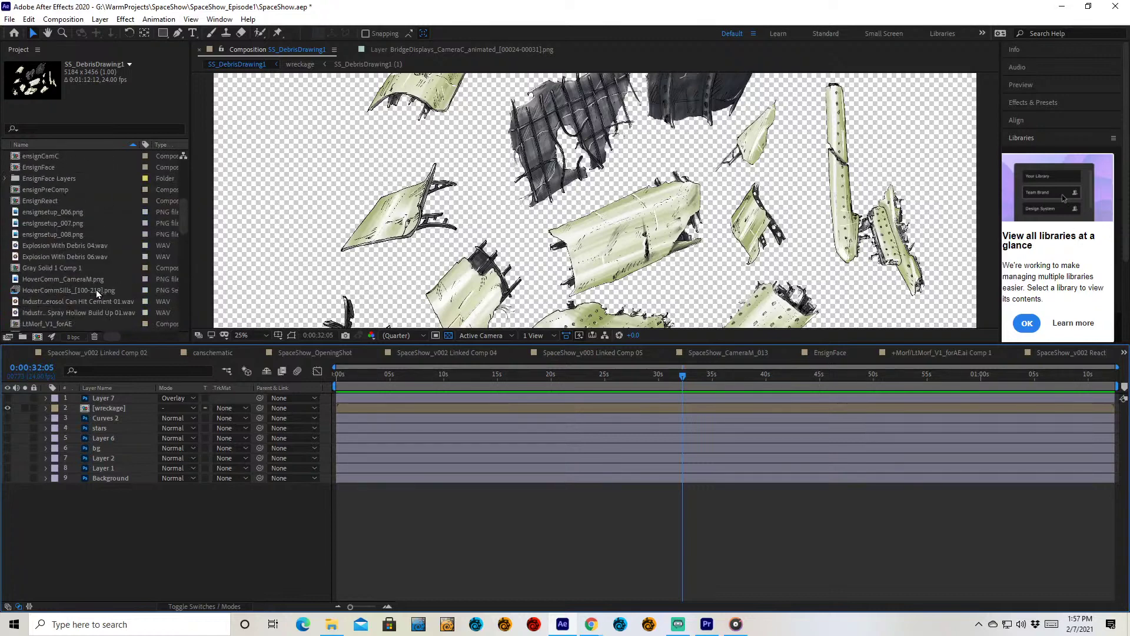
scroll(96, 295, "down", 1)
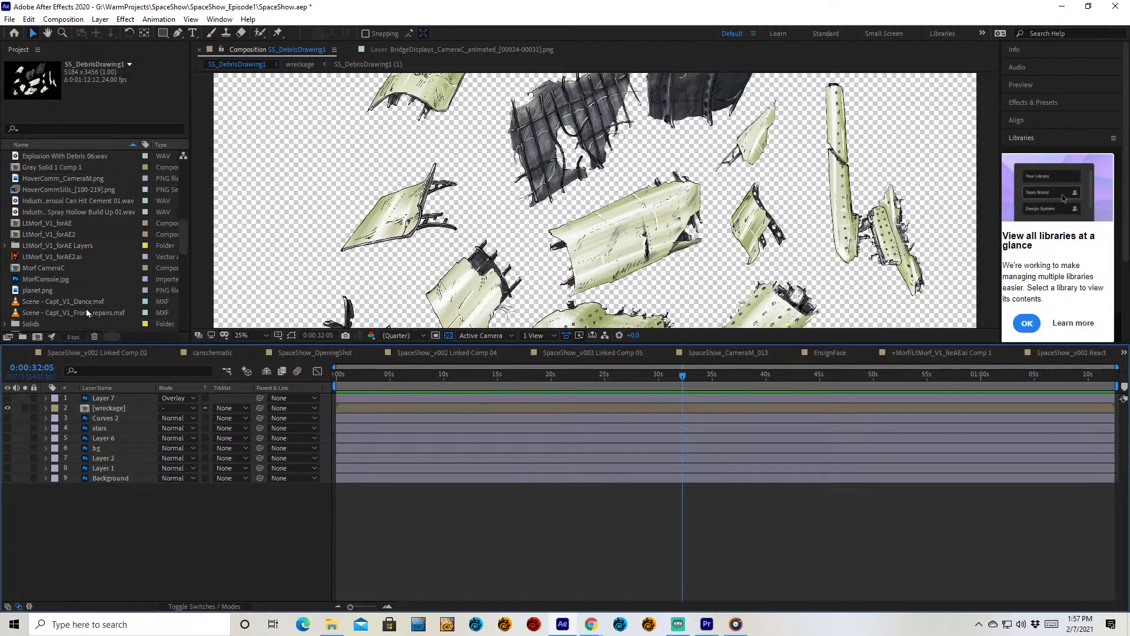
left_click(86, 305)
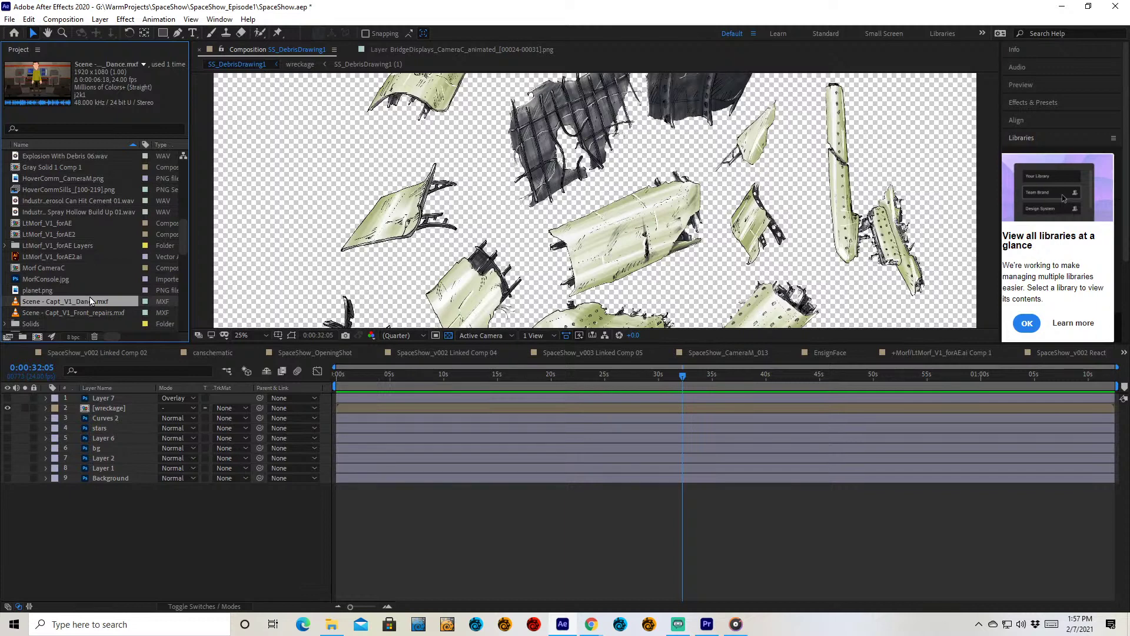
- Open the Scene - Capt_V1_Dance.mxf footage, enlarge the viewer area and preview the captain's dance up to 0:03:54:13
double_click(89, 297)
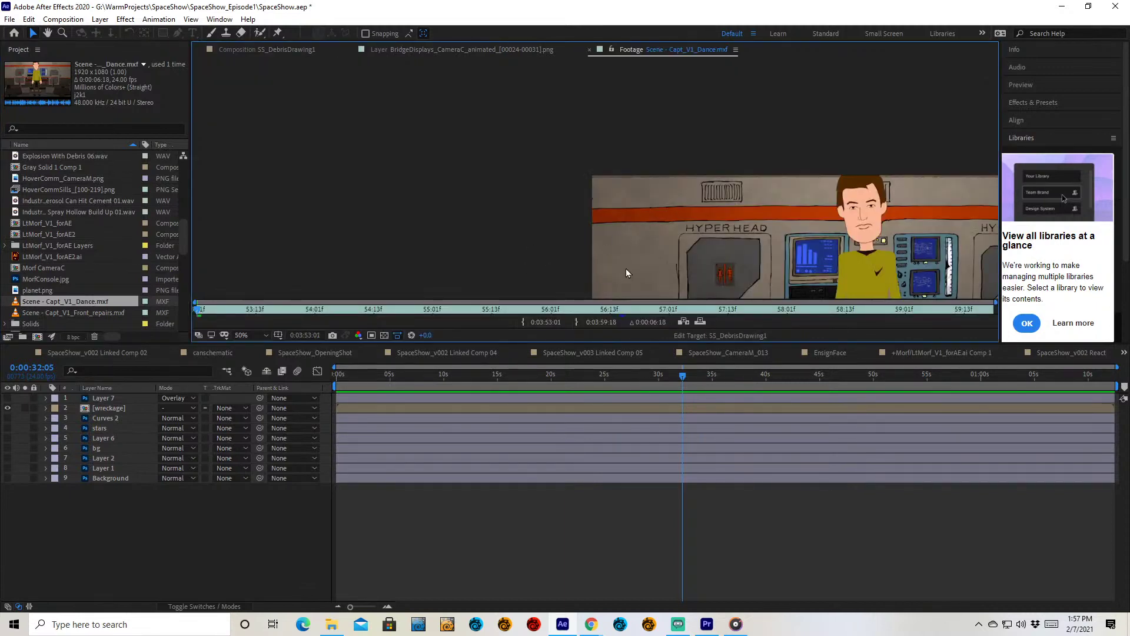
left_click_drag(563, 234, 283, 125)
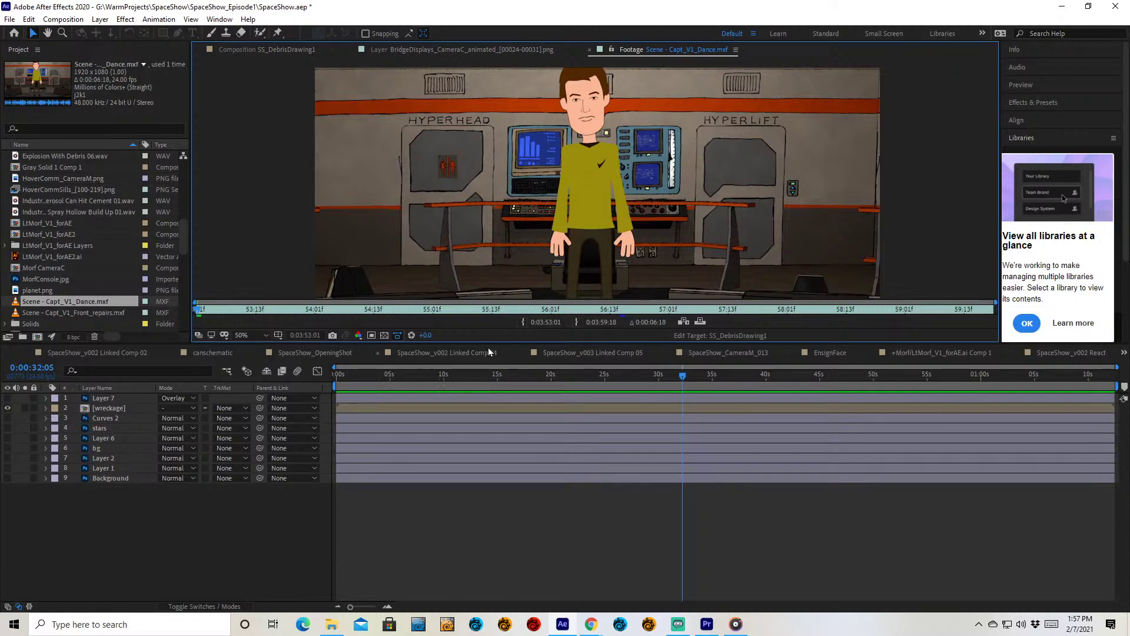
left_click_drag(493, 345, 624, 457)
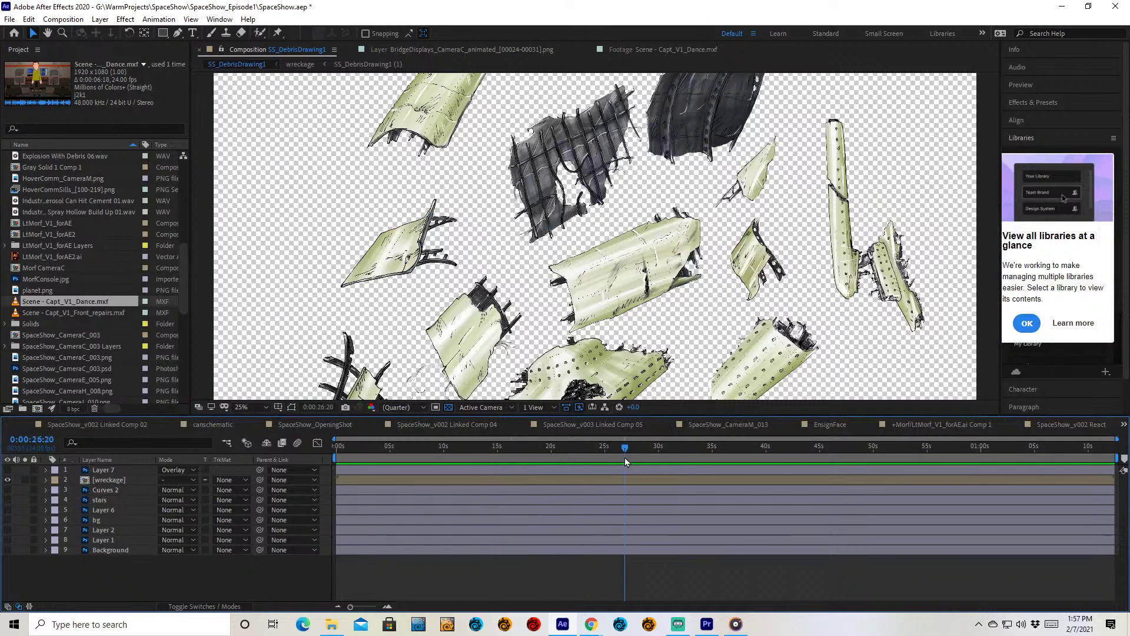
double_click(61, 302)
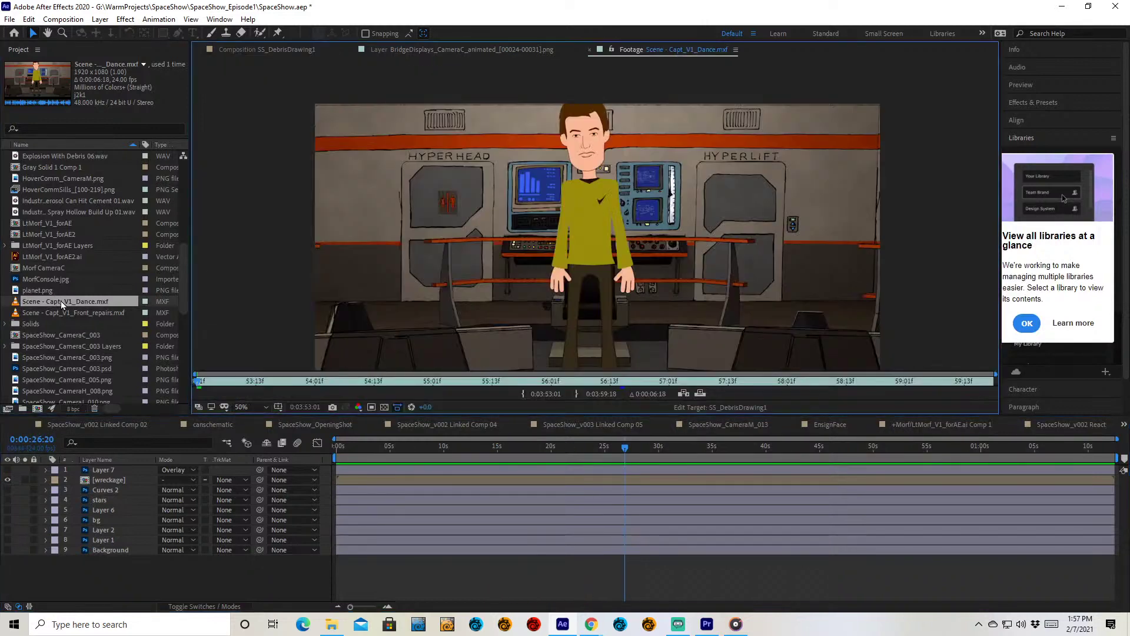
left_click_drag(205, 379, 316, 442)
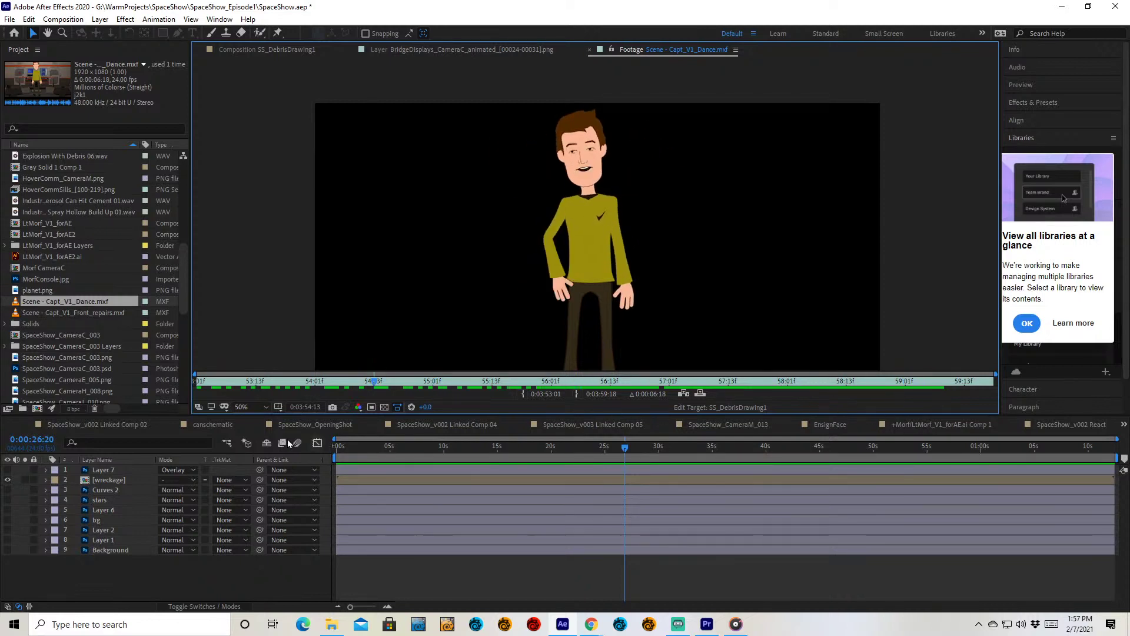
left_click(69, 312)
scroll(79, 297, "up", 3)
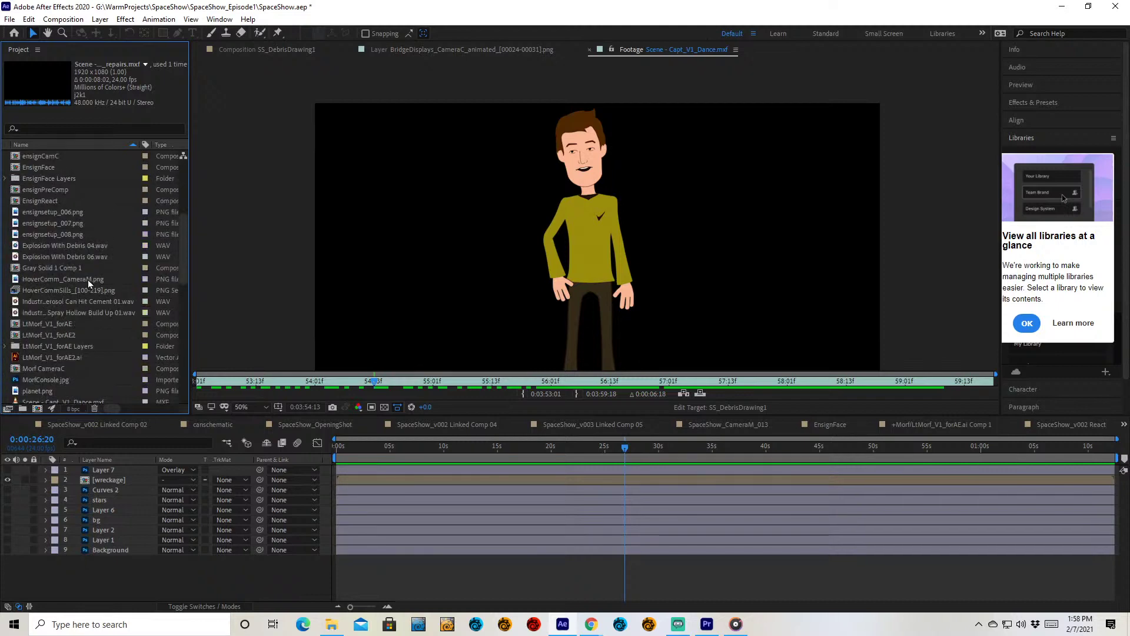
left_click(87, 280)
scroll(83, 256, "up", 5)
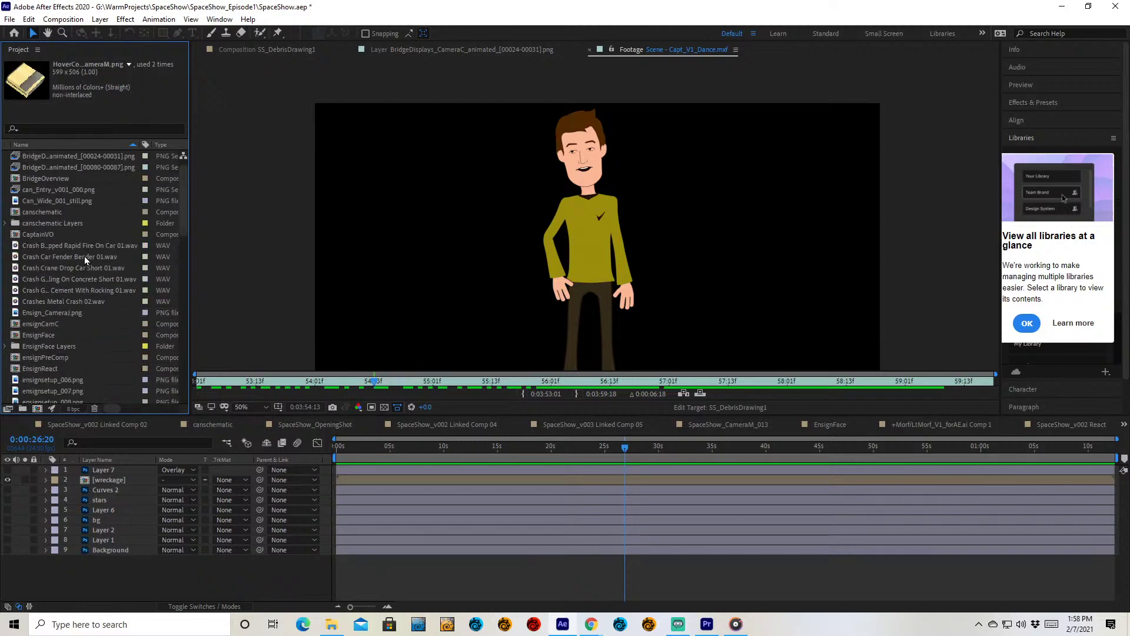
scroll(84, 256, "up", 1)
left_click(84, 269)
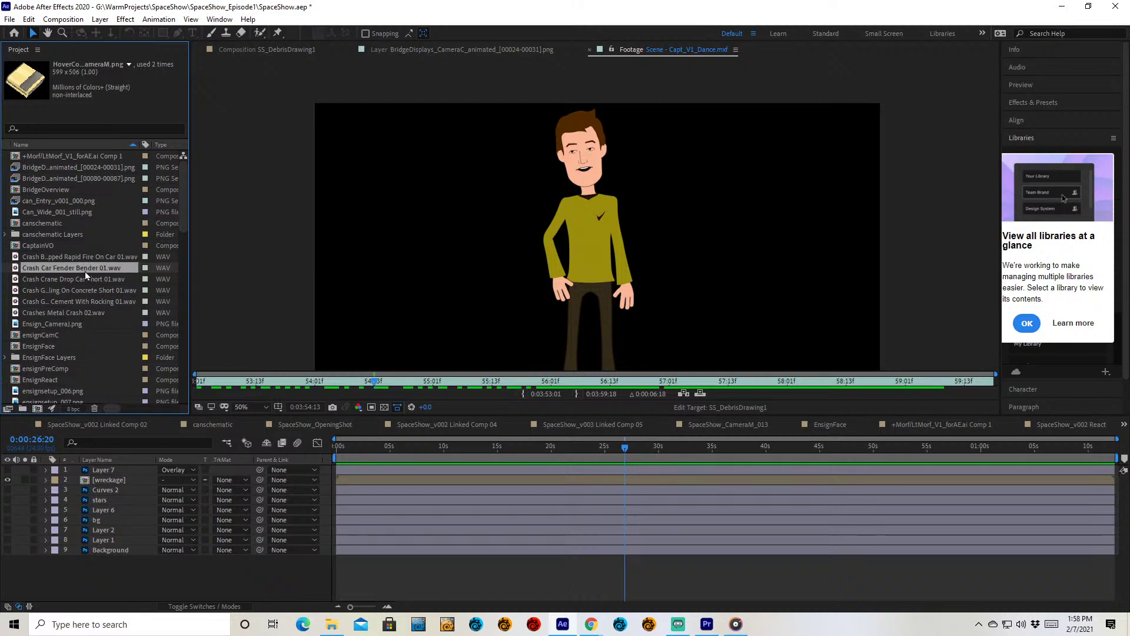
left_click(85, 280)
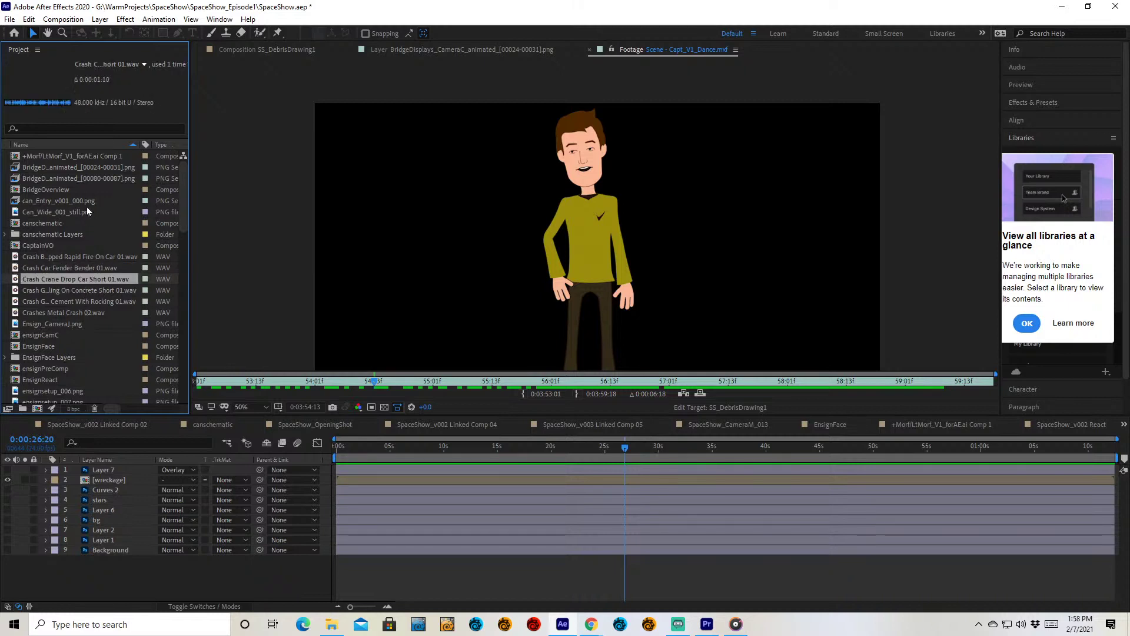
left_click(97, 178)
left_click(109, 160)
left_click(111, 166)
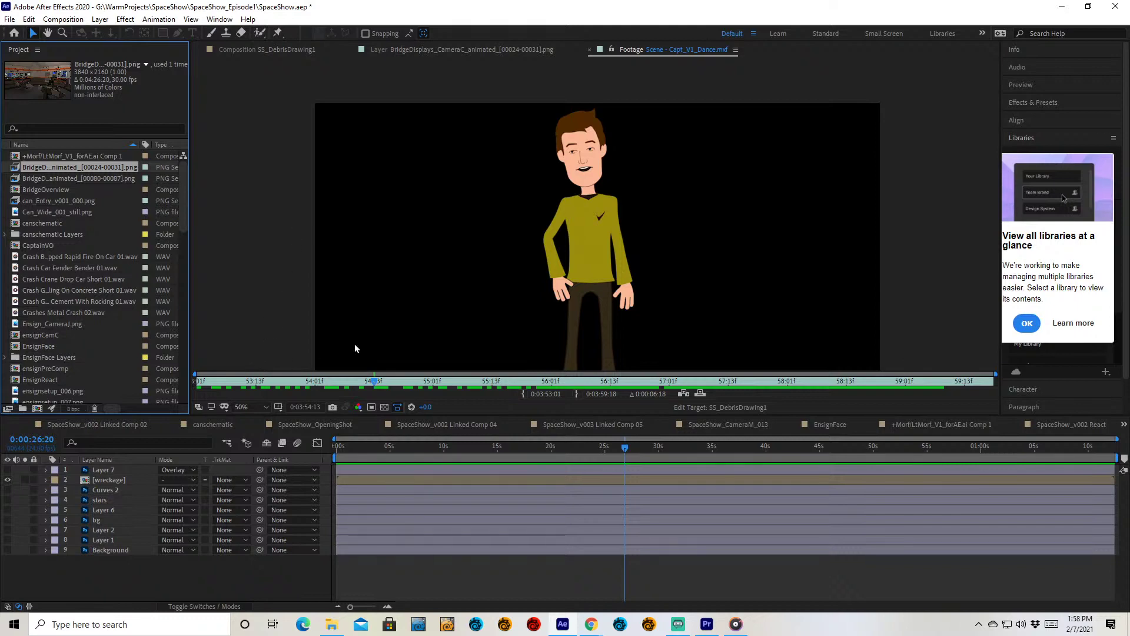
- Reopen the recent SpaceShow project, discarding the unsaved changes
left_click(14, 34)
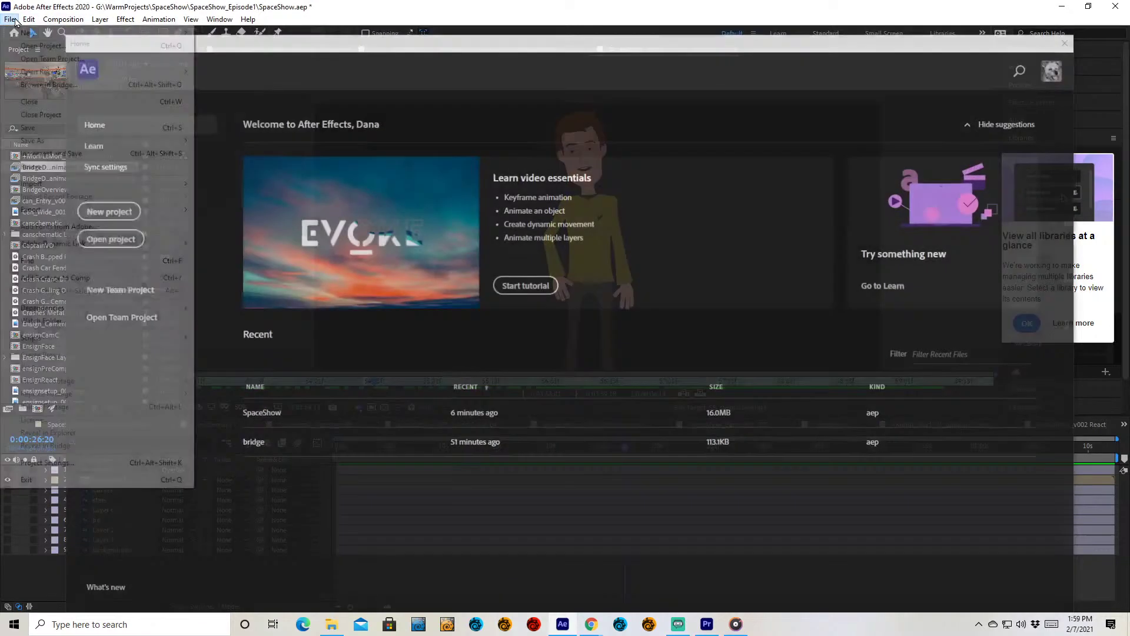
left_click(12, 19)
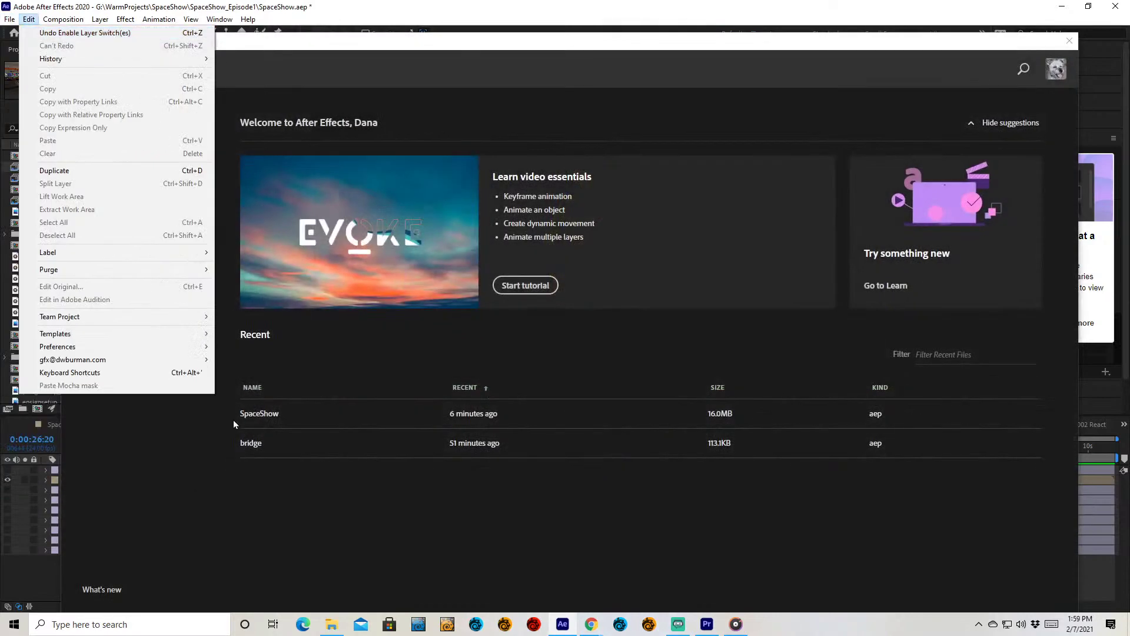
left_click(313, 414)
left_click(313, 414)
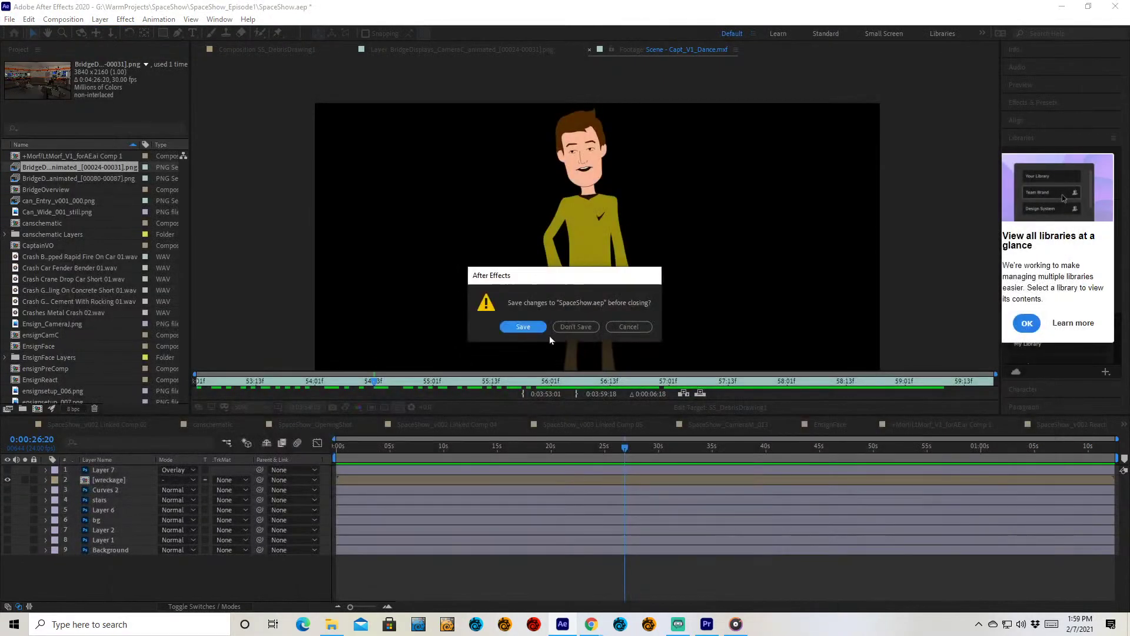
left_click(576, 327)
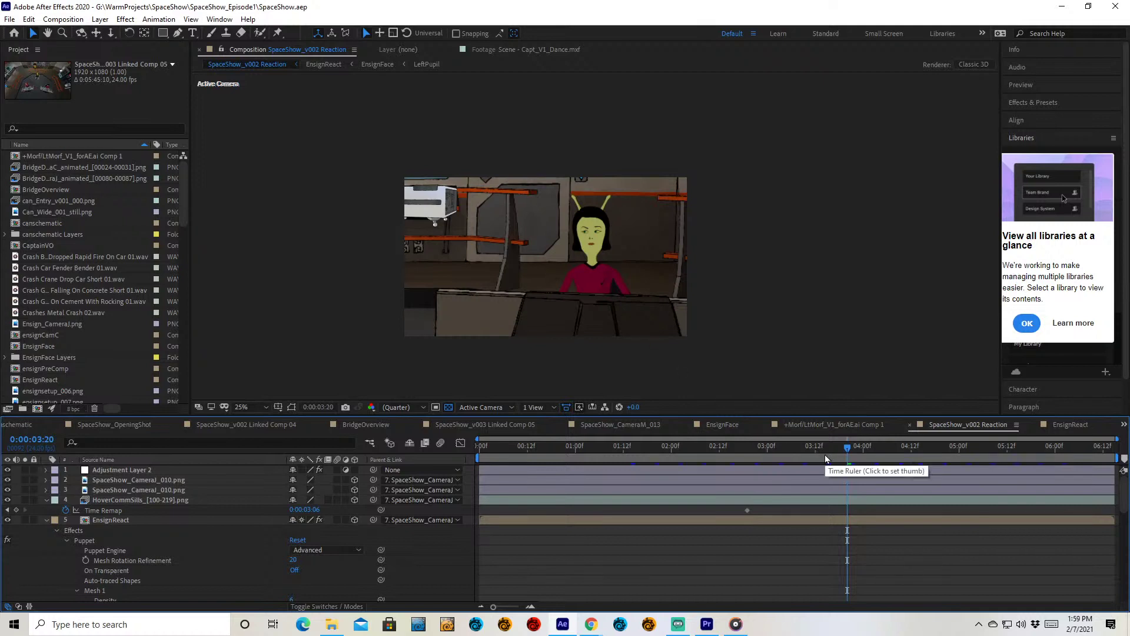
- Examine the ensign in the SpaceShow_v002 Reaction composition up close and preview frames including 0:00:00:22 and 0:00:01:10
scroll(595, 236, "up", 2)
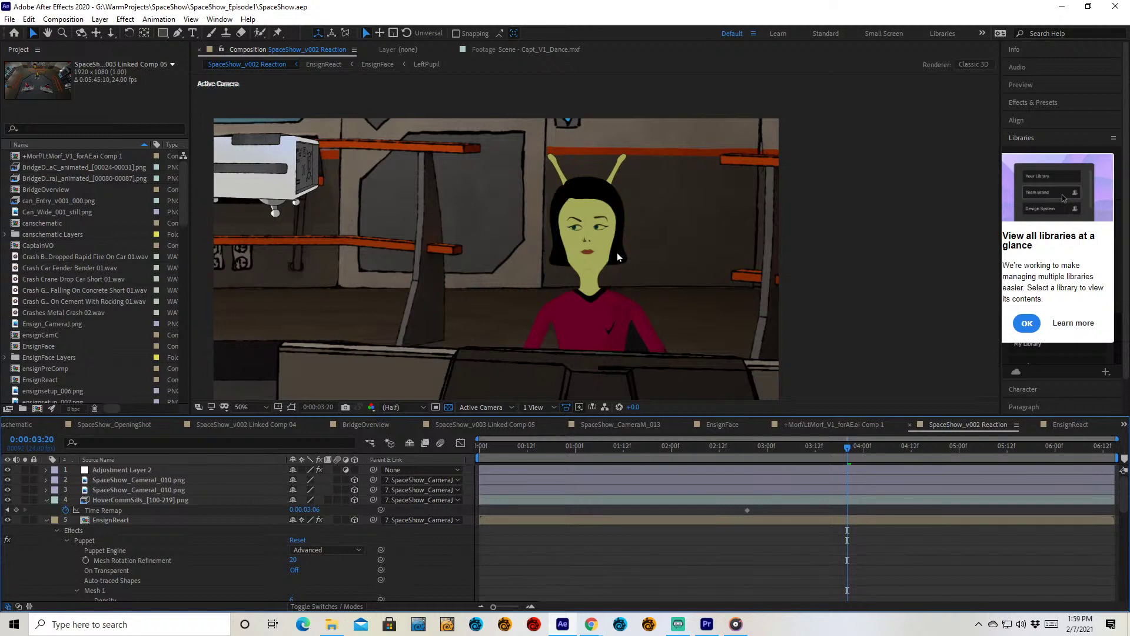
scroll(616, 257, "down", 2)
left_click(751, 453)
left_click(567, 449)
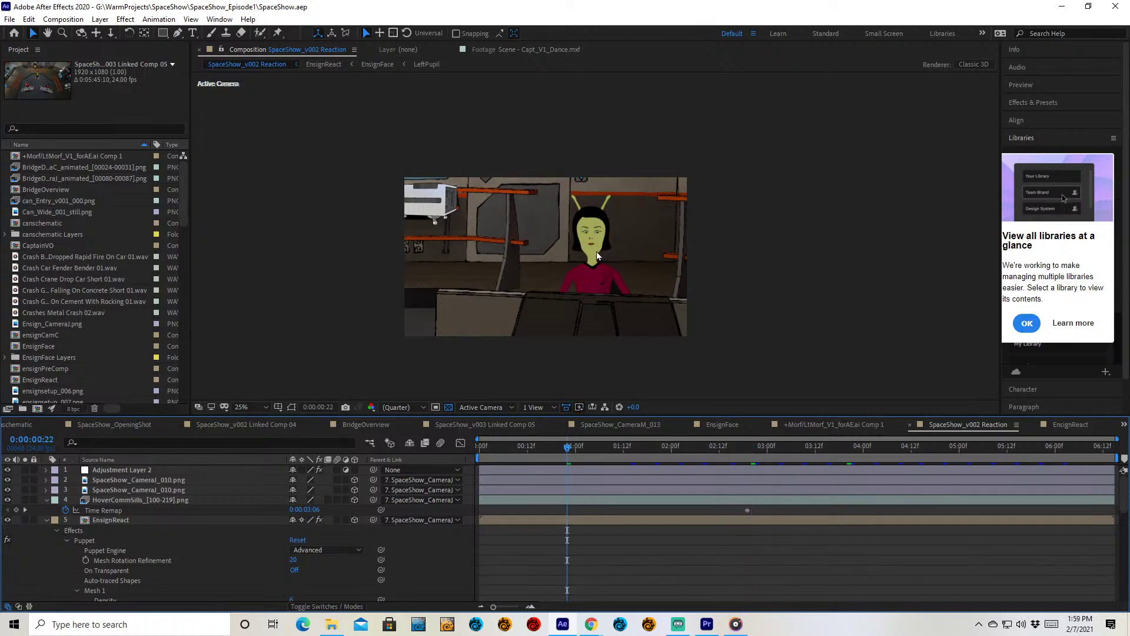
left_click(596, 448)
left_click(615, 447)
- Widen the project item list to show the type, size, frame rate, in point and out point columns
scroll(127, 273, "down", 5)
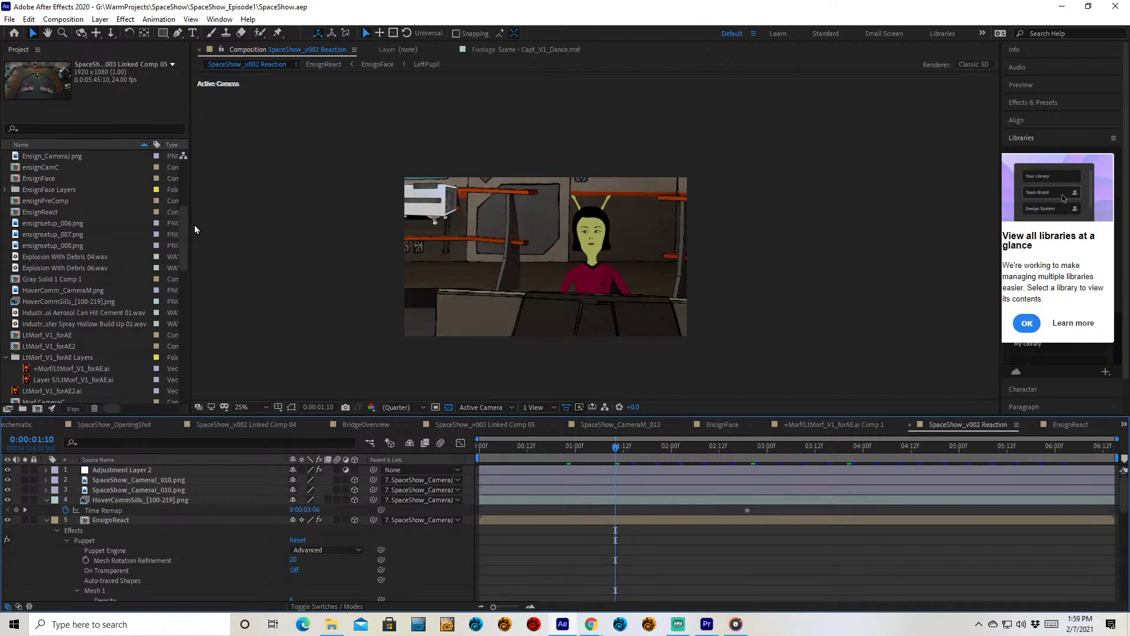
left_click_drag(189, 265, 323, 187)
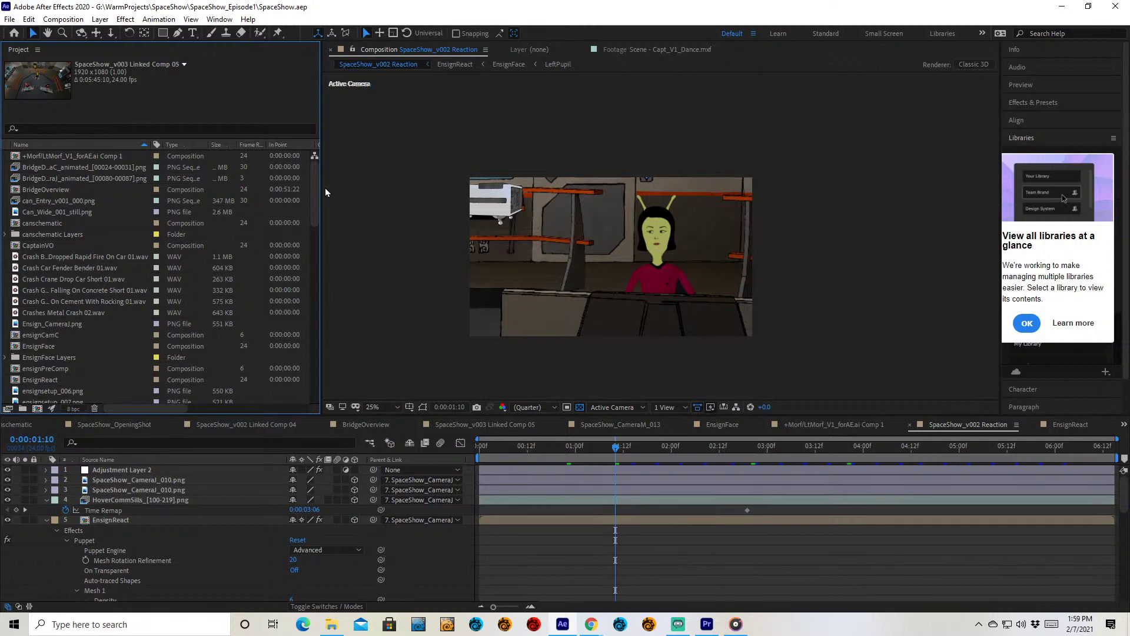
left_click_drag(321, 186, 359, 239)
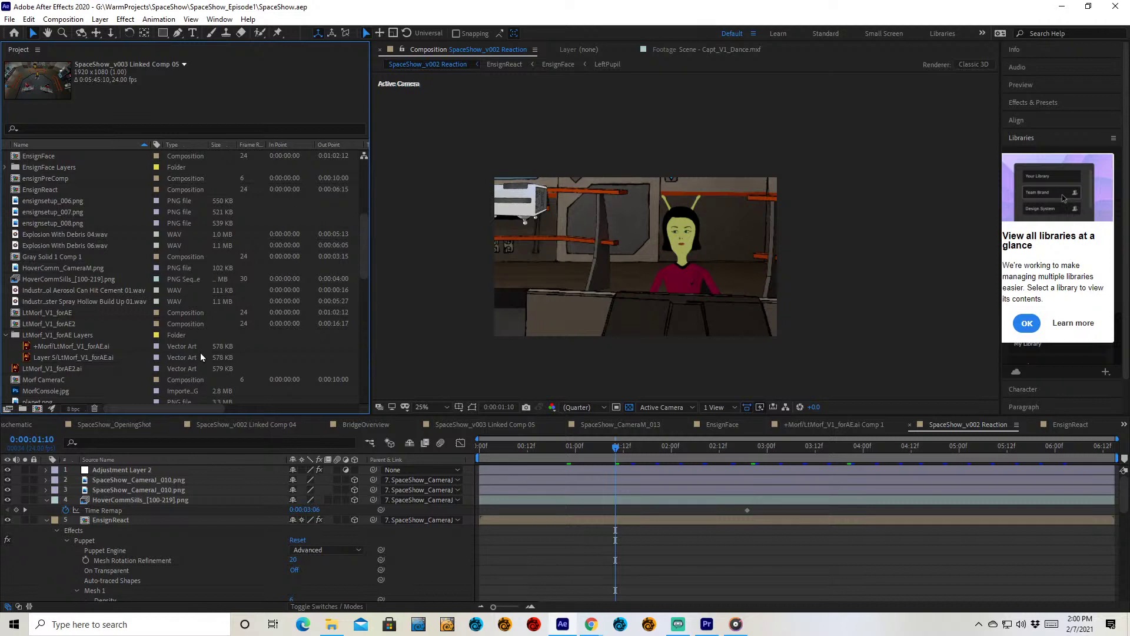
- Open the HoverCommSills_[100-219].png footage at 12.5% magnification and preview the hovering box's rotation from 0:00:00:00
left_click(93, 277)
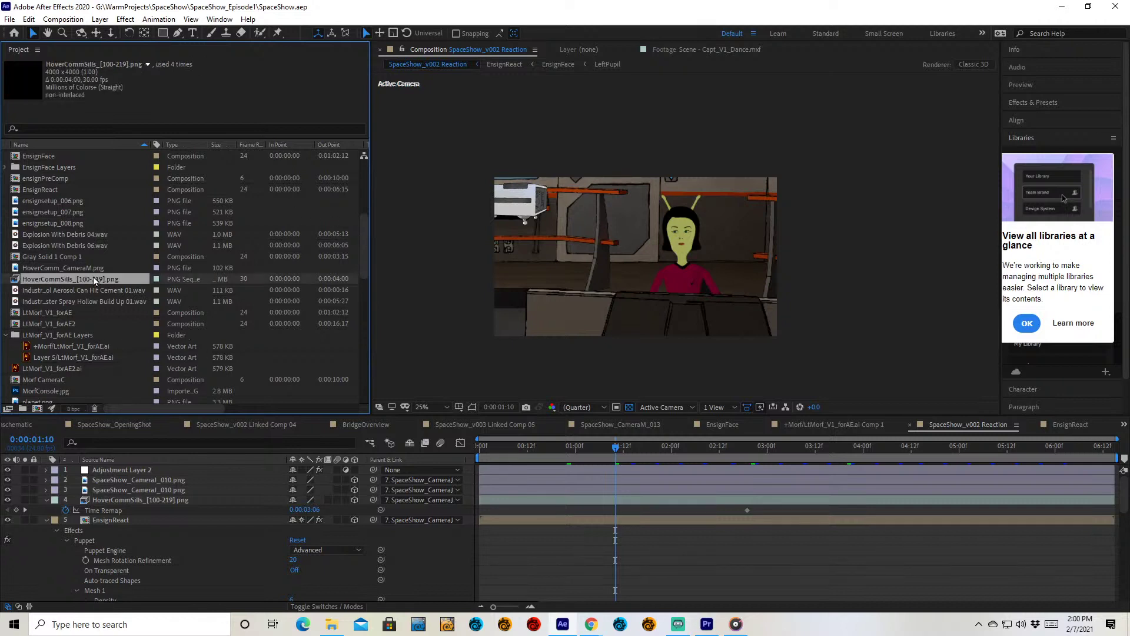
double_click(17, 280)
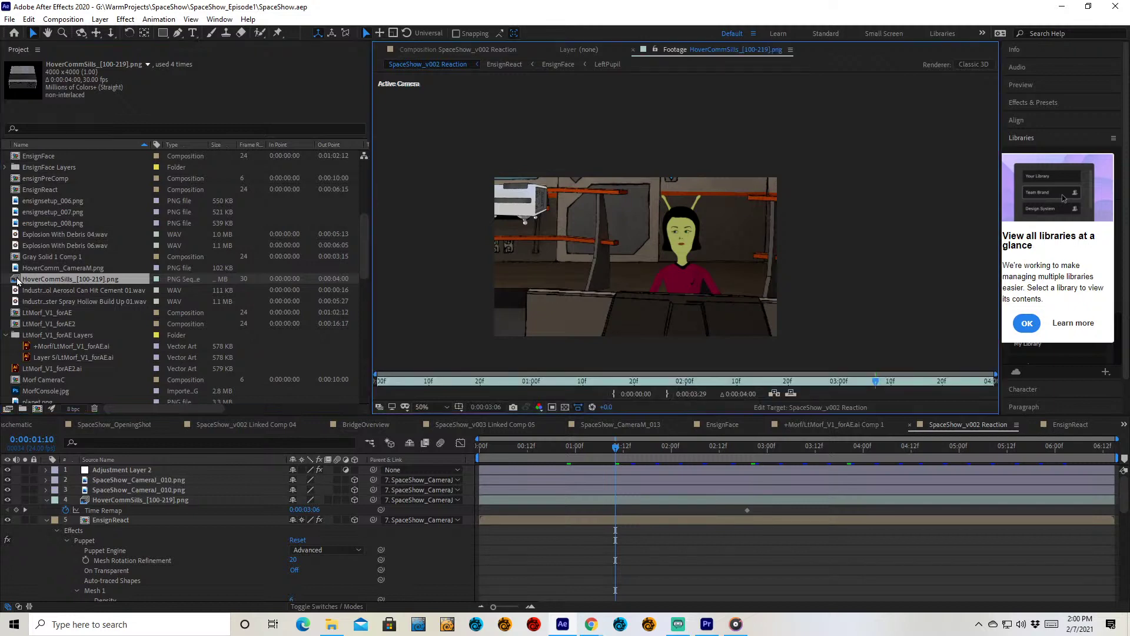
scroll(622, 246, "down", 4)
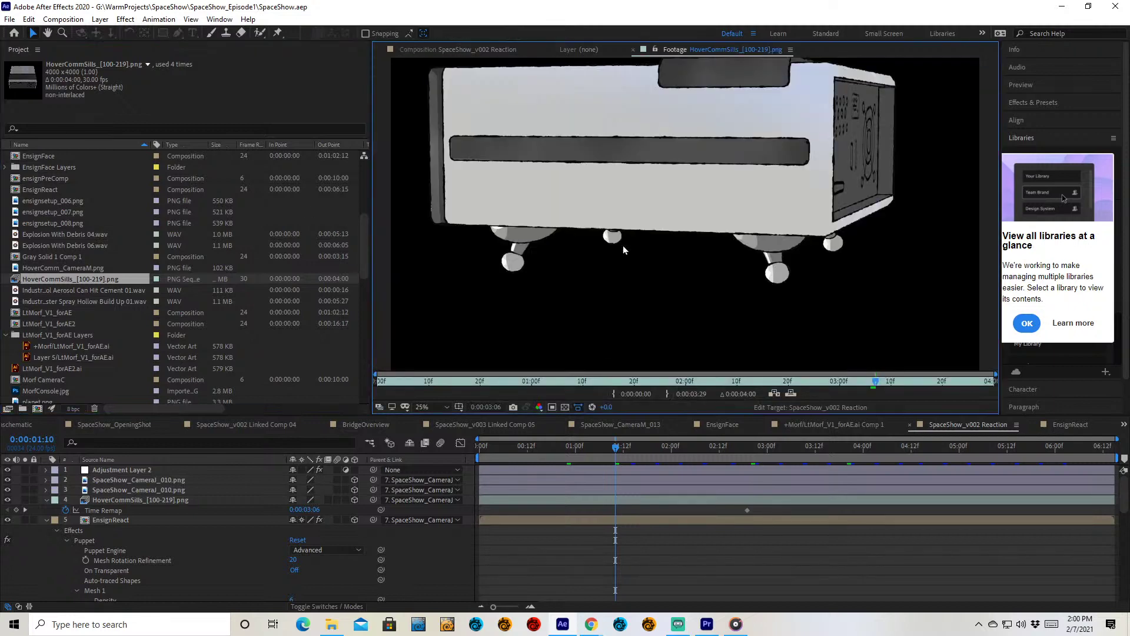
scroll(623, 245, "up", 2)
scroll(623, 246, "down", 2)
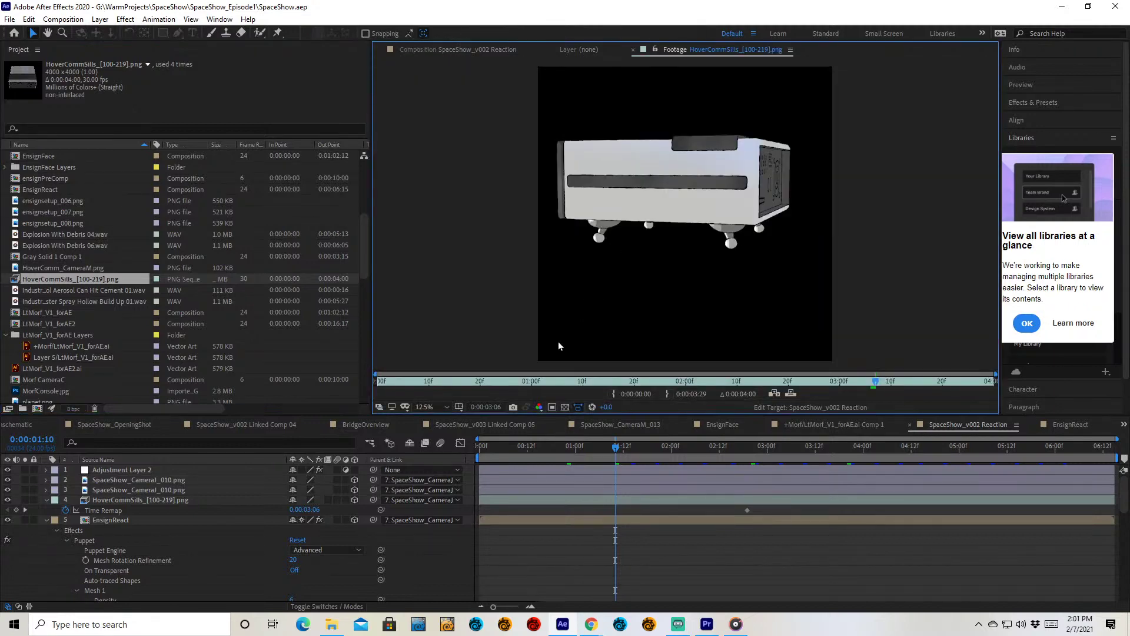
left_click(425, 388)
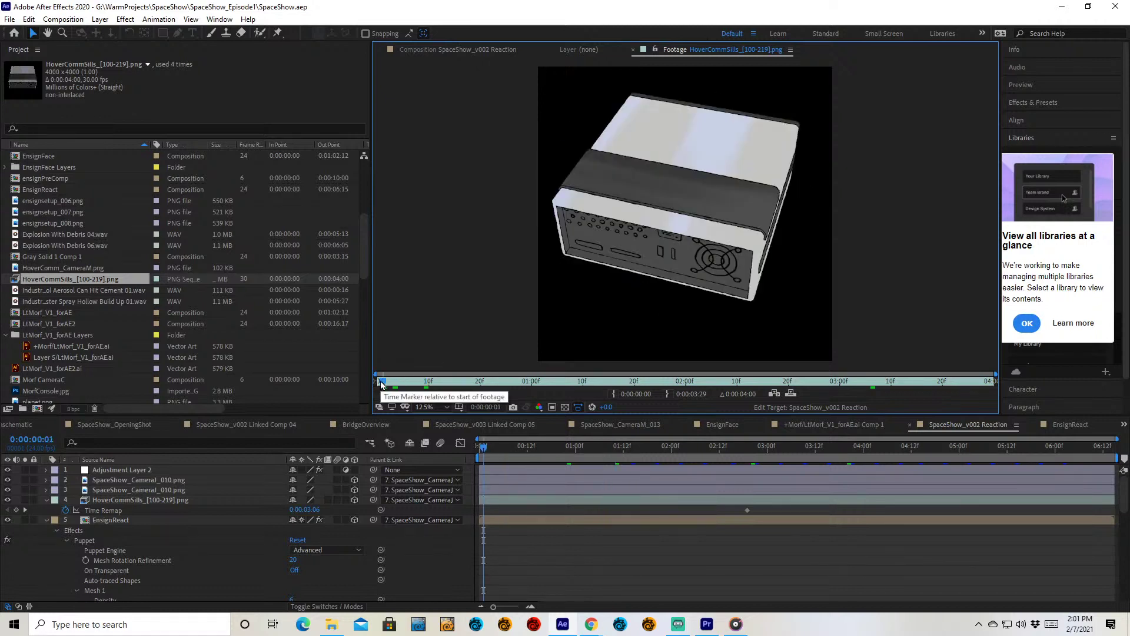
left_click(381, 385)
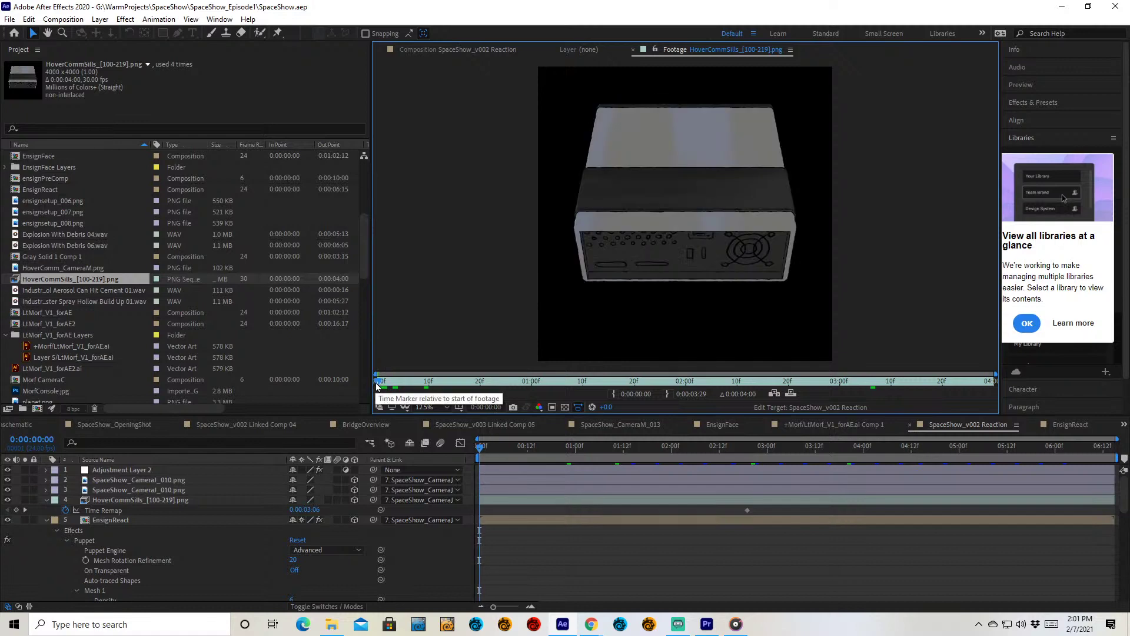
left_click_drag(382, 388, 284, 429)
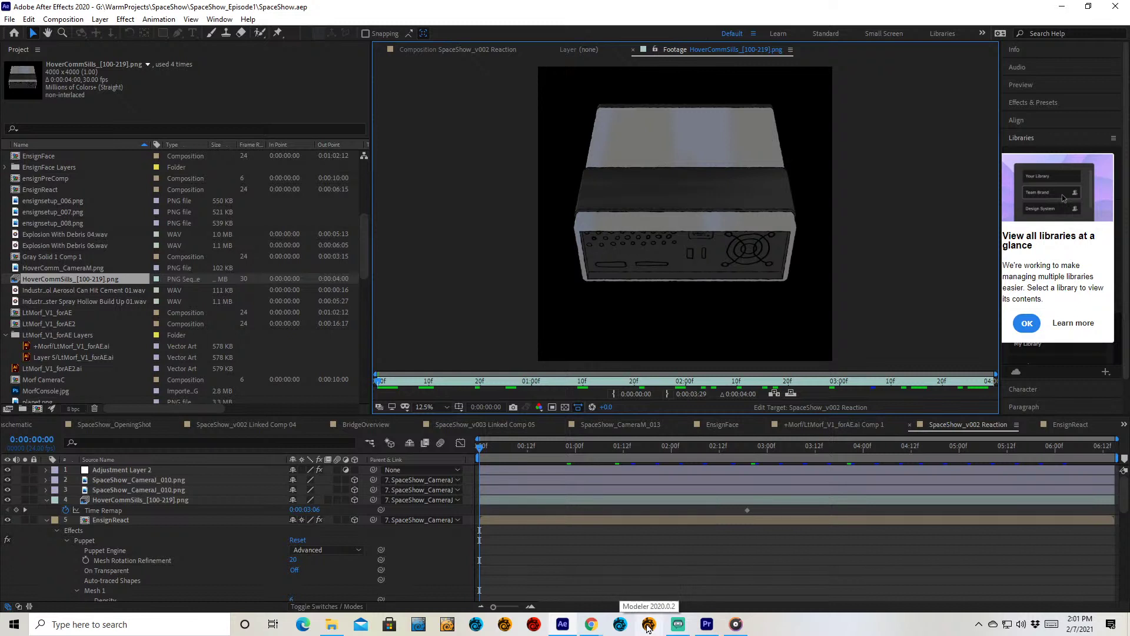
- Launch LightWave Layout with an empty scene and switch back to After Effects
left_click(616, 622)
key("shift+n")
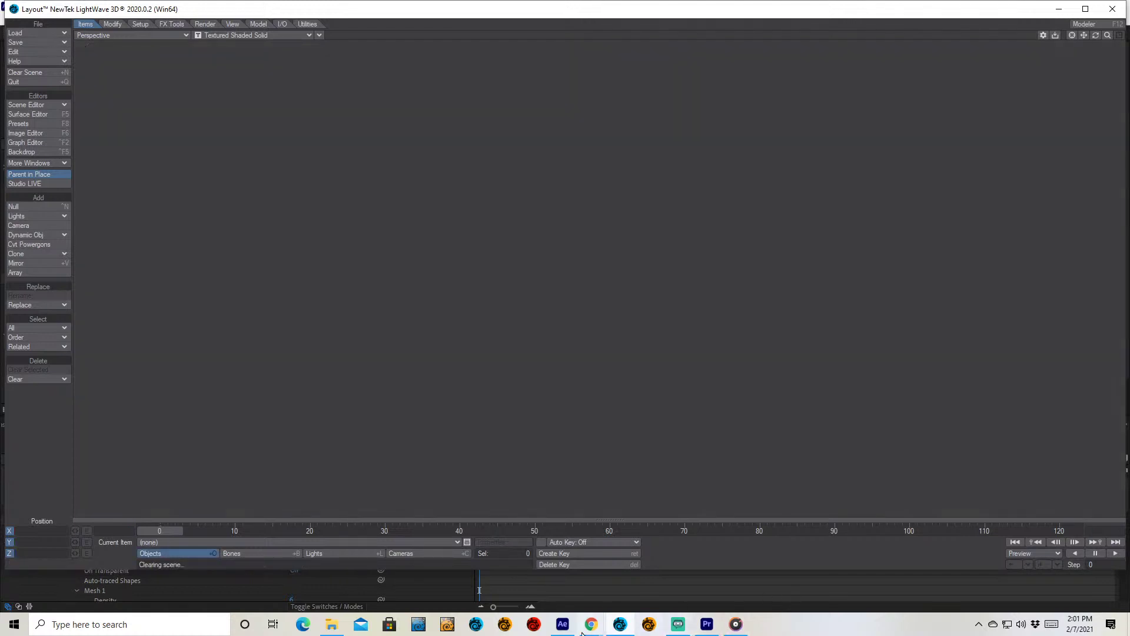
left_click(560, 627)
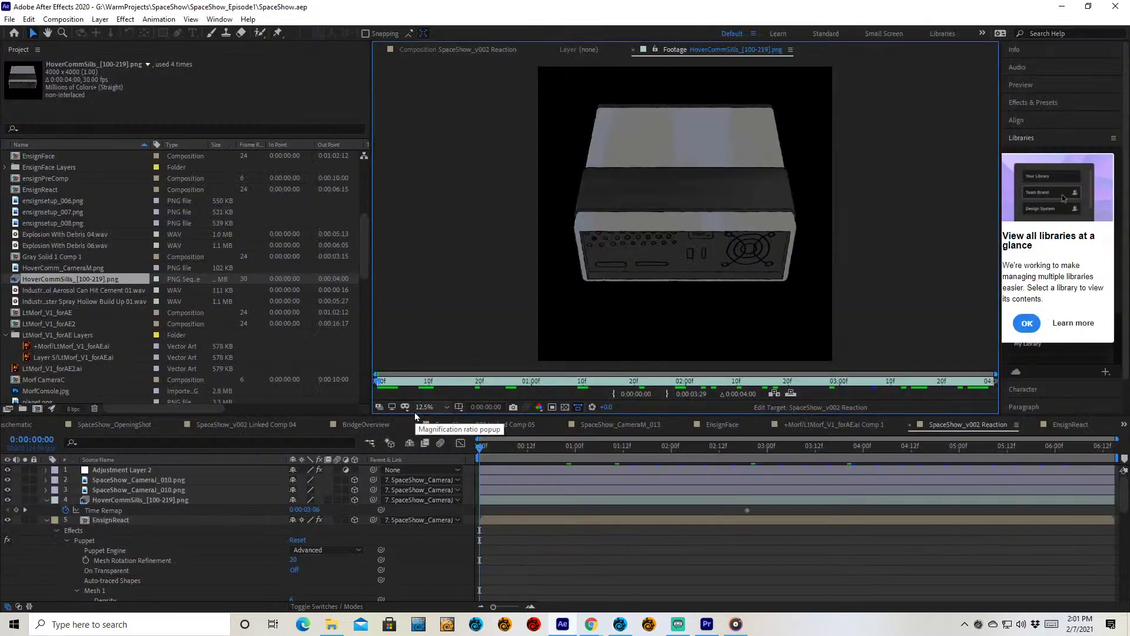
- Open the BridgeOverview composition and move the current time to 0:00:50:18
left_click_drag(367, 241, 386, 153)
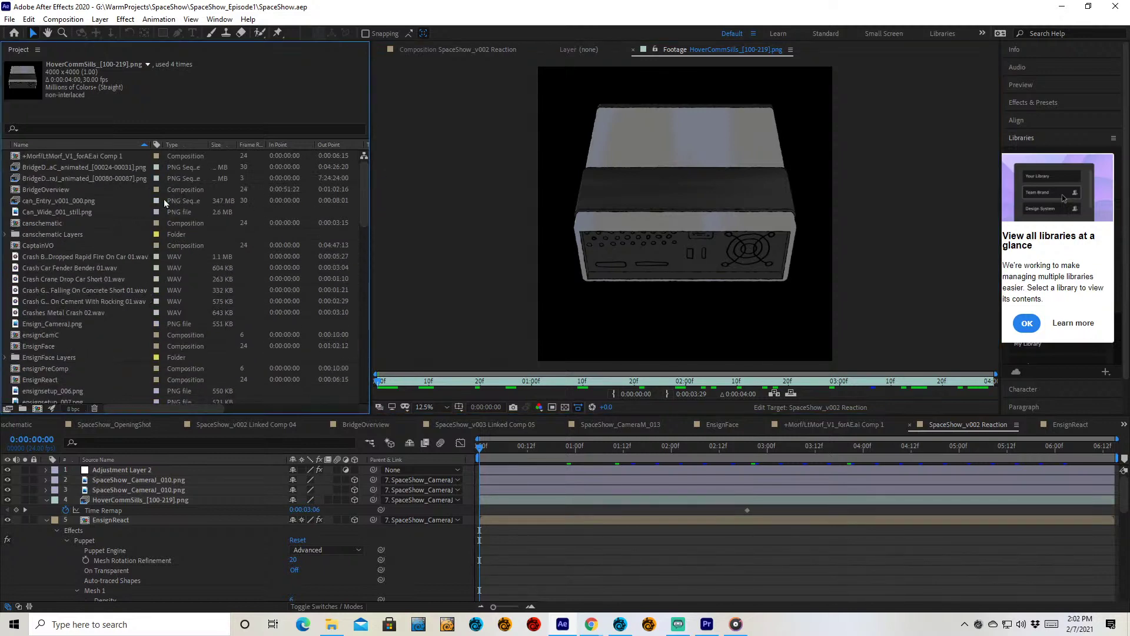
left_click(68, 189)
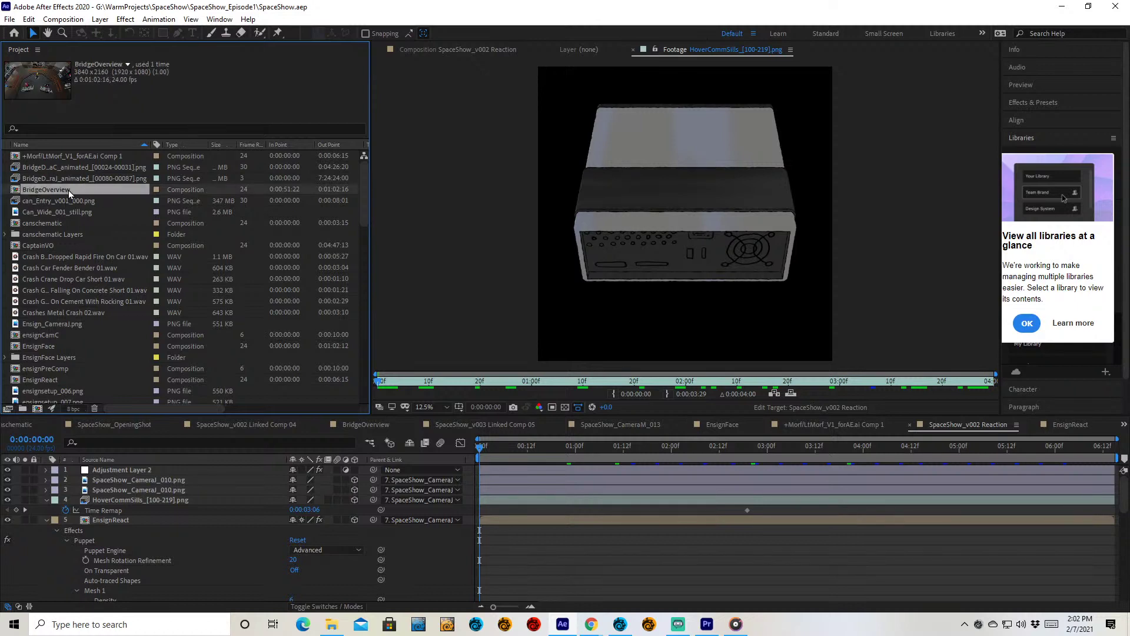
double_click(69, 190)
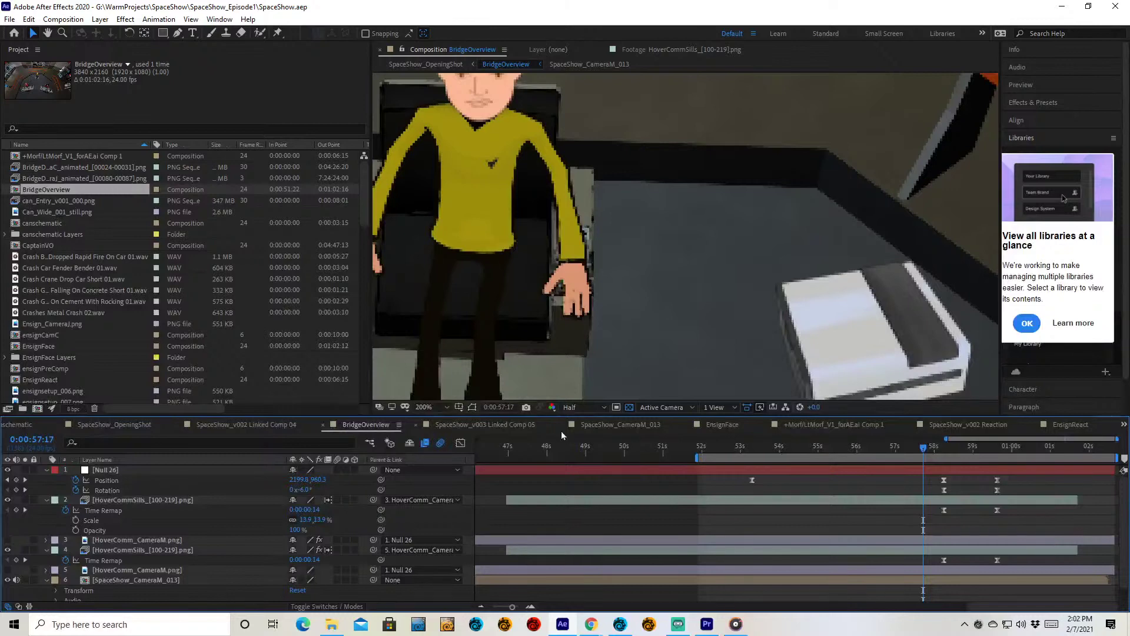
left_click_drag(803, 451, 653, 451)
- Duplicate the BridgeOverview composition and rename the copy as BridgeOverview Demo
left_click(17, 192)
key("ctrl+d")
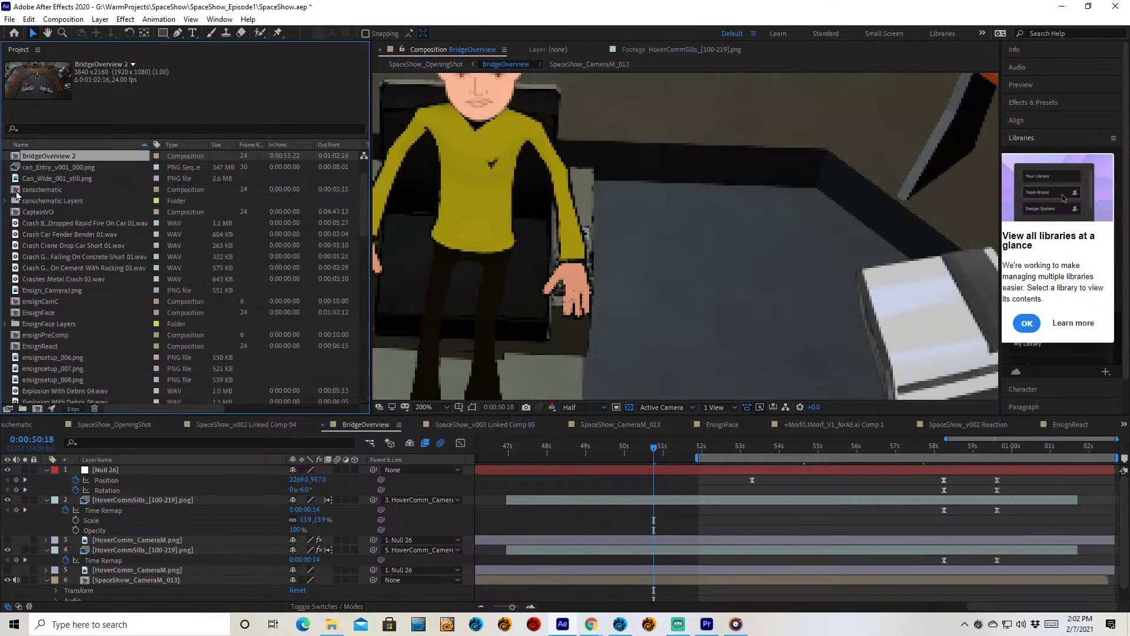
key("Return")
left_click(75, 156)
key("BackSpace")
type("Demo")
key("Return")
- Move the BridgeOverview composition's current time to 0:00:12:13 and extend the visible time range to the composition's end
left_click_drag(592, 447, 680, 428)
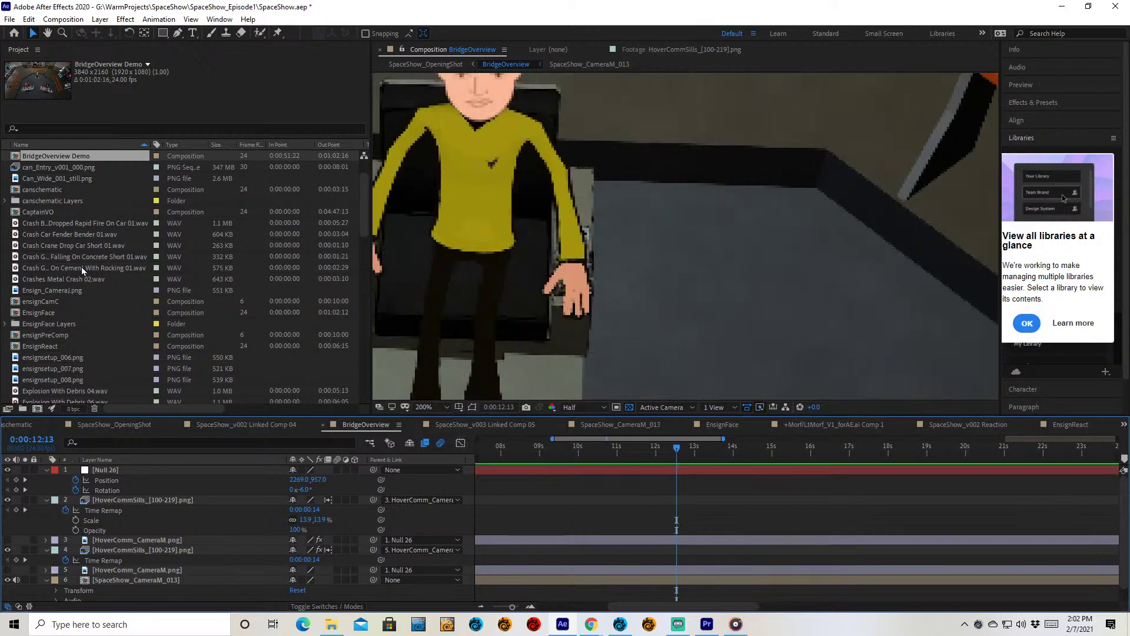
scroll(81, 254, "up", 2)
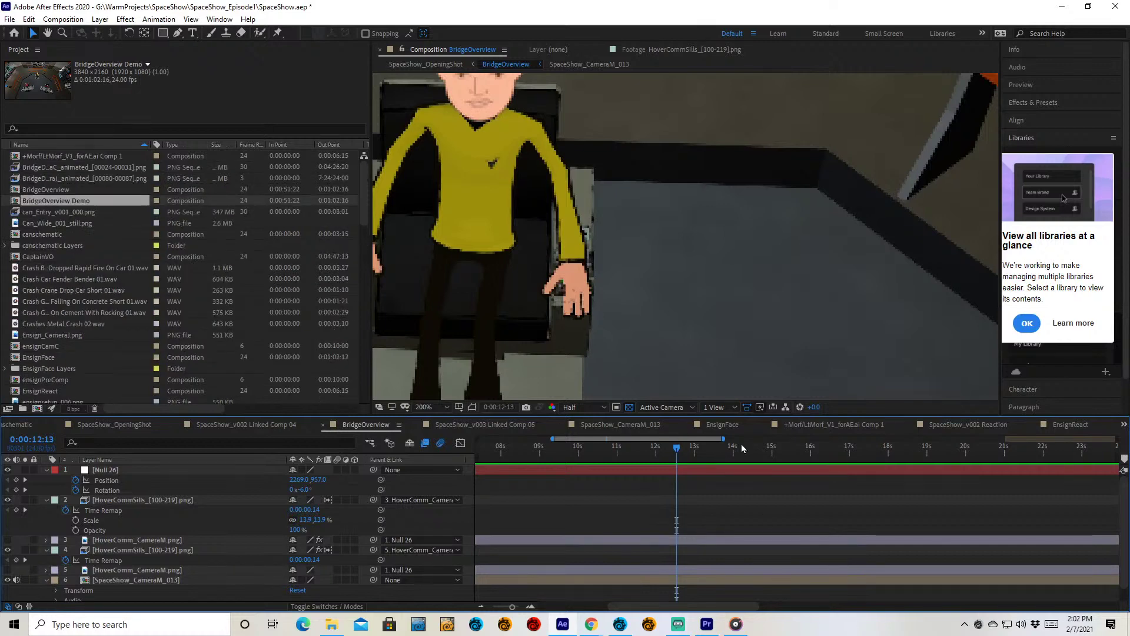
left_click_drag(724, 438, 1116, 439)
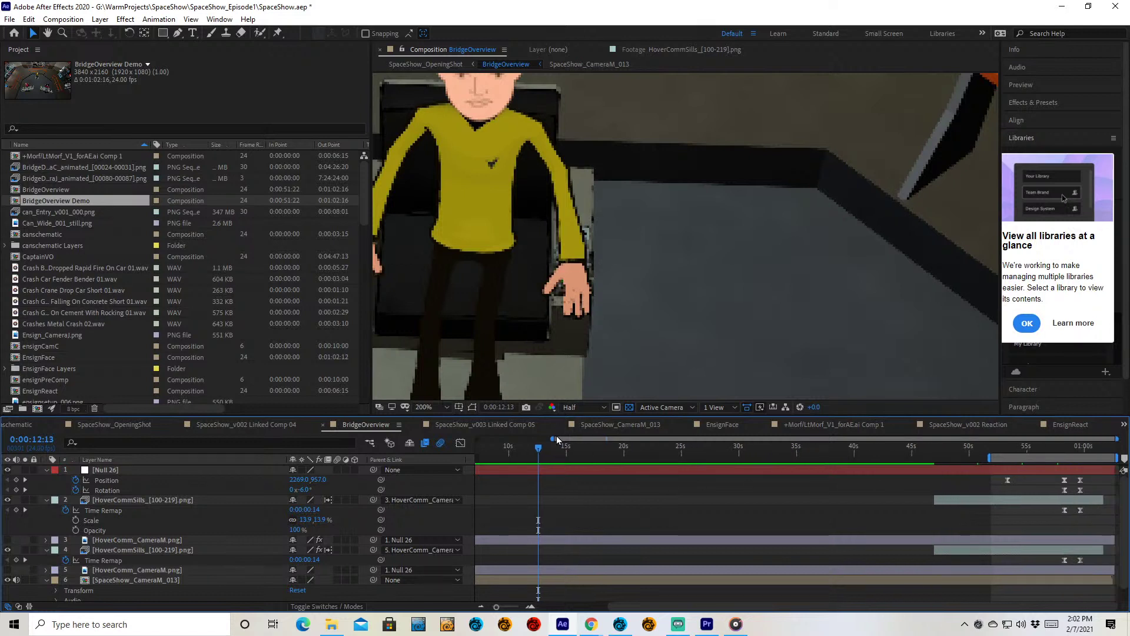
- Extend the BridgeOverview timeline's visible range back to the start and switch to the SpaceShow_OpeningShot composition
left_click_drag(551, 439, 478, 439)
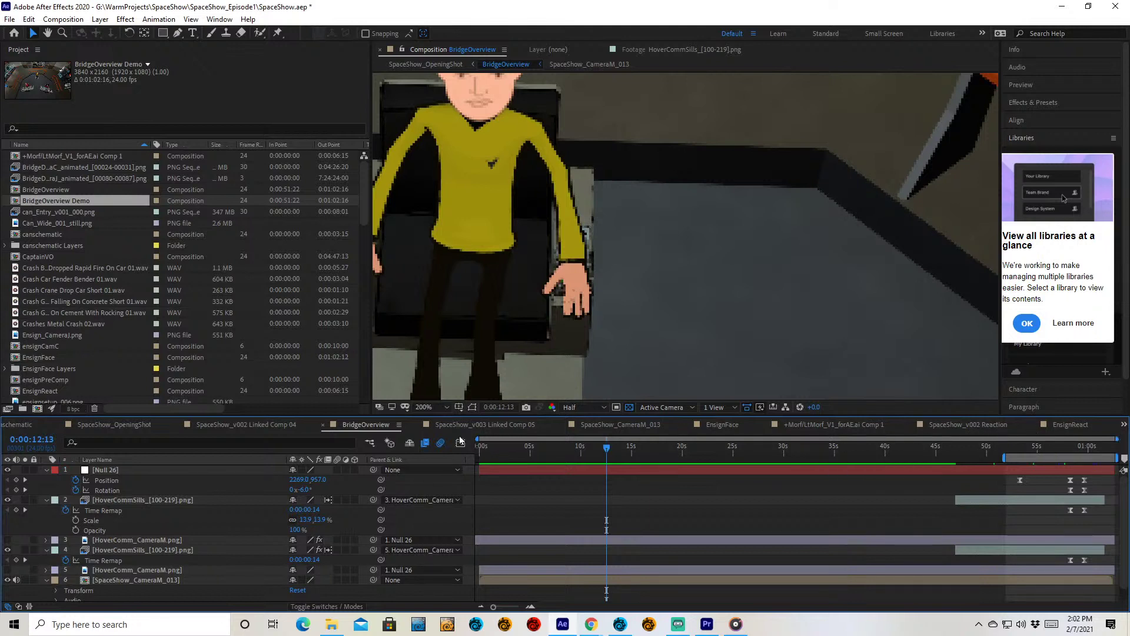
left_click(115, 425)
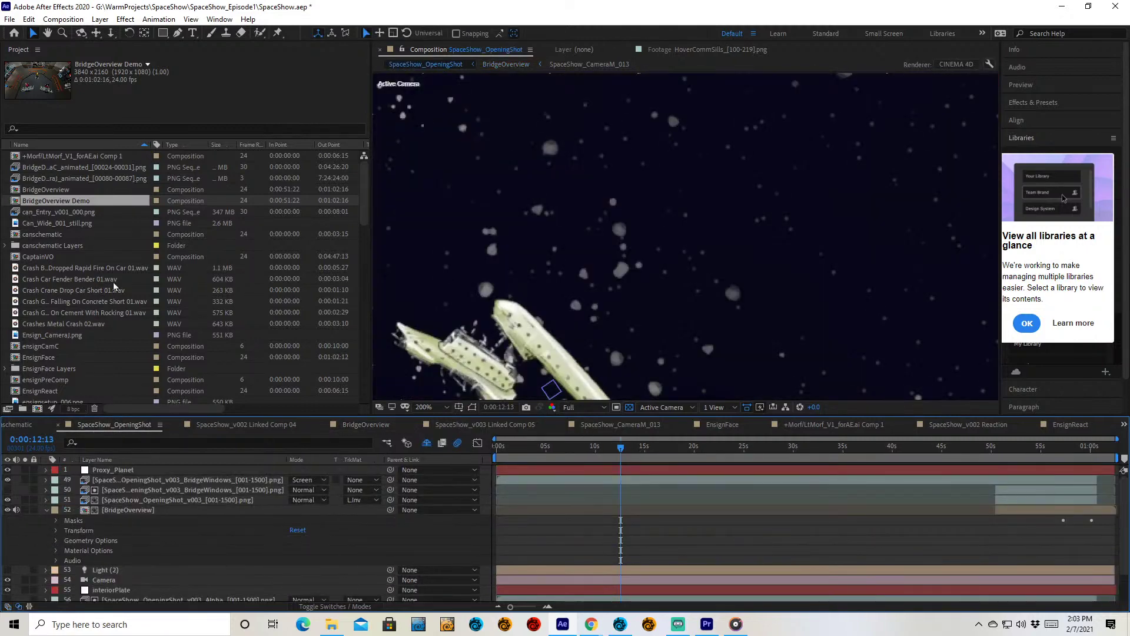
right_click(121, 426)
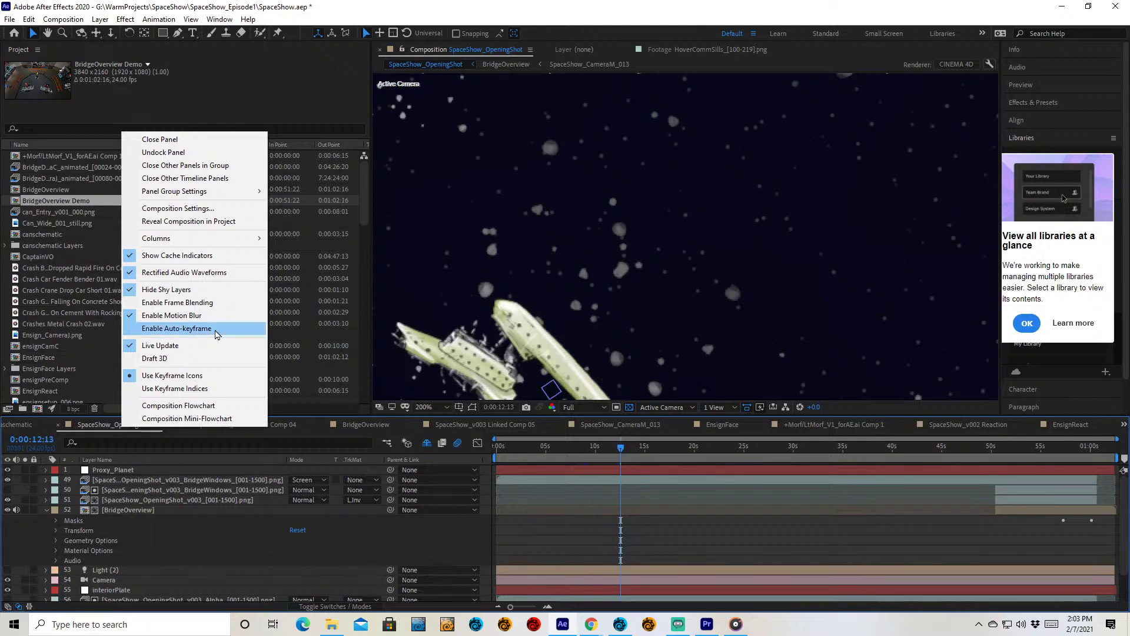
left_click(165, 146)
- Search the project for "open", duplicate the SpaceShow_OpeningShot composition and rename the copy as SpaceShow_OpeningShot Demo
left_click(165, 129)
type("open")
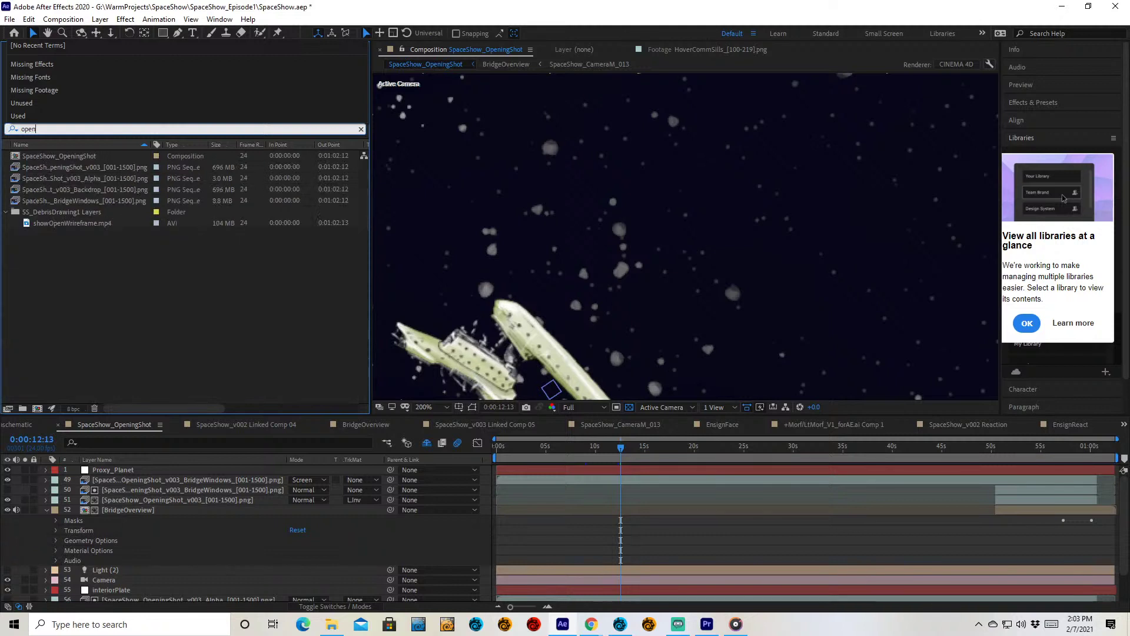
left_click(91, 157)
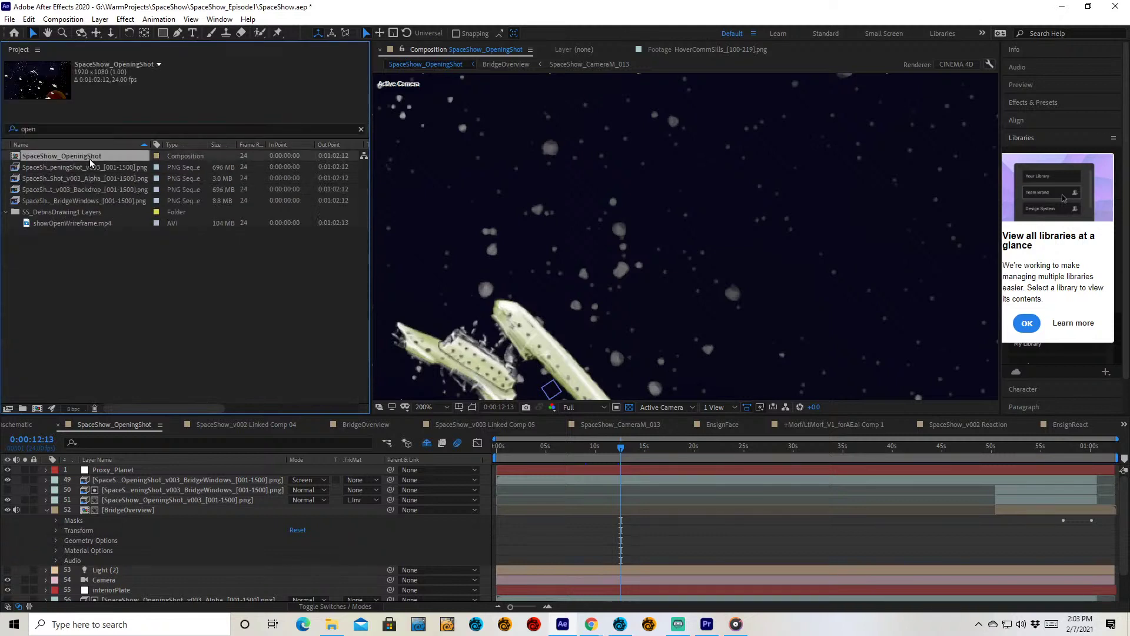
key("ctrl+d")
key("Return")
key("End")
key("BackSpace")
type("Demo")
key("Return")
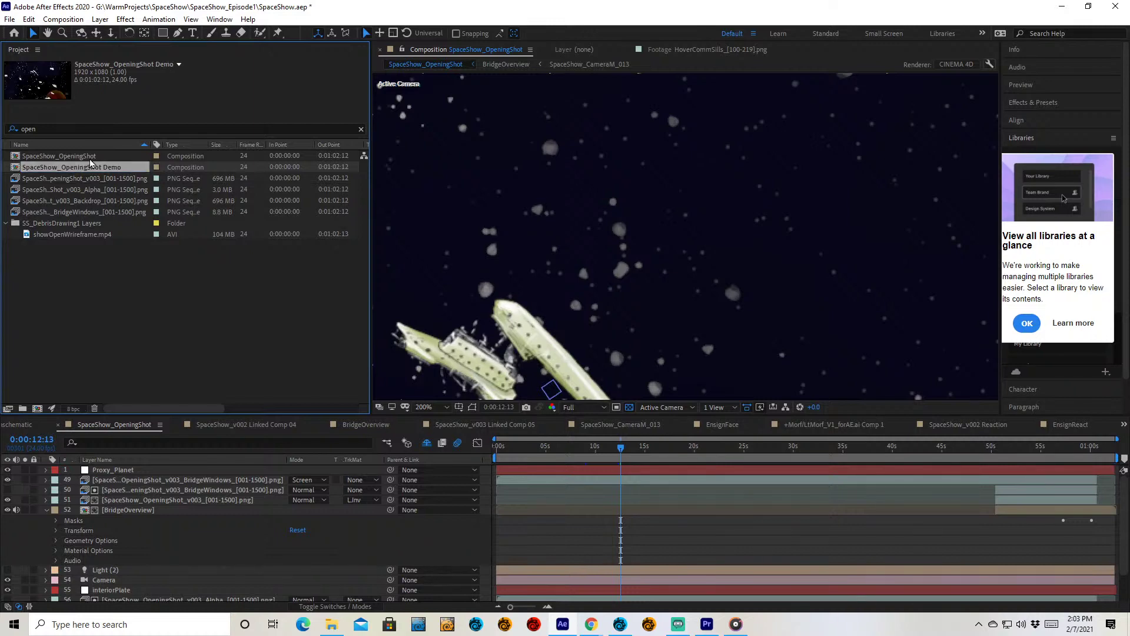
- Switch to LightWave Layout and load the scene SpaceShow_OpeningShotProxy_v002.lws
left_click(619, 625)
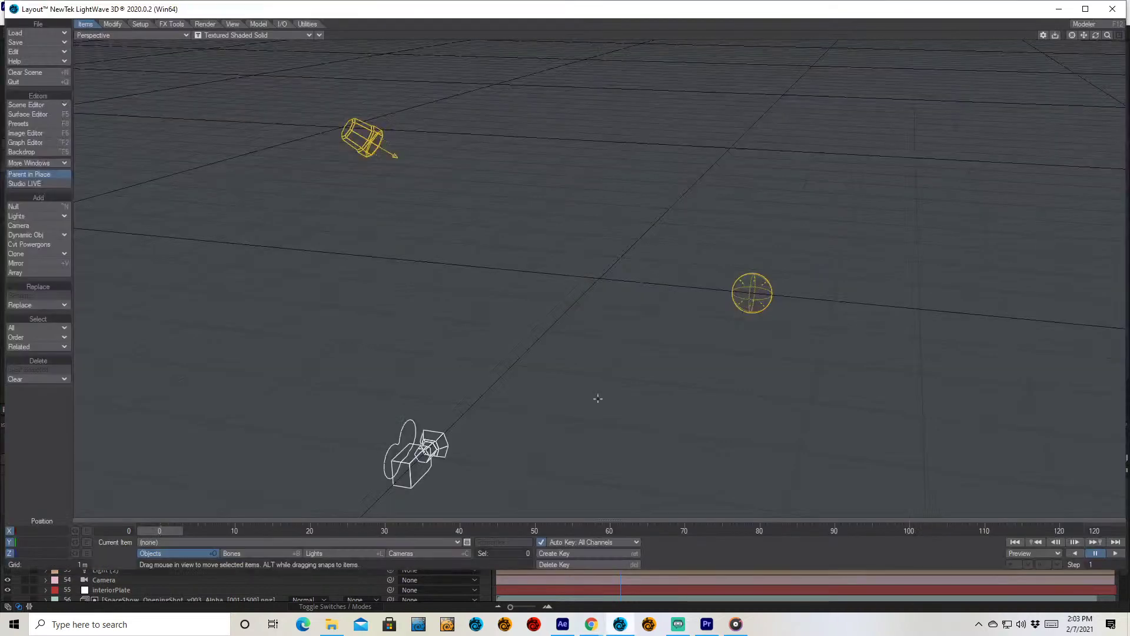
left_click(53, 37)
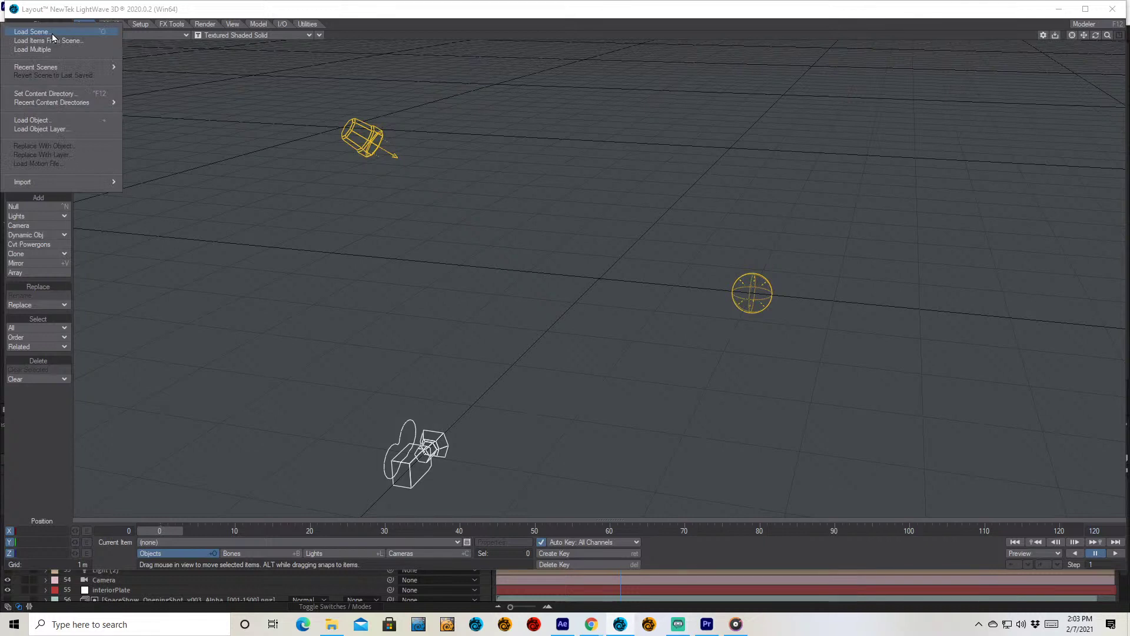
left_click(52, 34)
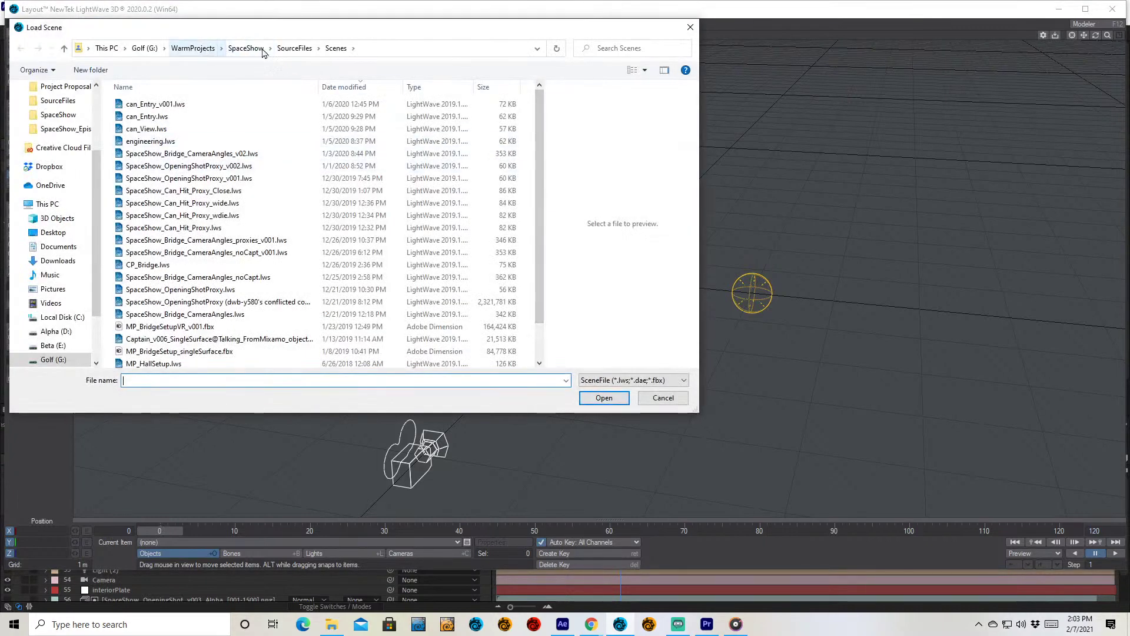
left_click(257, 170)
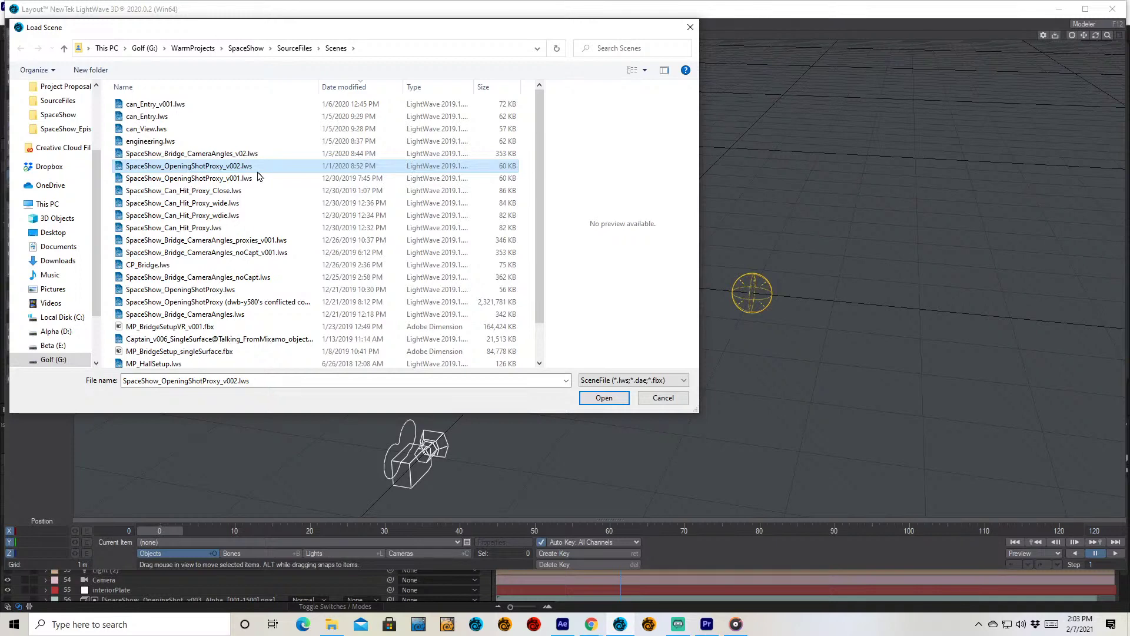
left_click(608, 398)
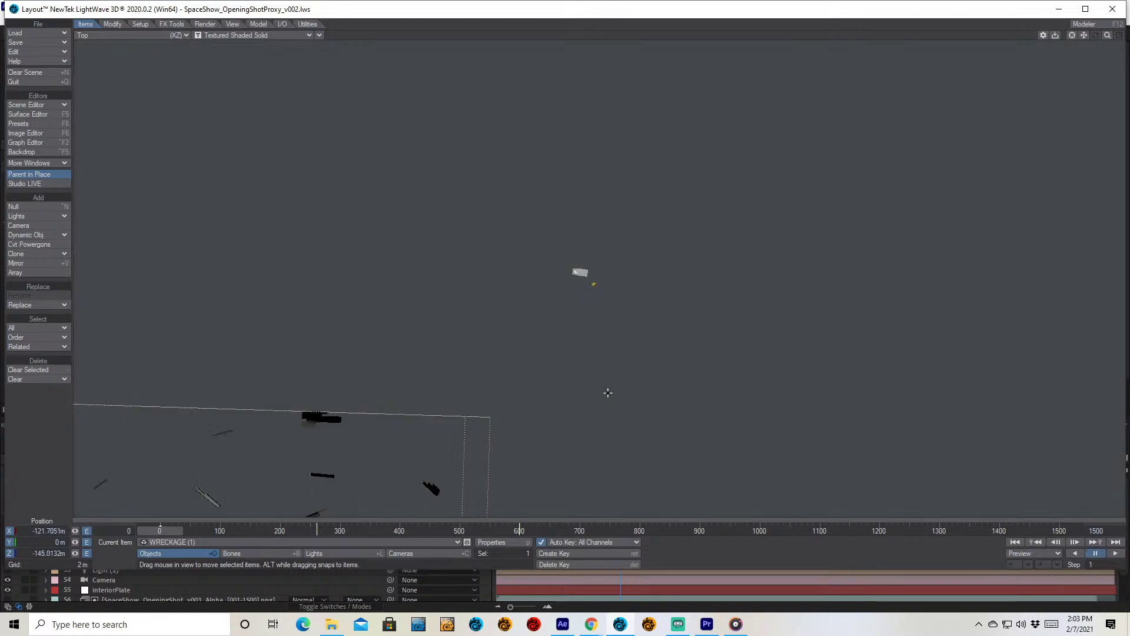
- Set the viewport to the current camera's view and move the animation to frame 525
left_click(113, 36)
mouse_move(118, 103)
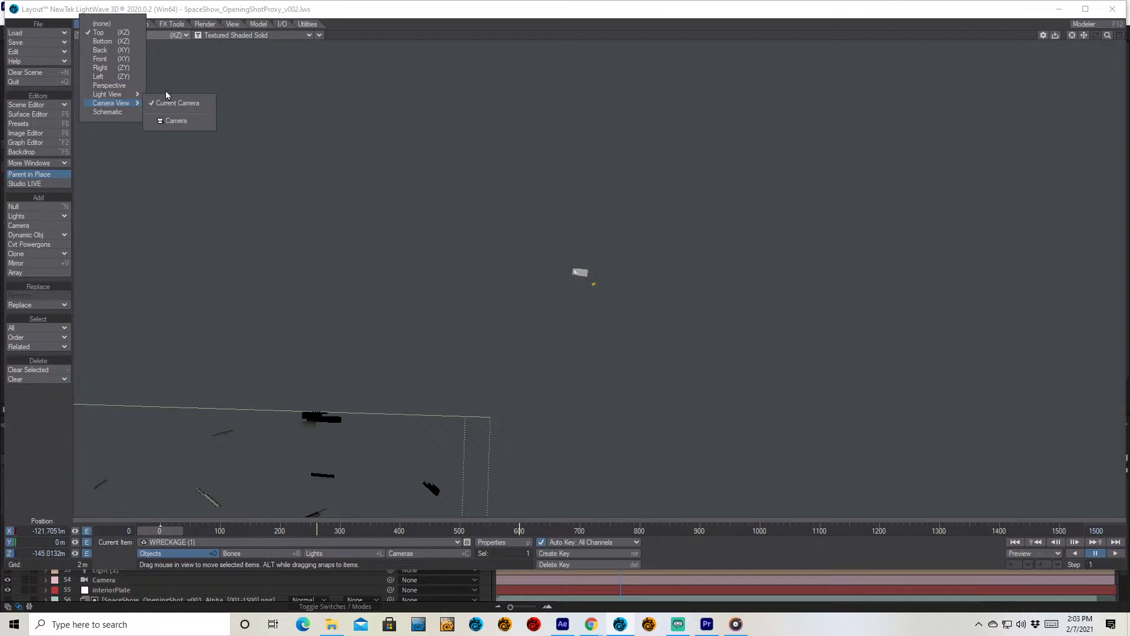
left_click(175, 103)
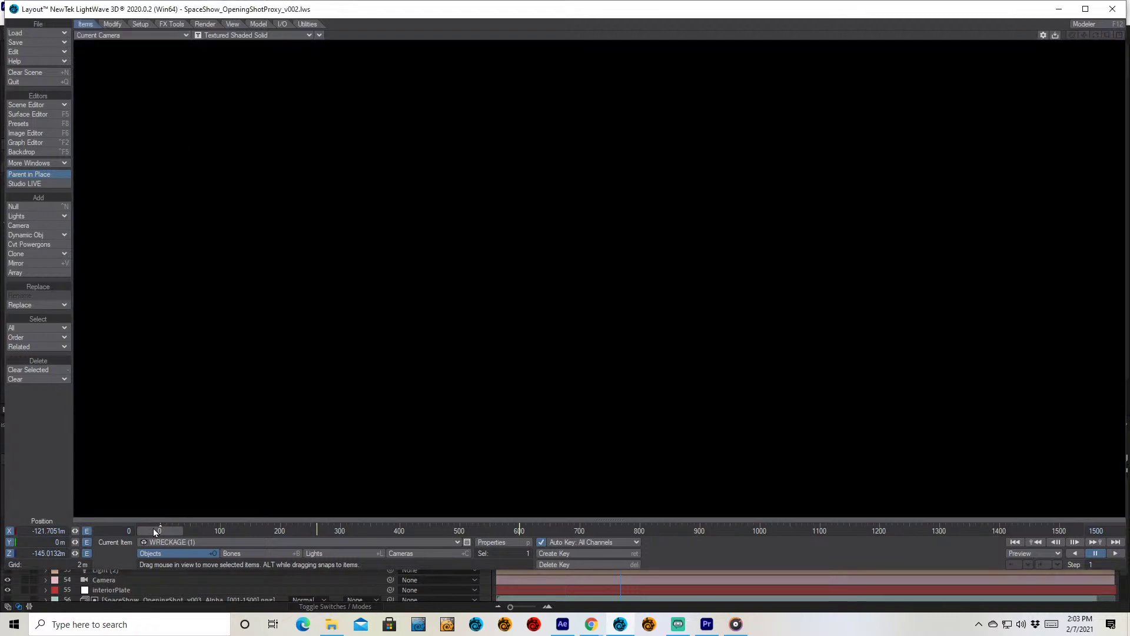
left_click_drag(160, 533, 474, 533)
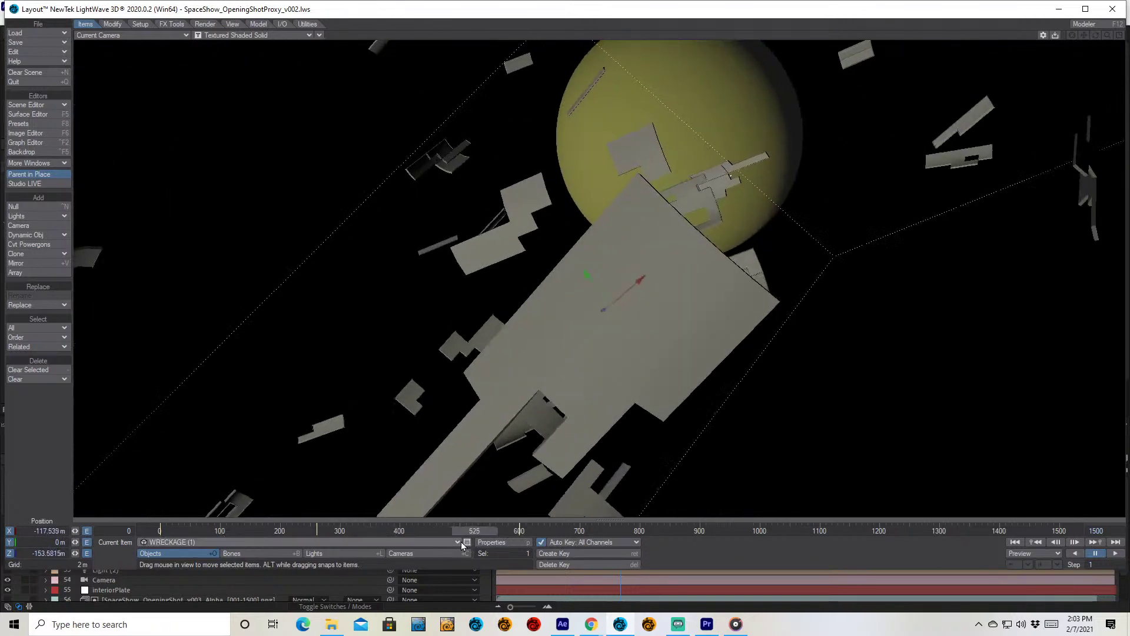
- Play and scrub the wreckage animation through the camera, check the scene's object list and stop at frame 467
left_click(1116, 554)
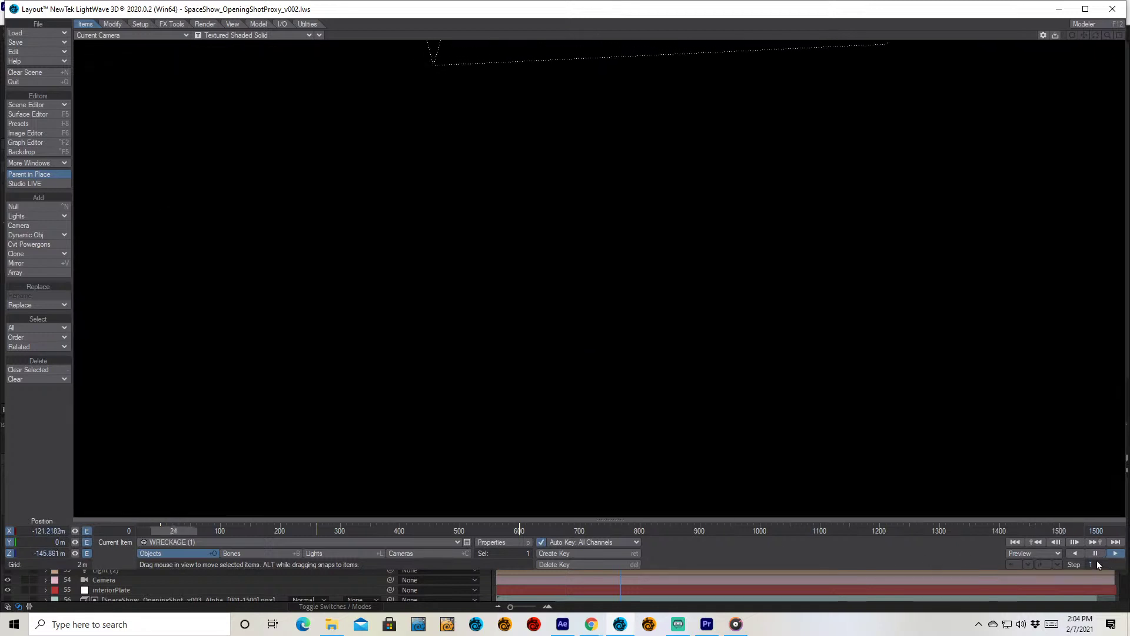
left_click(1095, 556)
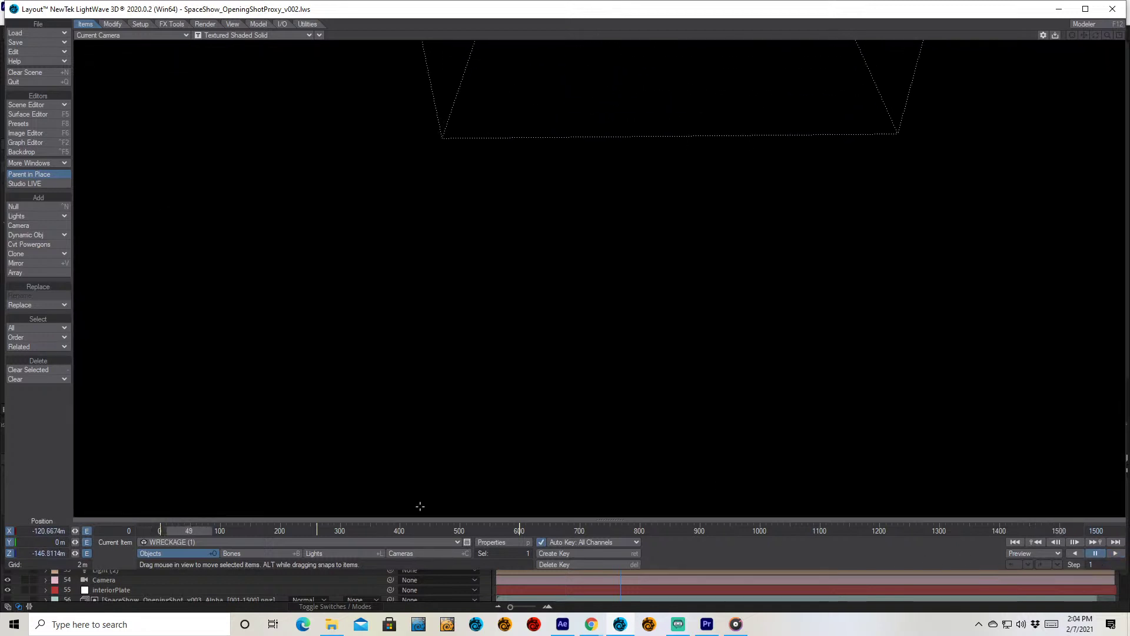
left_click_drag(429, 528, 527, 530)
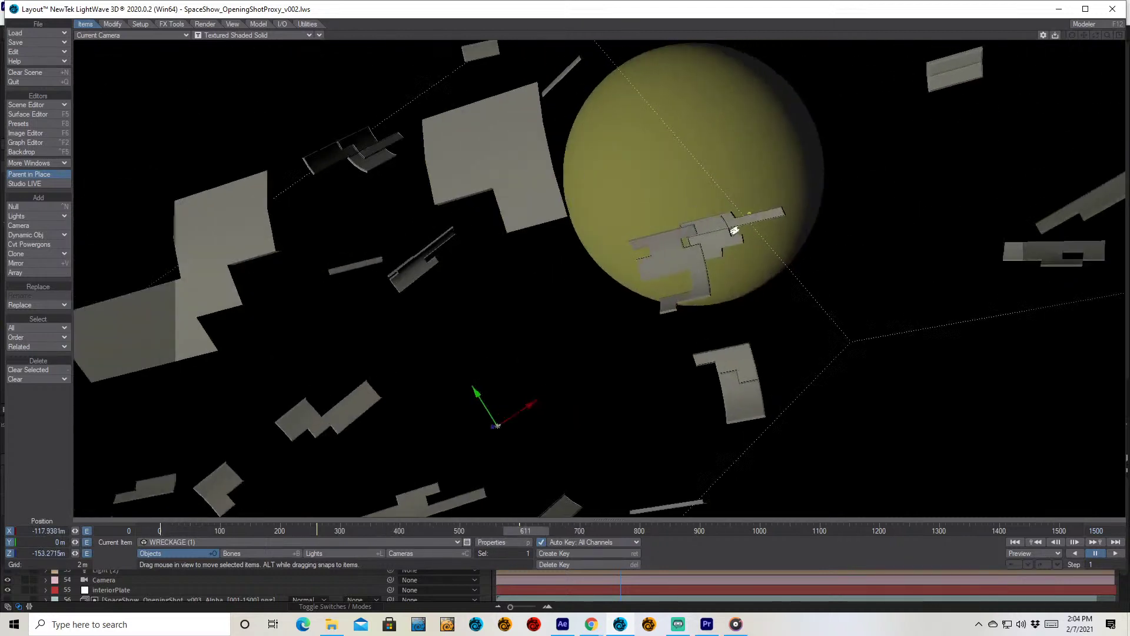
left_click(283, 545)
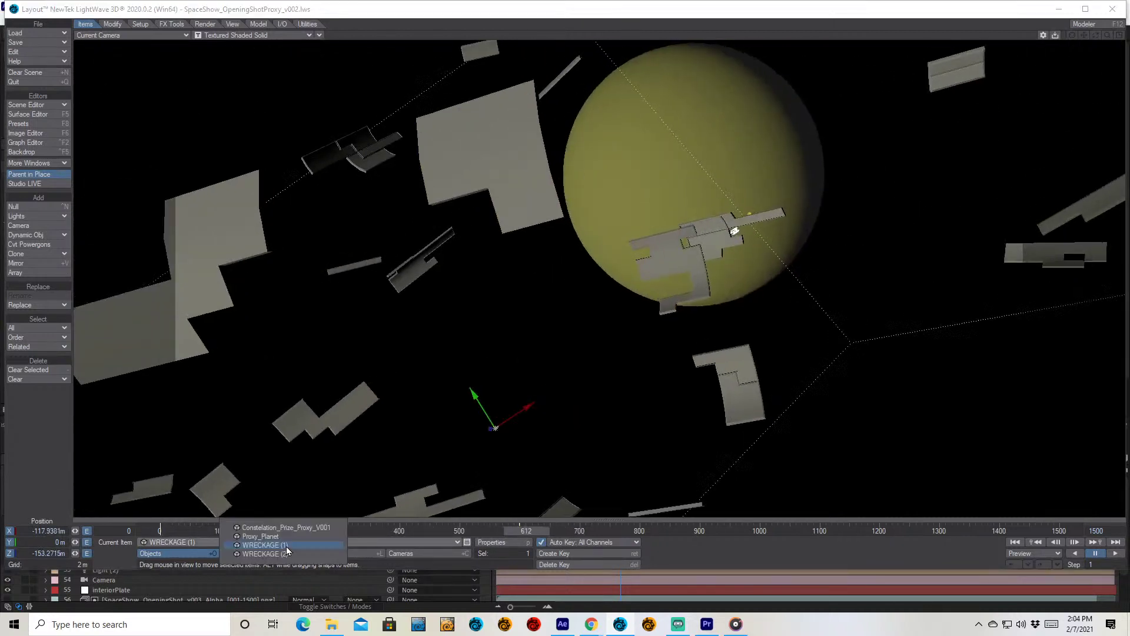
left_click(757, 503)
left_click_drag(478, 529, 440, 530)
- Select the scene's camera and review the After Effects path in the LWtoAE settings
left_click(439, 553)
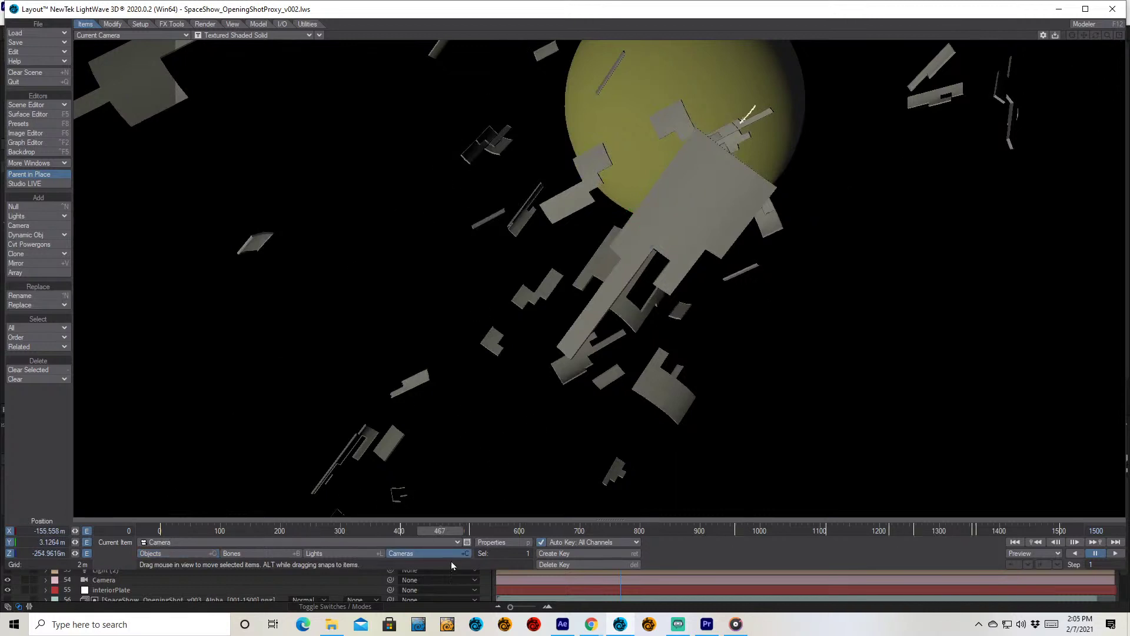
left_click(282, 24)
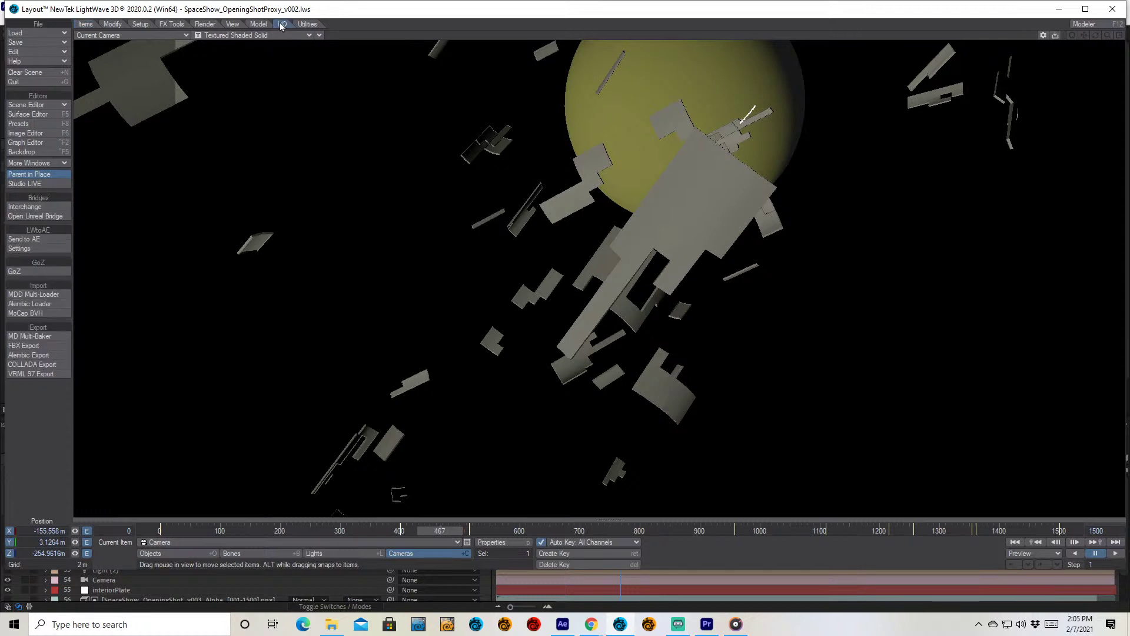
left_click(52, 249)
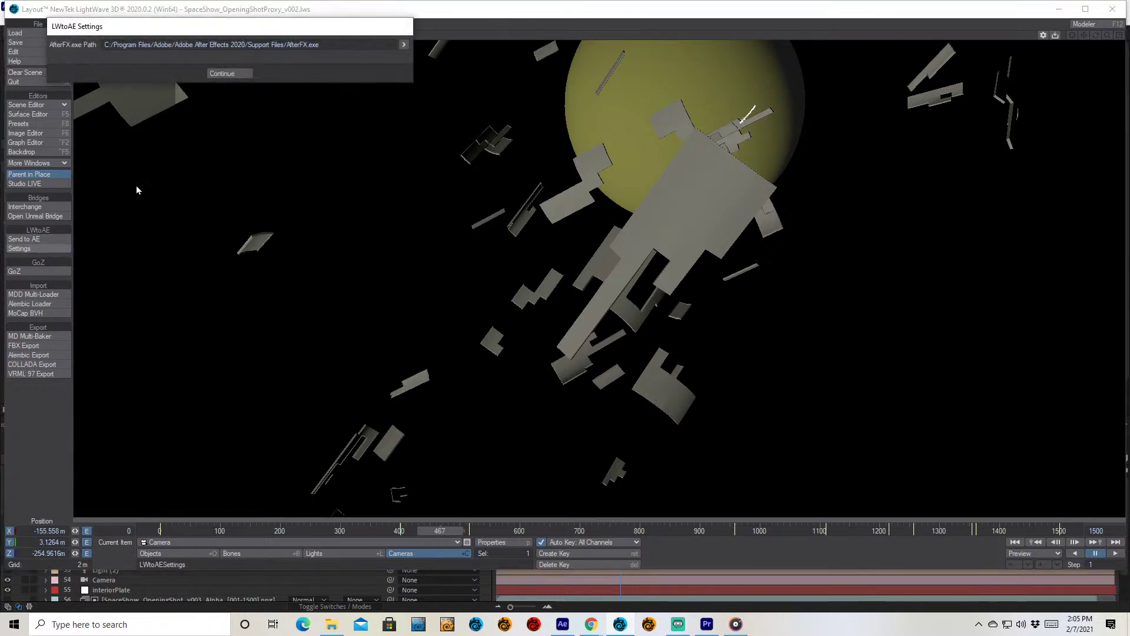
left_click(224, 74)
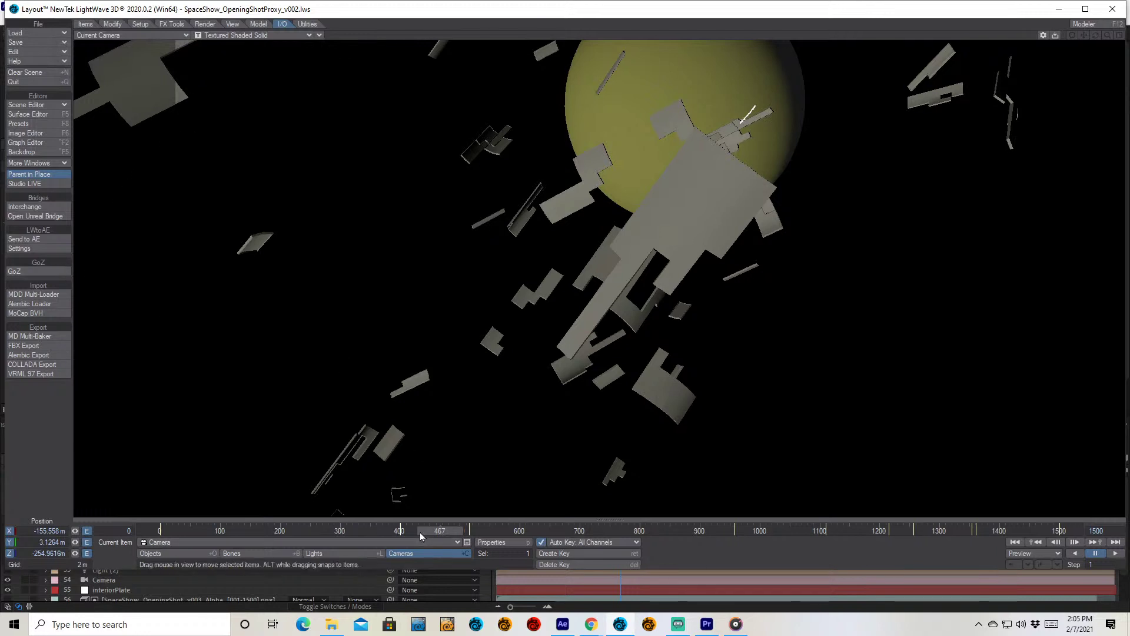
- Make one clone of the scene's camera
left_click(451, 553)
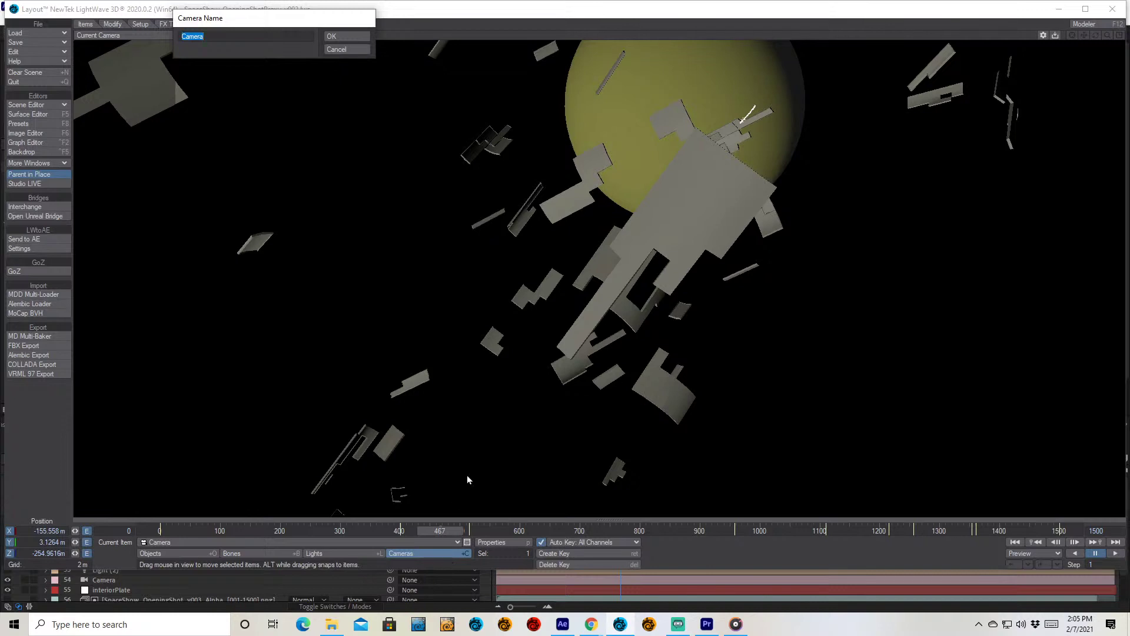
left_click(330, 50)
key("ctrl+c")
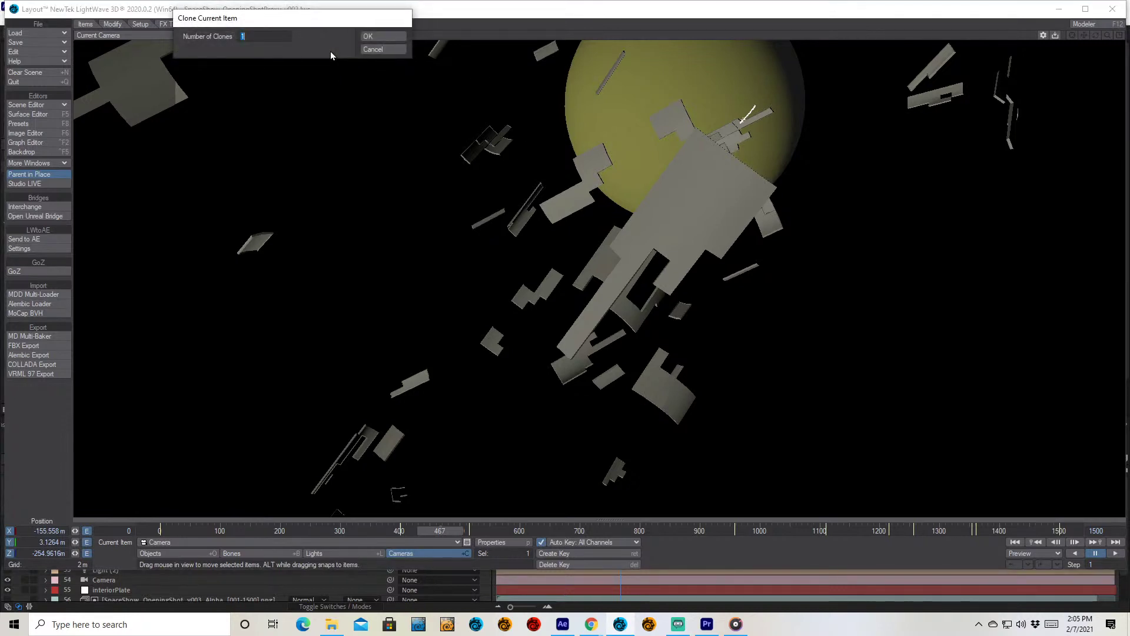
key("Return")
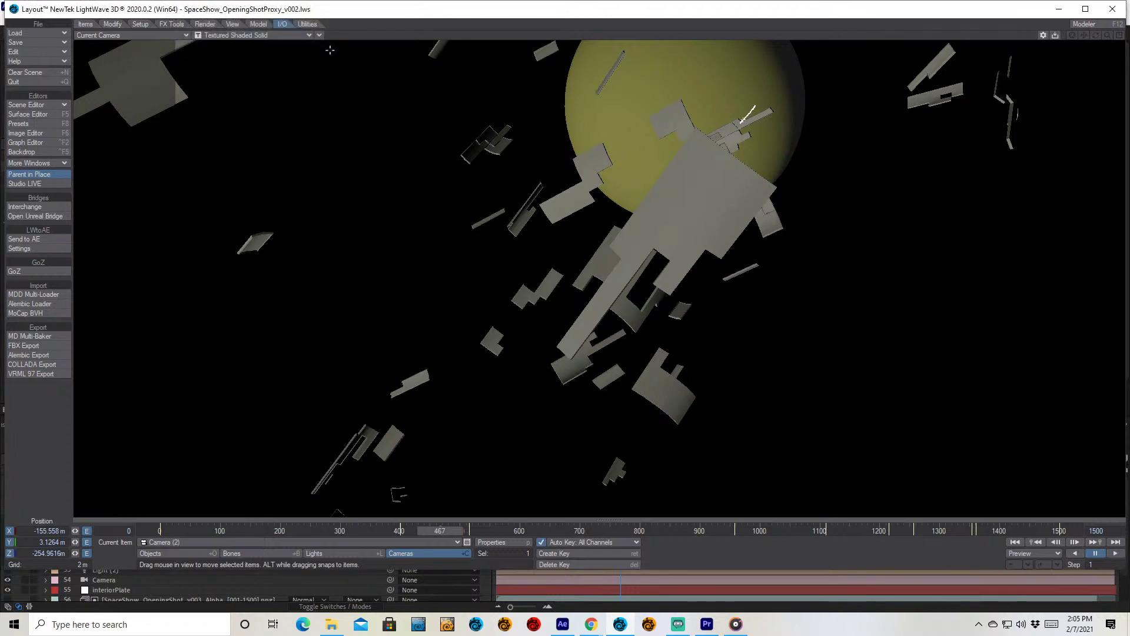
- Open the cloned camera's name for editing and select its number suffix
key("ctrl+r")
key("Right")
key("shift+Left")
key("shift+Left")
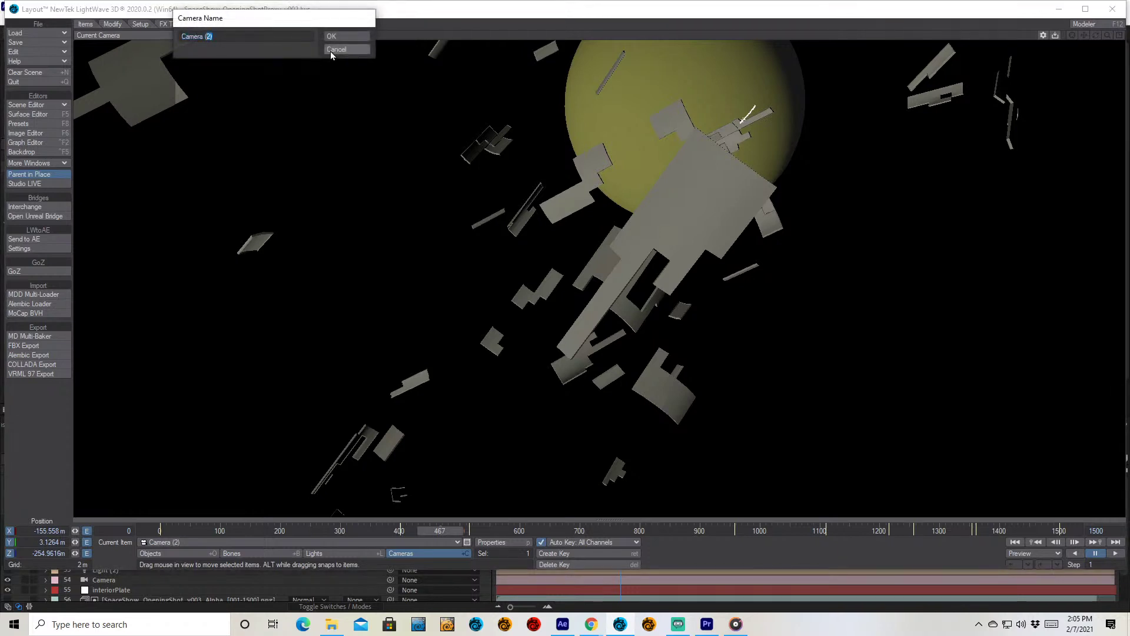
- Name the new camera Camera B and rotate it to about heading 22.85°, pitch -5.58° and bank -371.33°
type("B")
left_click(334, 38)
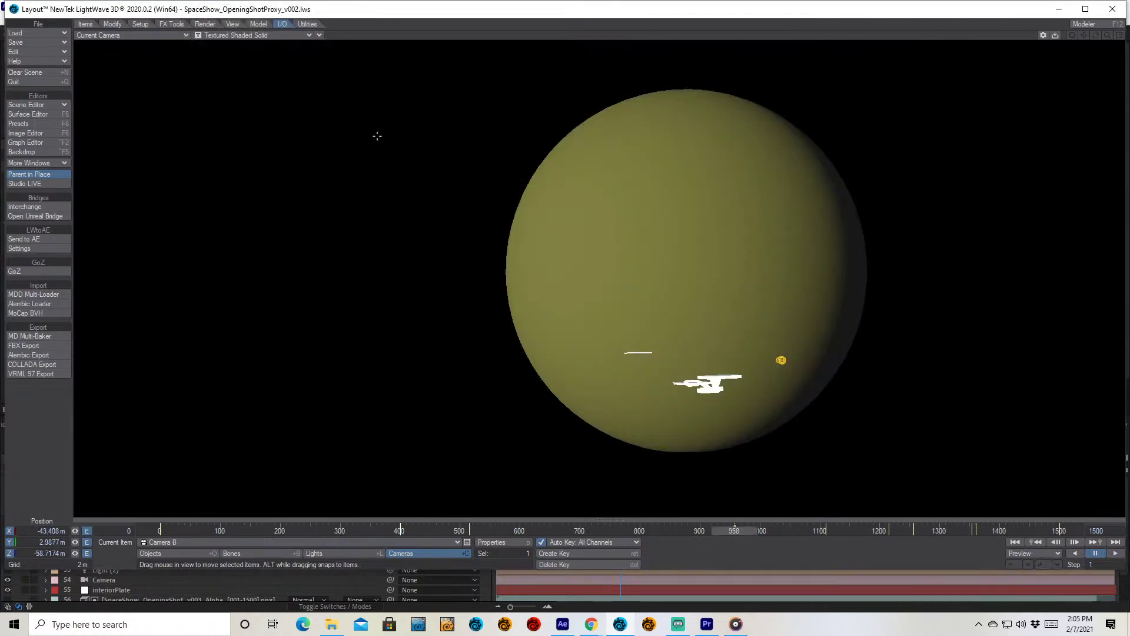
key("y")
left_click_drag(528, 132, 485, 243)
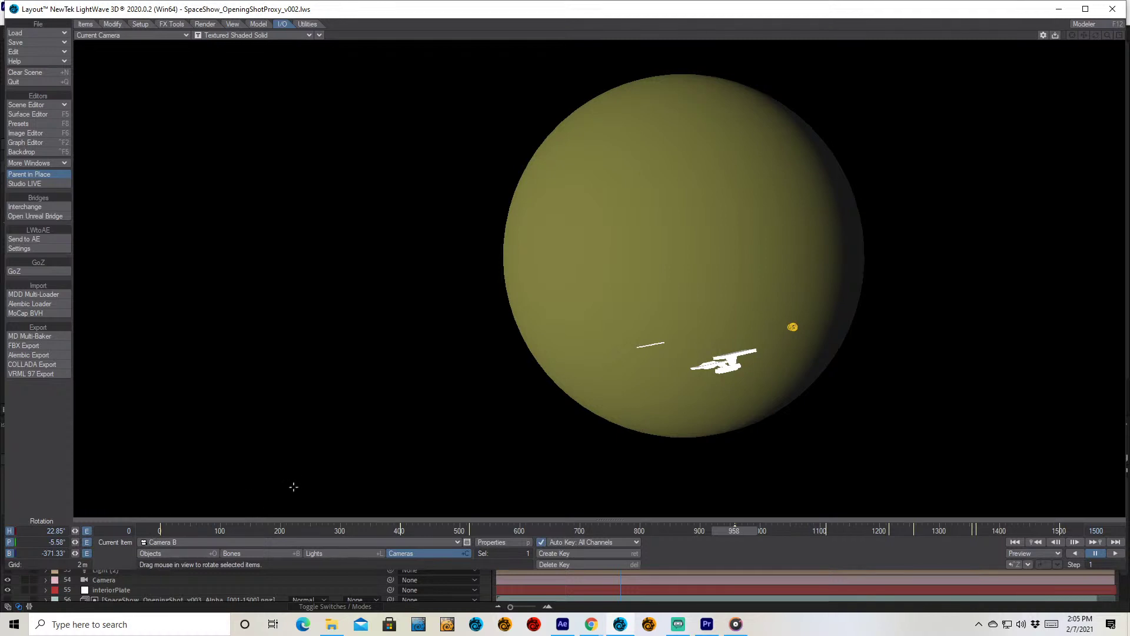
- Review the scene's general render settings, including the frame range, and close the render properties
key("ctrl+F8")
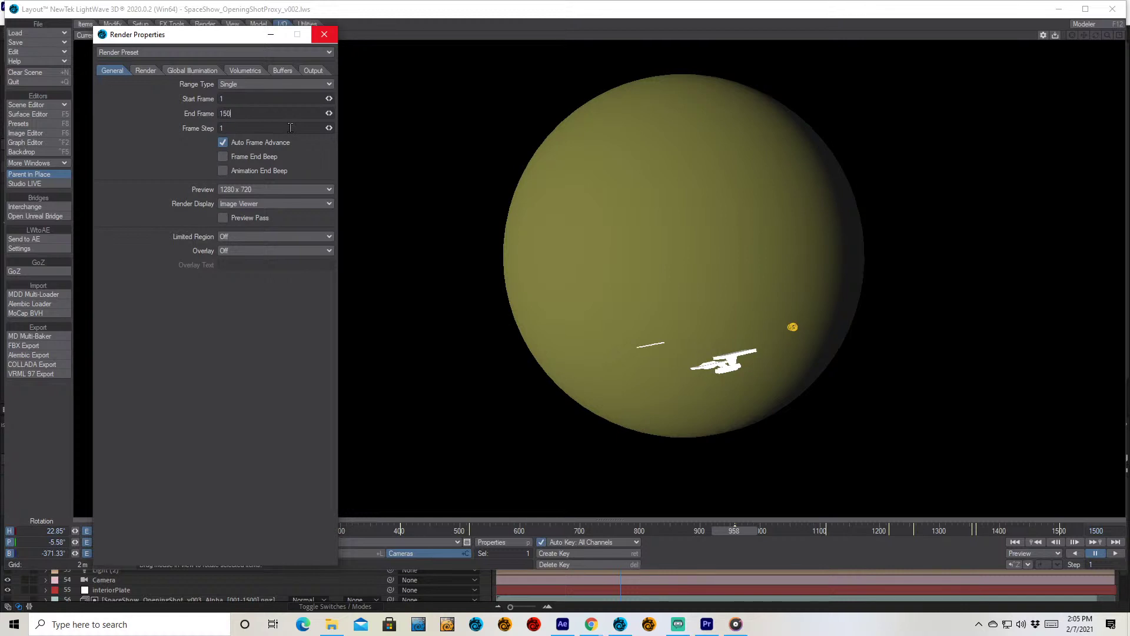
left_click(323, 34)
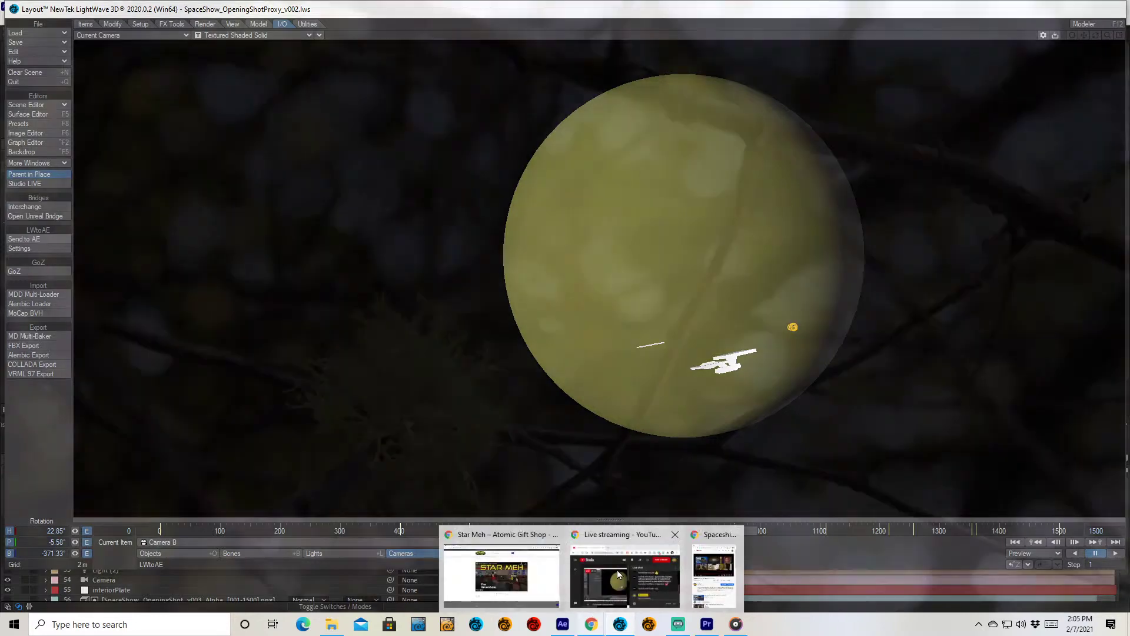
- Switch to the After Effects project SpaceShow.aep and maximize its window
mouse_move(564, 625)
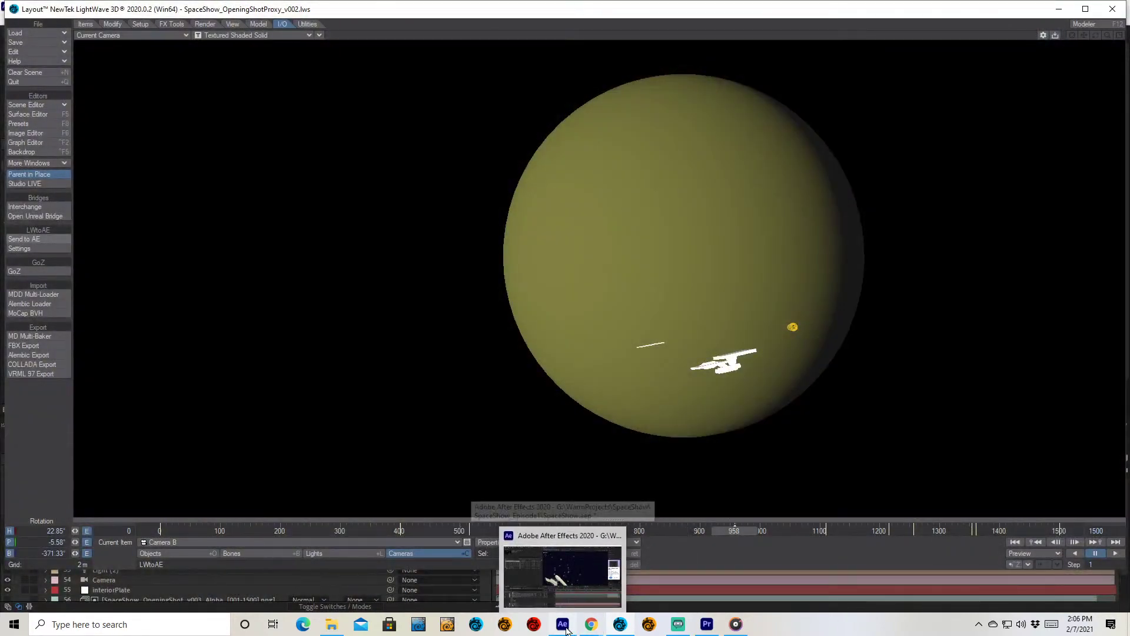
left_click(565, 627)
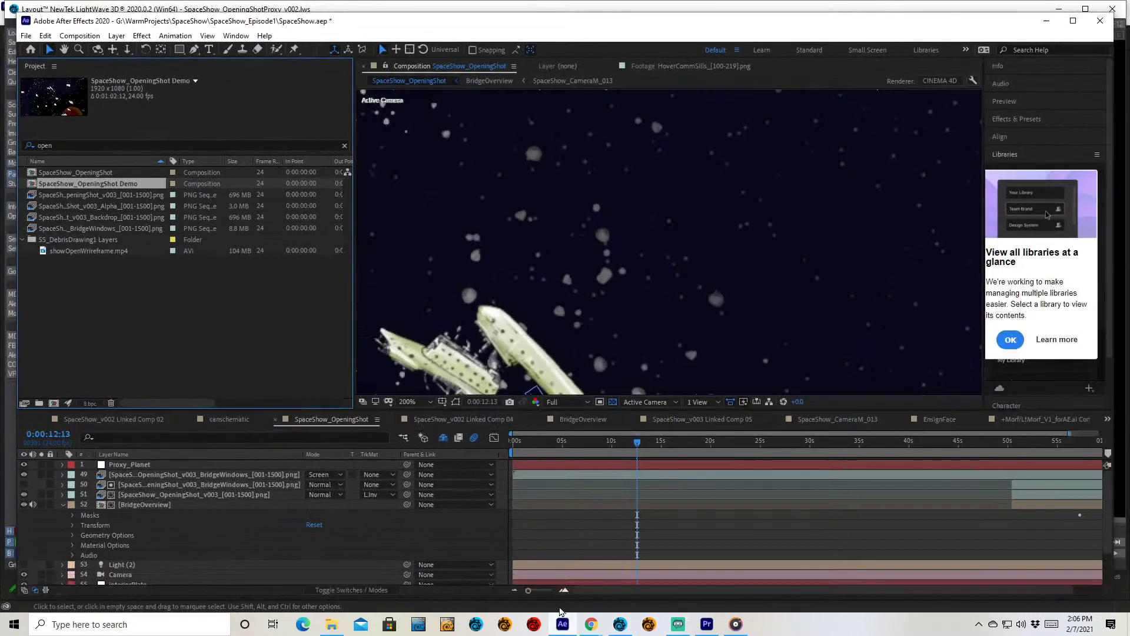
double_click(606, 28)
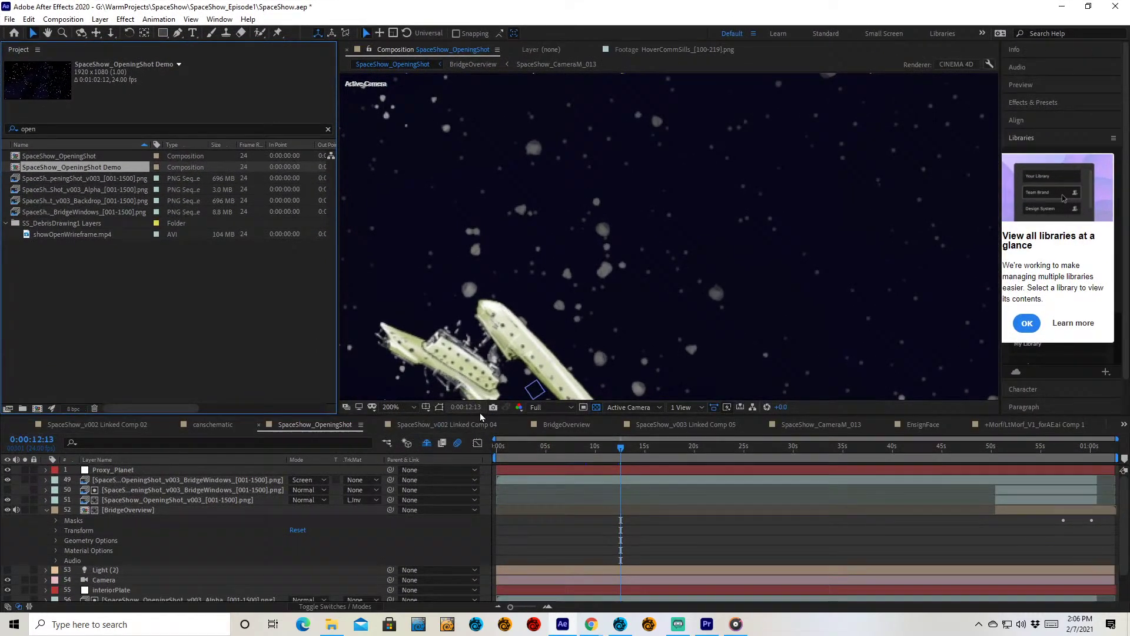
- Adjust the timeline height and view the SpaceShow_OpeningShot composition at 0:00:07:09 with 100% magnification
left_click_drag(480, 417, 491, 358)
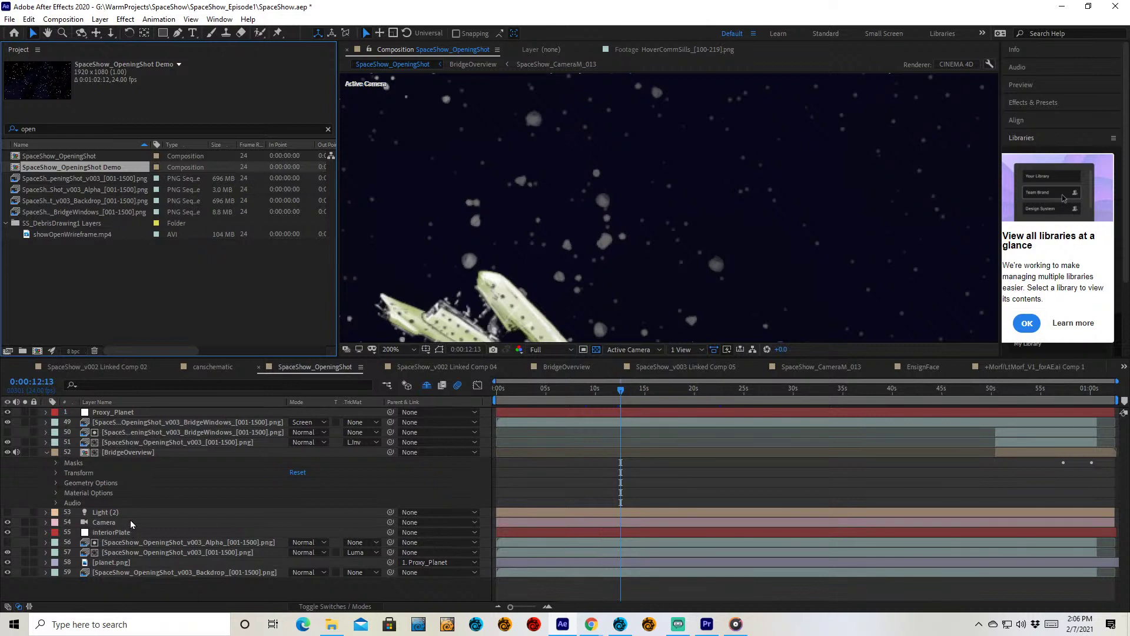
left_click_drag(559, 399, 599, 430)
left_click(570, 459)
left_click(411, 422)
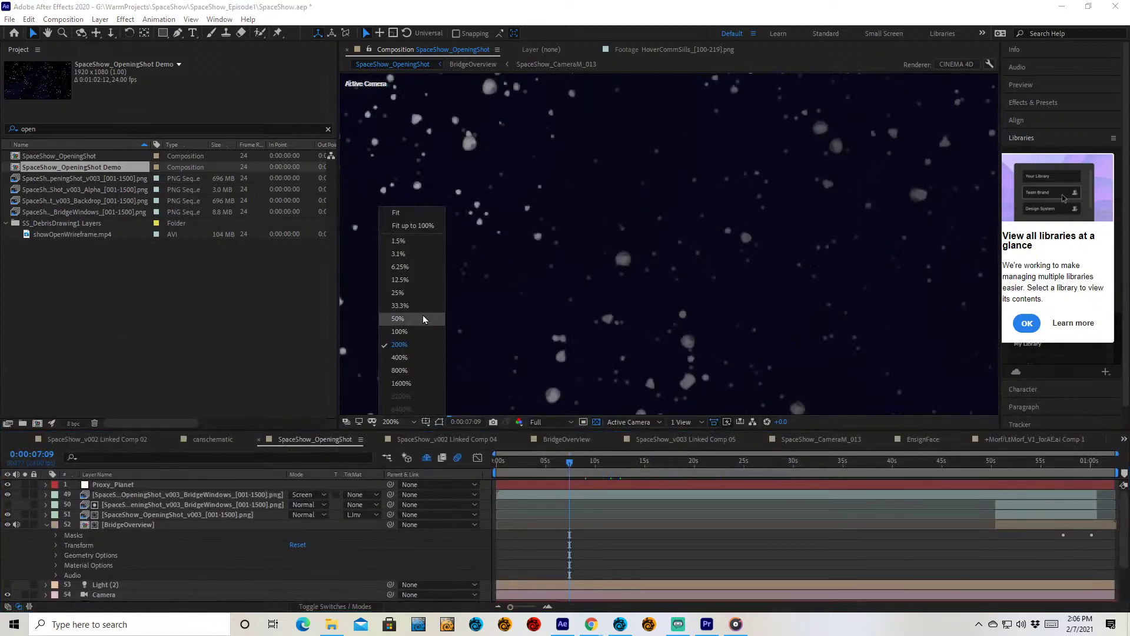
left_click(416, 336)
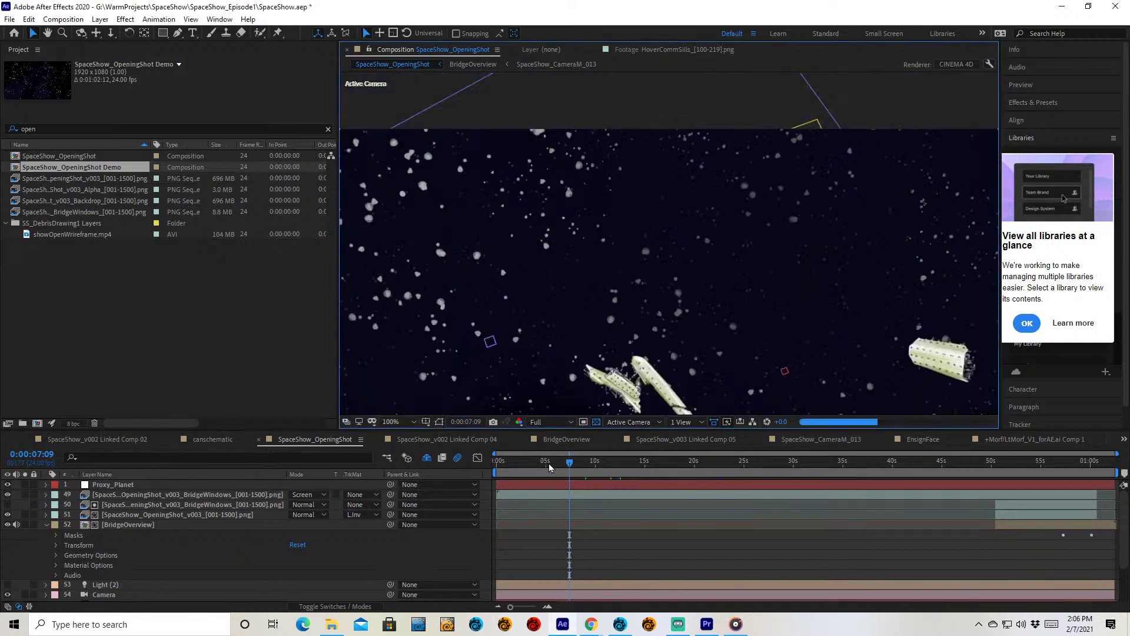
- Scrub the SpaceShow_OpeningShot composition through 0:00:08:04 and 0:00:13:03 to 0:00:18:05 to examine the drifting wreckage
left_click_drag(549, 462, 582, 476)
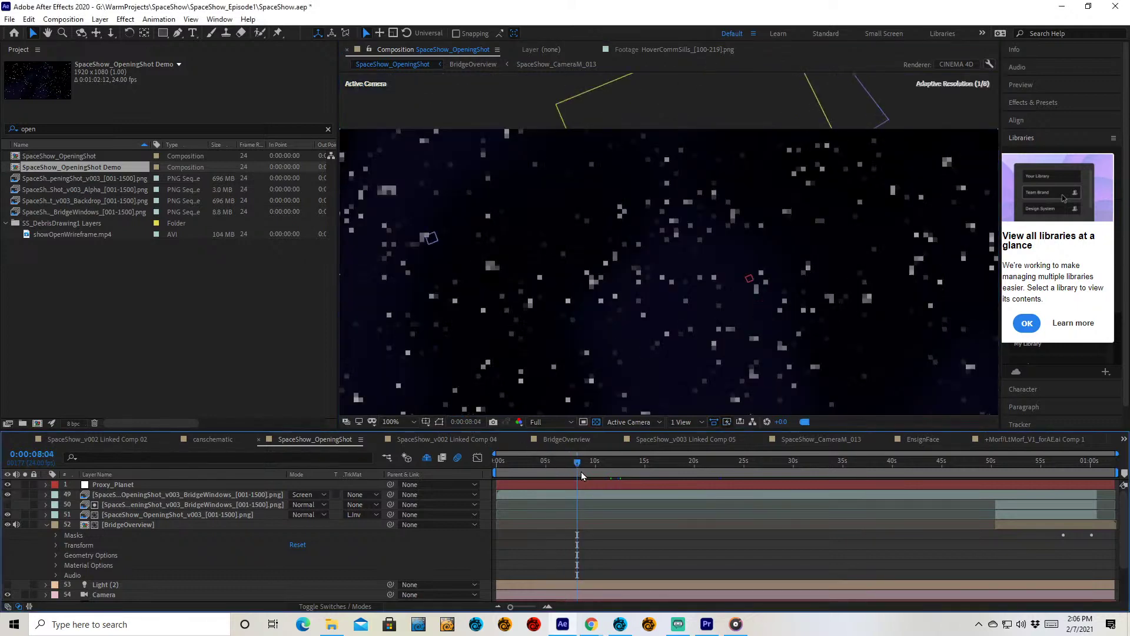
left_click(626, 468)
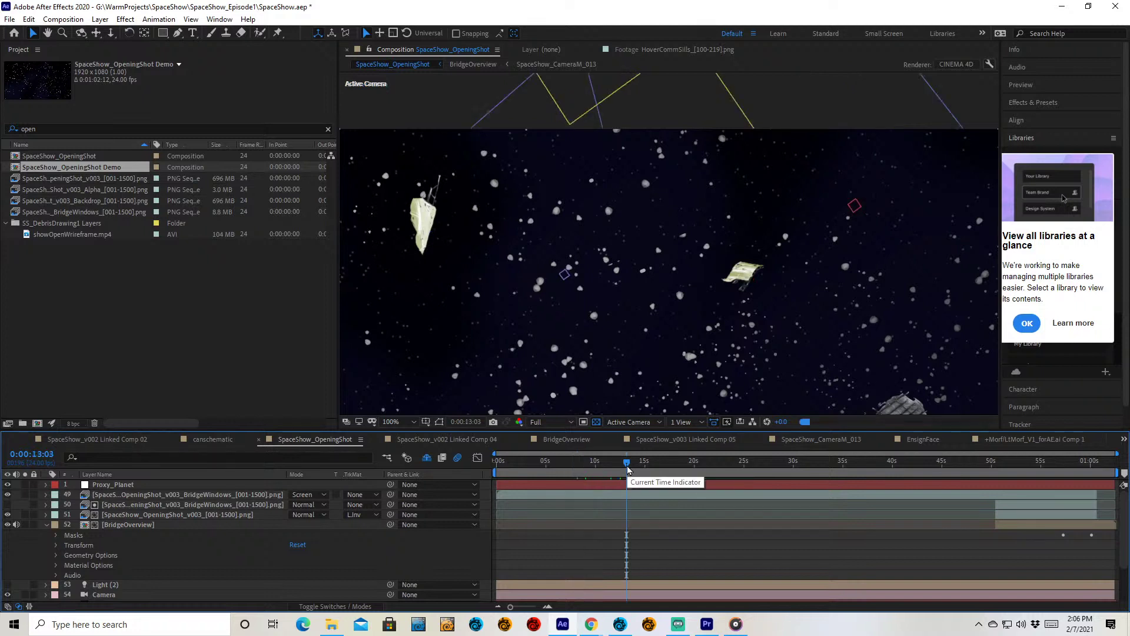
left_click(677, 468)
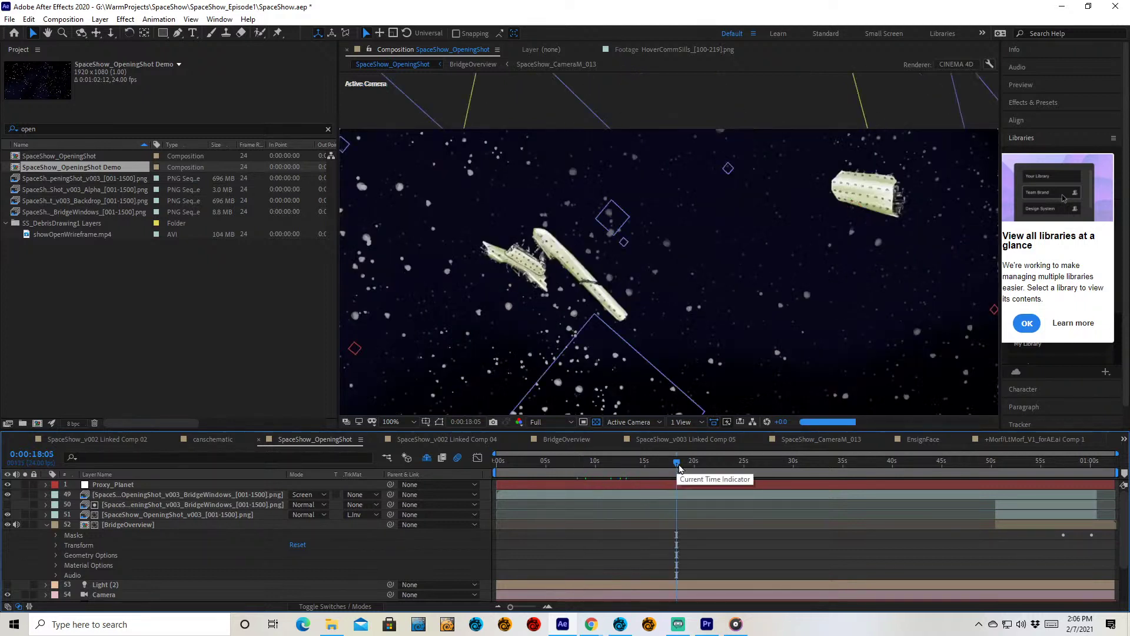
- Set the preview resolution to Quarter and examine the planet and debris between 0:00:21:00 and 0:00:24:22, ending at 0:00:23:05
left_click(553, 422)
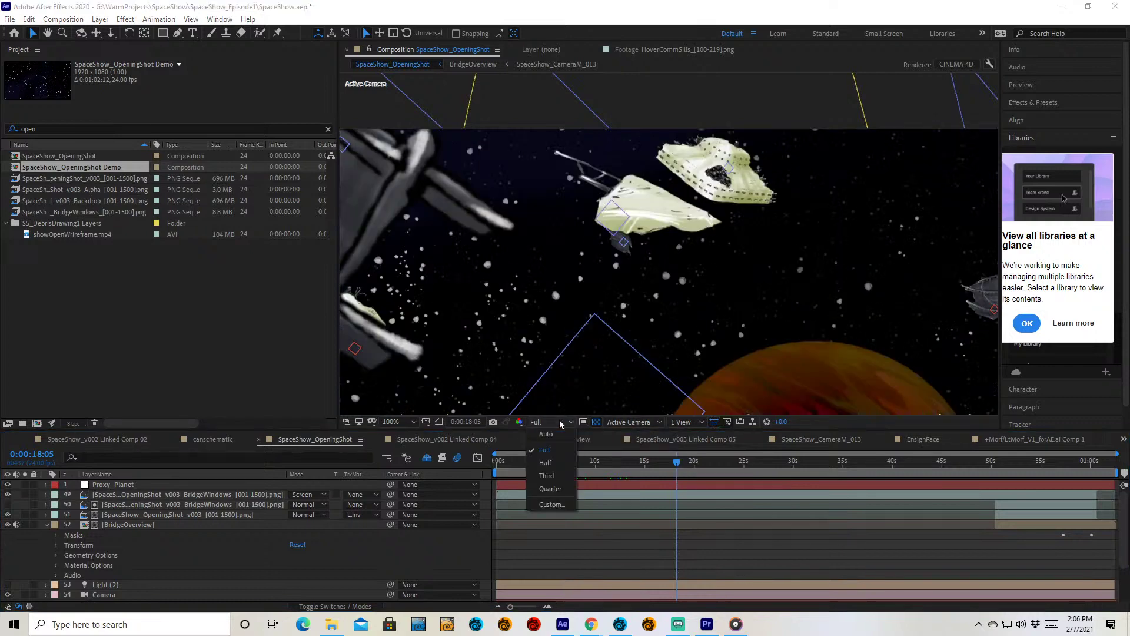
left_click(550, 489)
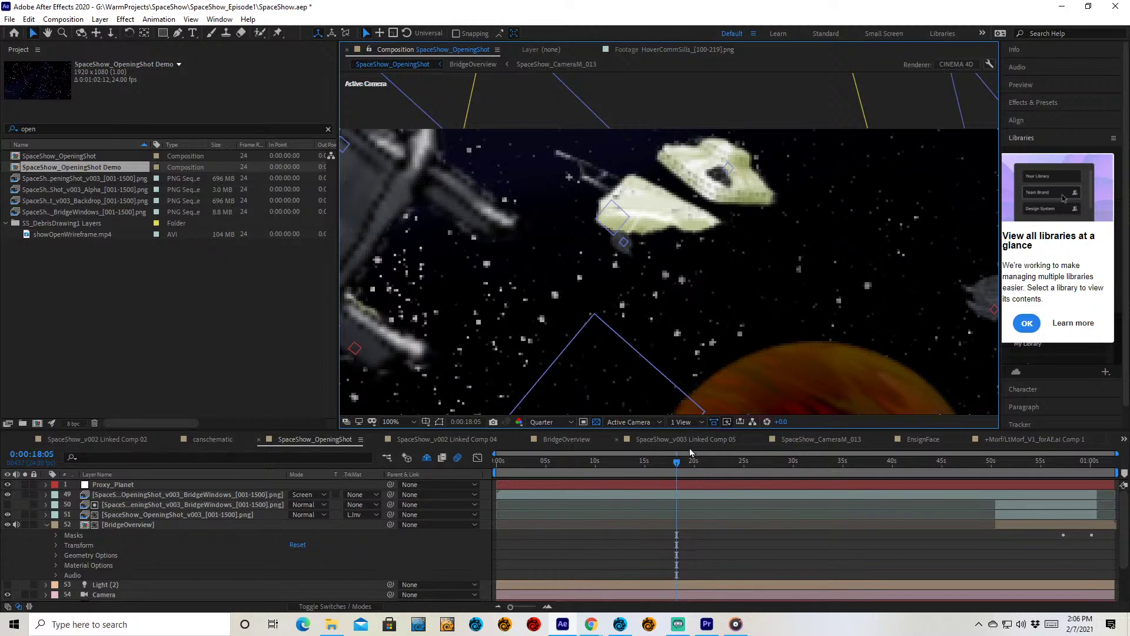
left_click(704, 463)
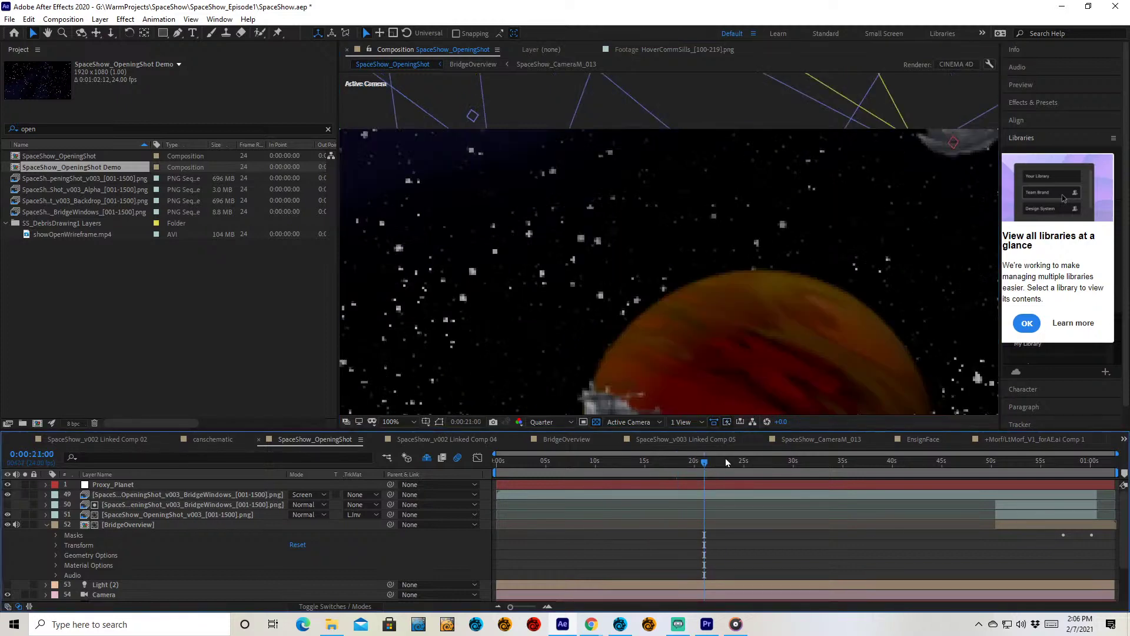
left_click(743, 463)
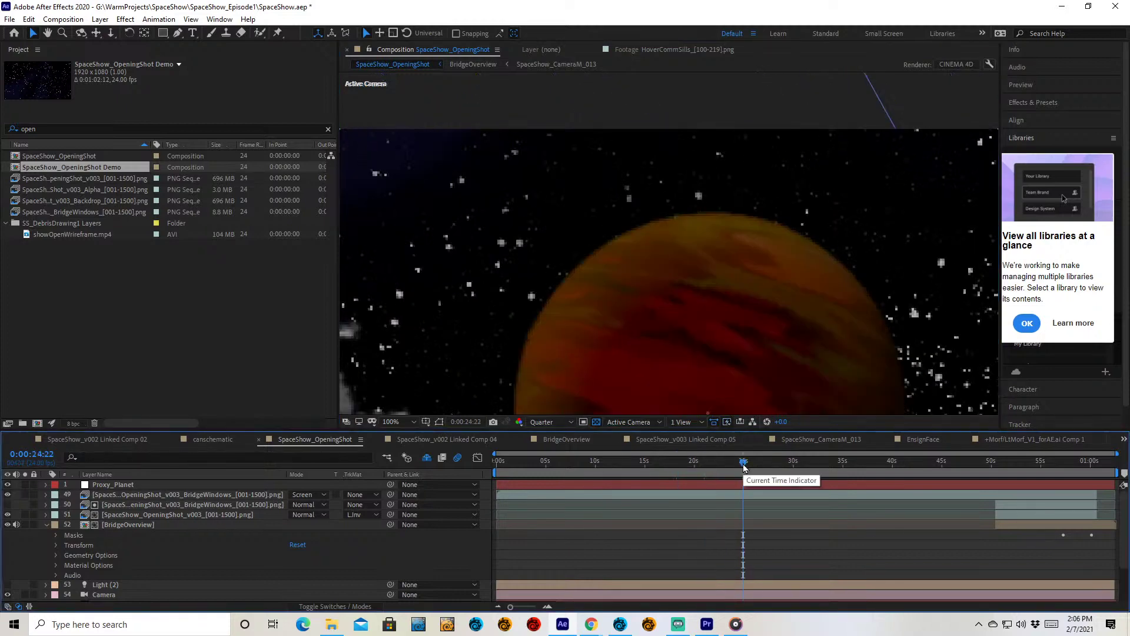
left_click_drag(743, 463, 726, 463)
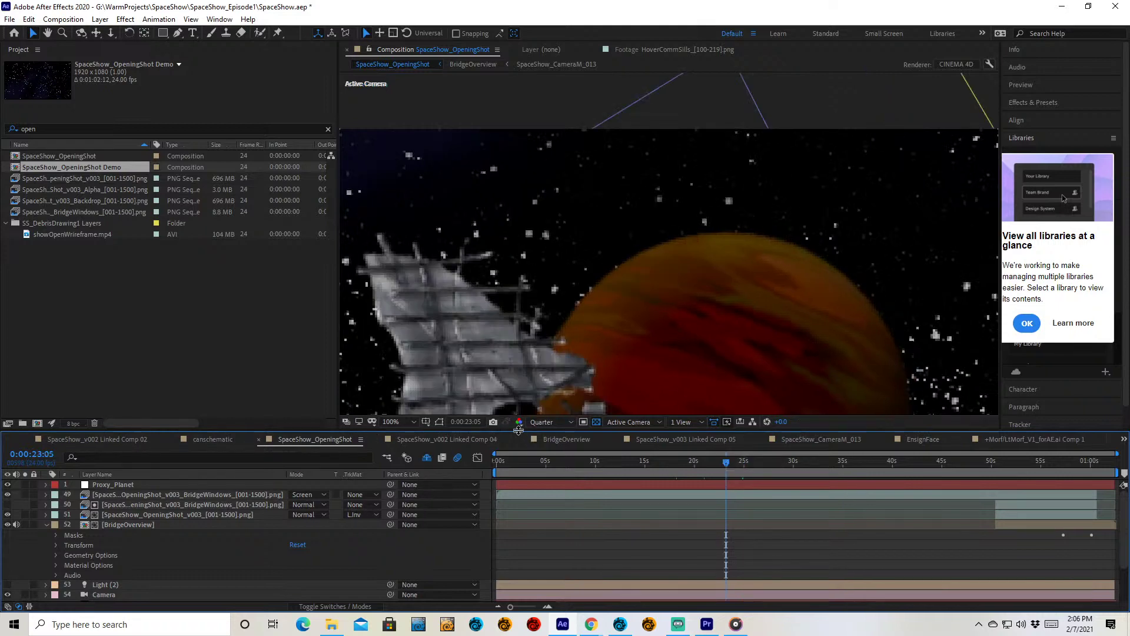
- Enlarge the timeline and open the SpaceShow_OpeningShot_v003_Alpha layer in its own viewer
left_click_drag(518, 431, 525, 336)
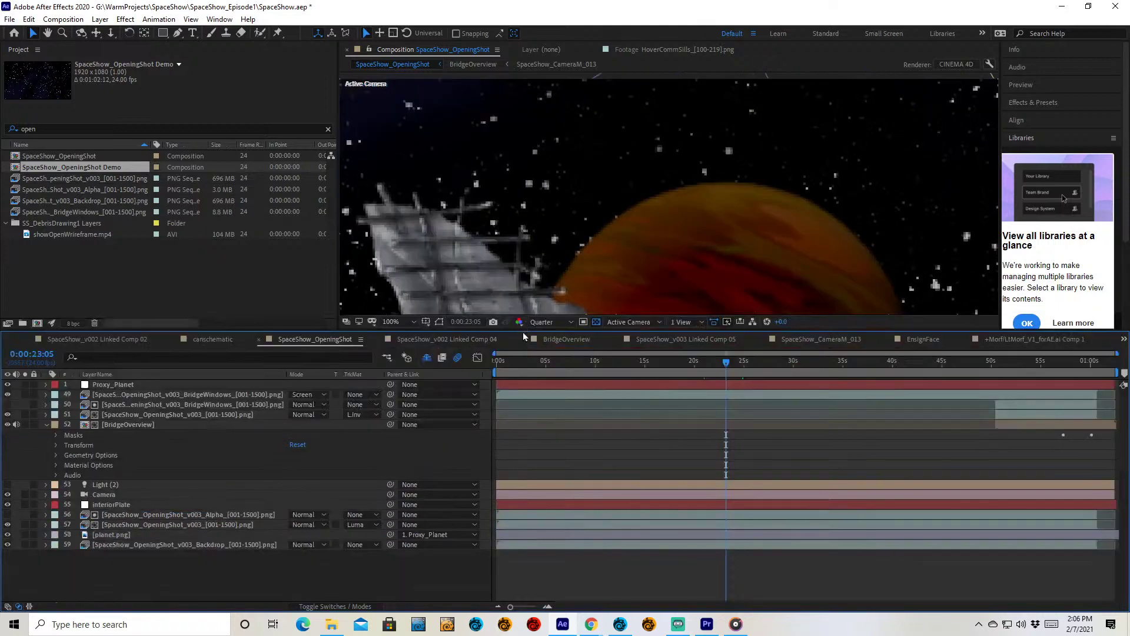
left_click(181, 525)
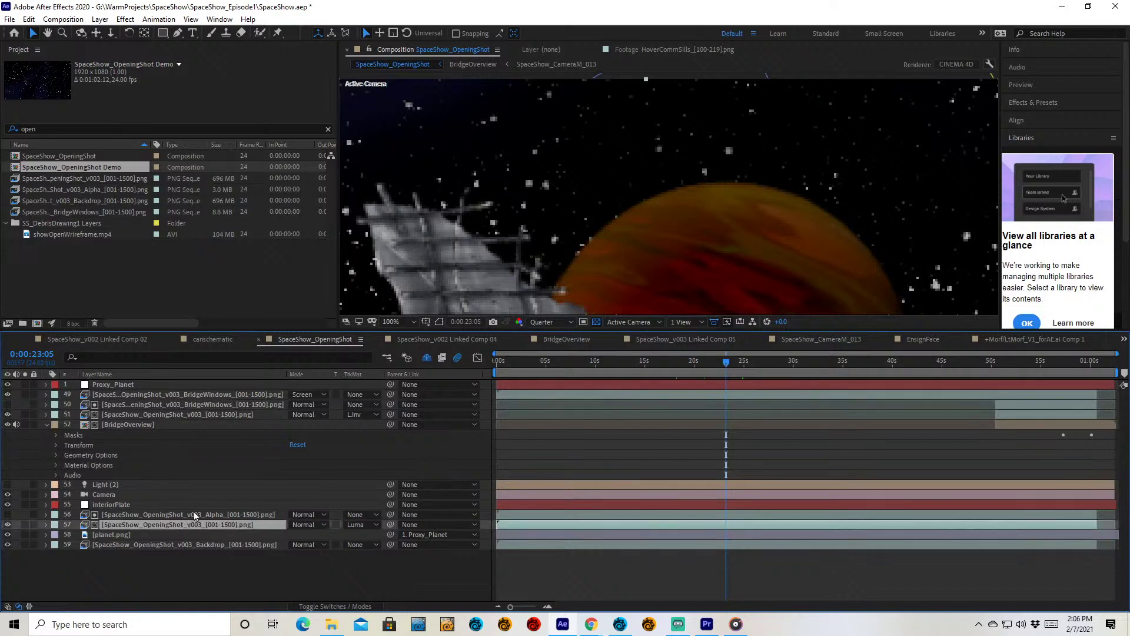
left_click(195, 516)
double_click(214, 518)
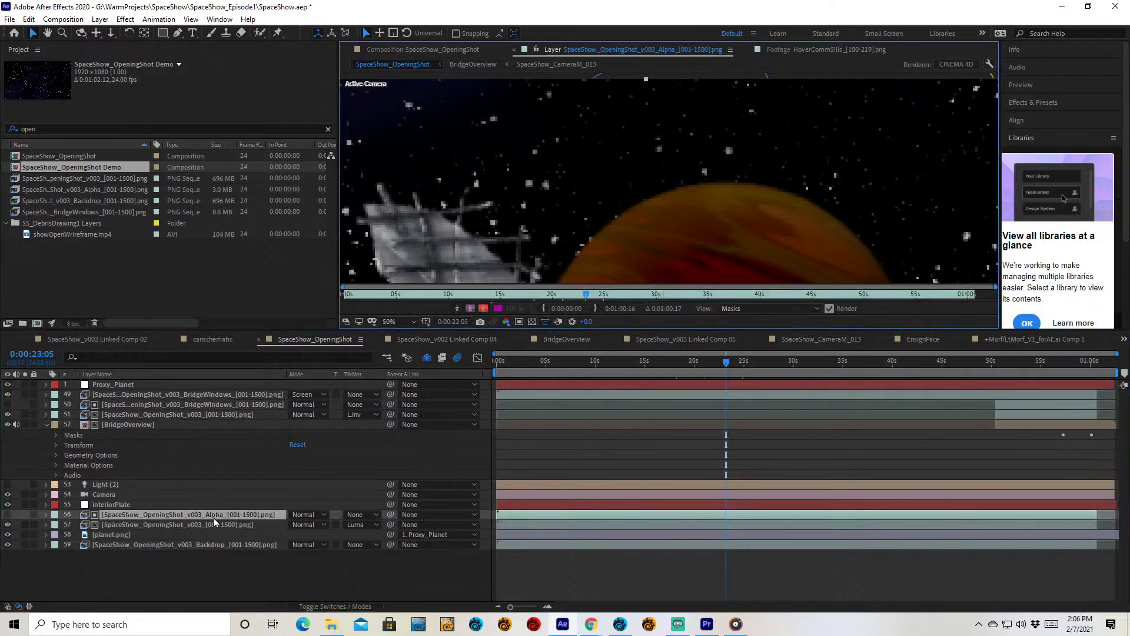
- Scrub and play the alpha layer from its opening seconds through 0:00:36:13 and beyond to examine the ship's matte
left_click(359, 296)
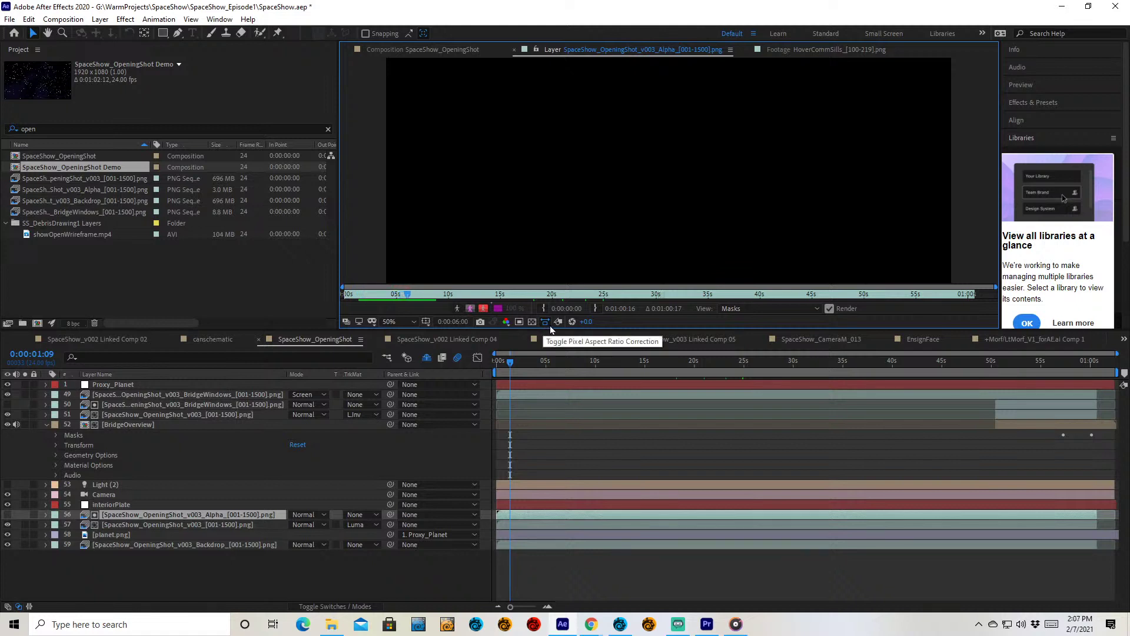
left_click_drag(412, 293, 539, 300)
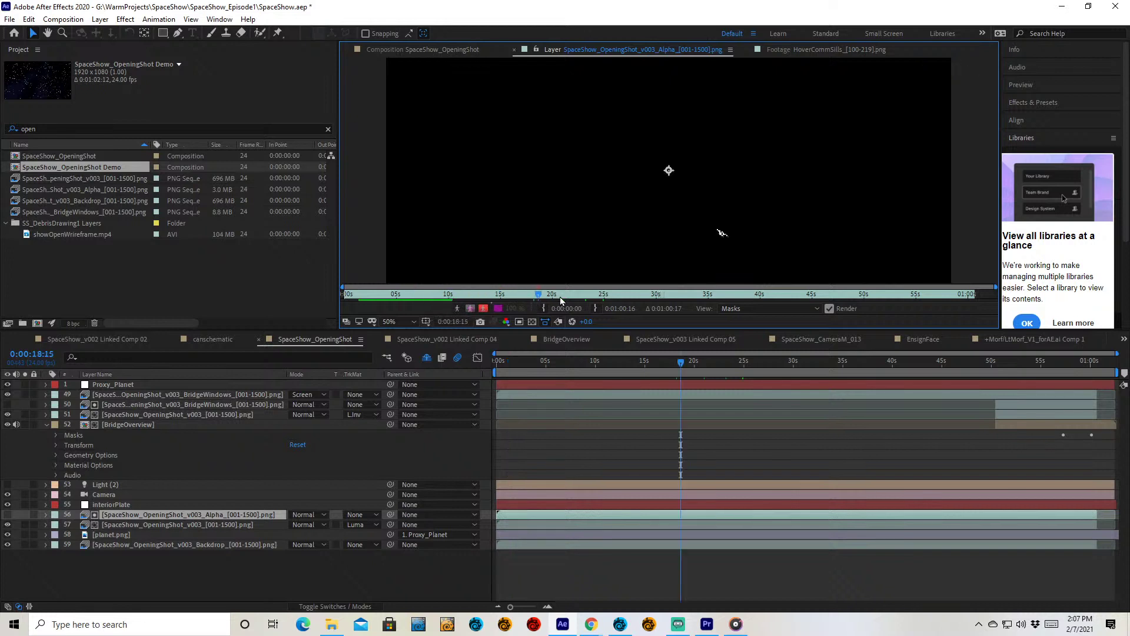
left_click_drag(674, 294, 729, 316)
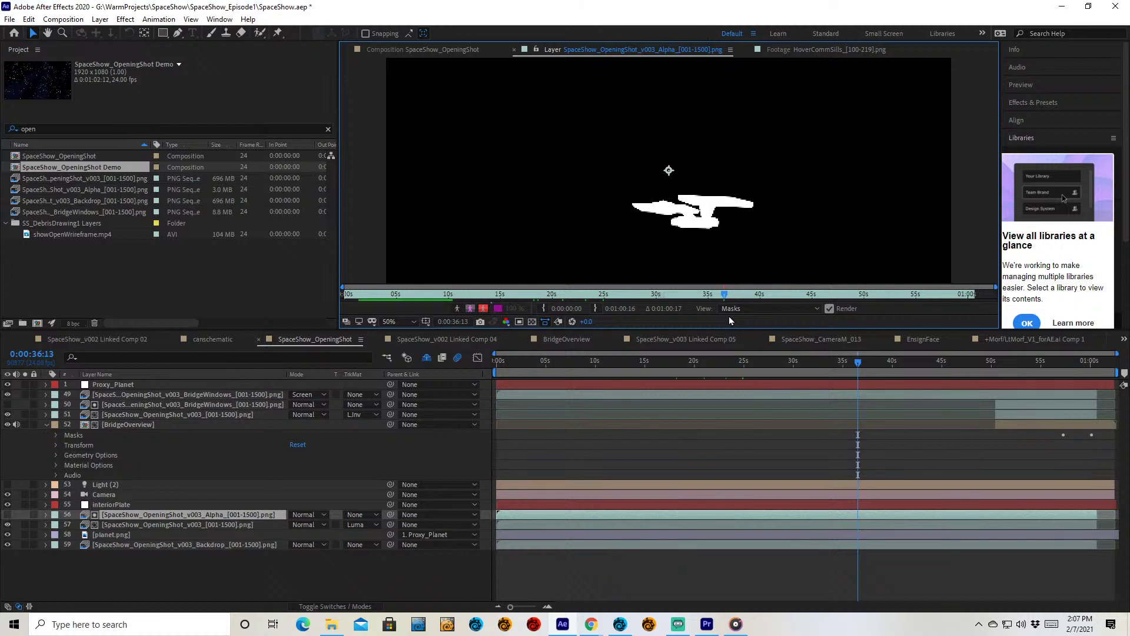
key("space")
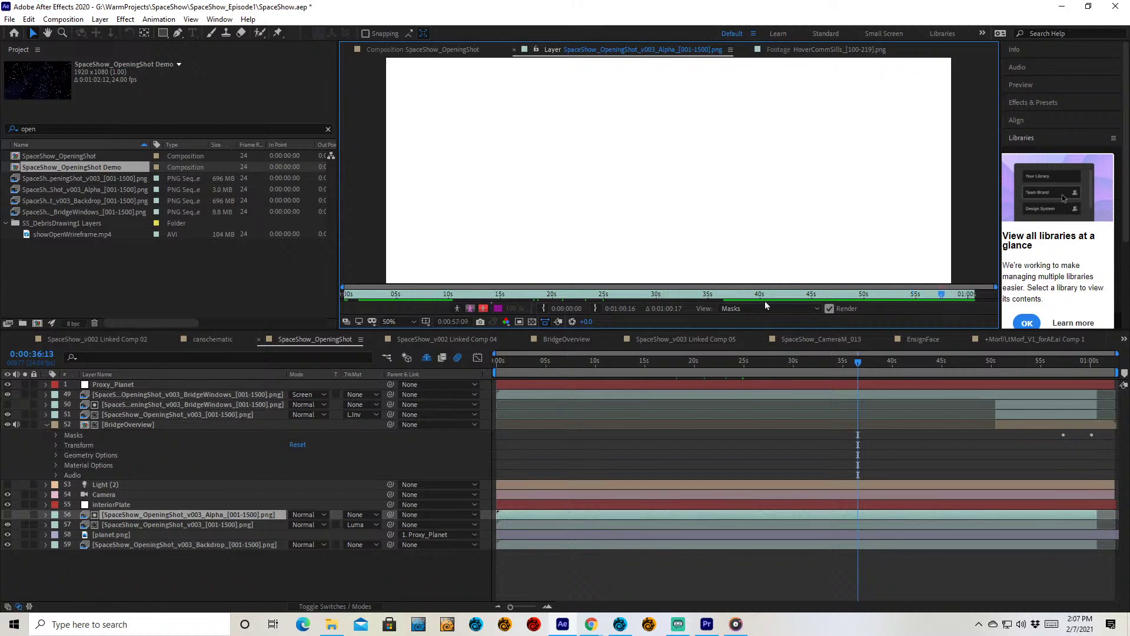
left_click(500, 375)
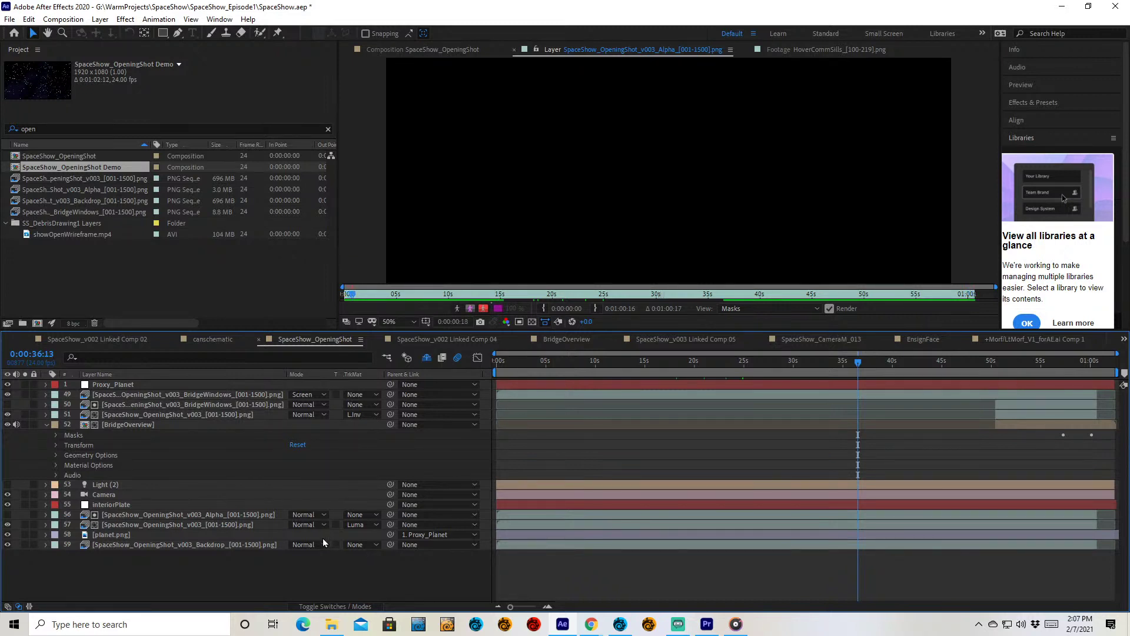
- Examine the planet.png layer at 0:00:22:00 and the SpaceShow_OpeningShot_v003_Backdrop layer up to 0:00:52:01 in their own viewers
left_click(170, 543)
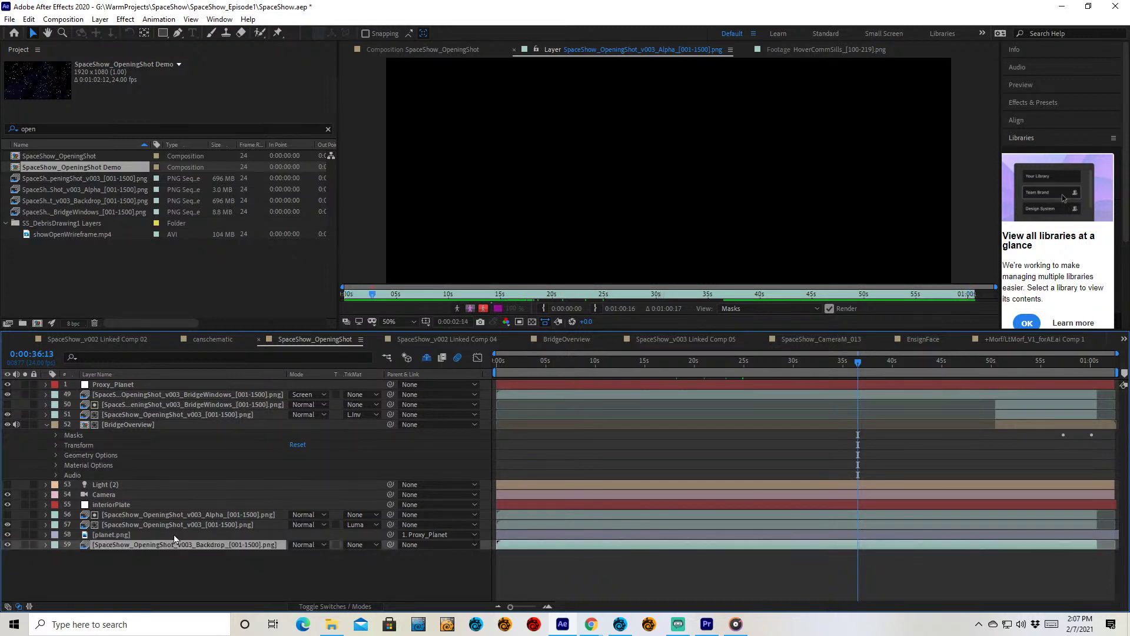
double_click(174, 536)
left_click(694, 362)
mouse_move(693, 361)
left_mouse_down()
mouse_move(547, 362)
mouse_move(714, 362)
left_mouse_up()
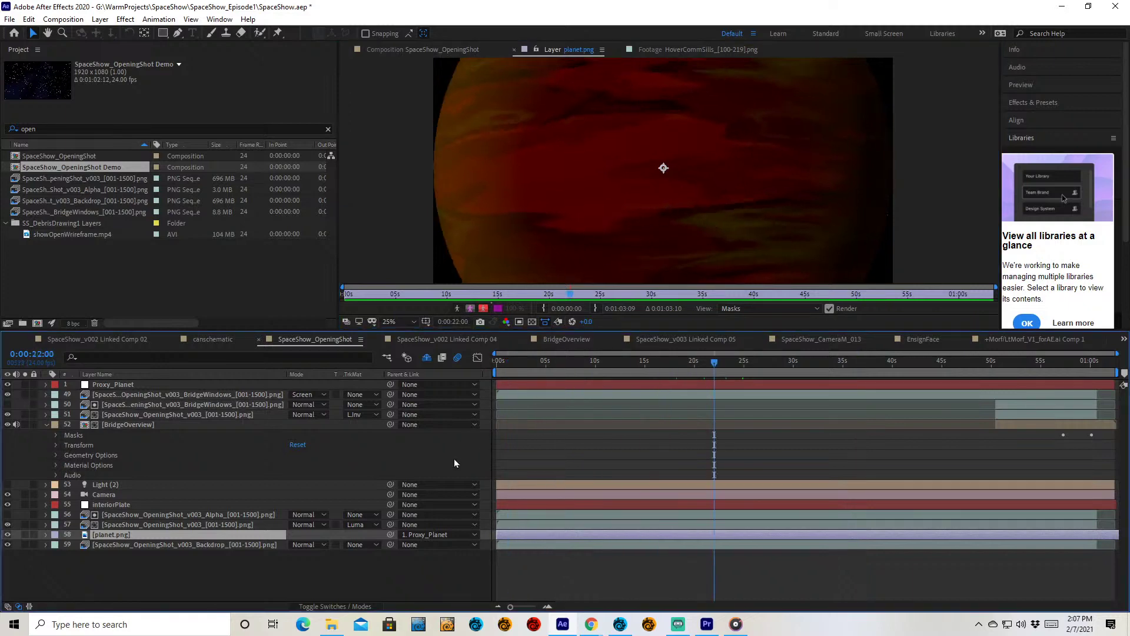
double_click(243, 543)
left_click_drag(630, 375, 1012, 371)
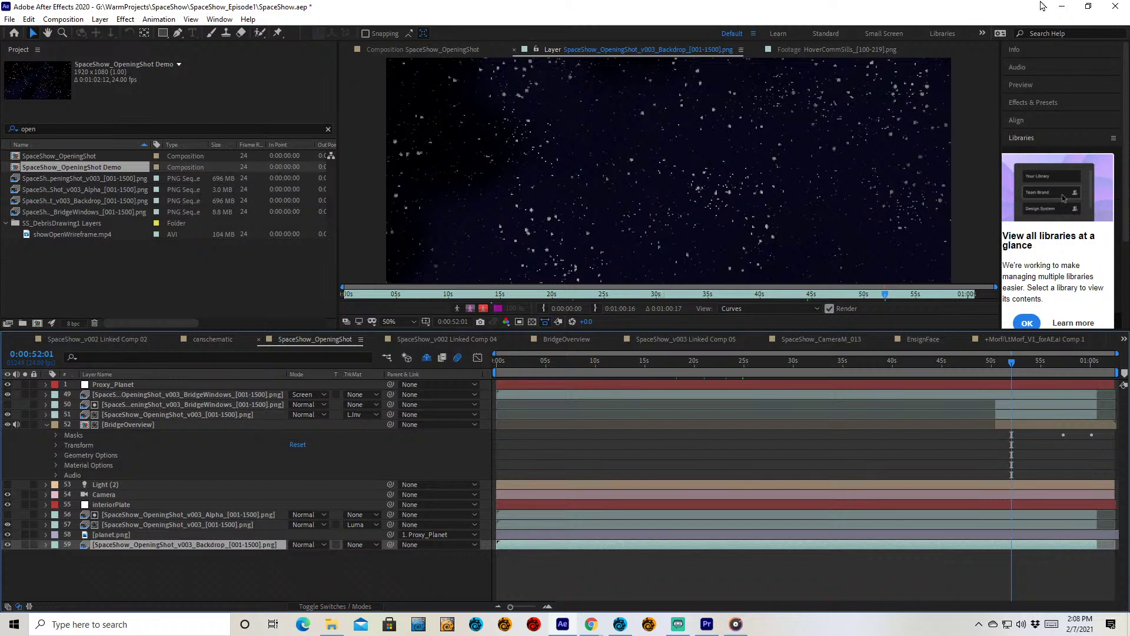
- Close After Effects without saving the changes to SpaceShow.aep
left_click(1114, 6)
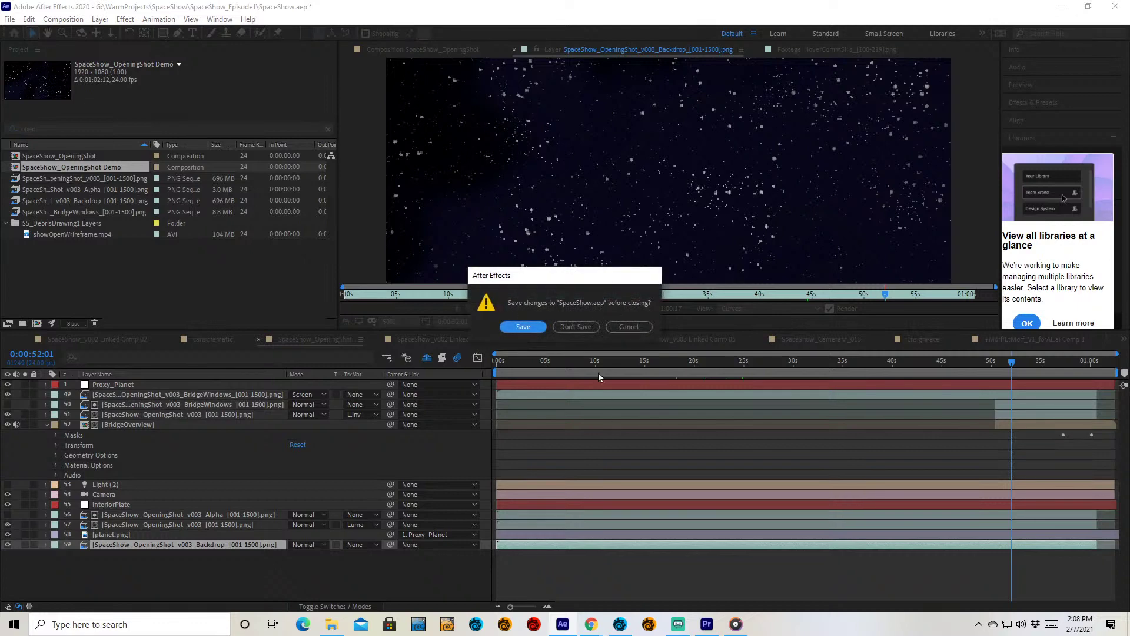
left_click(576, 325)
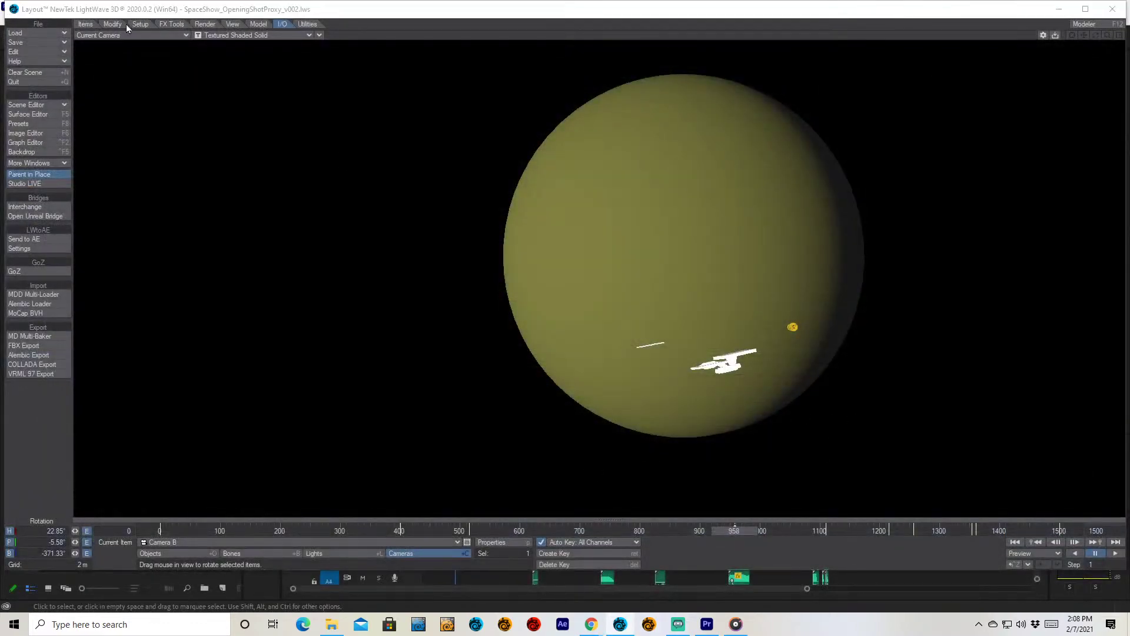
- Load the SpaceShow_Bridge_CameraAngles_v02.lws scene without saving the current one, declining replacements for all missing images
left_click(58, 36)
left_click(59, 39)
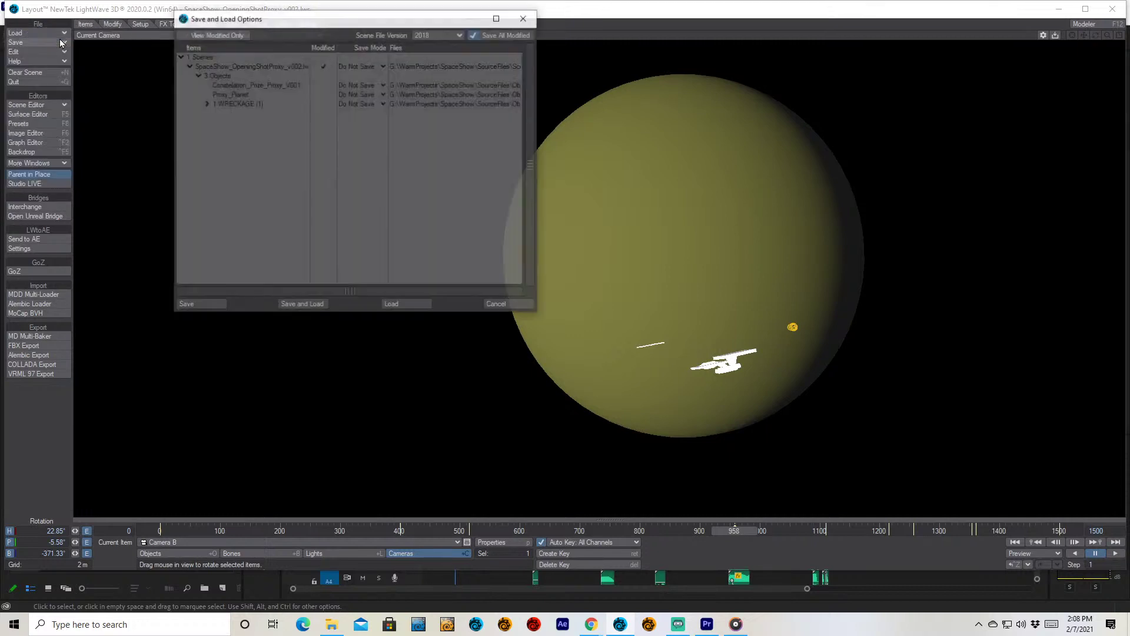
left_click(401, 304)
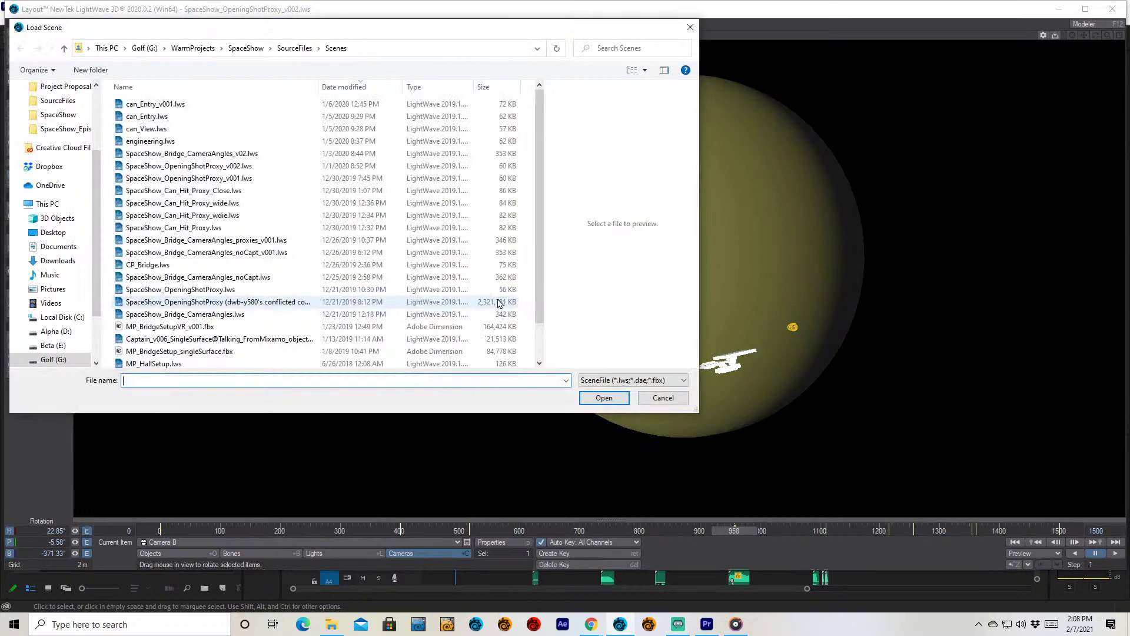
left_click(251, 156)
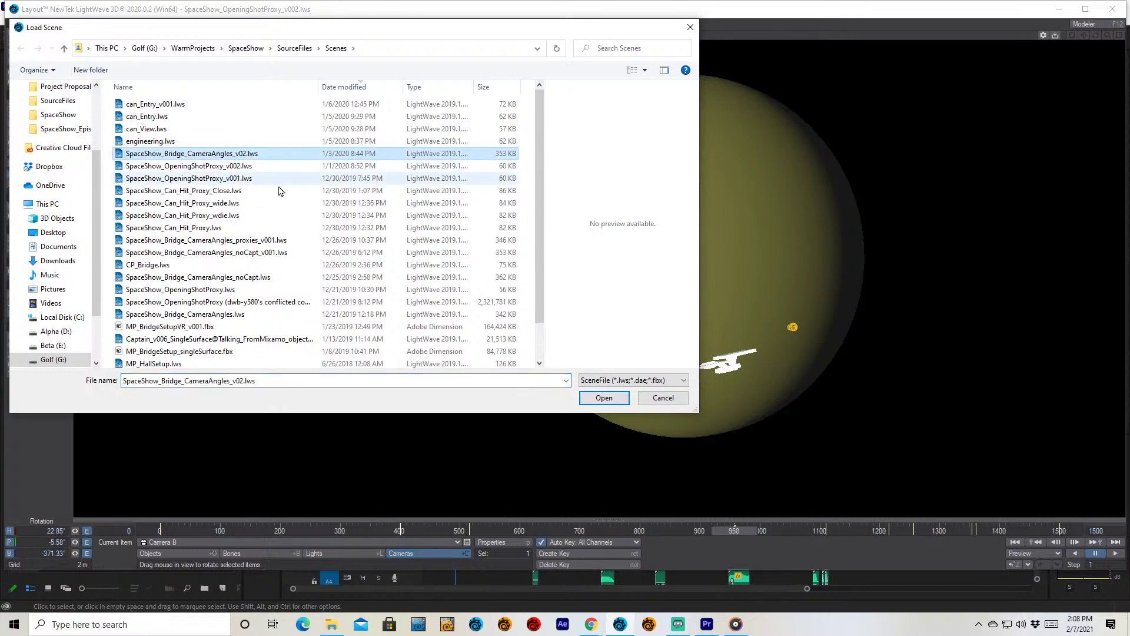
left_click(359, 88)
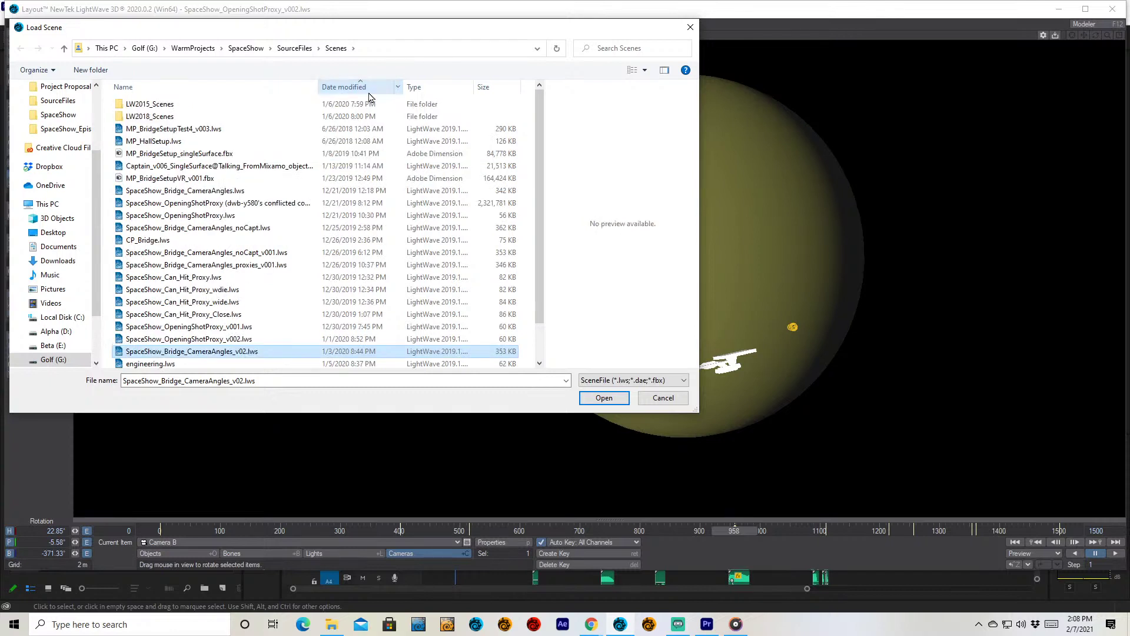
left_click(596, 399)
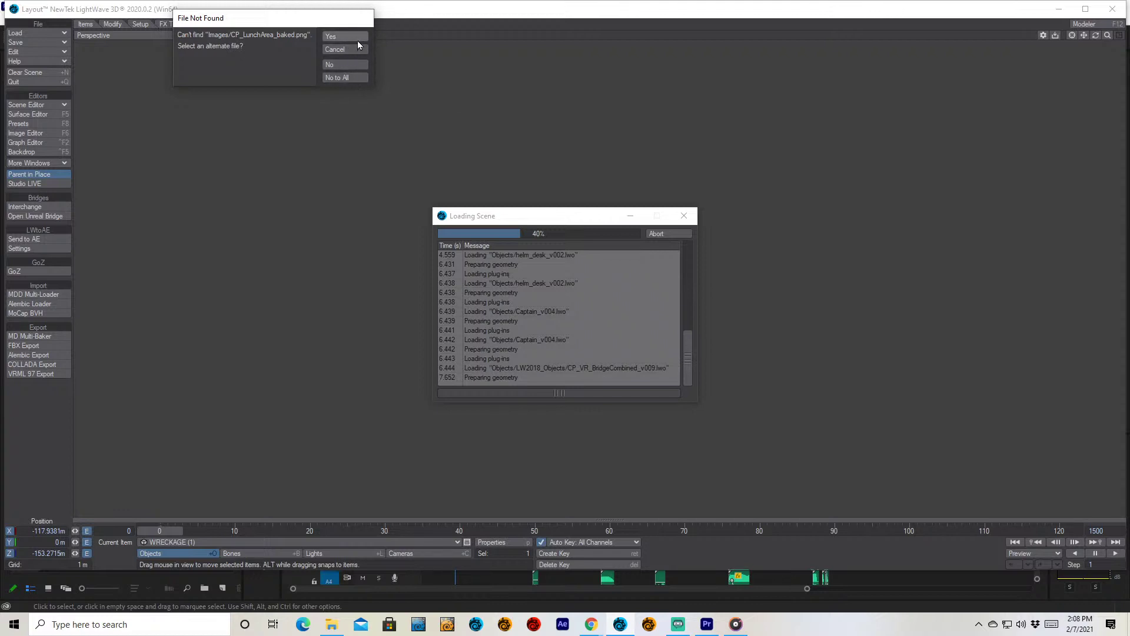
left_click(348, 76)
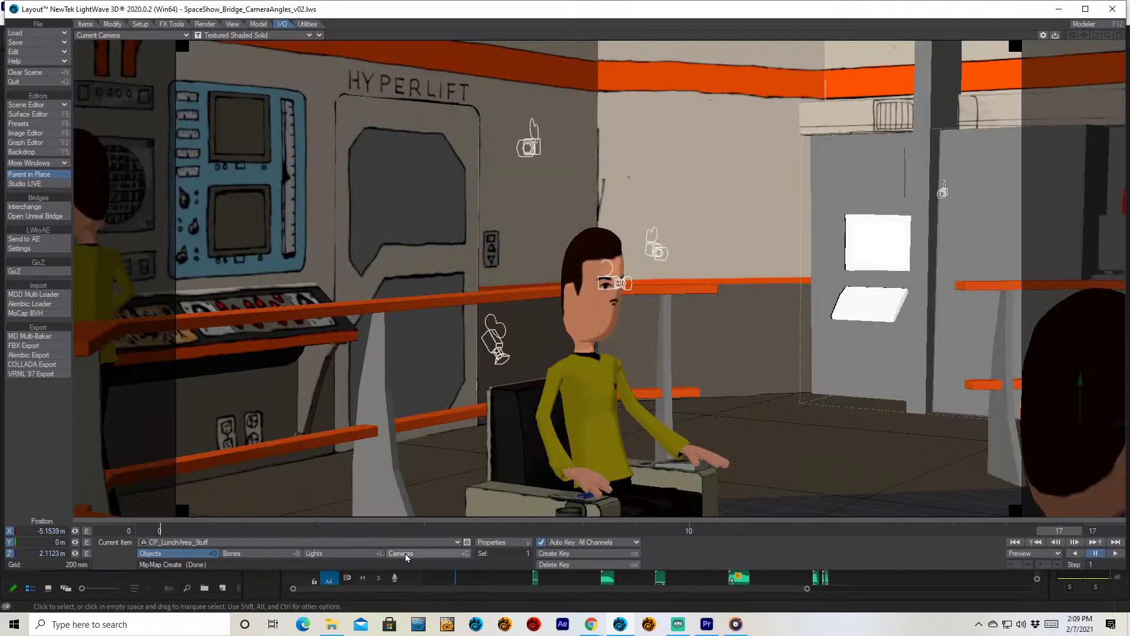
- Step back and forth through the bridge scene's cameras, from Camera and CameraA to CameraQ, to examine each camera angle
left_click(406, 555)
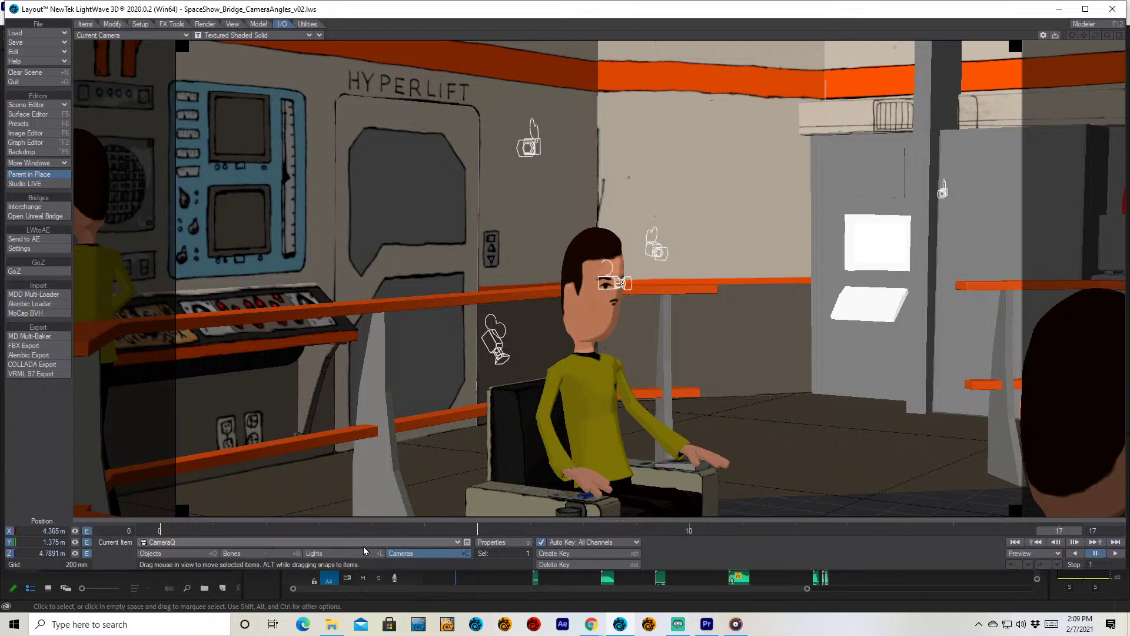
left_click(182, 543)
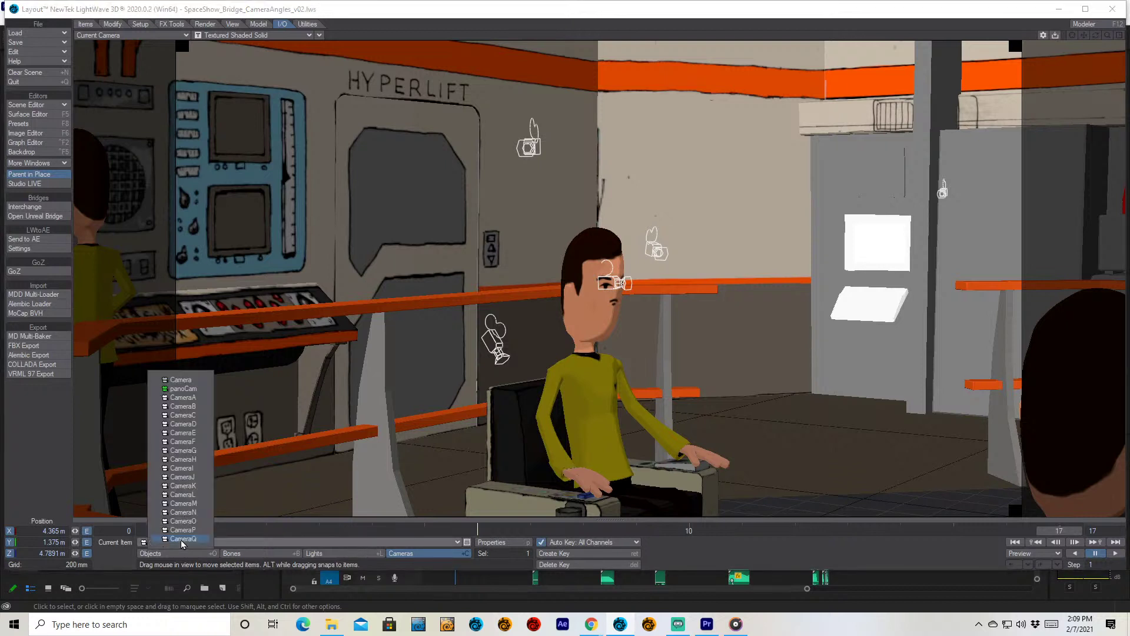
left_click(181, 540)
key("Up")
key("Up")
key("Up")
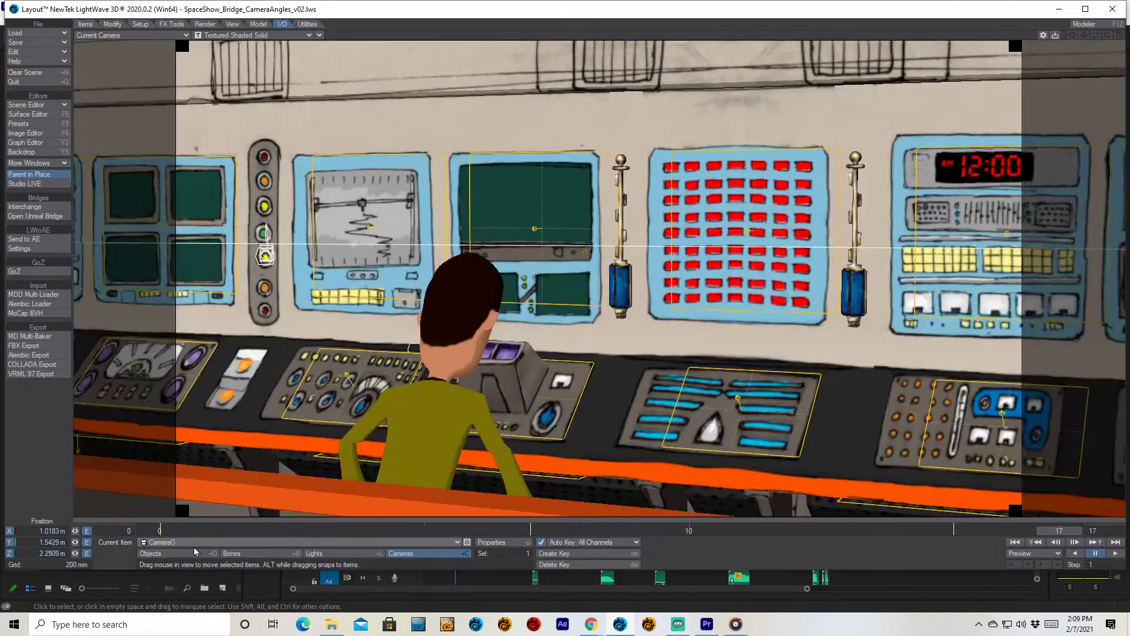
key("Up")
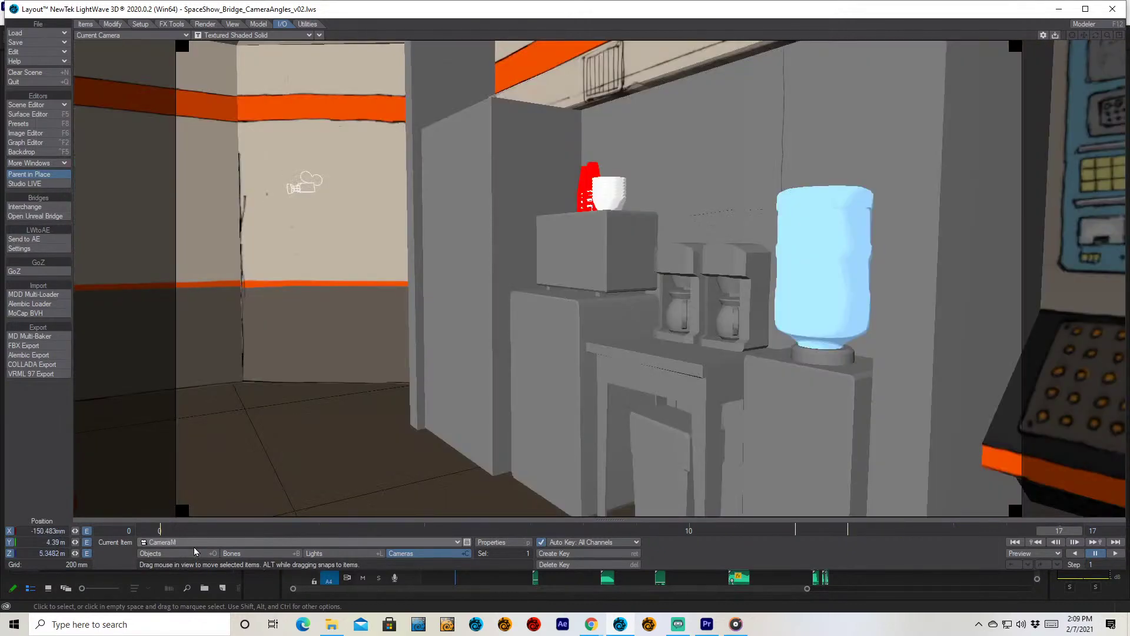
key("Down")
key("Down")
key("Down")
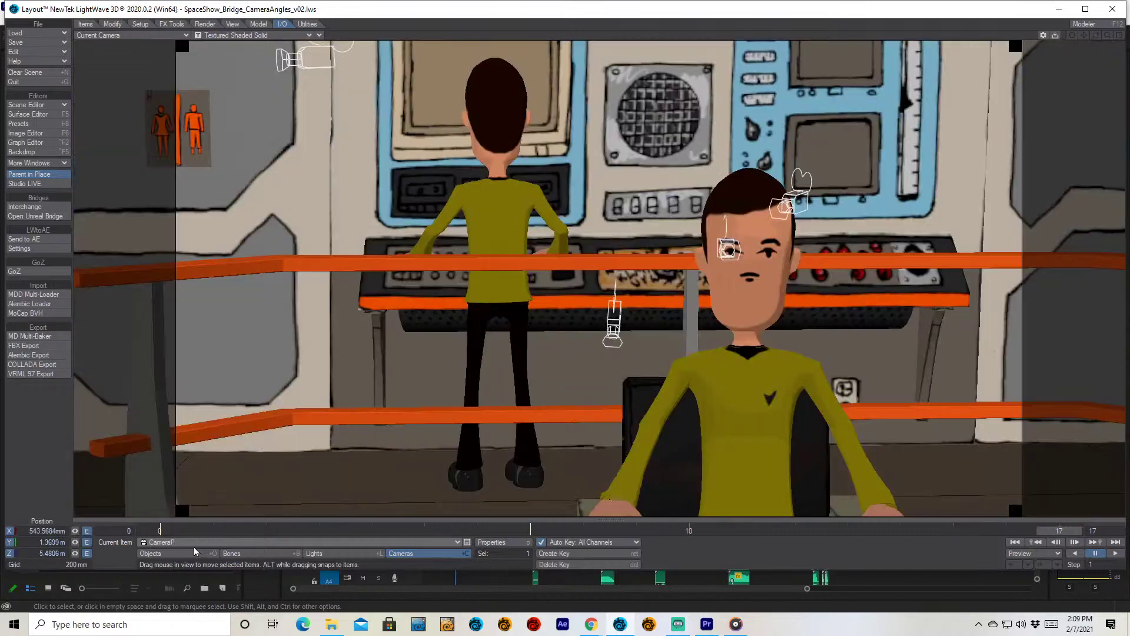
key("Up")
key("Up")
key("Up")
key("Up")
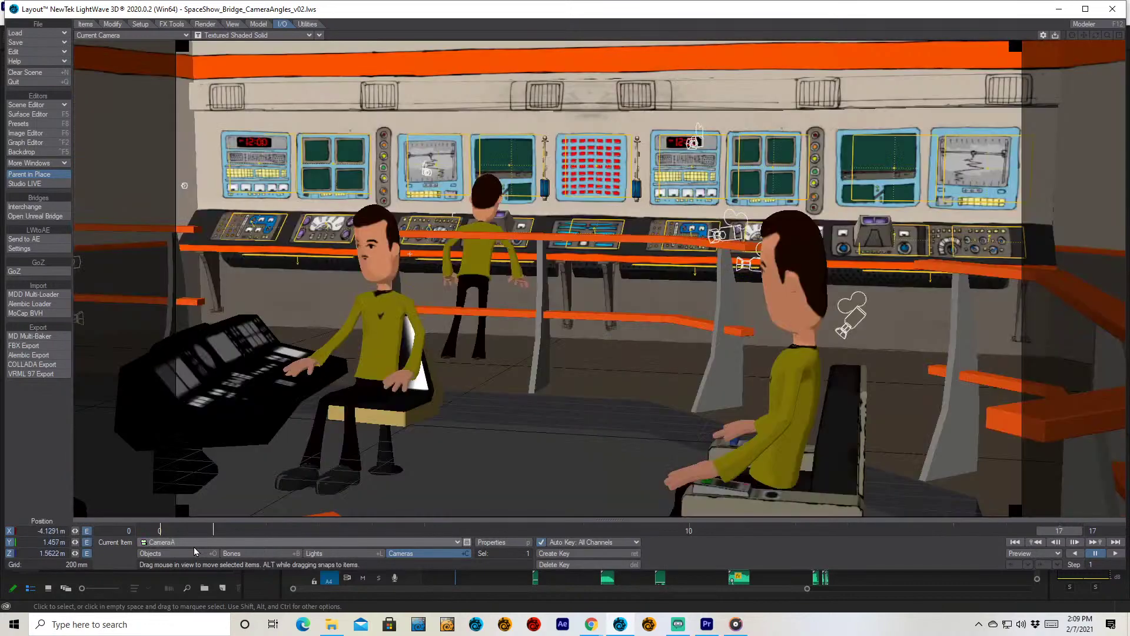
key("Down")
key("Down")
key("Down")
key("Down")
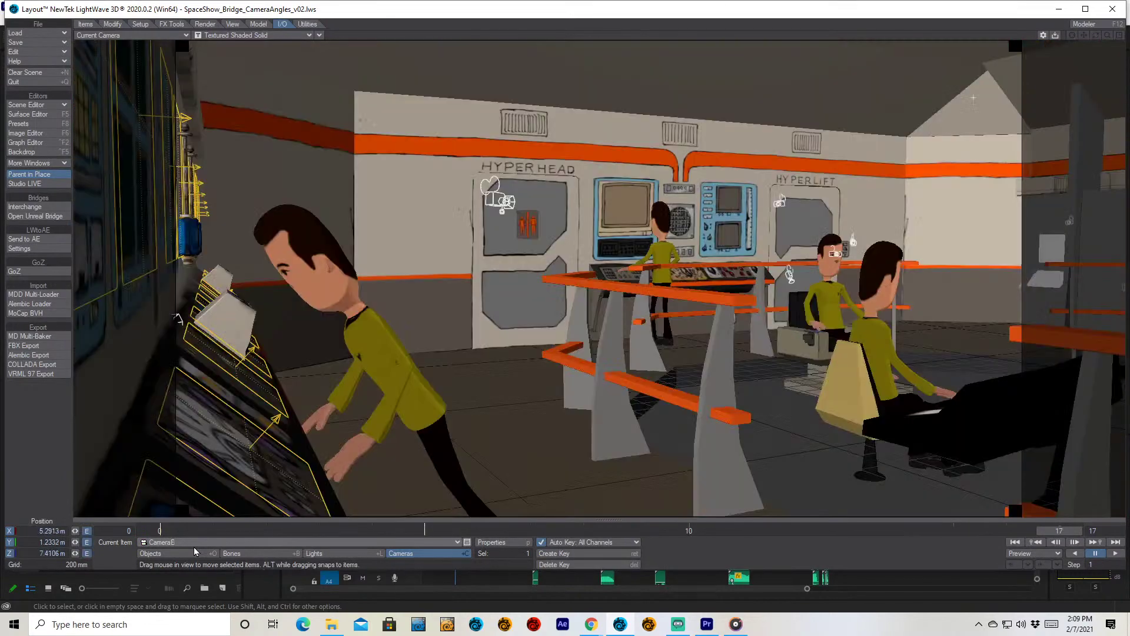
key("Down")
key("Down")
key("Down")
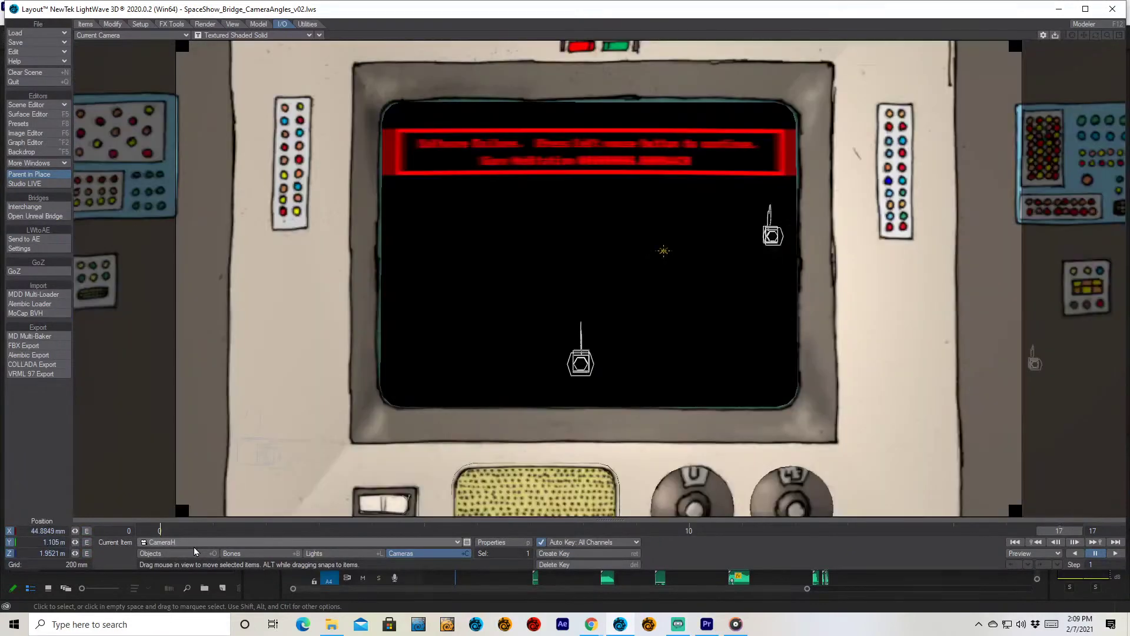
key("Down")
key("Down")
key("Up")
key("Up")
key("Down")
key("Down")
key("Down")
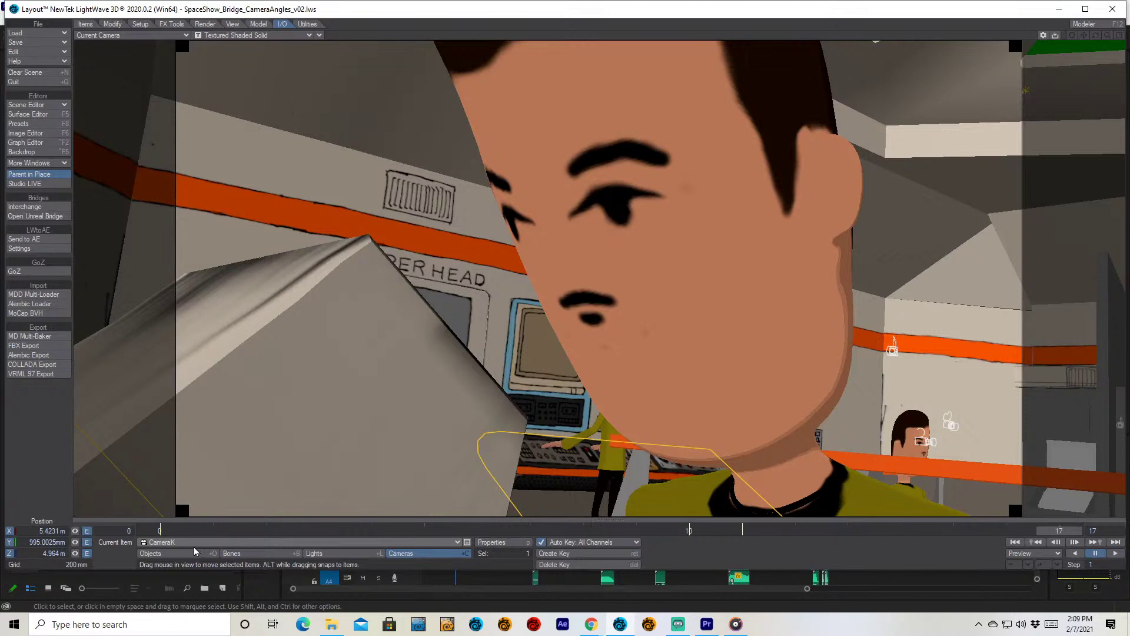
key("Down")
key("Down")
key("Down")
key("Down")
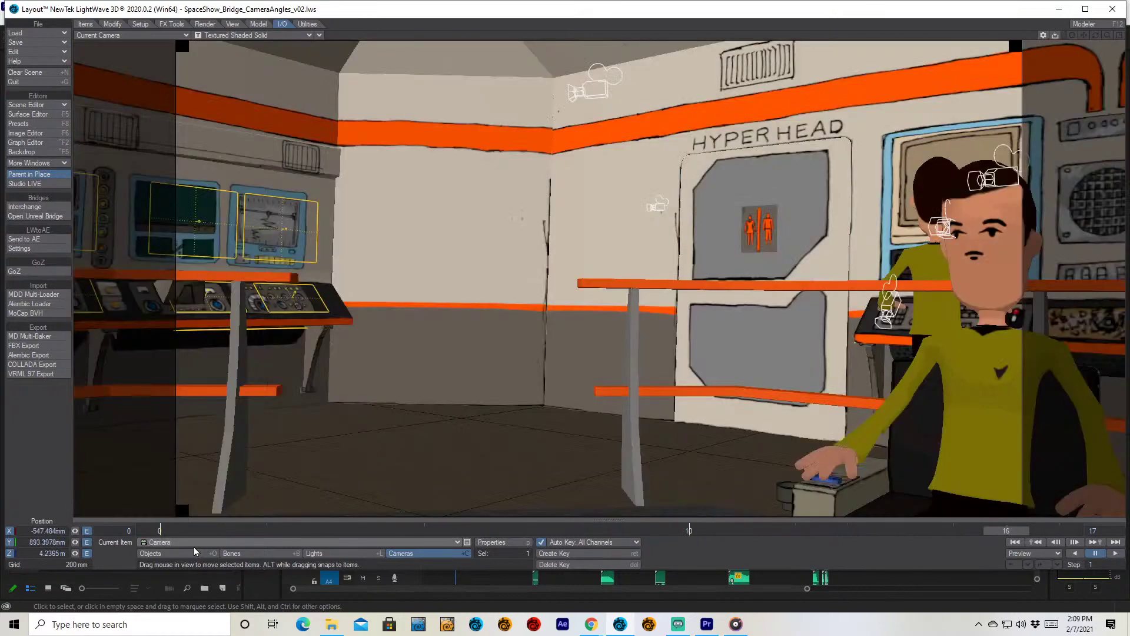
key("Down")
key("Down")
key("Up")
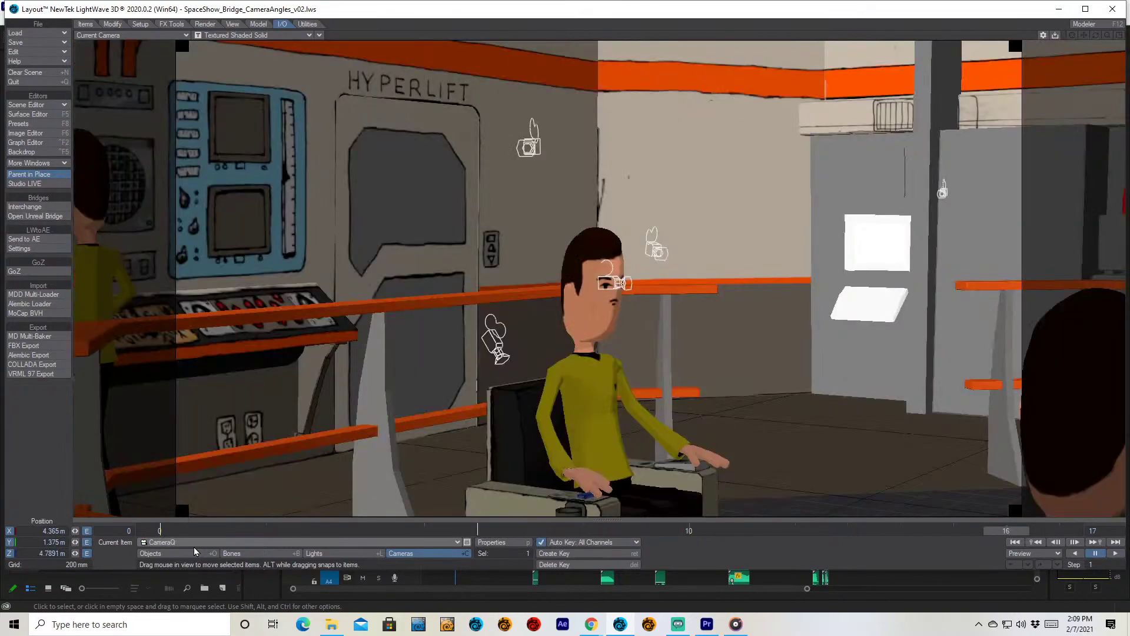
- Switch the viewport to VPR and step through the cameras to CameraD to examine the rendered bridge angles
left_click(267, 36)
left_click(223, 83)
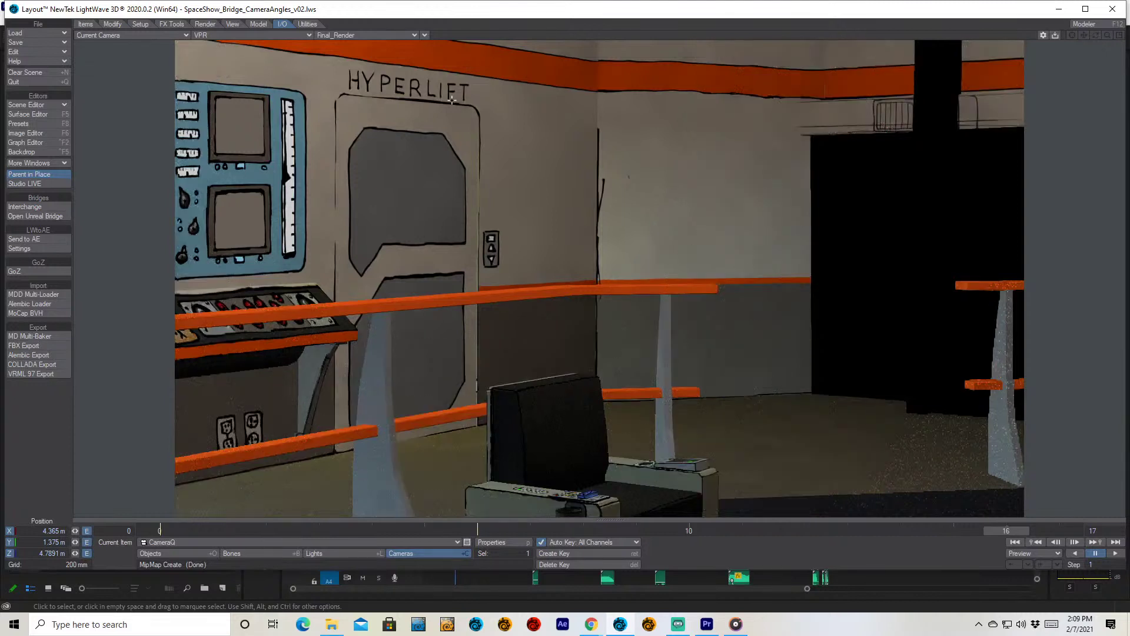
key("Up")
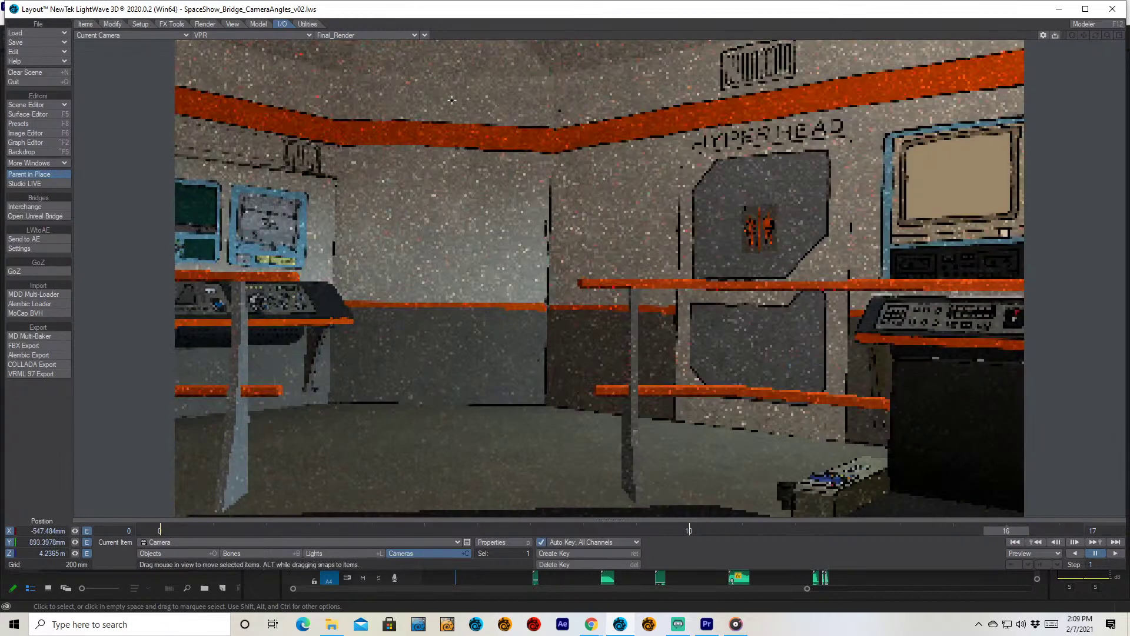
key("Up")
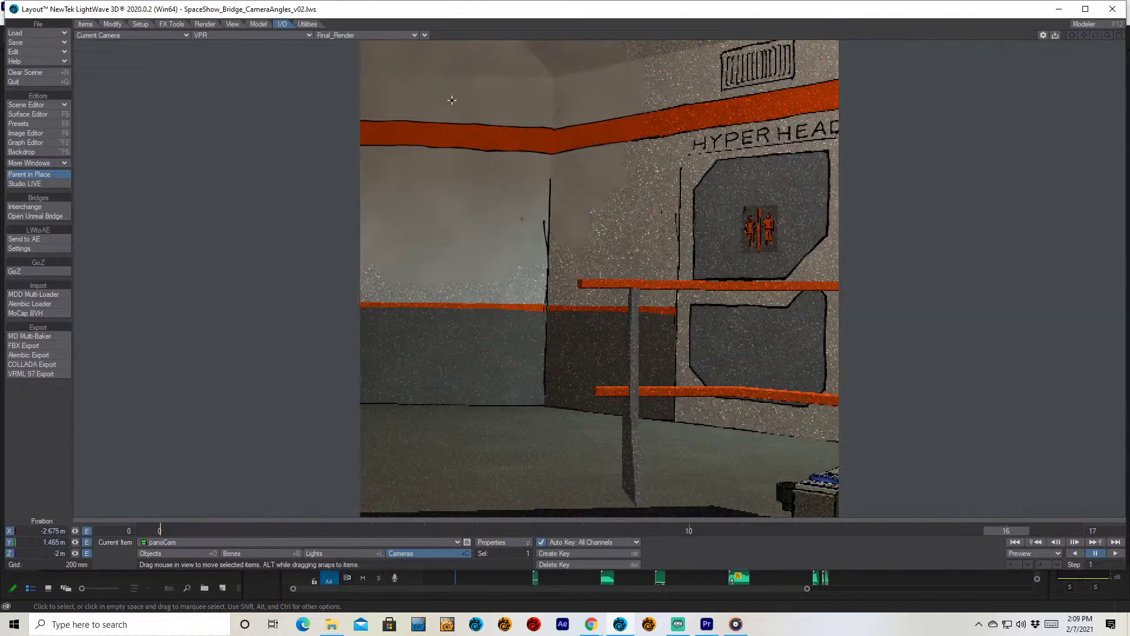
key("Up")
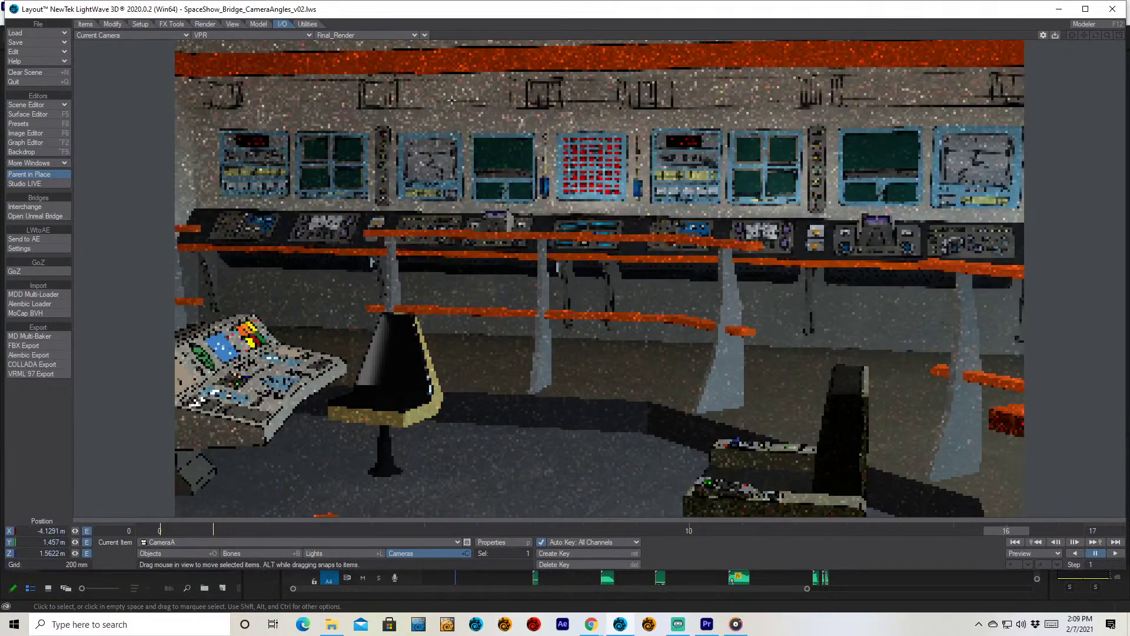
key("Up")
key("Up")
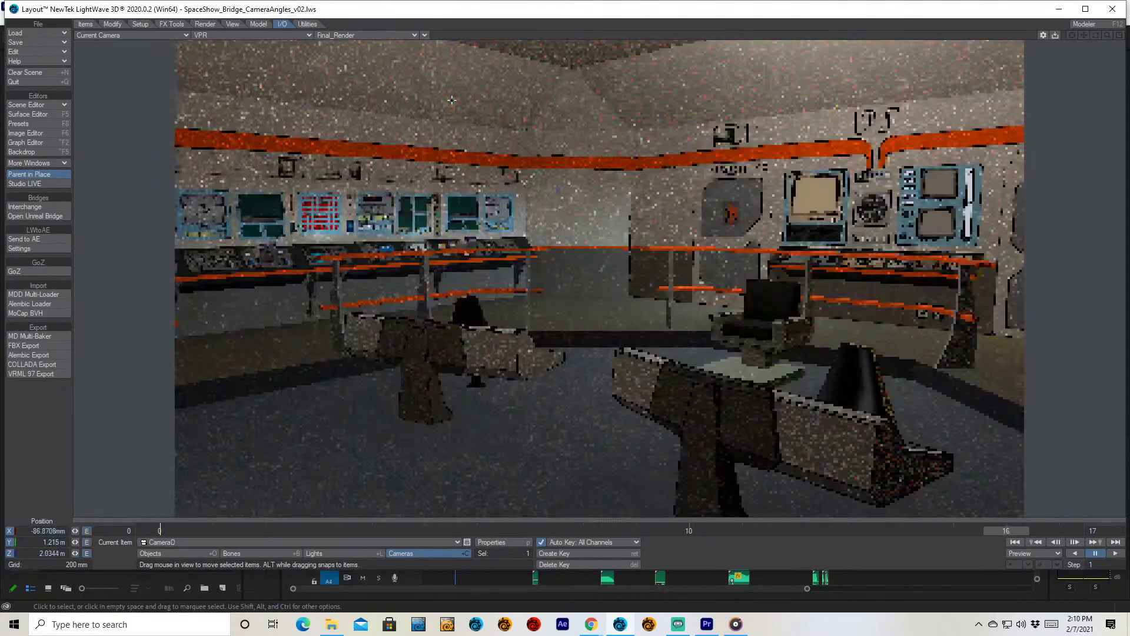
key("Up")
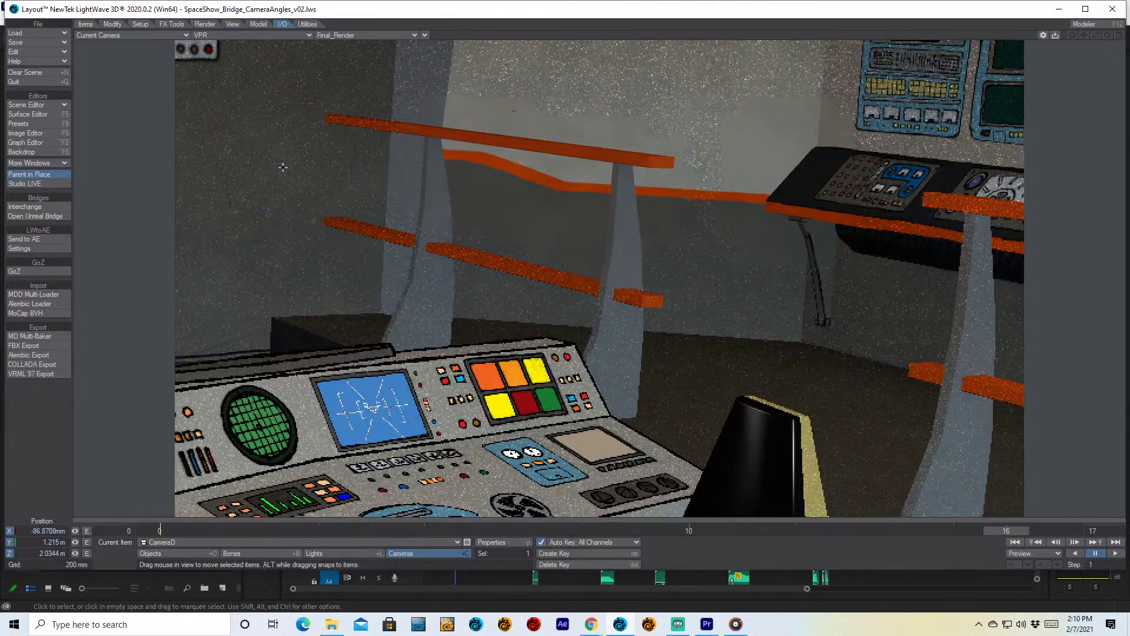
- Show the Luminosity buffer of CameraD's view in VPR to examine the glowing console parts
left_click(375, 35)
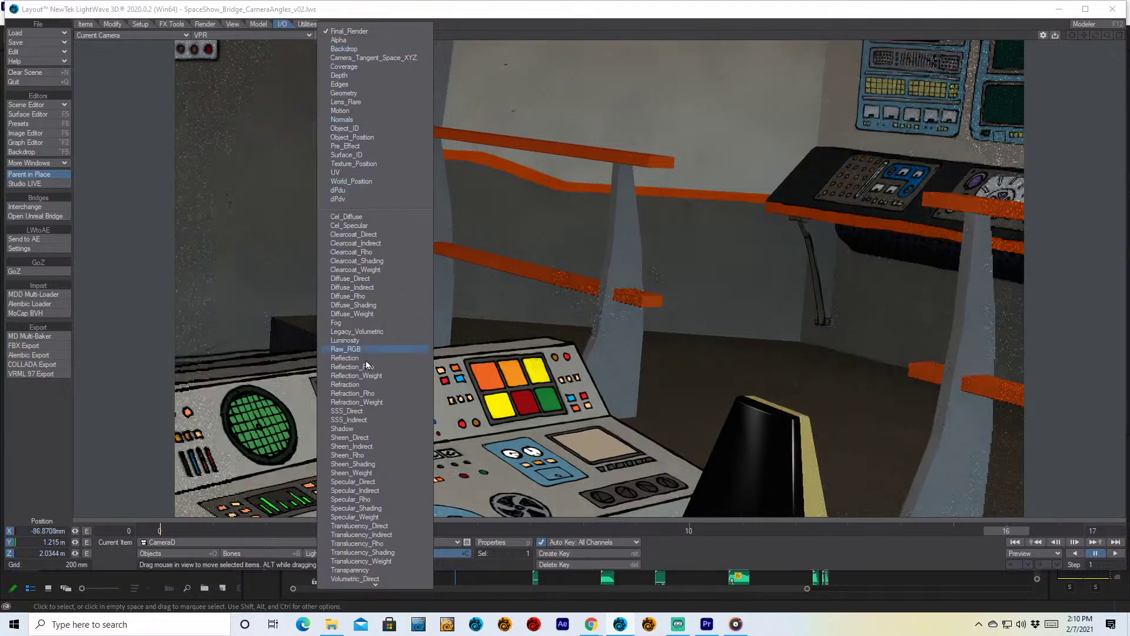
mouse_move(365, 586)
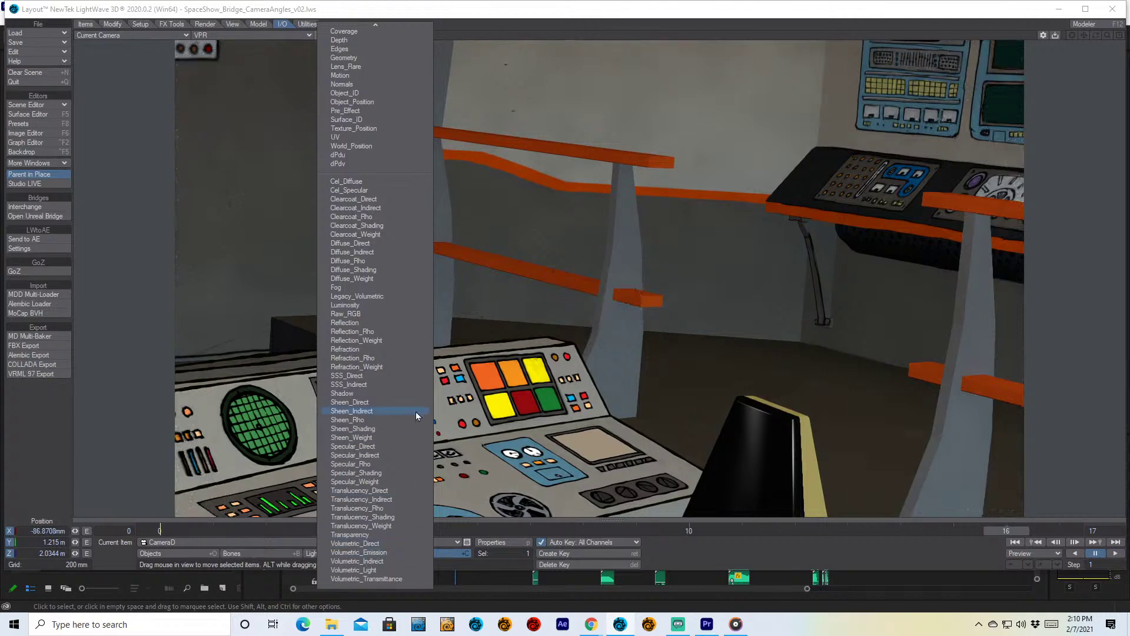
left_click(391, 305)
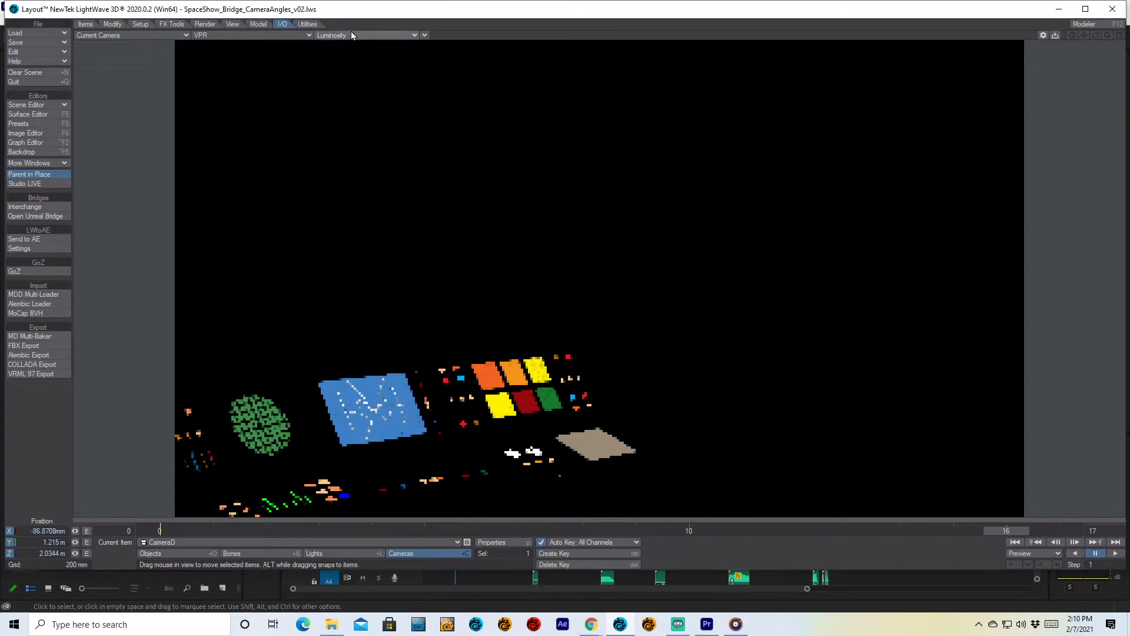
- Switch the VPR view to the Backdrop buffer to examine the starfield and nebula behind the bridge
left_click(356, 36)
scroll(375, 86, "up", 2)
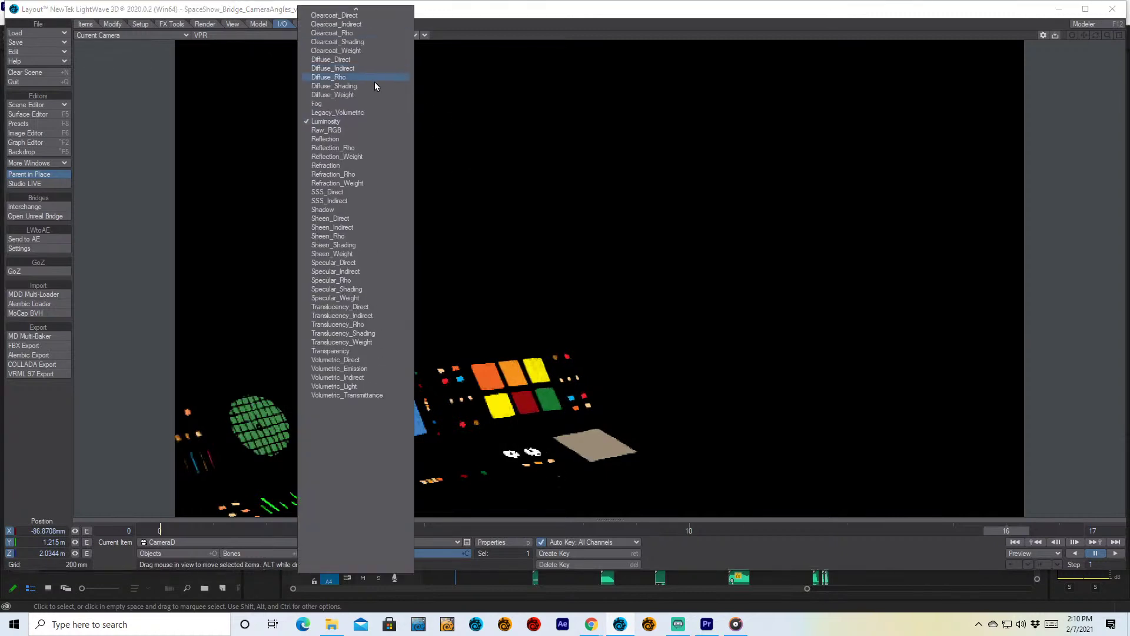
mouse_move(359, 5)
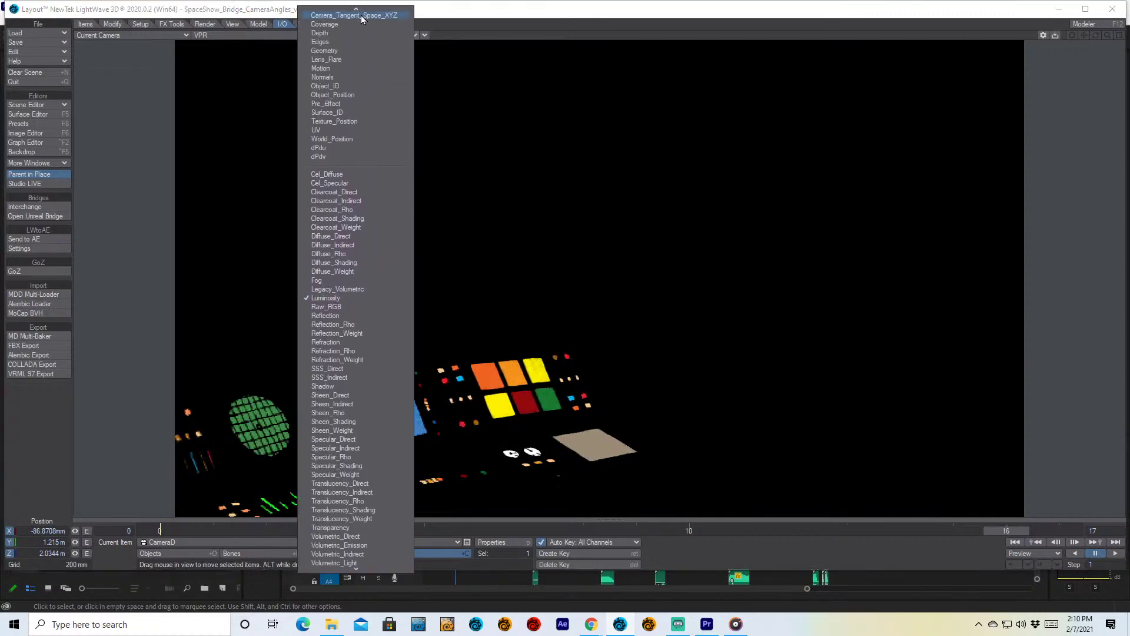
scroll(371, 35, "up", 2)
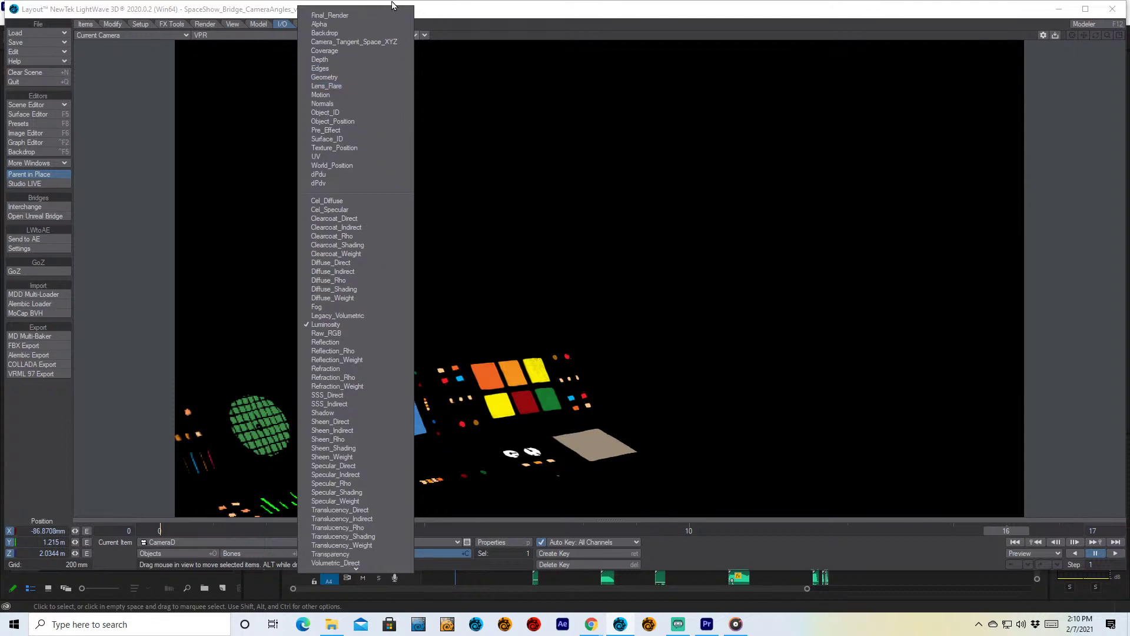
left_click(377, 33)
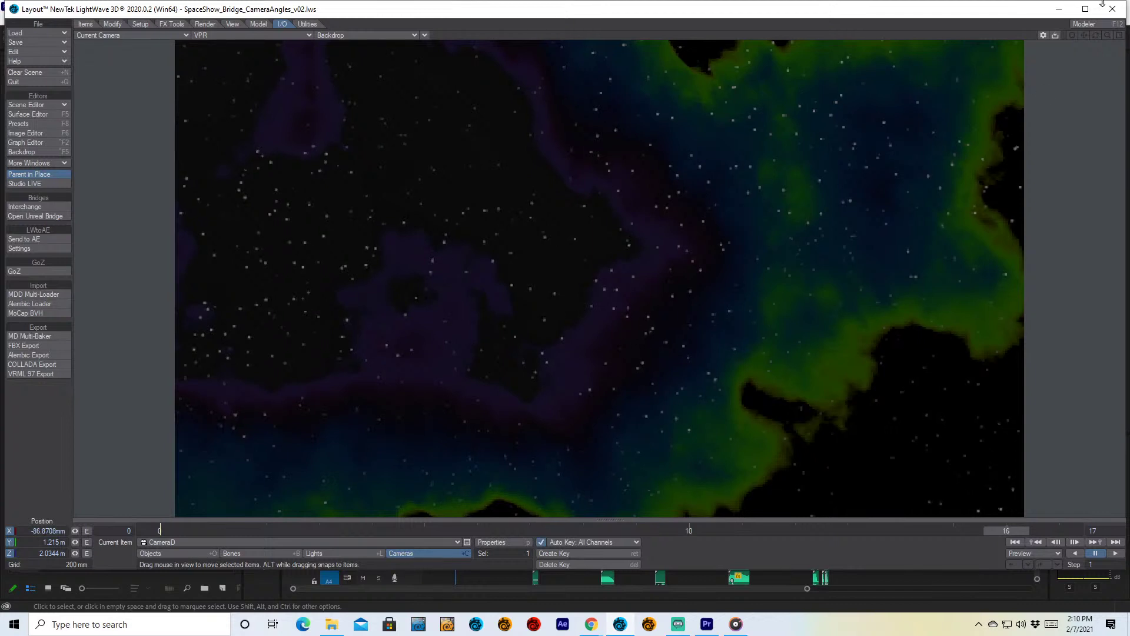
- Exit LightWave without saving the bridge scene and cancel the Feedback Agent bug report
left_click(27, 35)
left_click(1111, 10)
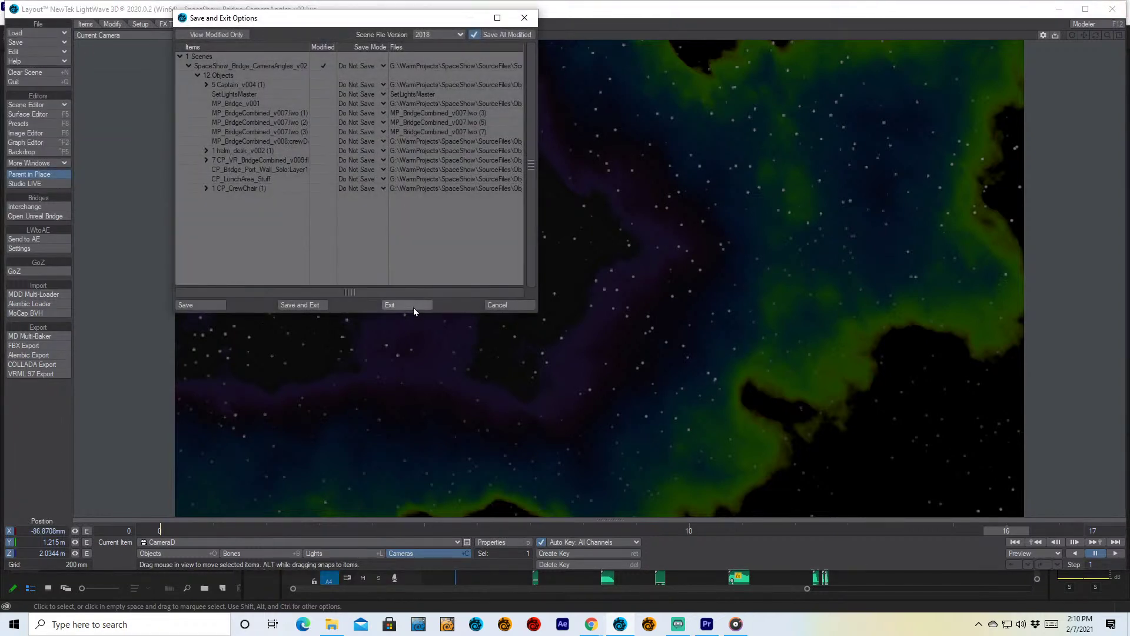
left_click(412, 307)
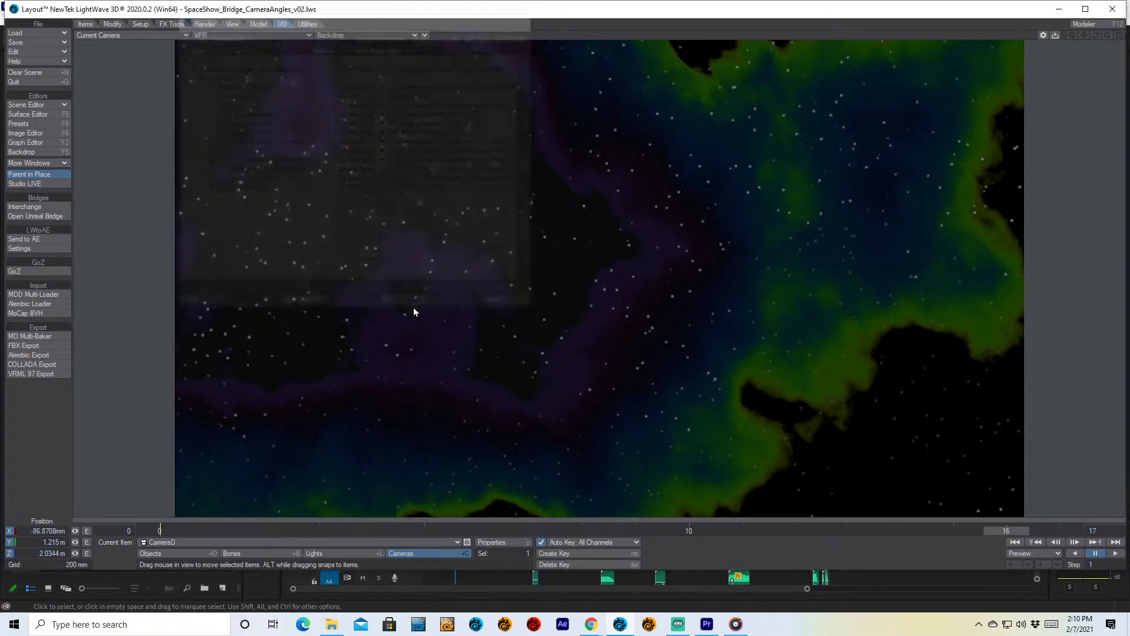
left_click(583, 350)
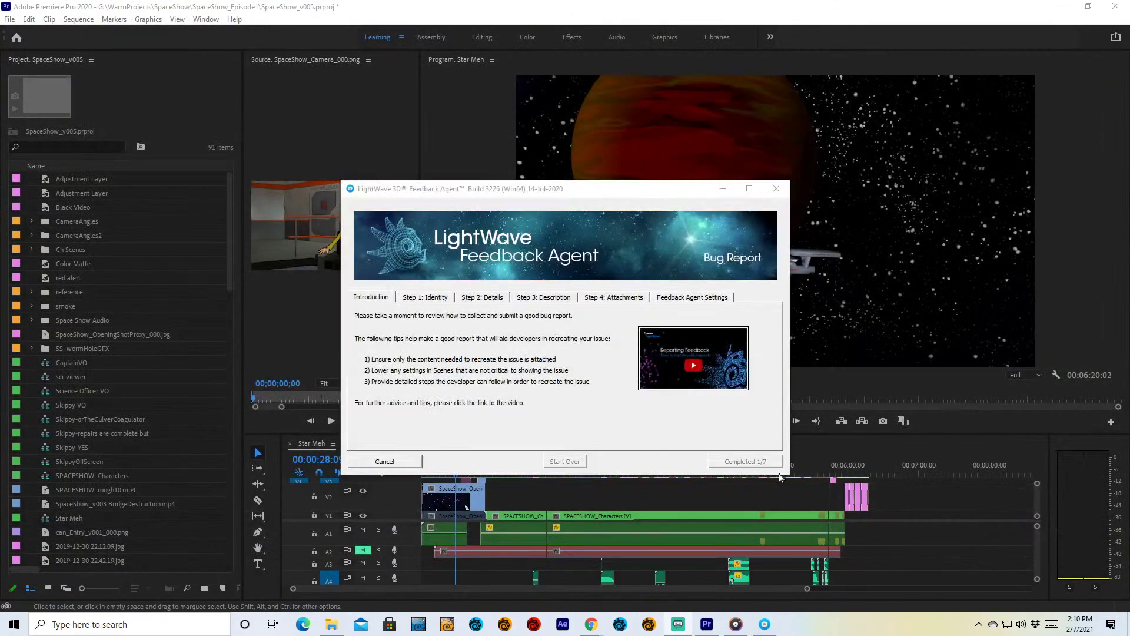
left_click(389, 462)
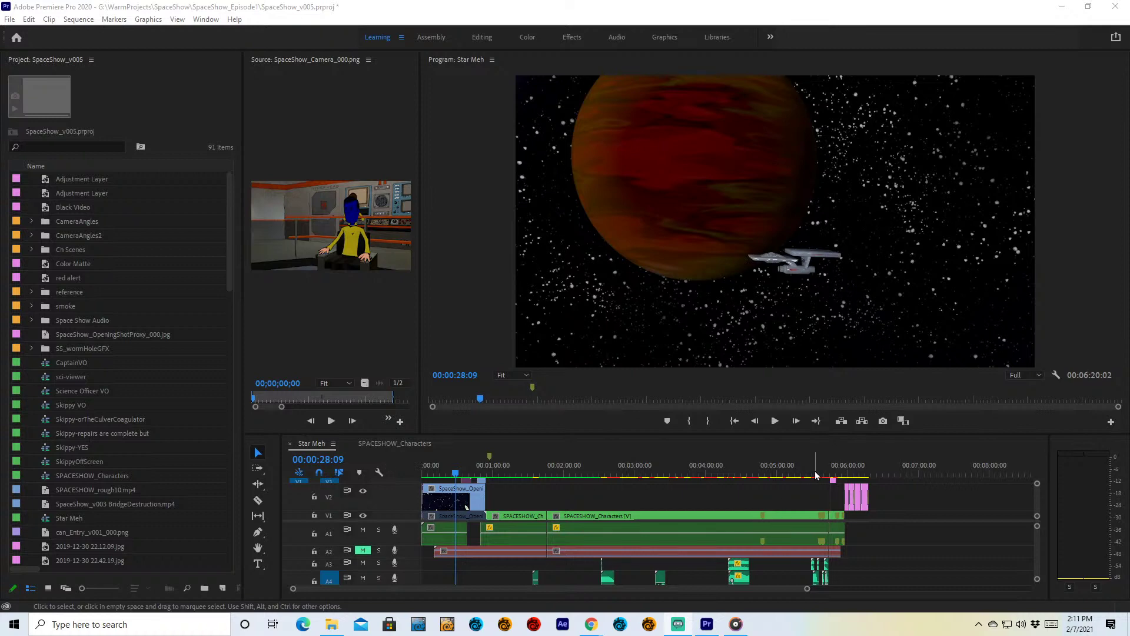
- Review the Star Meh sequence around 00:05:05 and 00:05:32 to examine the science officer's bridge shot
left_click(784, 466)
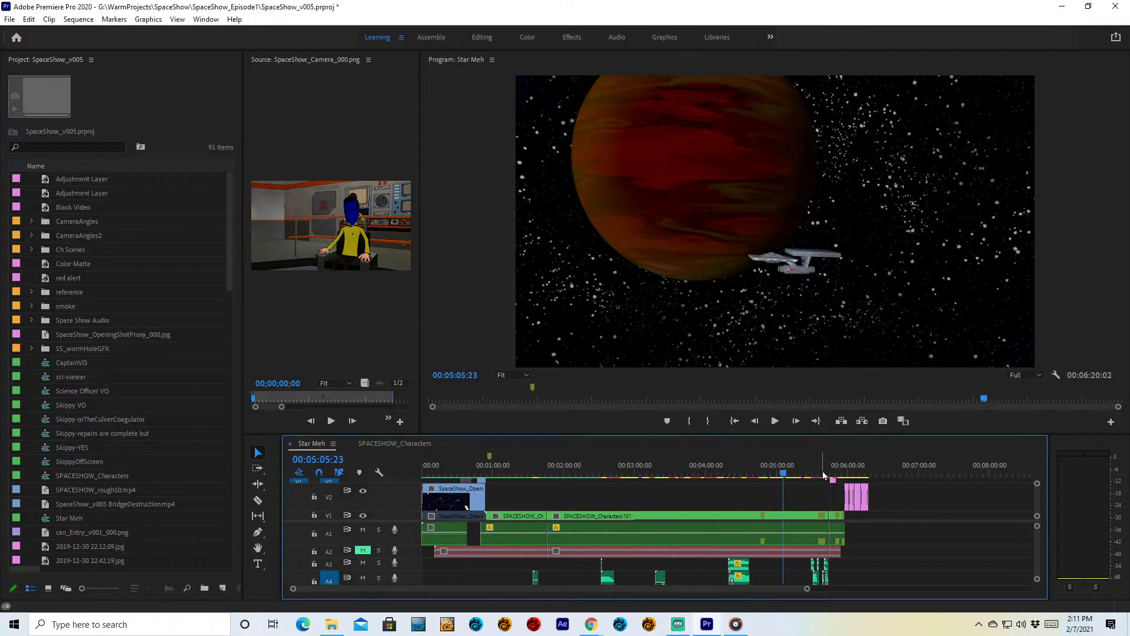
left_click(816, 473)
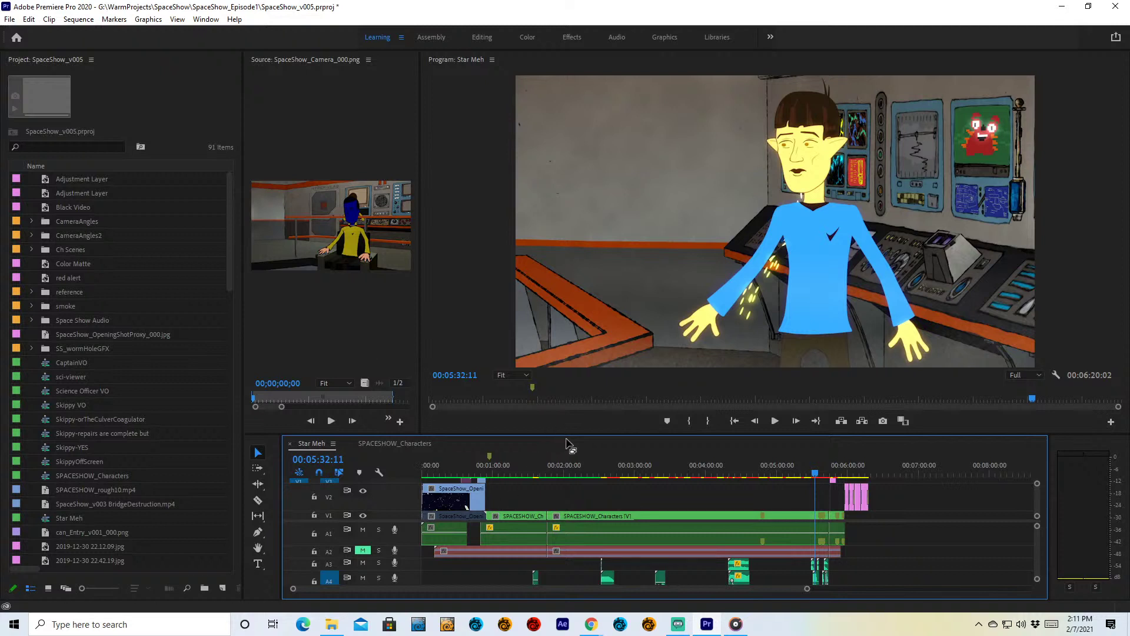
left_click(231, 271)
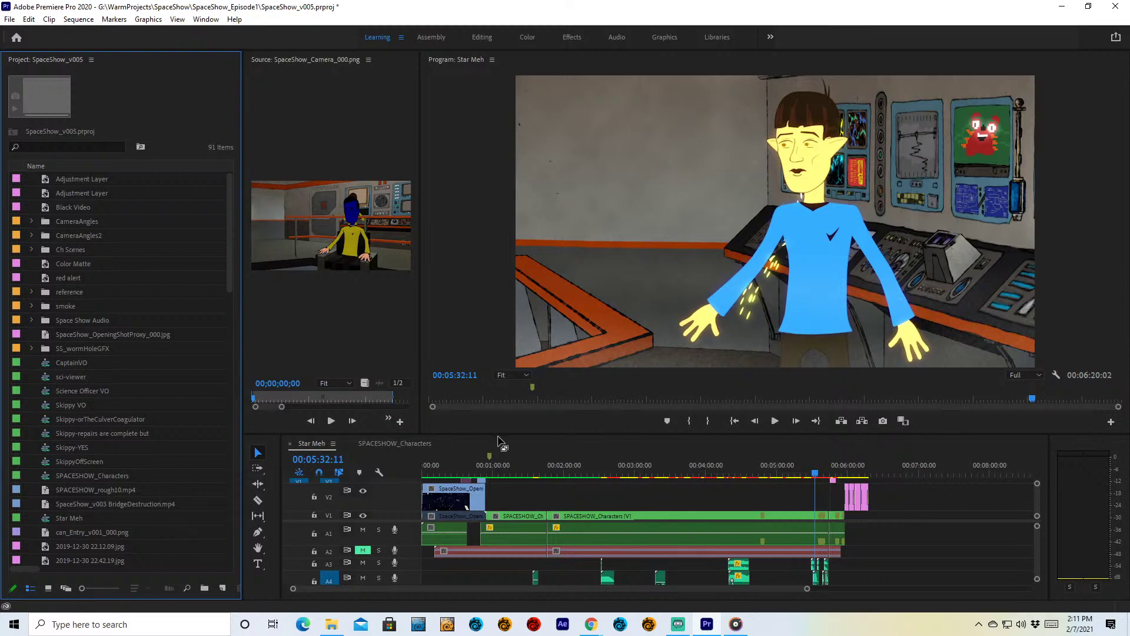
- Open the SPACESHOW_Characters sequence and examine its character shots at about 00:01:02 and 00:00:44
left_click(389, 443)
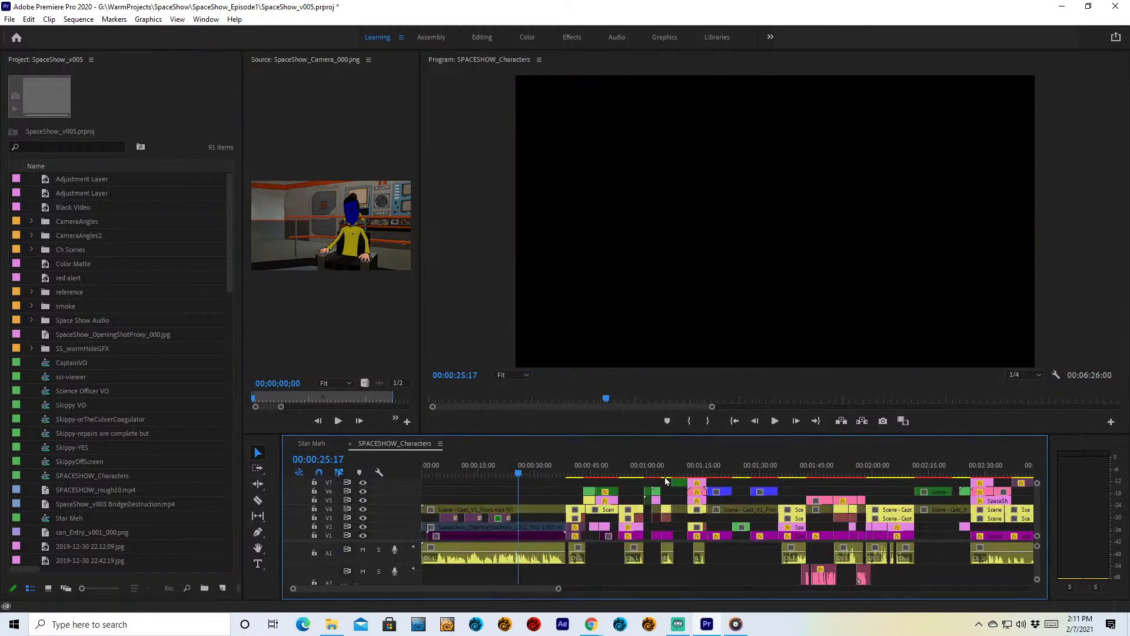
left_click(654, 465)
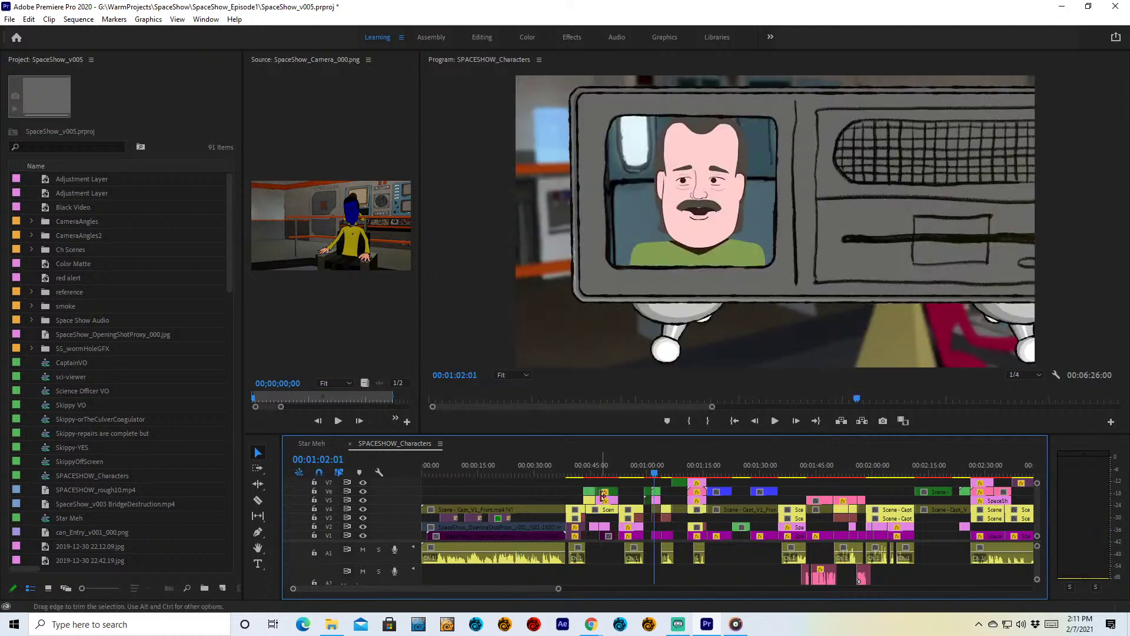
left_click(590, 468)
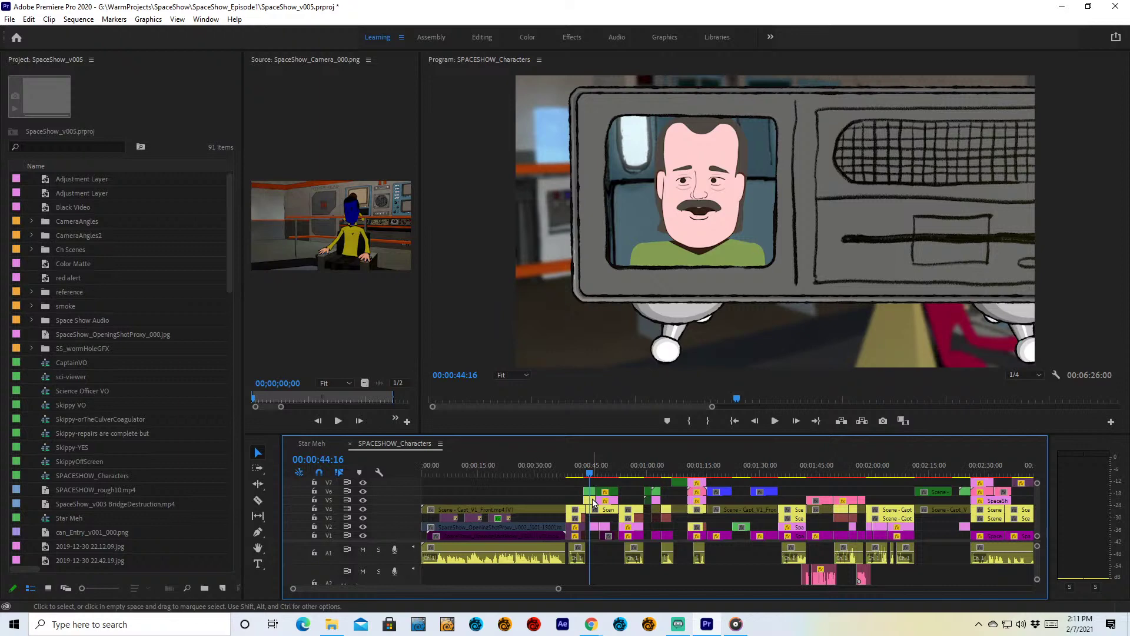
left_click(591, 493)
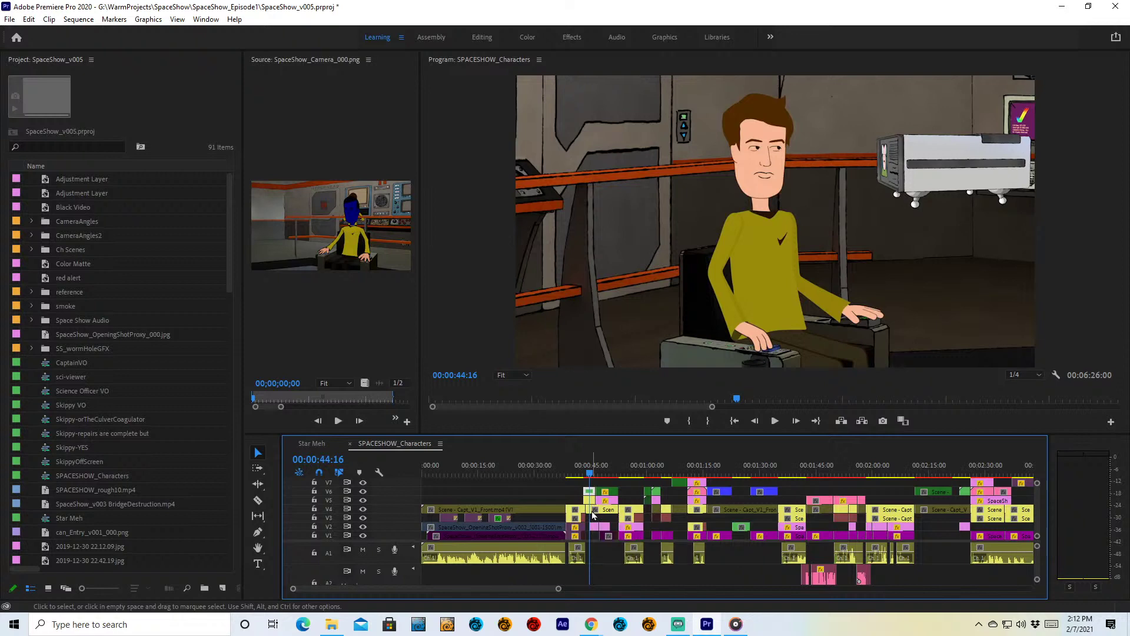
- Select the science officer clip at 00:01:18:09 and show its source project file in File Explorer
left_click(721, 474)
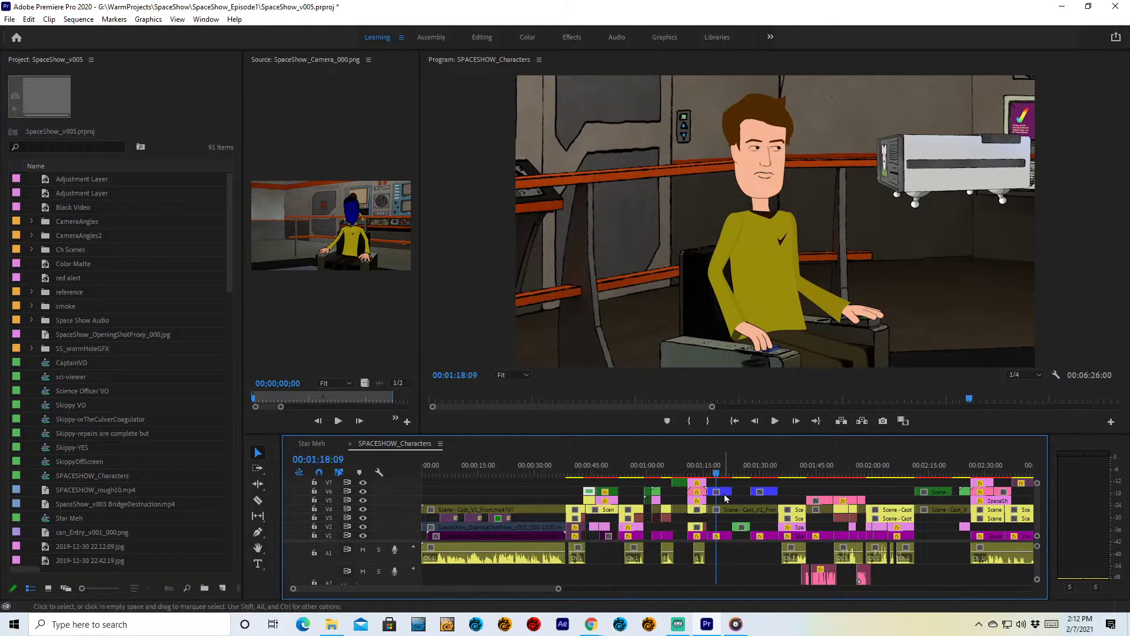
left_click(725, 494)
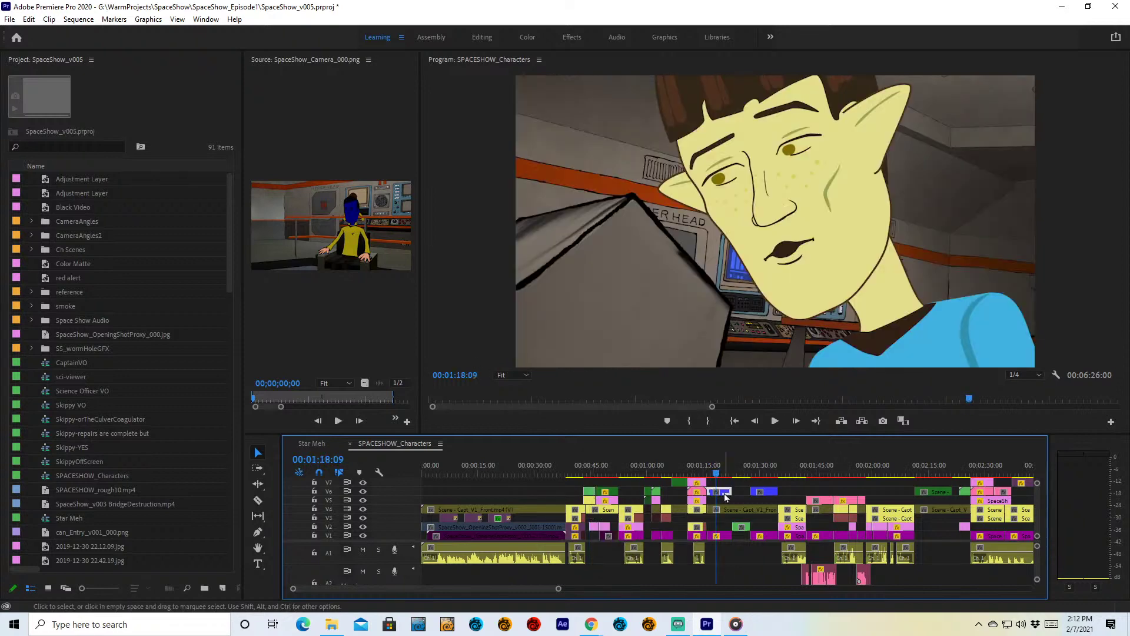
double_click(724, 496)
right_click(724, 496)
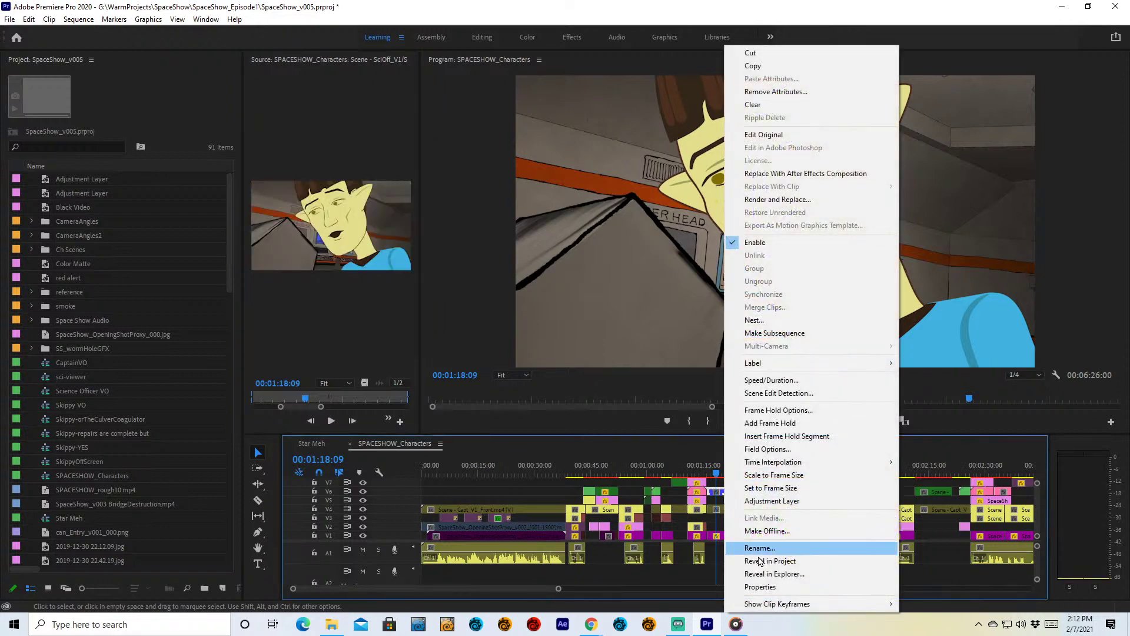
left_click(766, 573)
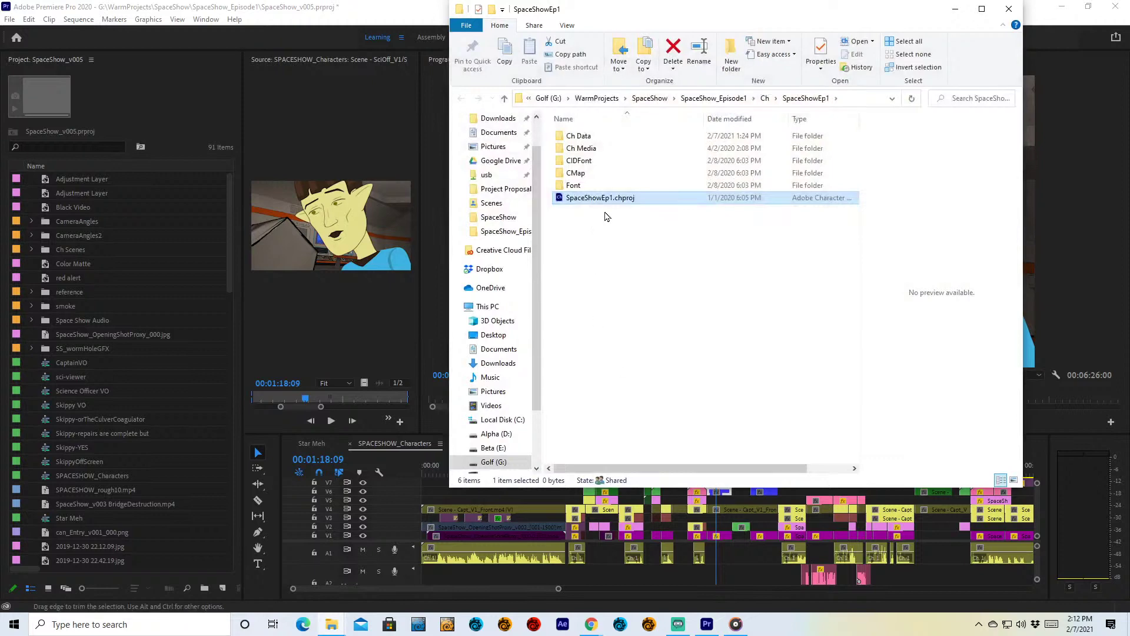
- Try to open SpaceShowEp1.chproj with Adobe Character Animator (Beta)
right_click(610, 207)
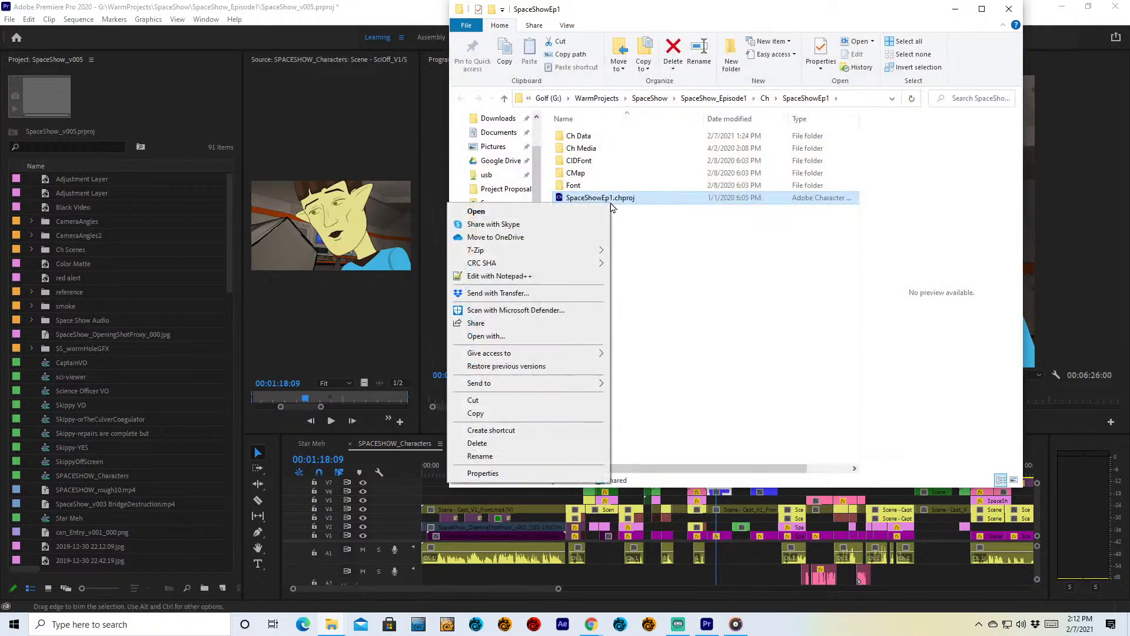
left_click(553, 337)
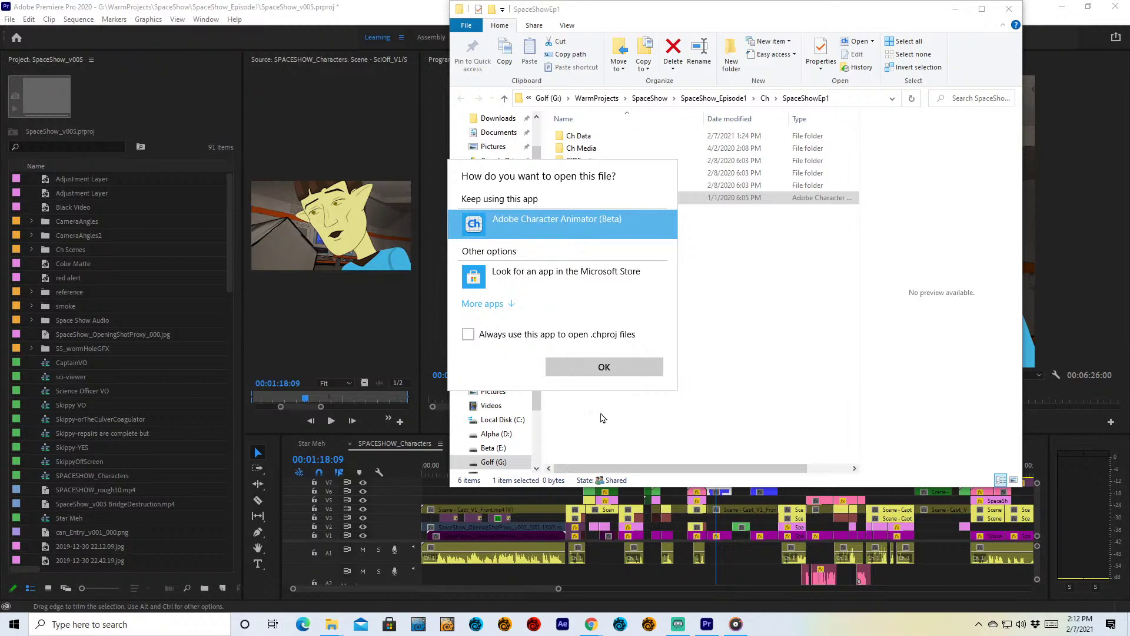
left_click(609, 365)
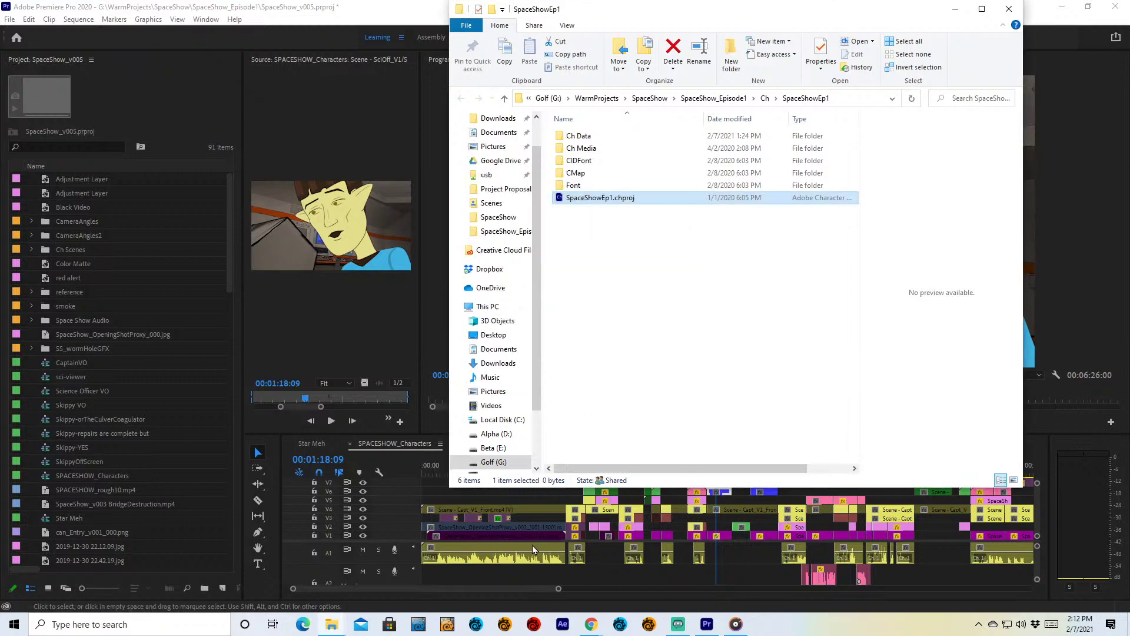
- Launch Adobe Character Animator 2020, close the SpaceShowEp1 folder window and maximize the Character Animator window
left_click(14, 624)
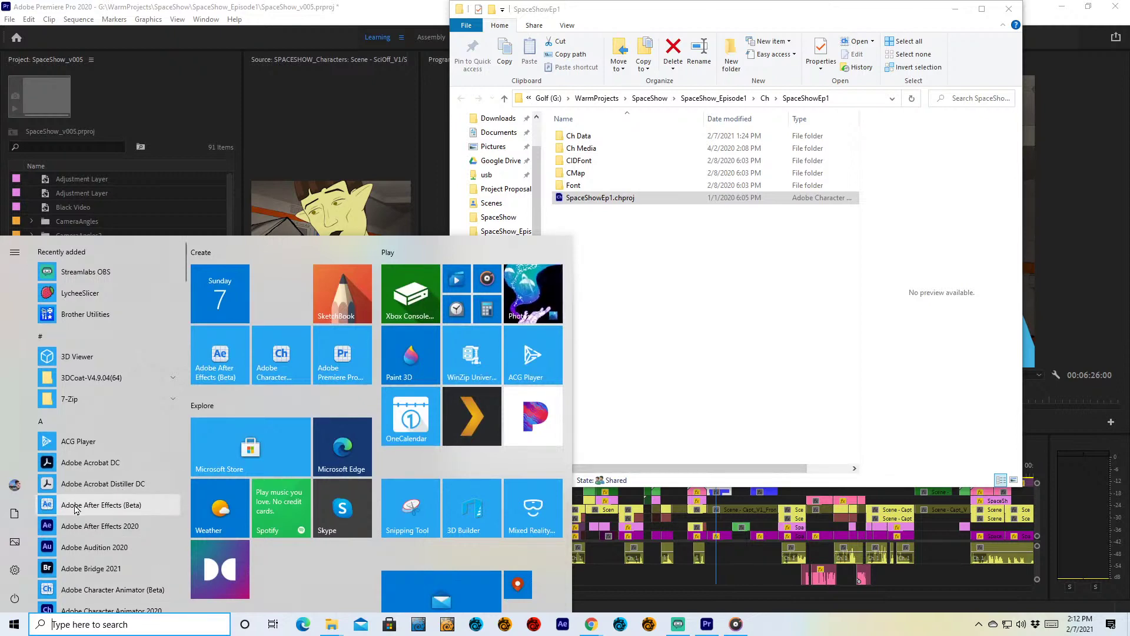
scroll(133, 595, "down", 1)
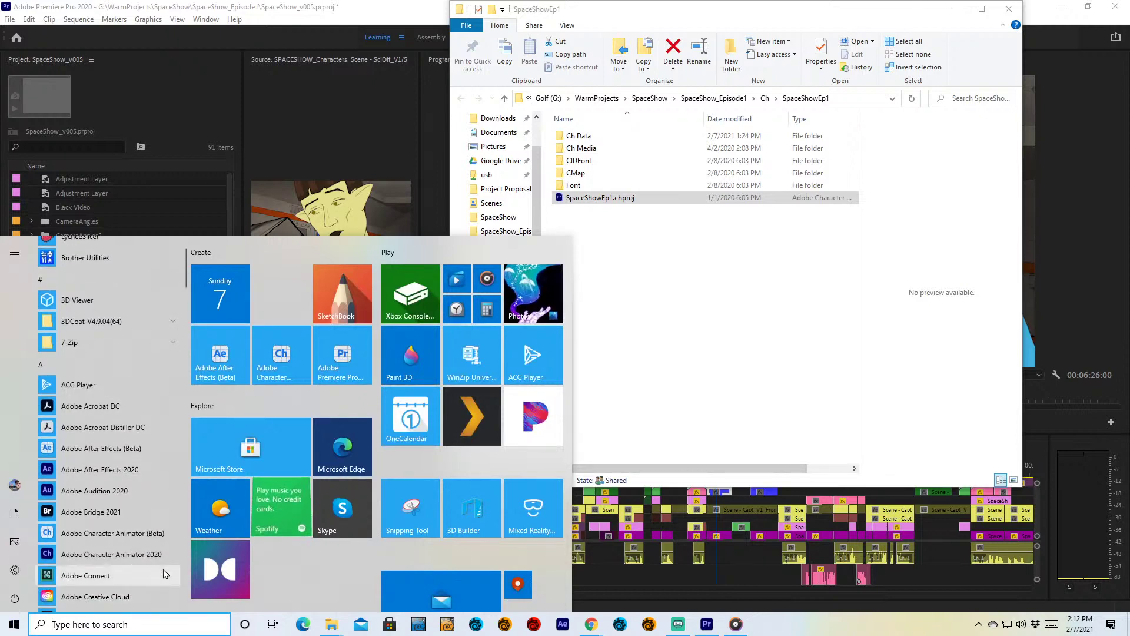
left_click(136, 555)
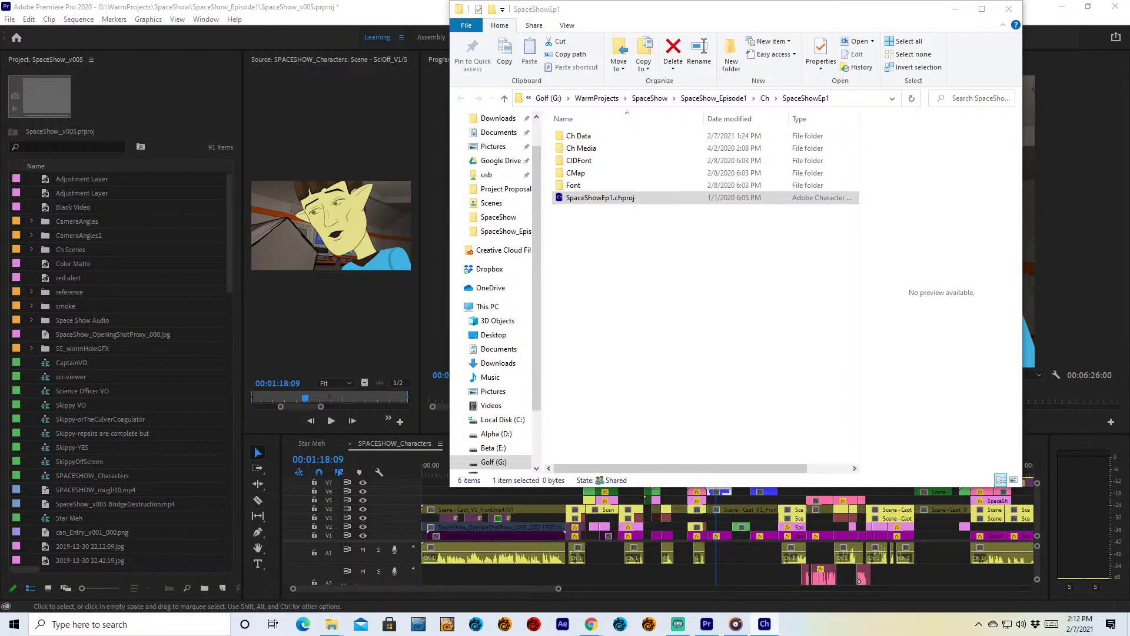
left_click(1008, 9)
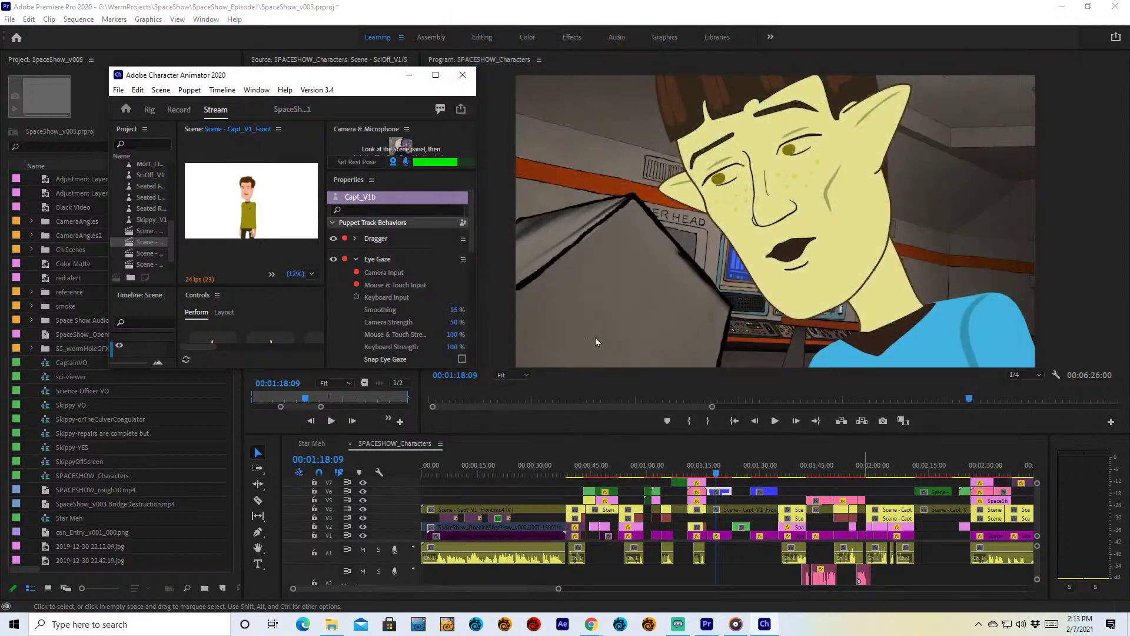
double_click(281, 79)
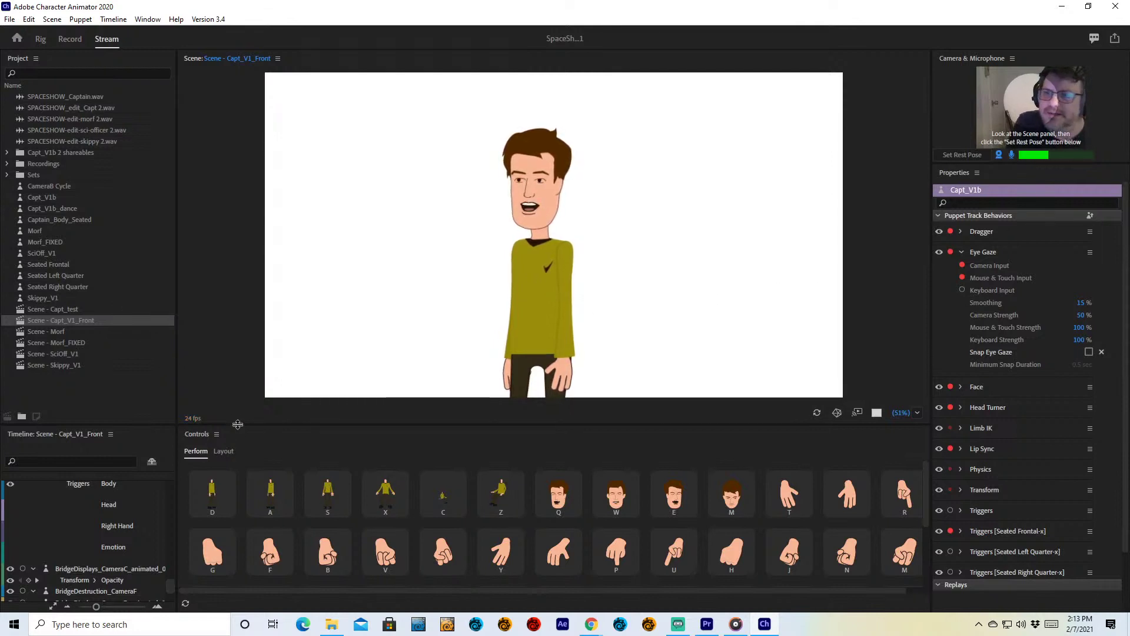
- Trigger the Capt_V1b puppet's left quarter, right quarter and frontal body poses and its head variations to demonstrate live control
key("a")
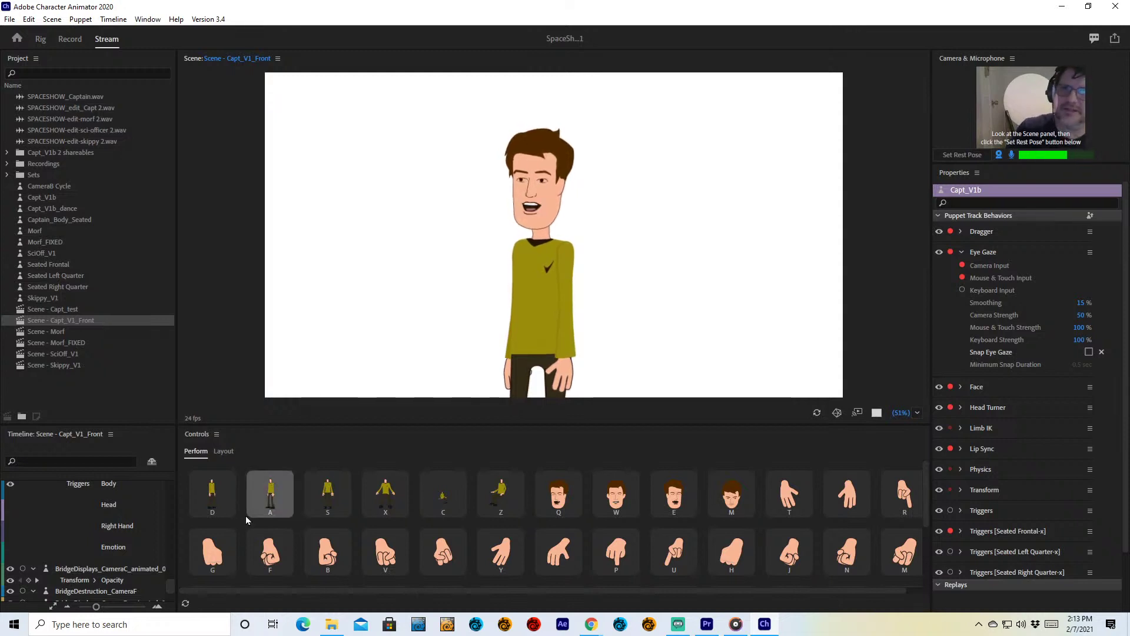
key("d")
key("s")
key("d")
key("q")
key("w")
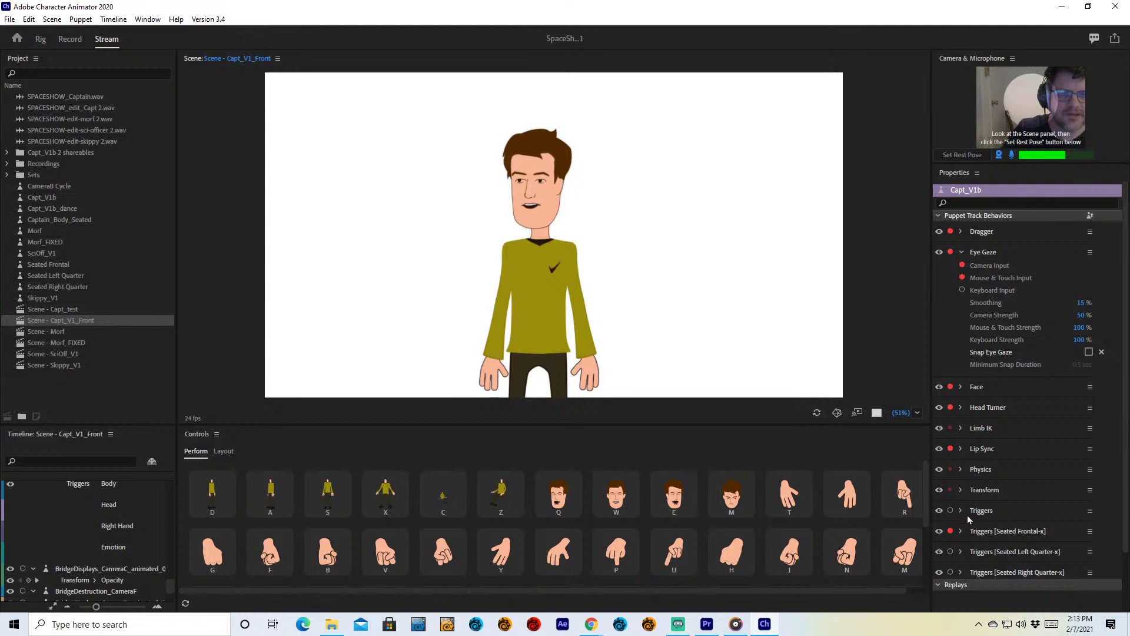
key("d")
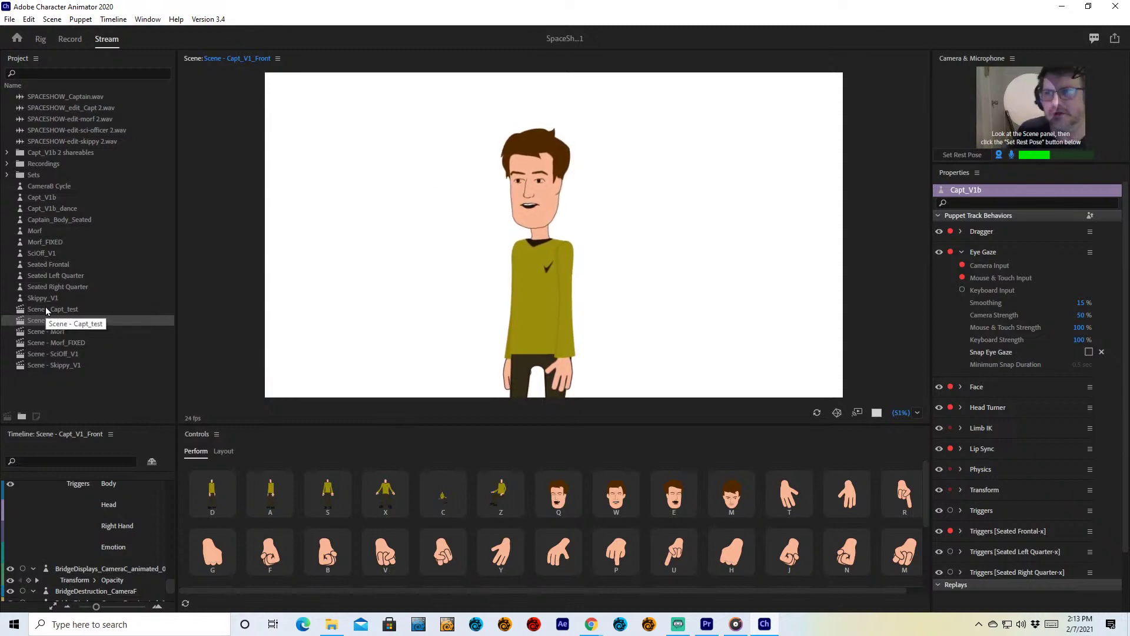
- Look over the Capt_V1b puppet's rig, and show the Capt_V1_Front scene in the Record workspace with a taller timeline
left_click(27, 199)
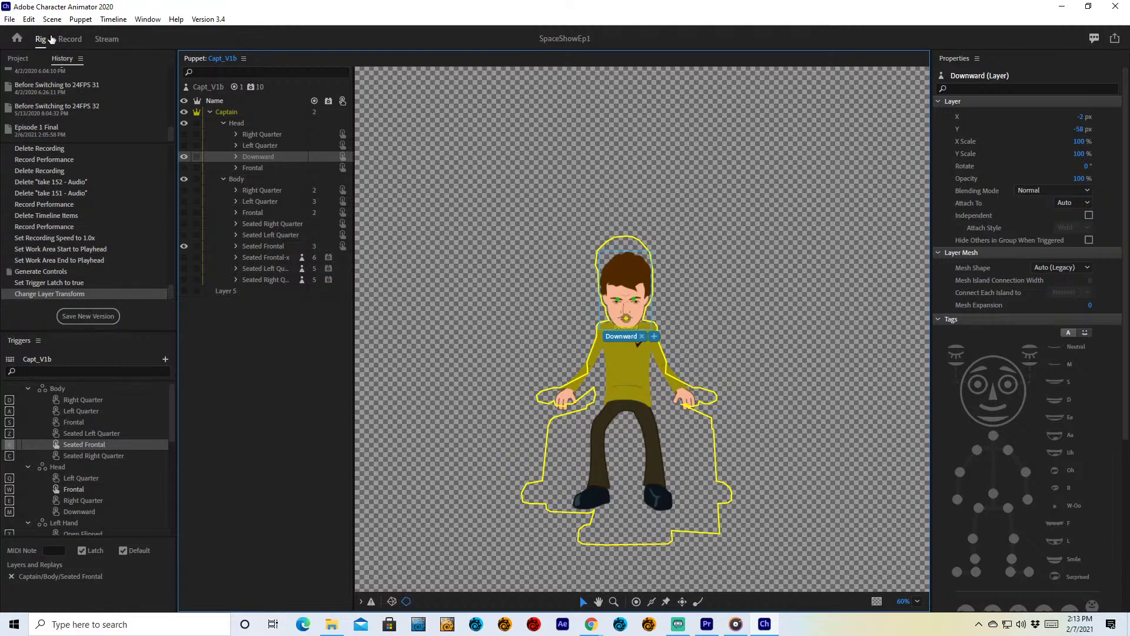
left_click(81, 45)
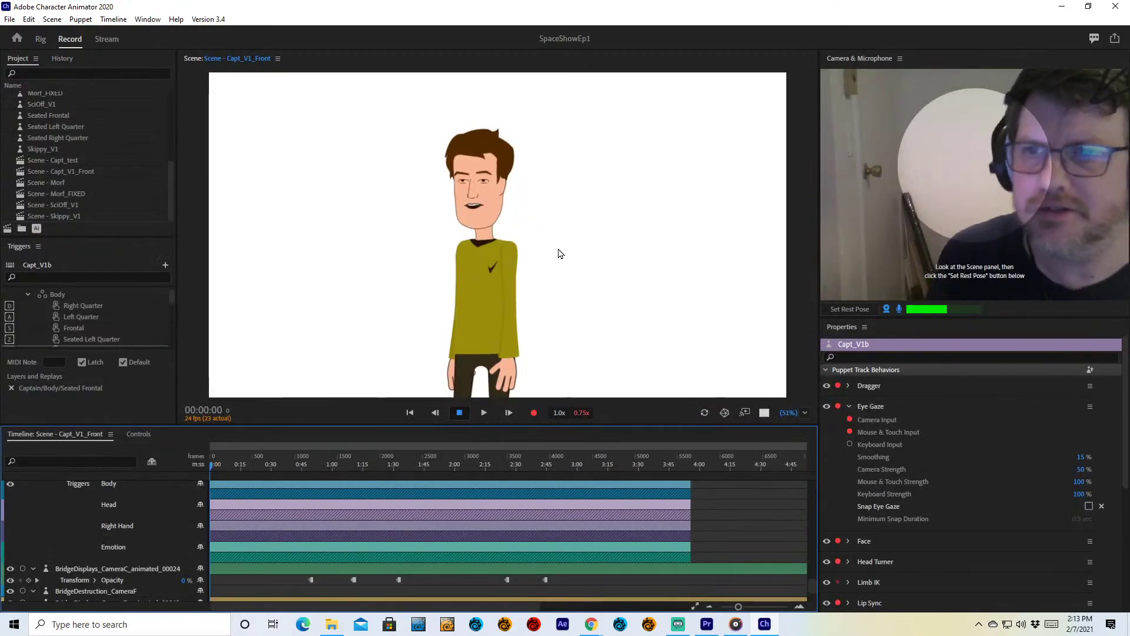
left_click(330, 460)
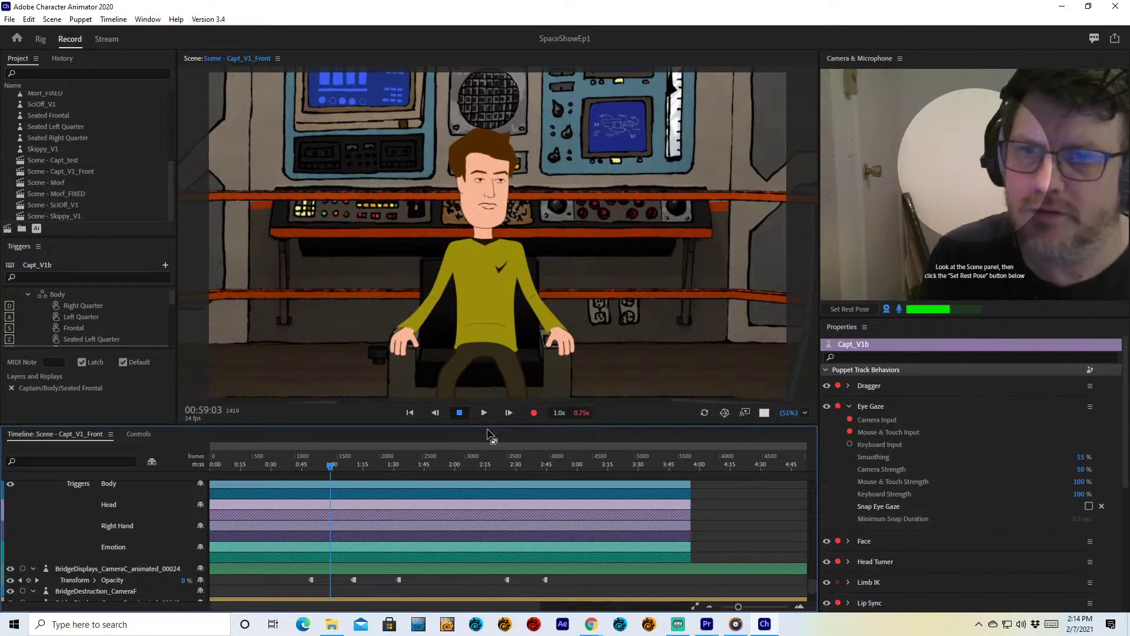
left_click_drag(487, 428, 495, 347)
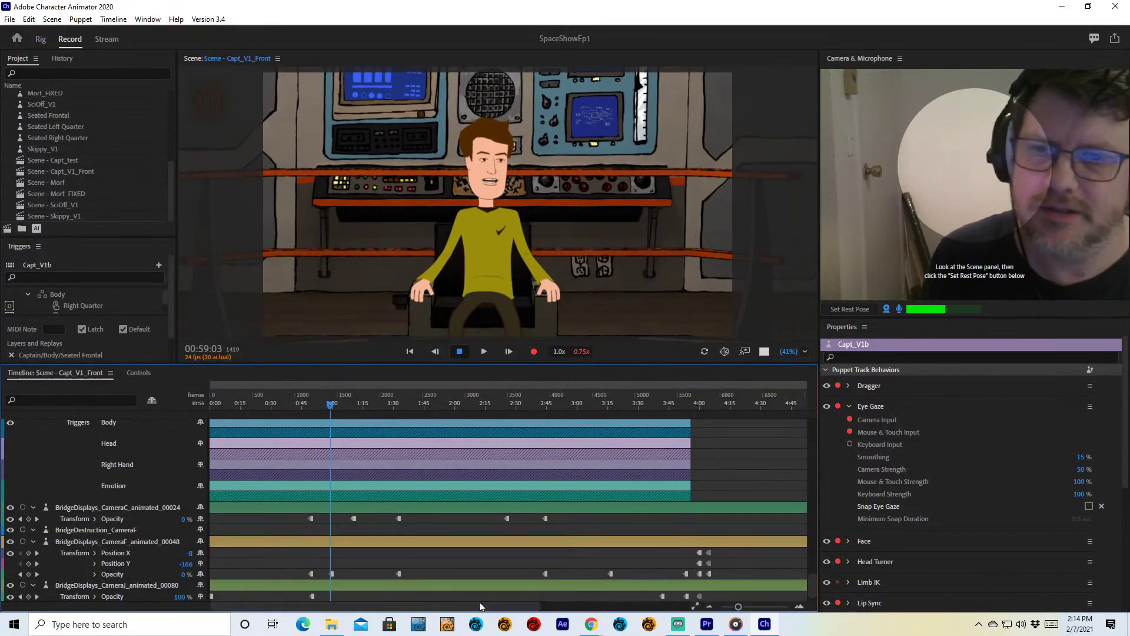
- Play the Capt_V1_Front recording from about 40 seconds to almost two minutes to review the captain's performance against the bridge backgrounds
left_click(250, 402)
left_click_drag(249, 401, 293, 439)
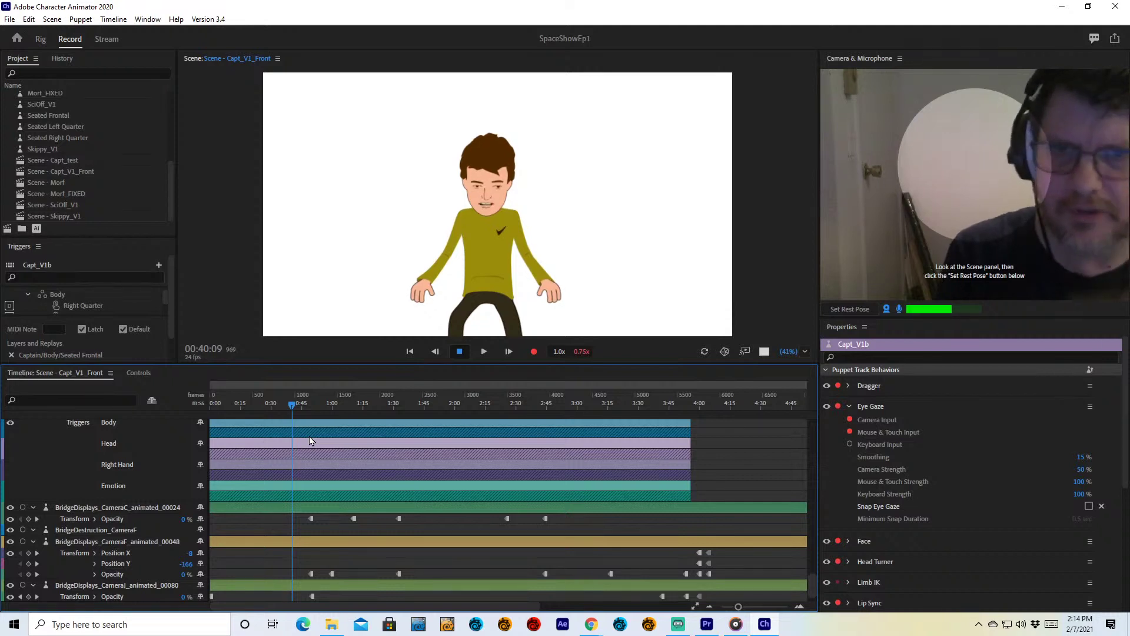
key("space")
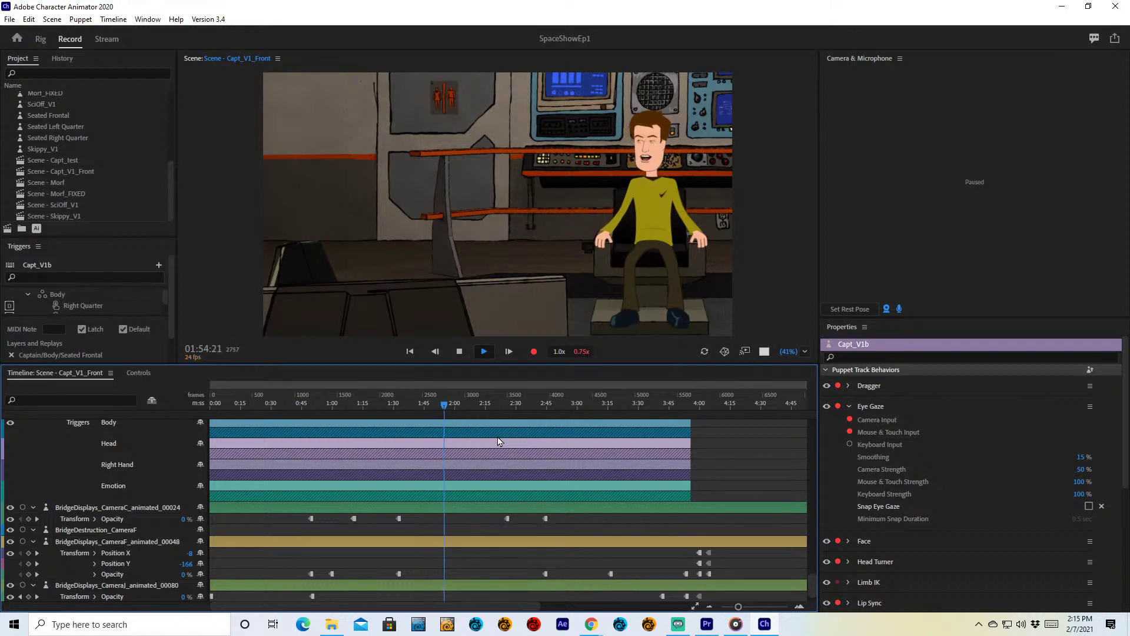
key("space")
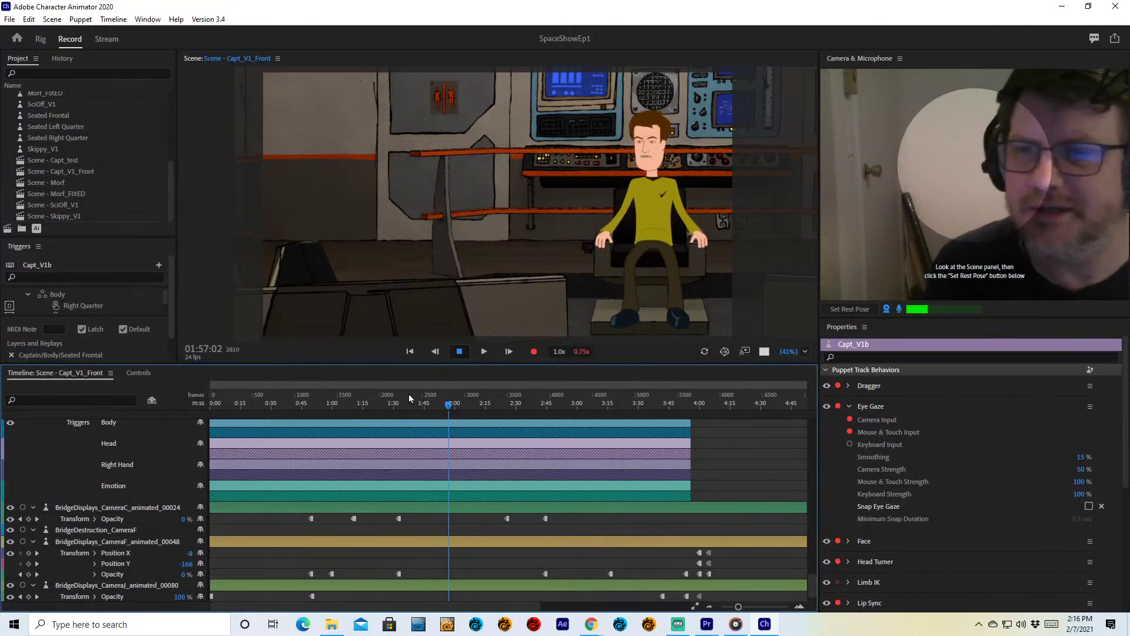
- Examine the BridgeDisplays_CameraC and CameraF tracks' opacity keyframes at about 1:32, and scrub back to 1:30 to compare the backgrounds
left_click(398, 405)
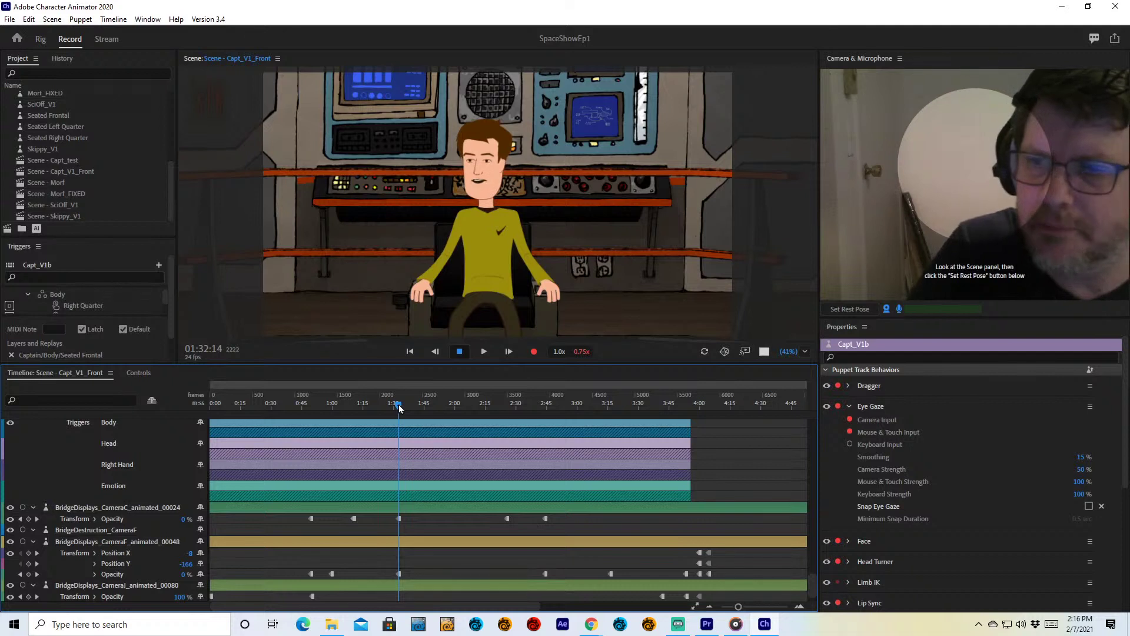
left_click(393, 509)
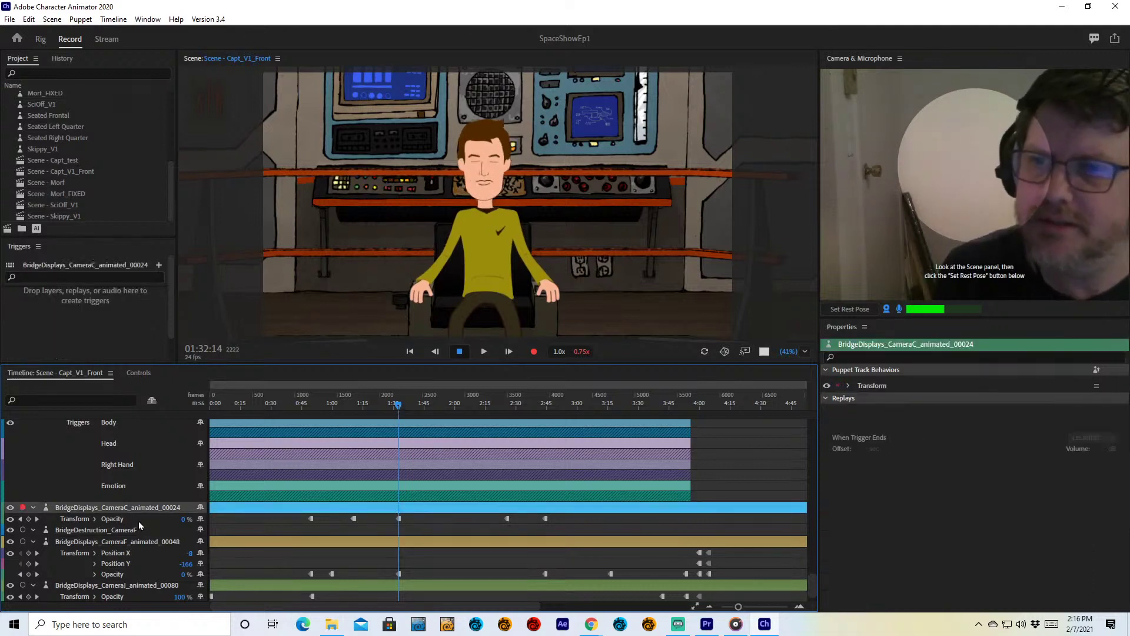
left_click(106, 544)
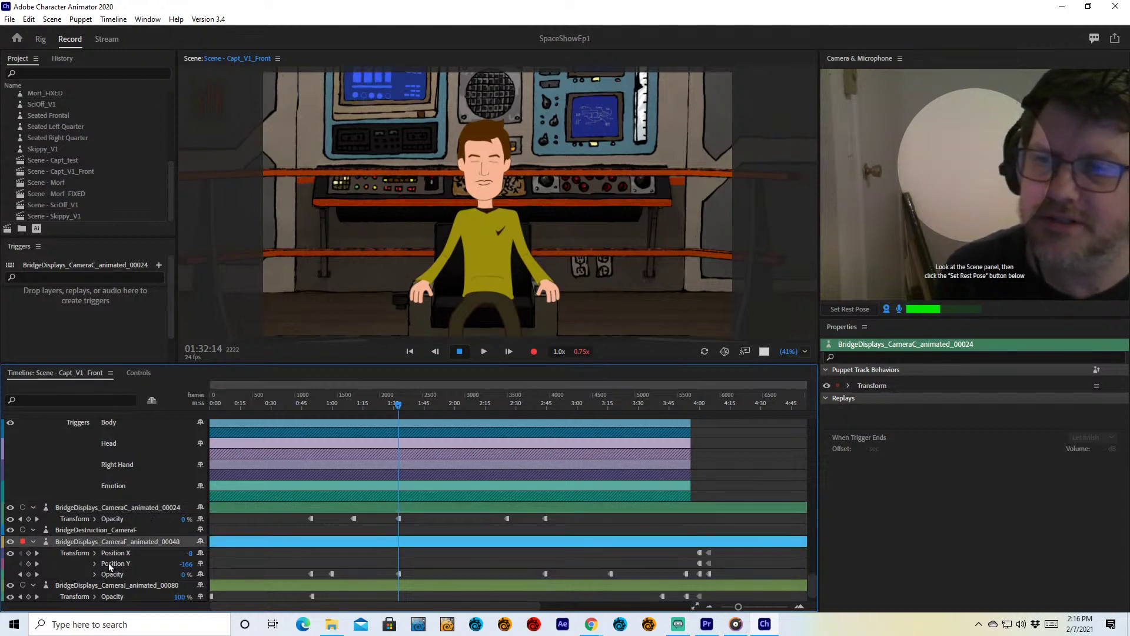
left_click(398, 574)
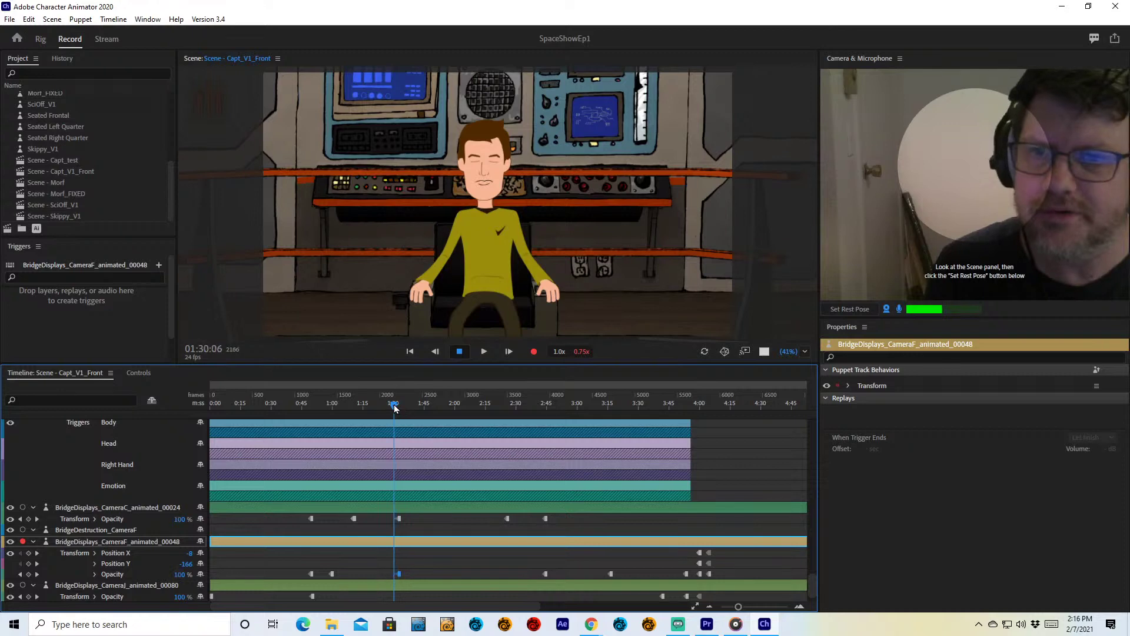
left_click_drag(401, 409, 395, 408)
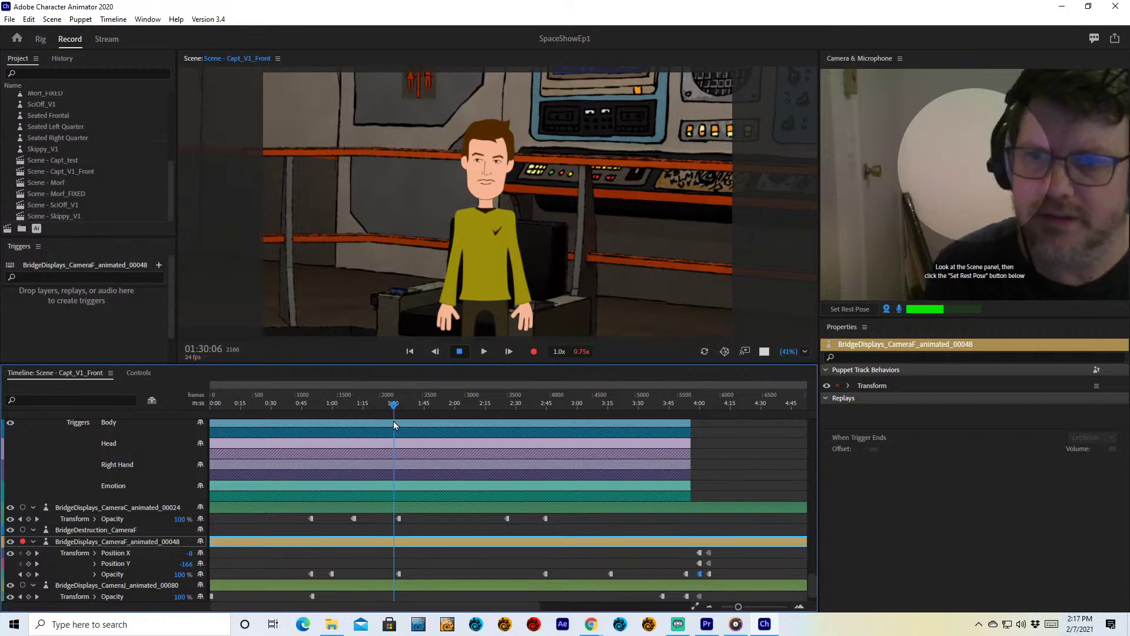
scroll(394, 412, "right", 3)
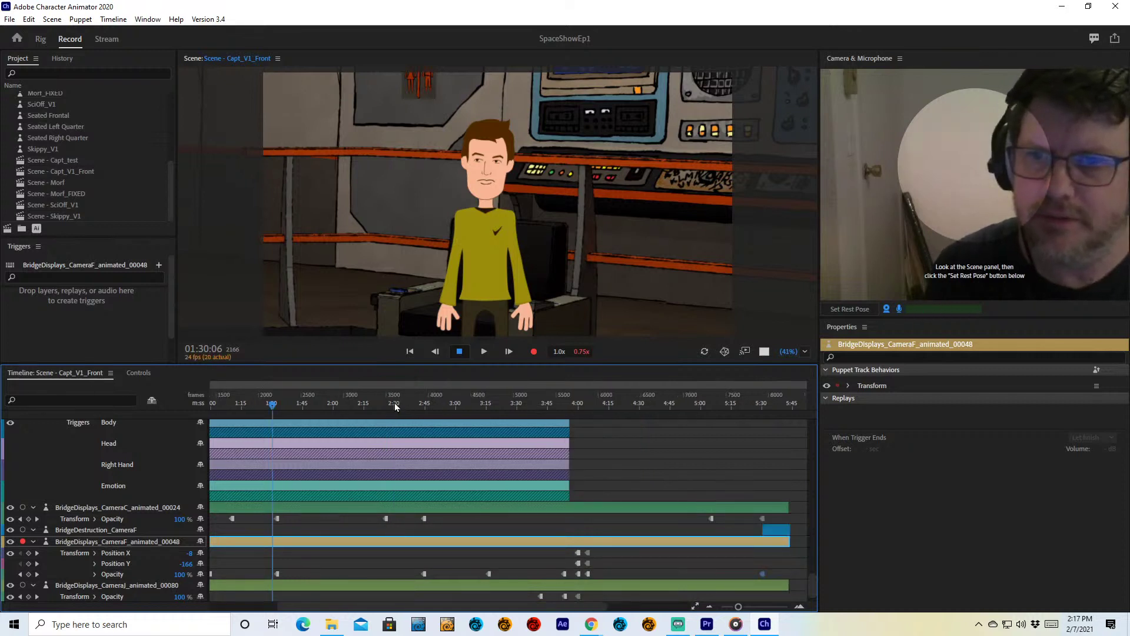
- Step frame by frame around the background switch at about 1:32 and turn off the camera and microphone inputs
left_click(278, 405)
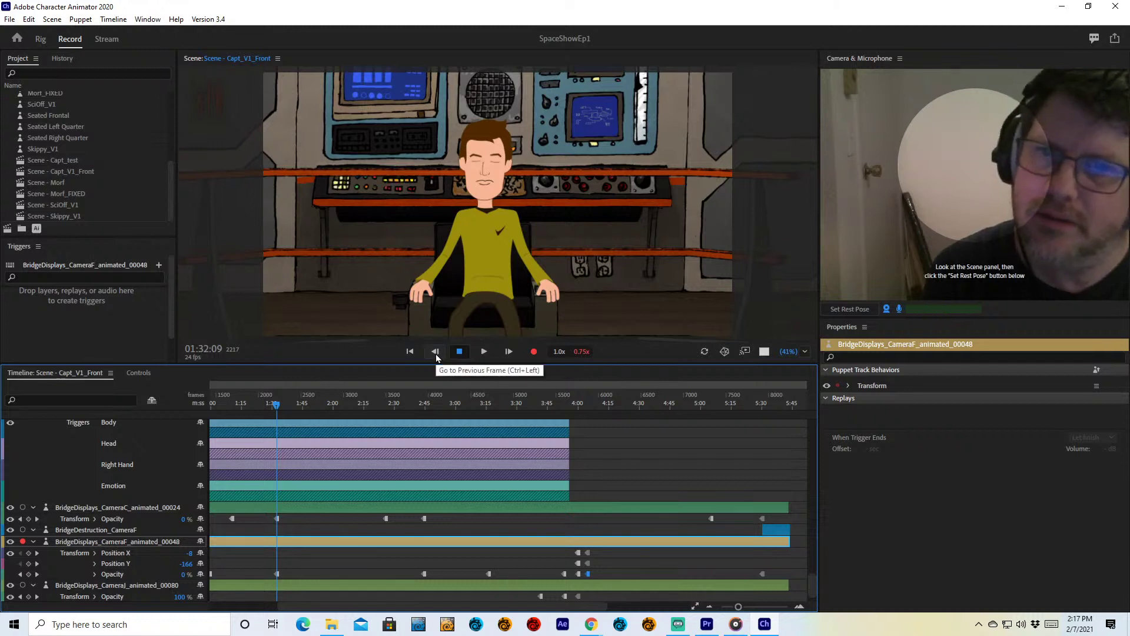
left_click(435, 353)
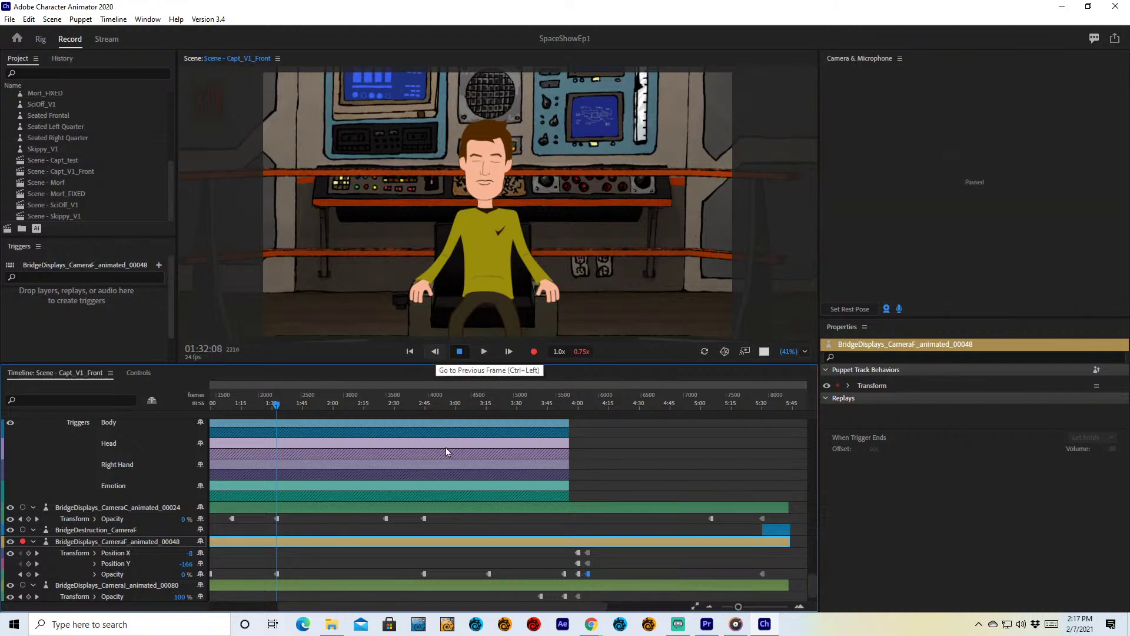
key("ctrl+Right")
left_click(889, 318)
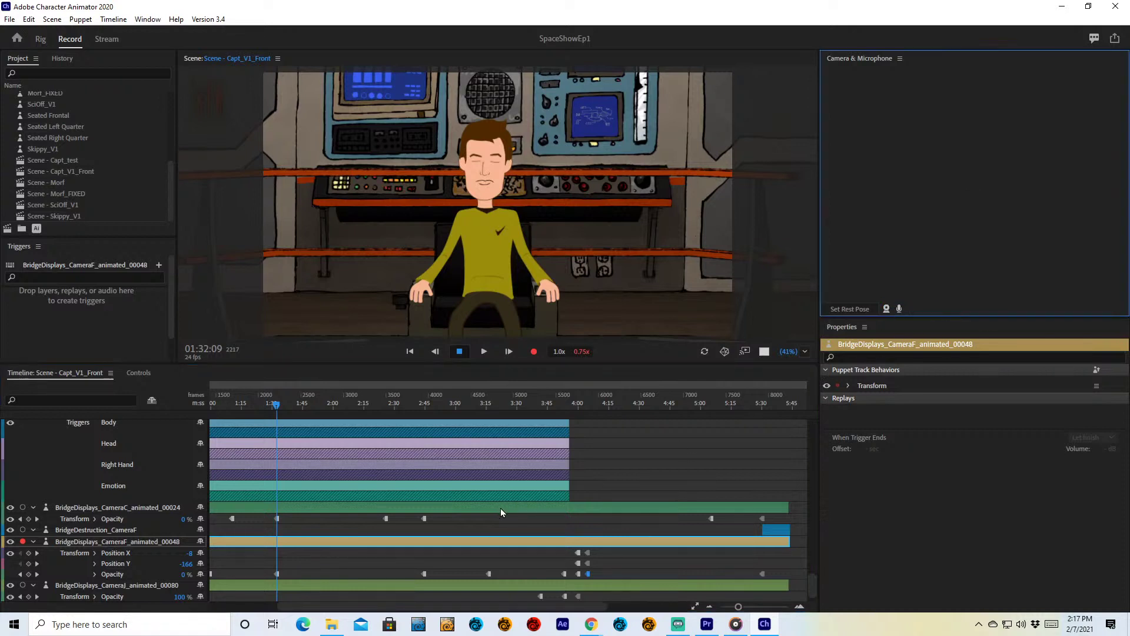
key("ctrl+Right")
key("ctrl+Right")
key("ctrl+Right")
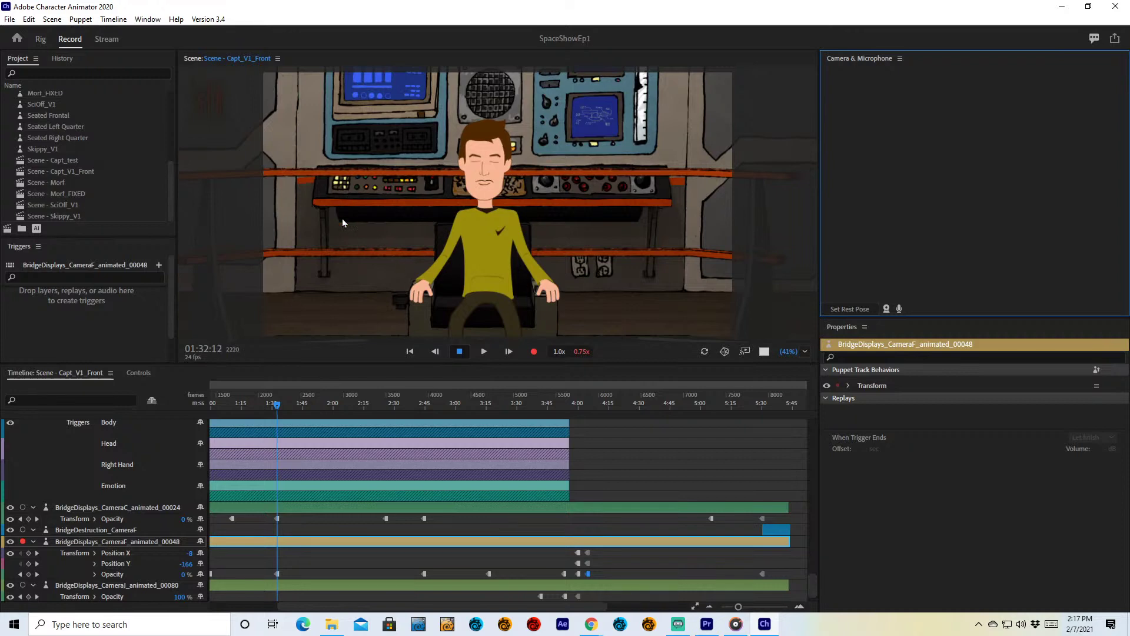
- Scrub back and forth across the 1:32 background switch and select the BridgeDisplays_CameraJ_animated_00080 track to inspect it
left_click_drag(277, 405, 273, 405)
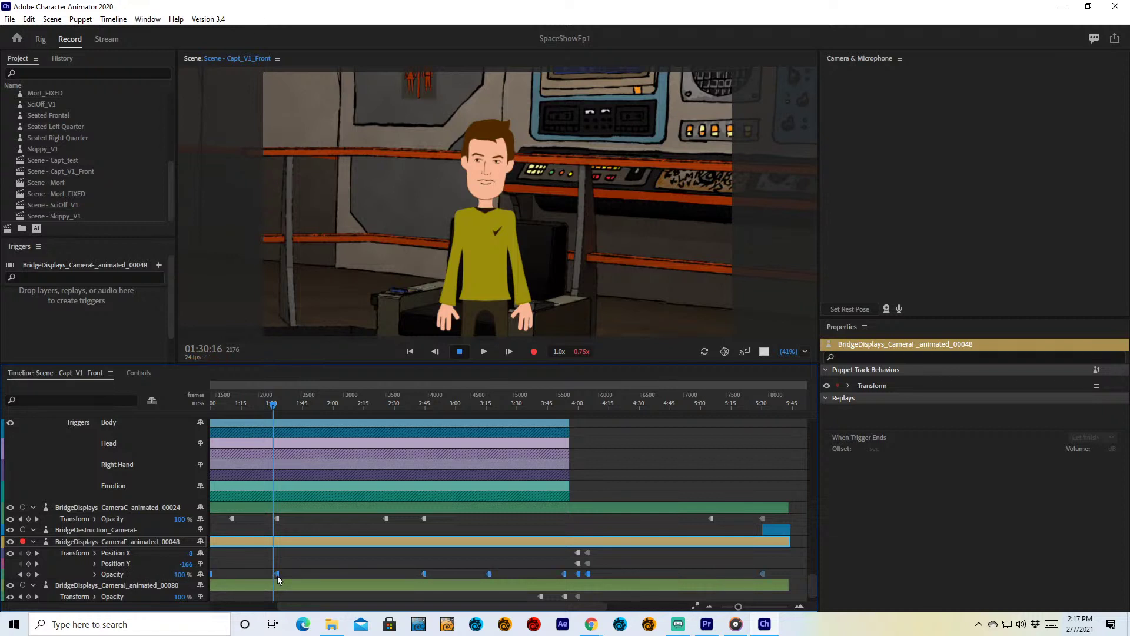
left_click_drag(274, 406, 279, 407)
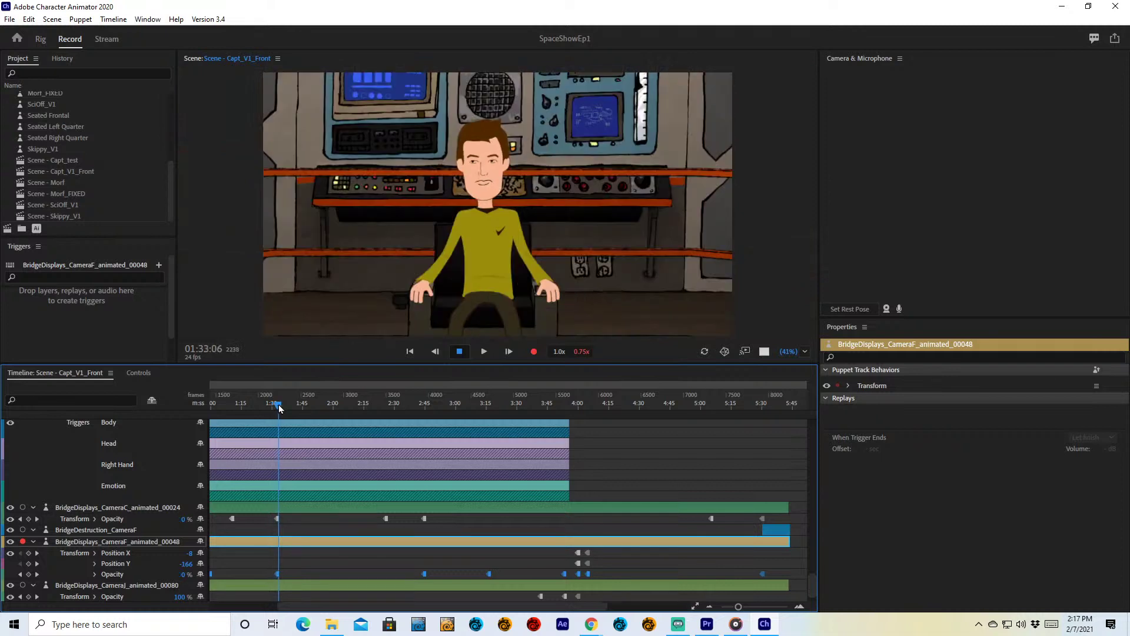
left_click(299, 584)
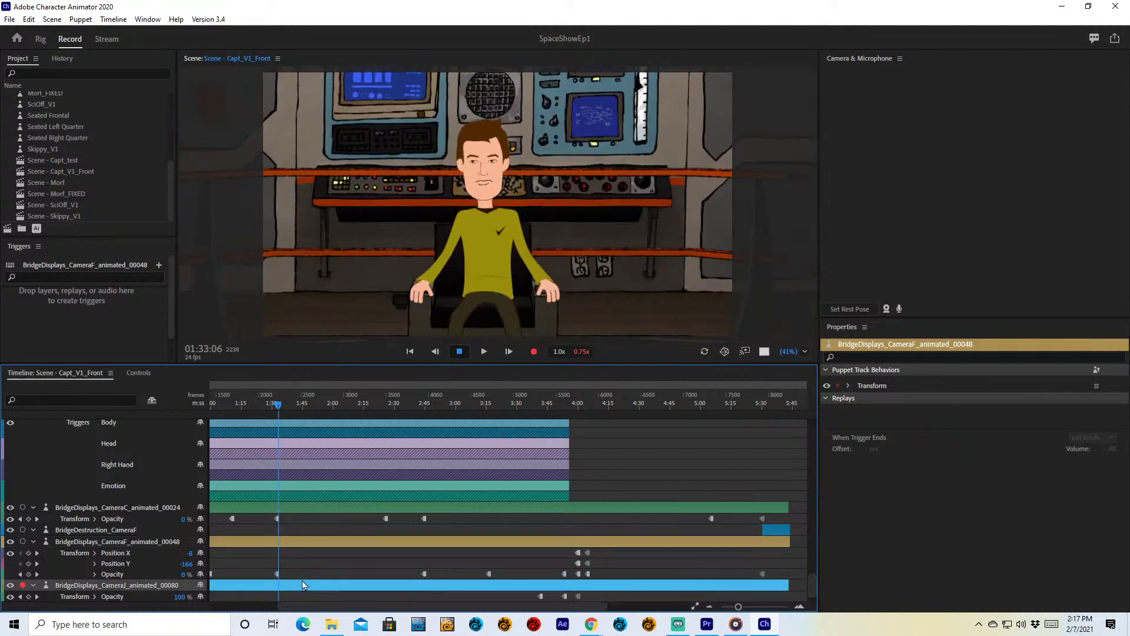
scroll(320, 545, "down", 1)
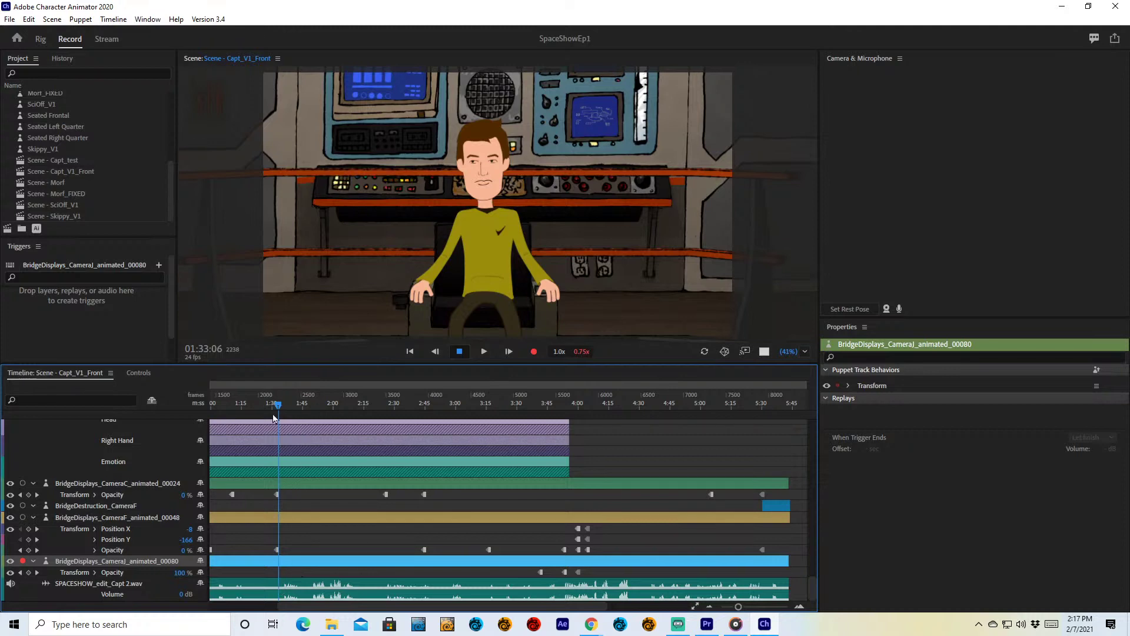
left_click_drag(276, 410, 279, 445)
- Scrub on to about 4:08 and check the captain's backgrounds at about 5:34, 5:09, 4:56 and 4:48
left_click_drag(283, 408, 573, 426)
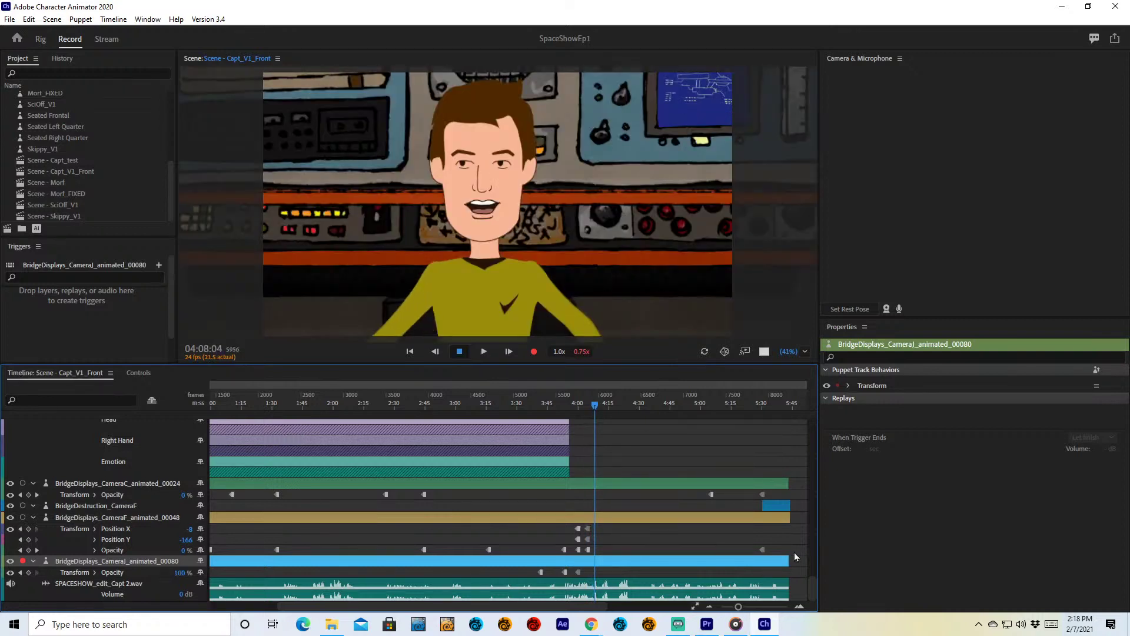
left_click(772, 402)
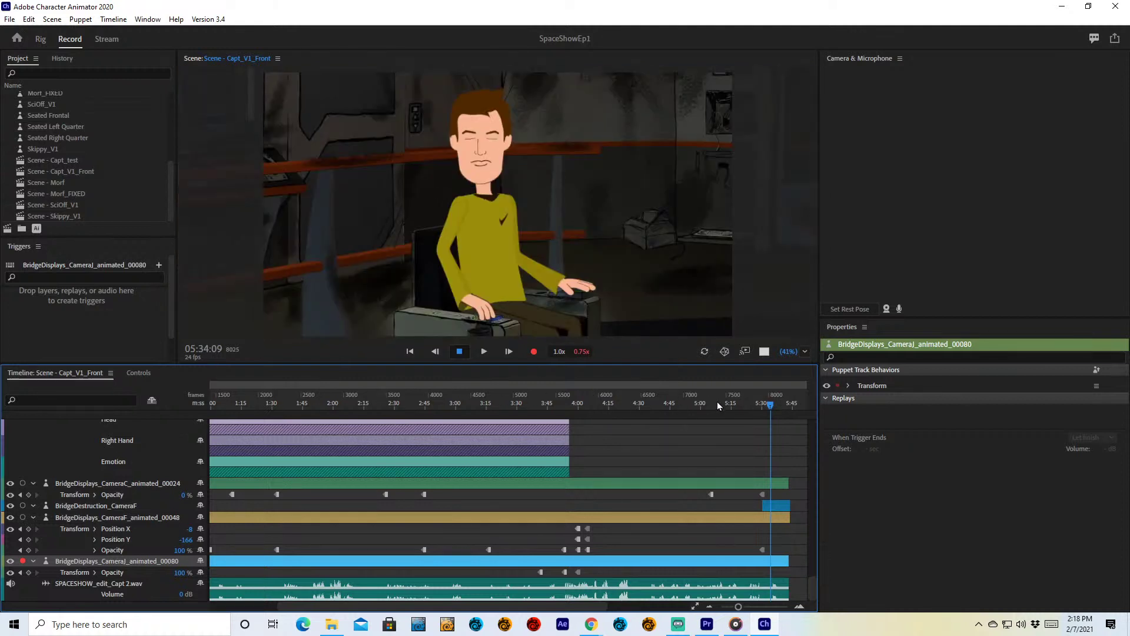
left_click(718, 402)
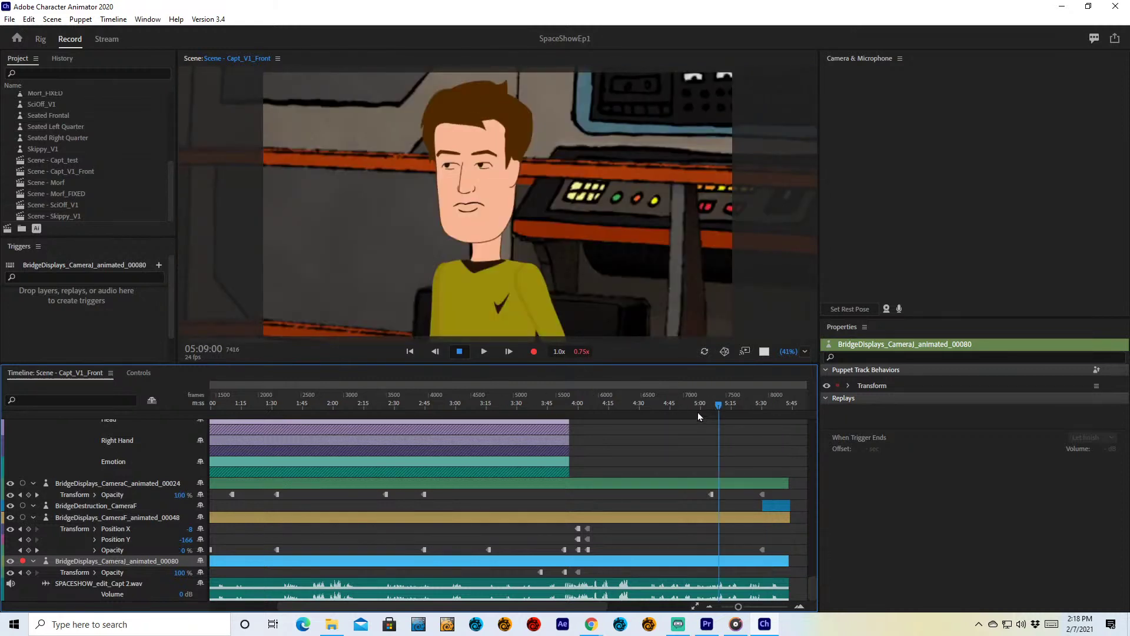
left_click(680, 403)
left_click(693, 404)
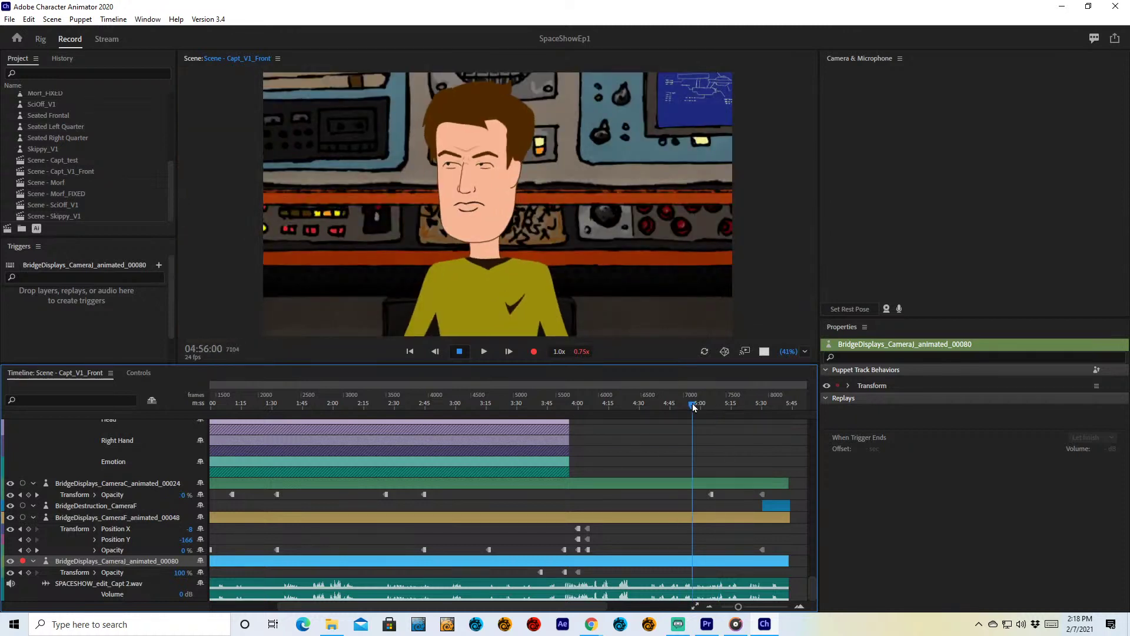
left_click(677, 404)
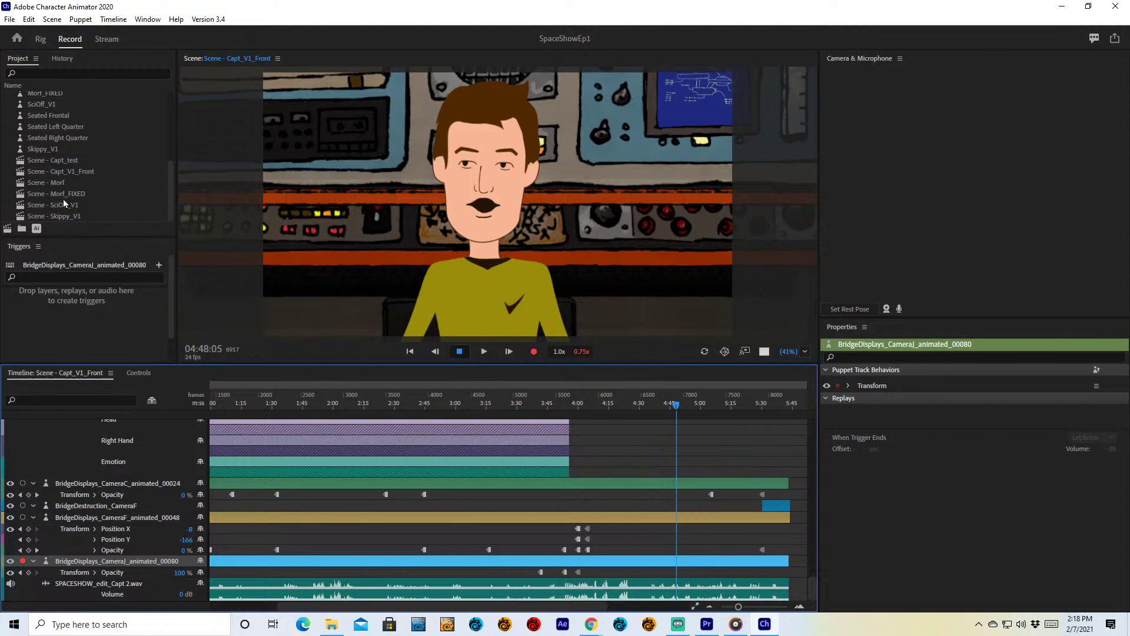
- Preview the Morf_FIXED scene up to about 10 seconds, and open the Morf scene with the Morf puppet's track collapsed
double_click(47, 190)
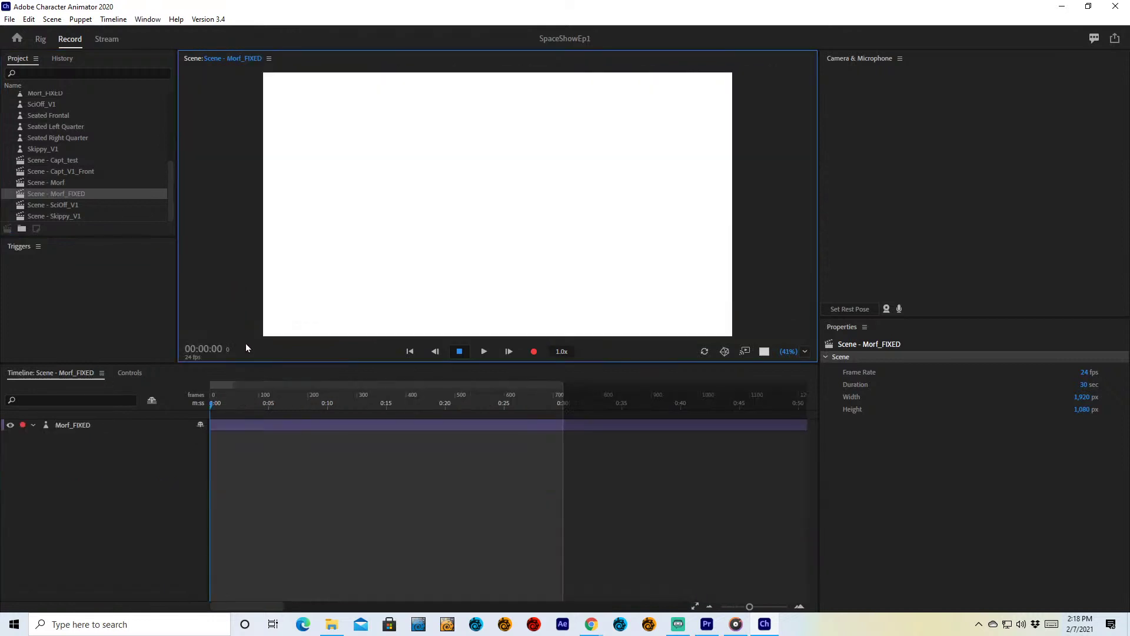
left_click_drag(285, 405, 338, 405)
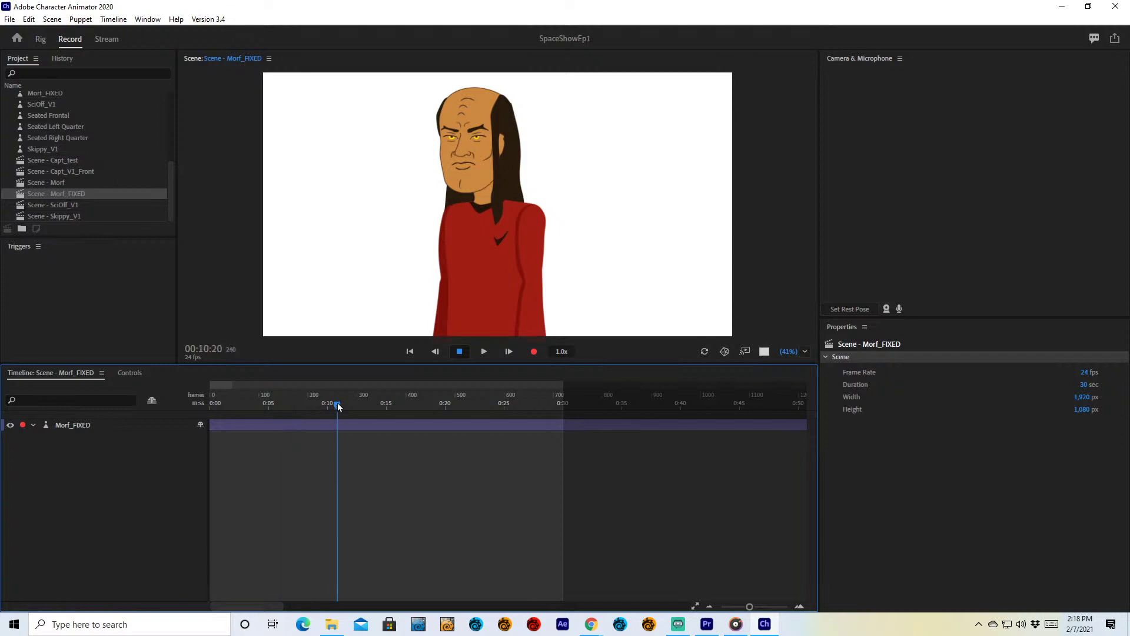
left_click(52, 183)
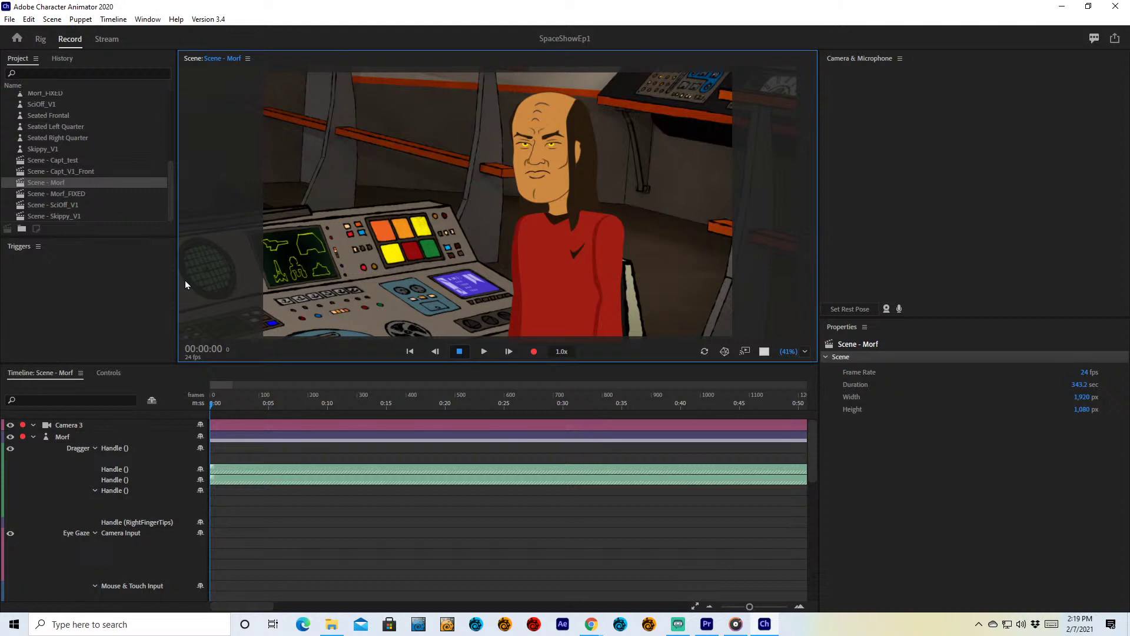
left_click(33, 436)
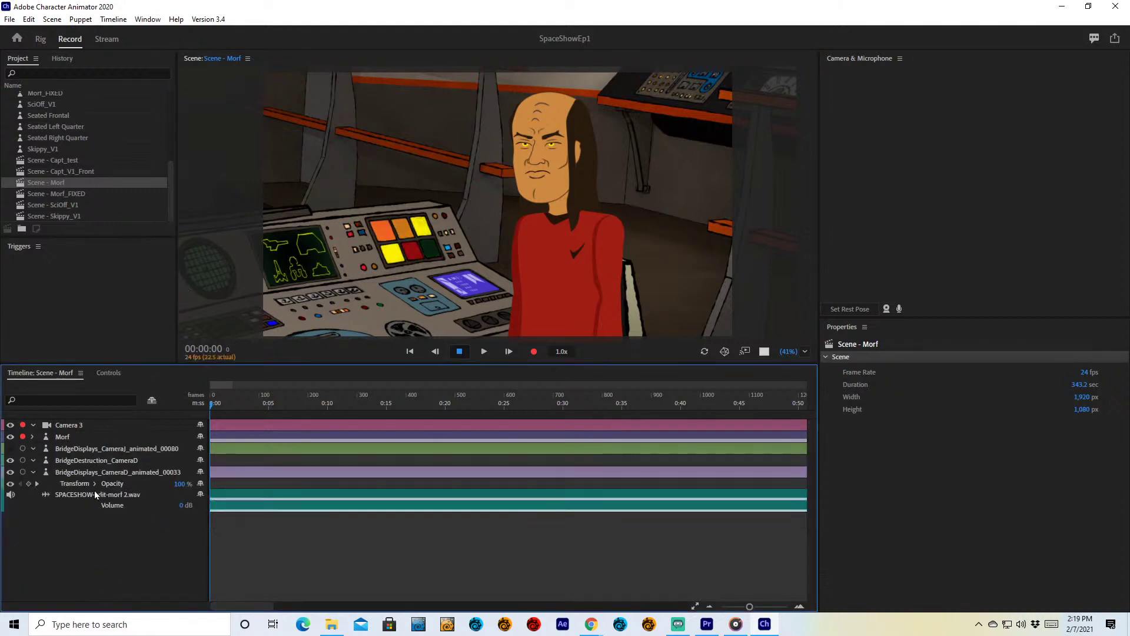
- Go through the Morf scene's CameraD, destruction and CameraJ background tracks, and show BridgeDisplays_CameraD_animated_00033 in the Rig workspace
left_click(102, 472)
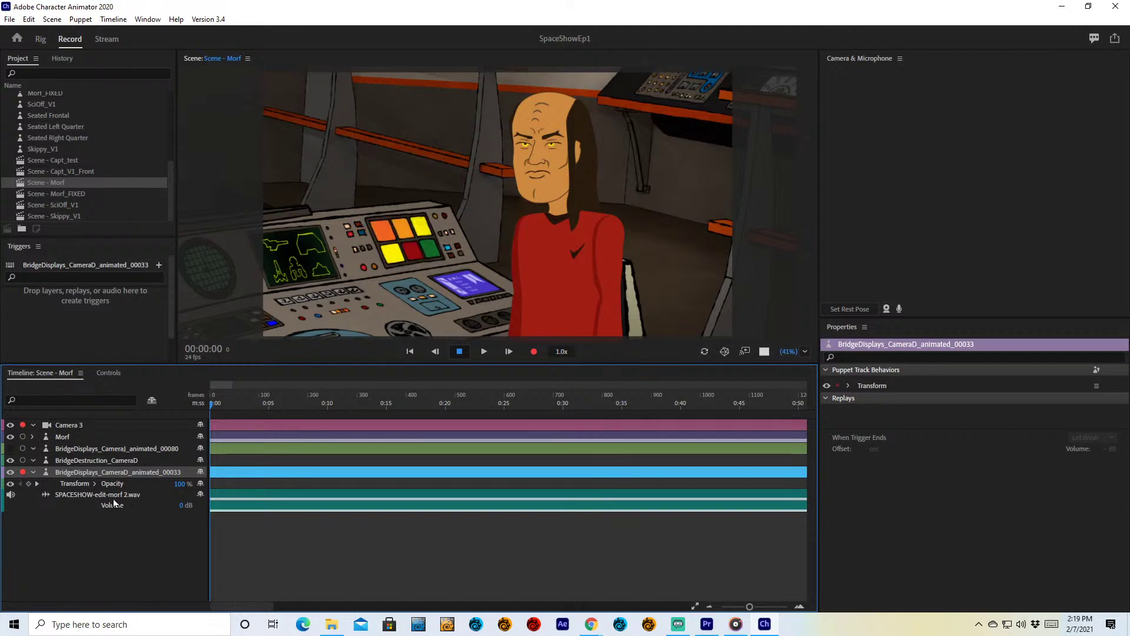
left_click(106, 460)
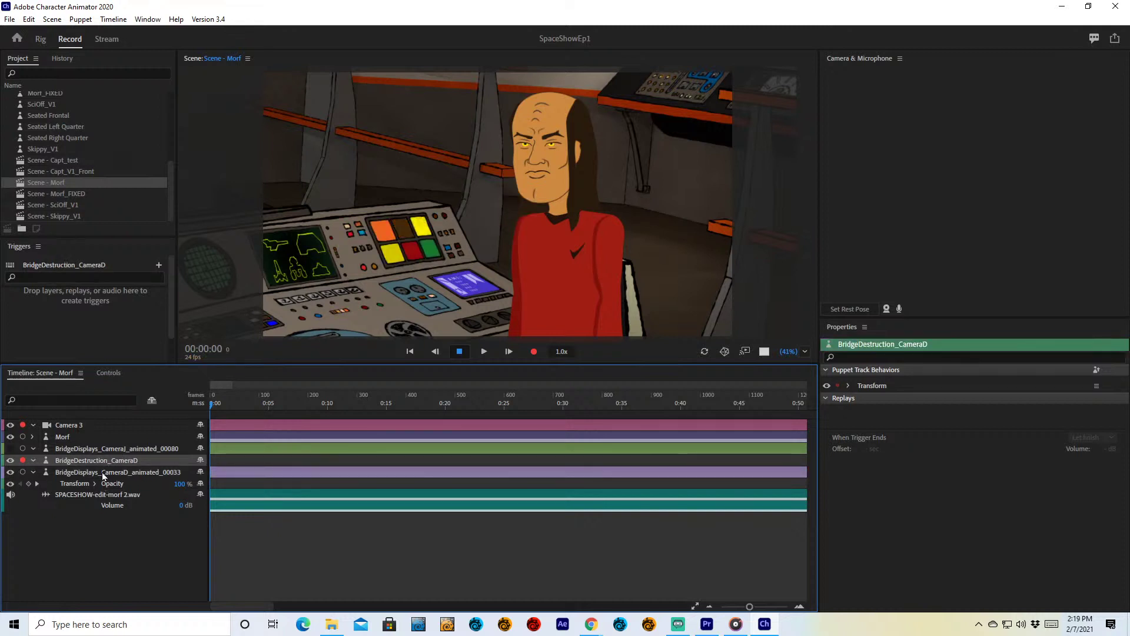
left_click(95, 448)
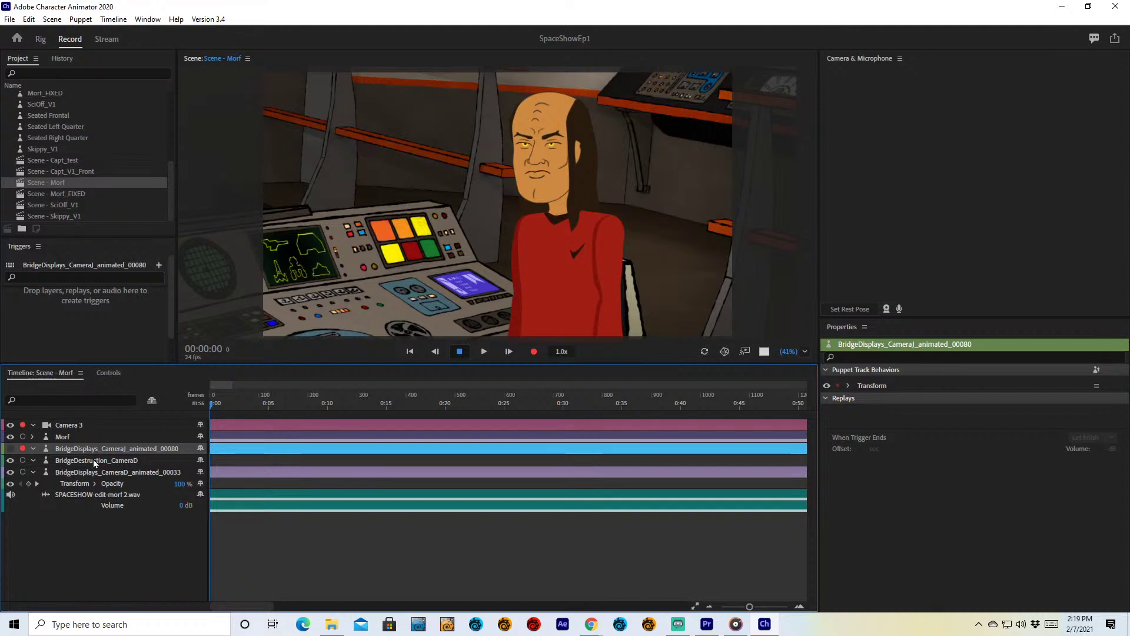
left_click(93, 460)
left_click(94, 472)
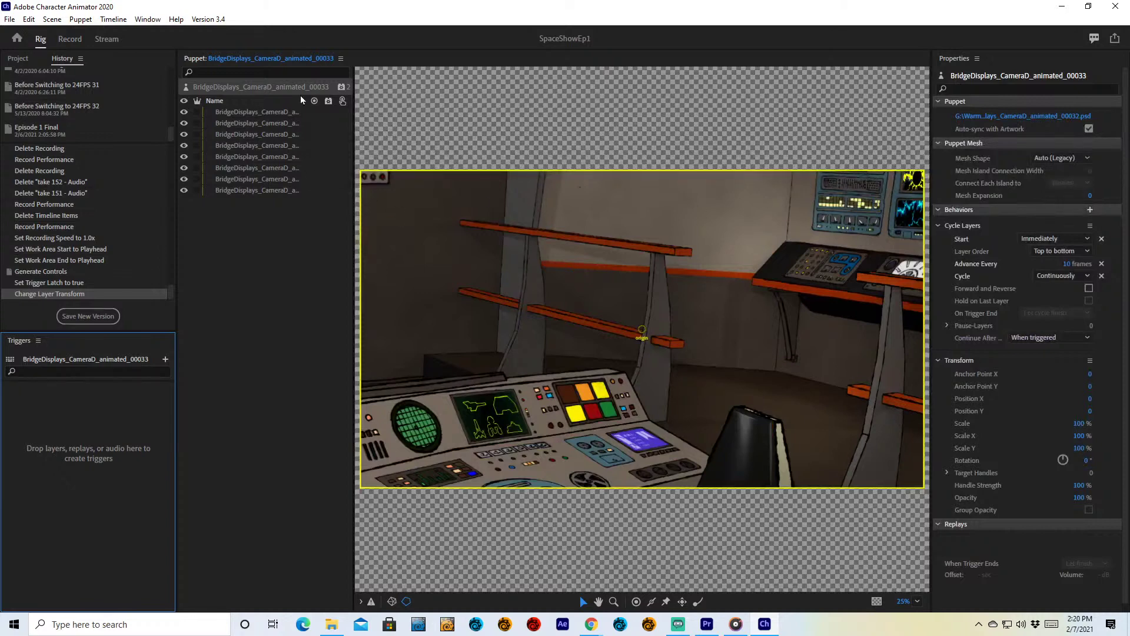
- Look for behaviors on the CameraD background's first layer, and show the whole puppet's Cycle Layers settings
left_click(286, 112)
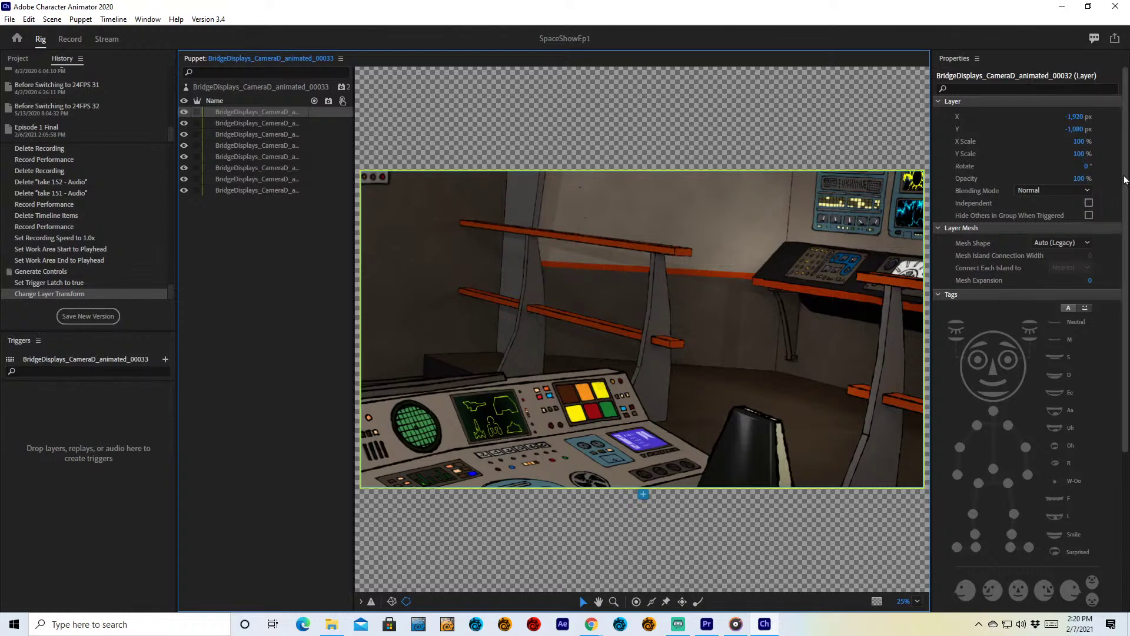
left_click_drag(1121, 256, 1112, 517)
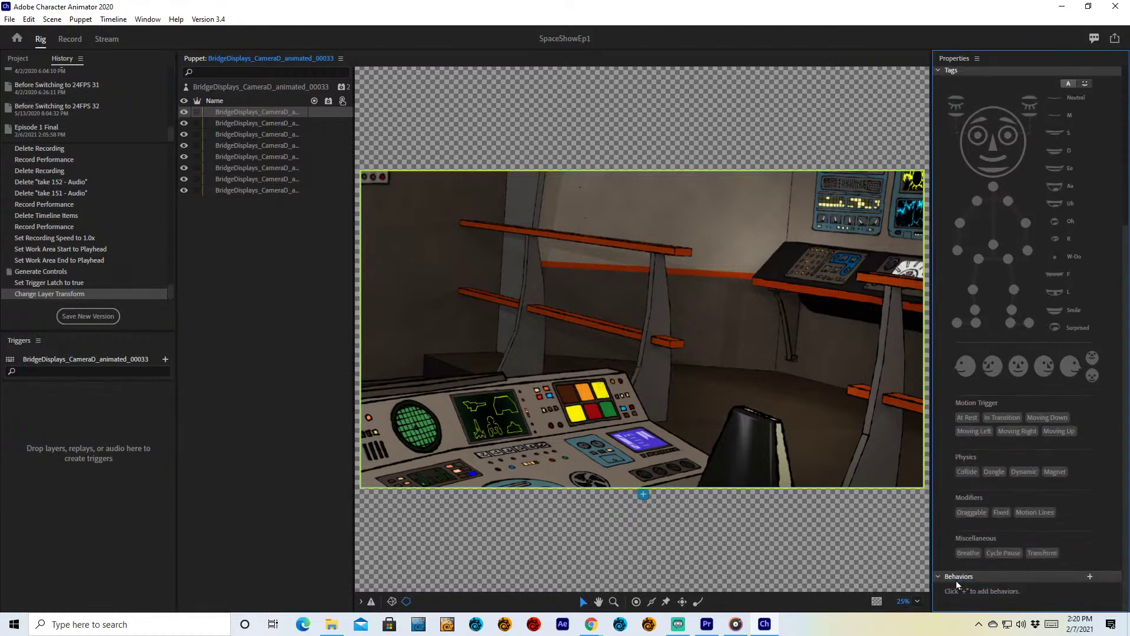
left_click(231, 89)
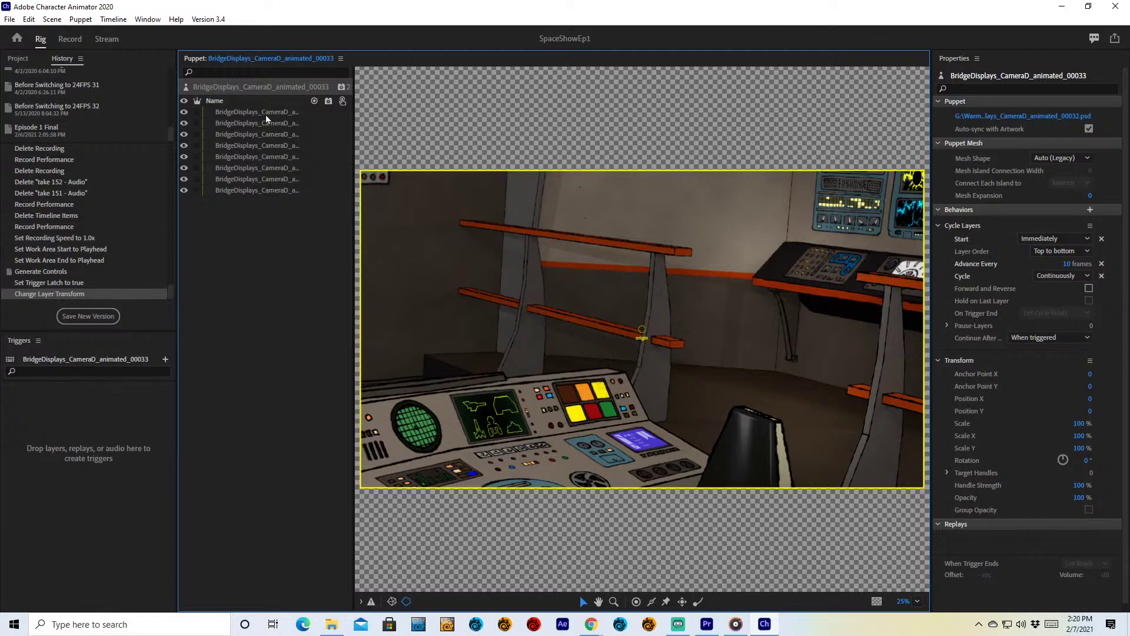
- Select the CameraD background puppet's layers one after another to compare the animated display frames it cycles through
left_click(287, 123)
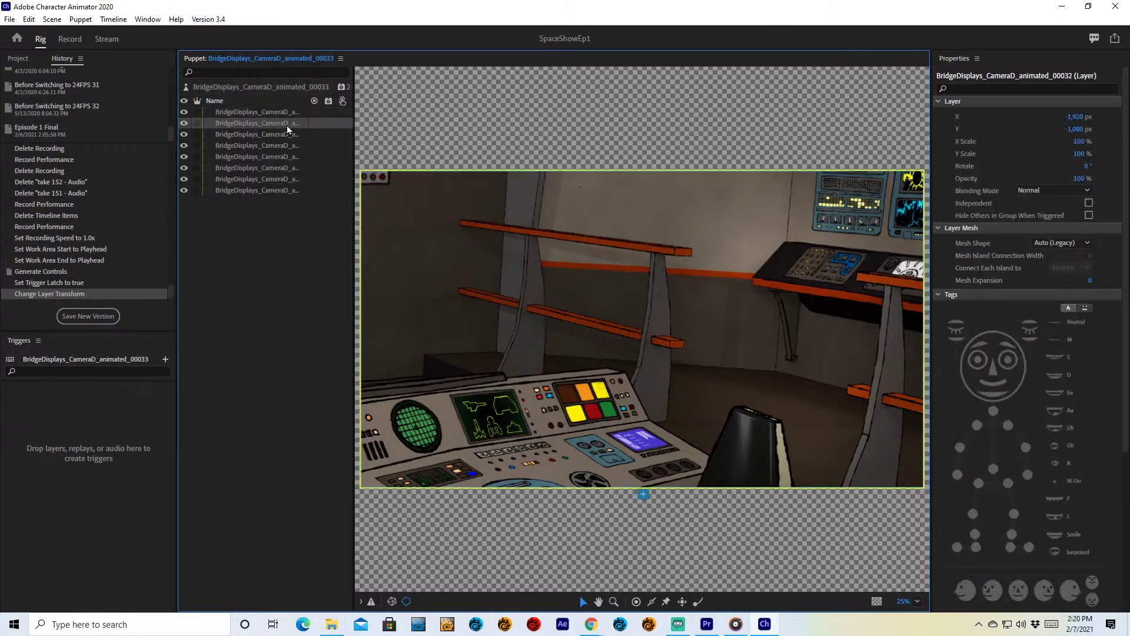
left_click(281, 157)
left_click(280, 168)
left_click(281, 179)
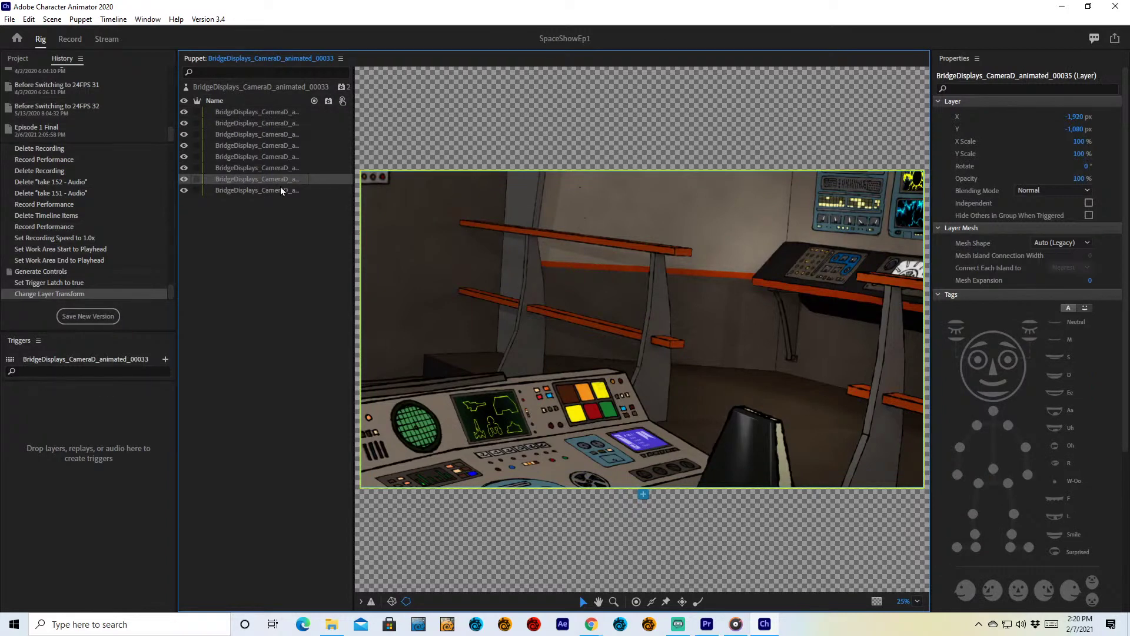
left_click(280, 190)
left_click(282, 110)
left_click(284, 123)
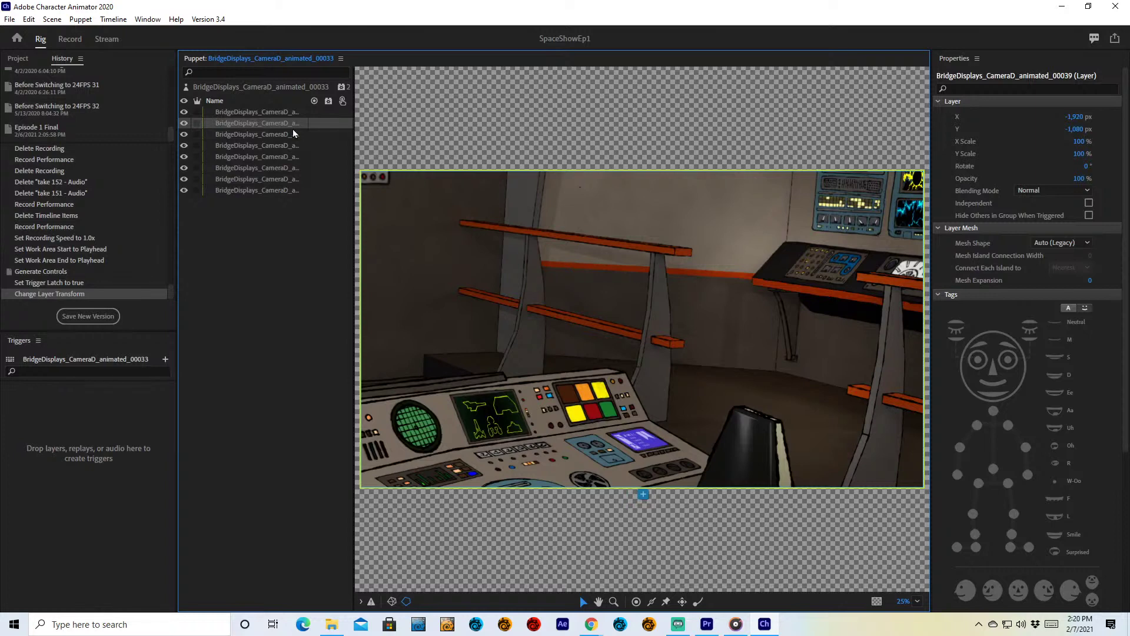
left_click(287, 135)
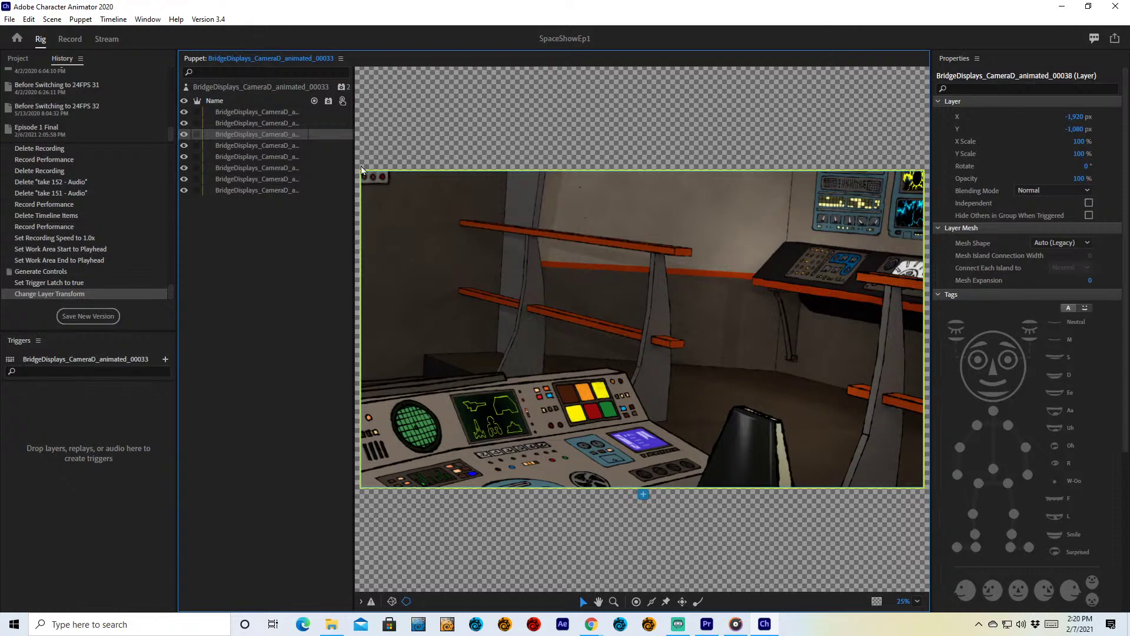
left_click(267, 157)
left_click(267, 181)
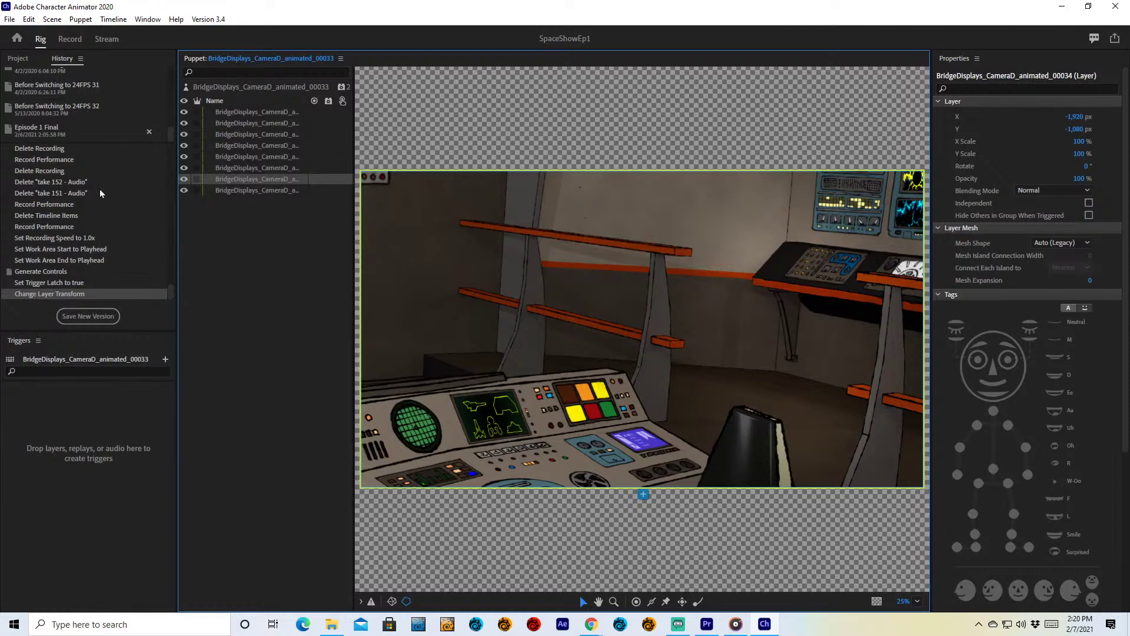
- Look back through the project's saved versions and recorded edits in its history
left_click(172, 135)
left_click_drag(171, 135, 171, 125)
scroll(77, 243, "up", 5)
scroll(67, 250, "up", 5)
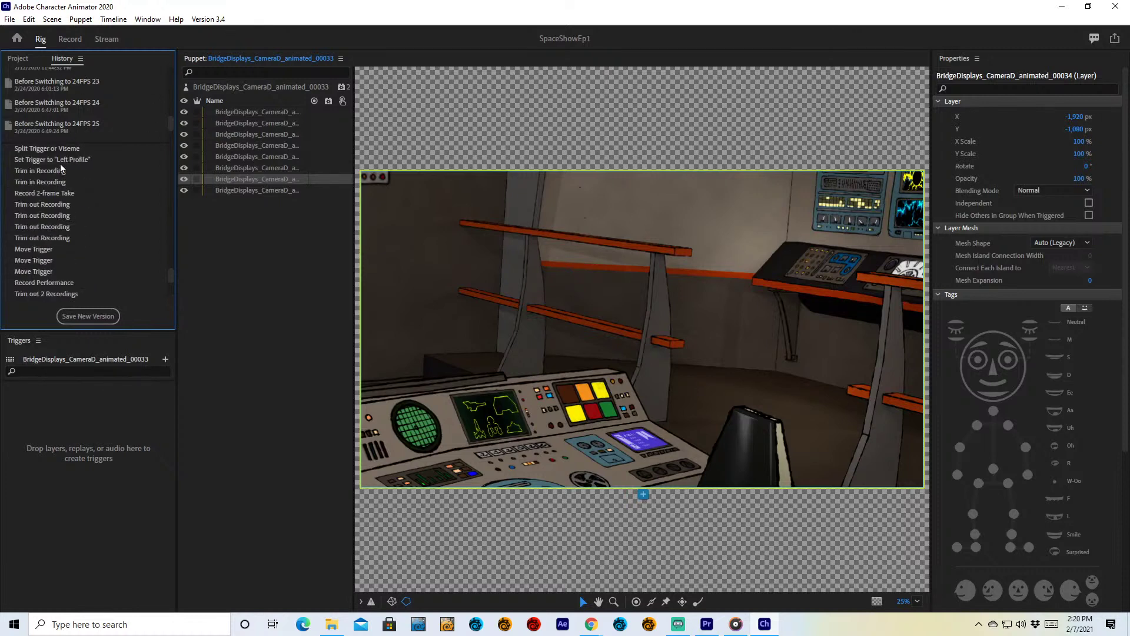
- Return to the Morf scene in the Record workspace, and show its Camera 3 track's settings at about 27 seconds
left_click(63, 44)
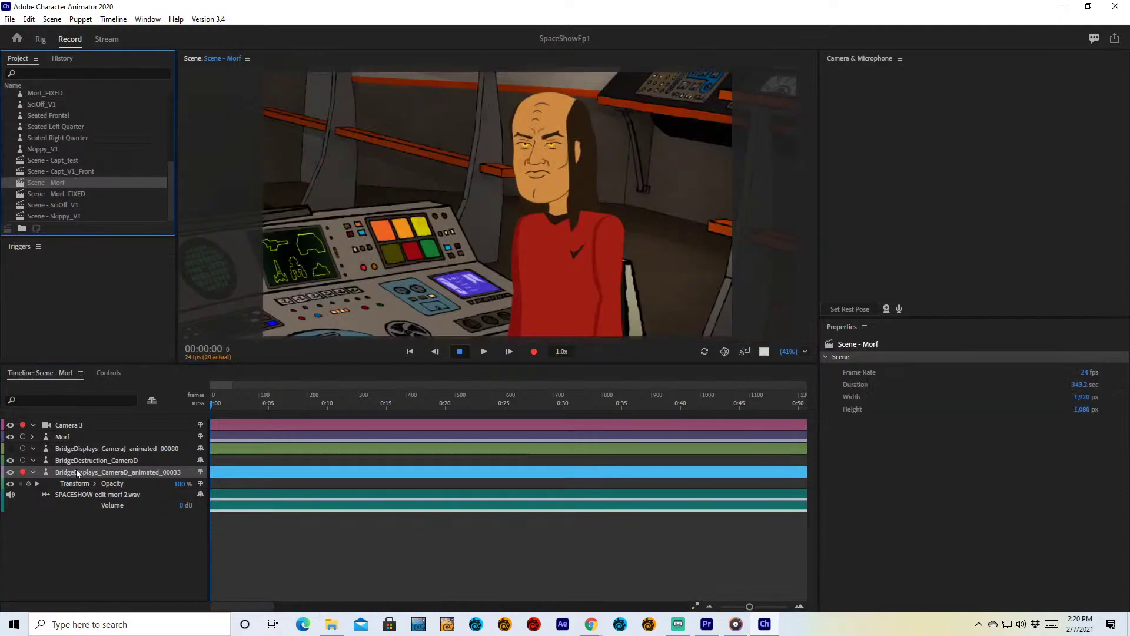
left_click(83, 425)
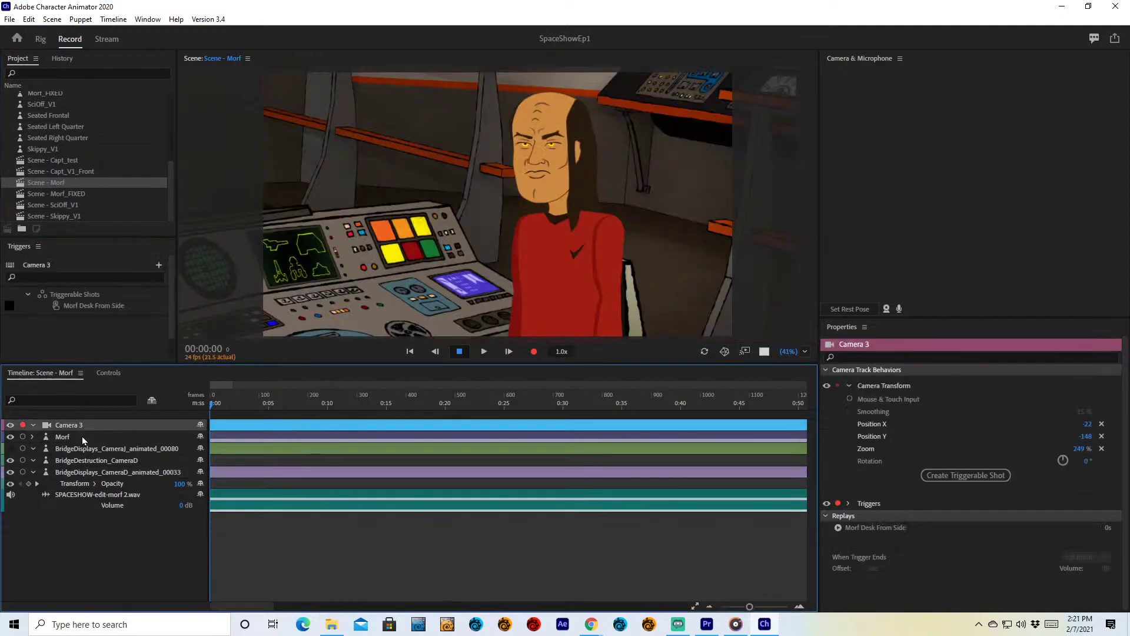
left_click(444, 398)
left_click(528, 399)
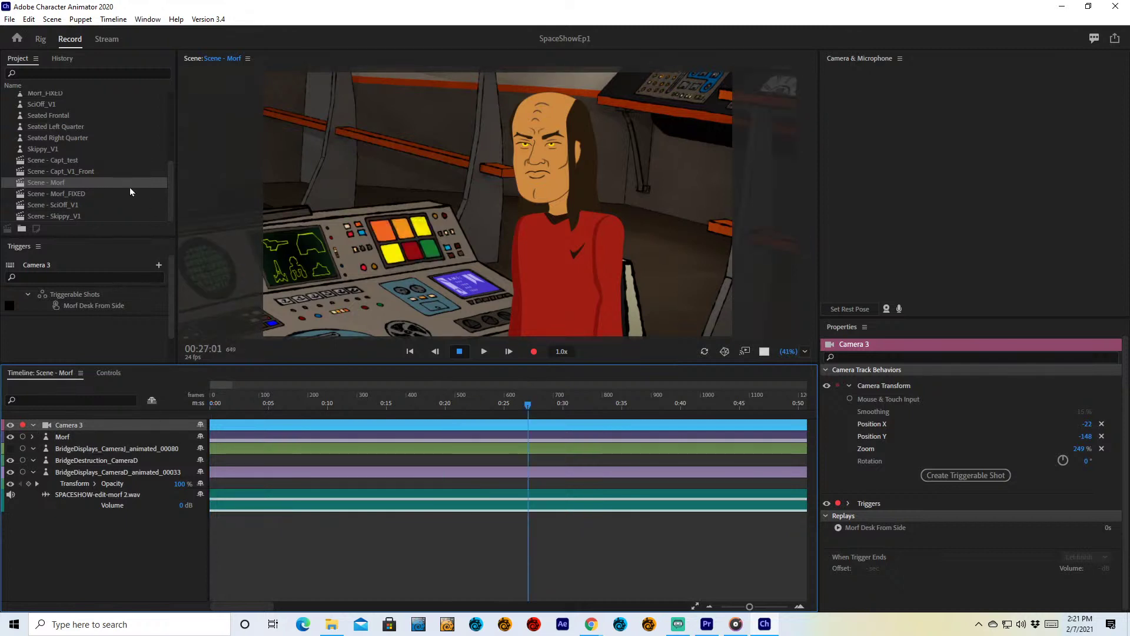
- Open the SciOff_V1 scene and preview the science officer's shots from about 1:10 to 1:26
left_click(24, 199)
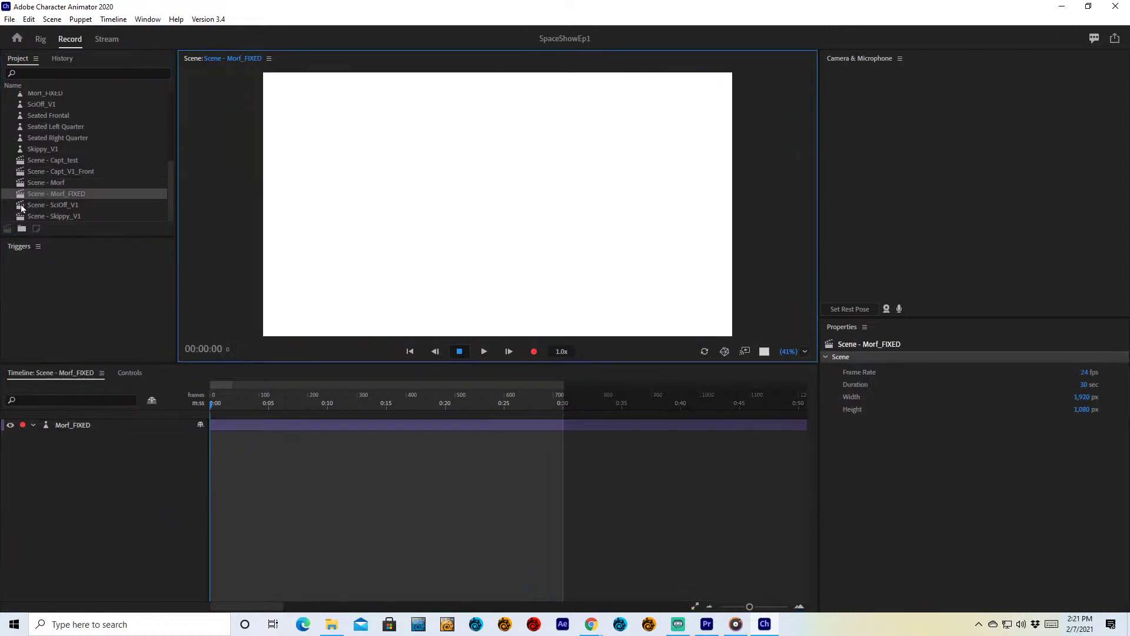
left_click(23, 204)
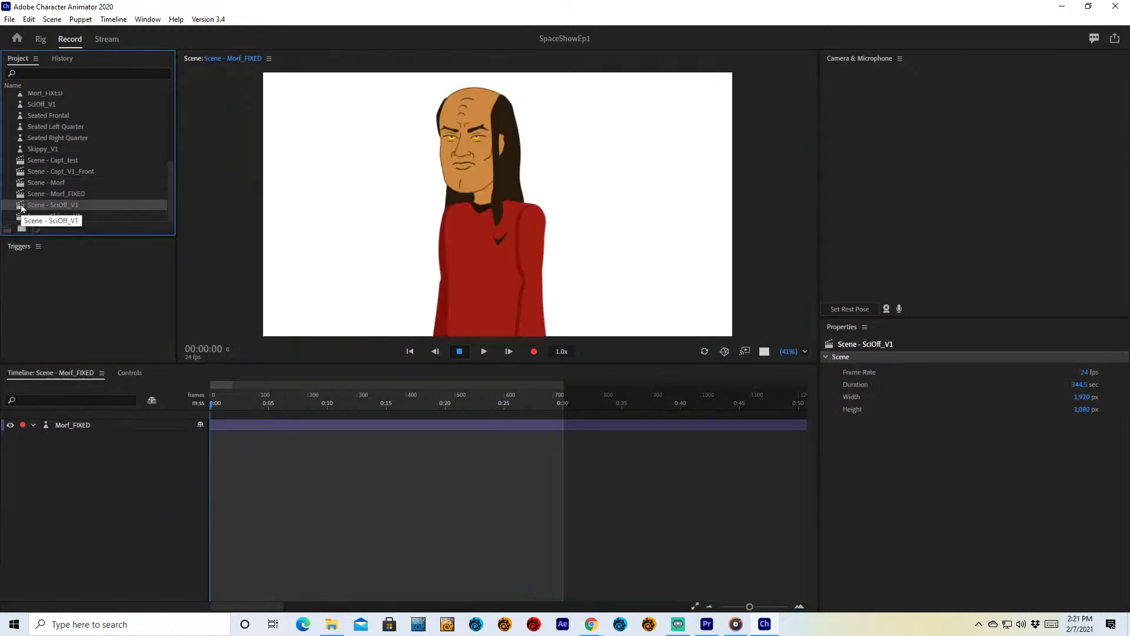
double_click(22, 206)
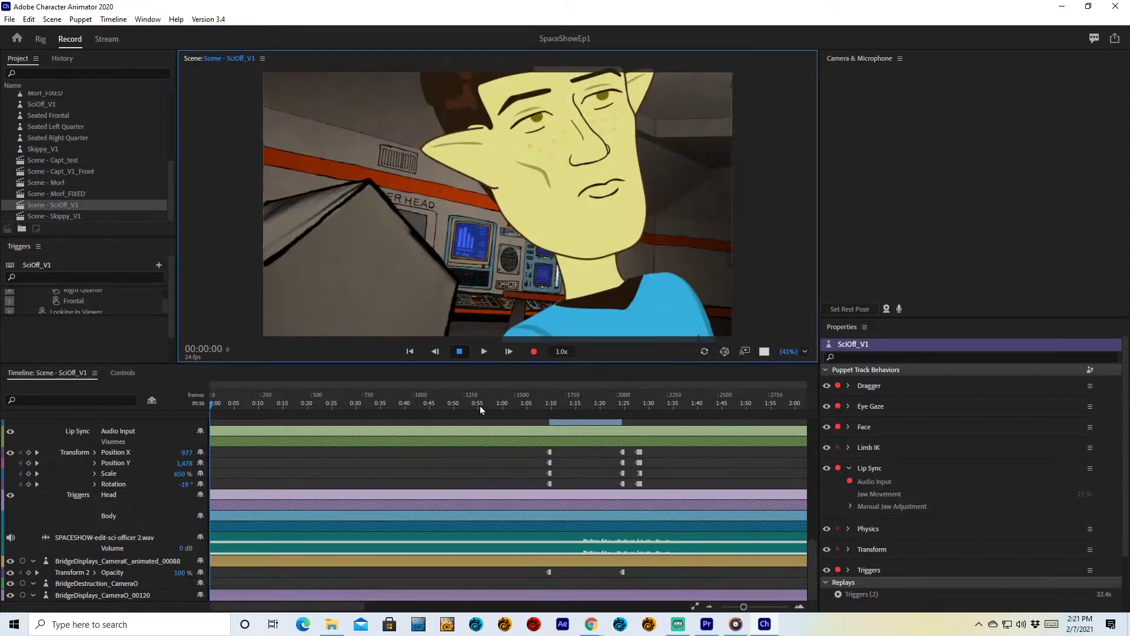
left_click(145, 455)
left_click(69, 447)
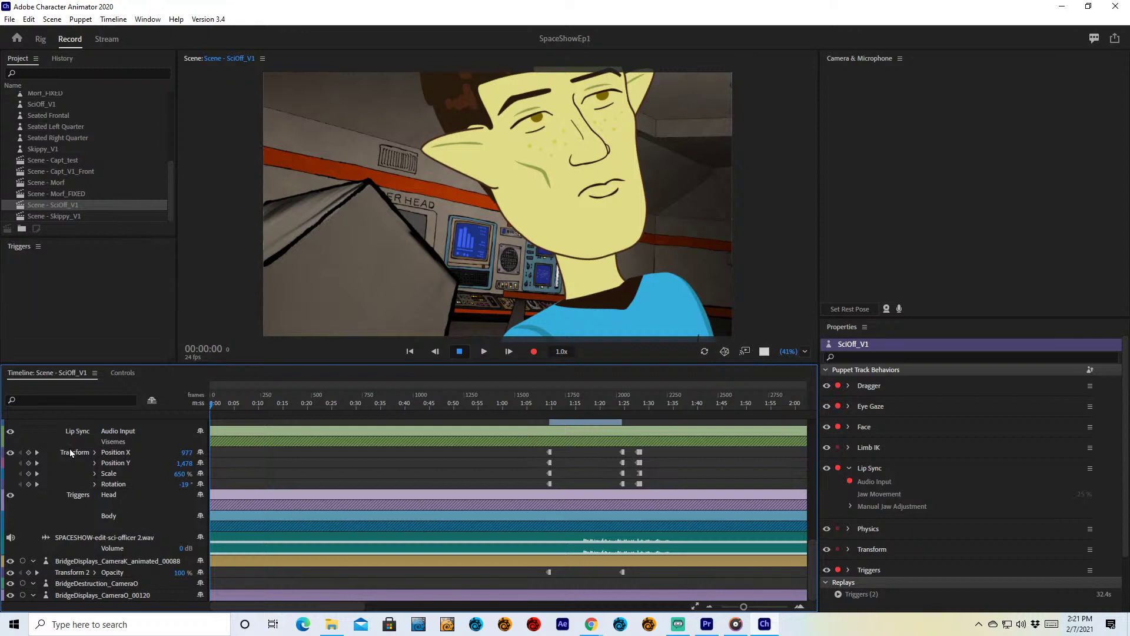
scroll(314, 439, "up", 1)
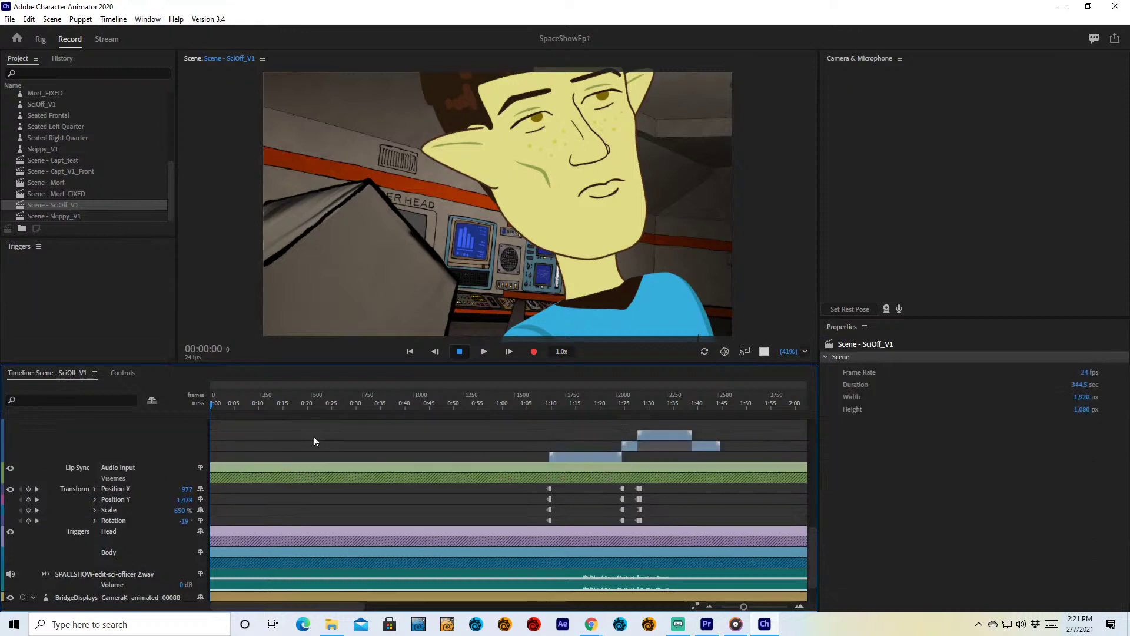
scroll(549, 416, "up", 3)
left_click_drag(548, 412, 632, 412)
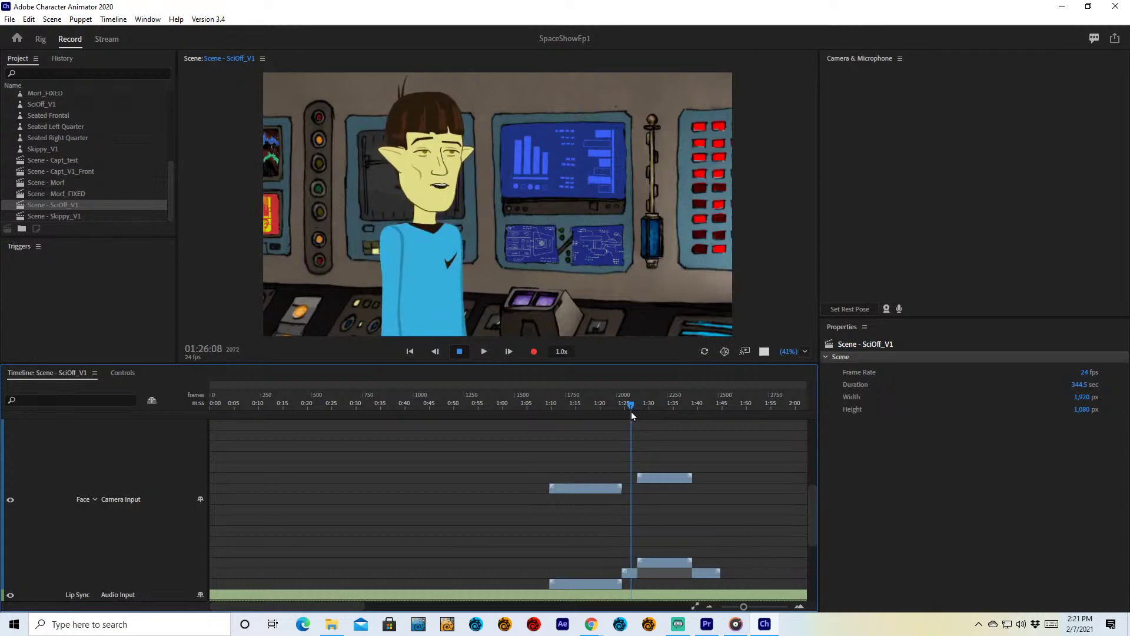
- Examine the SciOff_V1 puppet's transform keyframes, background opacity keyframes and face takes around 1:26, up to the Camera 2 track
left_click_drag(811, 512, 813, 594)
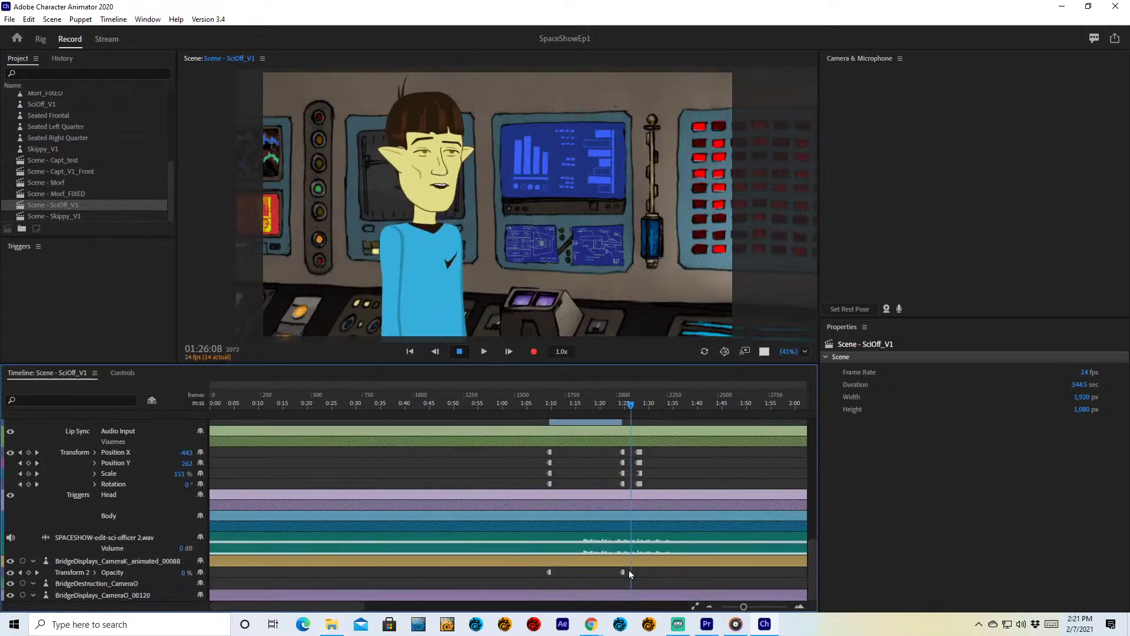
mouse_move(631, 403)
left_mouse_down()
mouse_move(615, 409)
mouse_move(632, 417)
left_mouse_up()
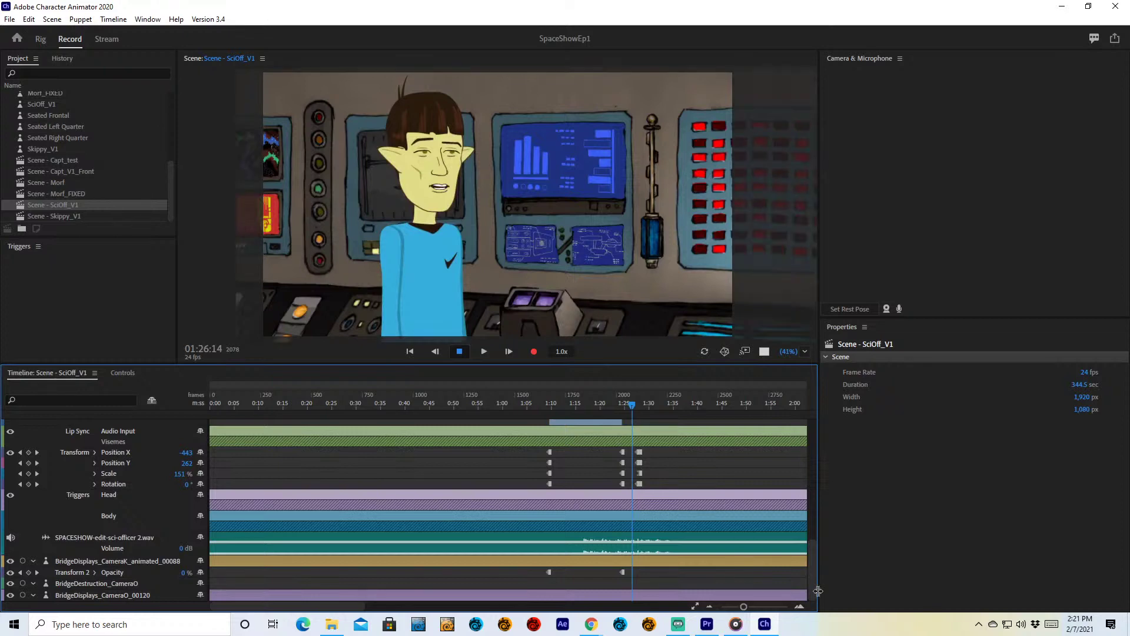
left_click_drag(810, 571, 816, 522)
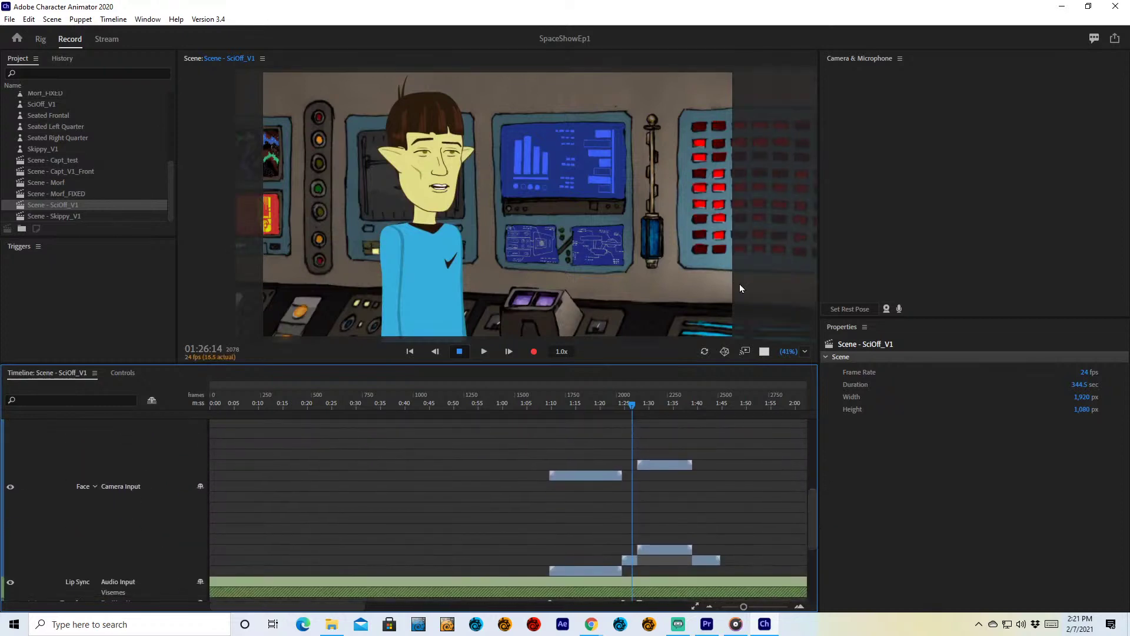
left_click_drag(807, 512, 813, 427)
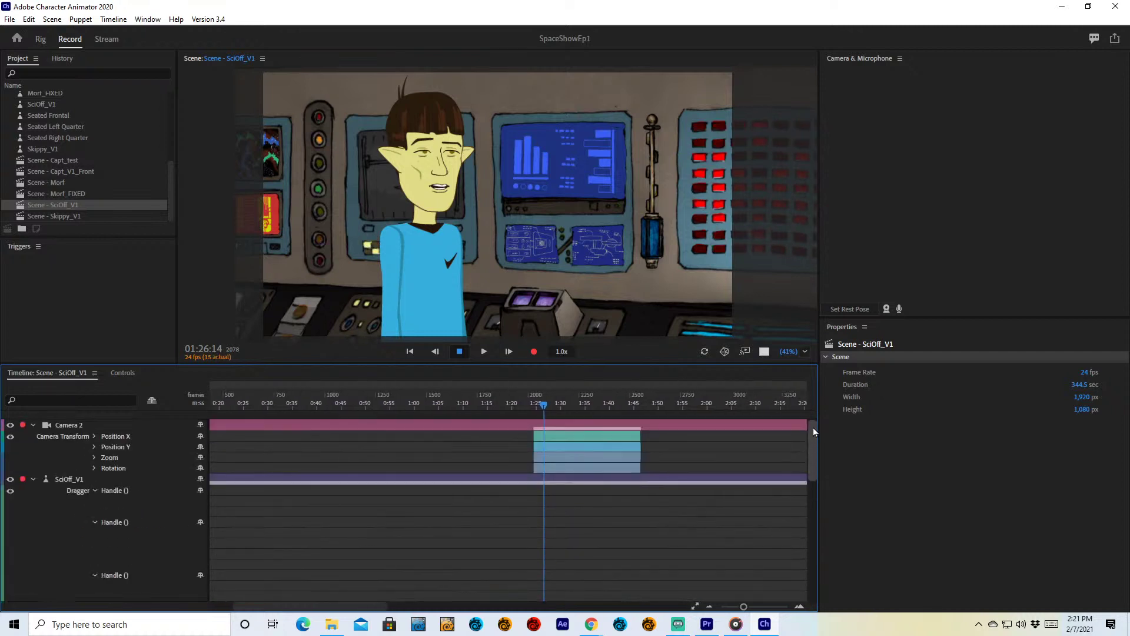
- Check Camera 2's recorded moves at about 1:24 and 1:45, and show the SciOff_V1 puppet's behaviors at about 9 seconds
left_click(323, 430)
left_click_drag(521, 409, 533, 434)
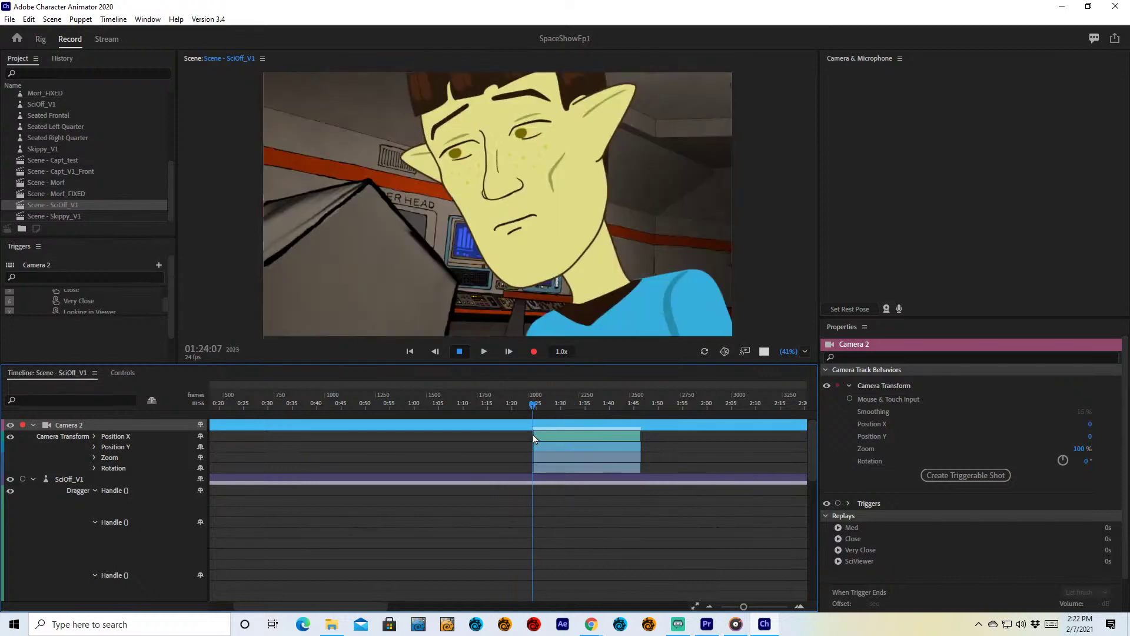
left_click(639, 405)
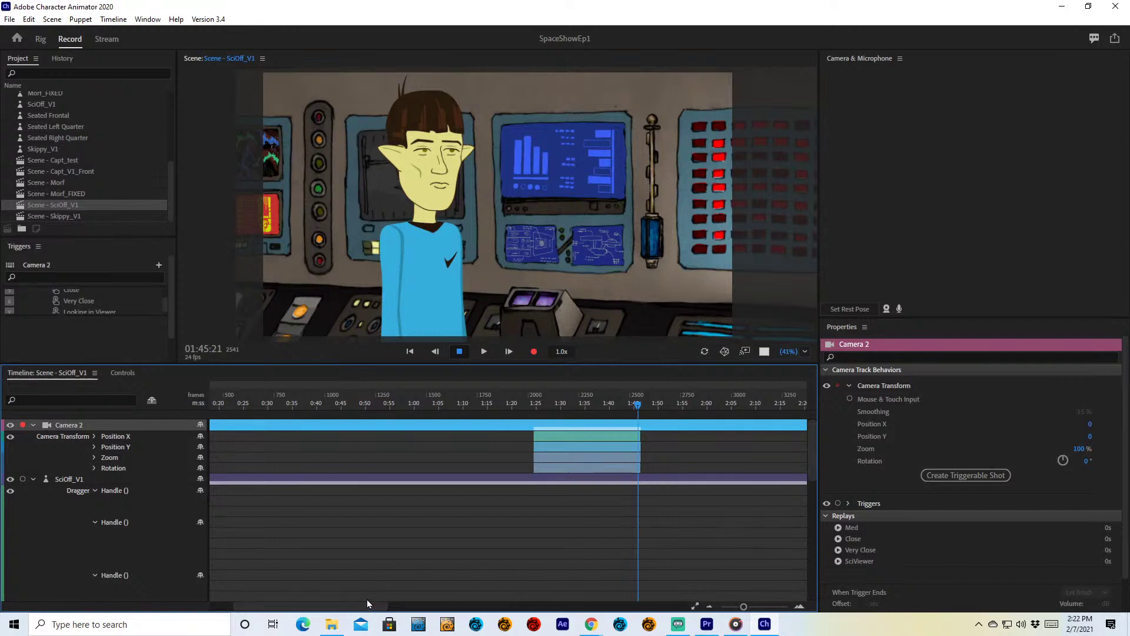
scroll(366, 599, "right", 5)
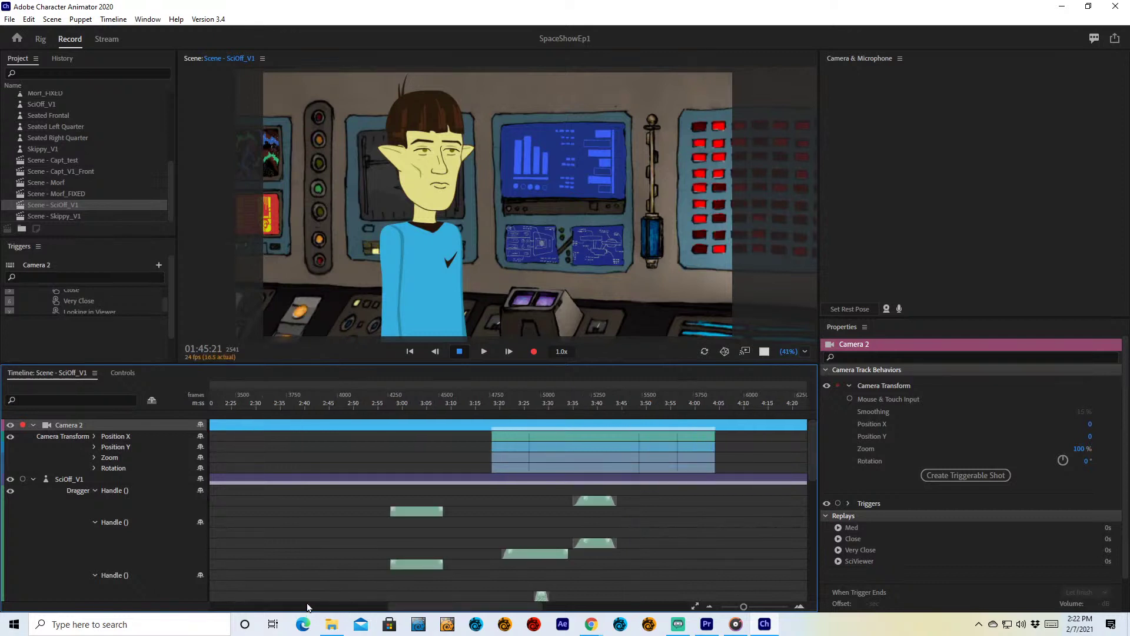
scroll(307, 607, "left", 6)
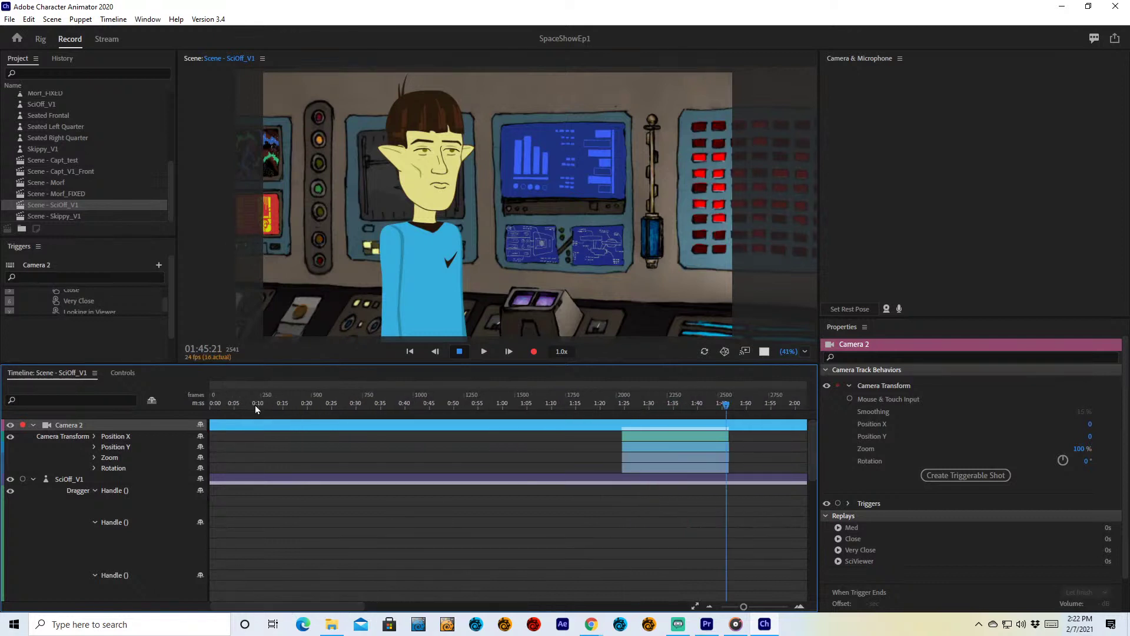
left_click(257, 406)
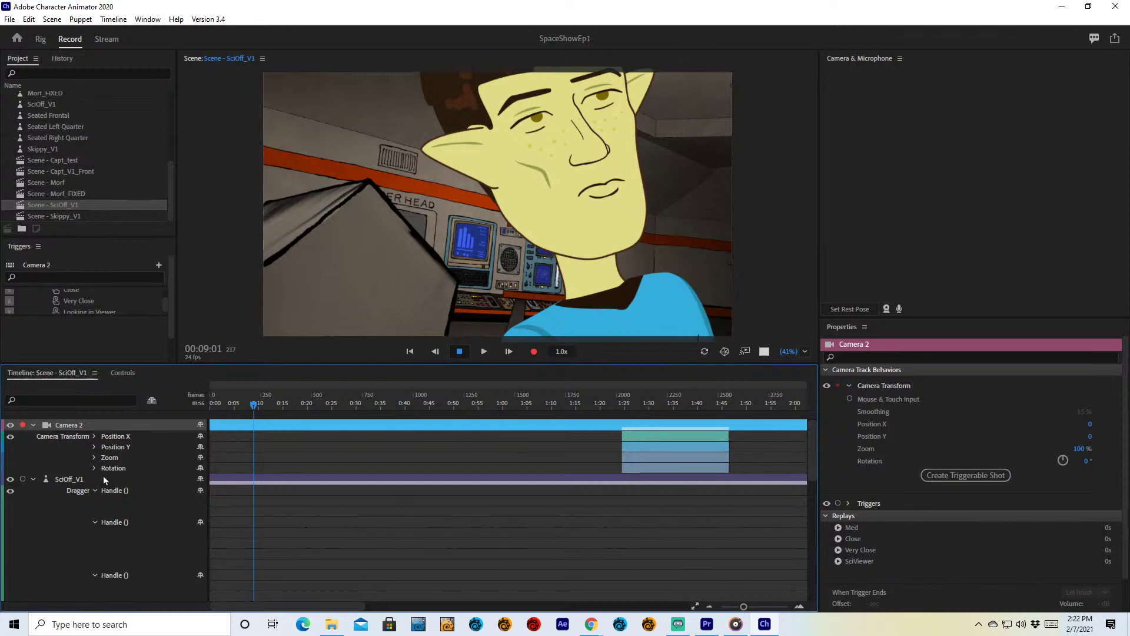
left_click(83, 480)
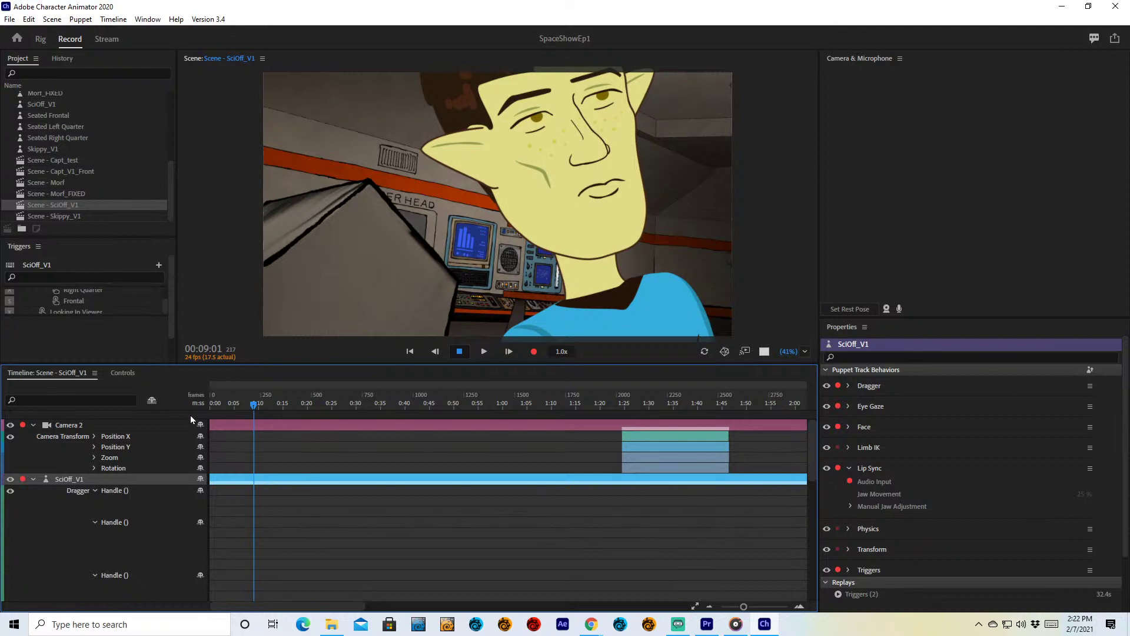
- Find Captain_Body_Seated in the project, and undo back to Delete Timeline Items with the Capt_V1b puppet shown in the Rig workspace
left_click_drag(172, 196, 181, 152)
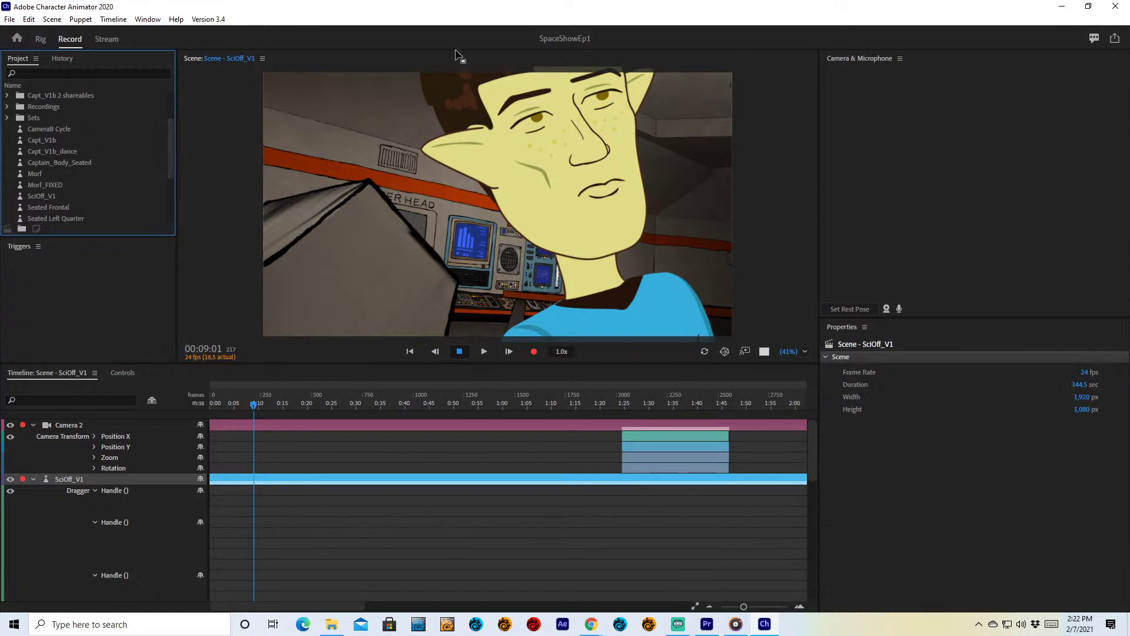
left_click_drag(172, 164, 176, 138)
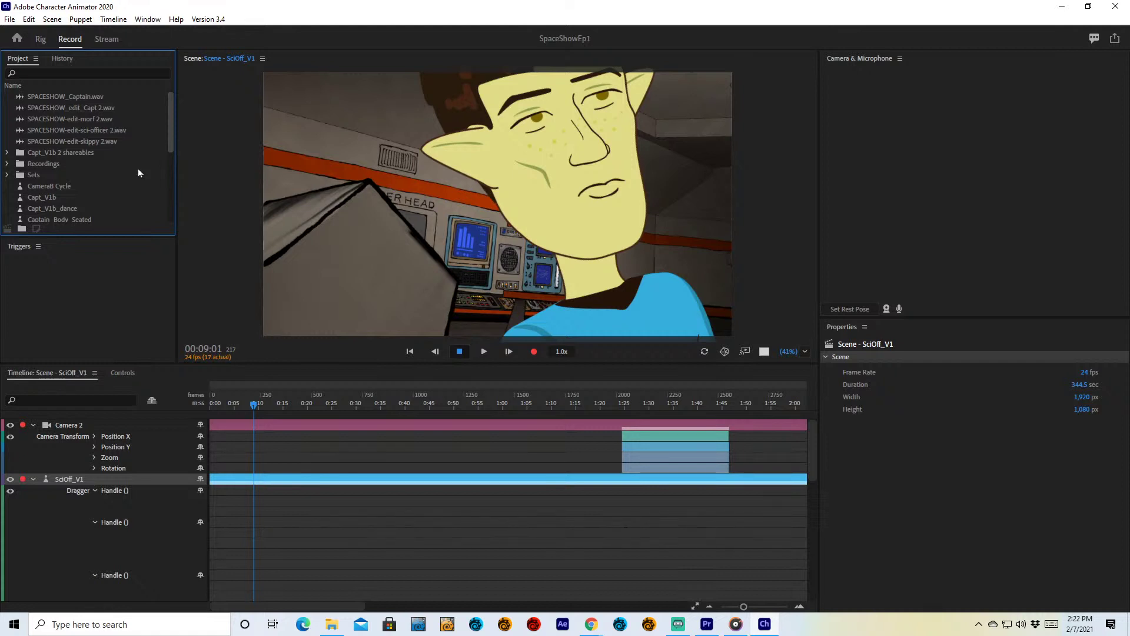
left_click(60, 218)
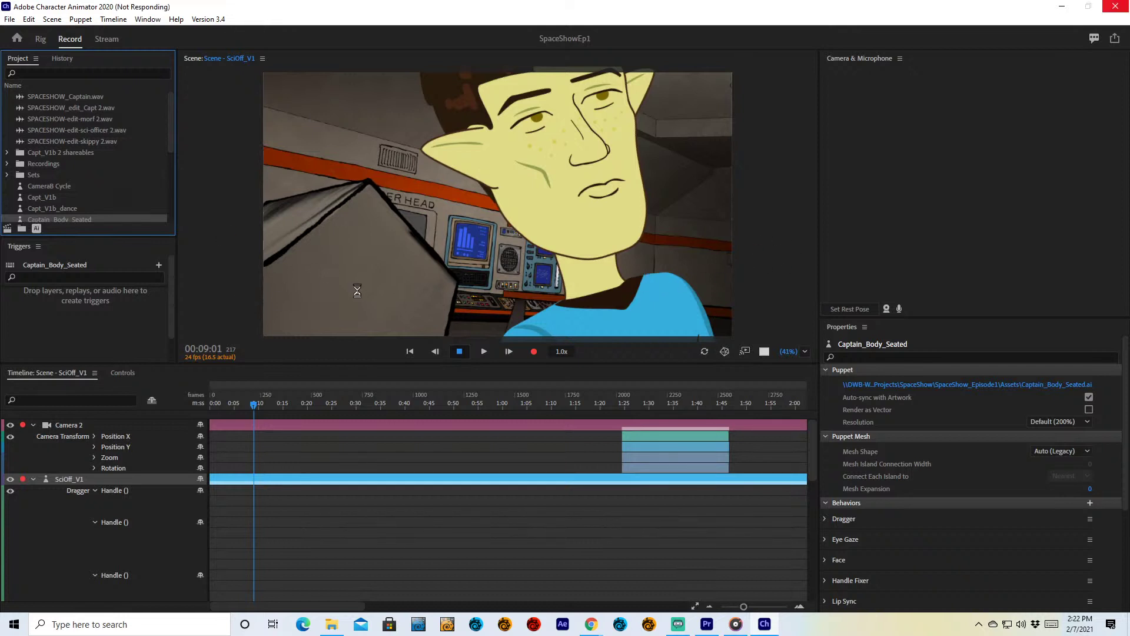
key("ctrl+z")
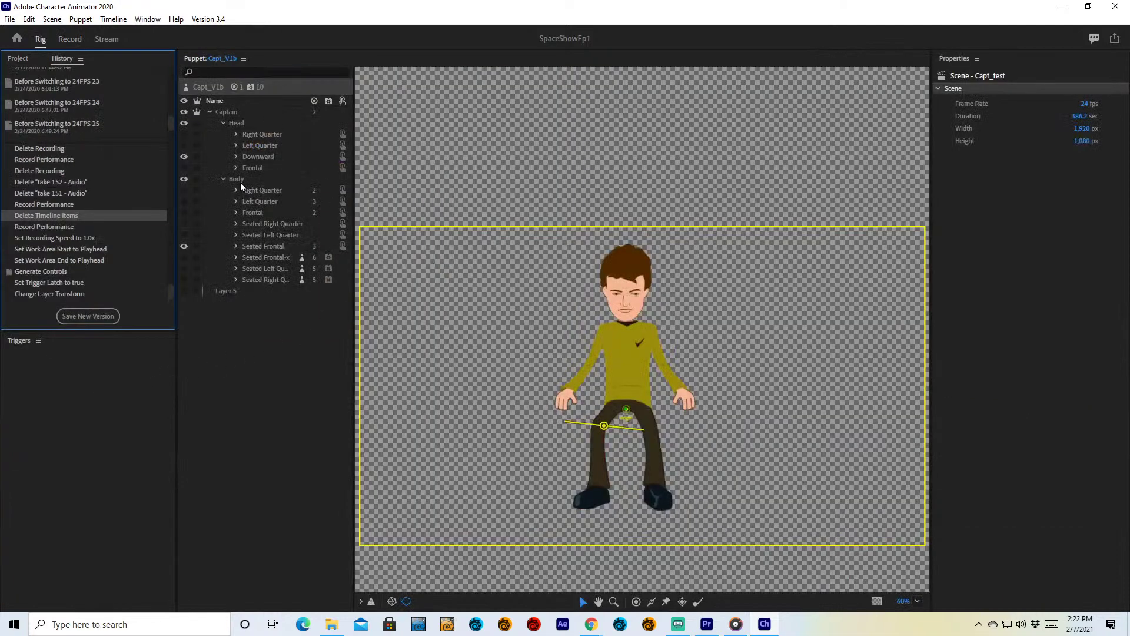
- Select the Capt_V1b puppet's Captain, Head and Body groups in turn to examine their views
left_click(239, 113)
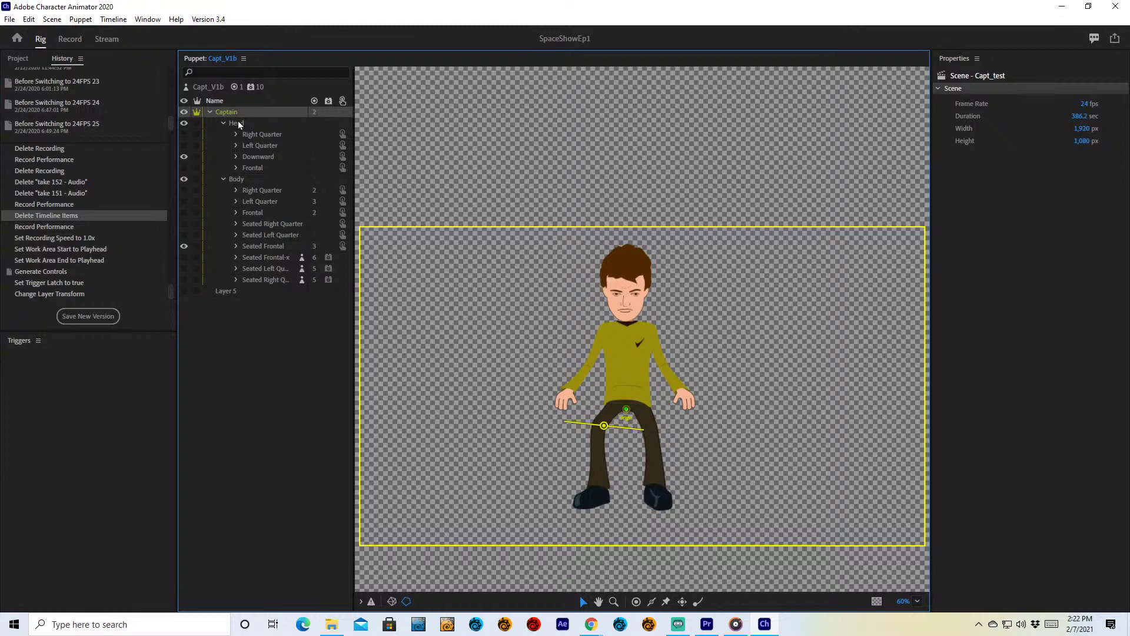
left_click(248, 124)
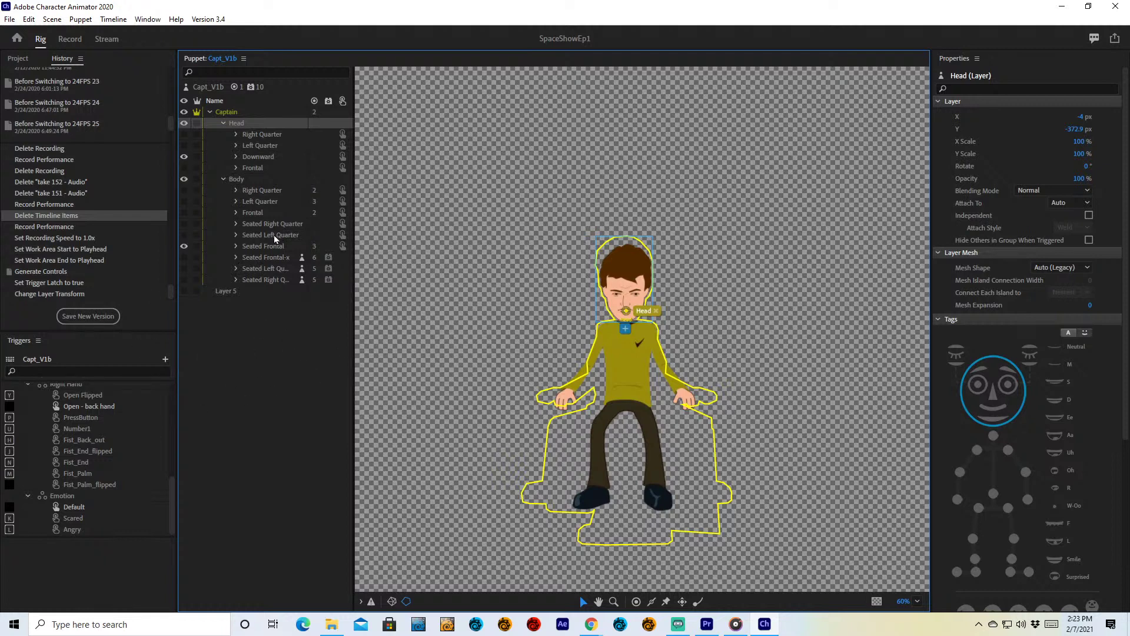
left_click(250, 180)
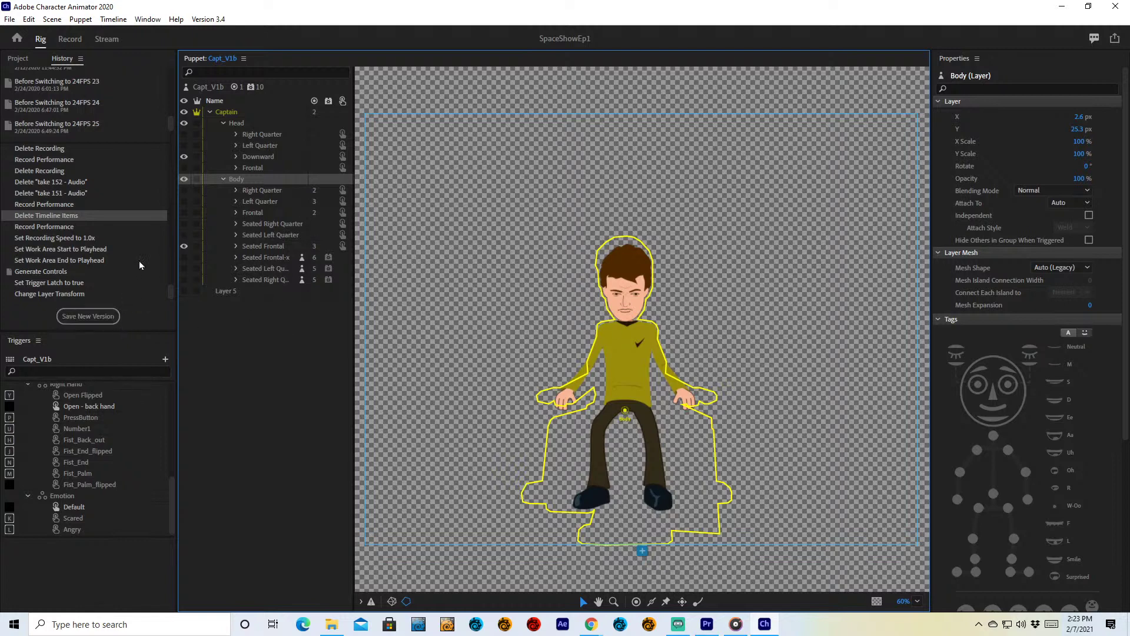
- Look back to the start of the edit history, and view Capt_V1b's Body and Head triggers
scroll(132, 247, "up", 5)
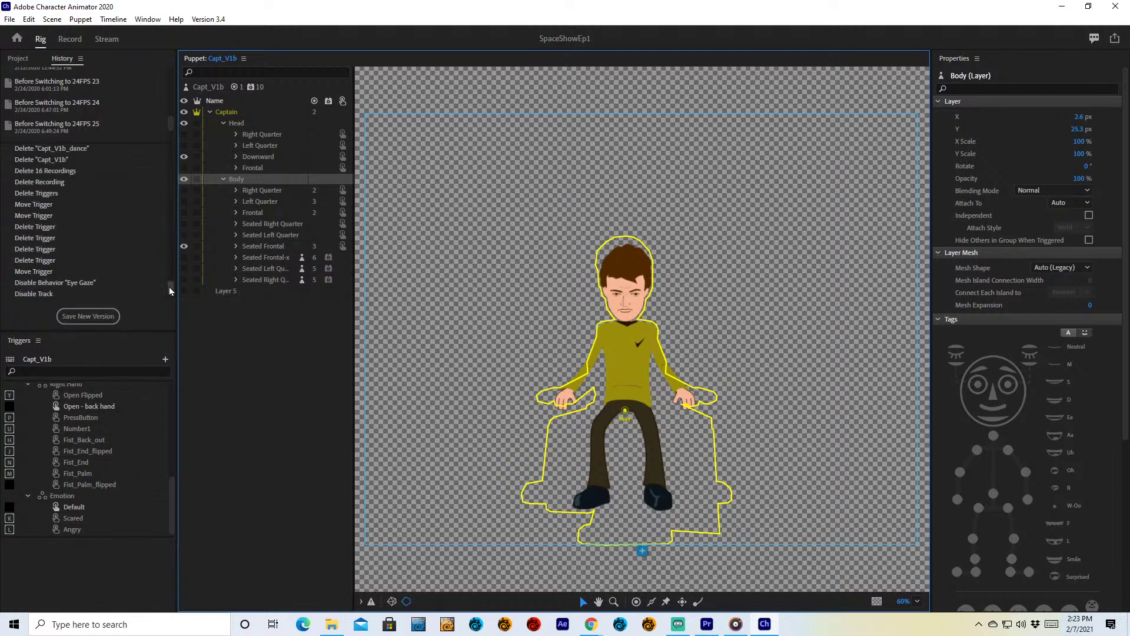
left_click_drag(169, 287, 173, 117)
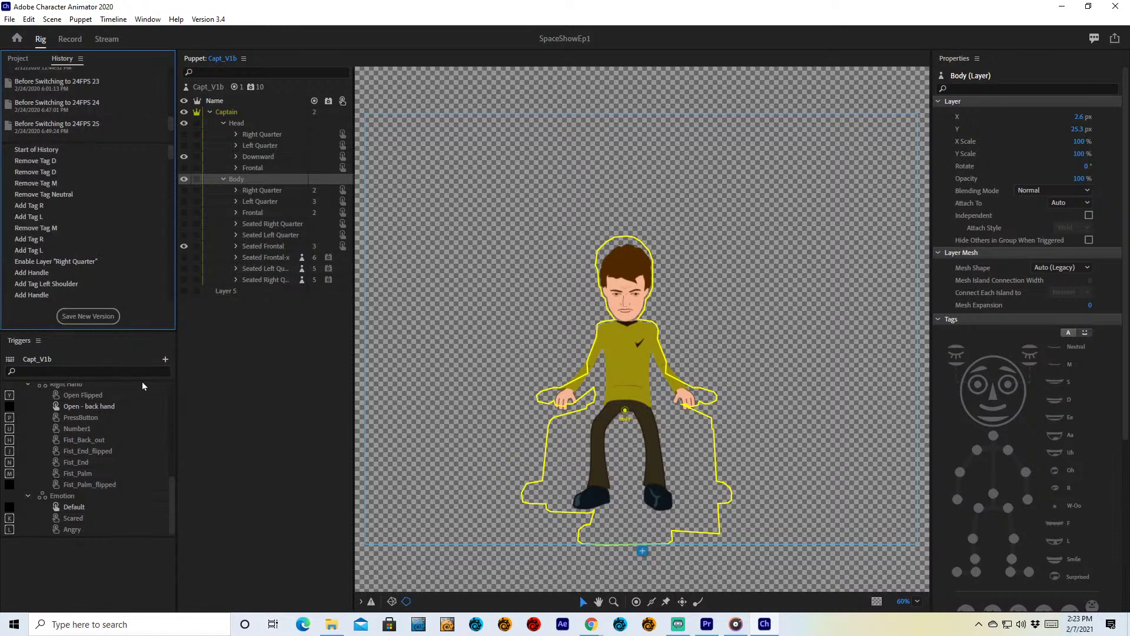
left_click_drag(172, 391, 172, 390)
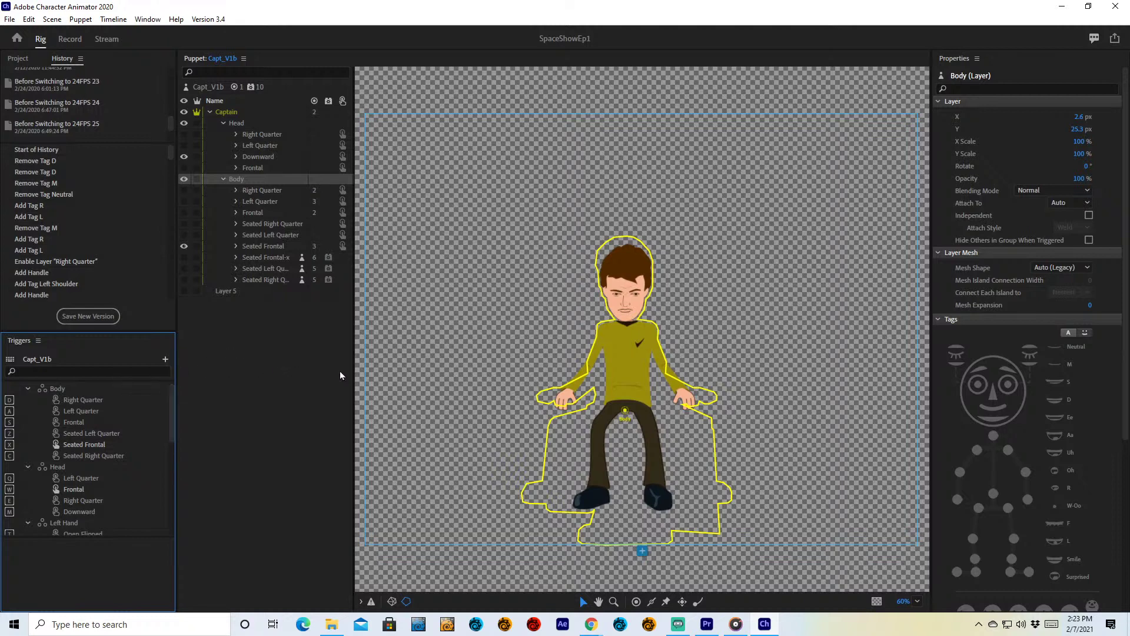
- Open the Capt_V1_Front scene and preview the captain's shots at about 2:35 and 3:19
left_click(16, 59)
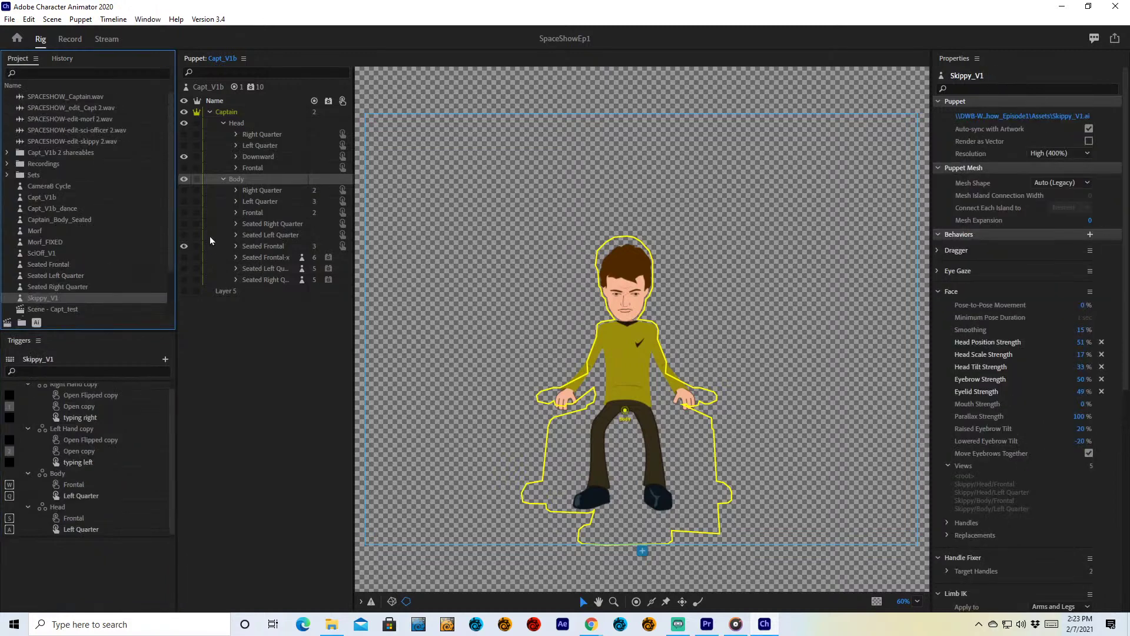
scroll(79, 288, "down", 1)
scroll(79, 288, "down", 1)
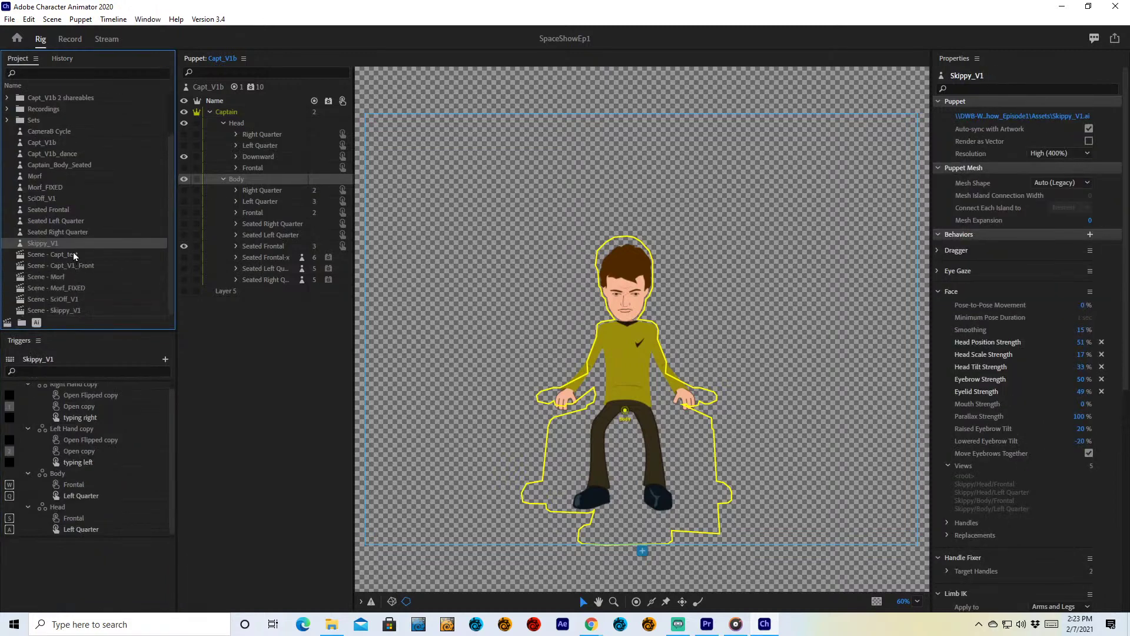
left_click(78, 262)
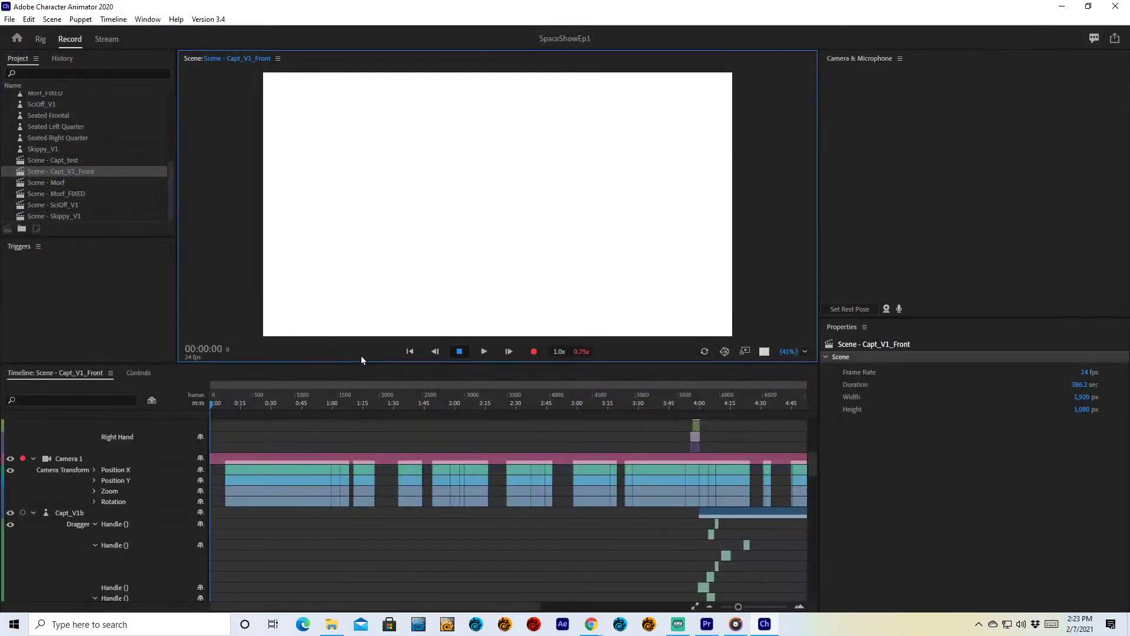
left_click(526, 405)
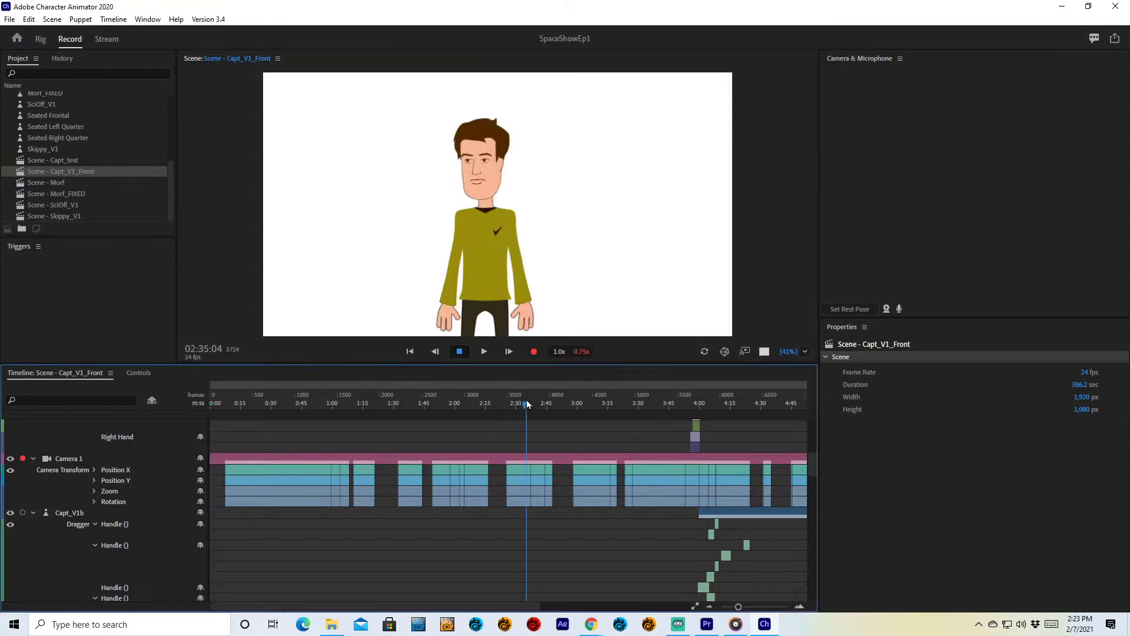
left_click(573, 405)
left_click(617, 408)
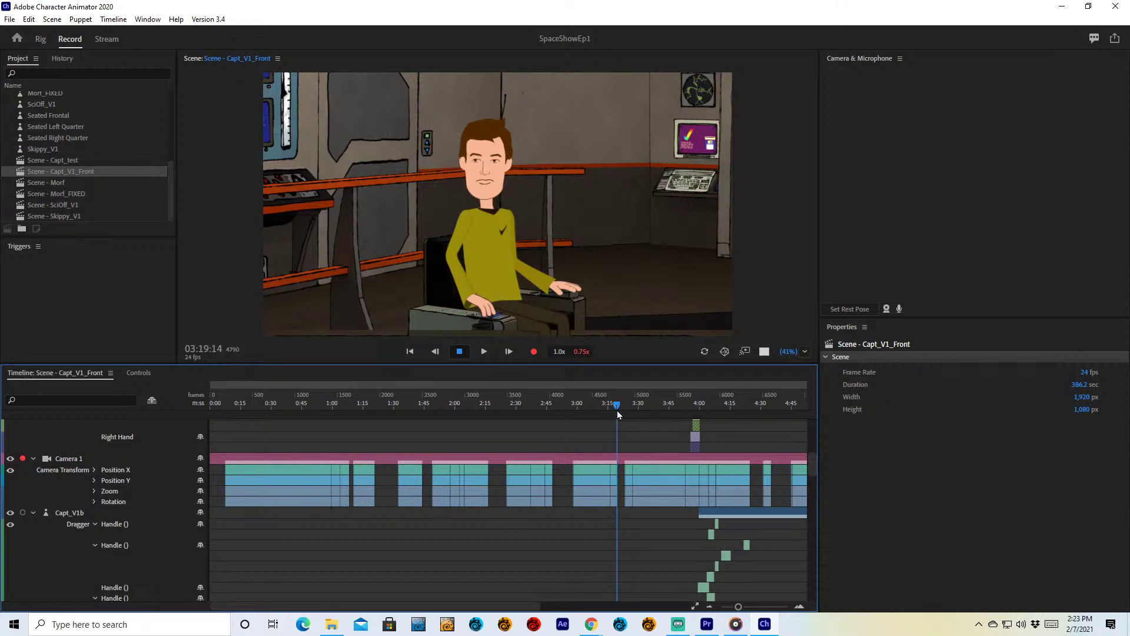
- Move the playhead to 03:14:23 and preview Camera 1's triggerable shots 2 through 7 on the captain
left_click_drag(615, 411, 608, 410)
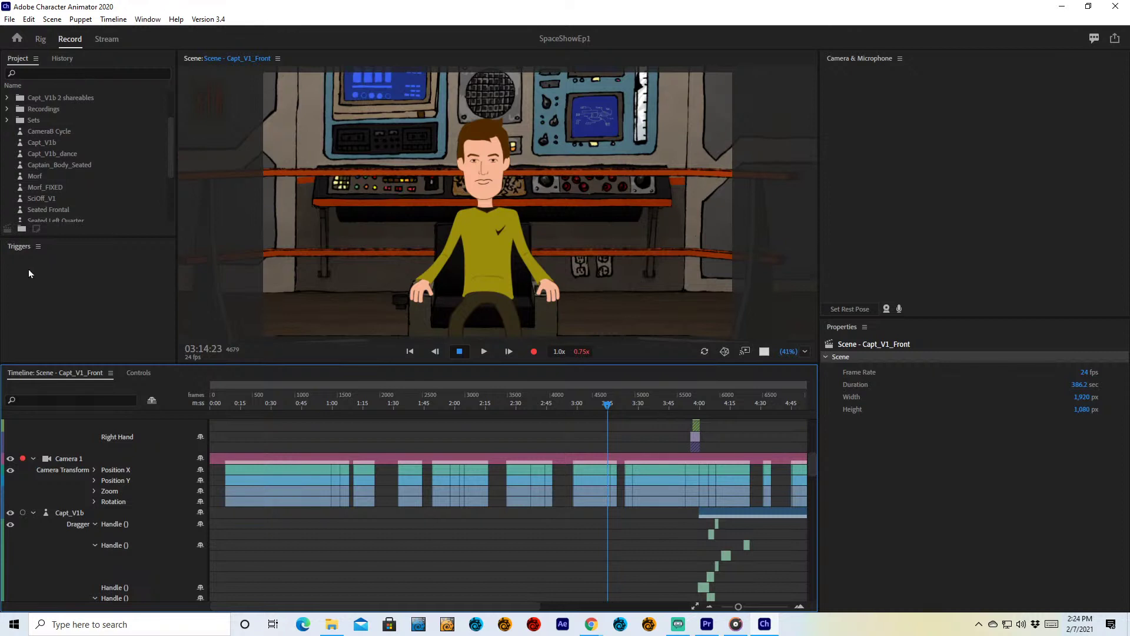
left_click(72, 461)
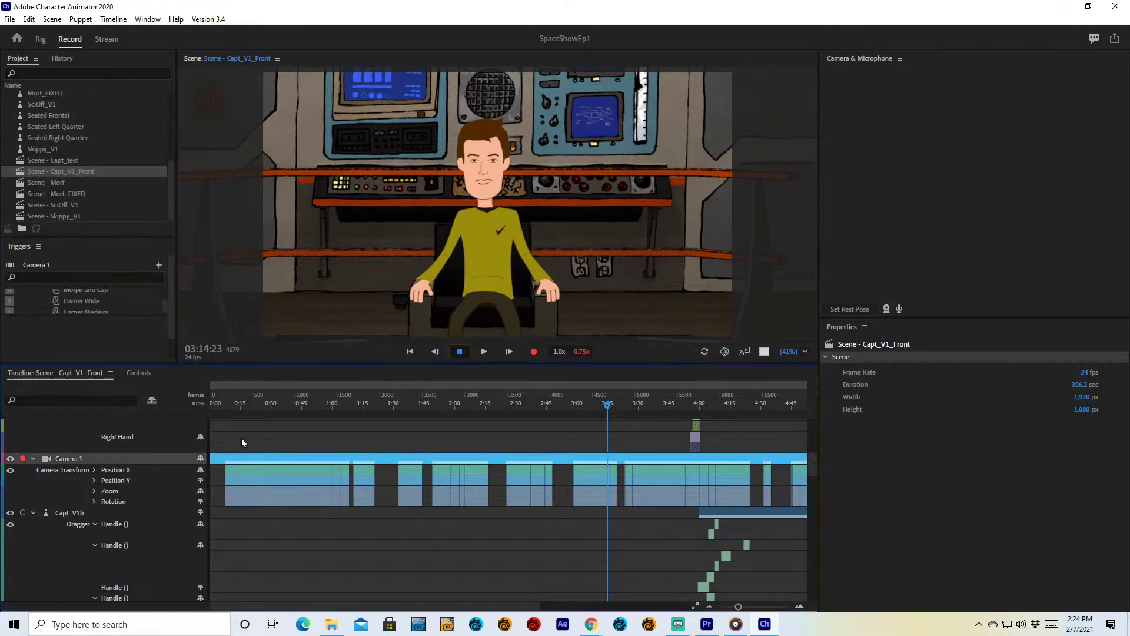
left_click(114, 315)
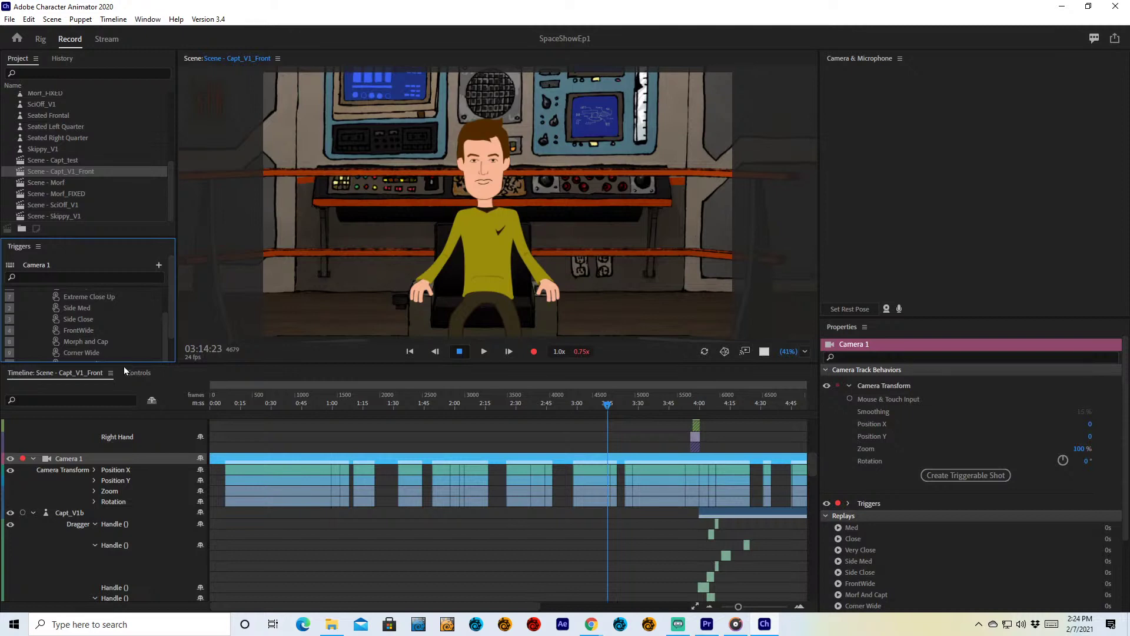
key("2")
key("3")
key("4")
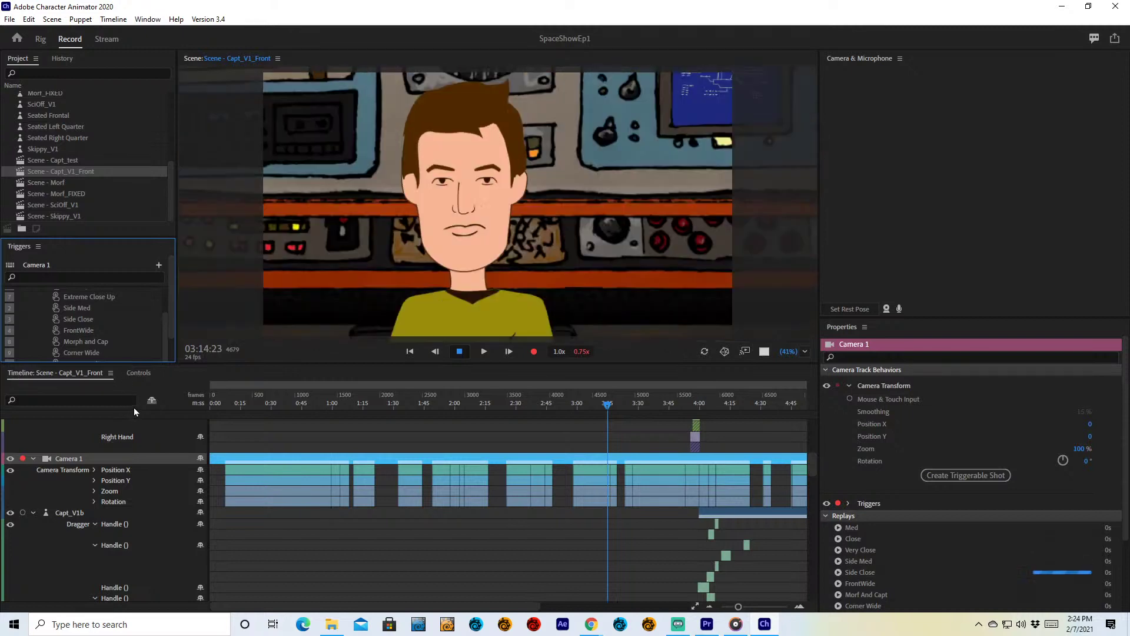
key("5")
key("5")
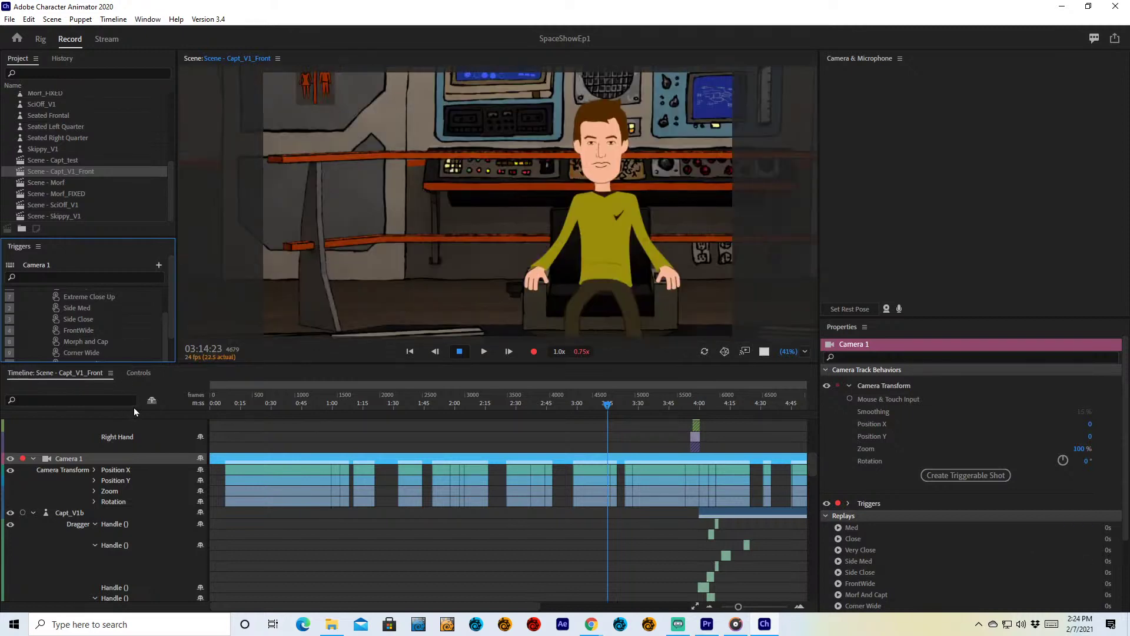
key("6")
key("7")
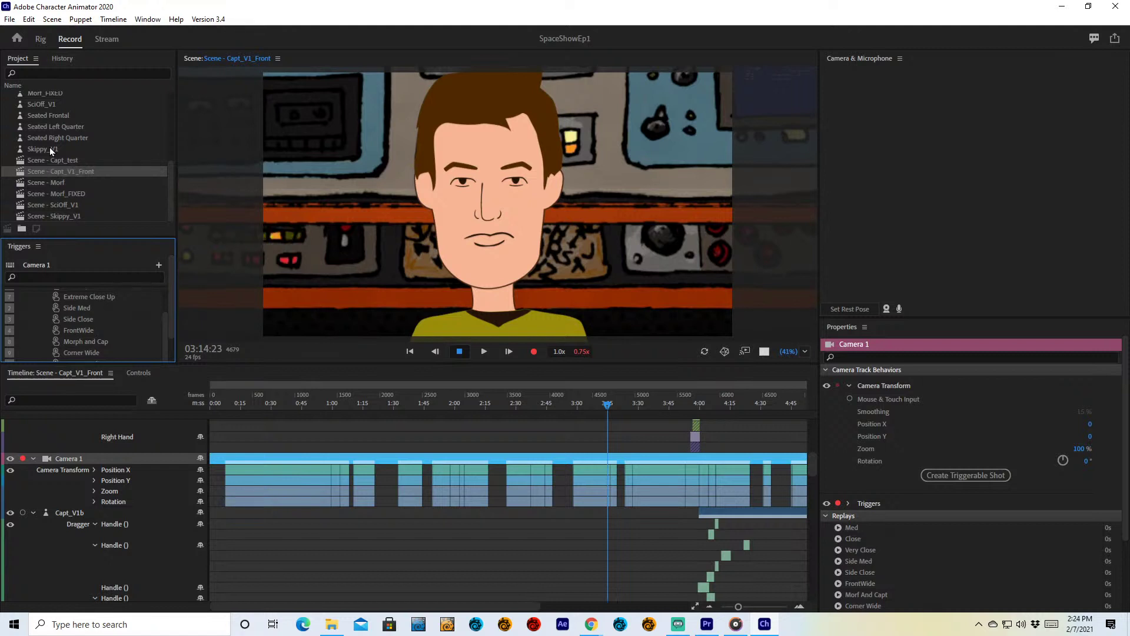
- Look back through the project's edit history for trigger and recording edits, and pick the saved version Episode 1 Final
scroll(50, 147, "up", 10)
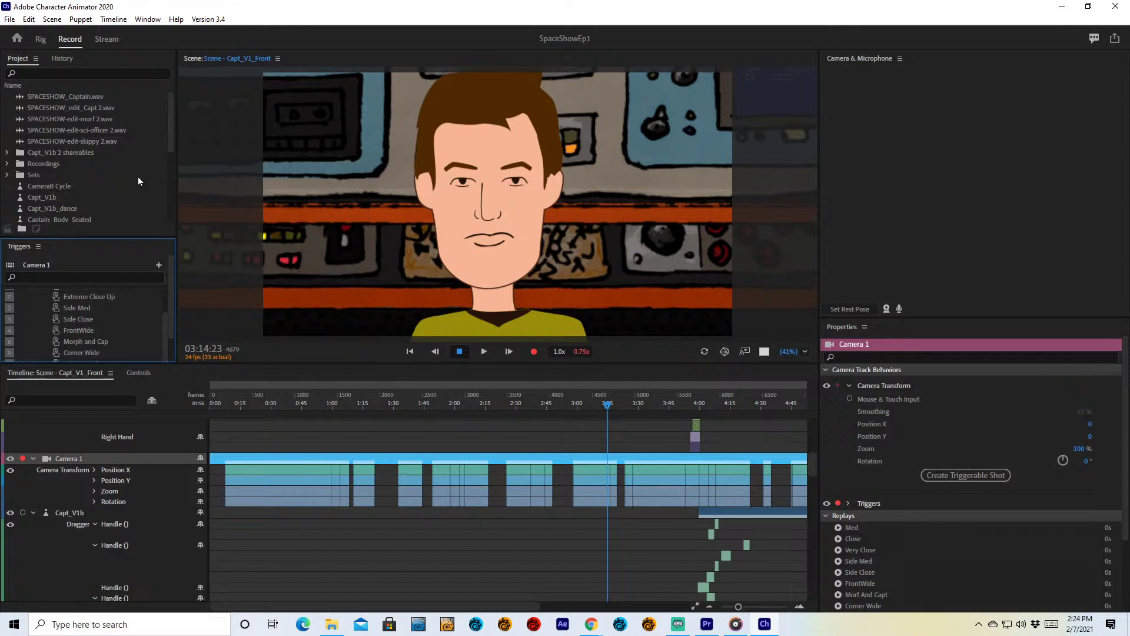
left_click(61, 58)
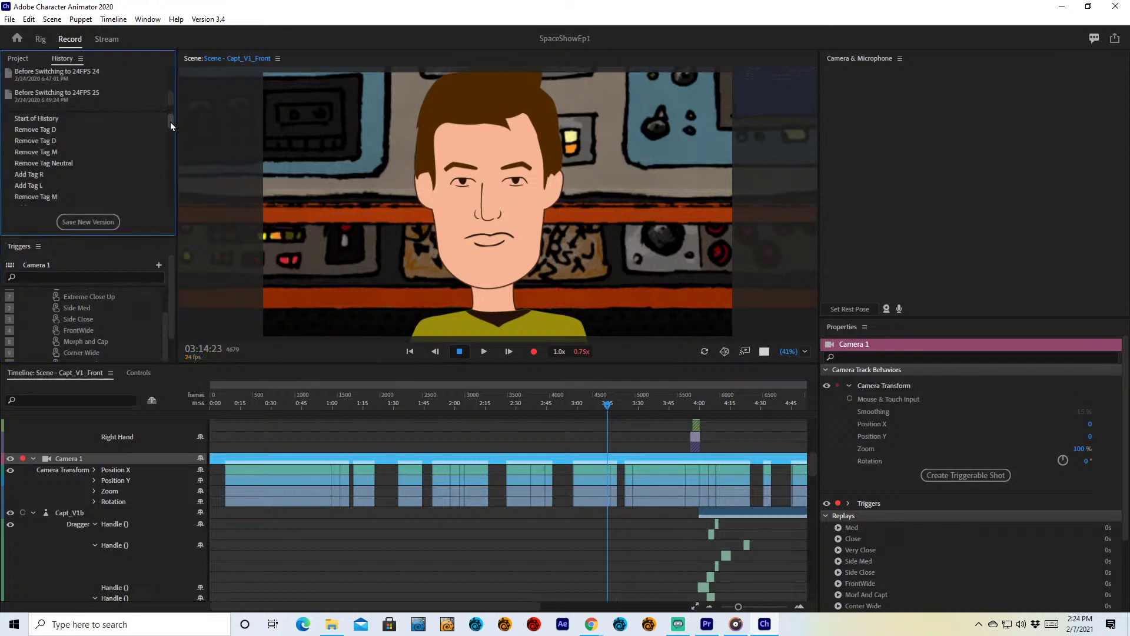
left_click_drag(170, 121, 157, 202)
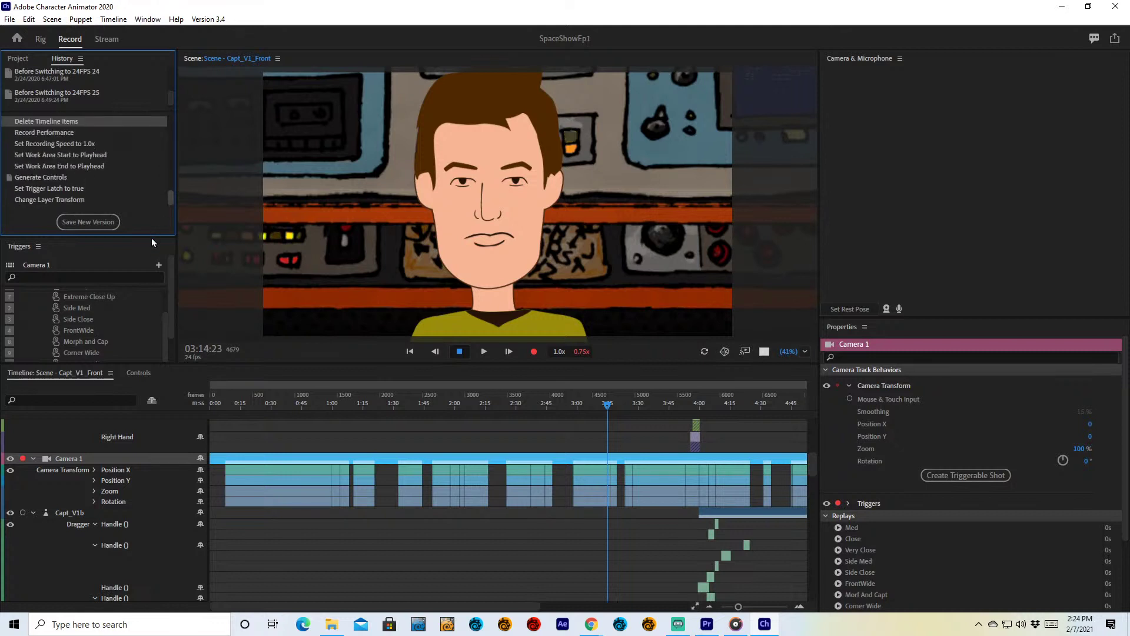
scroll(108, 167, "up", 3)
scroll(108, 167, "up", 5)
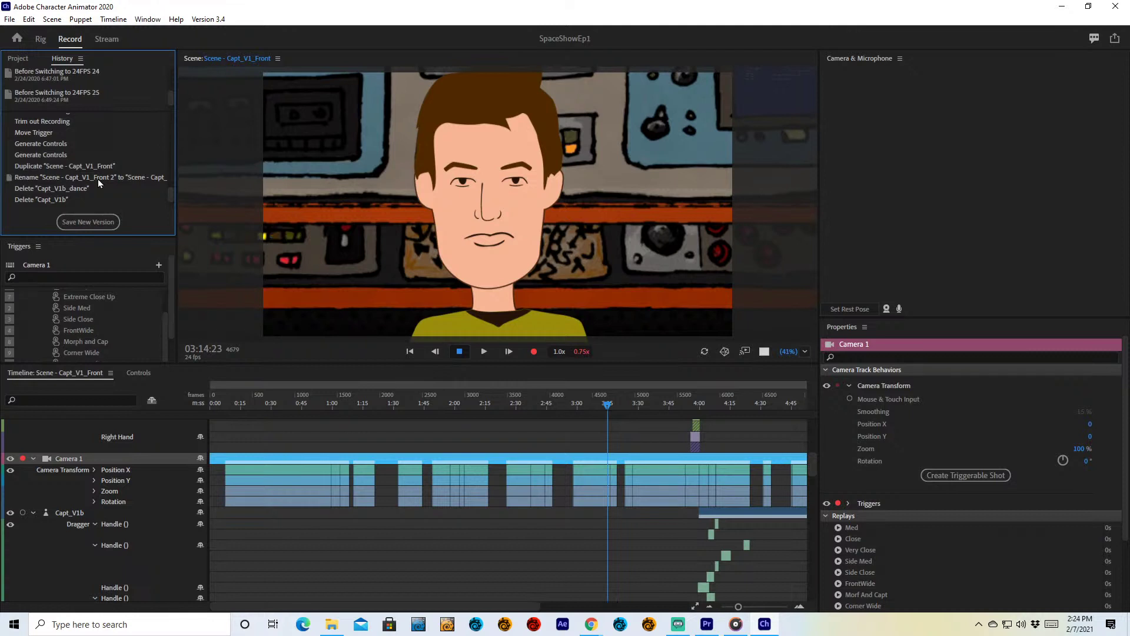
scroll(97, 179, "up", 3)
scroll(98, 179, "up", 5)
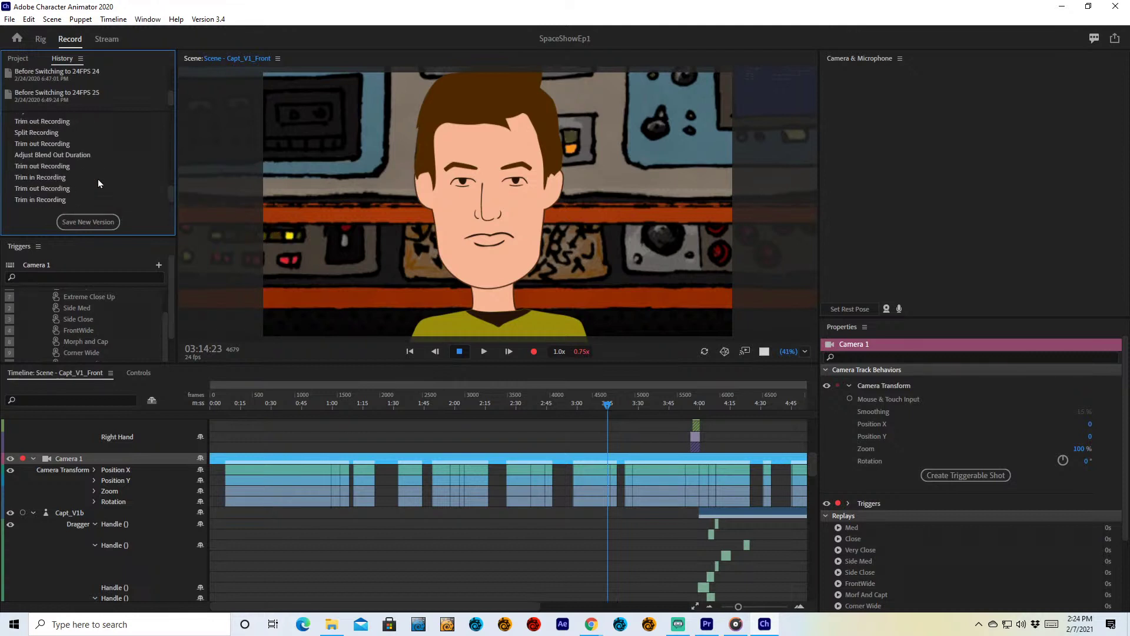
scroll(97, 179, "up", 4)
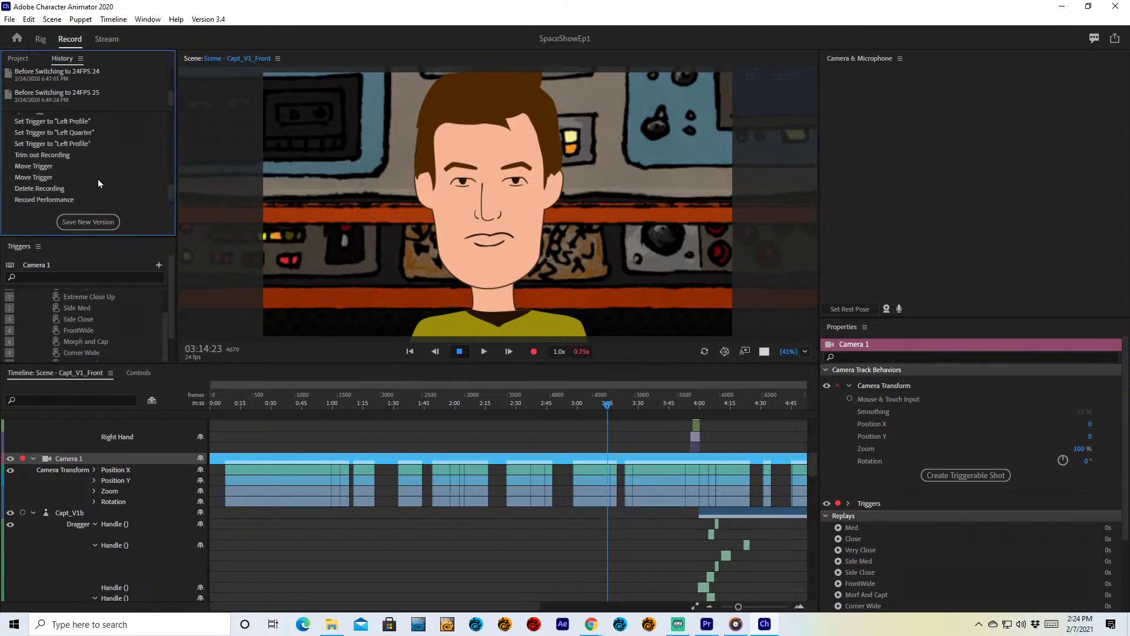
left_click_drag(172, 95, 175, 113)
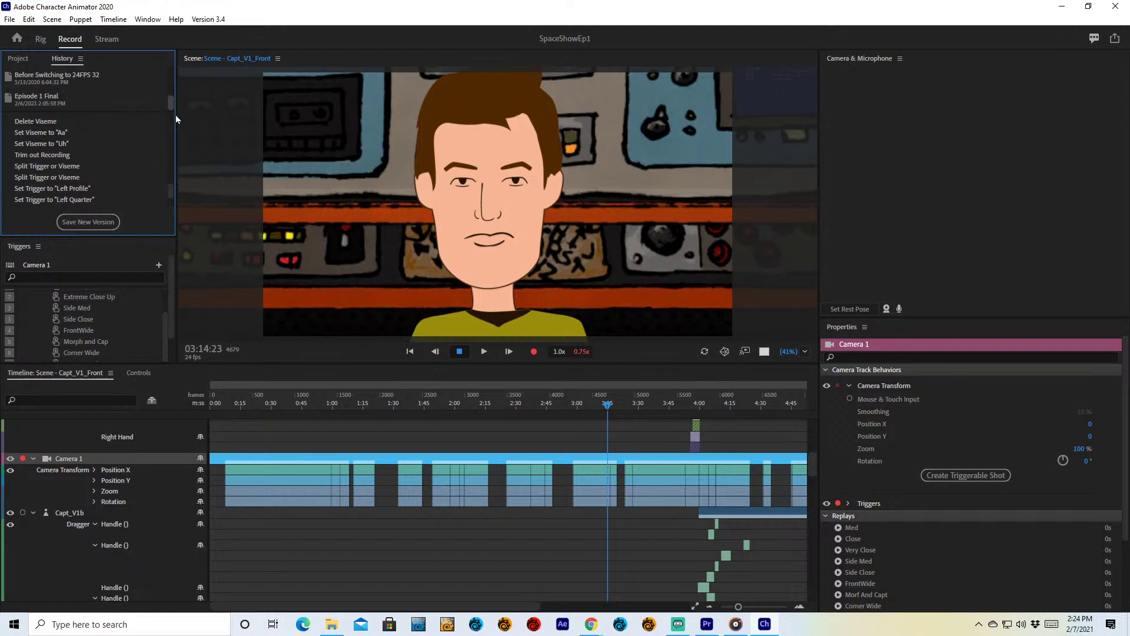
left_click(47, 97)
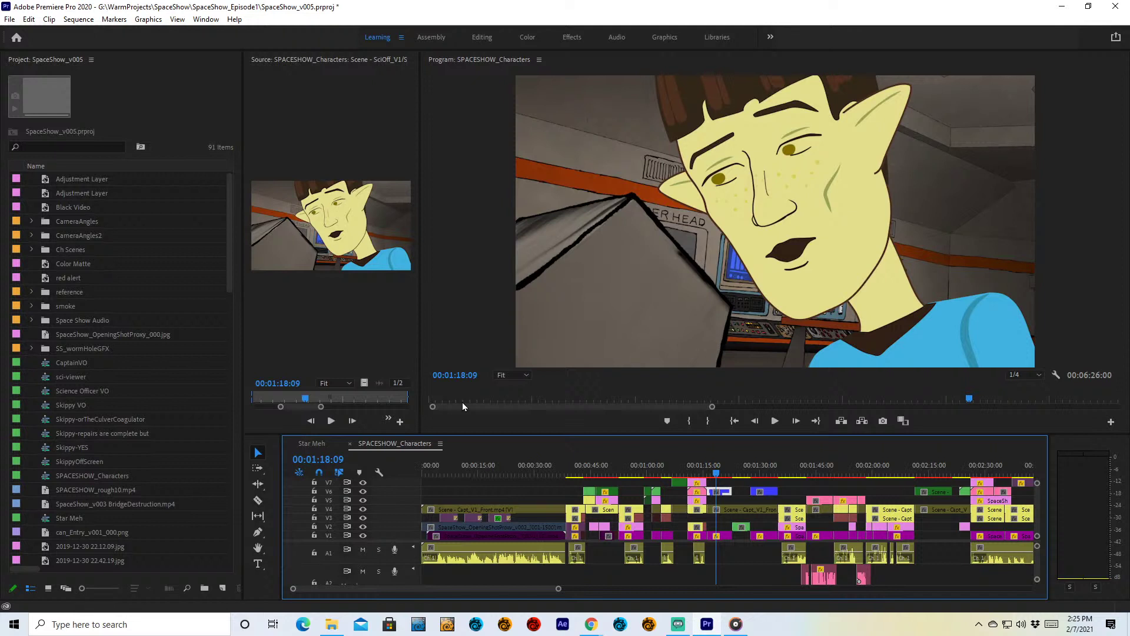
- Find the wide bridge shot in the SPACESHOW_Characters sequence, enlarge its layers in the timeline, and park the playhead at 00:01:11:01
left_click(702, 469)
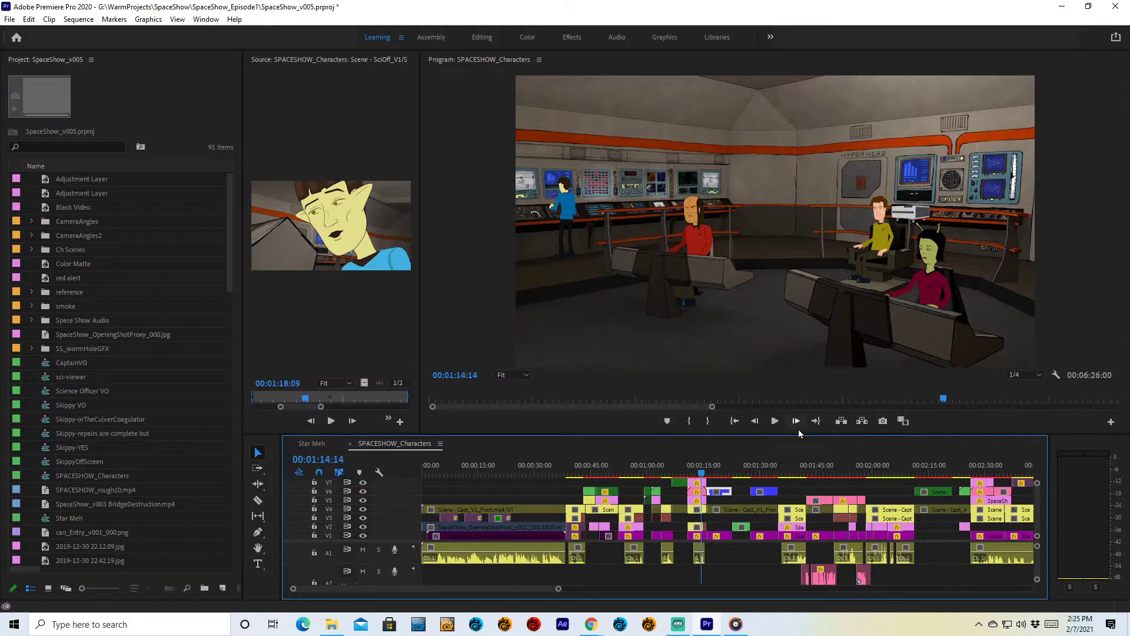
left_click_drag(800, 433, 815, 349)
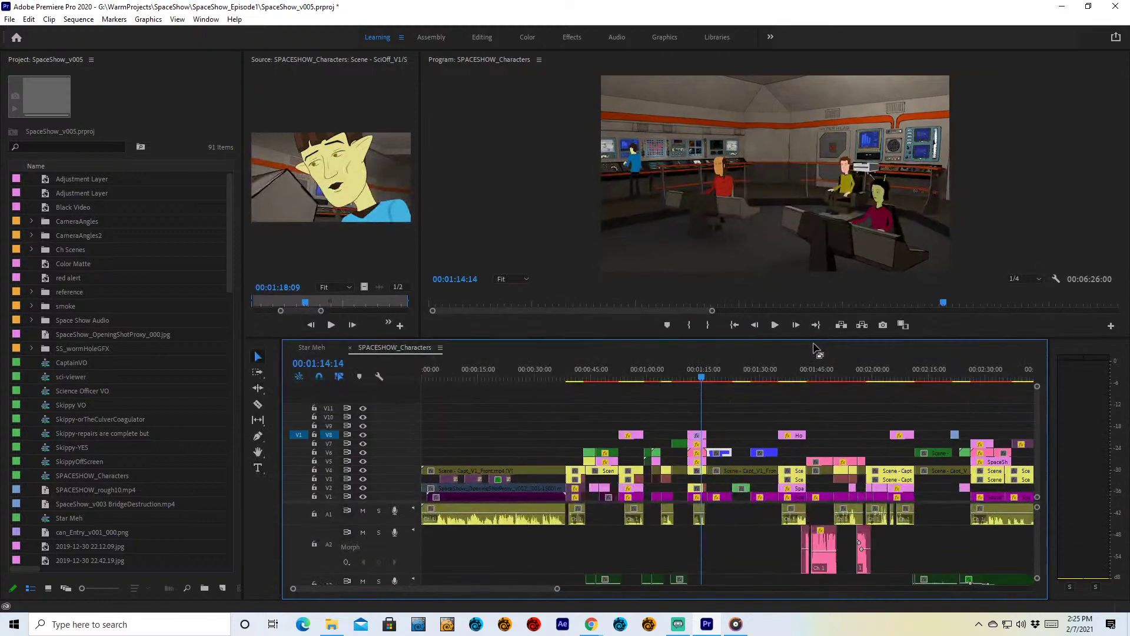
key("=")
key("=")
key("=")
key("=")
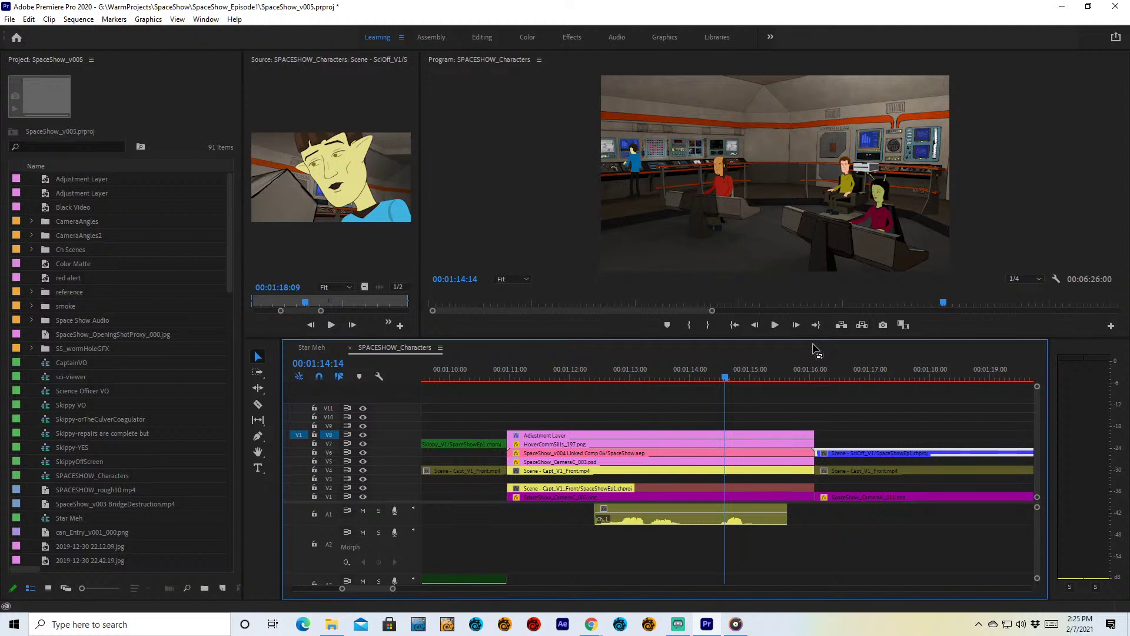
left_click(513, 377)
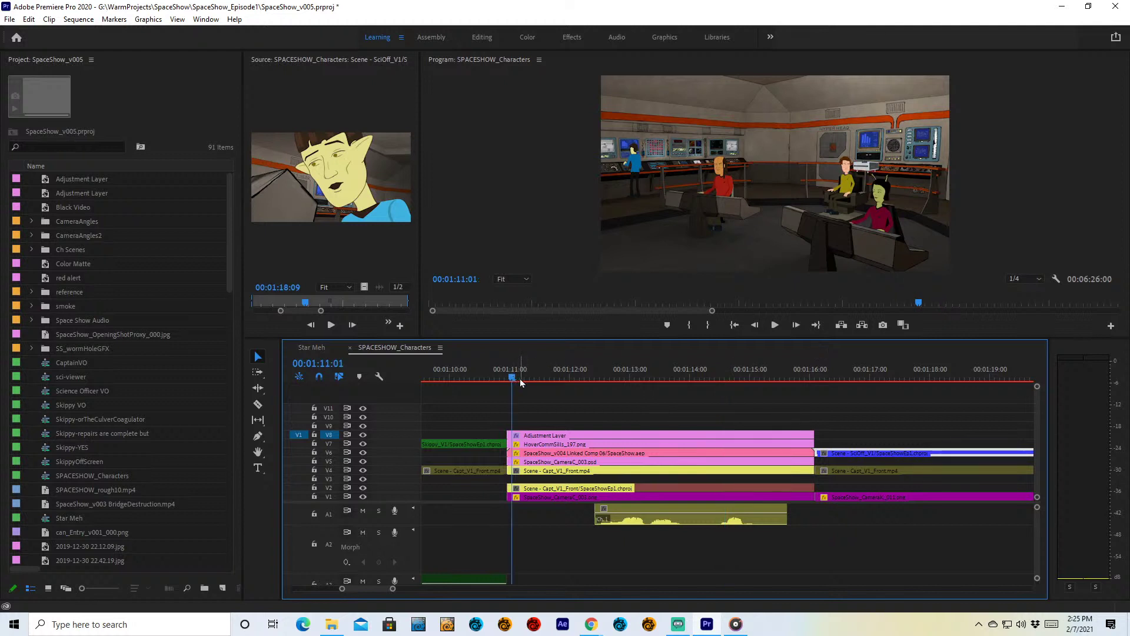
- Open the wide shot's Adjustment Layer and display its Effect Controls in the Effects workspace
left_click(534, 437)
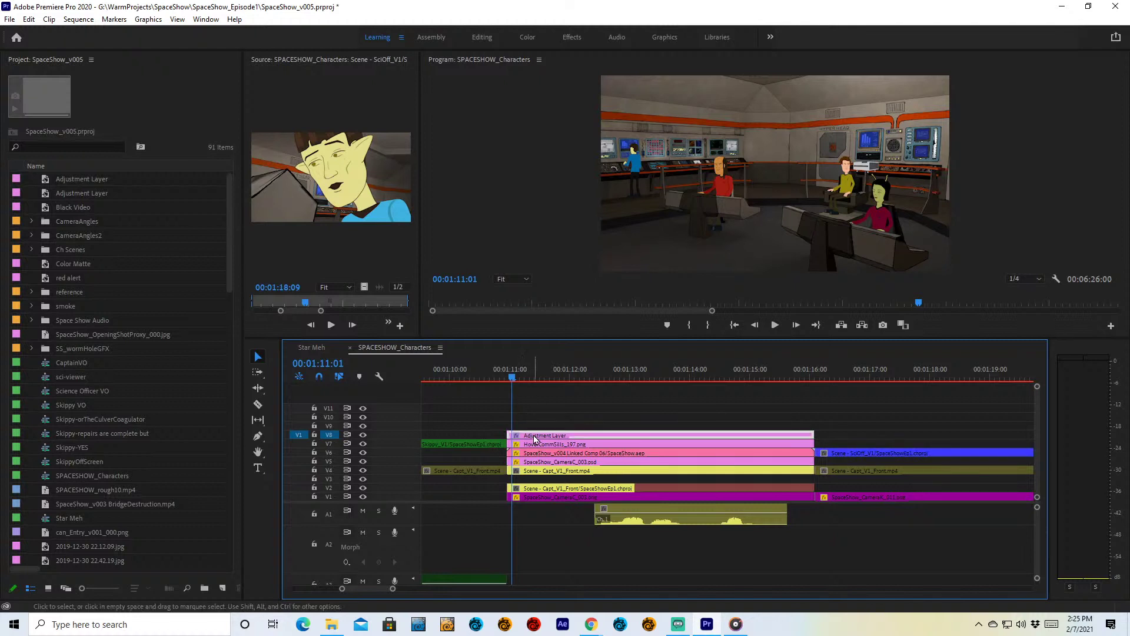
double_click(534, 437)
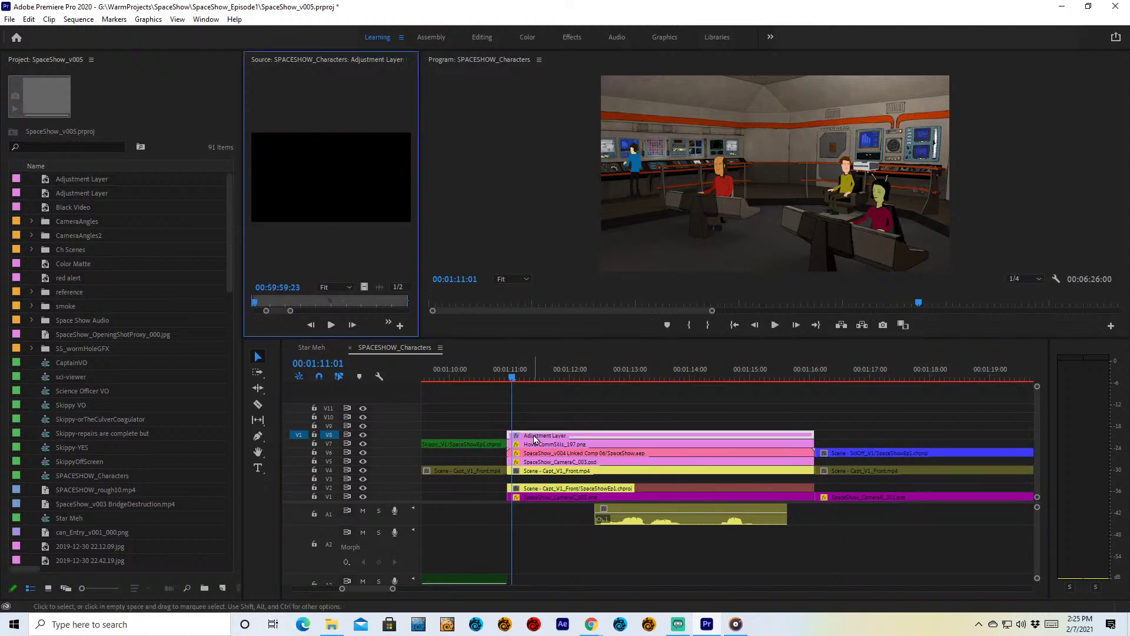
left_click_drag(418, 93, 539, 111)
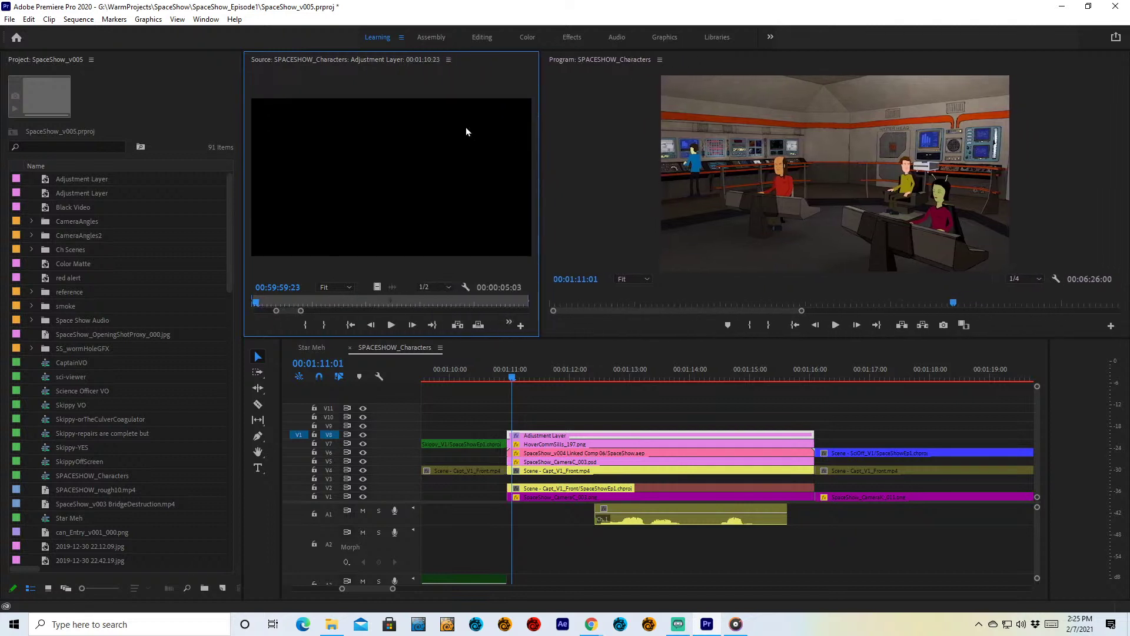
left_click(206, 20)
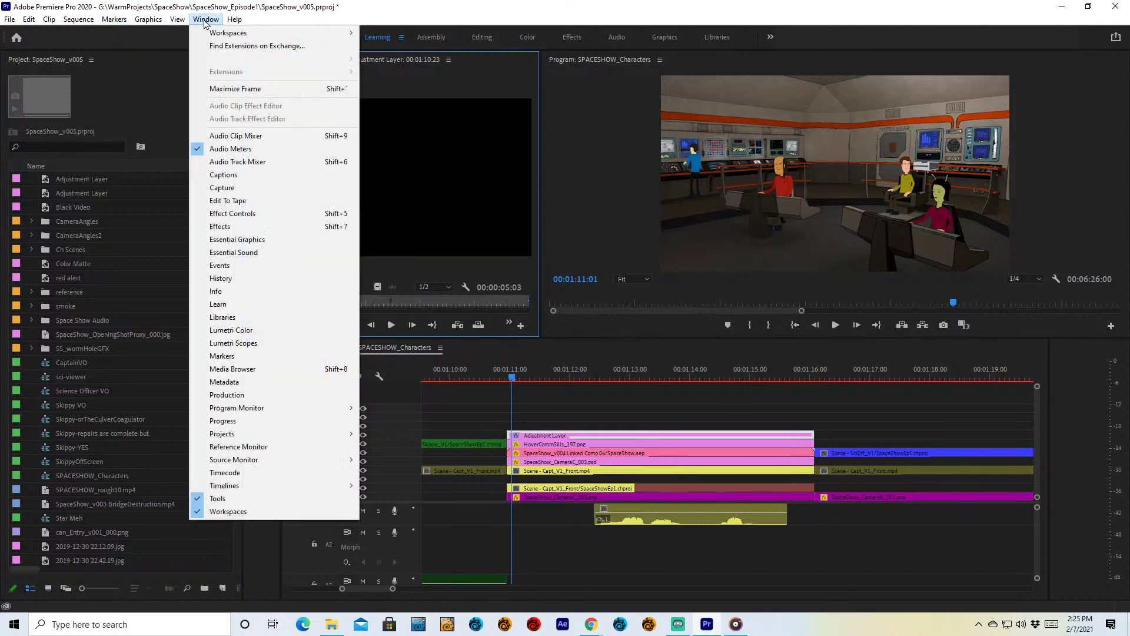
mouse_move(235, 19)
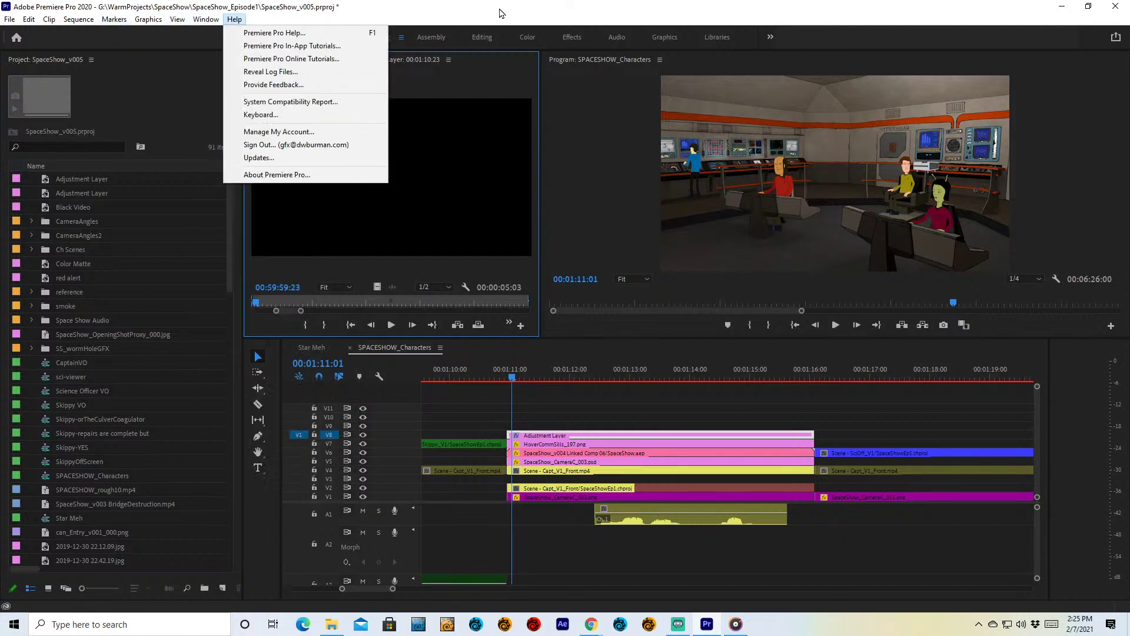
left_click(575, 38)
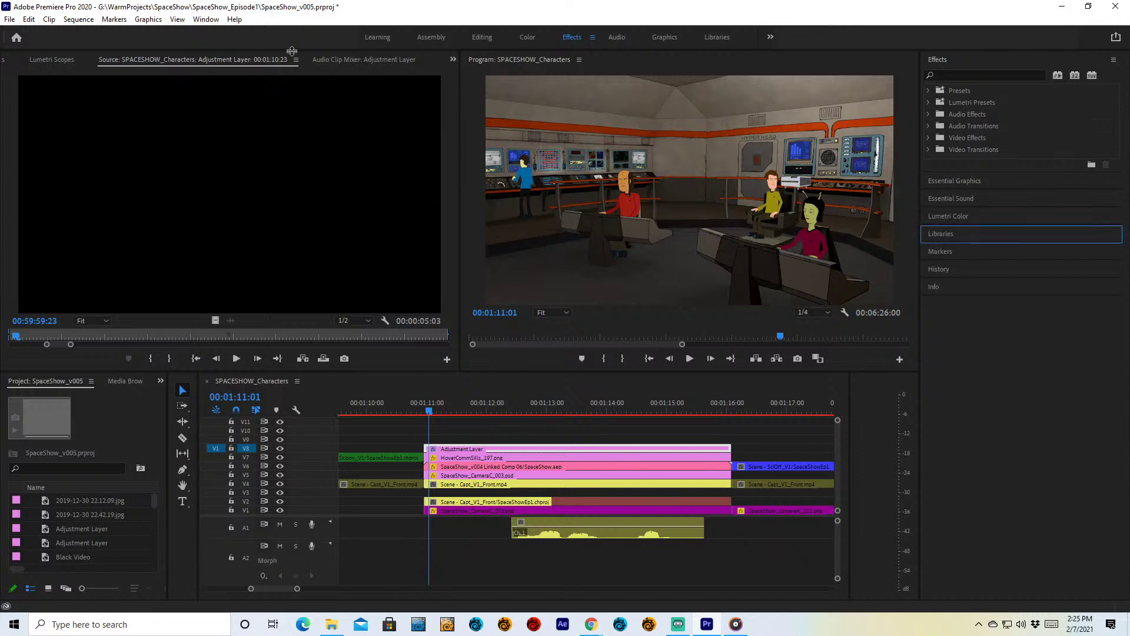
left_click(453, 60)
left_click(467, 79)
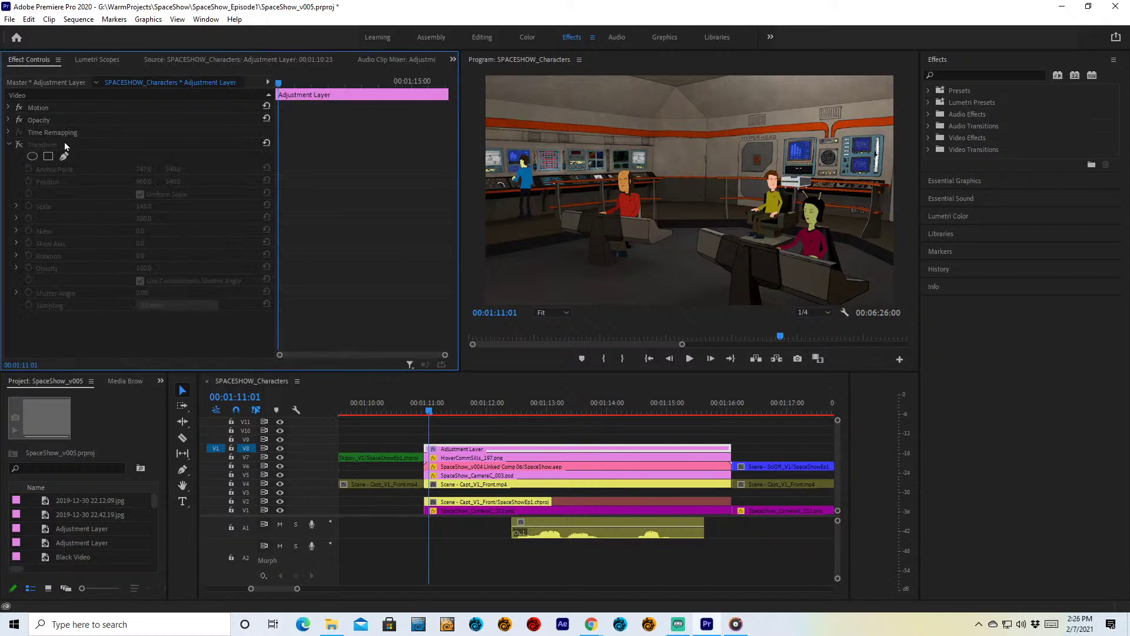
- Examine the Adjustment Layer's Motion settings, and toggle its Transform effect on and off to compare the framing
left_click(10, 108)
left_click(8, 108)
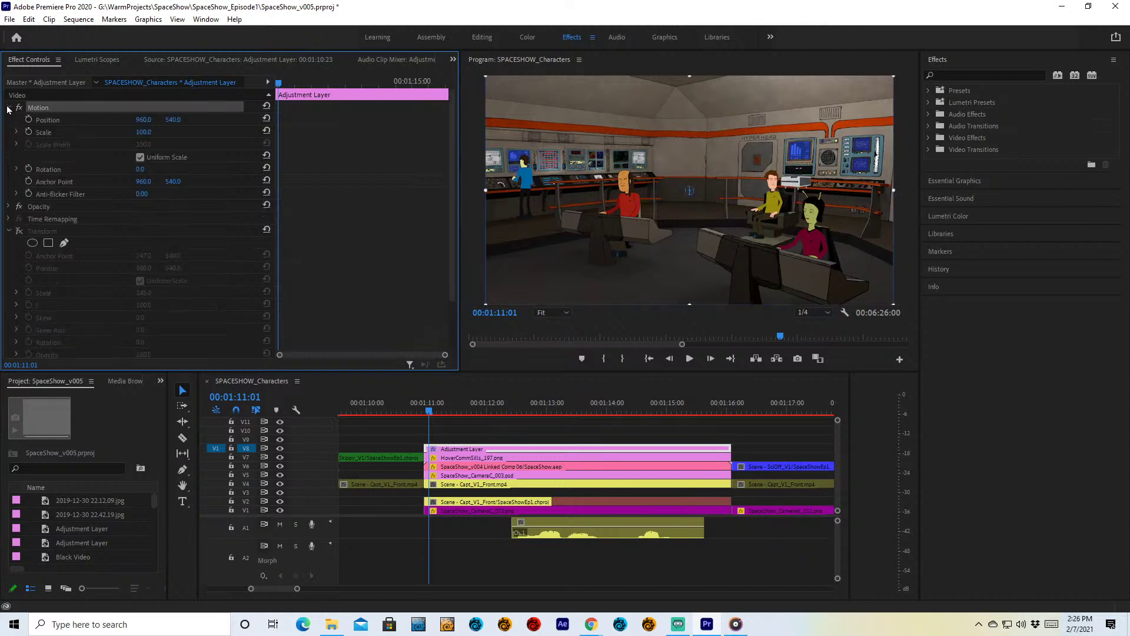
left_click(8, 108)
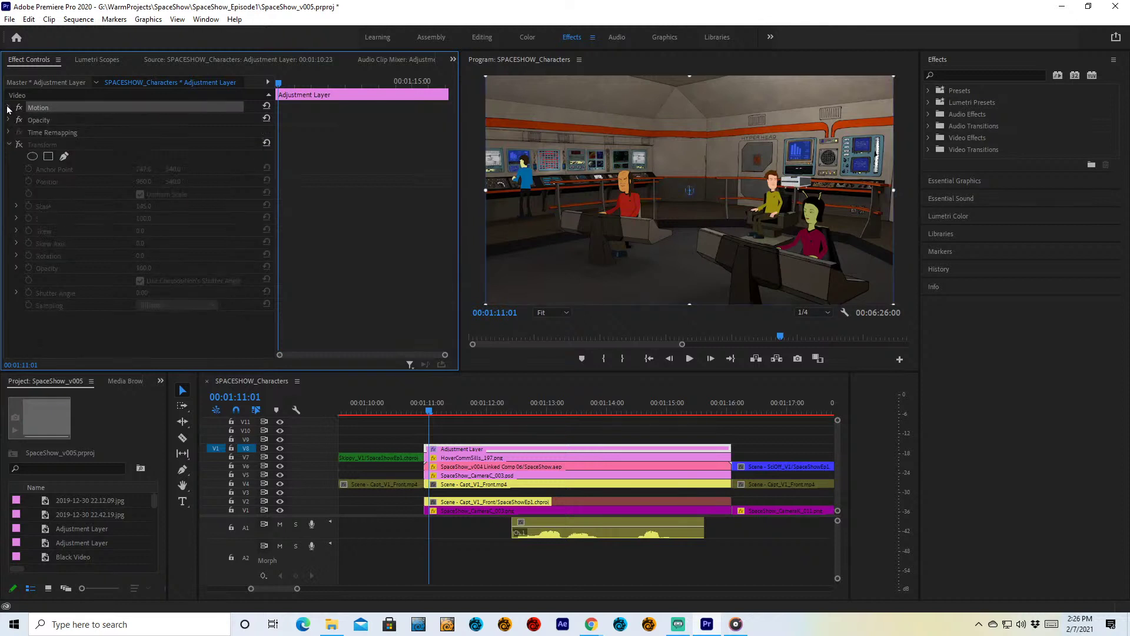
left_click(19, 144)
left_click(19, 144)
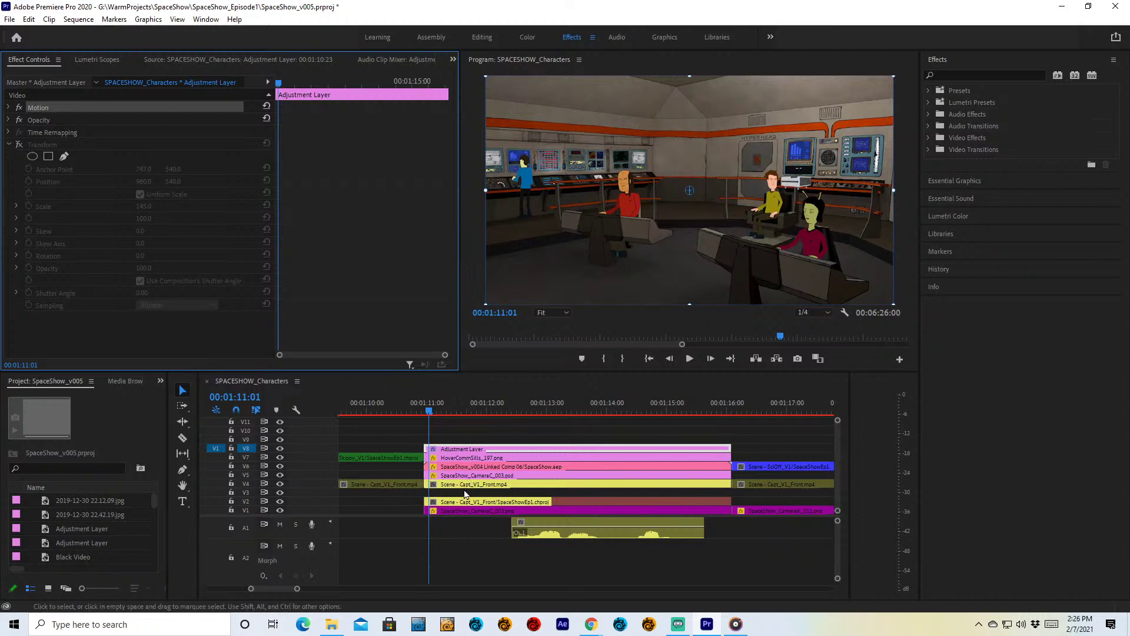
- View the Scene - Capt_V1_Front.mp4 and SpaceShow_CameraC_003.psd layers of the wide shot individually in the source monitor
double_click(468, 484)
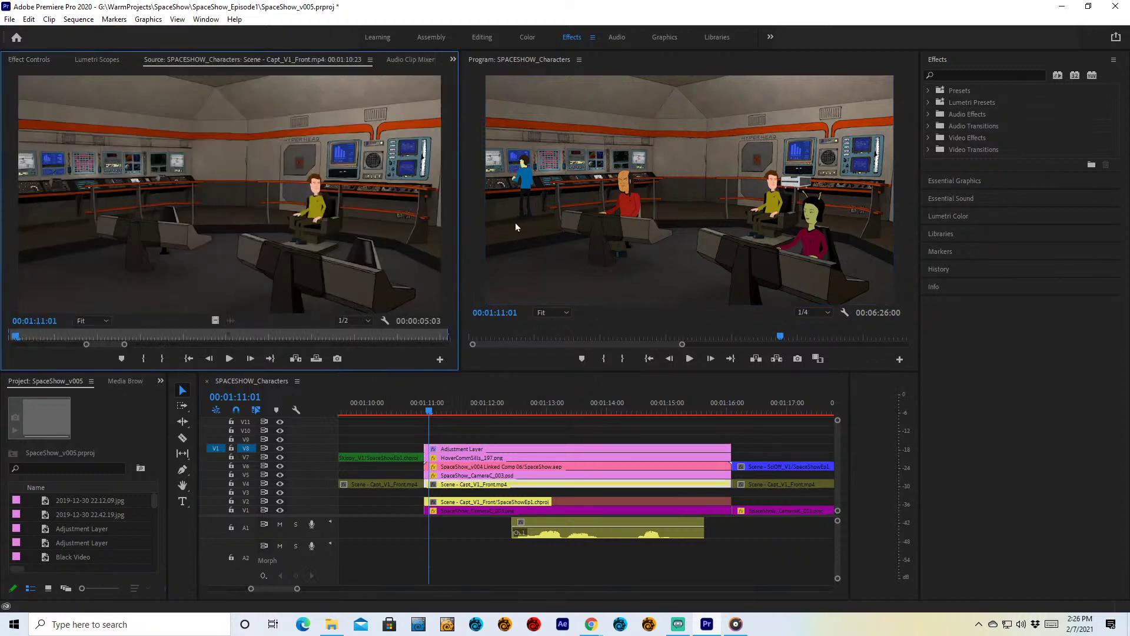
left_click(488, 477)
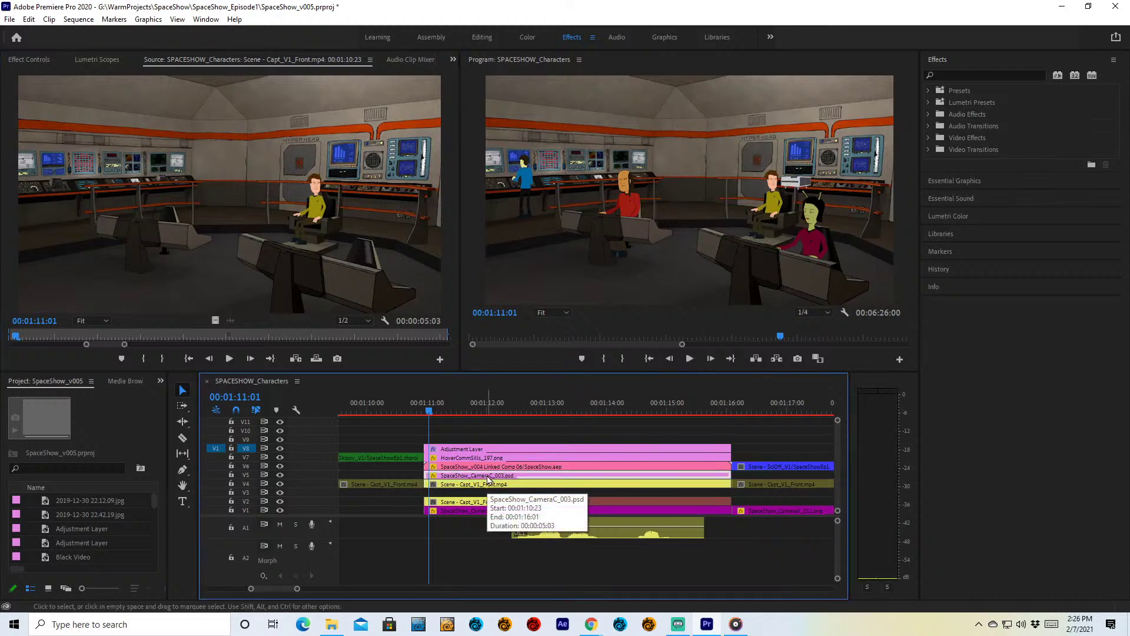
double_click(488, 477)
key("Left")
left_click_drag(60, 345, 97, 349)
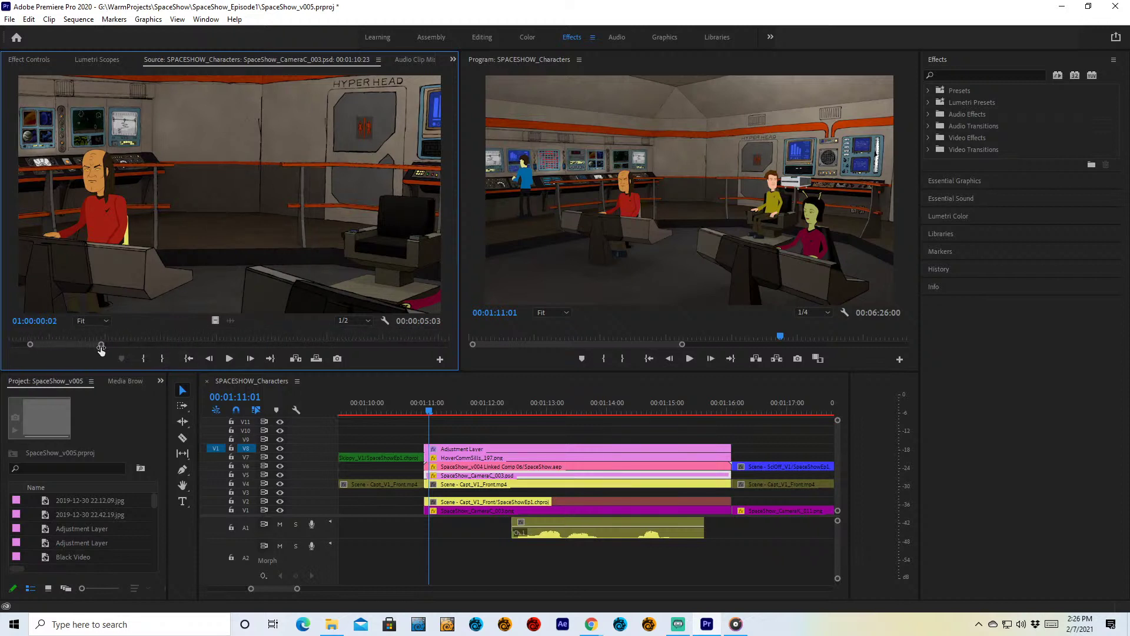
left_click(106, 321)
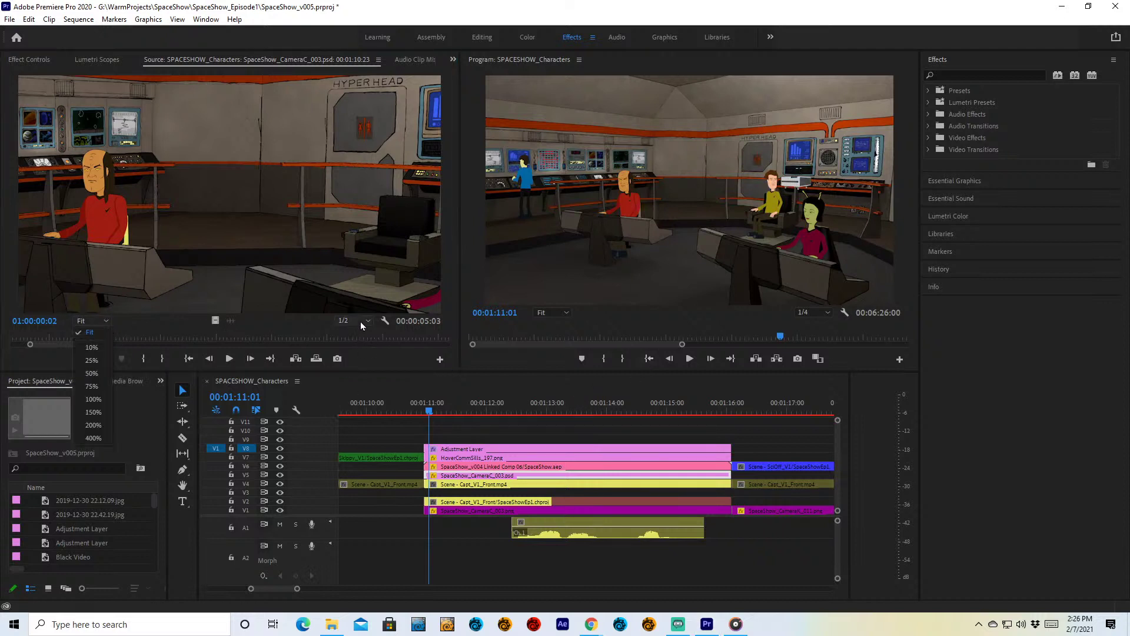
- View the shot's SpaceShow_v004 Linked Comp 06 and HoverCommSills_197.png layers in the source monitor
left_click(466, 467)
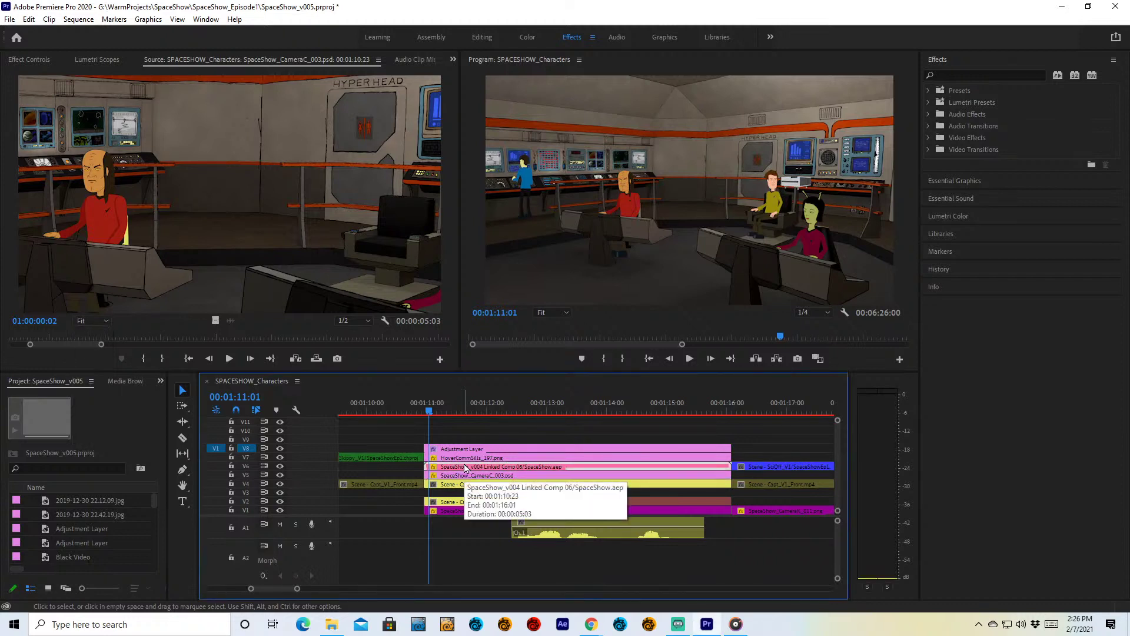
double_click(465, 466)
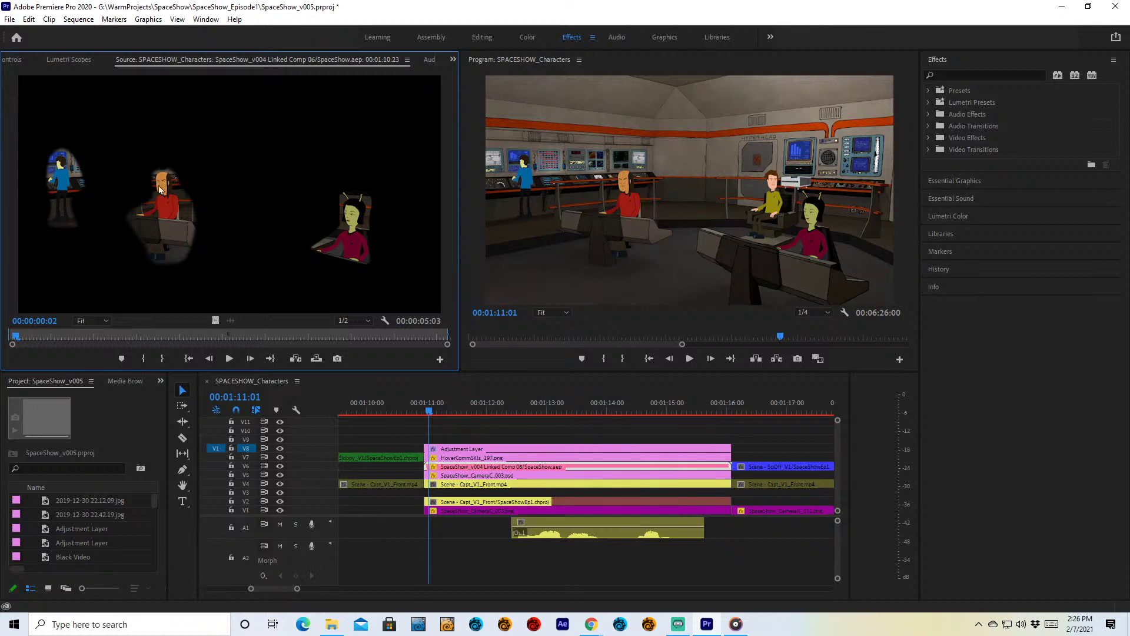
double_click(540, 459)
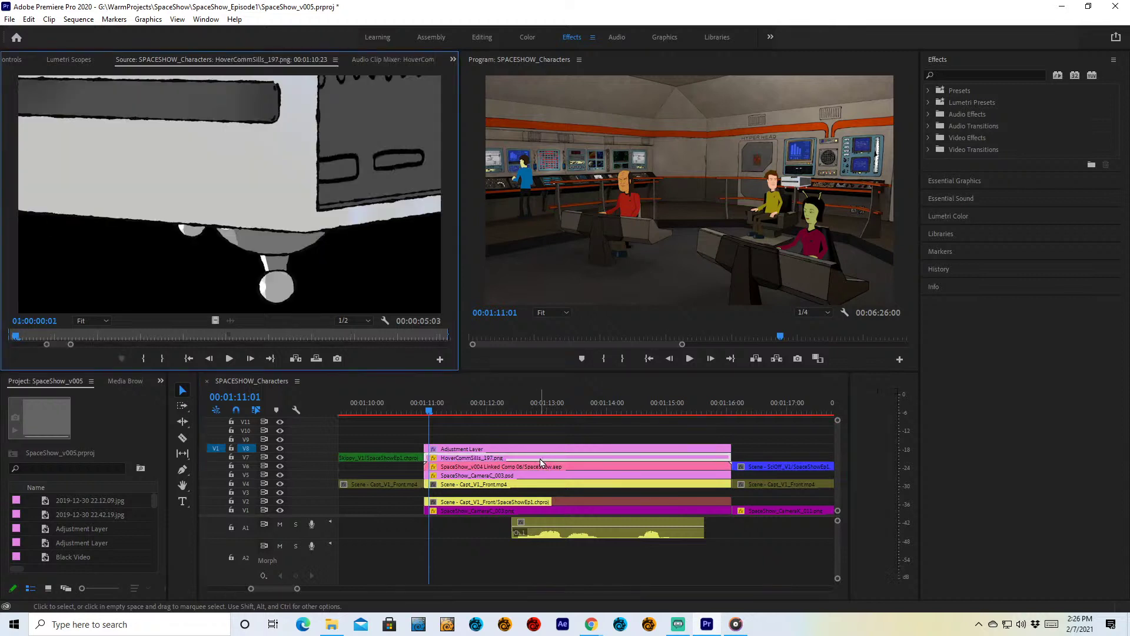
- Set the source monitor's zoom level to 10% for the HoverCommSills_197.png layer
left_click(100, 321)
left_click(97, 331)
left_click(100, 321)
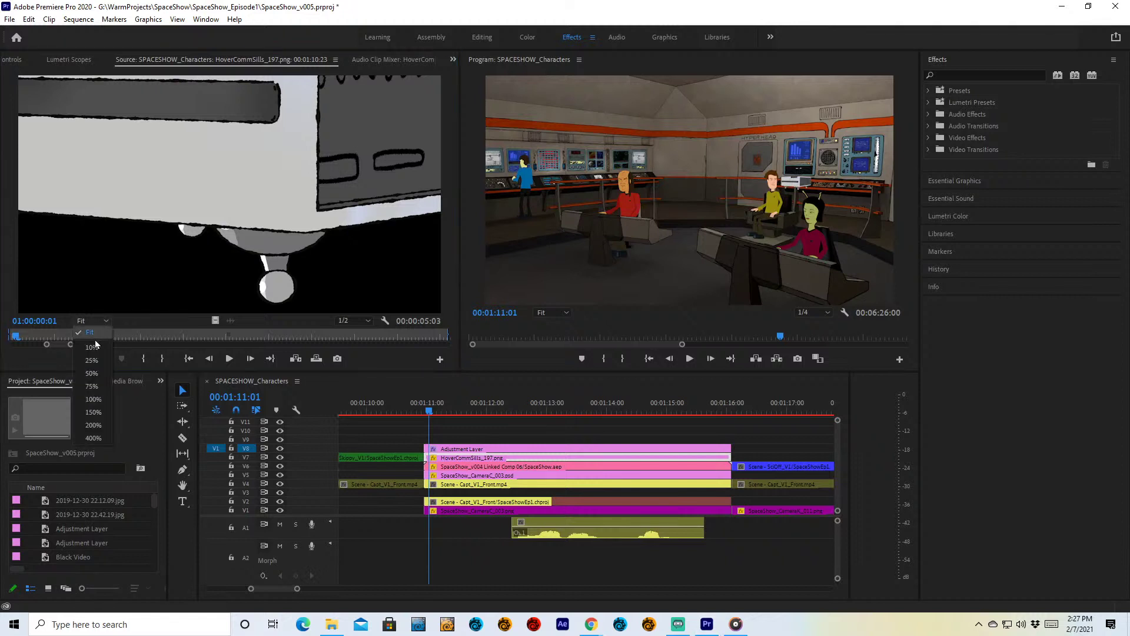
left_click(101, 347)
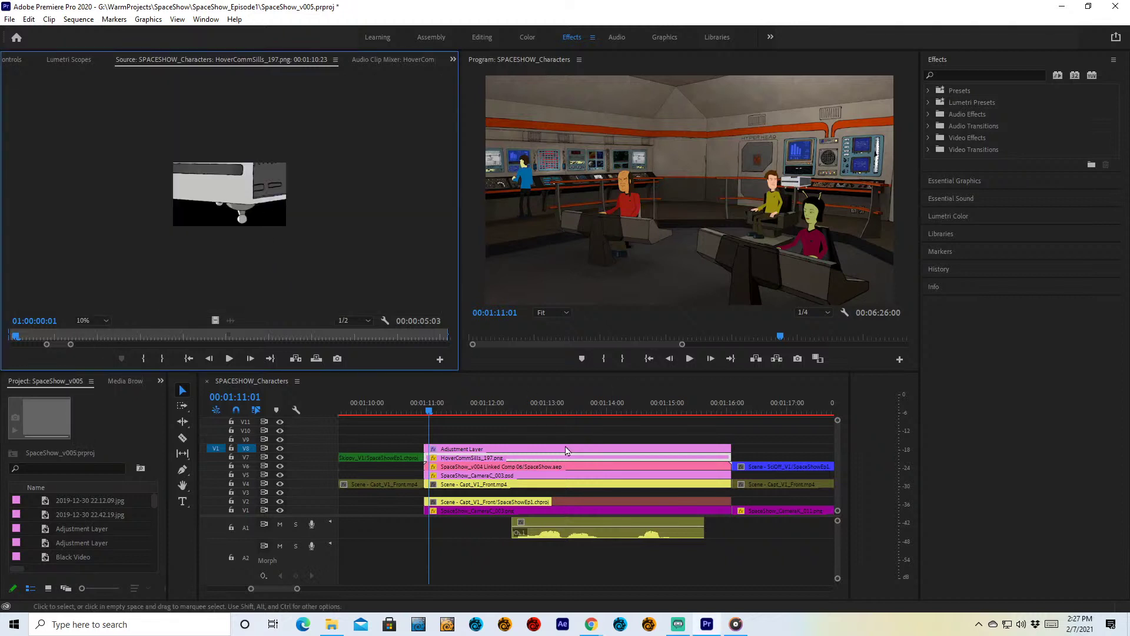
- At 00:01:12:06, display the Effect Controls of the HoverCommSills_197.png layer, followed by those of the Adjustment Layer above it
left_click(505, 415)
left_click(502, 415)
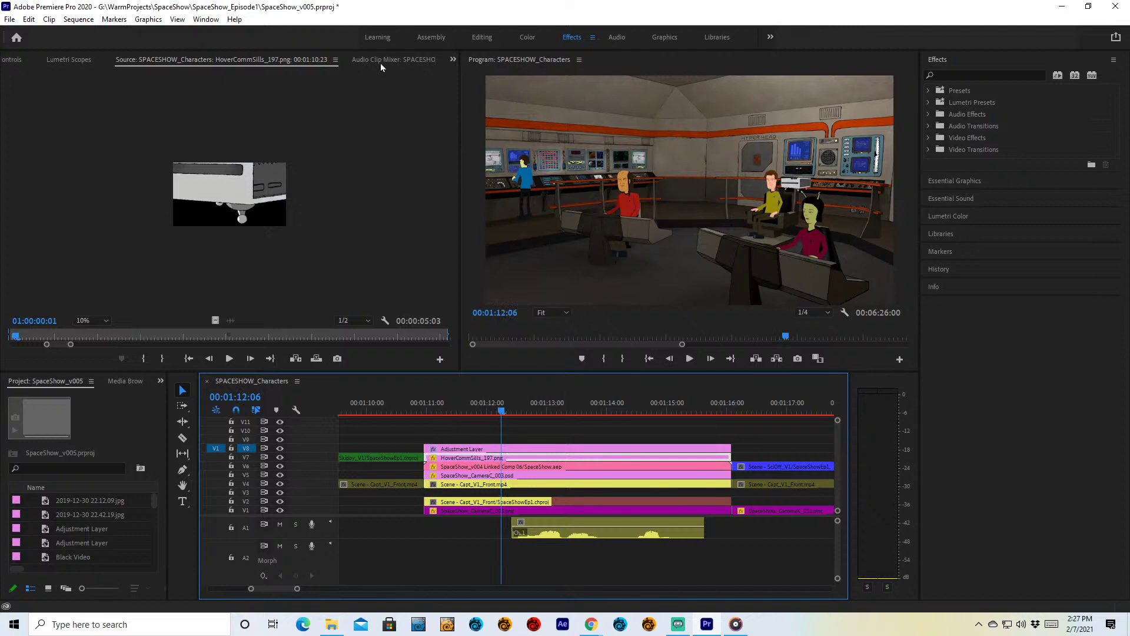
left_click(452, 60)
left_click(476, 79)
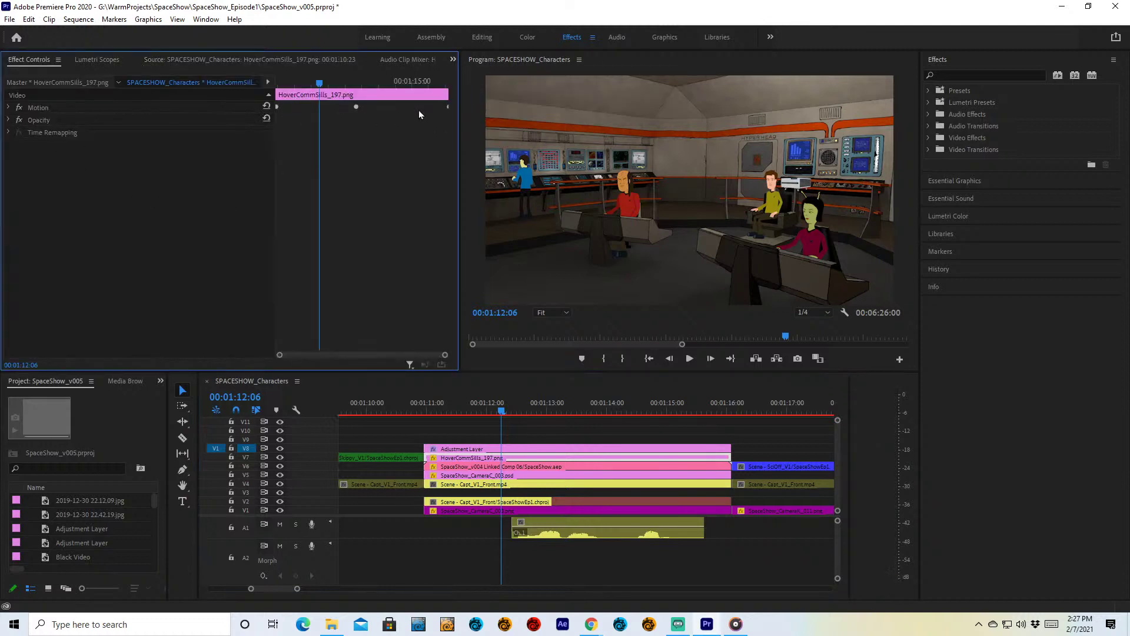
left_click(511, 454)
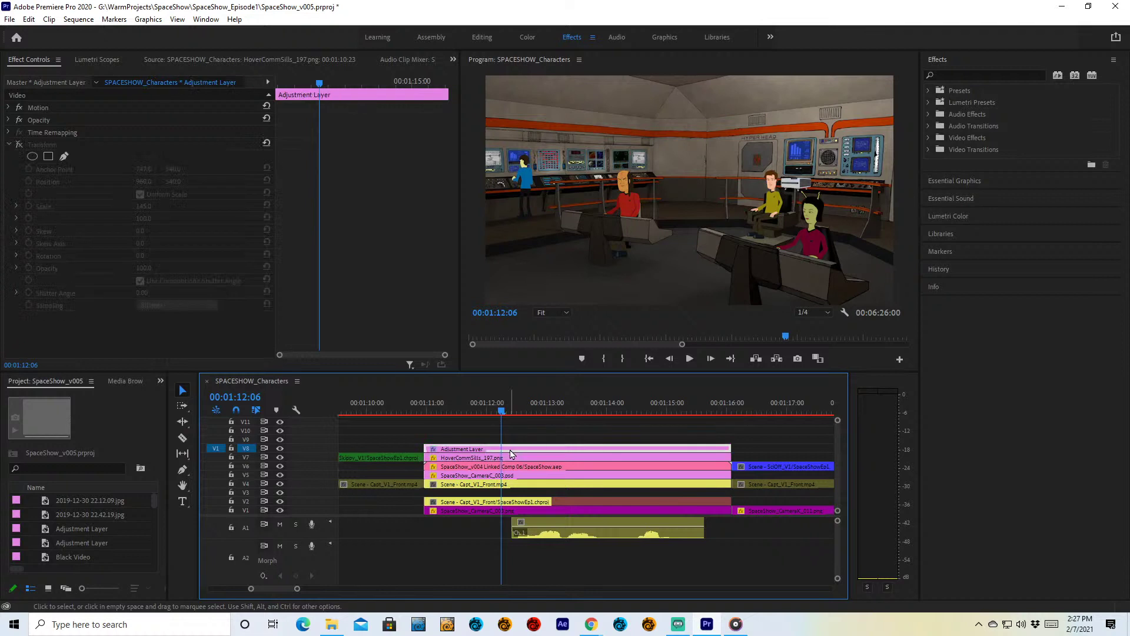
left_click(522, 434)
- Show a longer stretch of the SPACESHOW_Characters timeline and inspect frames from several shots between 00:01:07:08 and 00:01:36:01
left_click_drag(621, 408, 702, 408)
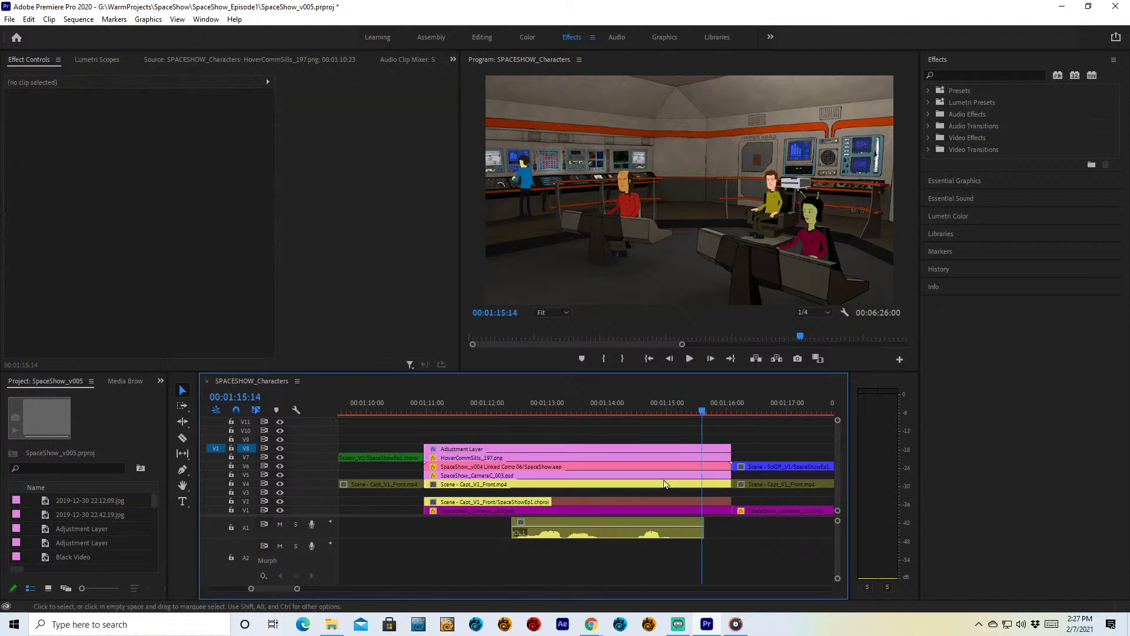
left_click_drag(297, 589, 335, 601)
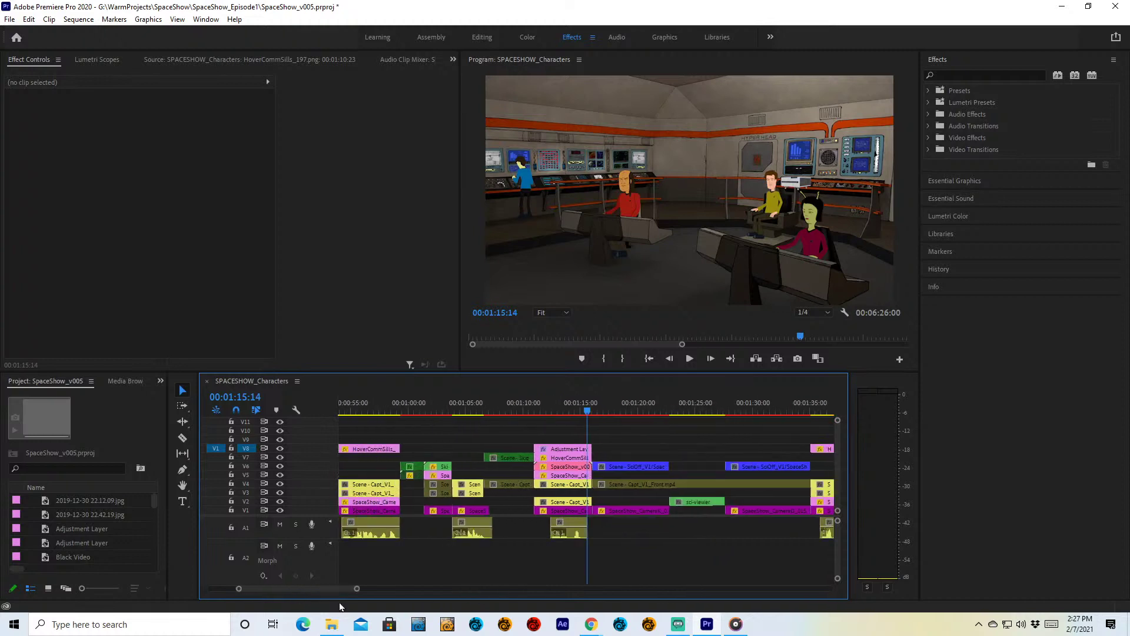
left_click(638, 403)
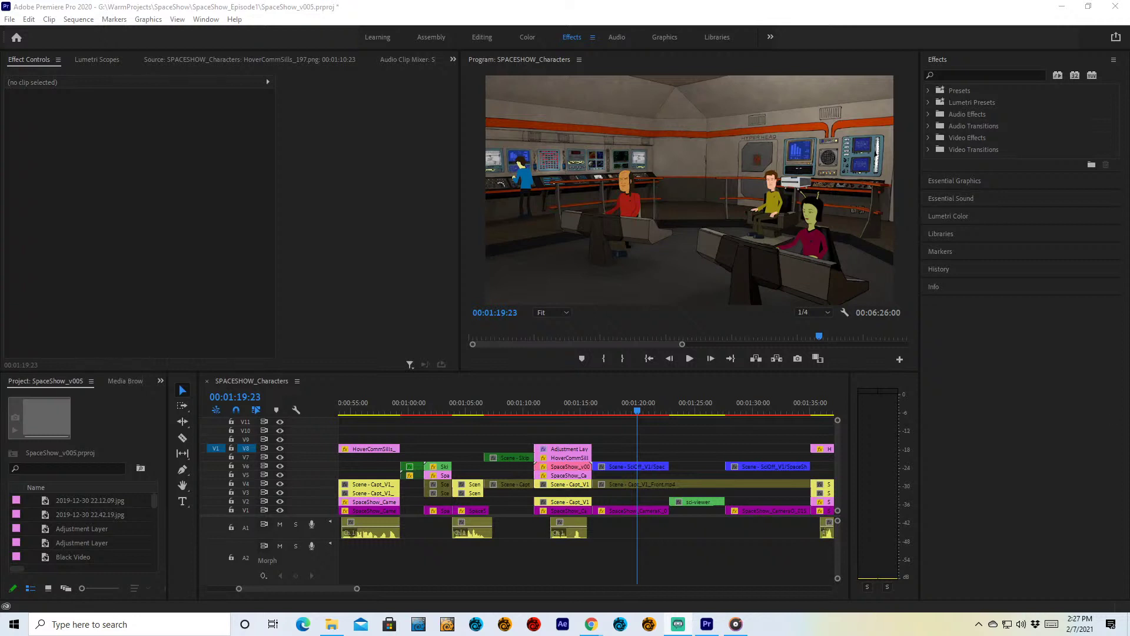
left_click_drag(682, 344, 877, 365)
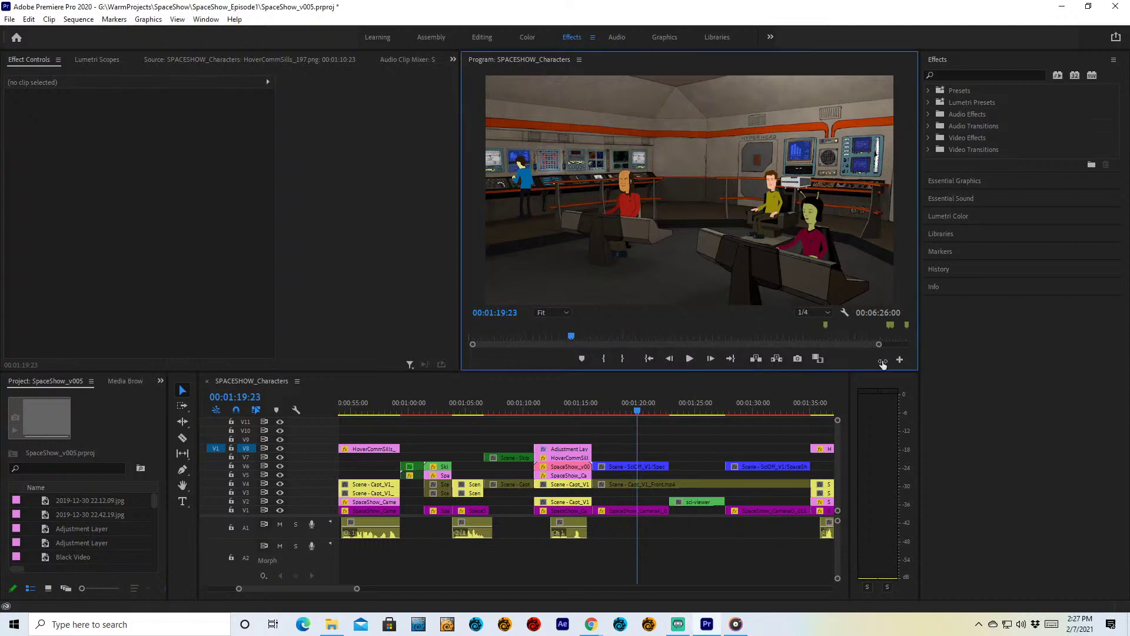
left_click(765, 407)
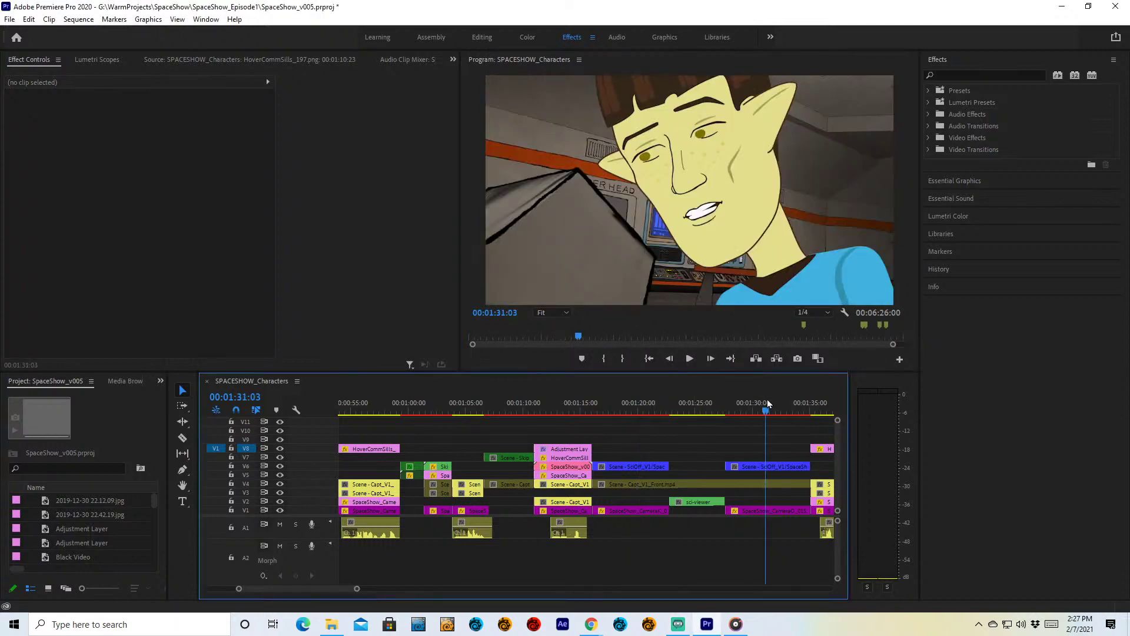
left_click(823, 405)
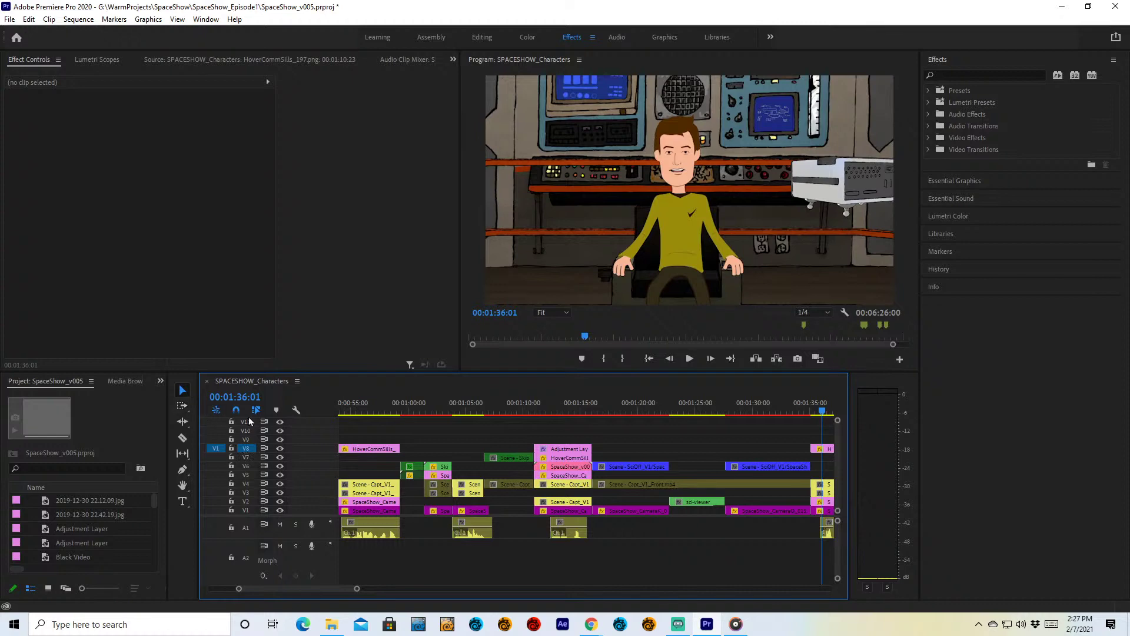
left_click(494, 400)
- Widen and heighten the Project panel to show more of the project's items
left_click(297, 382)
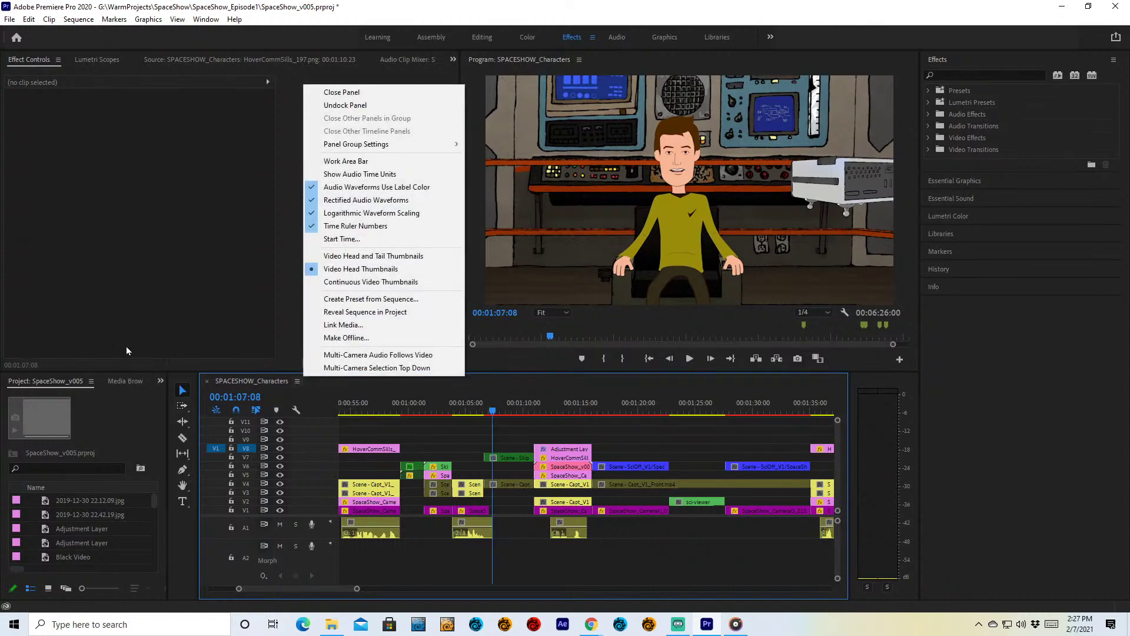
left_click(120, 528)
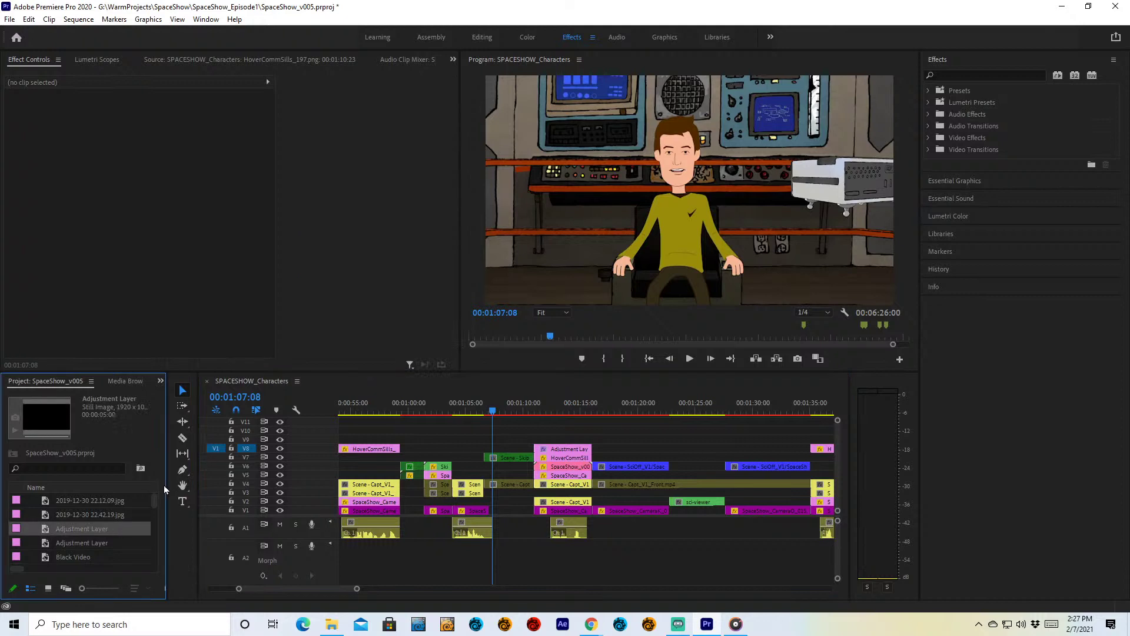
left_click_drag(166, 487, 315, 475)
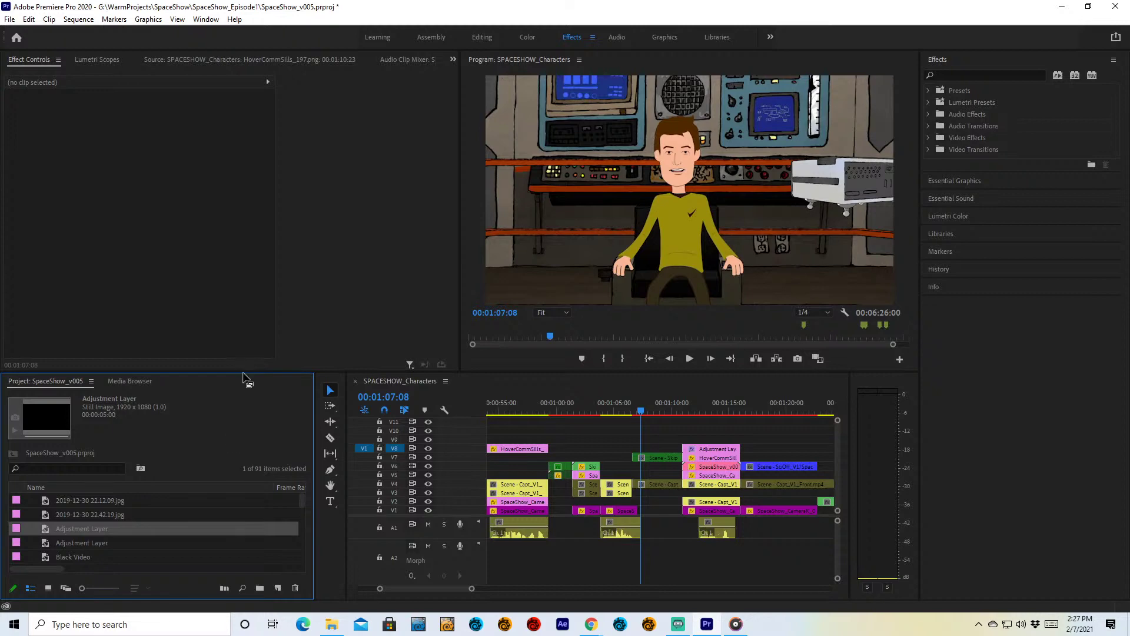
left_click_drag(247, 371, 247, 263)
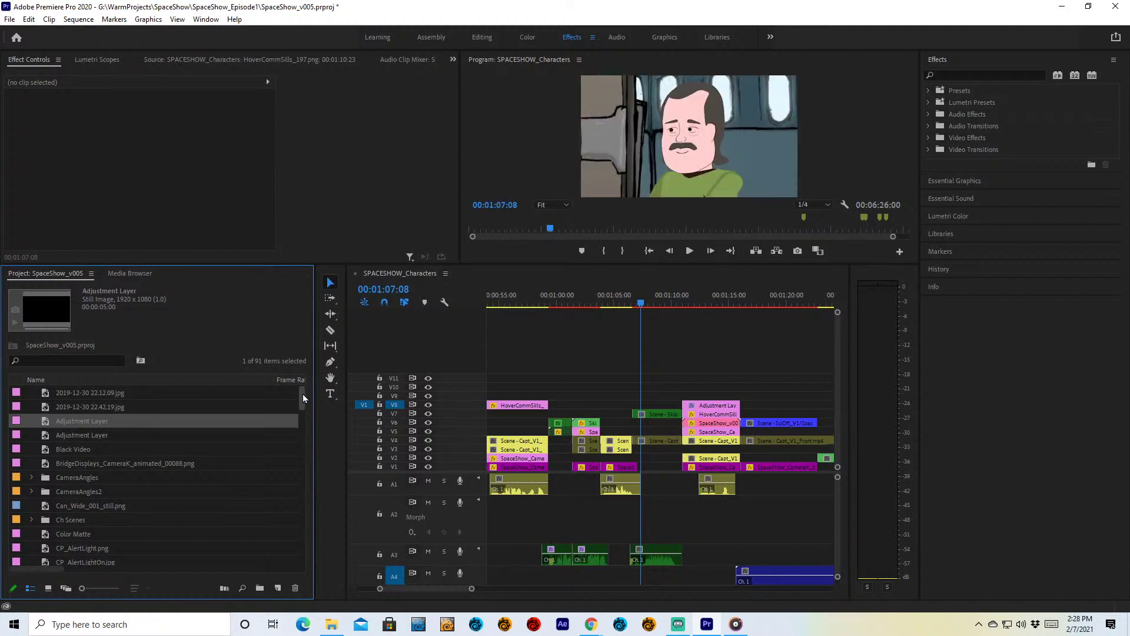
- Find SpaceShow_OpeningShot_EndofShot.mp4 in the project and play it in the source monitor, making the monitor taller
left_click_drag(303, 394, 307, 454)
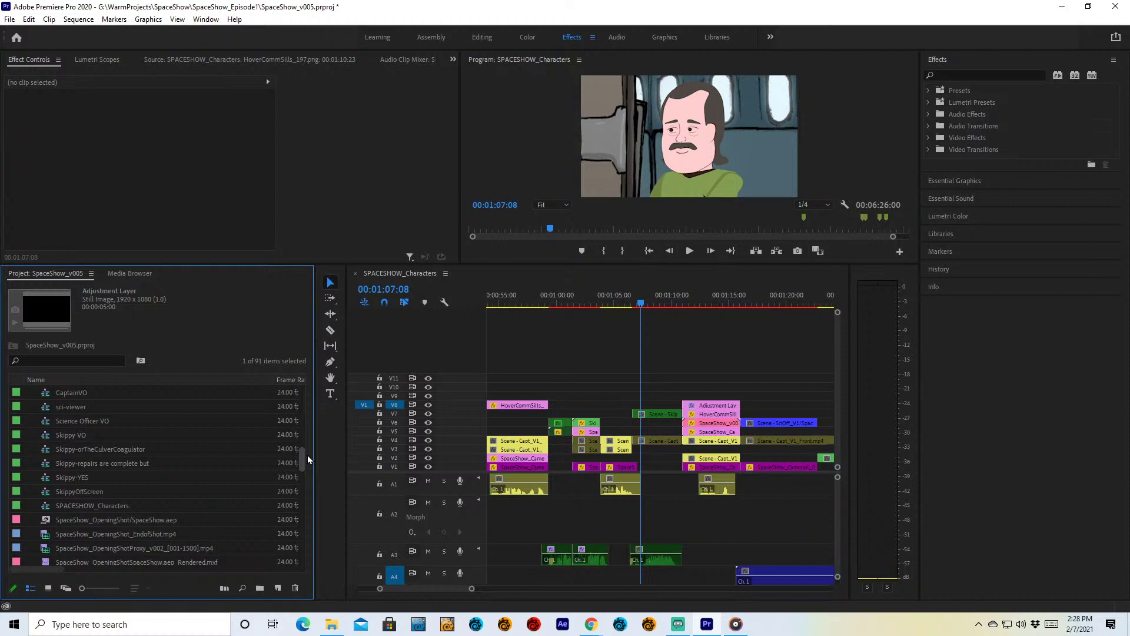
left_click_drag(307, 454, 313, 468)
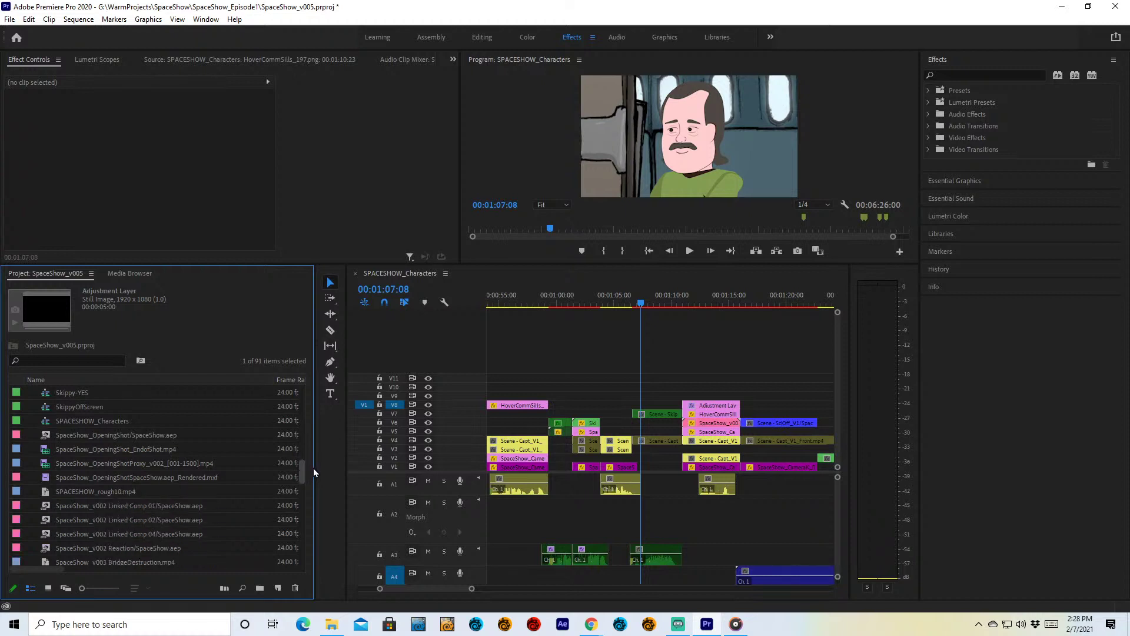
double_click(150, 447)
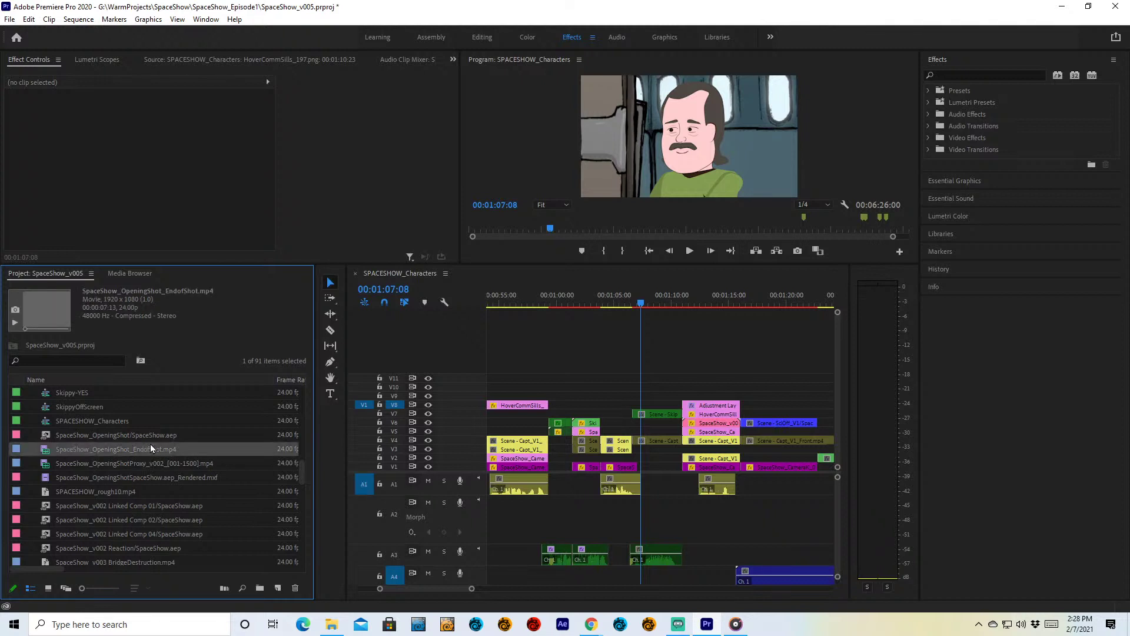
left_click(229, 253)
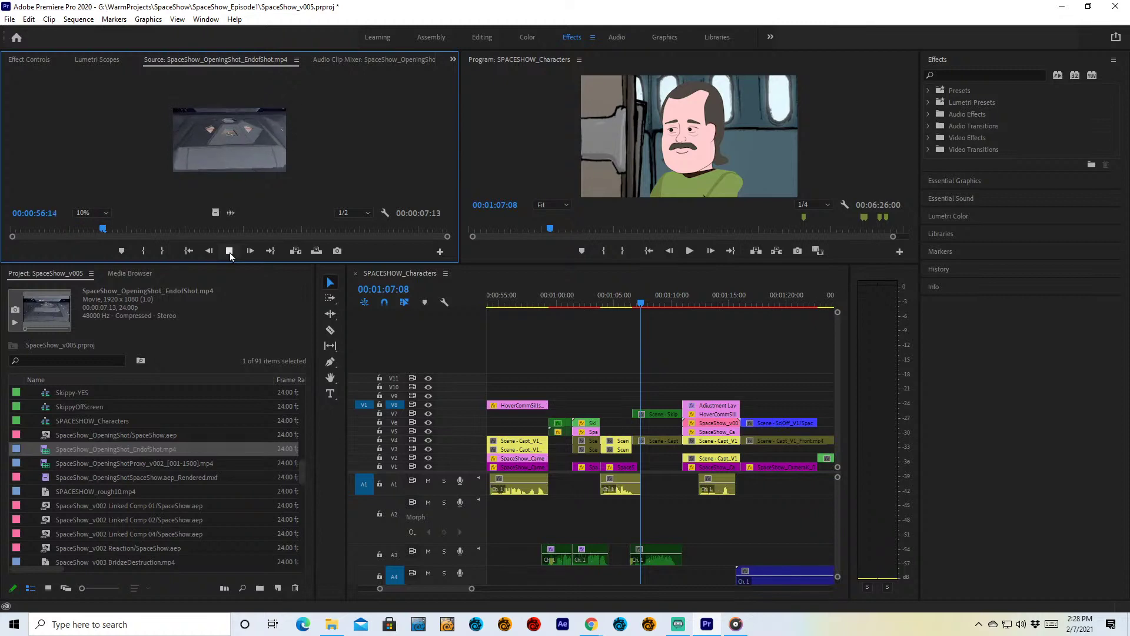
left_click_drag(233, 263, 236, 324)
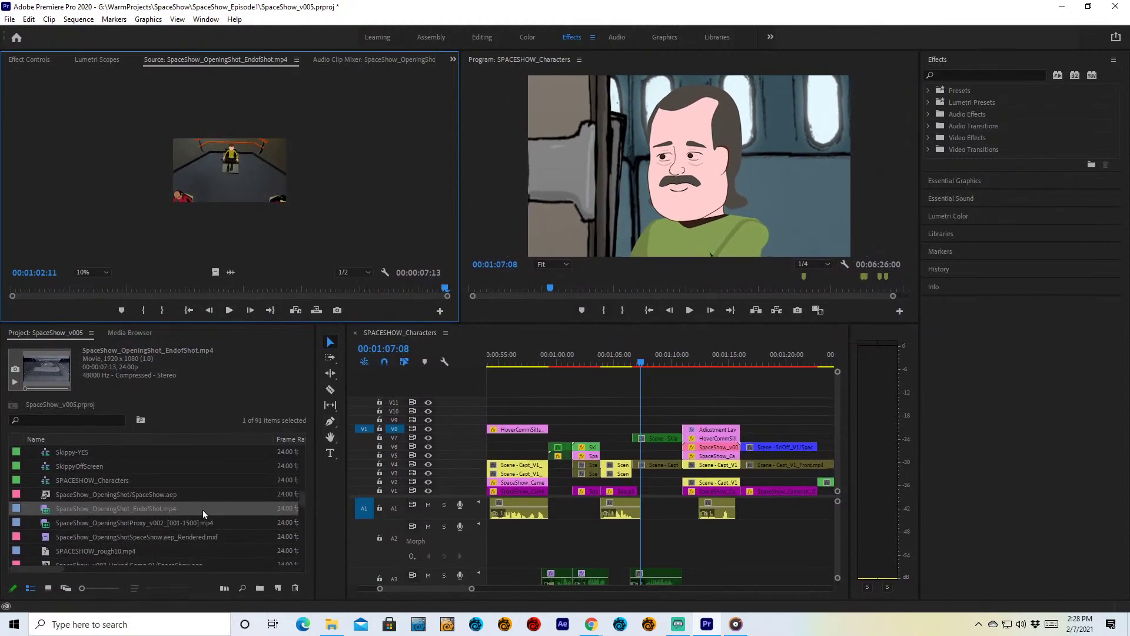
- Find Can_Wide.mp4 in the project and play it in the source monitor
scroll(204, 512, "down", 1)
scroll(203, 511, "down", 4)
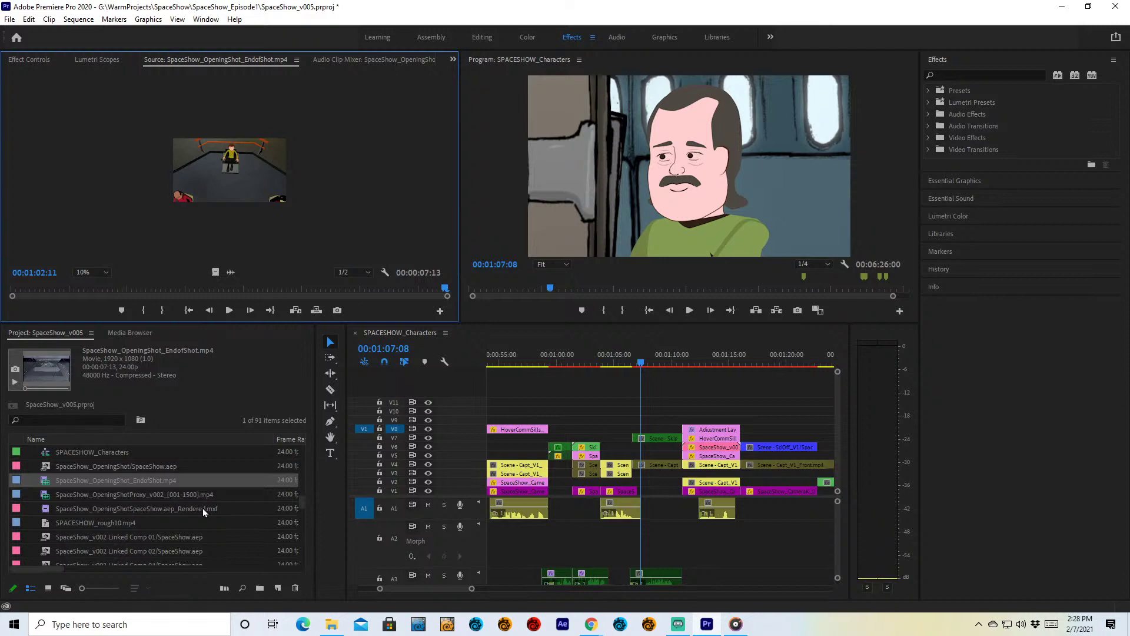
scroll(202, 508, "down", 5)
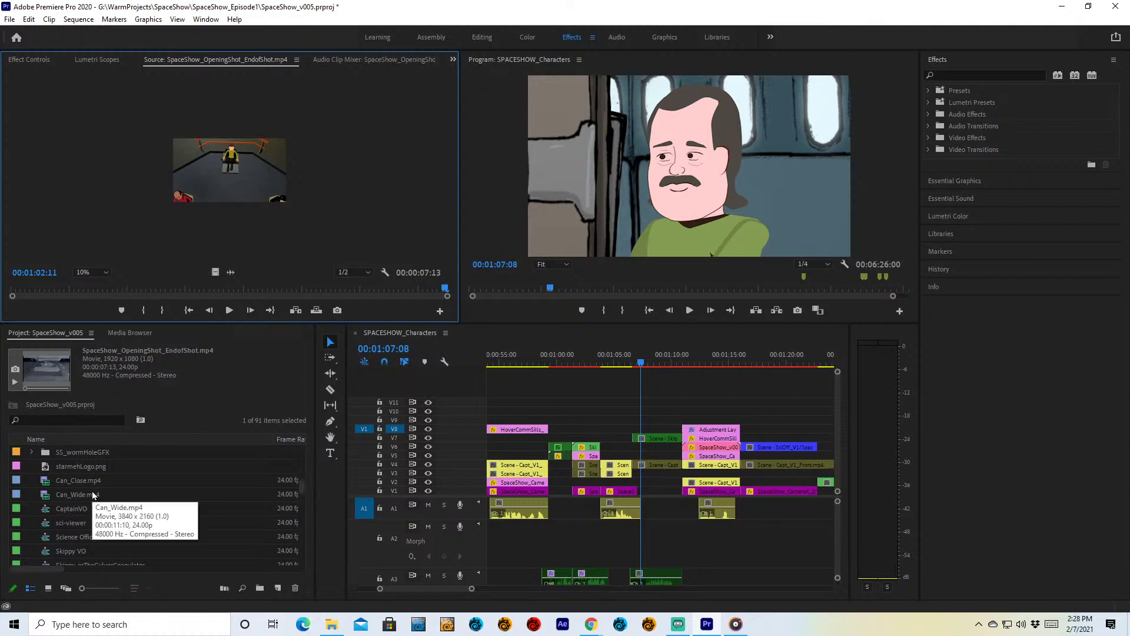
double_click(92, 494)
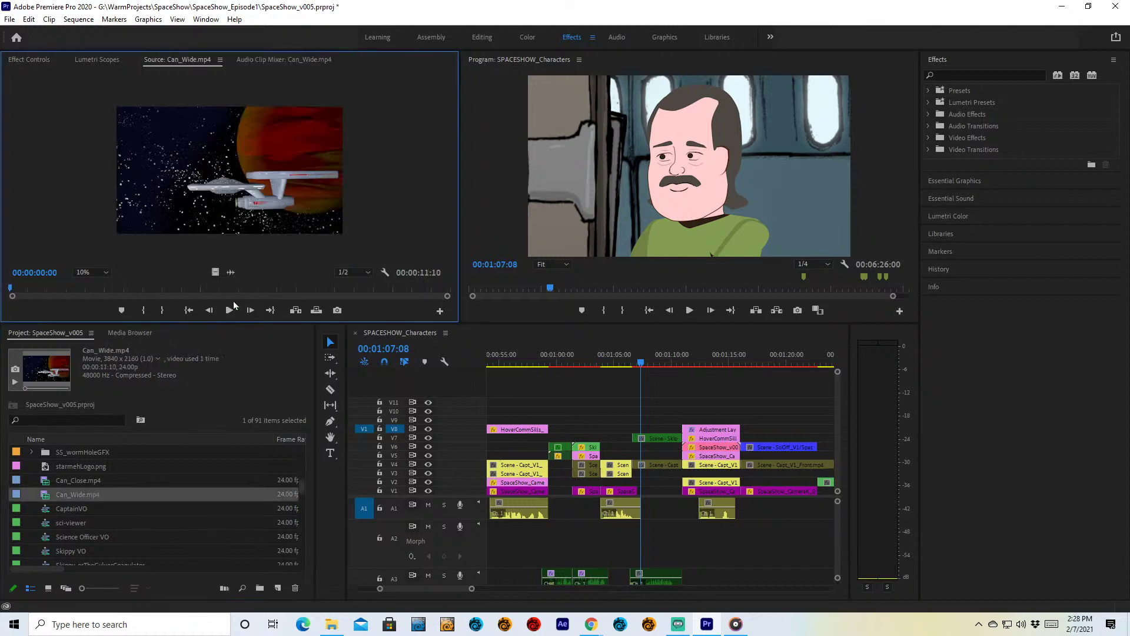
left_click(234, 309)
- Enlarge the source monitor and replay Can_Wide.mp4 from an earlier frame, ending with the monitor's height reduced
left_click_drag(462, 220, 743, 194)
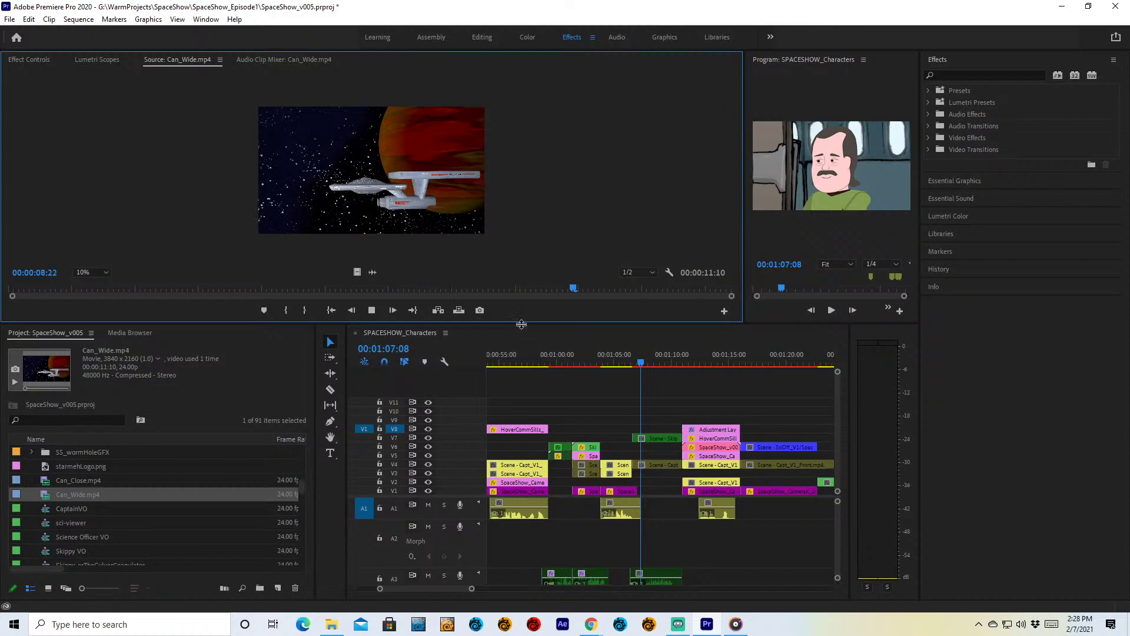
left_click_drag(521, 323, 520, 454)
left_click(281, 419)
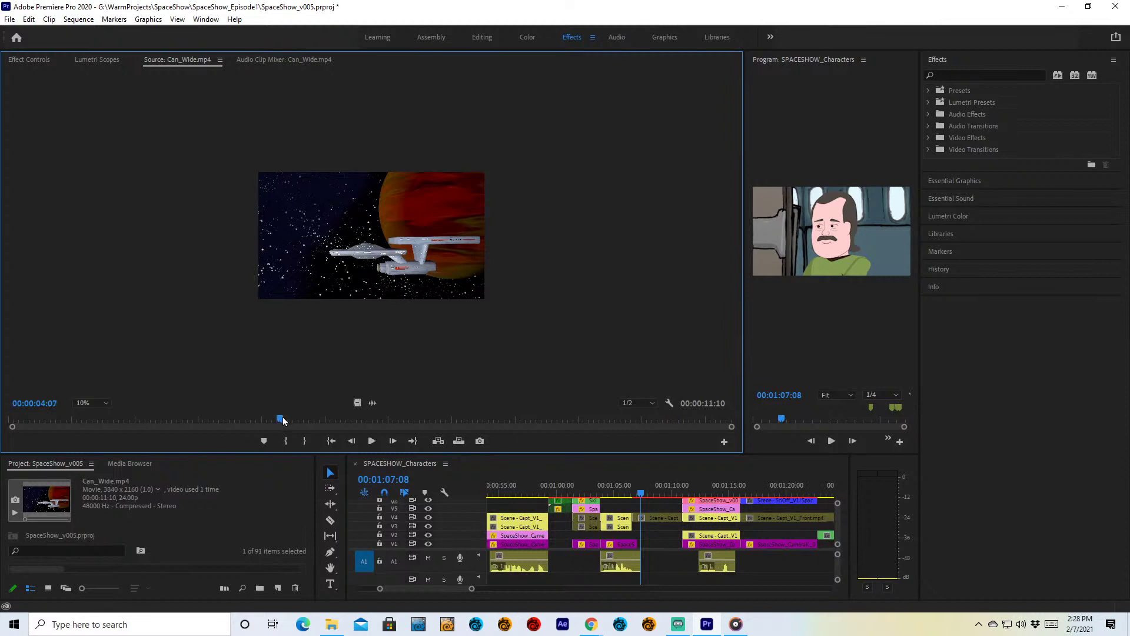
left_click(215, 419)
left_click(371, 441)
left_click_drag(366, 456, 371, 319)
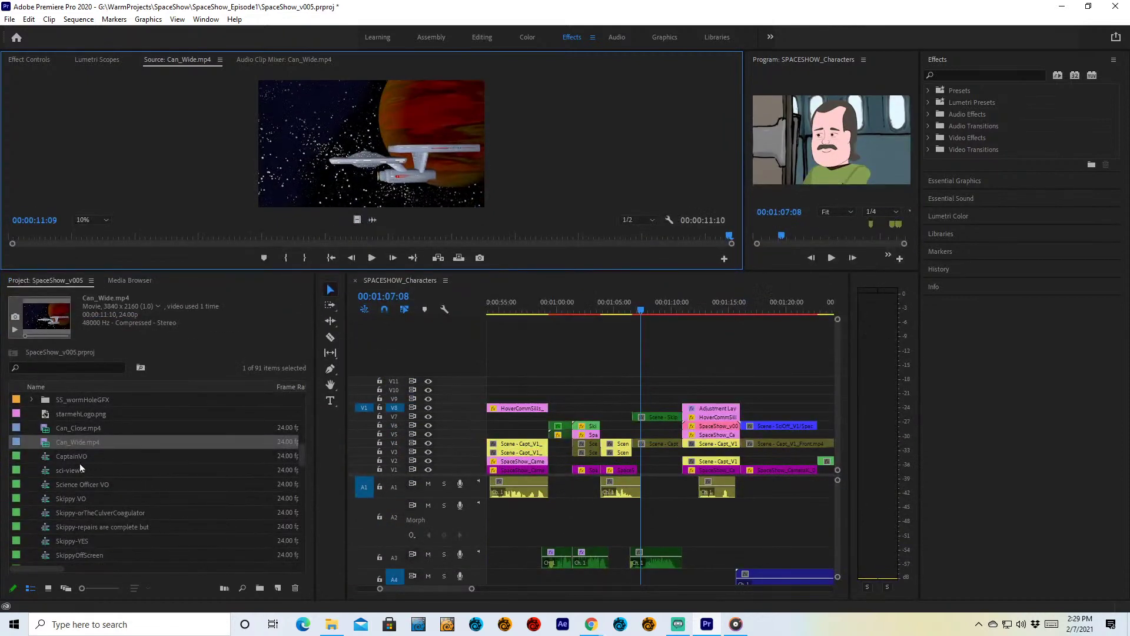
- Browse the project's items for the Star Meh sequence and open it in the timeline
scroll(127, 475, "up", 3)
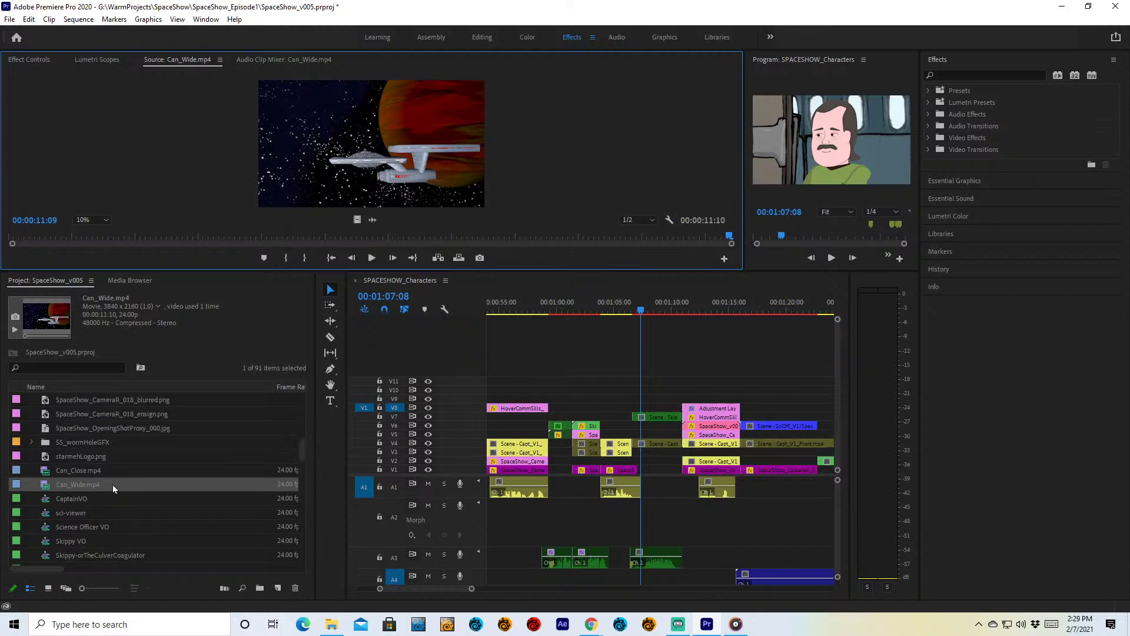
scroll(110, 472, "up", 5)
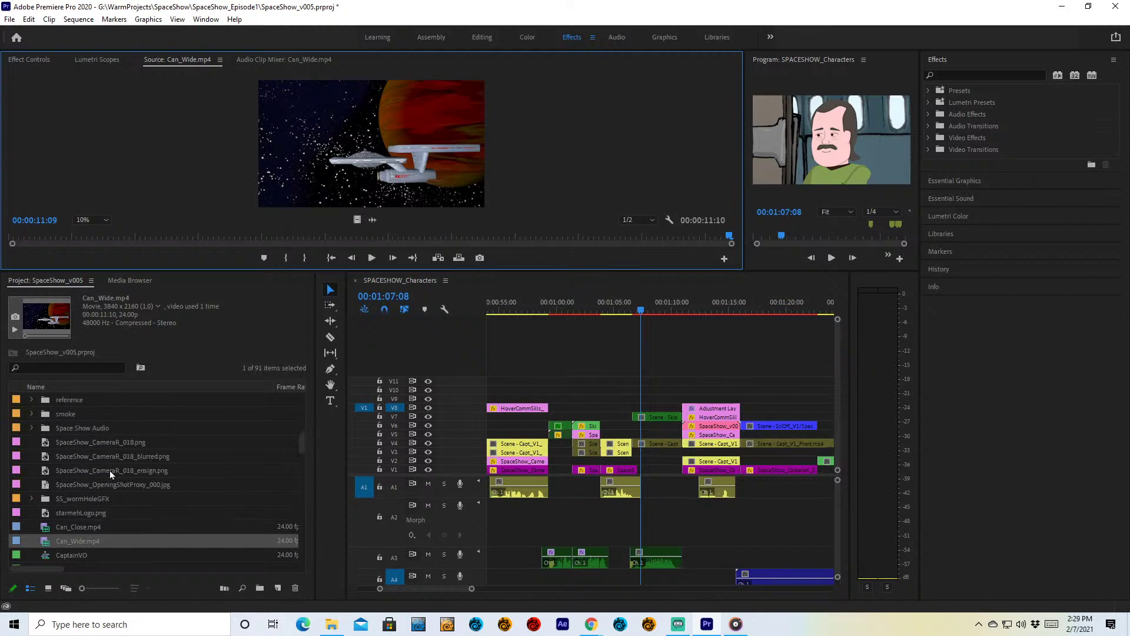
scroll(110, 471, "up", 1)
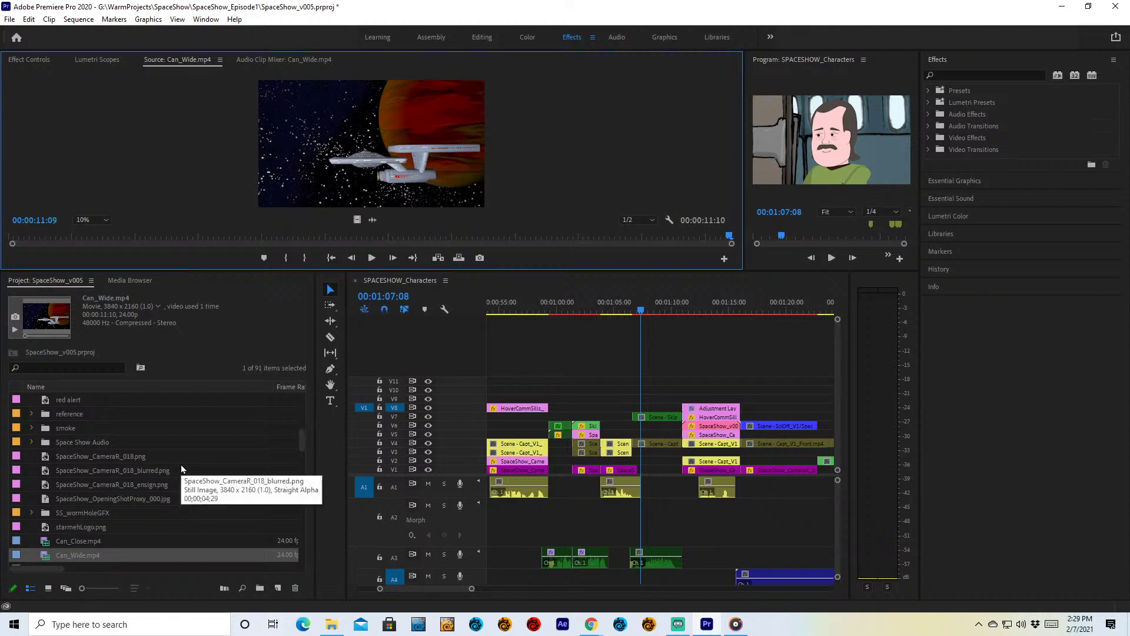
scroll(182, 464, "up", 15)
scroll(179, 462, "down", 20)
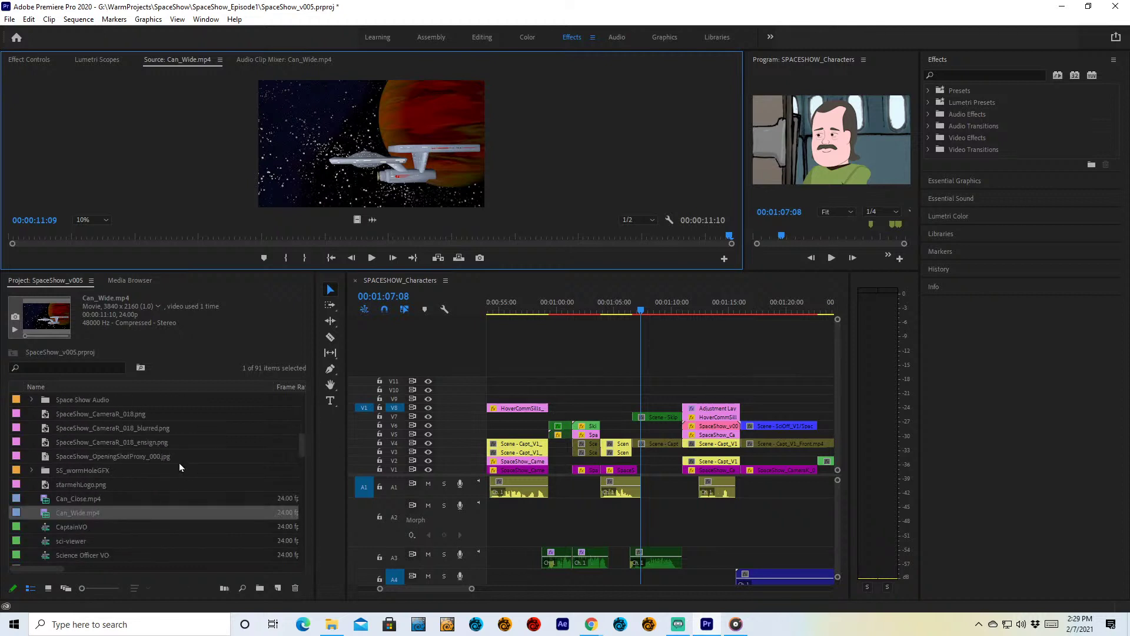
scroll(179, 463, "down", 4)
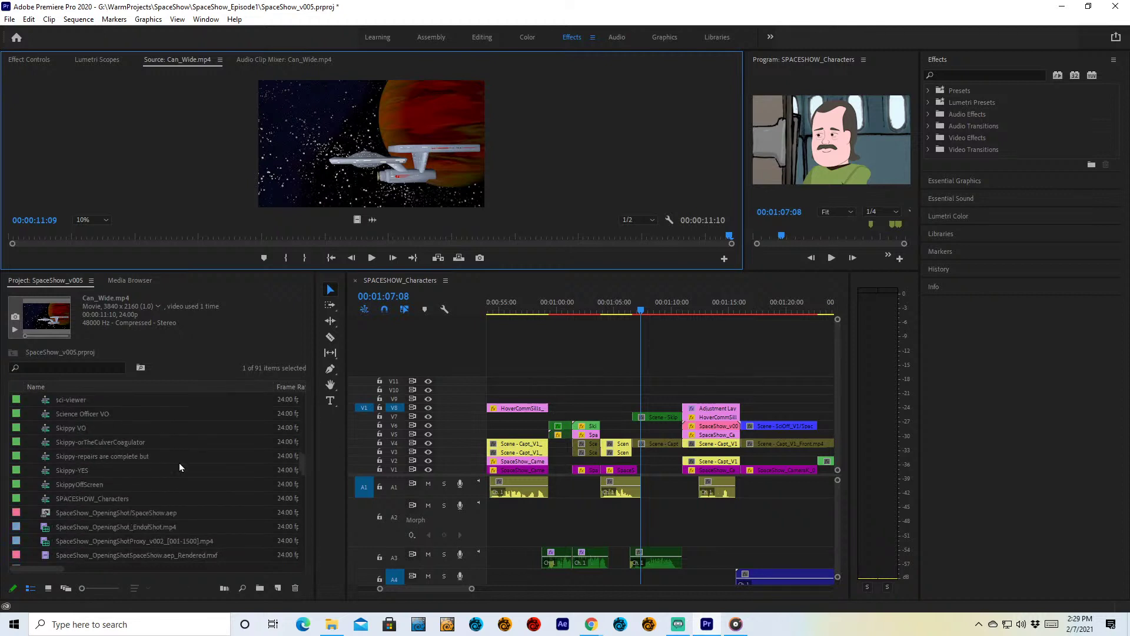
left_click(91, 446)
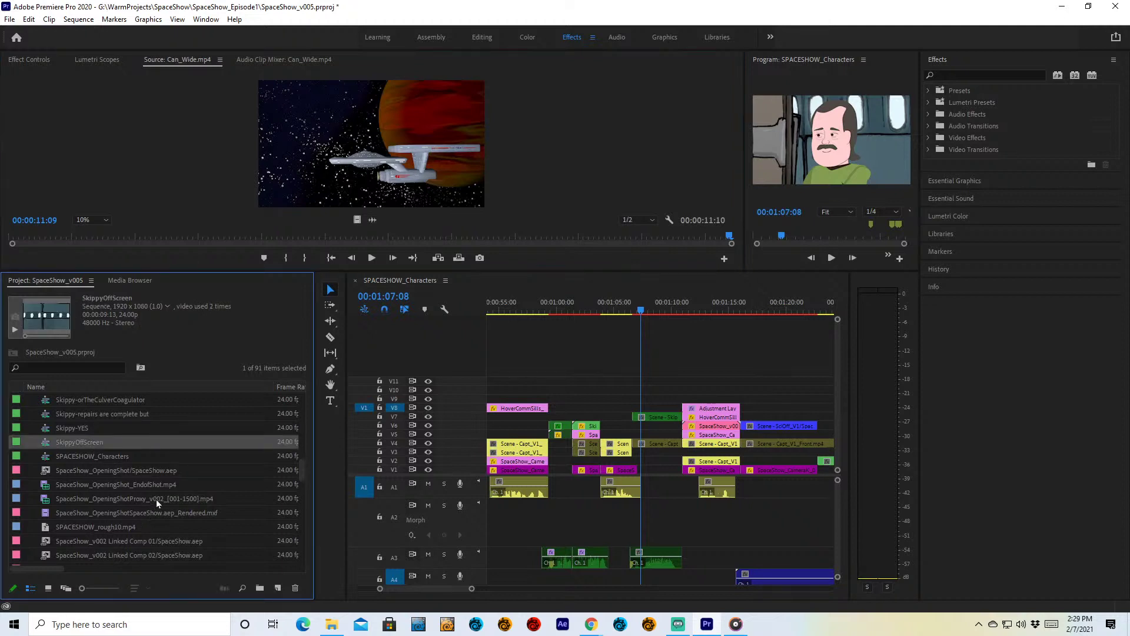
left_click(172, 499)
scroll(172, 499, "down", 6)
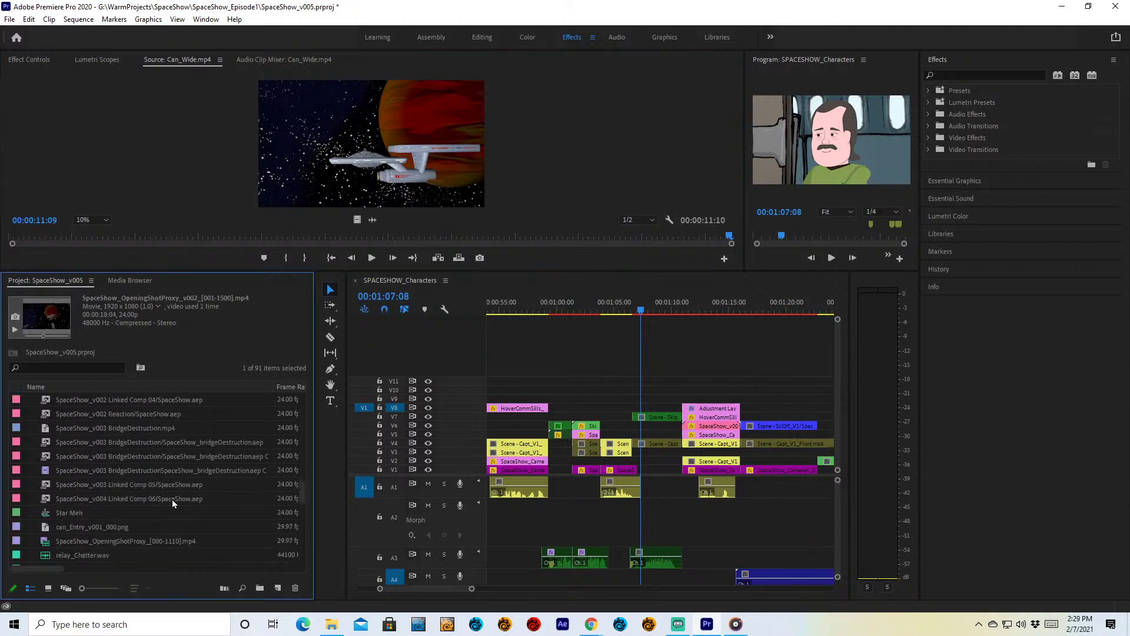
double_click(80, 508)
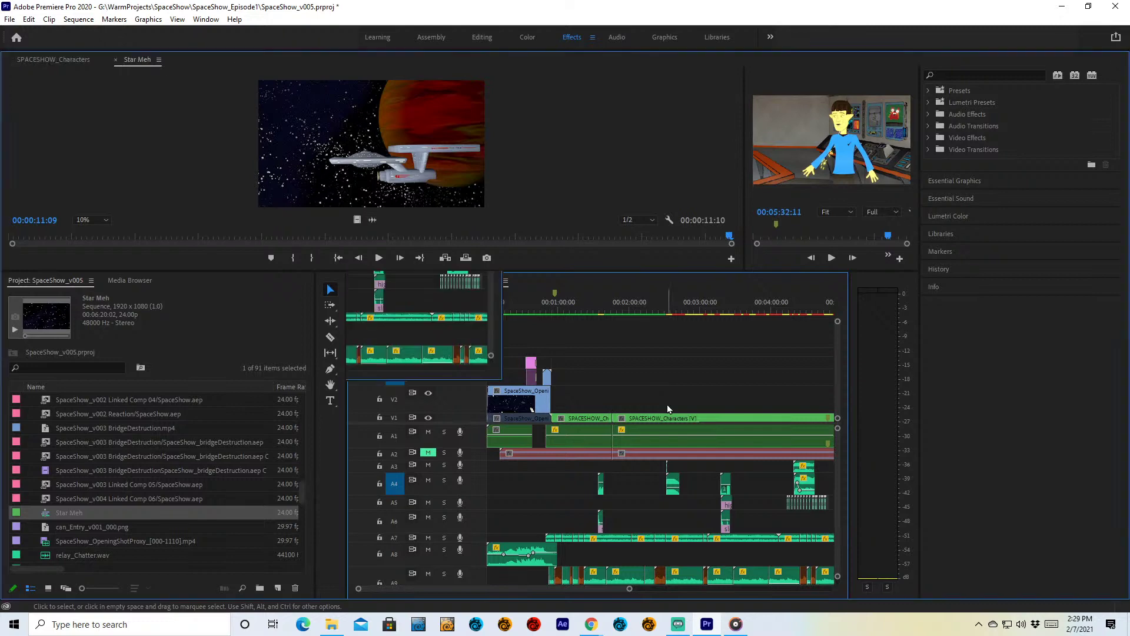
- Maximize the Star Meh timeline and zoom in on its tracks around 00:05:32:11
key("grave")
key("equal")
key("equal")
key("equal")
key("equal")
key("equal")
key("equal")
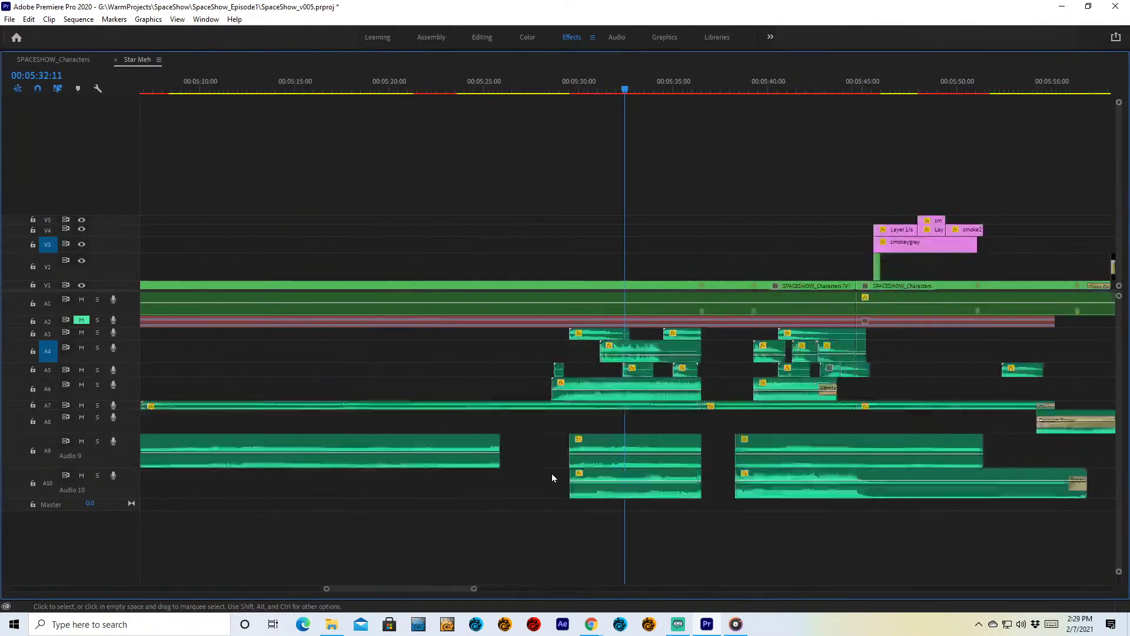
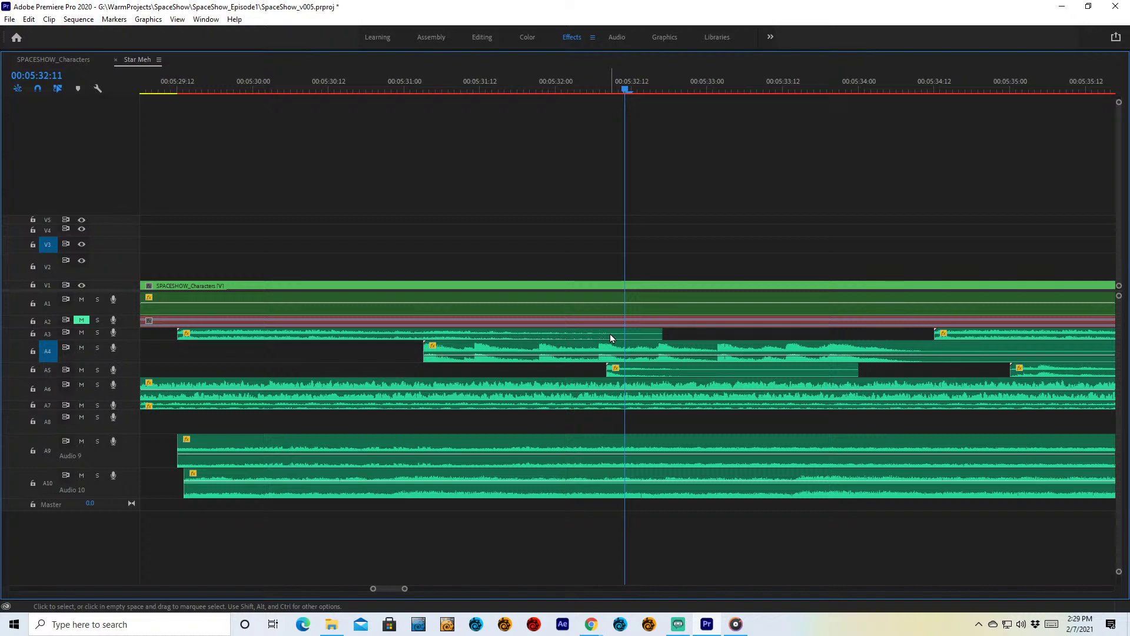
- Inspect the layered audio clips on tracks A6, A7, A9 and A10 from 00:05:29:23, selecting each in turn
left_click(247, 86)
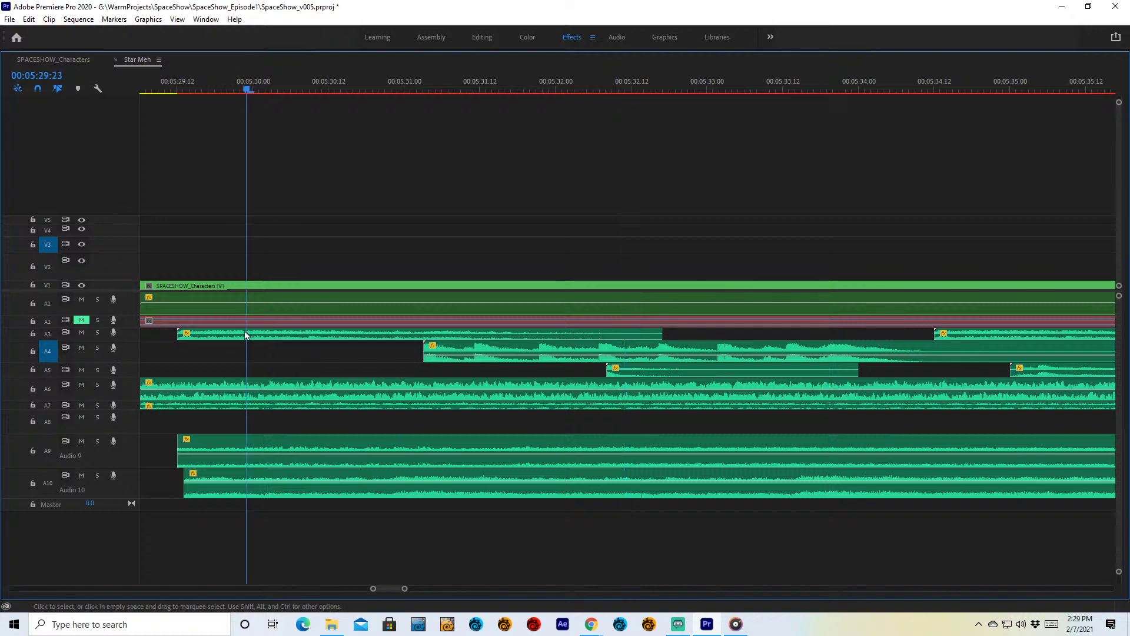
left_click(281, 383)
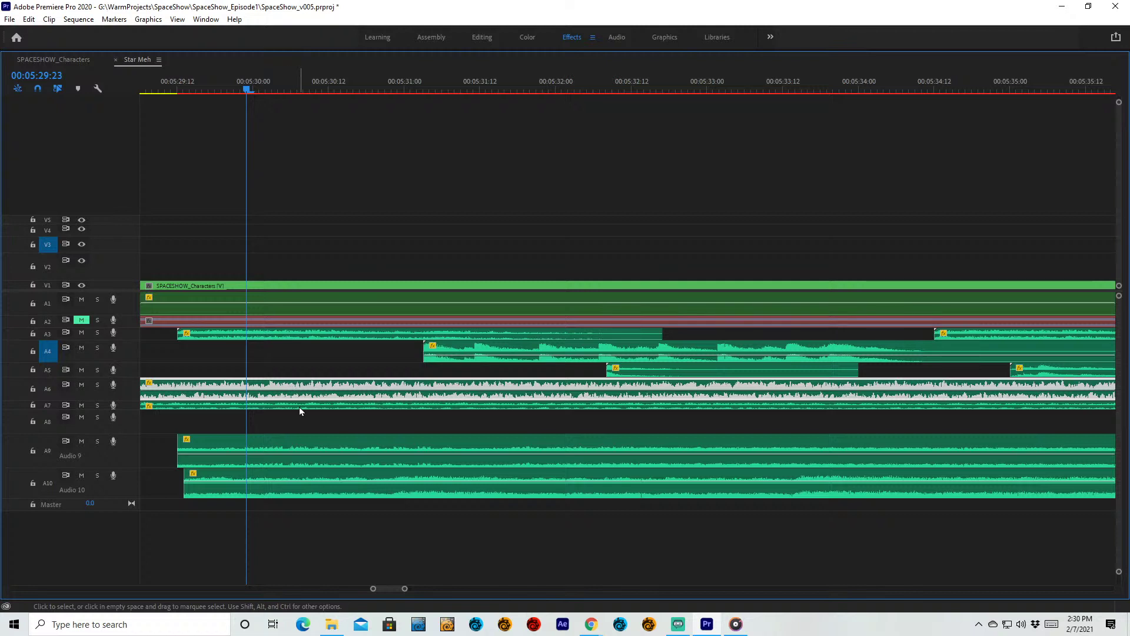
left_click(299, 407)
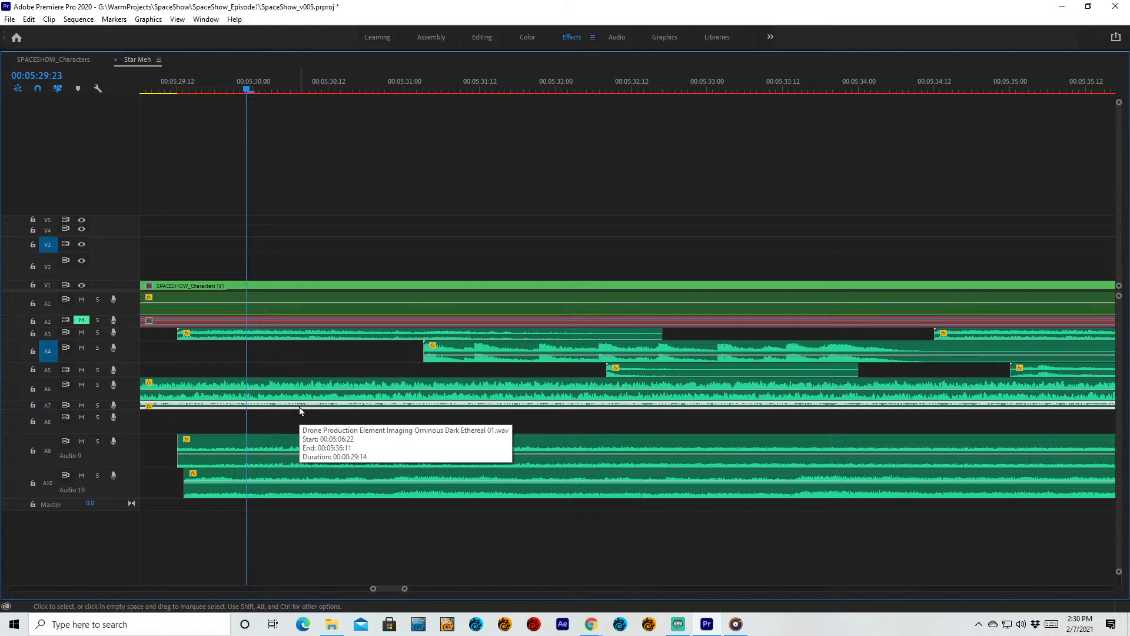
left_click(296, 441)
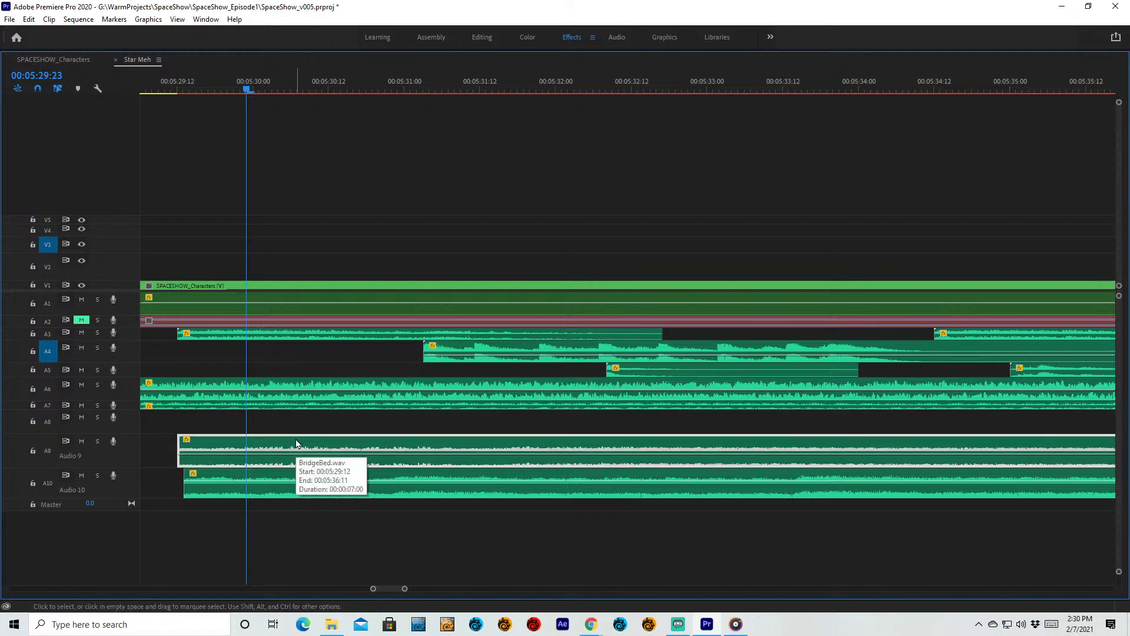
left_click(330, 486)
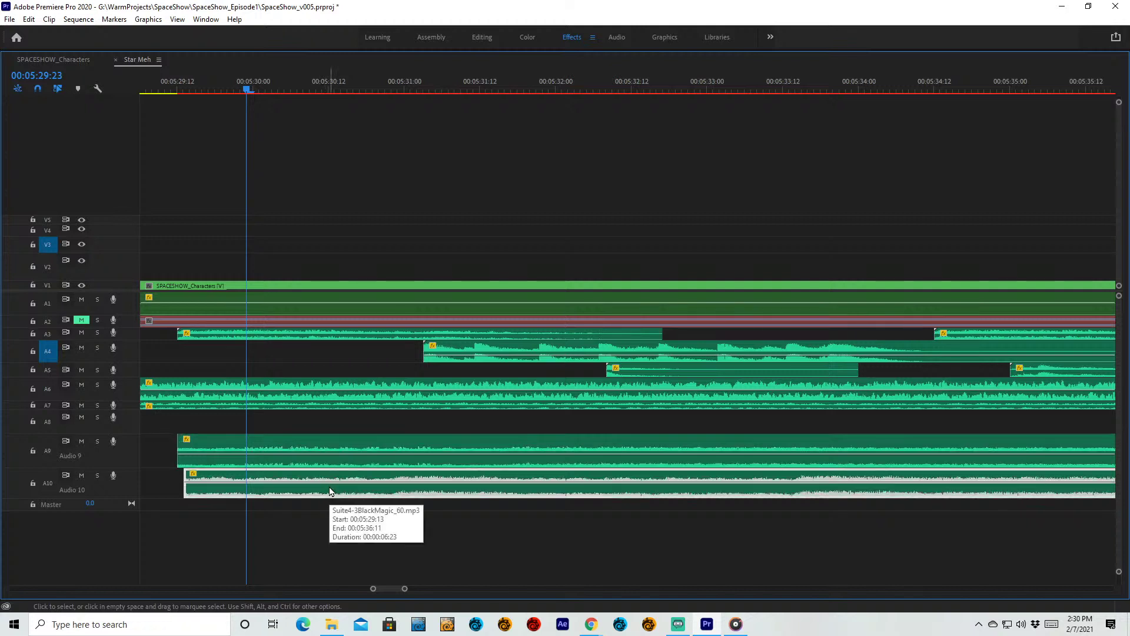
- Review the wider Star Meh edit at several earlier times and play briefly from 00:04:59:05
left_click(280, 85)
key("minus")
key("minus")
key("minus")
key("minus")
key("minus")
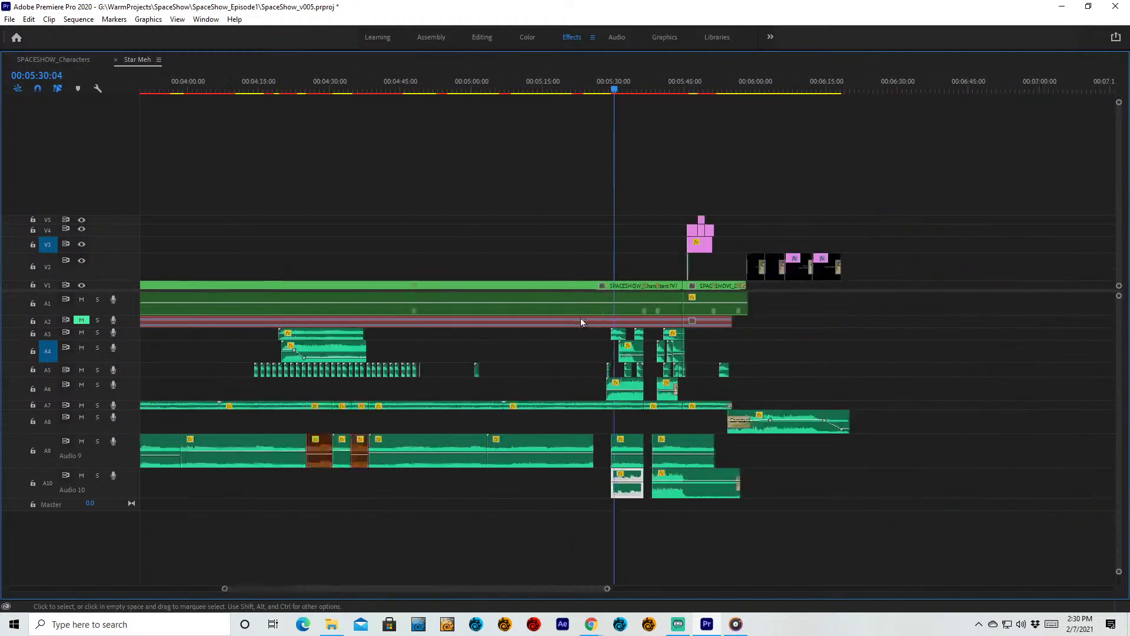
left_click(443, 82)
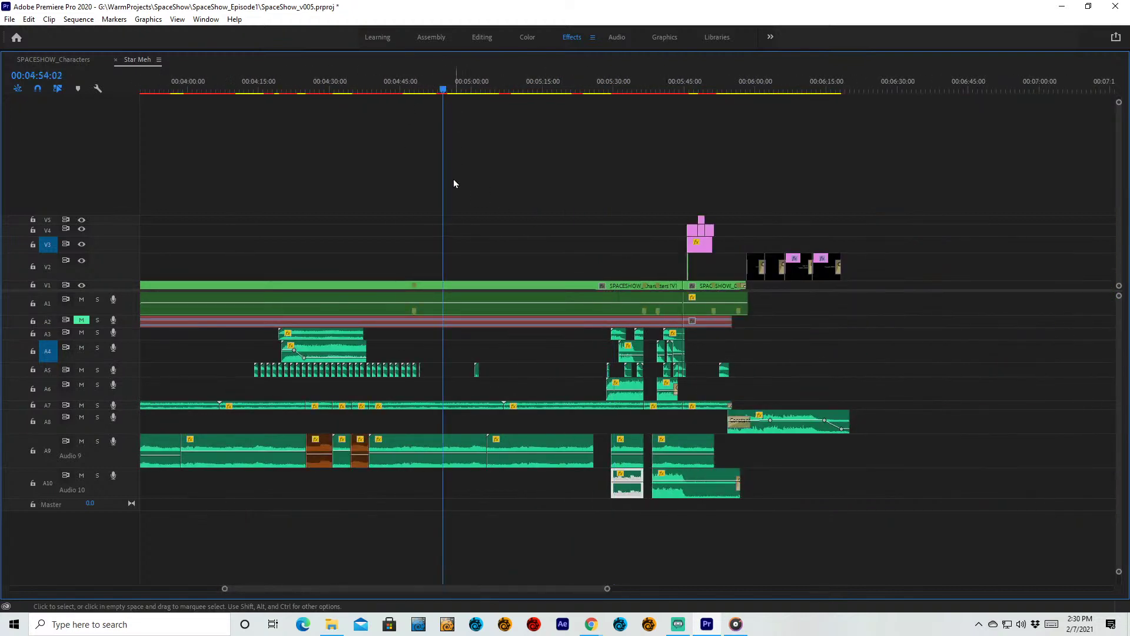
left_click(345, 83)
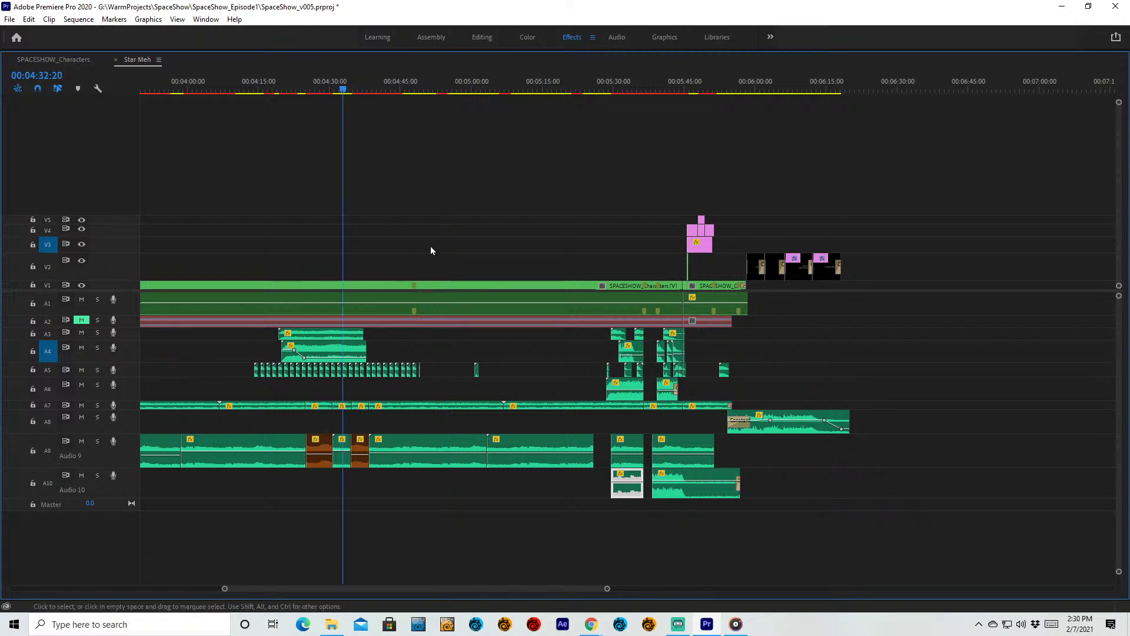
left_click(469, 86)
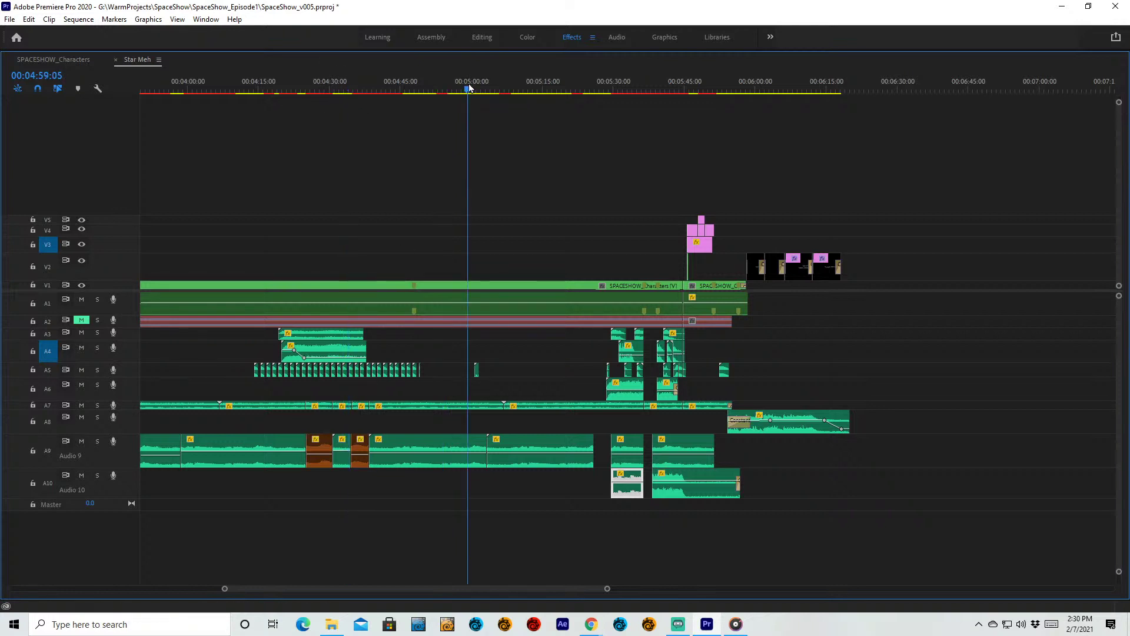
key("space")
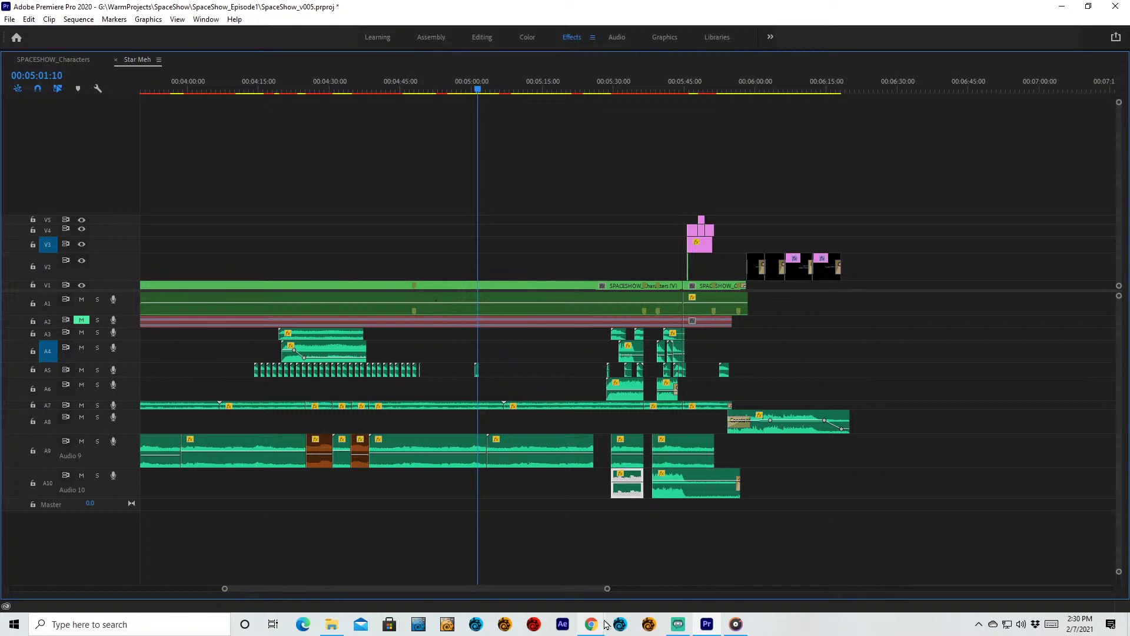
- Switch to Chrome and bring the midi.city online synthesizer window in front of the timeline
mouse_move(593, 626)
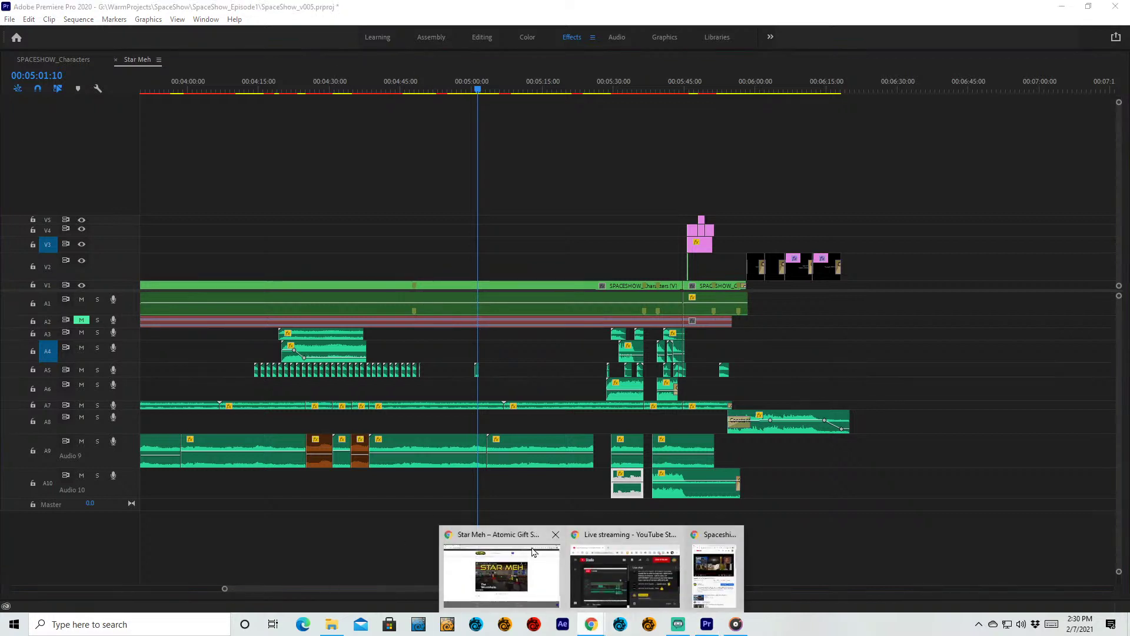
left_click(552, 556)
left_click_drag(1083, 7, 1129, 83)
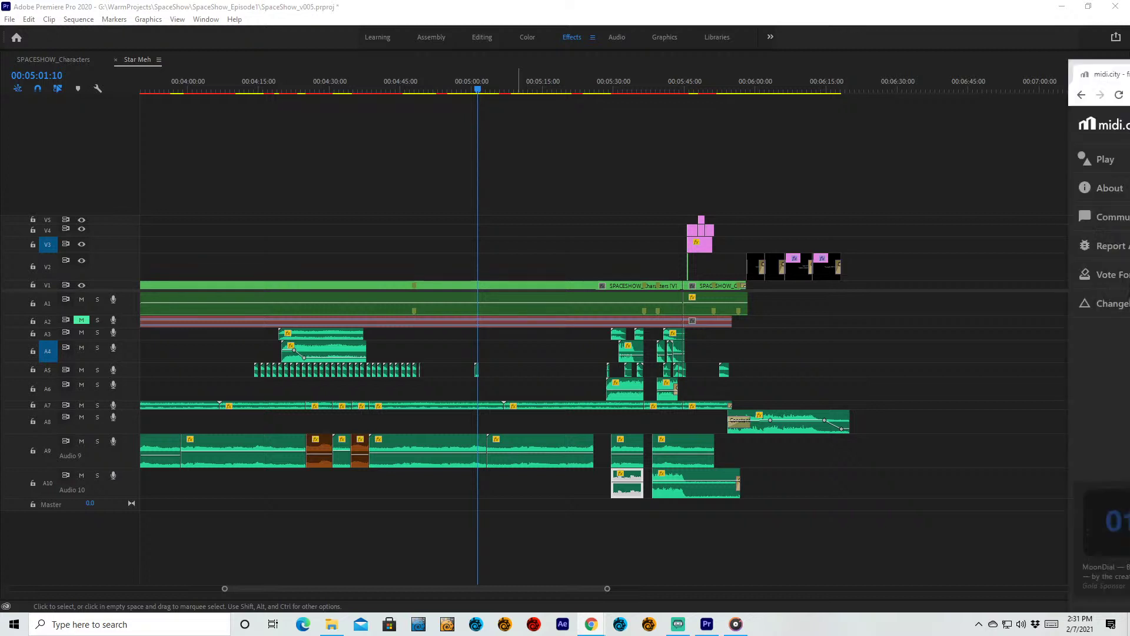
key("alt+Tab")
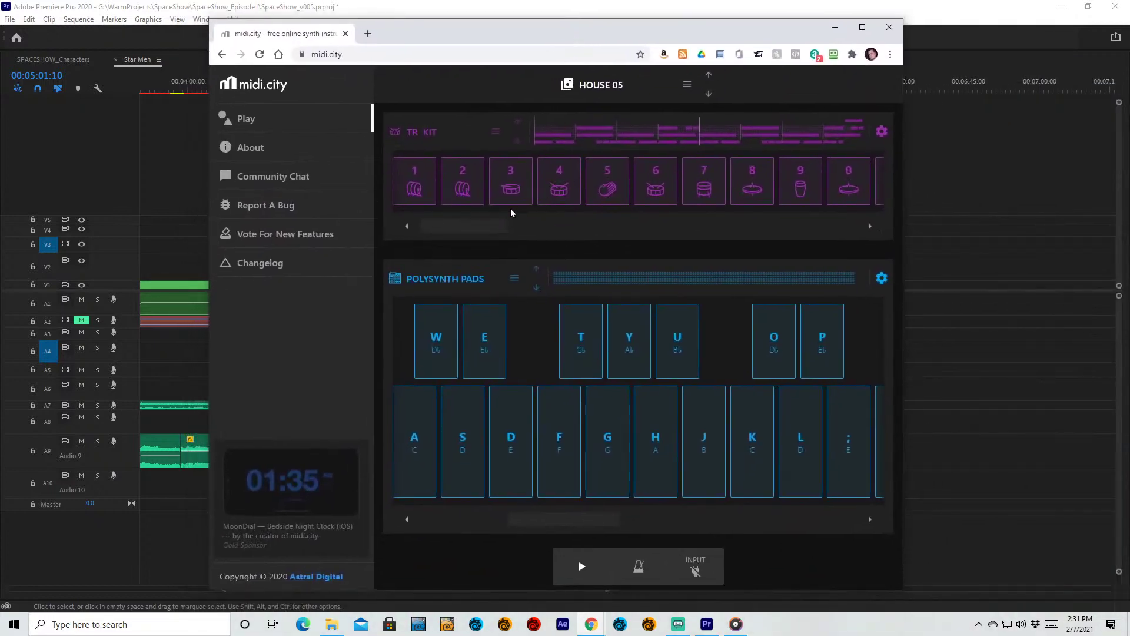
- Try out several Polysynth Pads notes on the midi.city keyboard
left_click(436, 331)
left_click(479, 345)
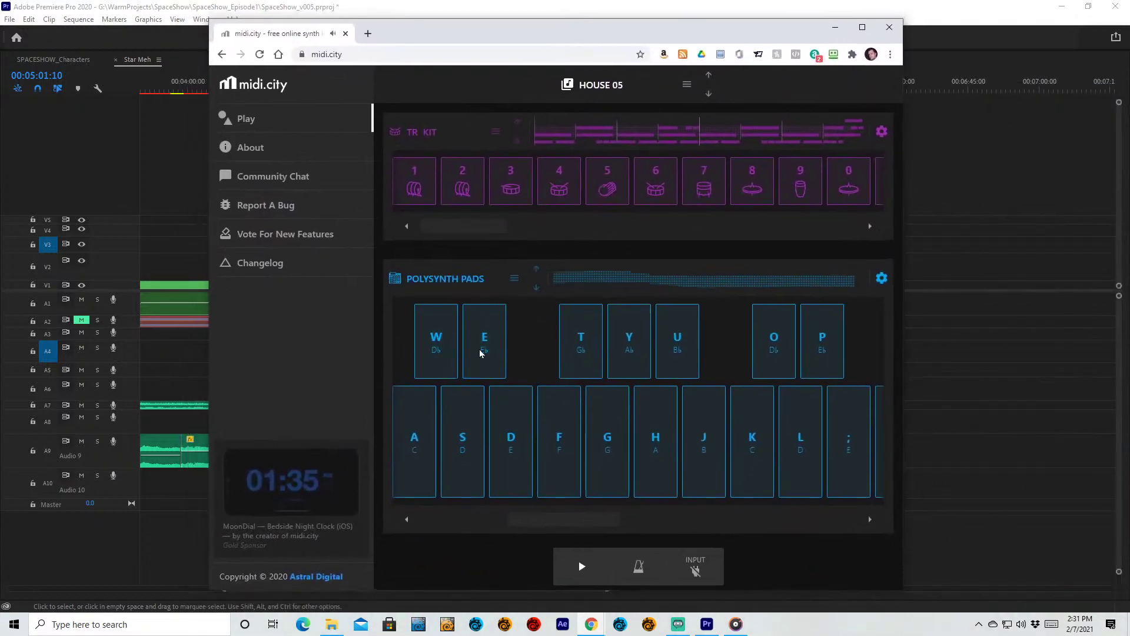
left_click(662, 412)
left_click(622, 323)
left_click(587, 372)
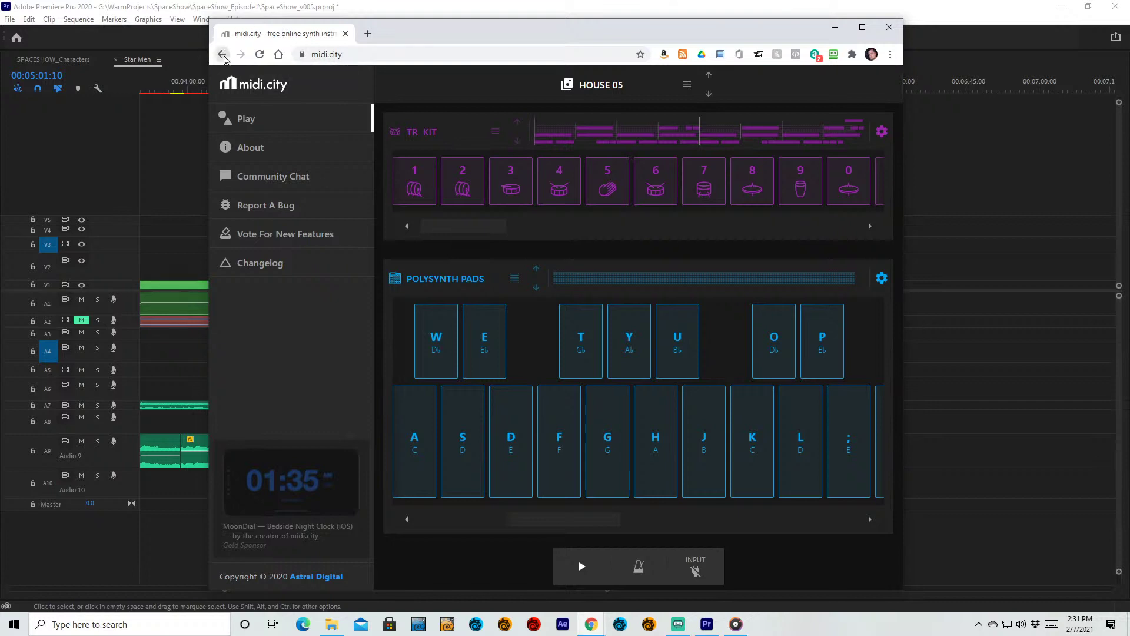
- Return to the "online synthesizer" search results and open the Online Synths page at synth.playtronica.com
right_click(223, 55)
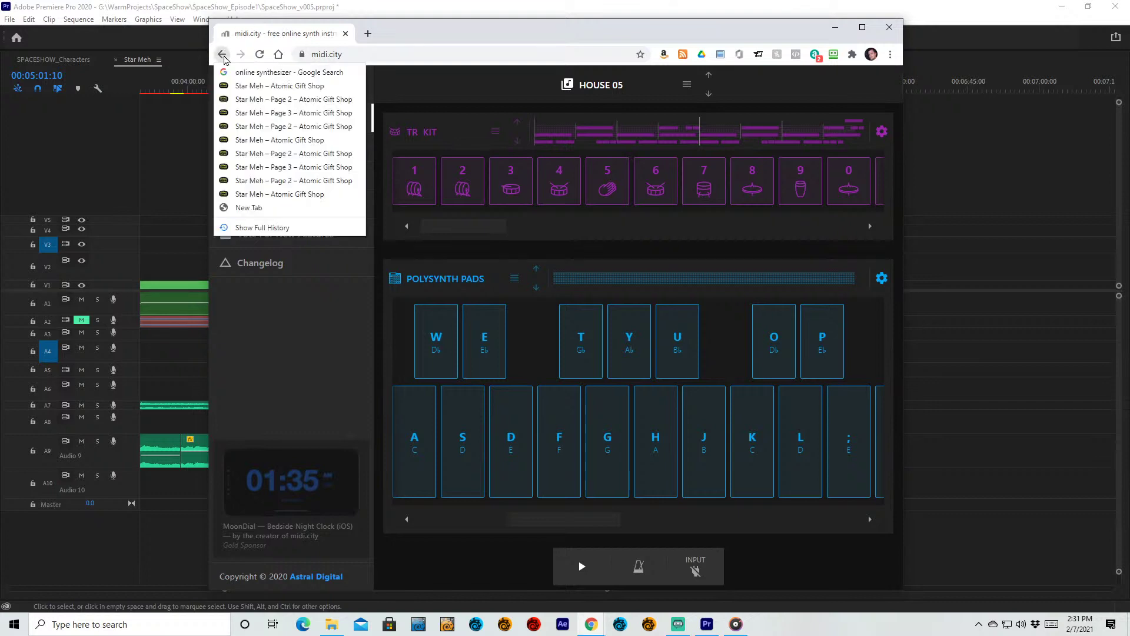
left_click(236, 71)
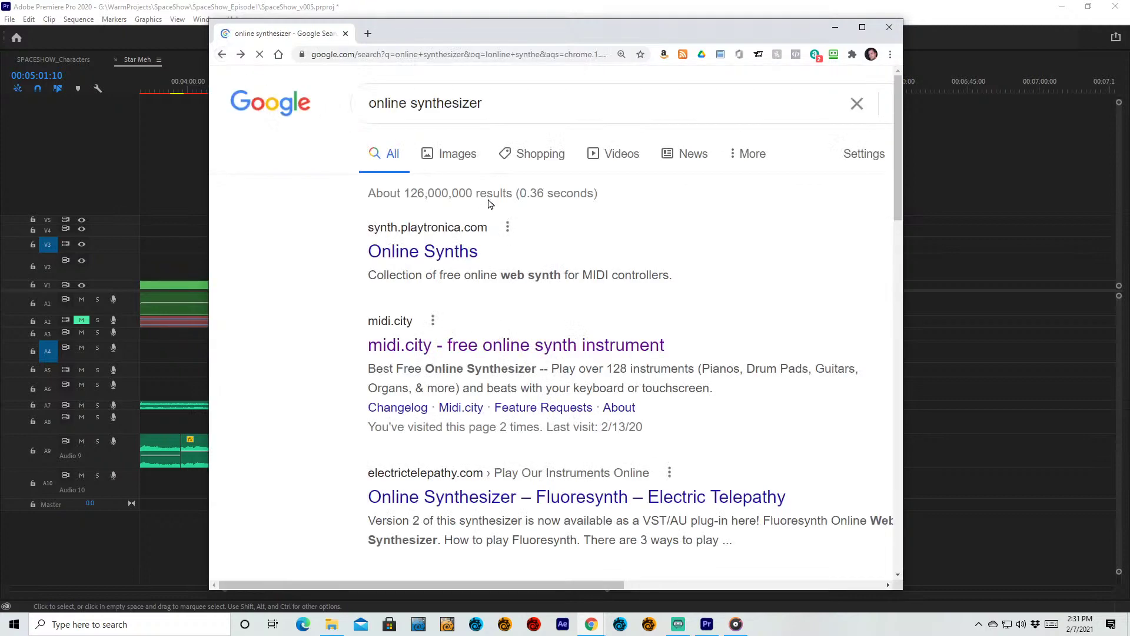
left_click(470, 253)
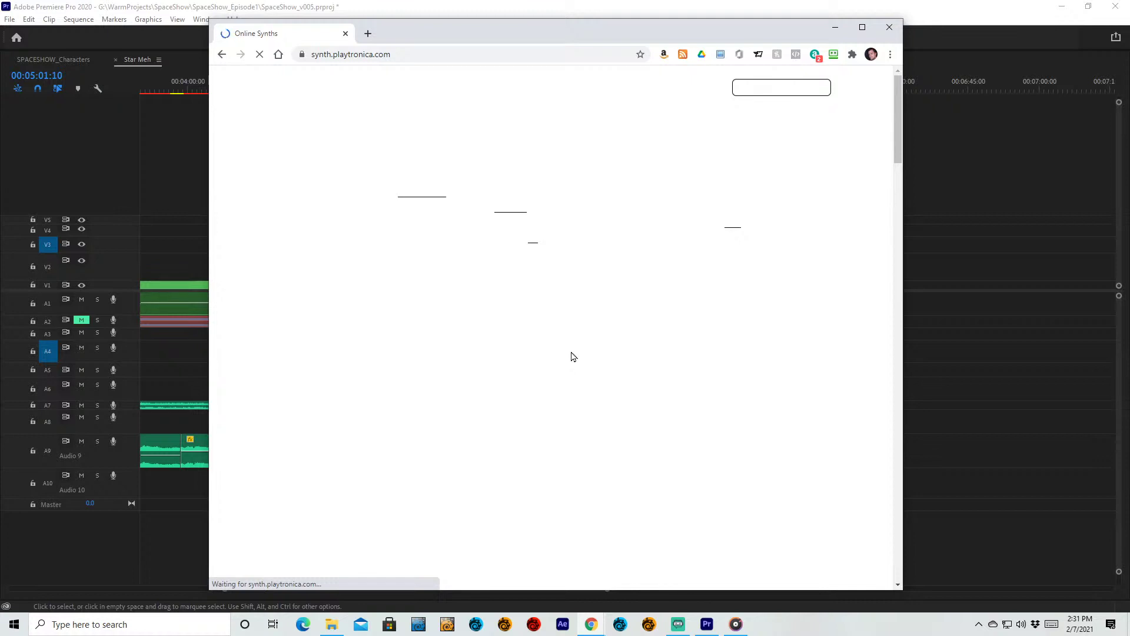
- Look through the Online Synths catalogue of MIDI-controller and keyboard-and-mouse synths, then return to its first section
scroll(562, 376, "down", 1)
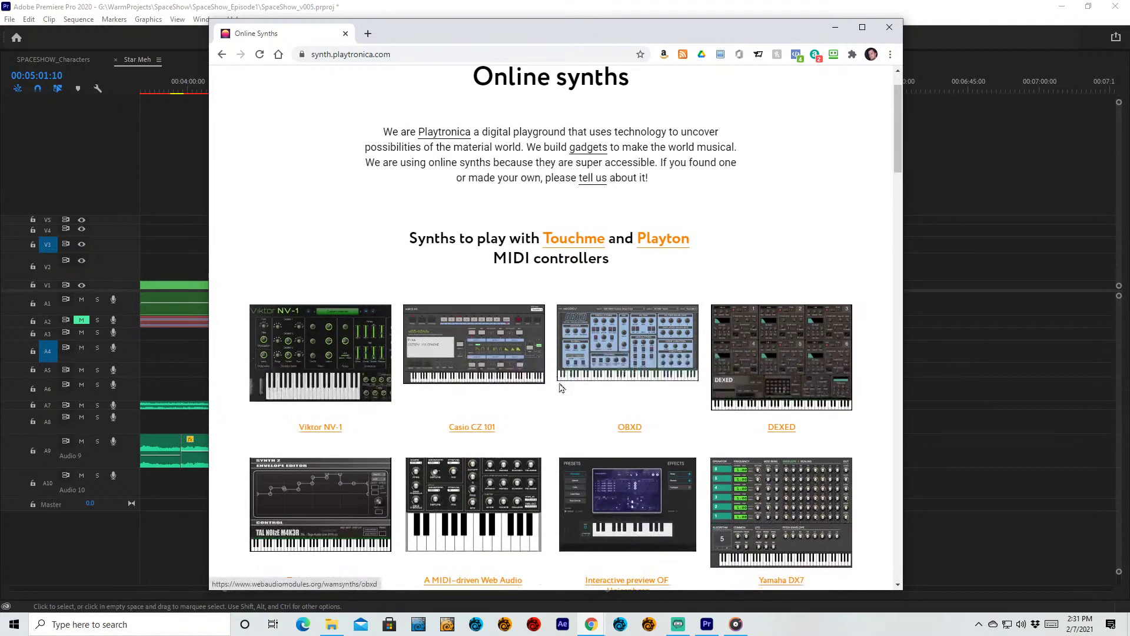
scroll(559, 385, "down", 3)
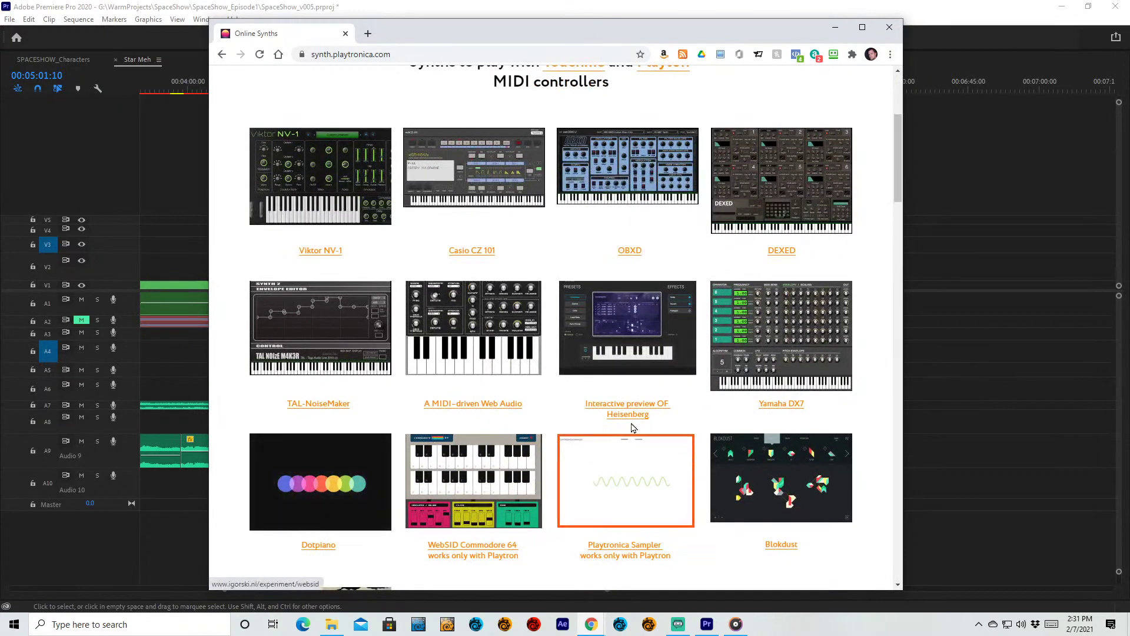
scroll(752, 442, "down", 2)
scroll(685, 488, "down", 8)
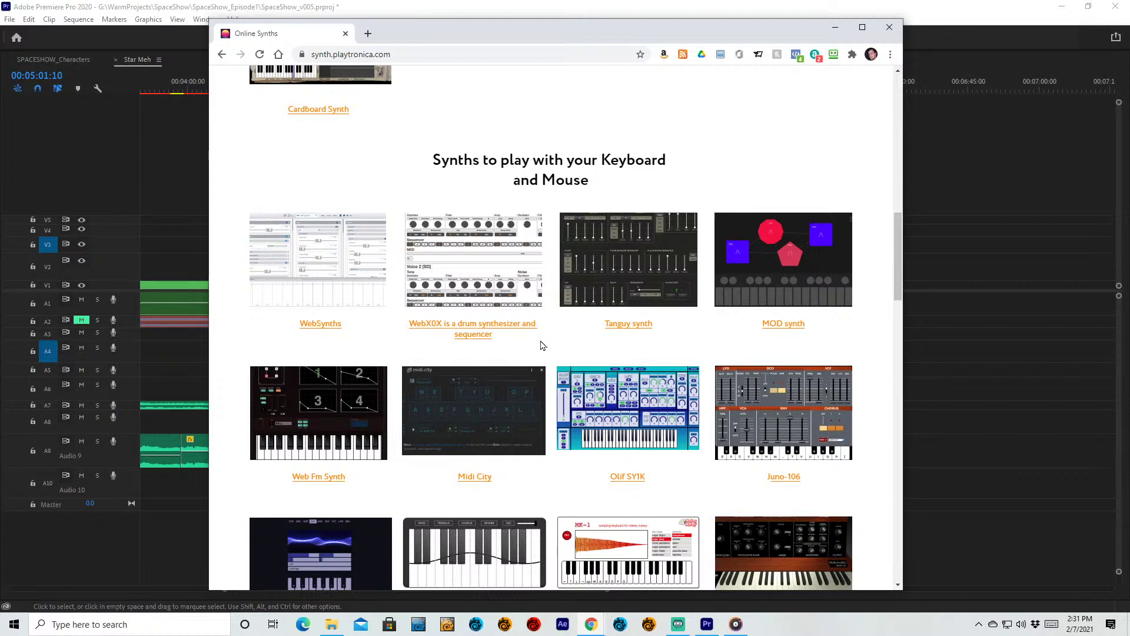
scroll(580, 542, "down", 2)
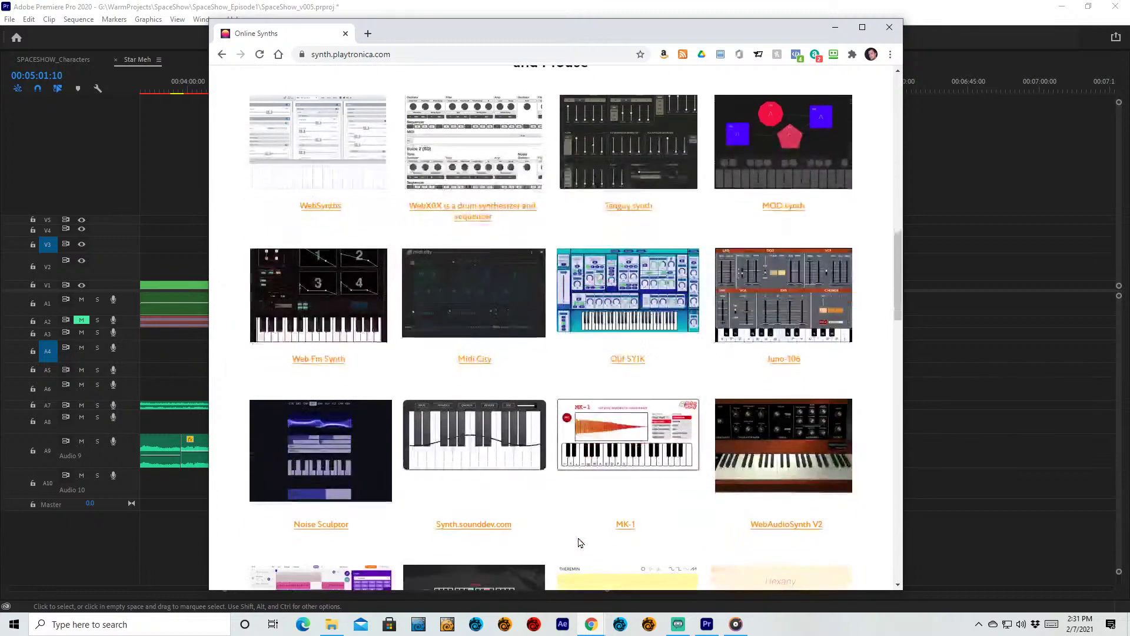
scroll(580, 542, "down", 3)
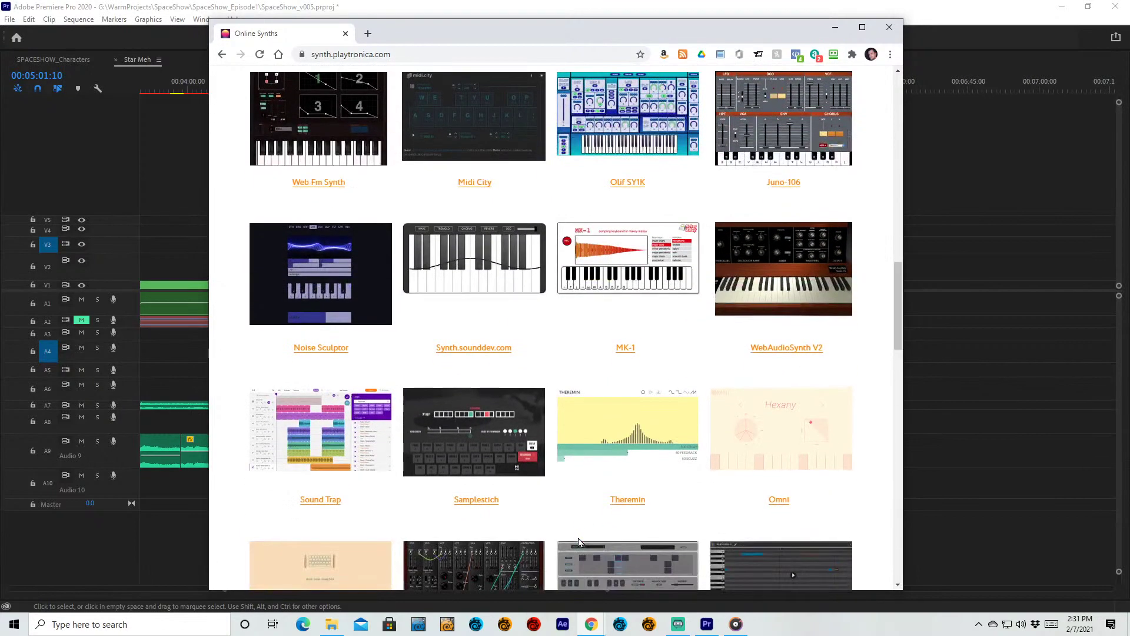
scroll(578, 542, "down", 3)
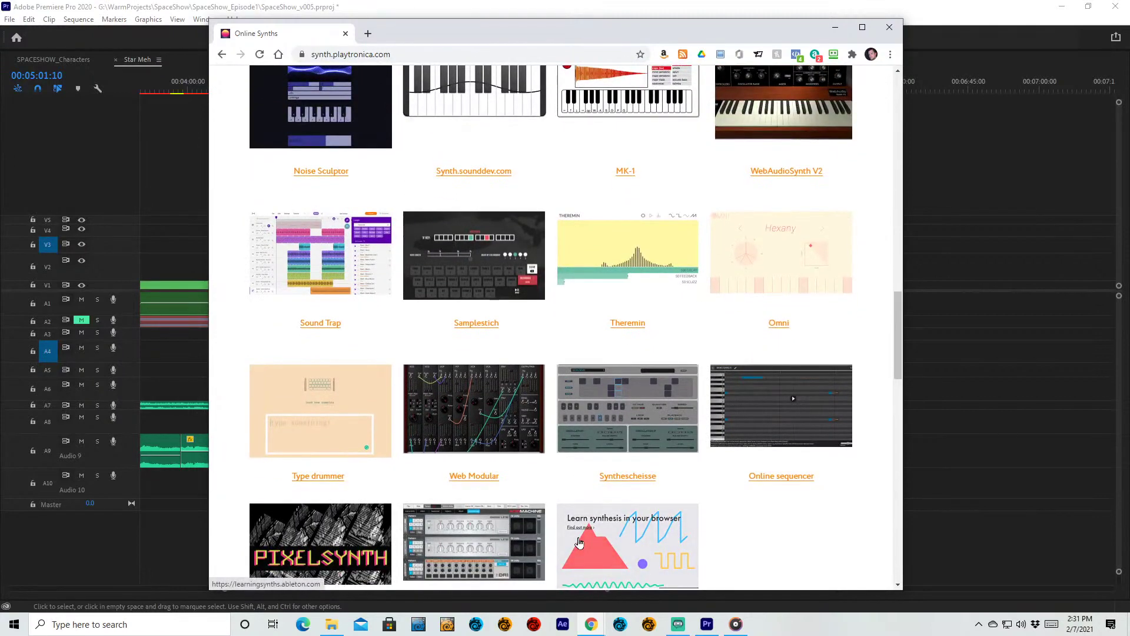
scroll(579, 542, "down", 3)
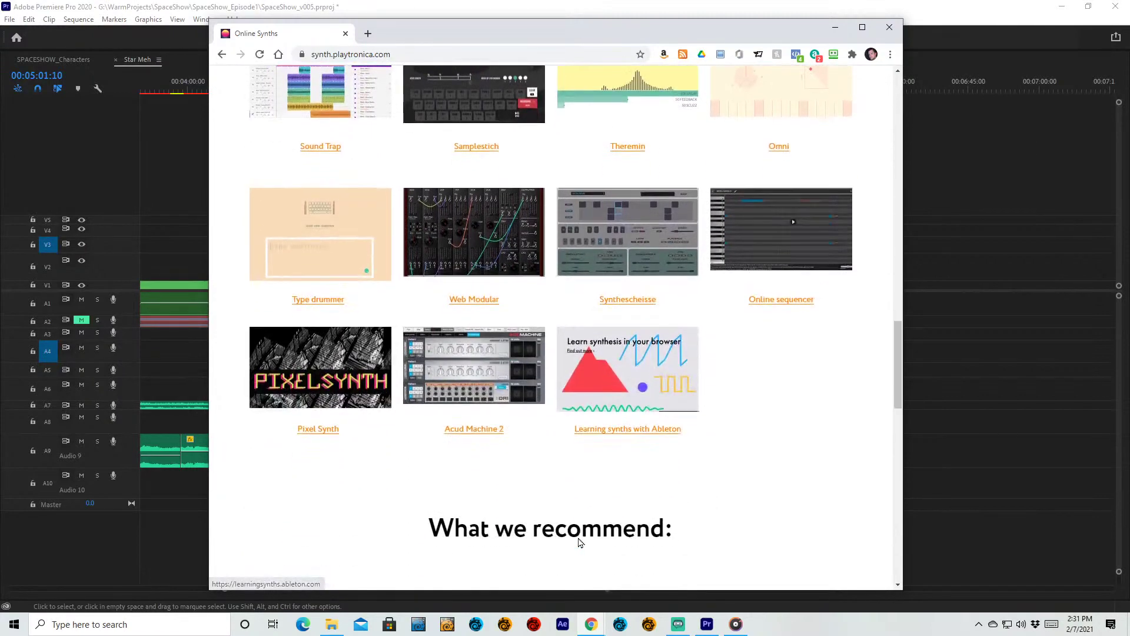
scroll(578, 538, "down", 3)
scroll(578, 536, "up", 20)
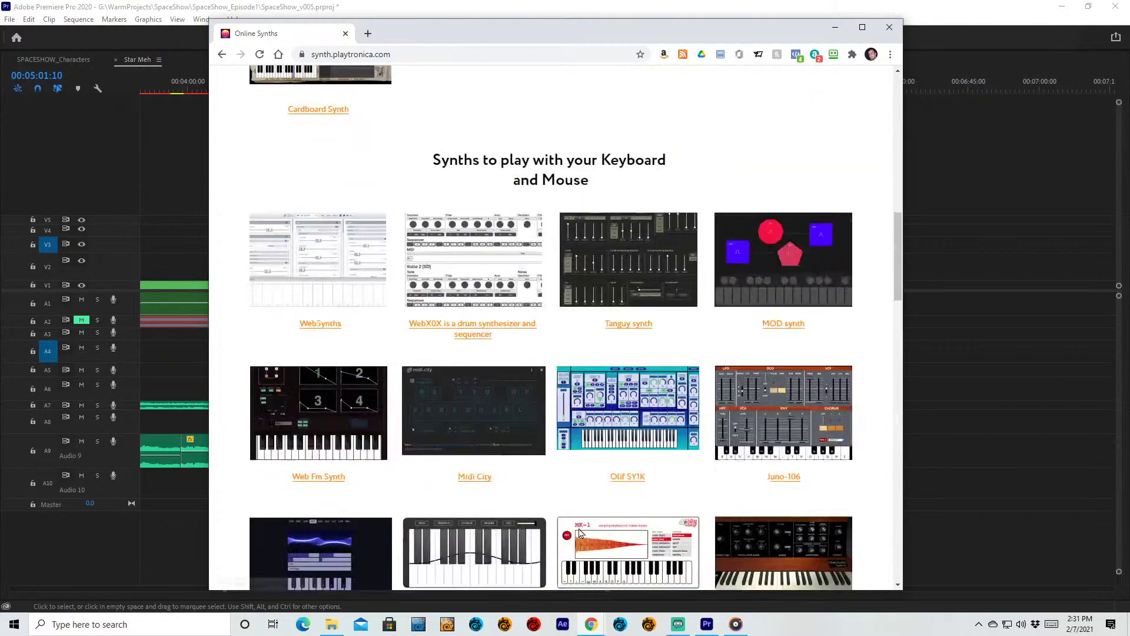
scroll(578, 529, "down", 1)
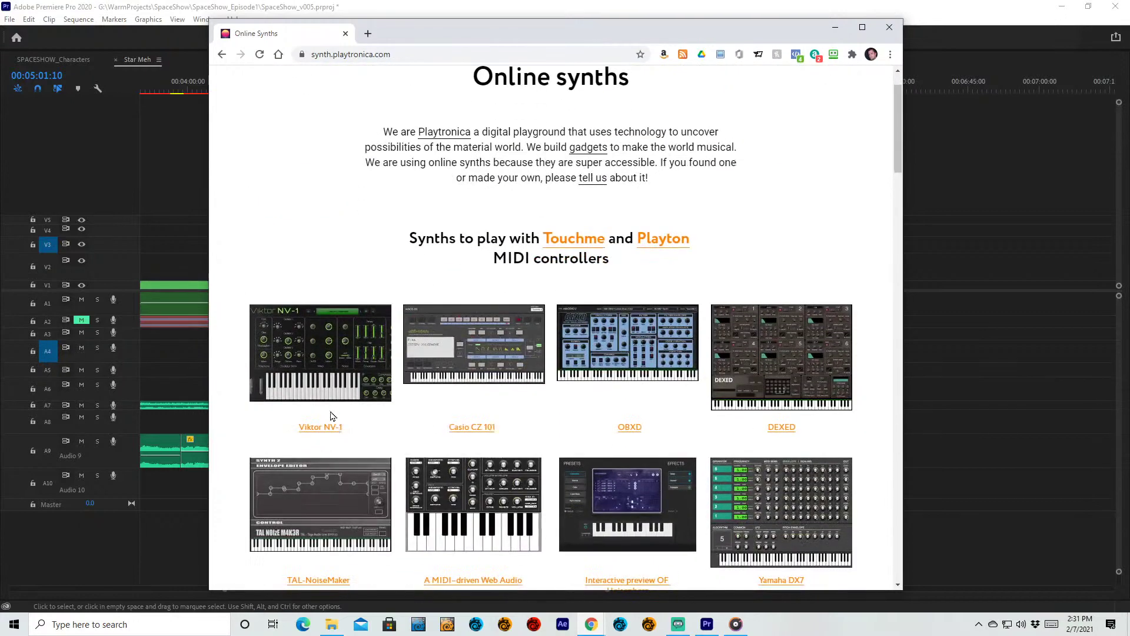
- Open the Viktor NV-1 synthesizer, load it and play a note on its keyboard
left_click(326, 377)
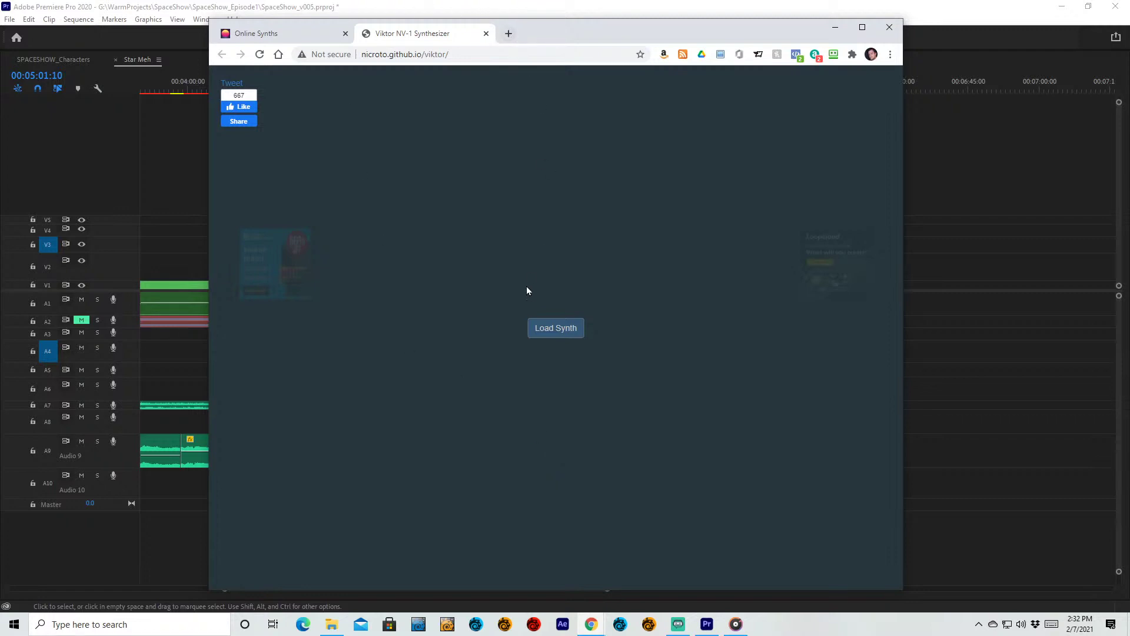
left_click(542, 325)
left_click(421, 393)
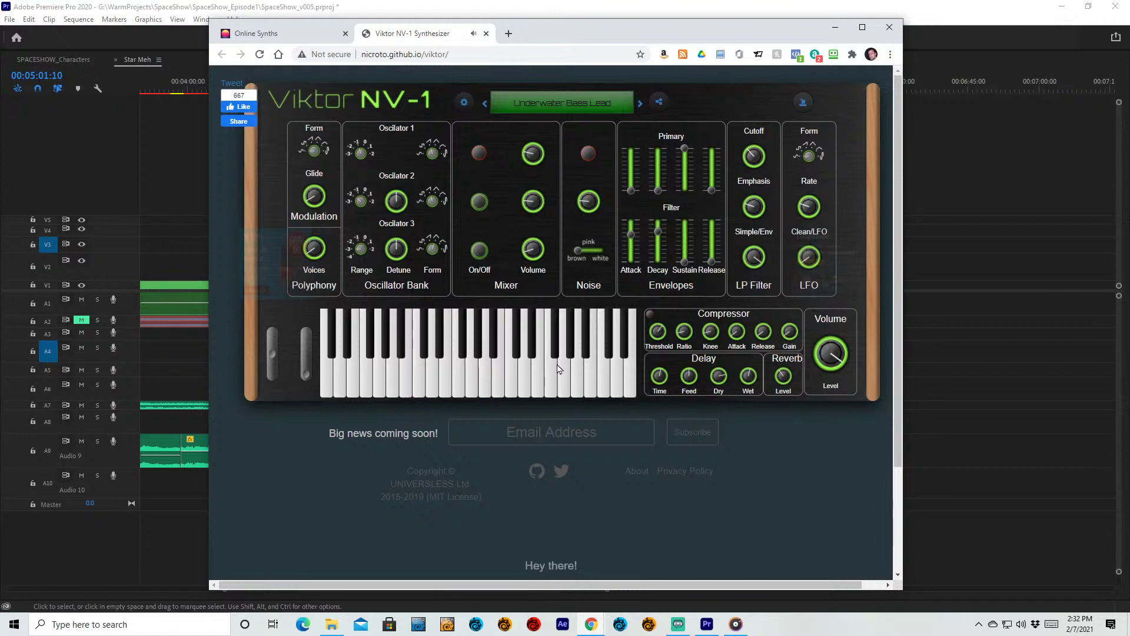
- Step forward through the Viktor NV-1 presets to Eclectic Method Bass
left_click(640, 104)
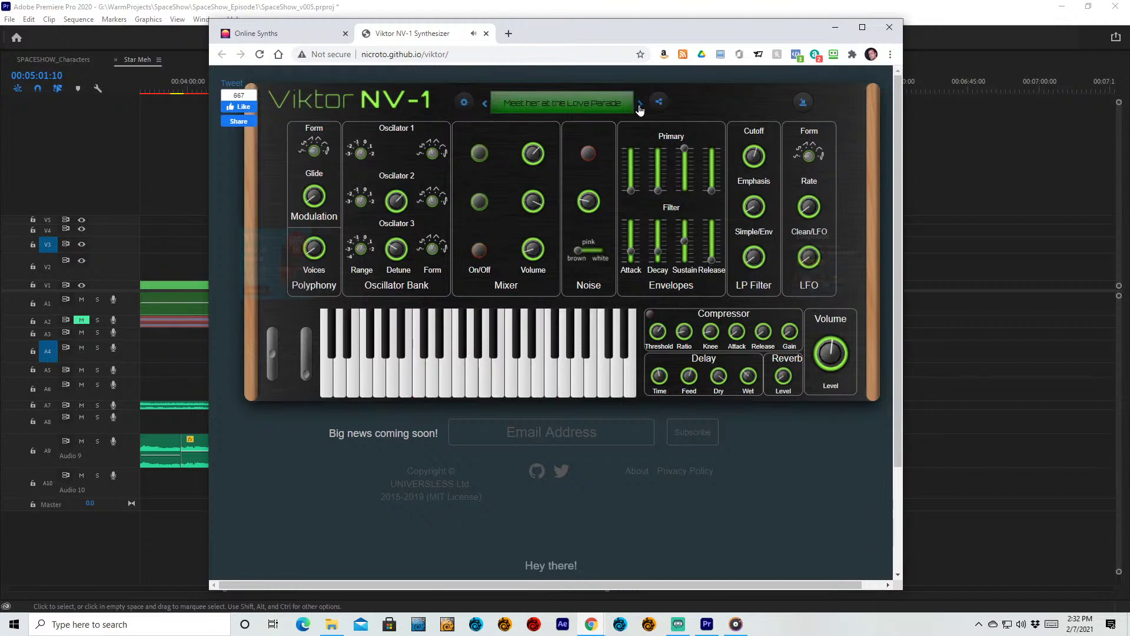
left_click(640, 104)
left_click(640, 104)
left_click(640, 104)
left_click(640, 104)
left_click(640, 105)
left_click(639, 104)
left_click(640, 104)
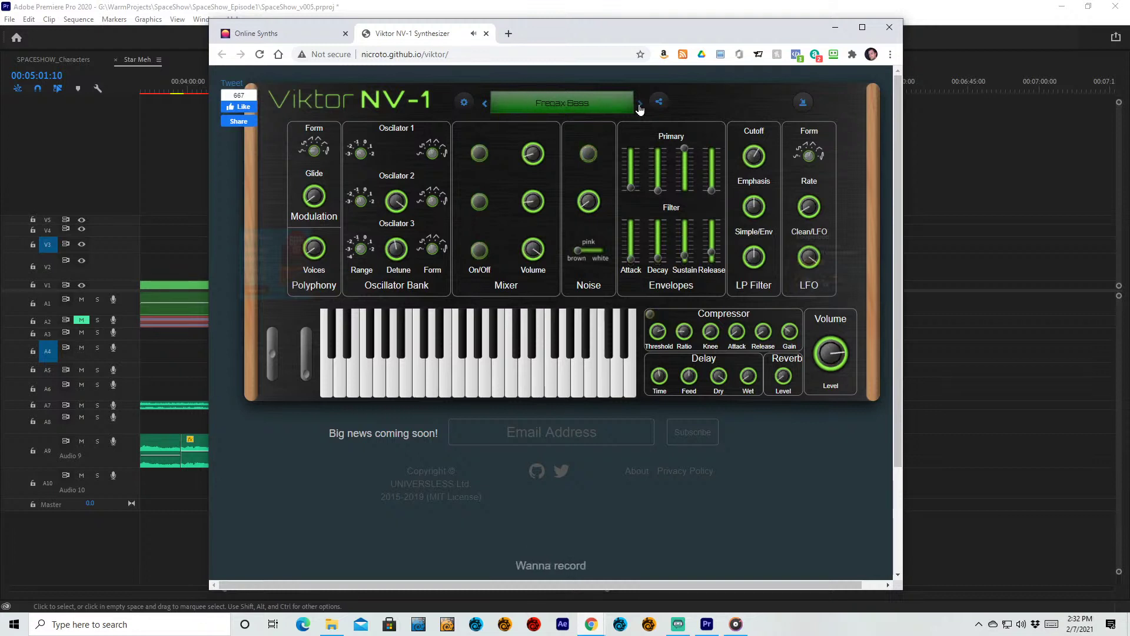
left_click(640, 104)
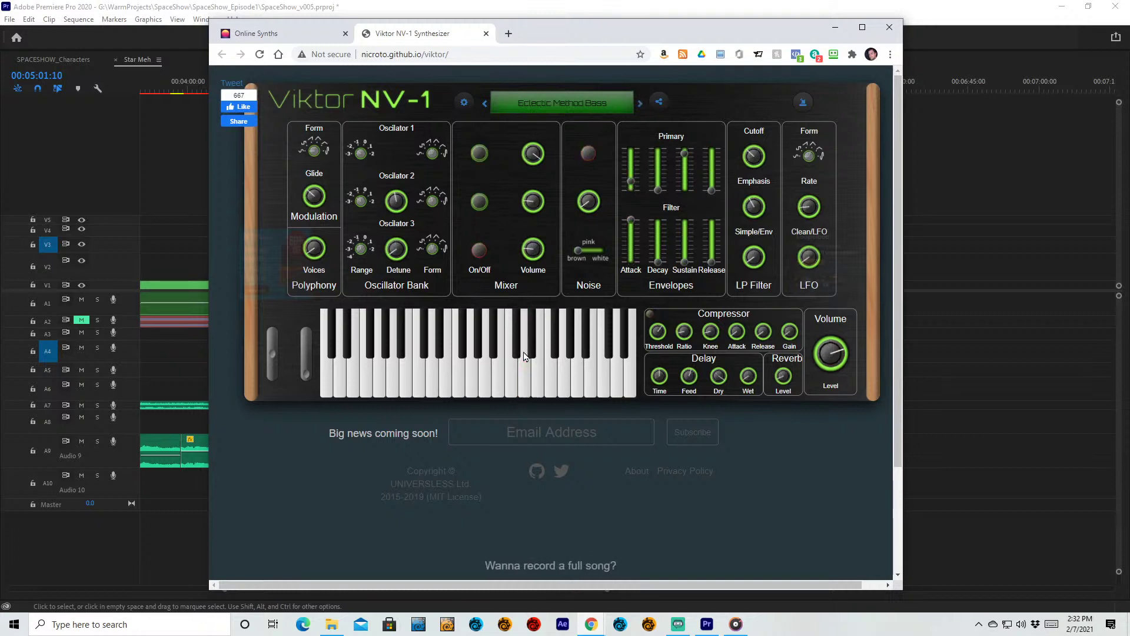
- Play a couple of notes with the Eclectic Method Bass preset and close both synth pages to return to Premiere Pro
left_click(483, 394)
left_click(500, 389)
left_click(486, 34)
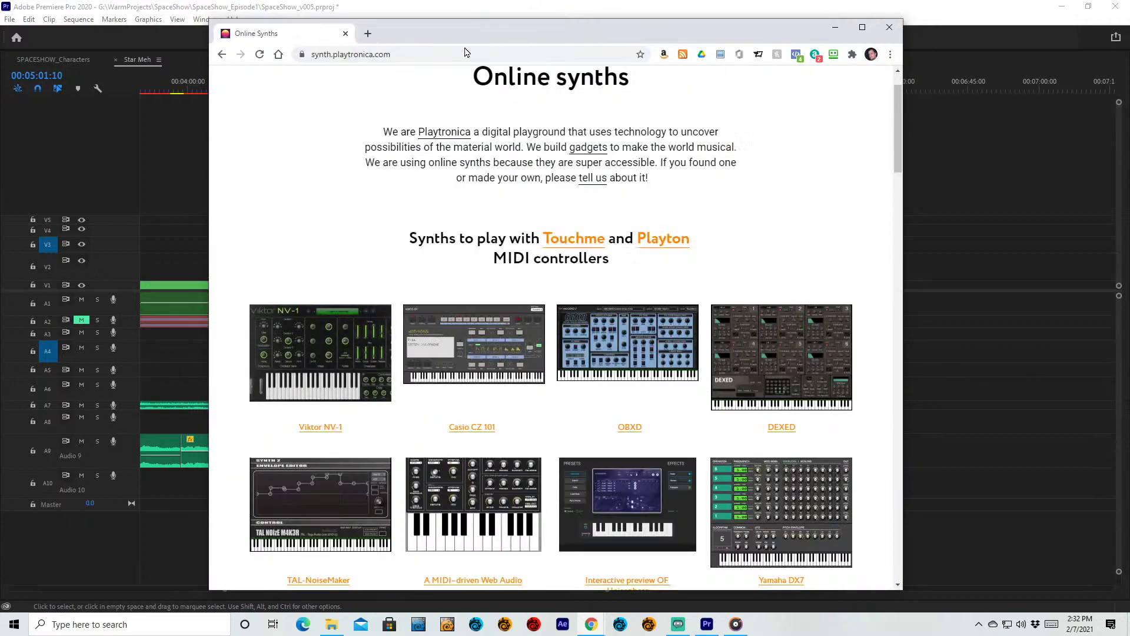
left_click(346, 34)
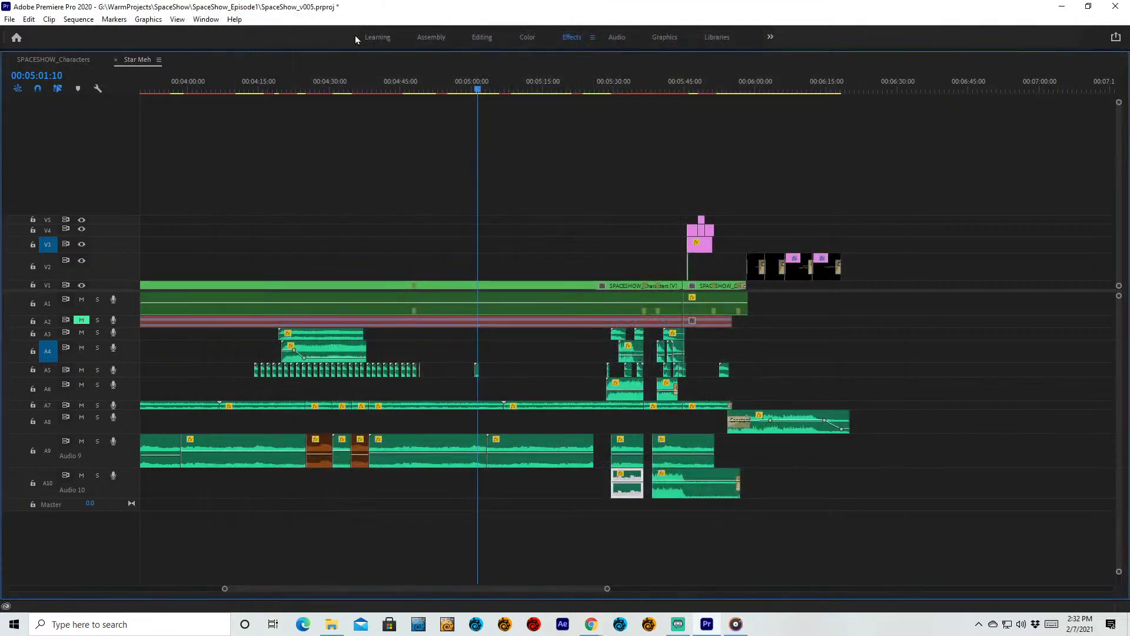
- Delete the long clip on video track V4 of the Star Meh sequence and restore the full panel layout
left_click(448, 195)
left_click(508, 234)
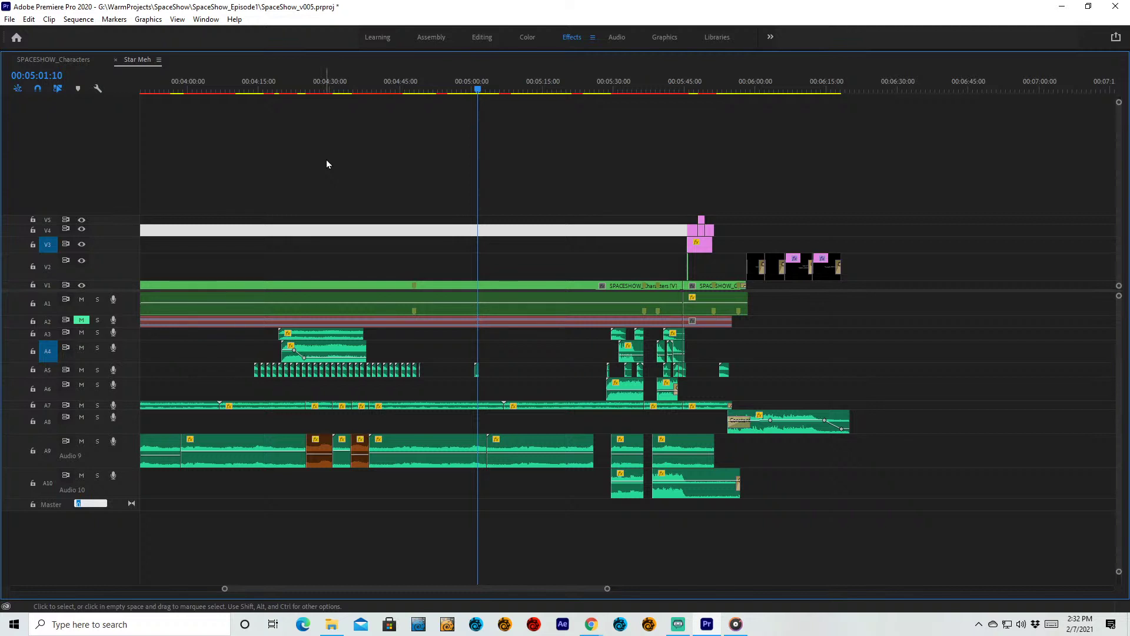
key("Delete")
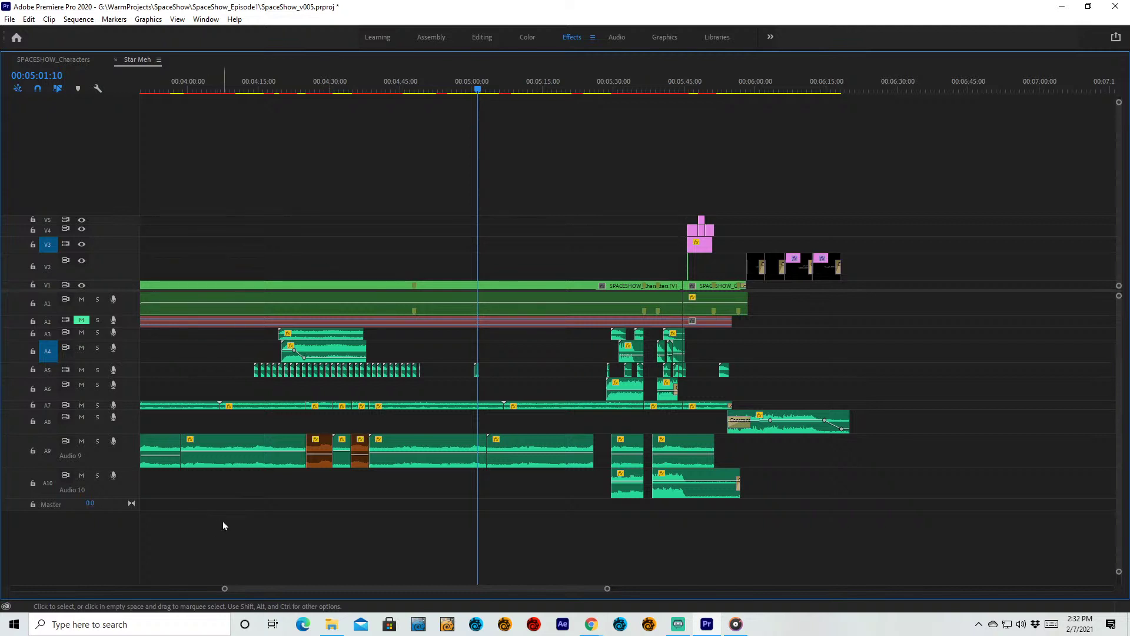
key("grave")
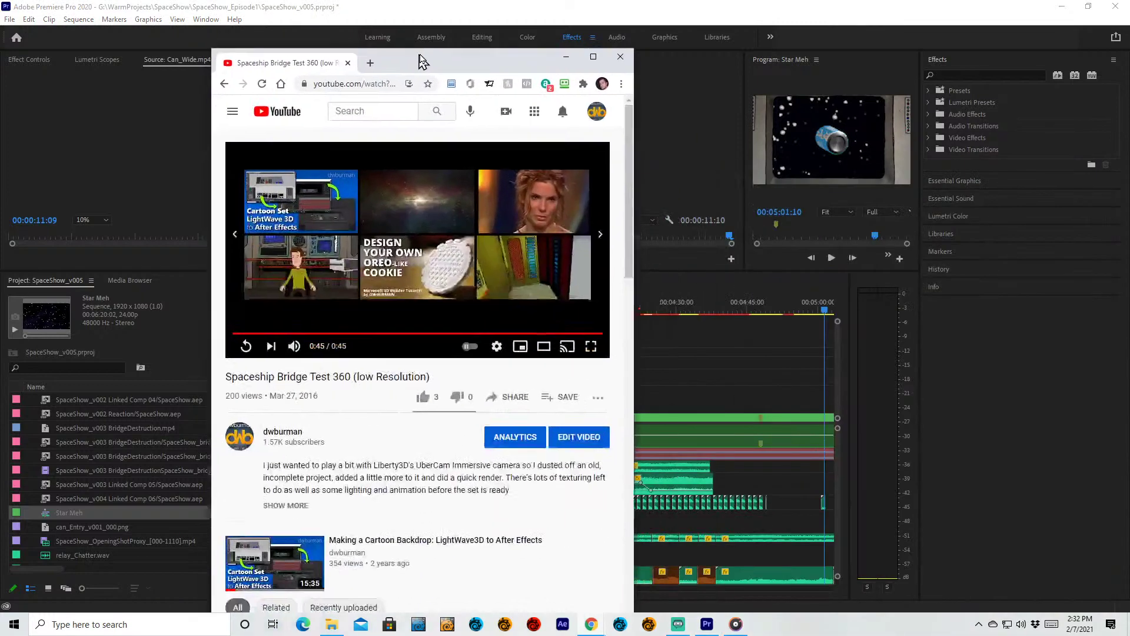
- Reposition and widen the Chrome window showing the YouTube video, and load danavoice.com in it
left_click_drag(424, 26, 505, 27)
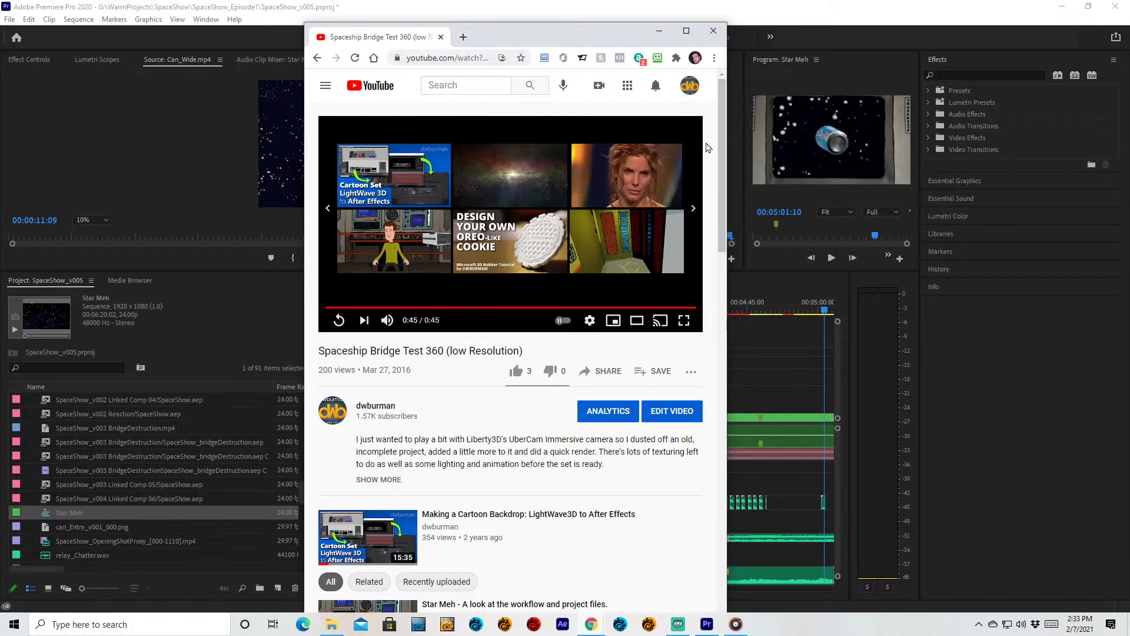
left_click_drag(727, 150, 971, 151)
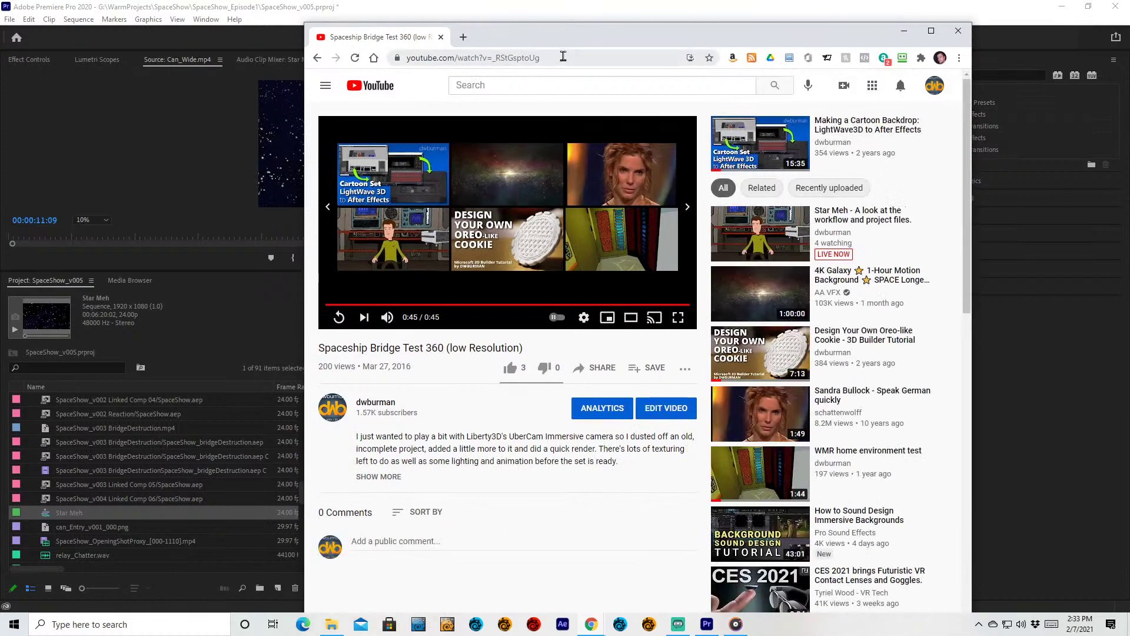
left_click(562, 58)
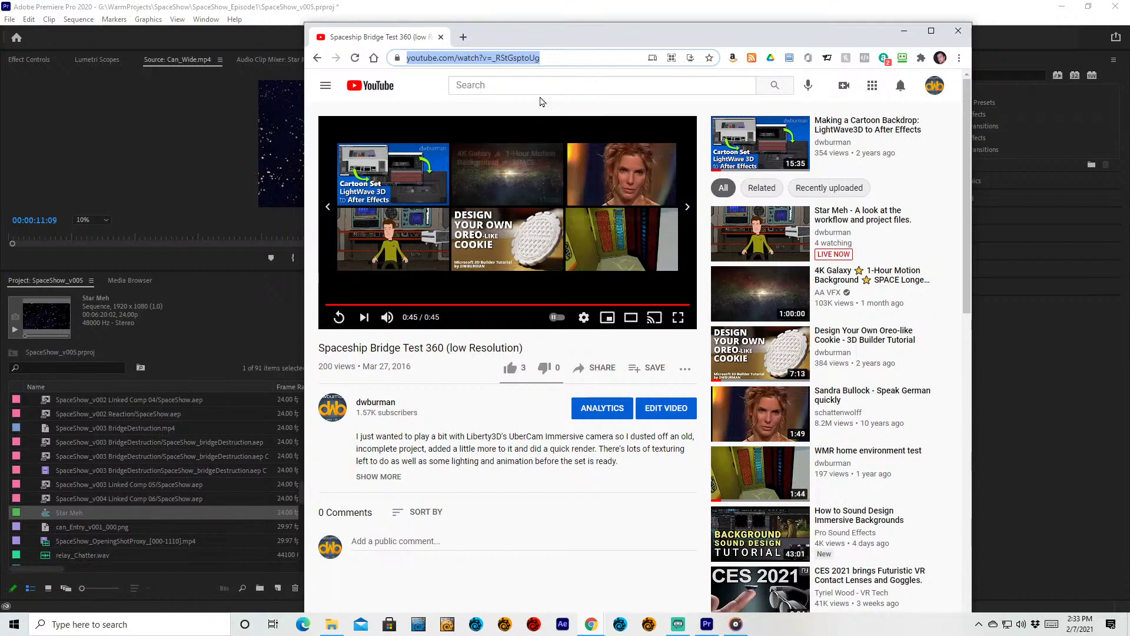
type("danavoice.com")
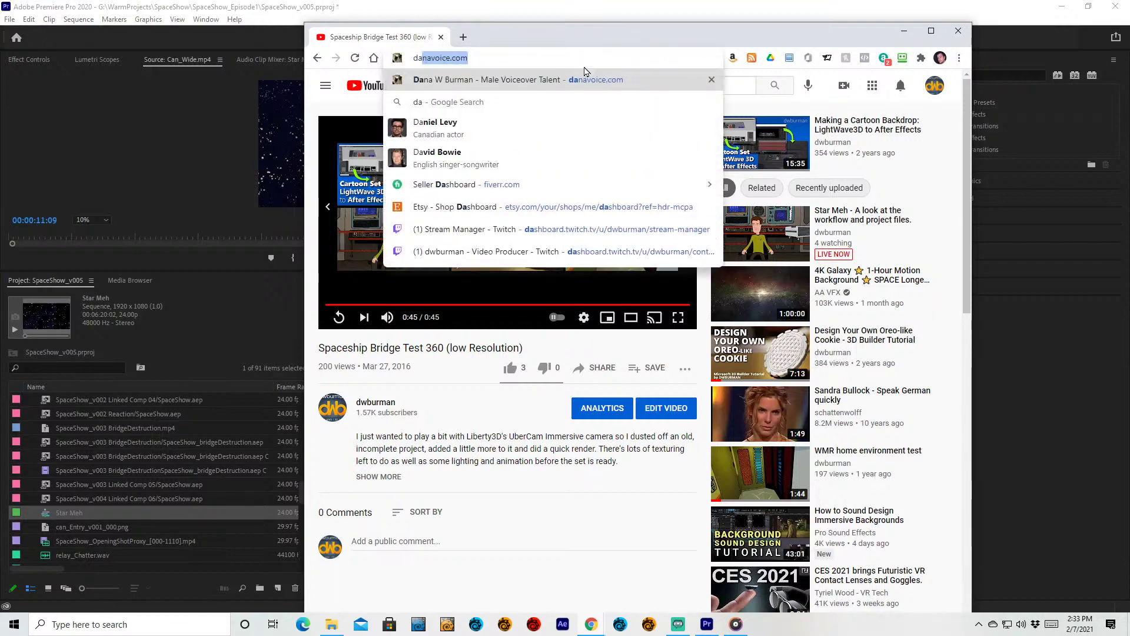
key("Return")
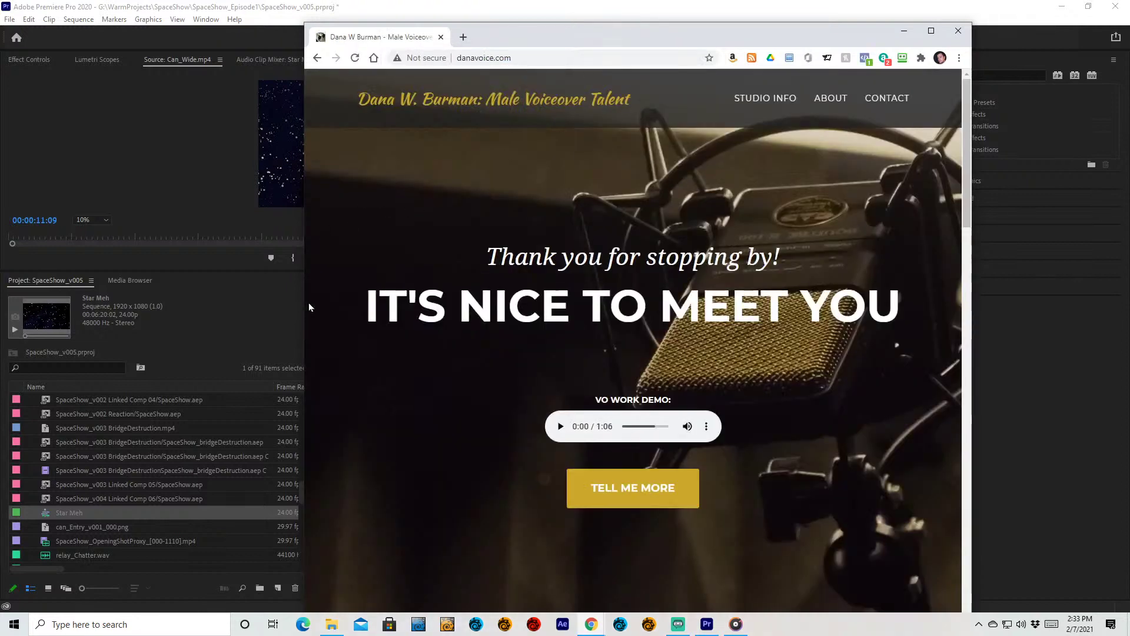
- Widen and reposition the browser window further and look over the beginning of the voiceover homepage
left_click_drag(306, 303, 76, 368)
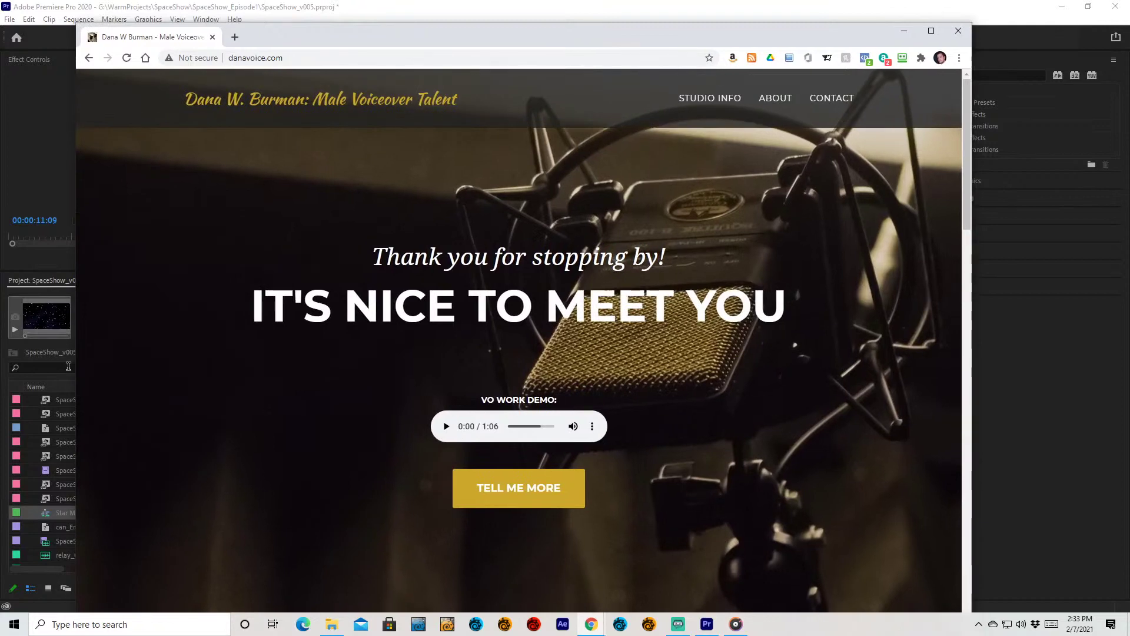
left_click_drag(564, 24, 587, 30)
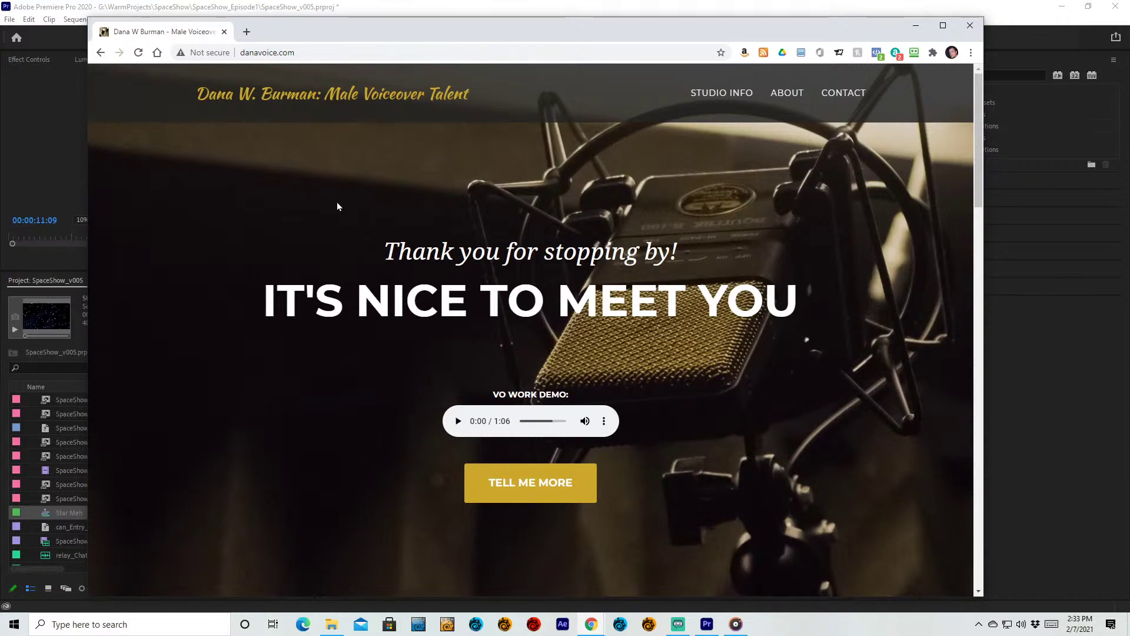
scroll(365, 193, "down", 3)
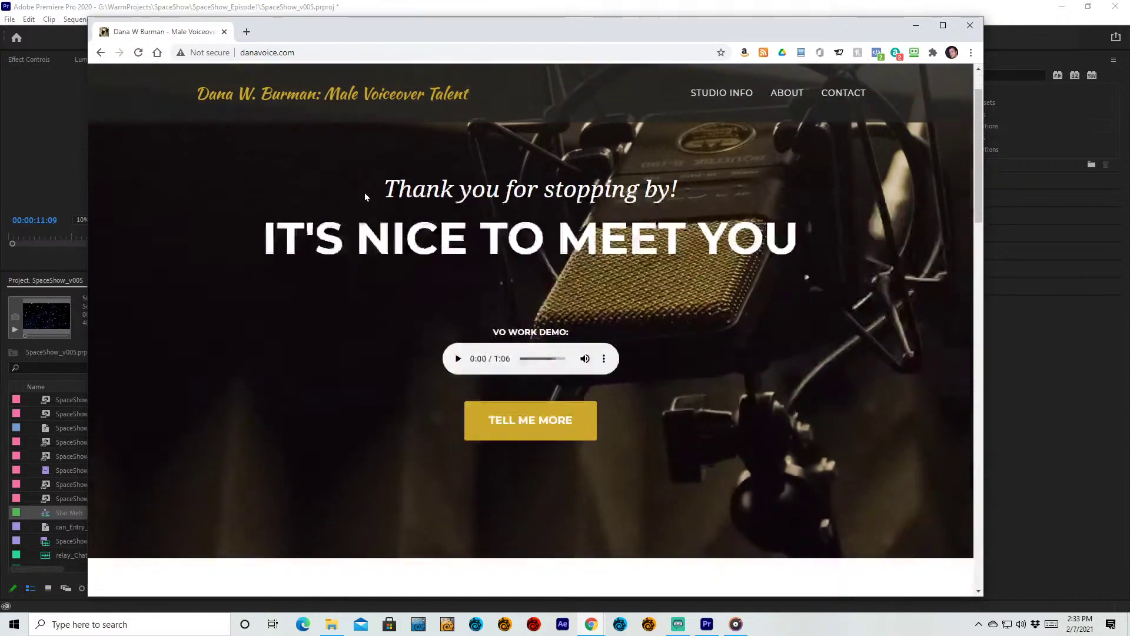
scroll(366, 192, "up", 2)
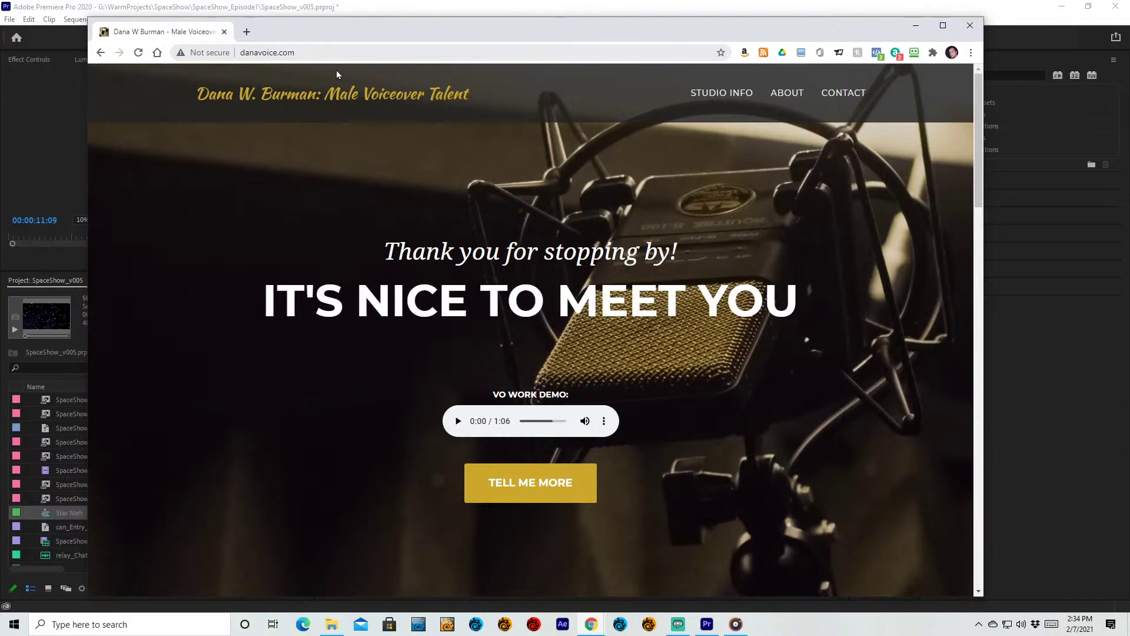
- Load atomicgiftshop.com and look through its Vinyl Decals category
left_click(307, 52)
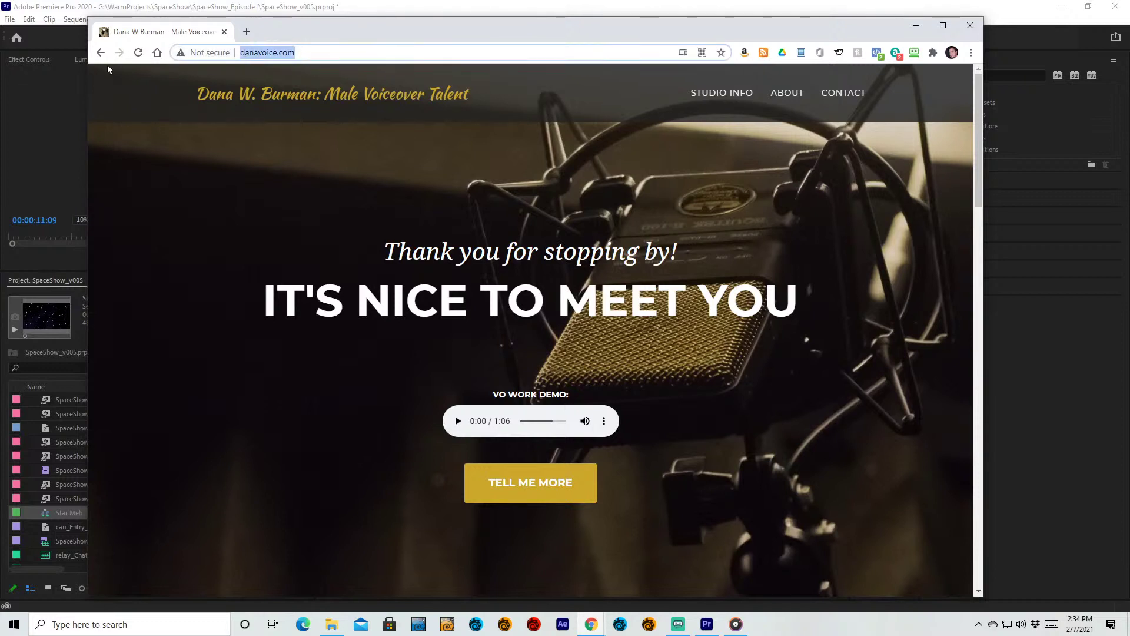
type("atomicgiftshop")
key("Return")
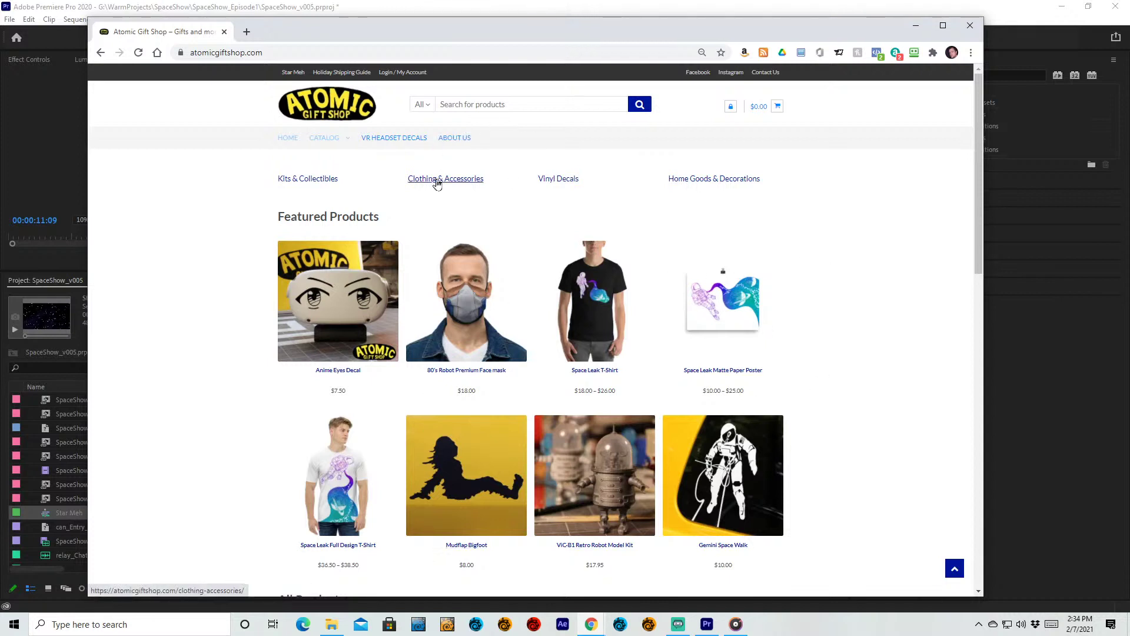
left_click(560, 180)
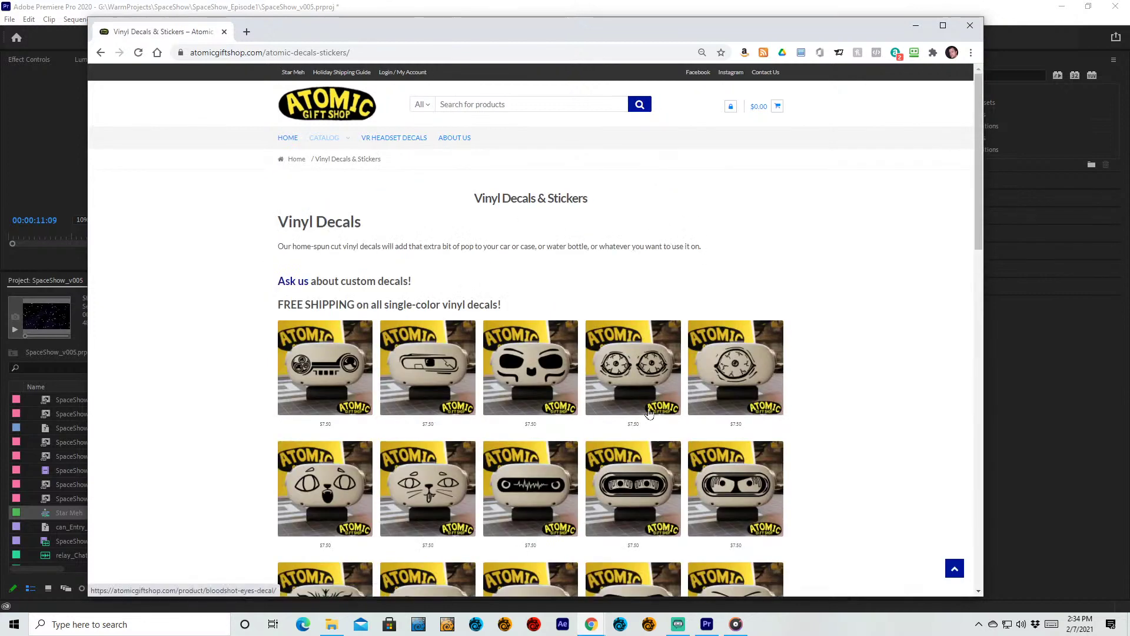
scroll(701, 318, "down", 5)
scroll(704, 325, "down", 5)
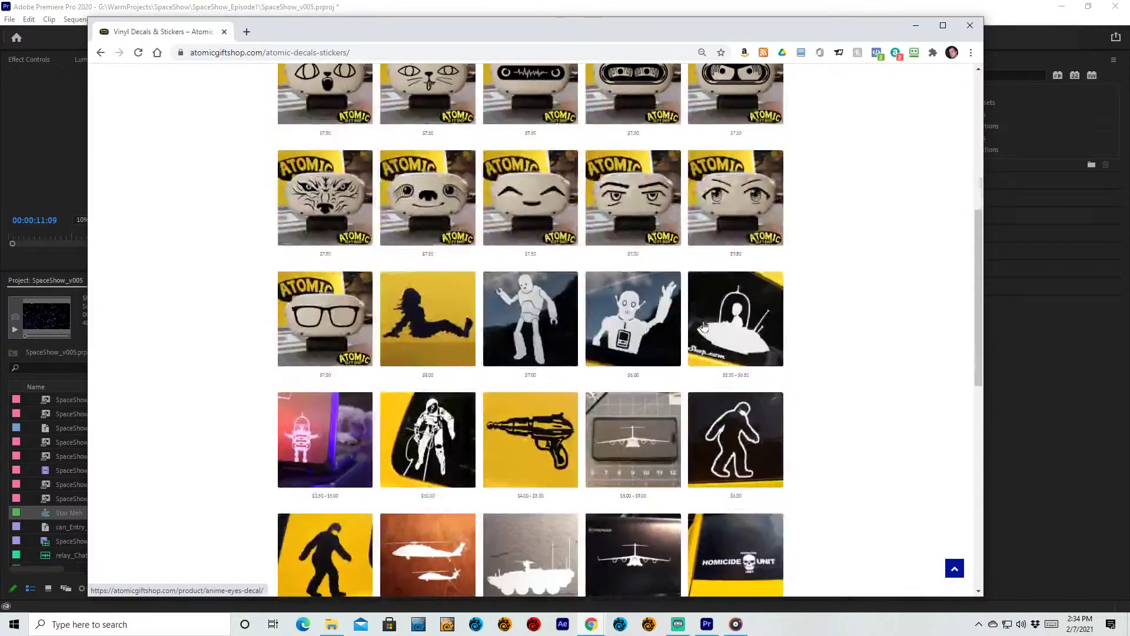
scroll(704, 325, "up", 10)
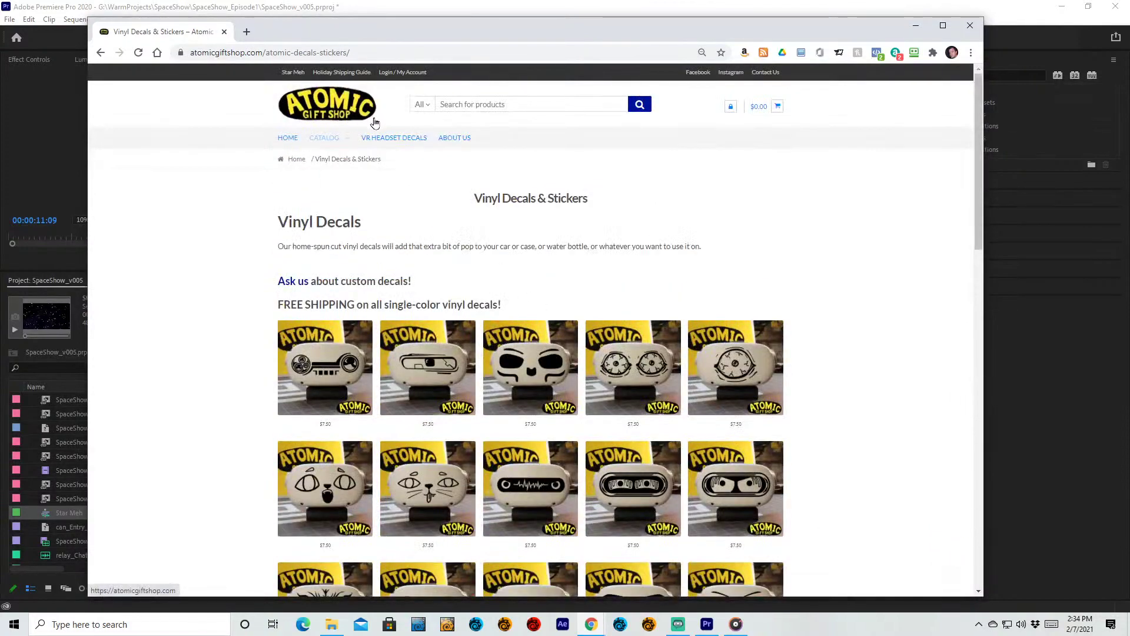
- Look through the gift shop's Clothing & Accessories category and open its Kits & Collectibles category, going through the home page
left_click(288, 144)
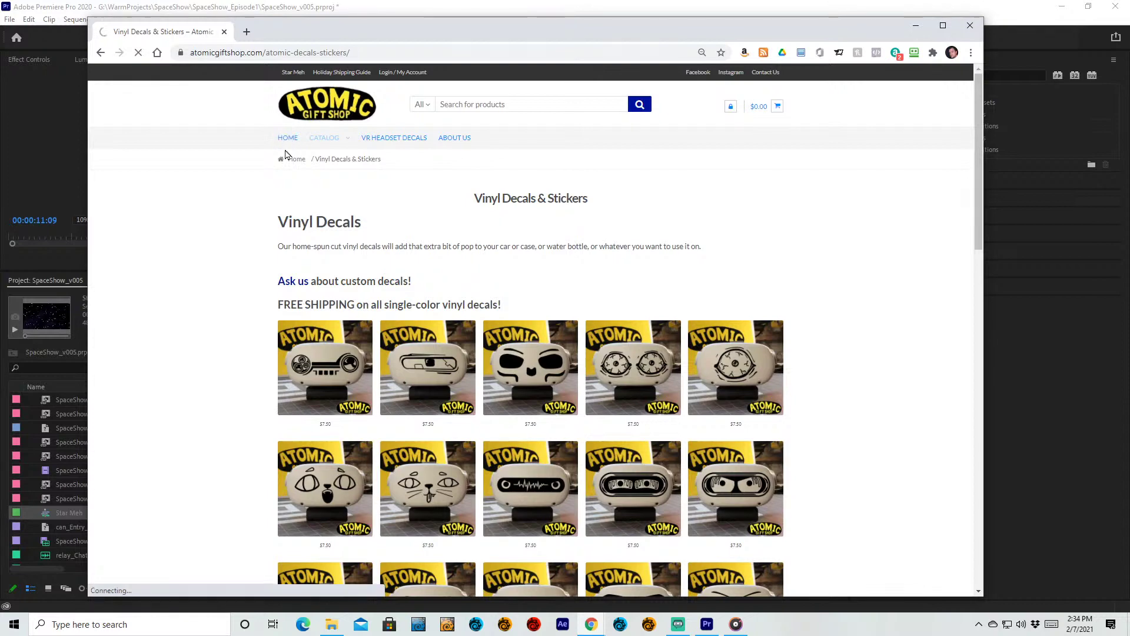
left_click_drag(439, 302, 456, 192)
left_click(457, 187)
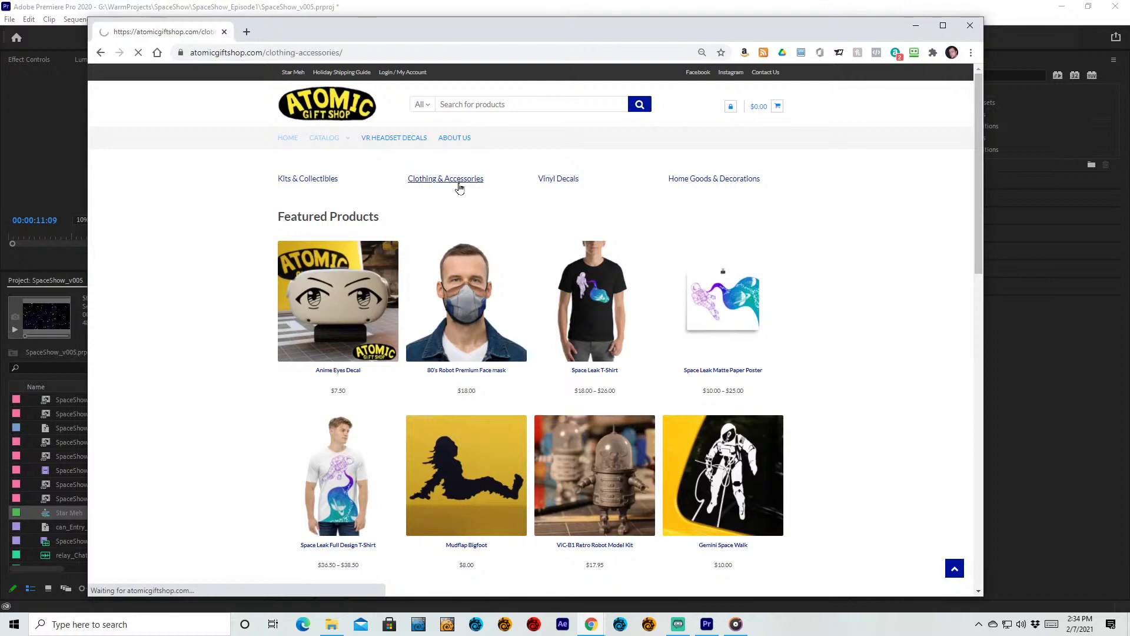
scroll(612, 373, "down", 8)
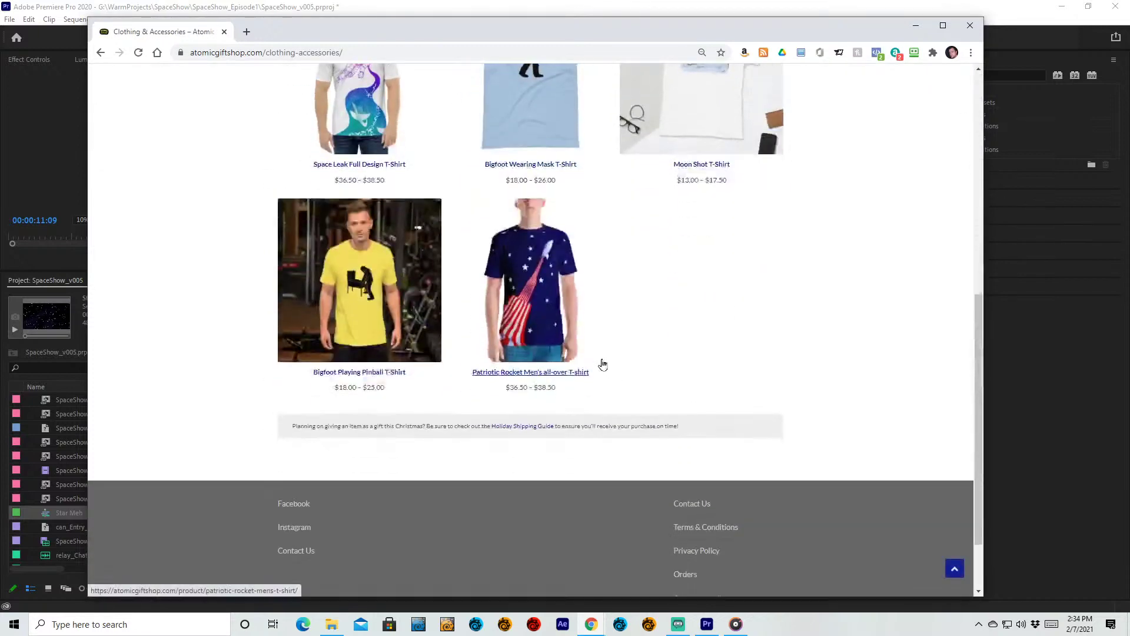
scroll(600, 365, "up", 4)
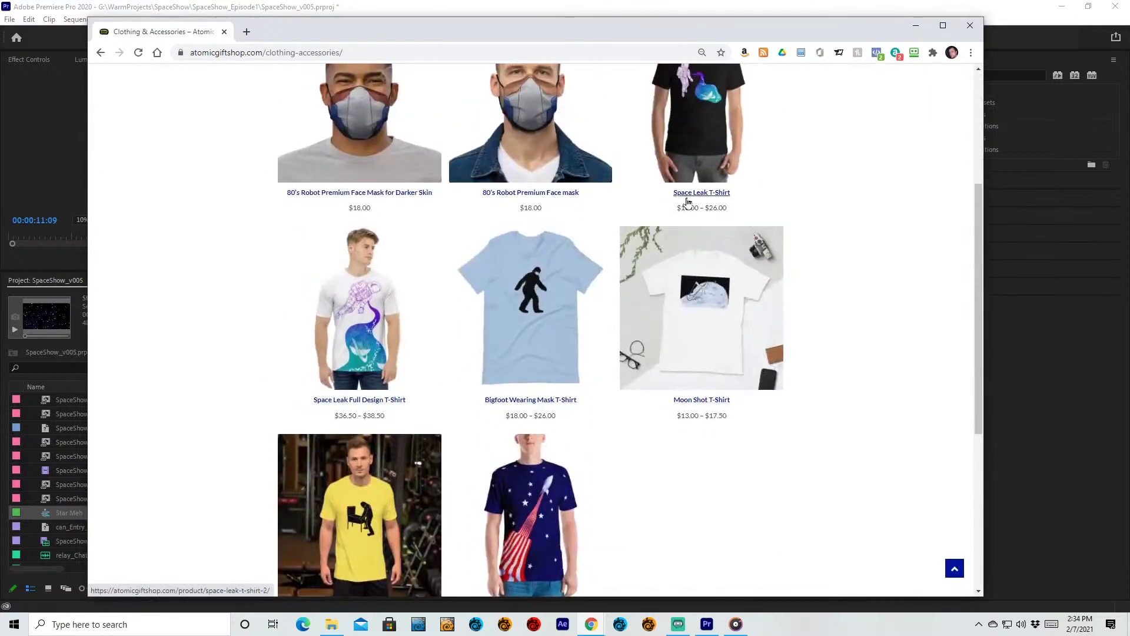
scroll(678, 206, "up", 1)
scroll(679, 208, "up", 3)
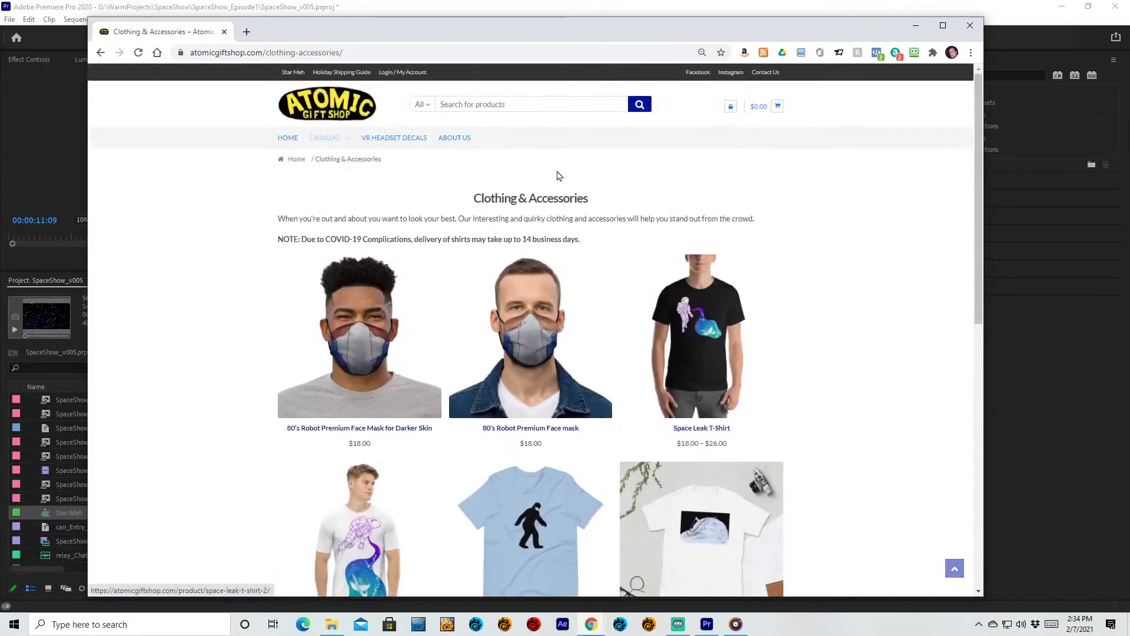
left_click(289, 140)
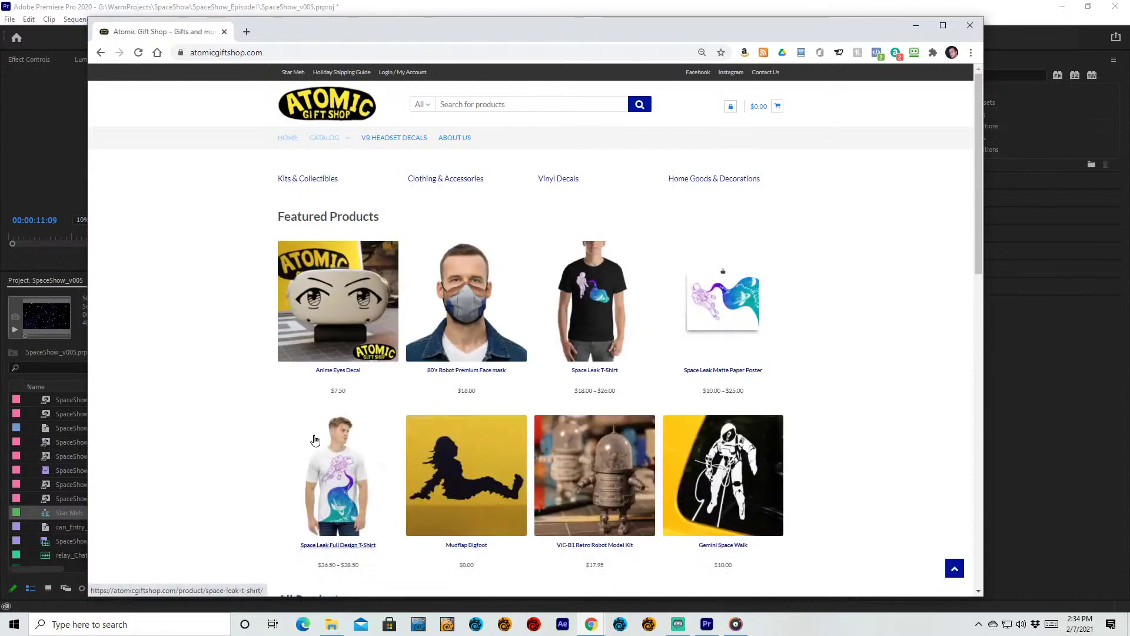
left_click(328, 180)
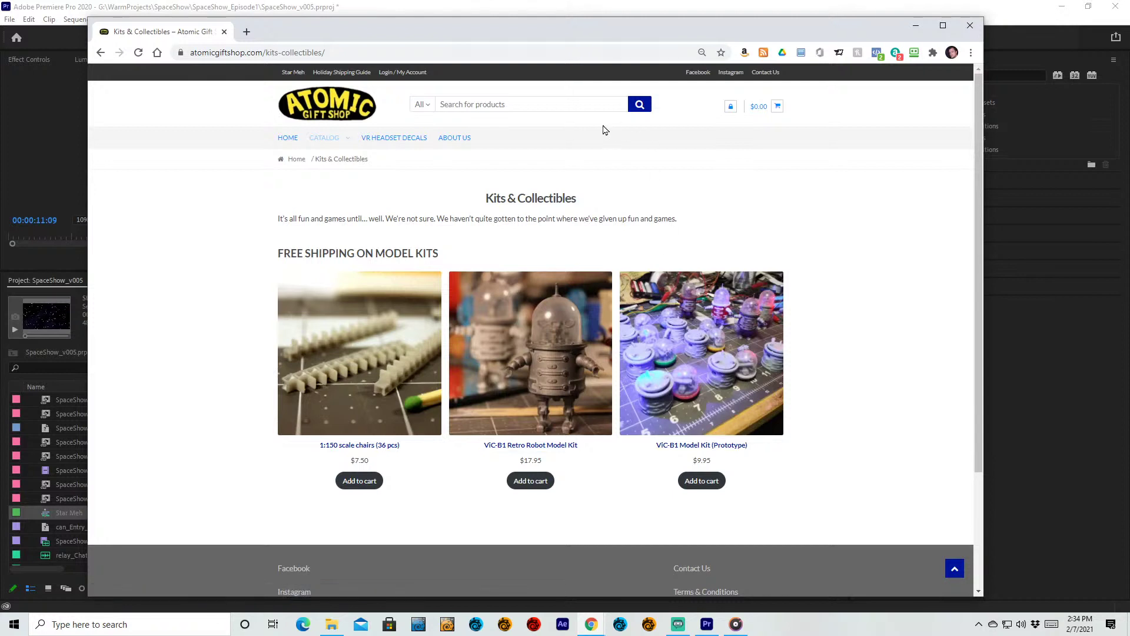
- Load dwburman.com and look through its videos and tutorials down to the contact form, returning to the start of the page
left_click(454, 56)
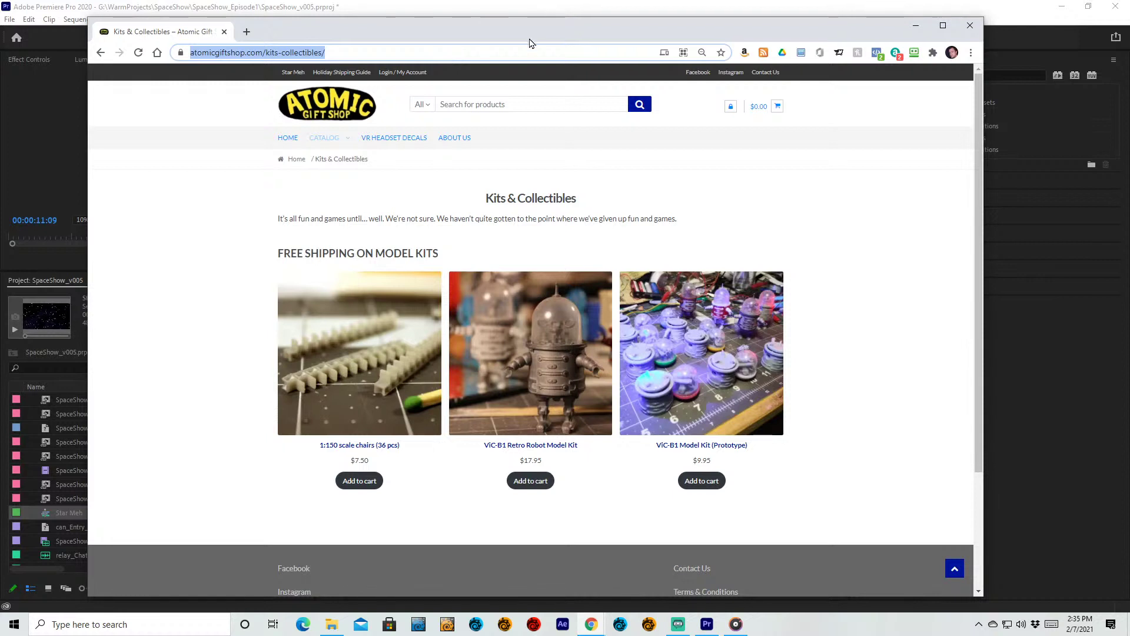
type("dwburman.com")
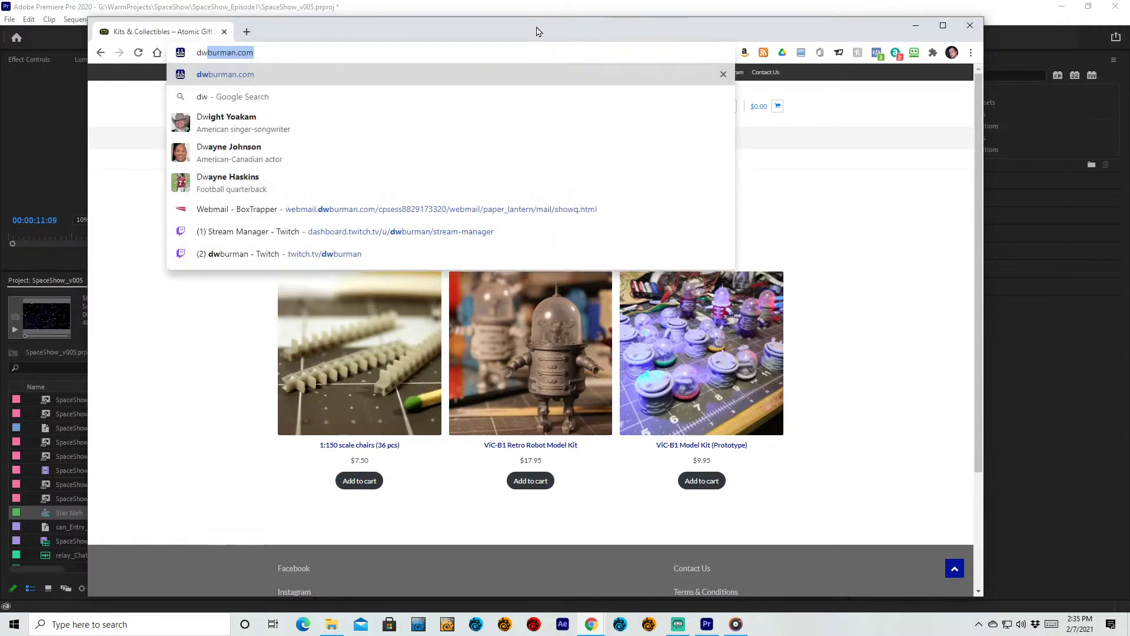
key("Return")
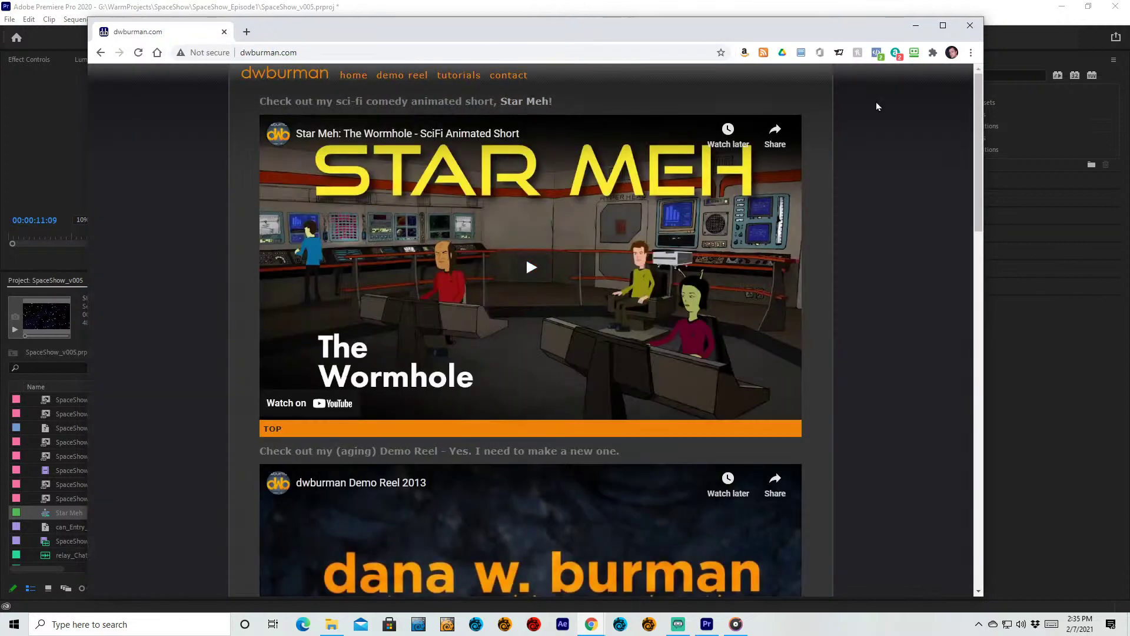
scroll(847, 340, "down", 12)
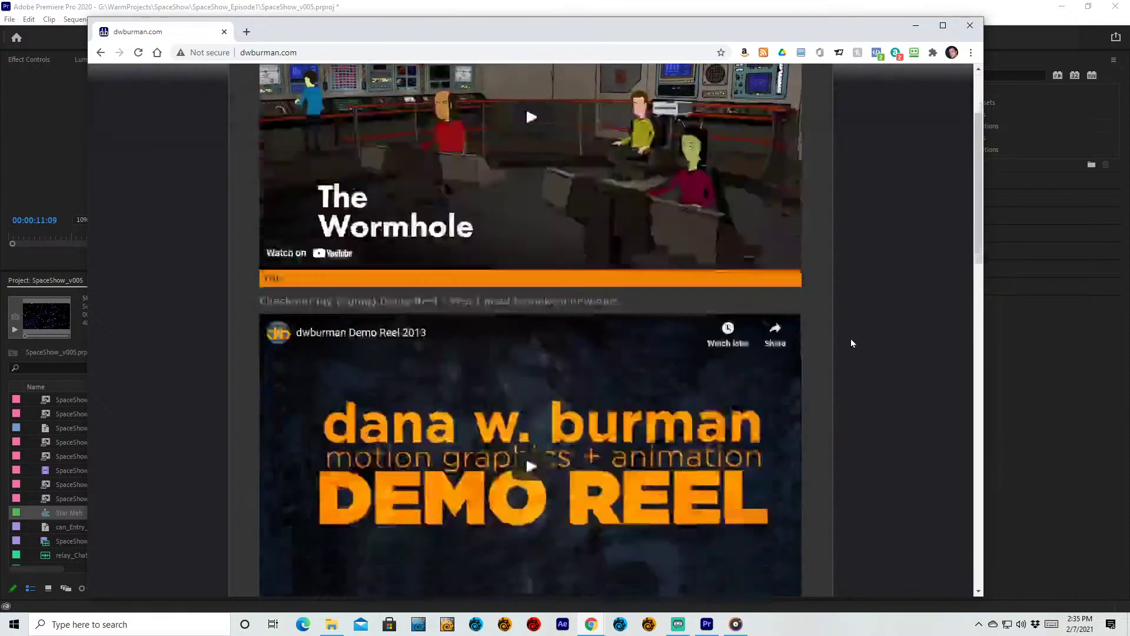
scroll(849, 342, "down", 6)
scroll(862, 325, "up", 5)
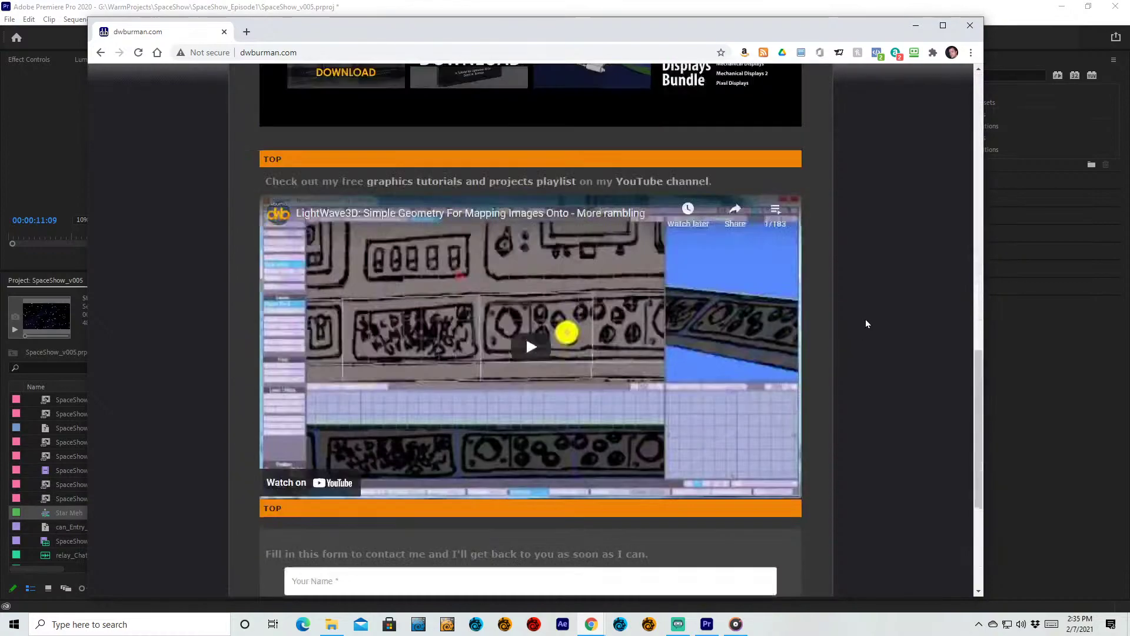
scroll(865, 324, "up", 10)
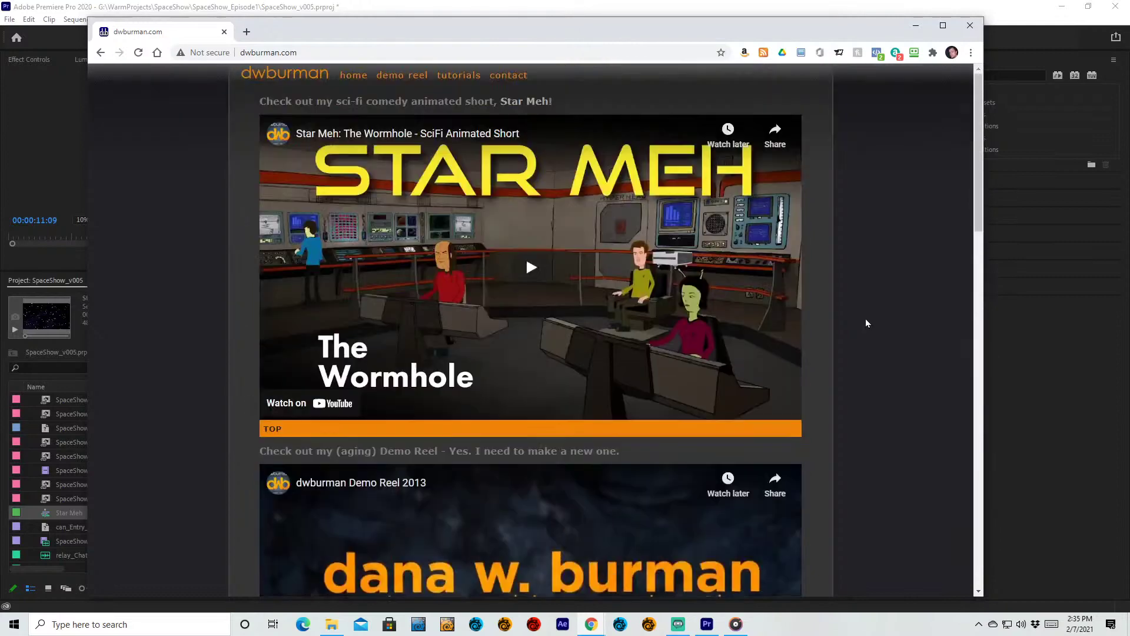